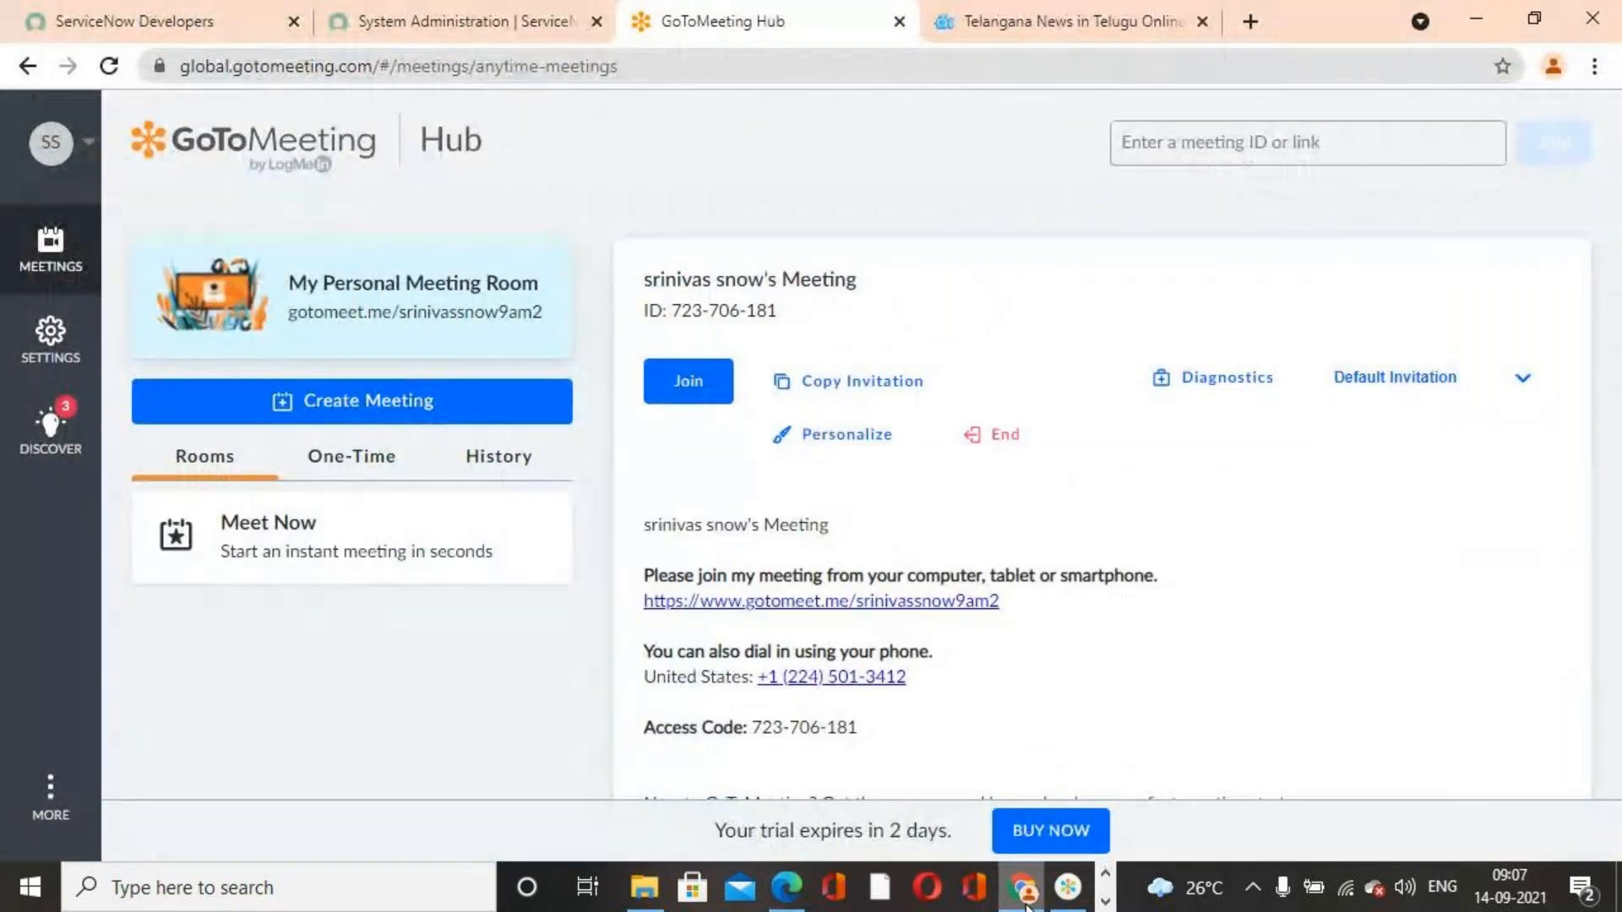
click(1024, 886)
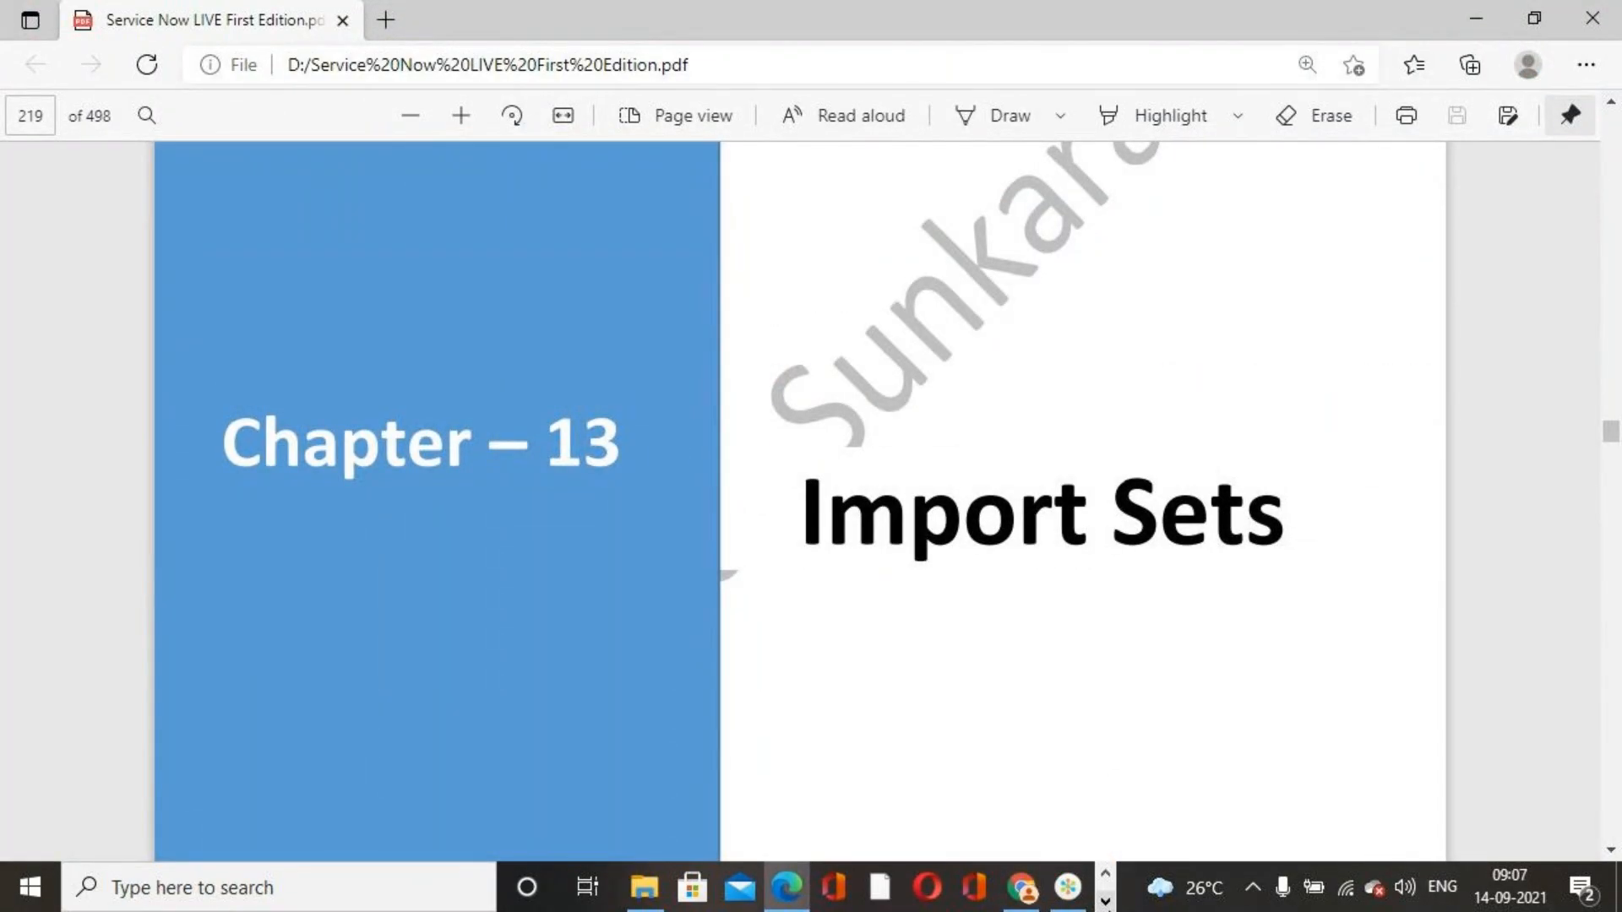
Switch to the ServiceNow LIVE First Edition PDF book open at Chapter 13, Import Sets
click(1105, 901)
click(774, 887)
click(774, 887)
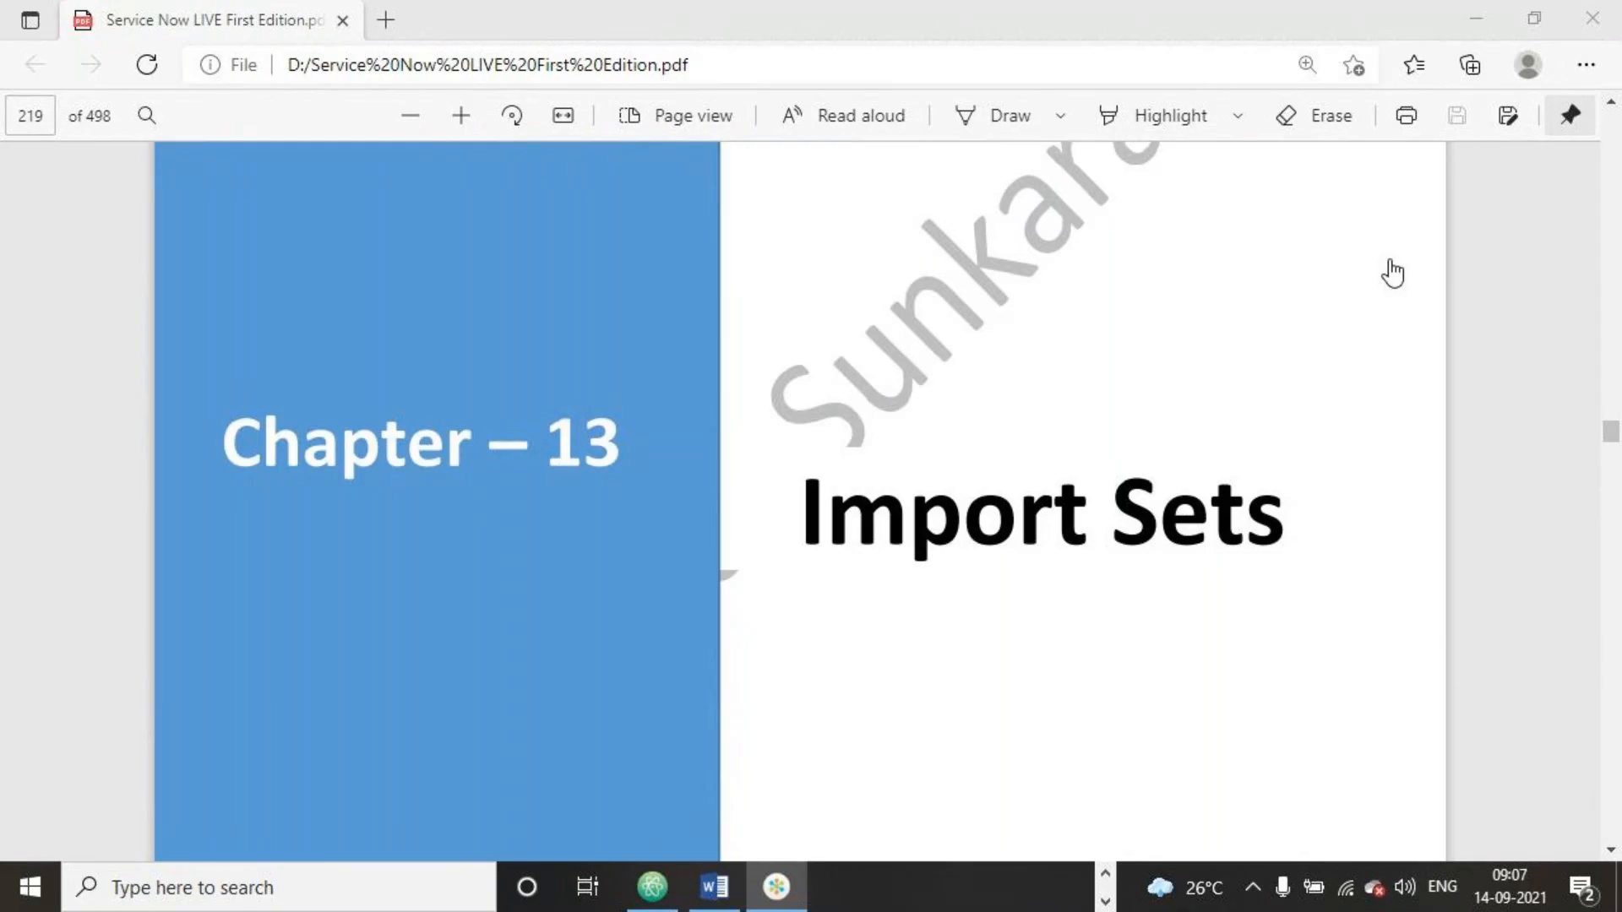
click(1025, 322)
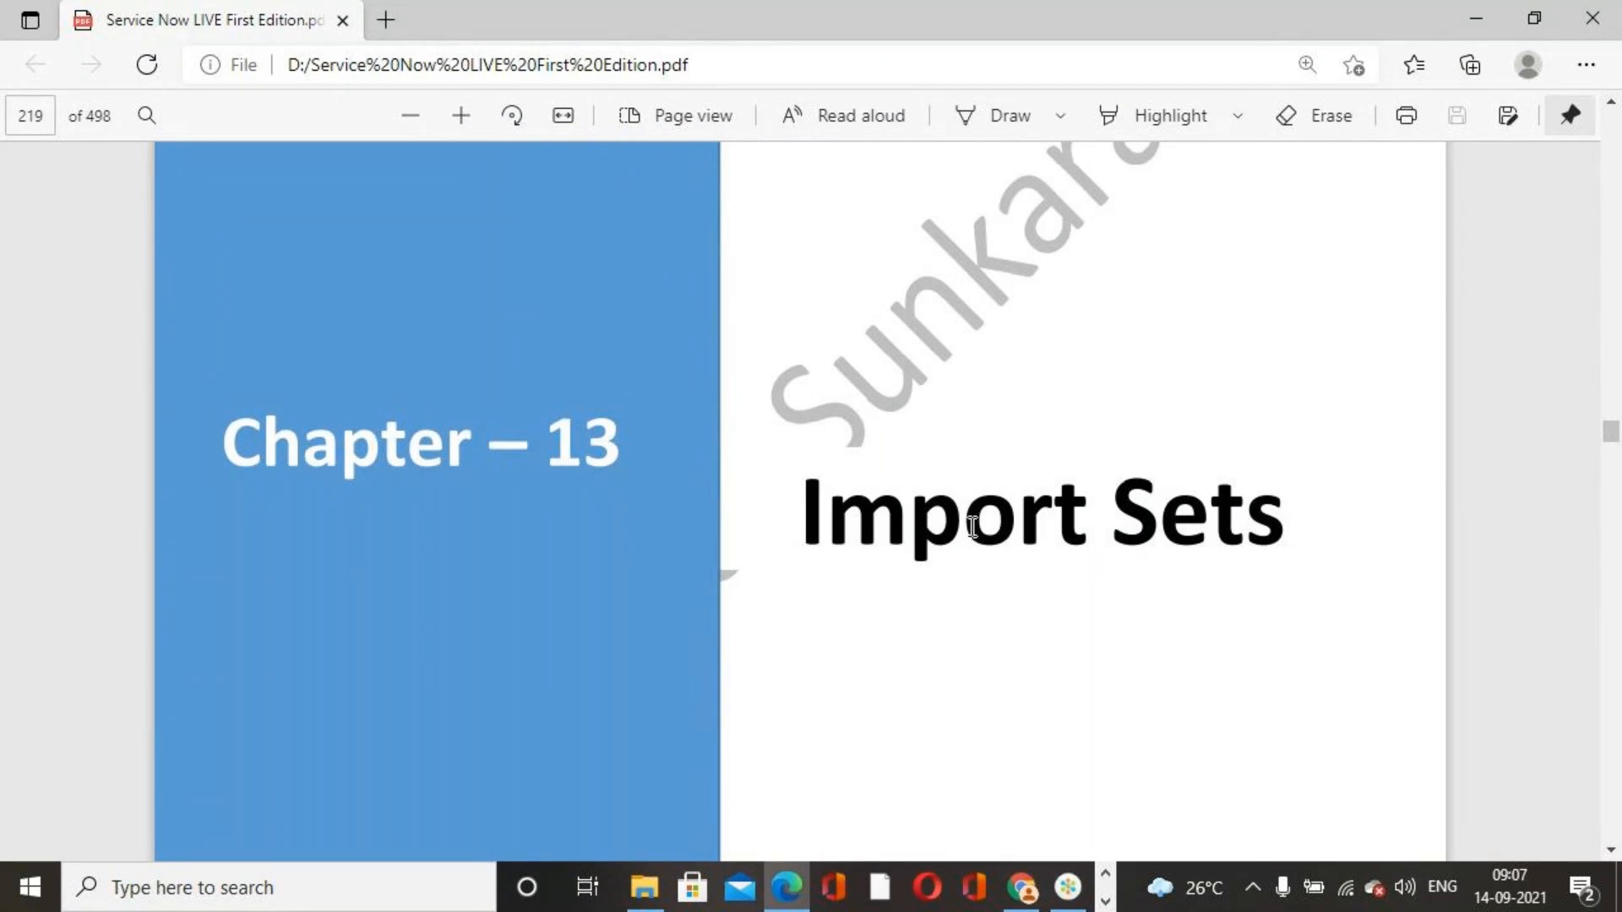
Read through the 'What is import sets?' page, including supporting file types and external data sources
scroll(849, 531, down, 4)
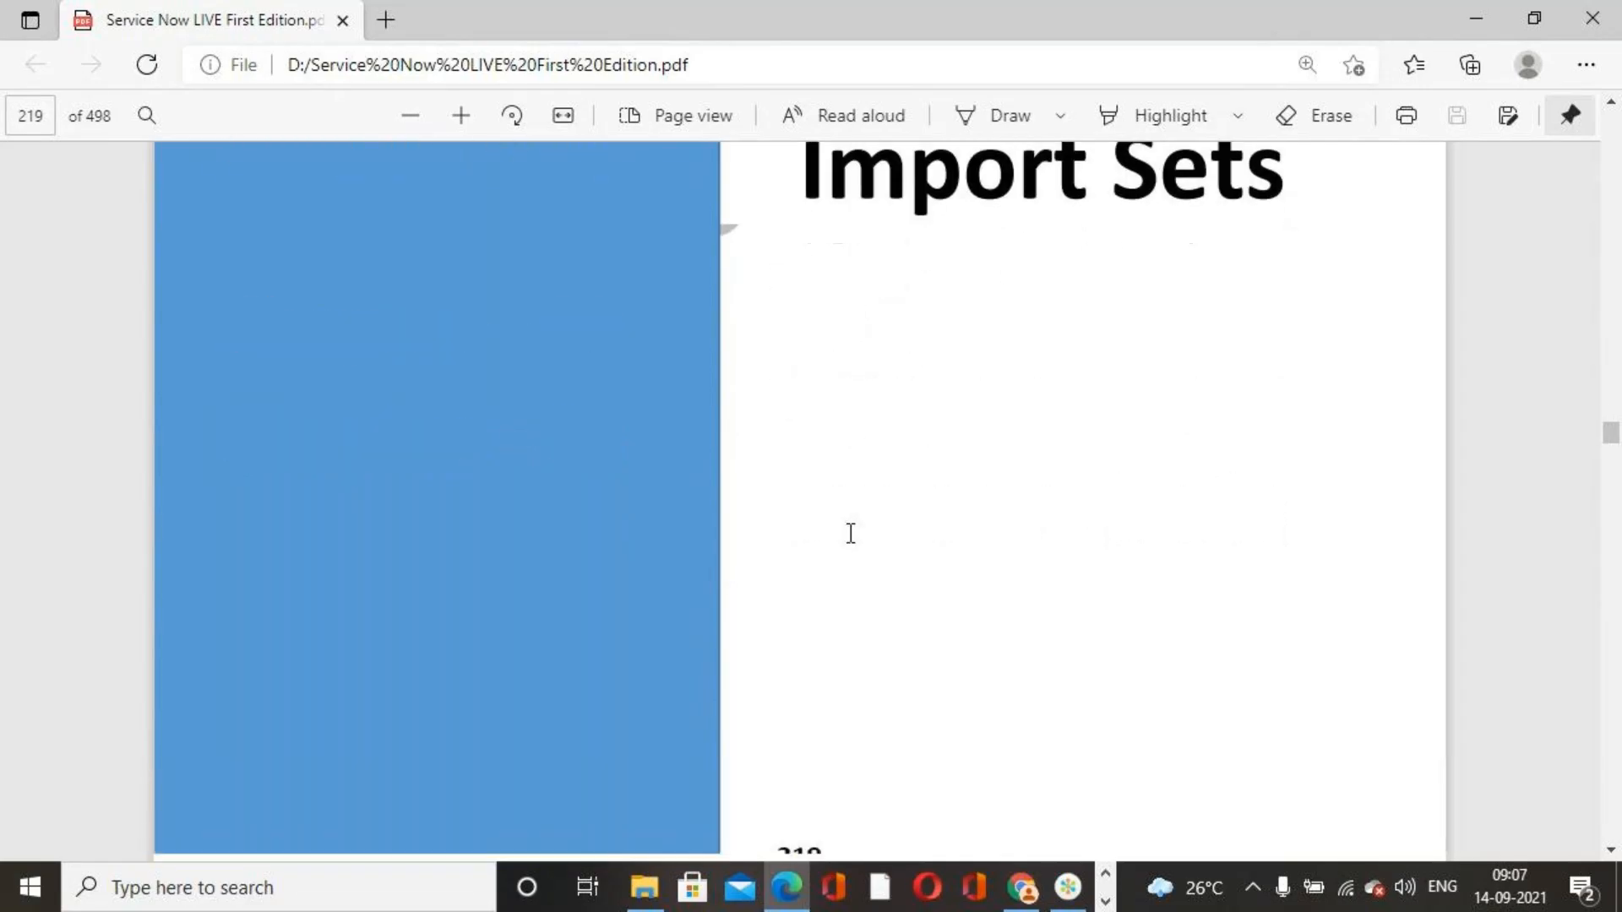
scroll(850, 533, down, 4)
scroll(850, 533, down, 3)
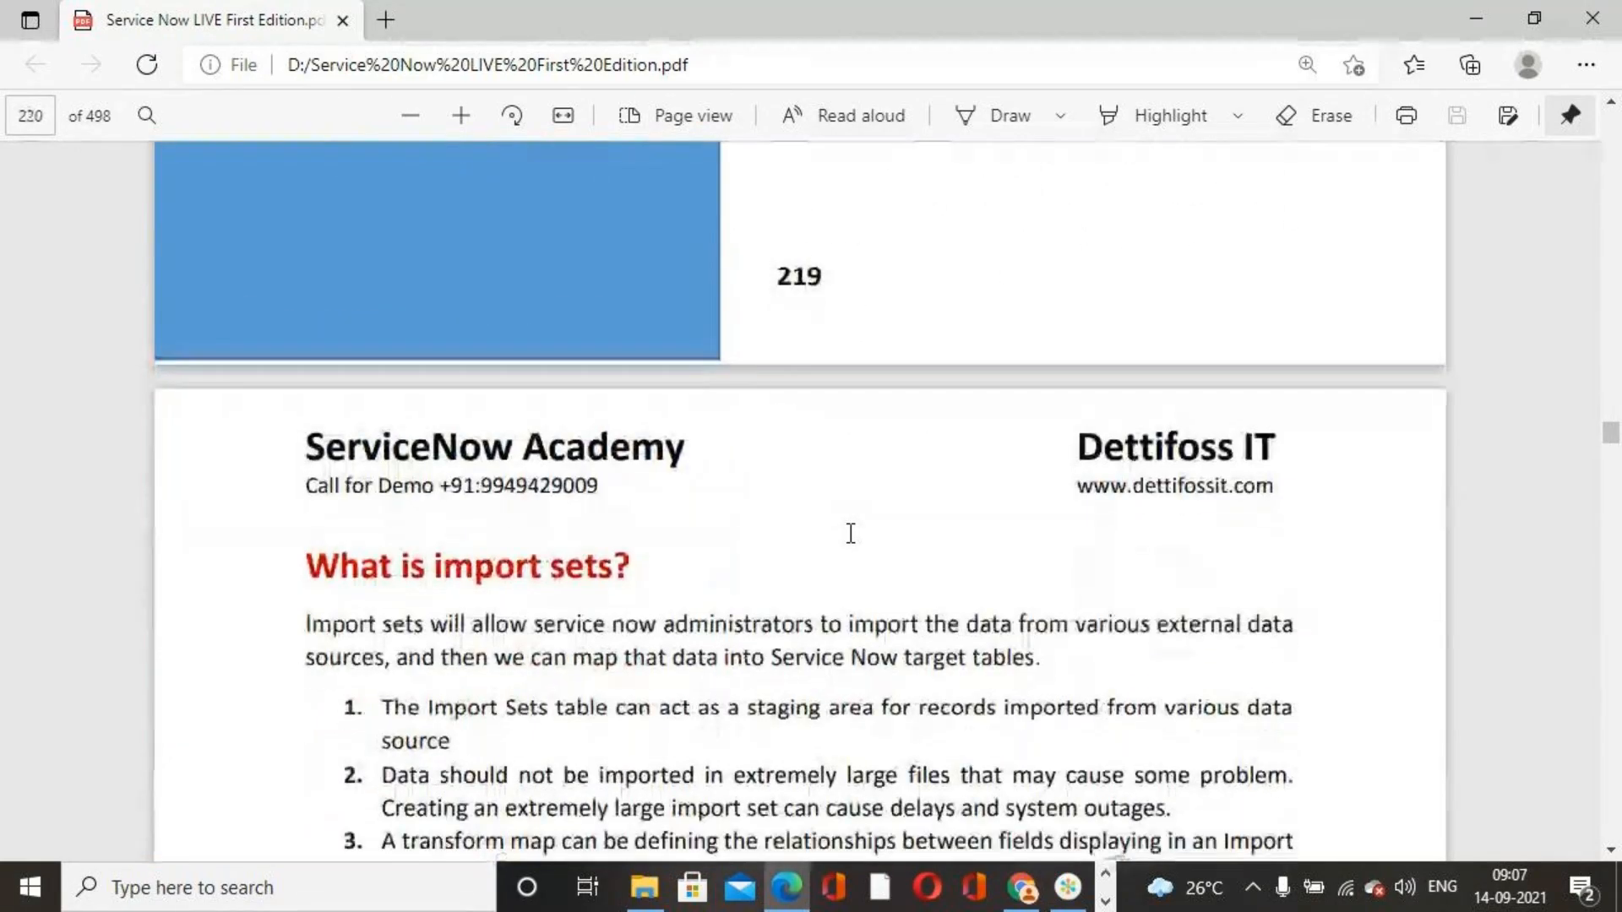
scroll(851, 533, down, 3)
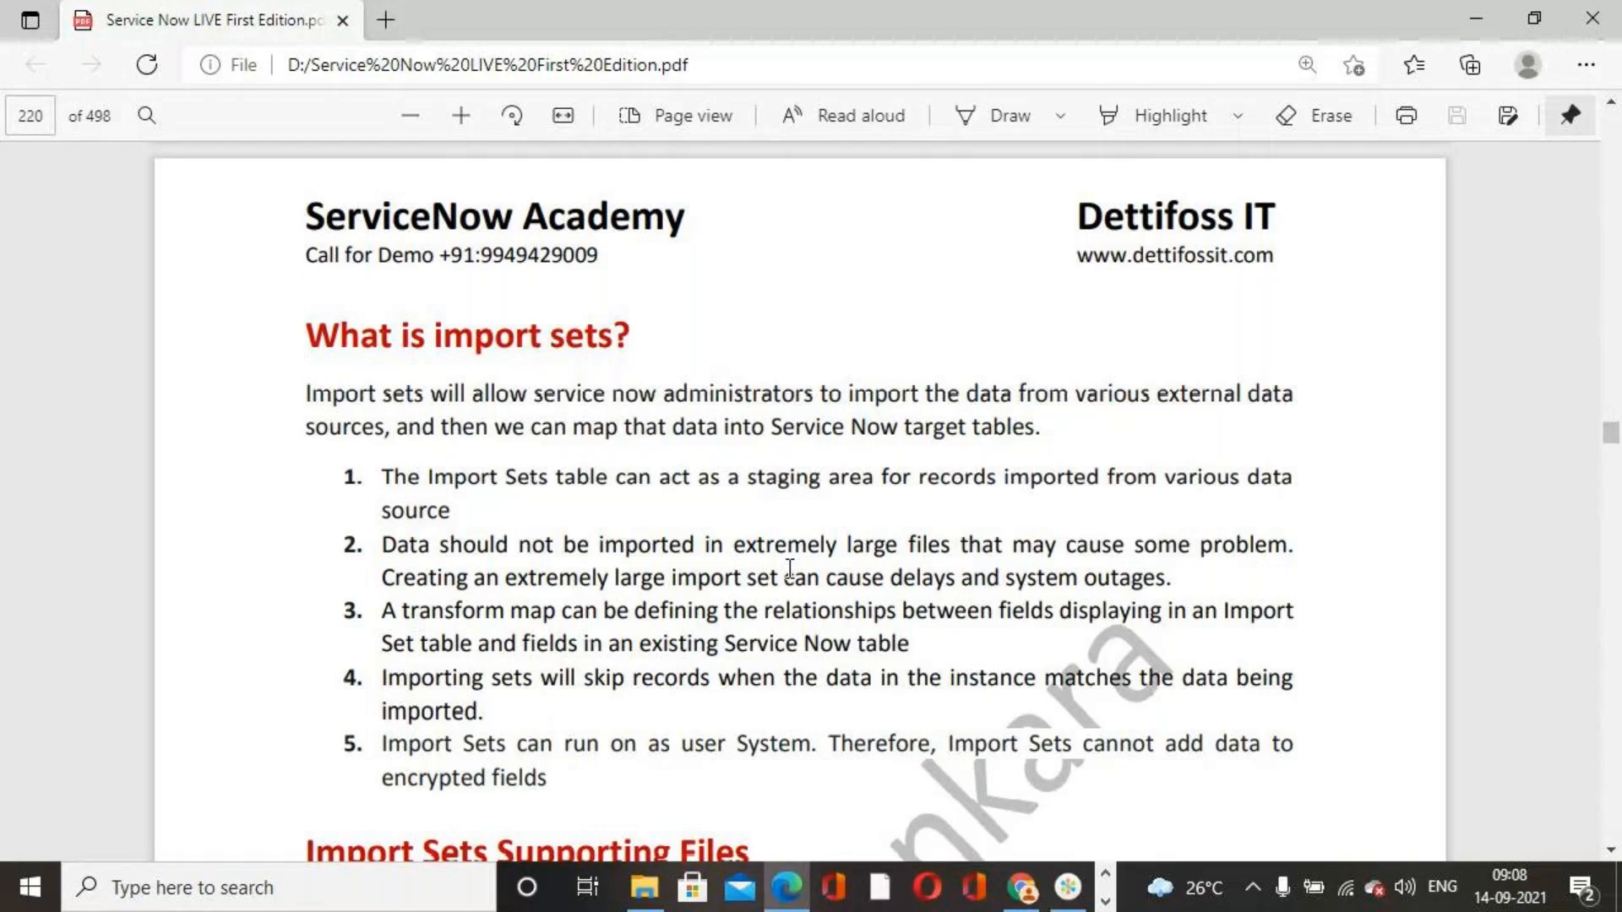
scroll(914, 581, down, 1)
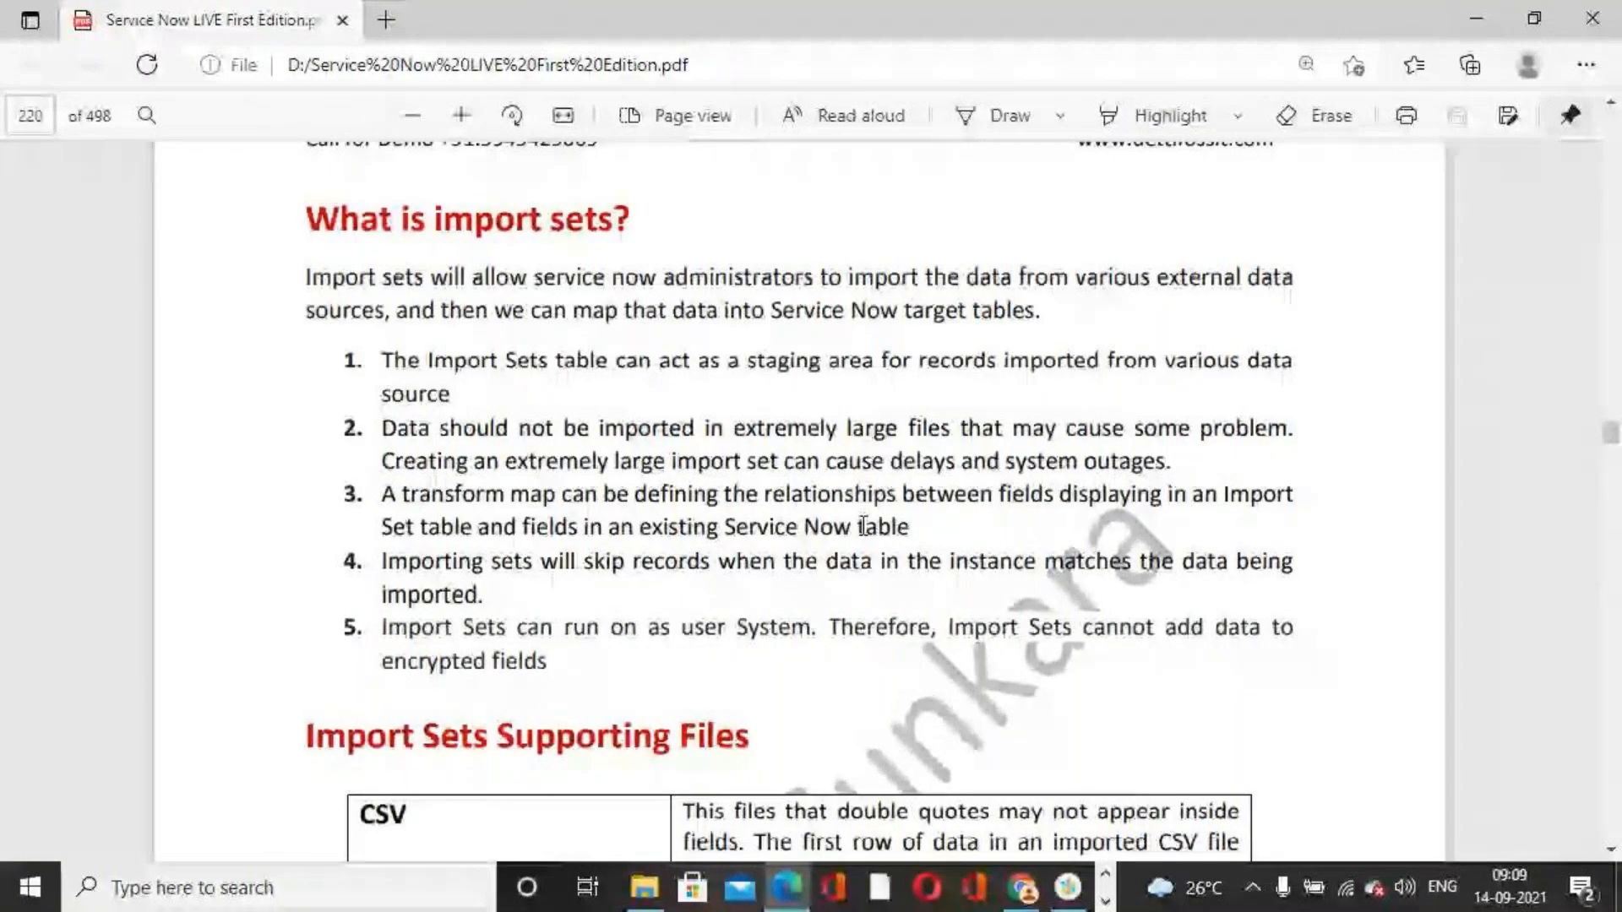
scroll(803, 515, down, 1)
scroll(802, 512, down, 1)
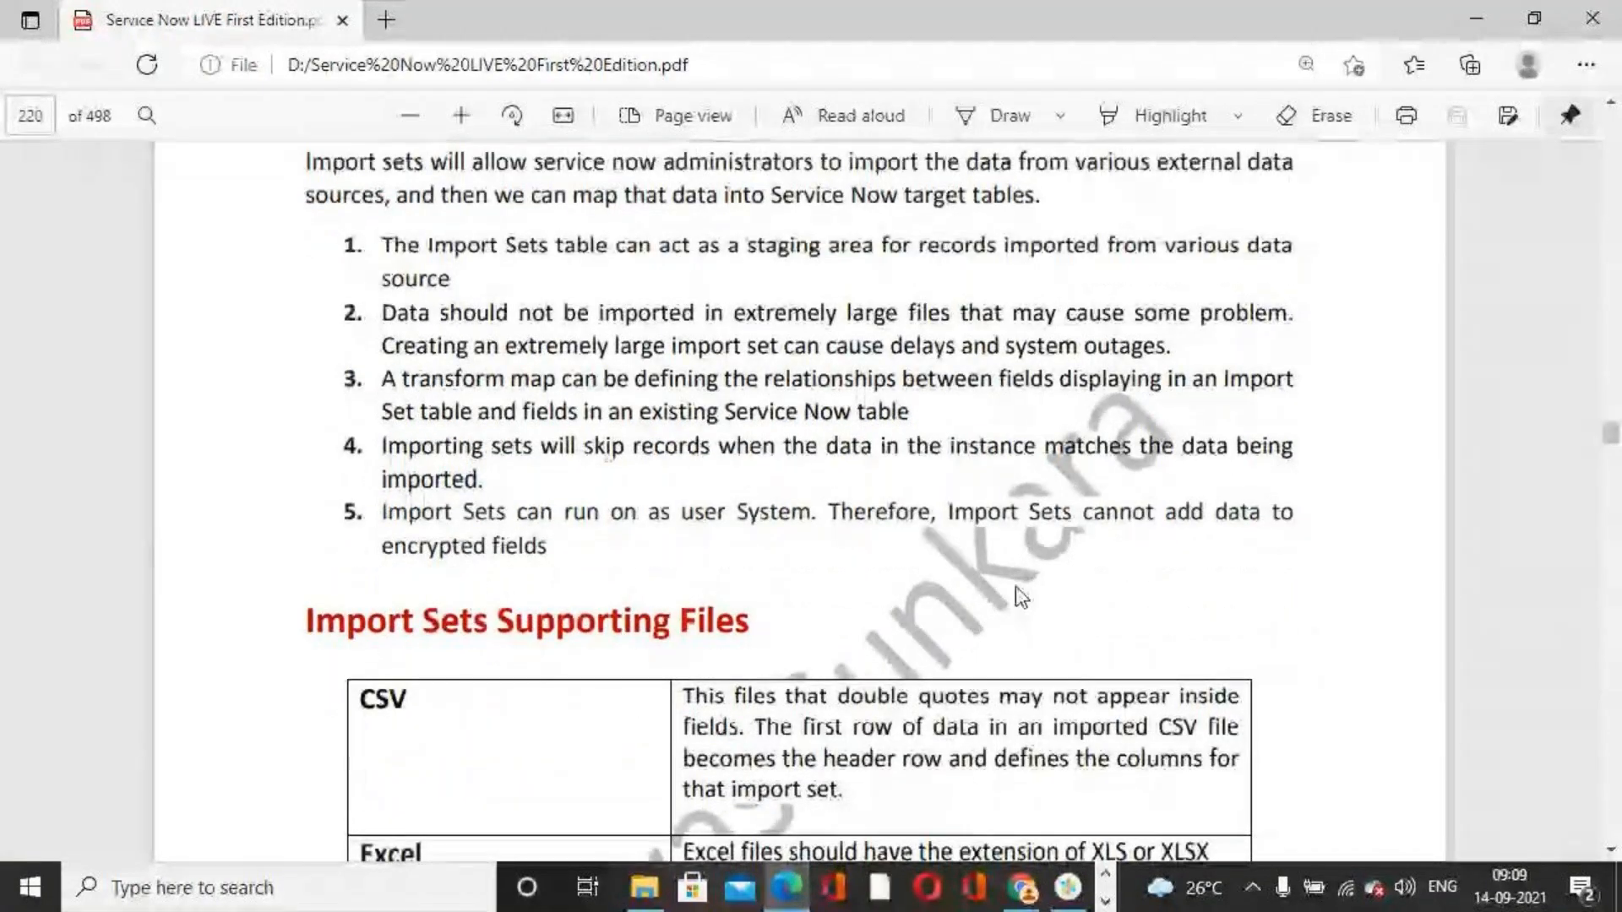
scroll(1015, 586, down, 1)
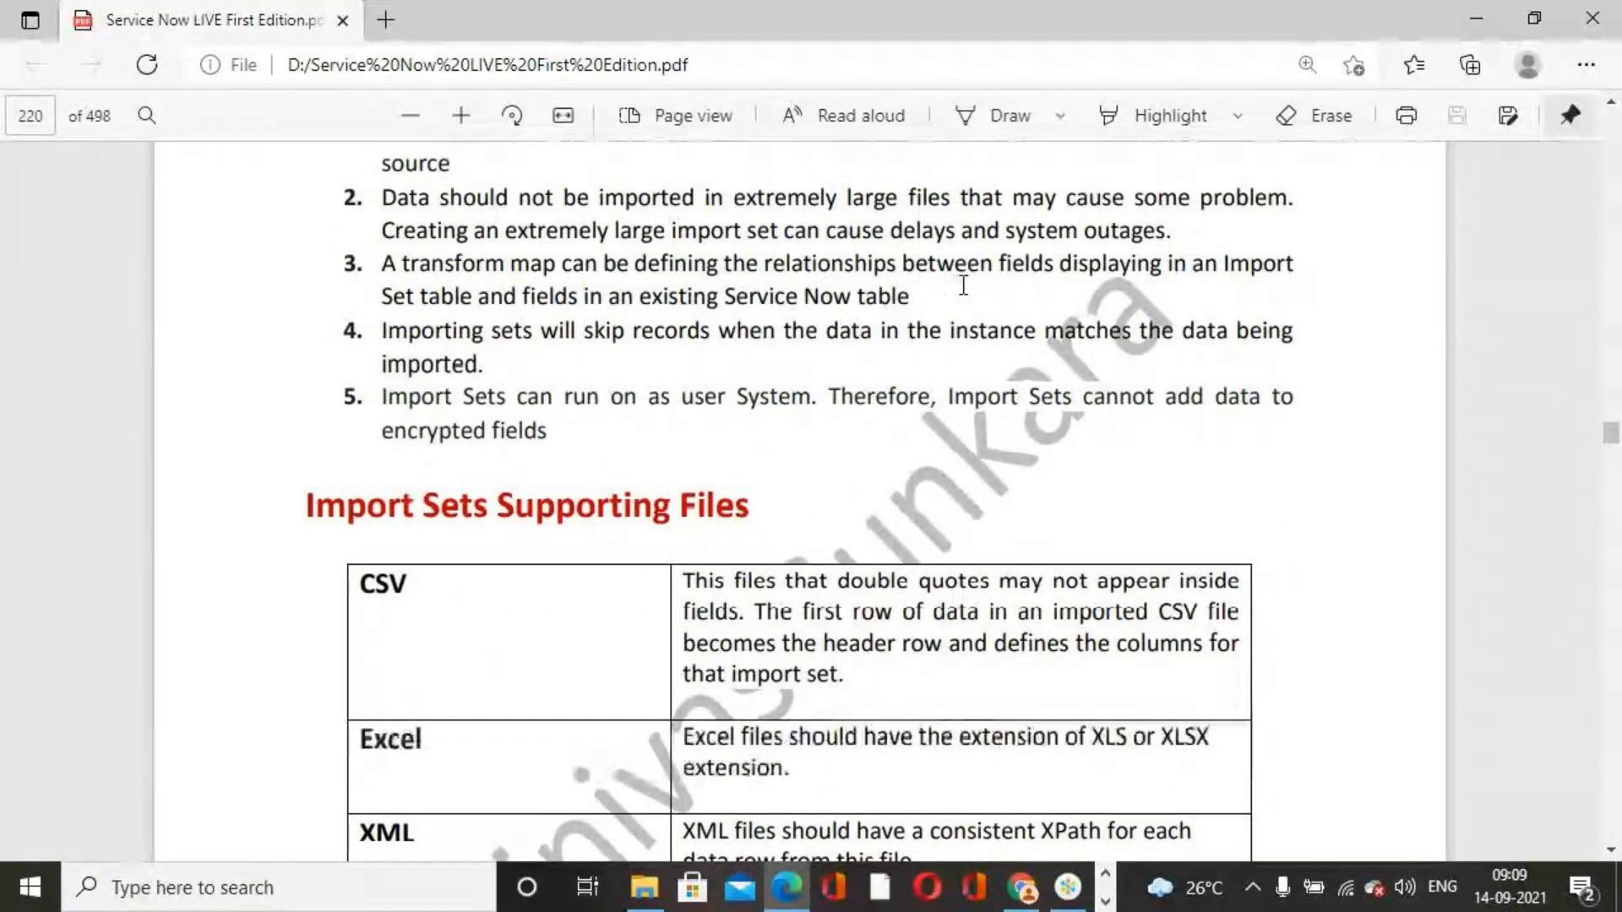
scroll(661, 407, up, 2)
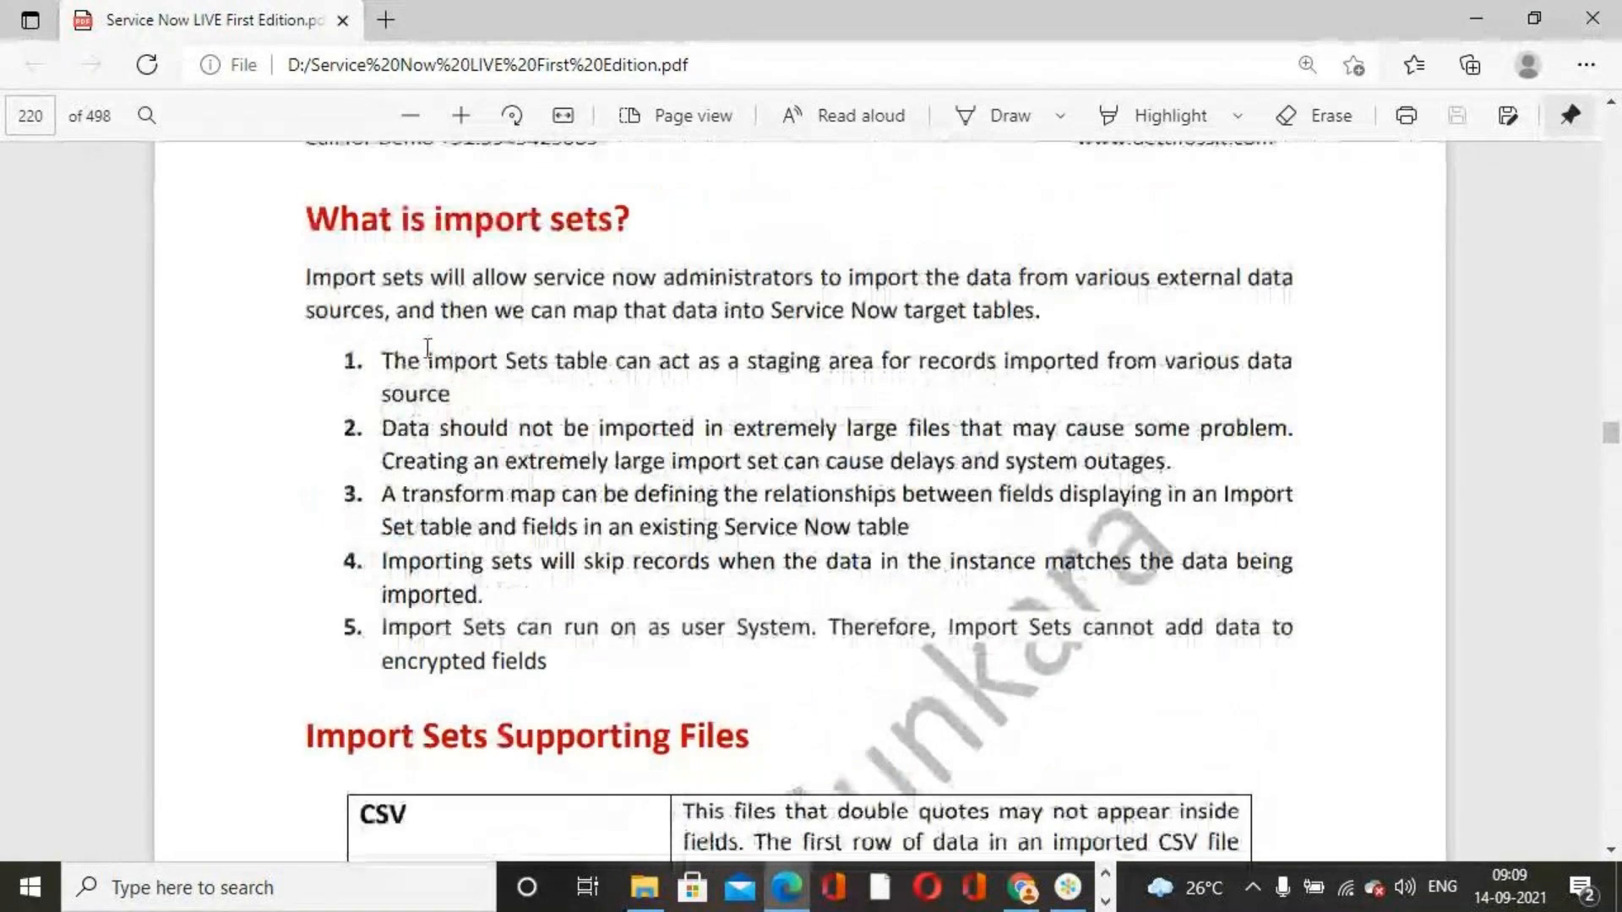
scroll(445, 391, down, 2)
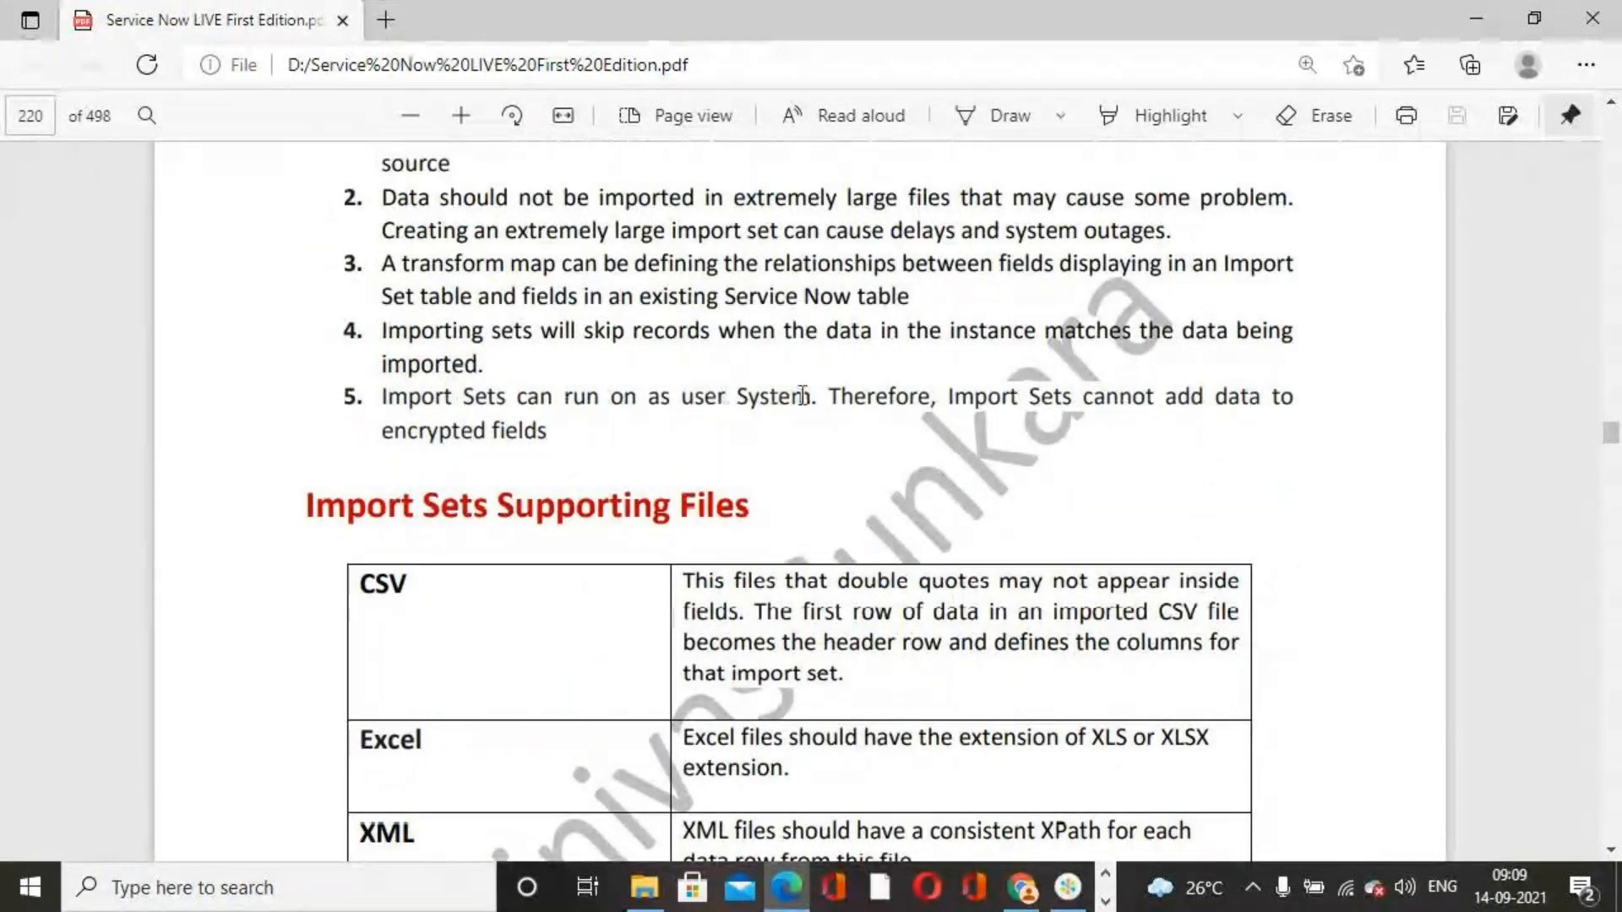
scroll(750, 414, down, 4)
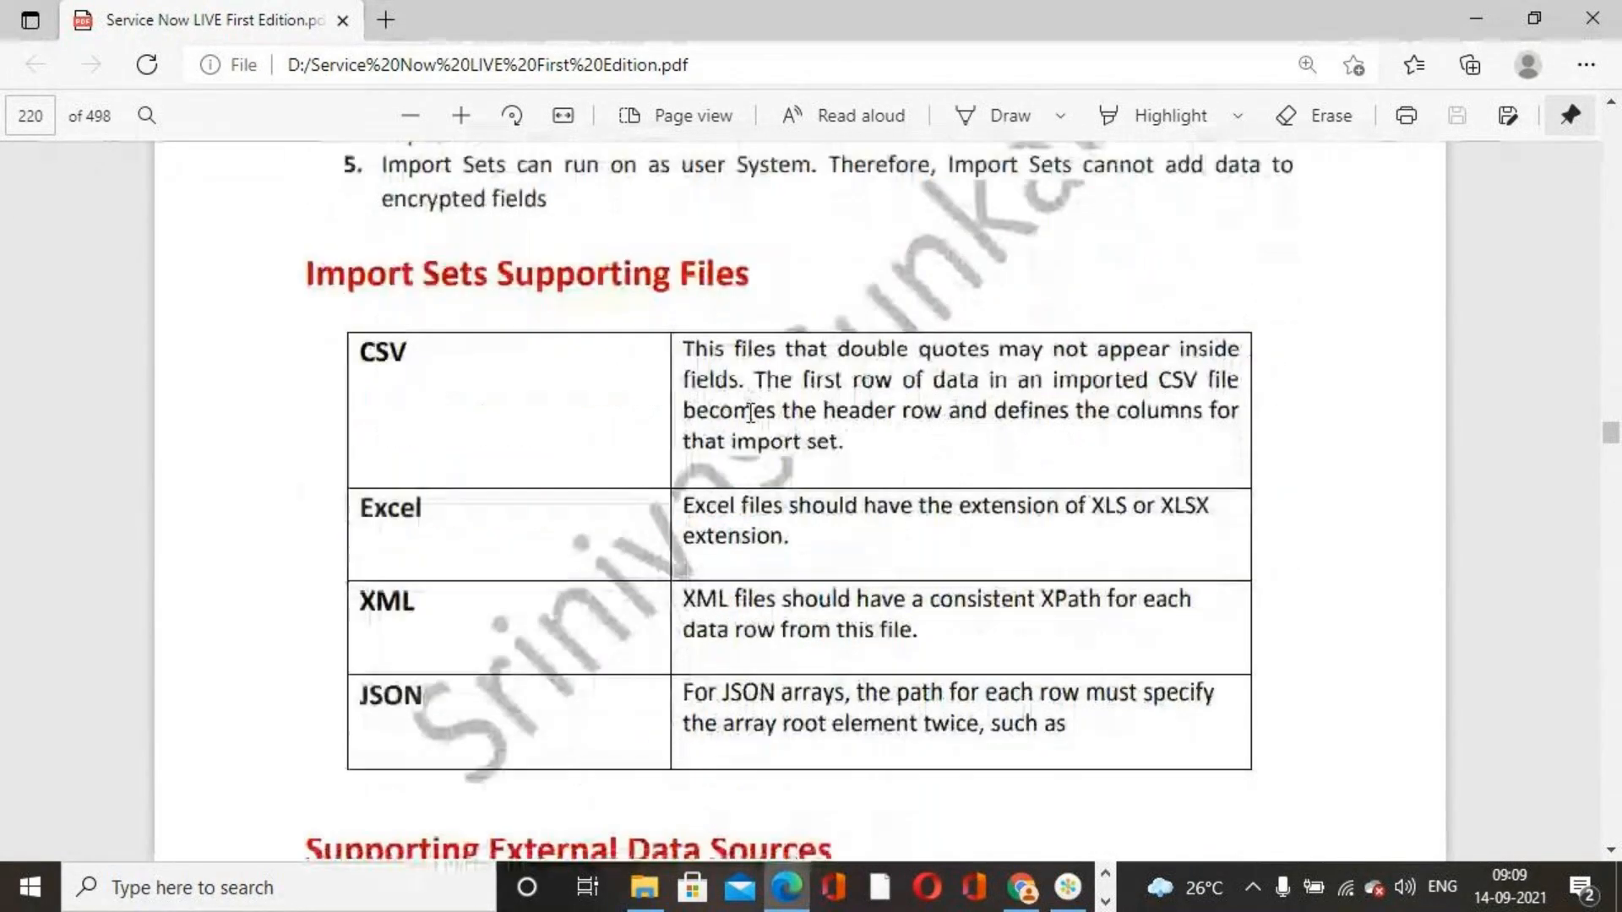
scroll(689, 370, up, 1)
scroll(688, 370, up, 1)
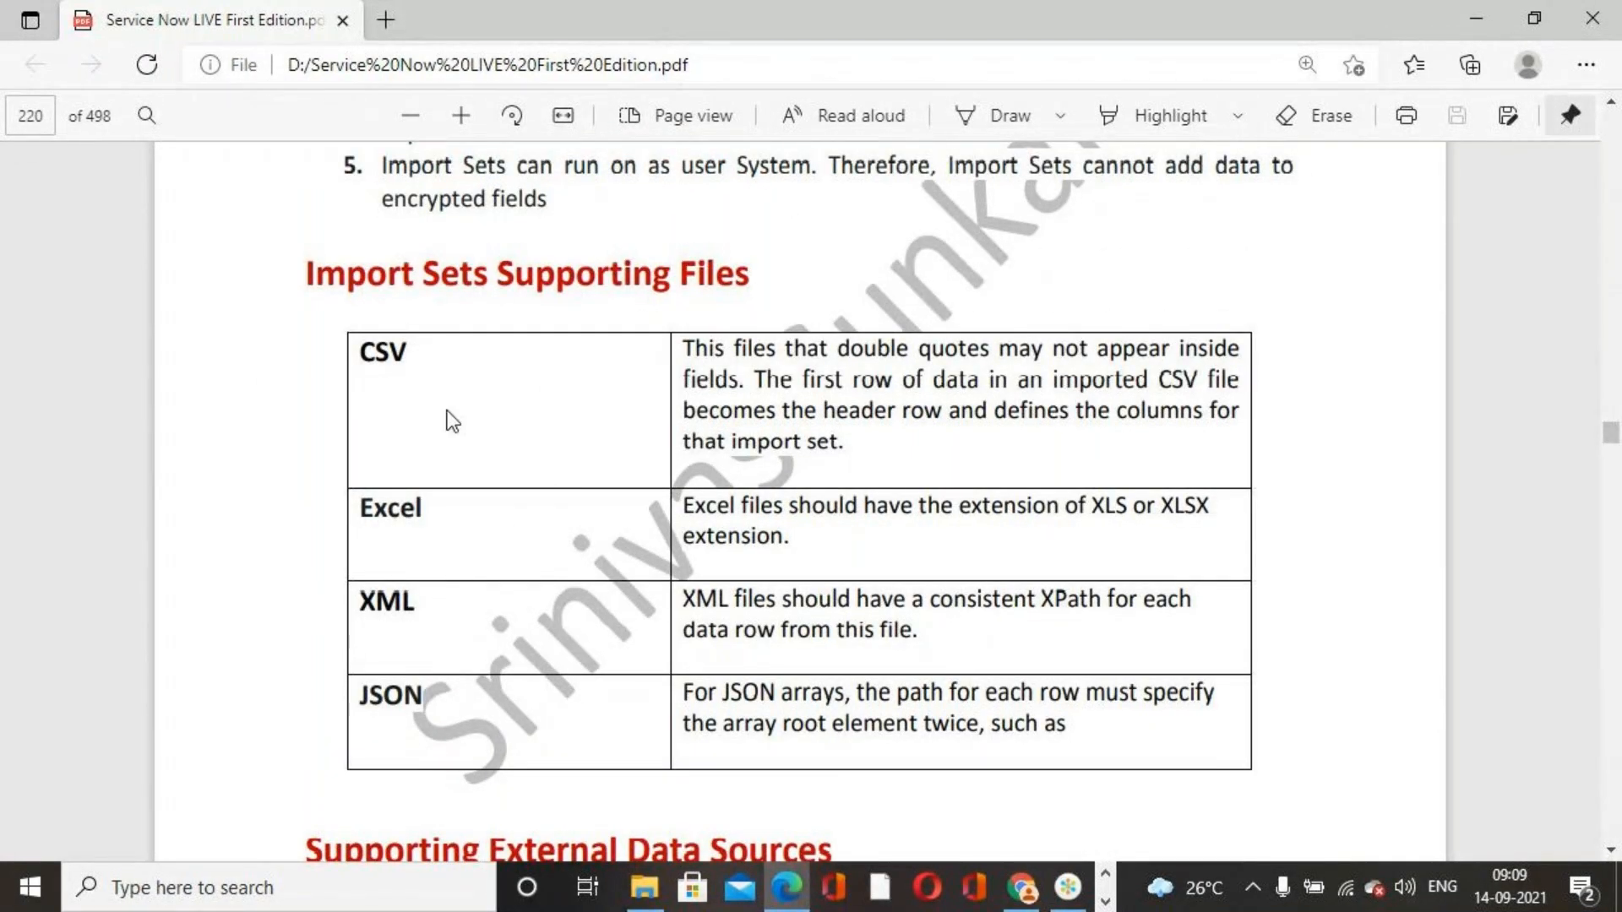
scroll(423, 568, down, 1)
scroll(423, 567, down, 7)
scroll(423, 567, up, 4)
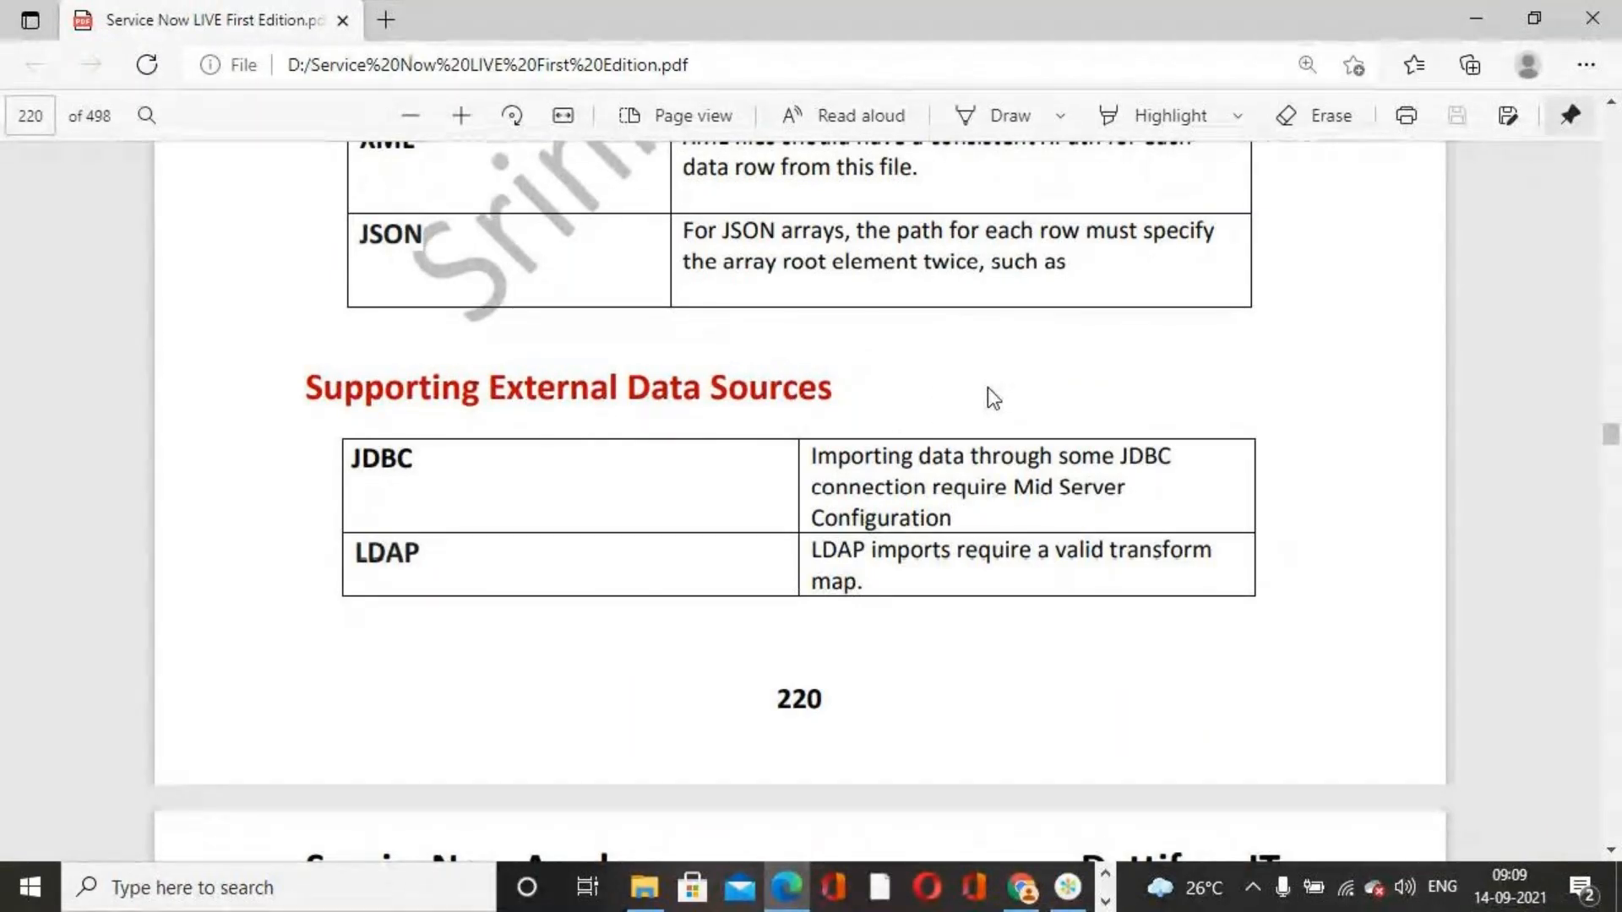
scroll(924, 423, down, 2)
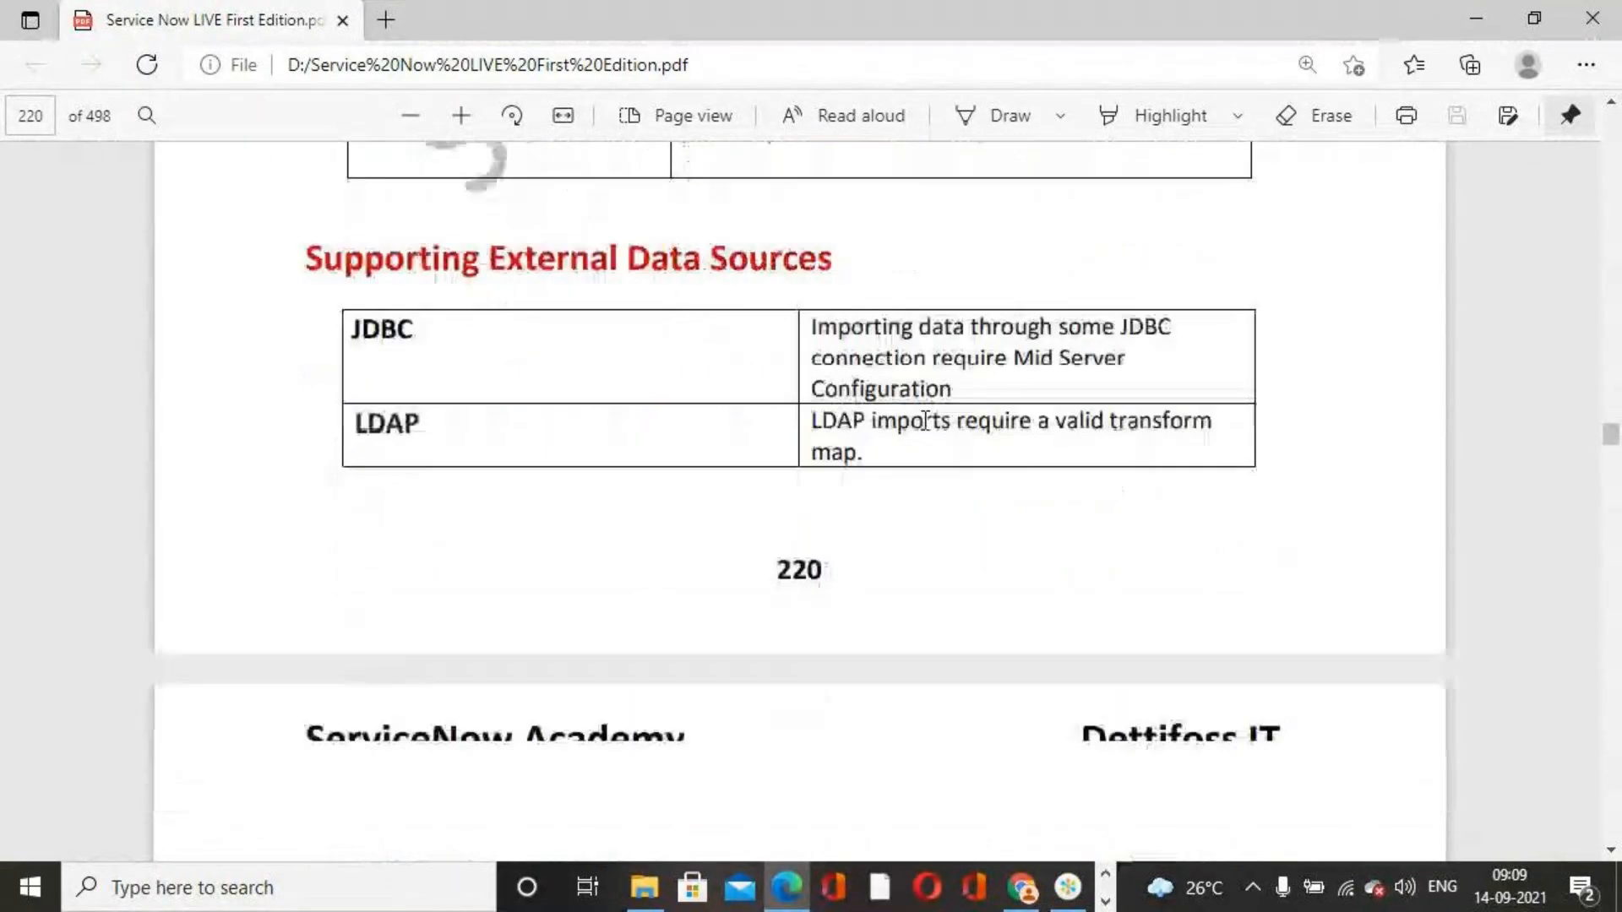
scroll(925, 422, down, 5)
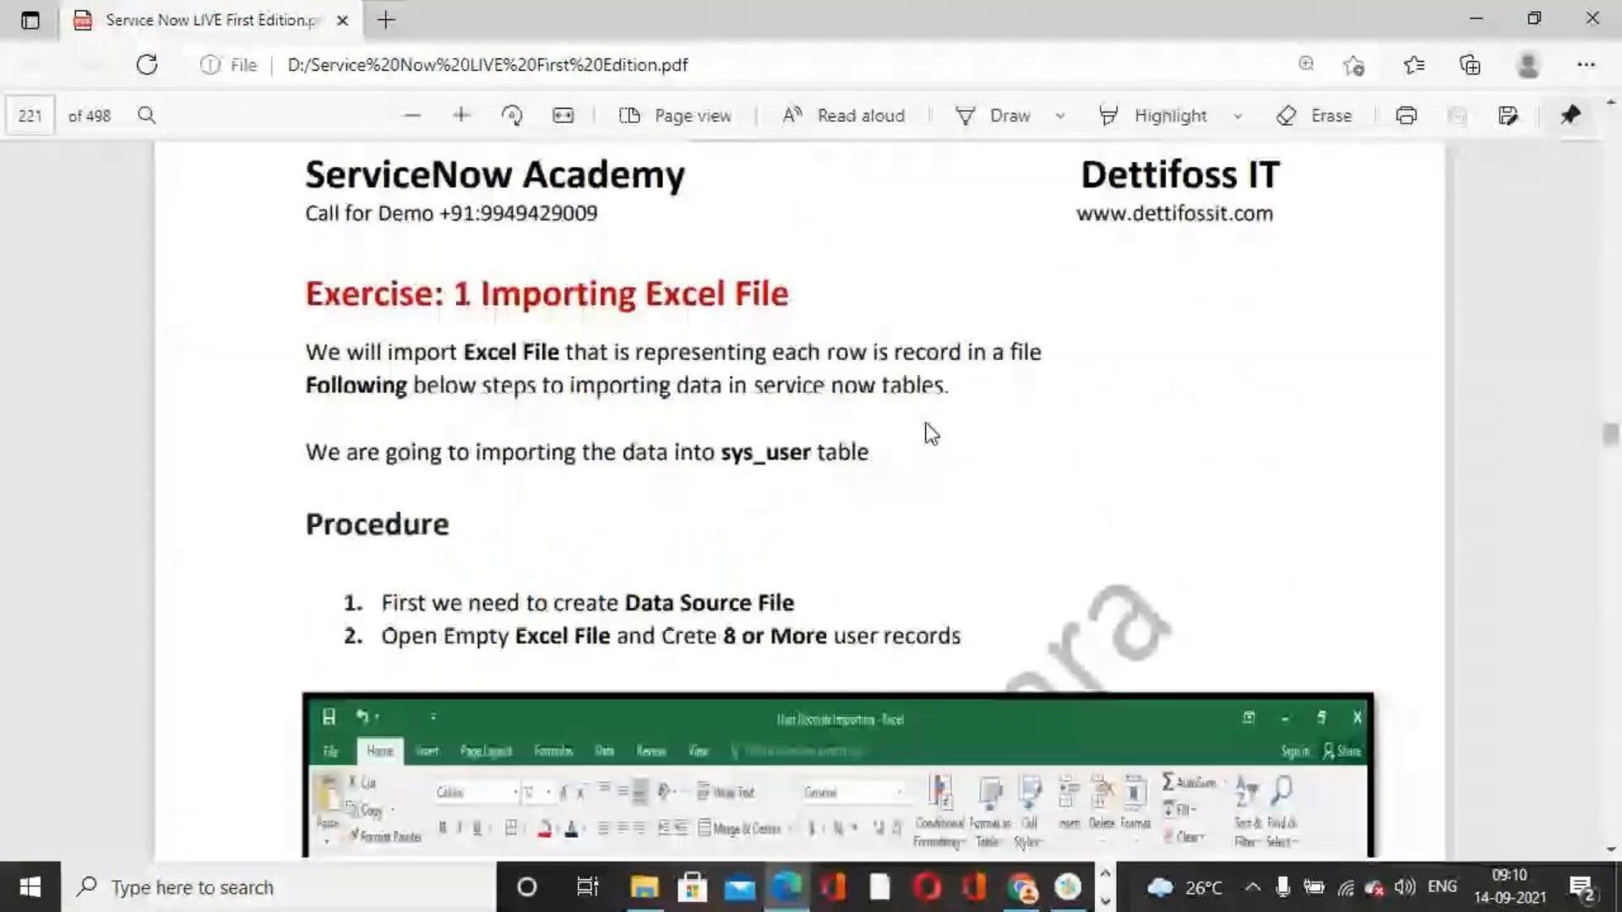
Read the 'Exercise: 1 Importing Excel File' procedure and its sample user records spreadsheet, selecting the sys_user table name
scroll(931, 433, down, 2)
scroll(931, 434, up, 2)
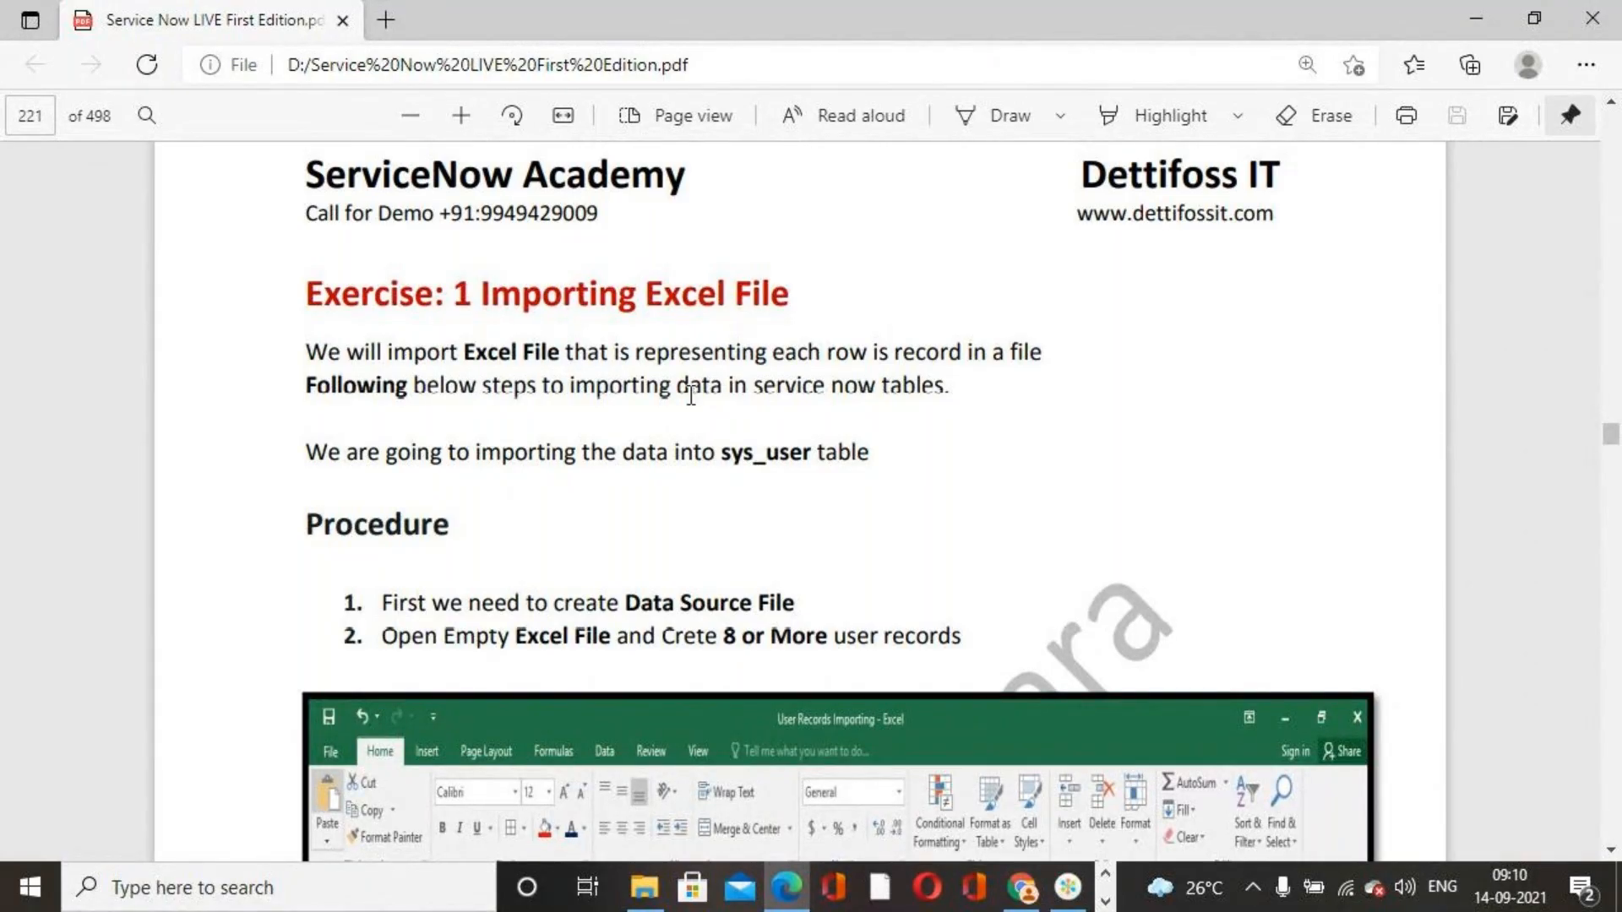
scroll(1066, 426, down, 3)
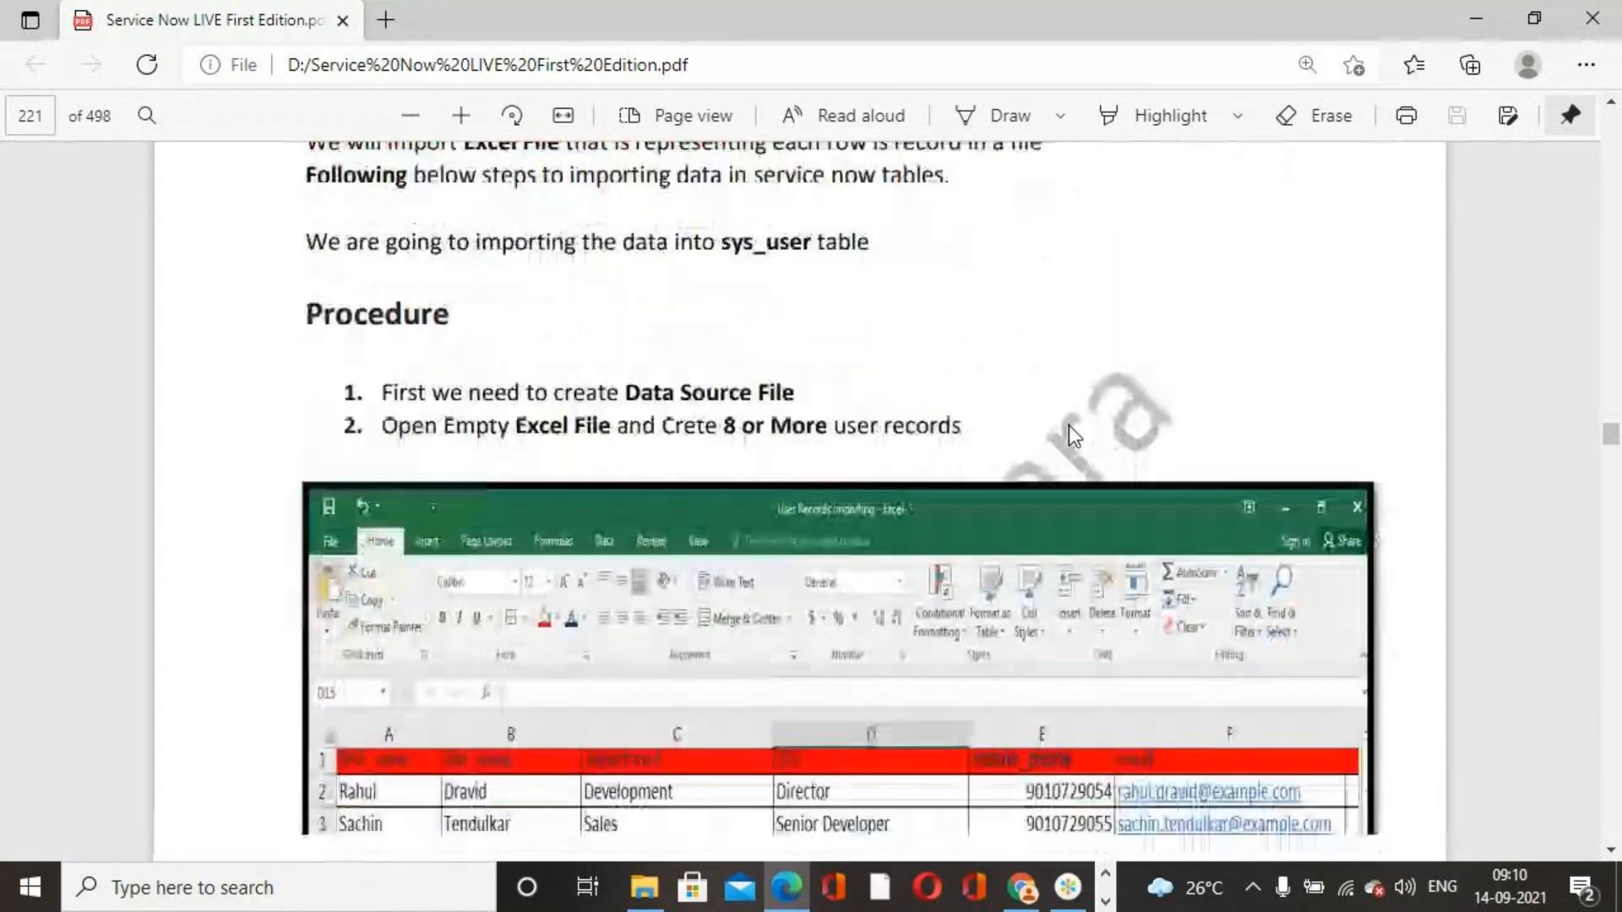
scroll(510, 616, down, 3)
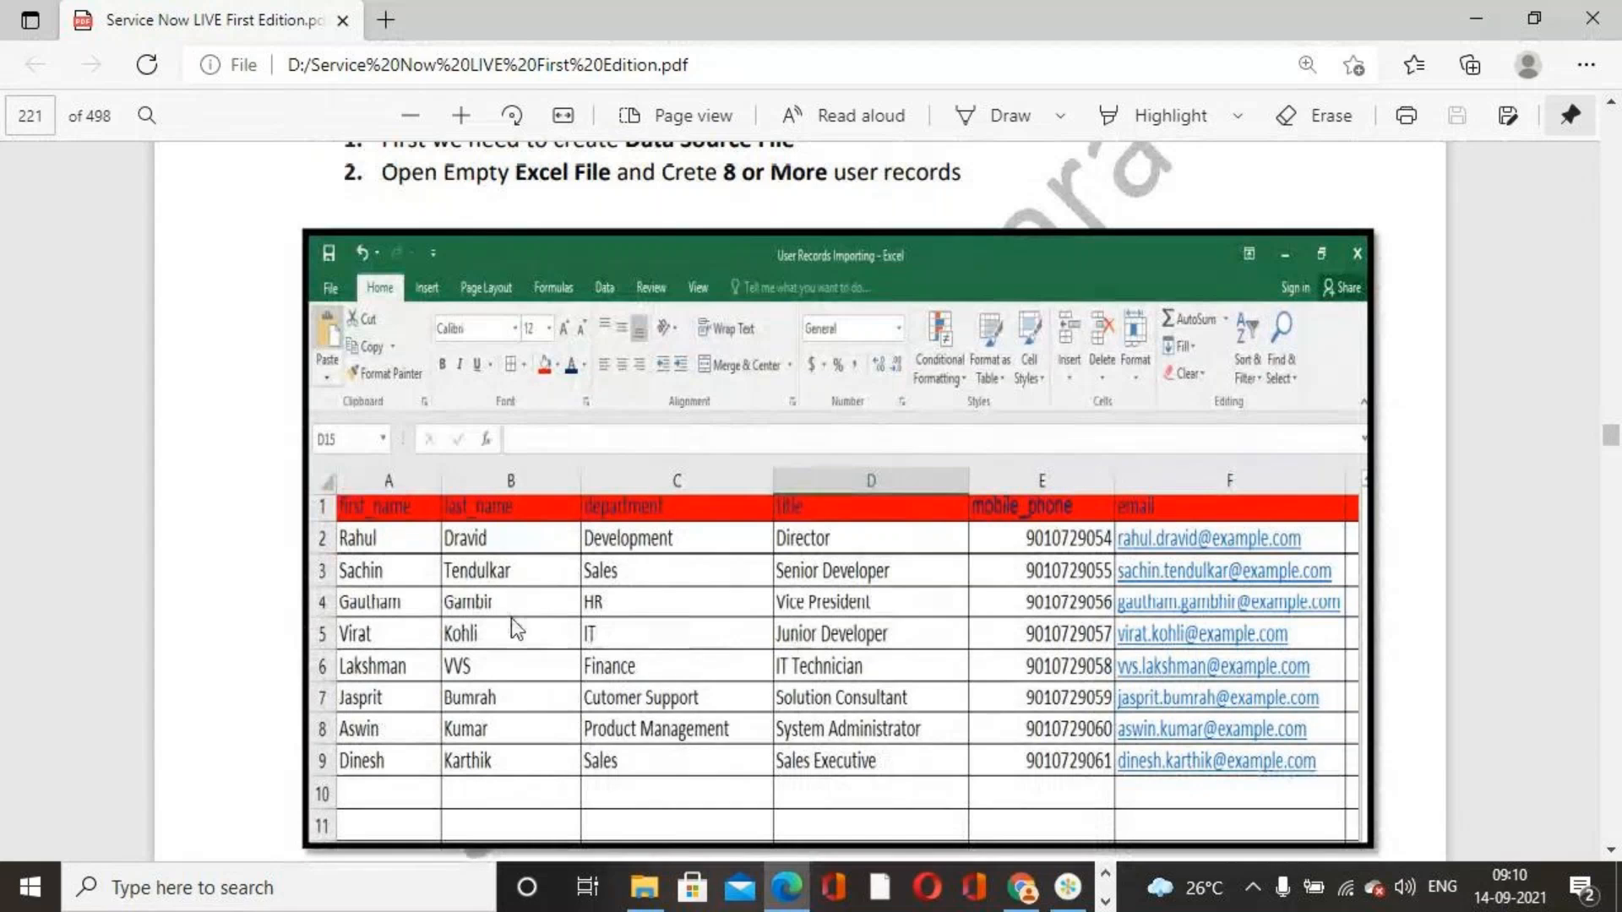
scroll(646, 605, up, 2)
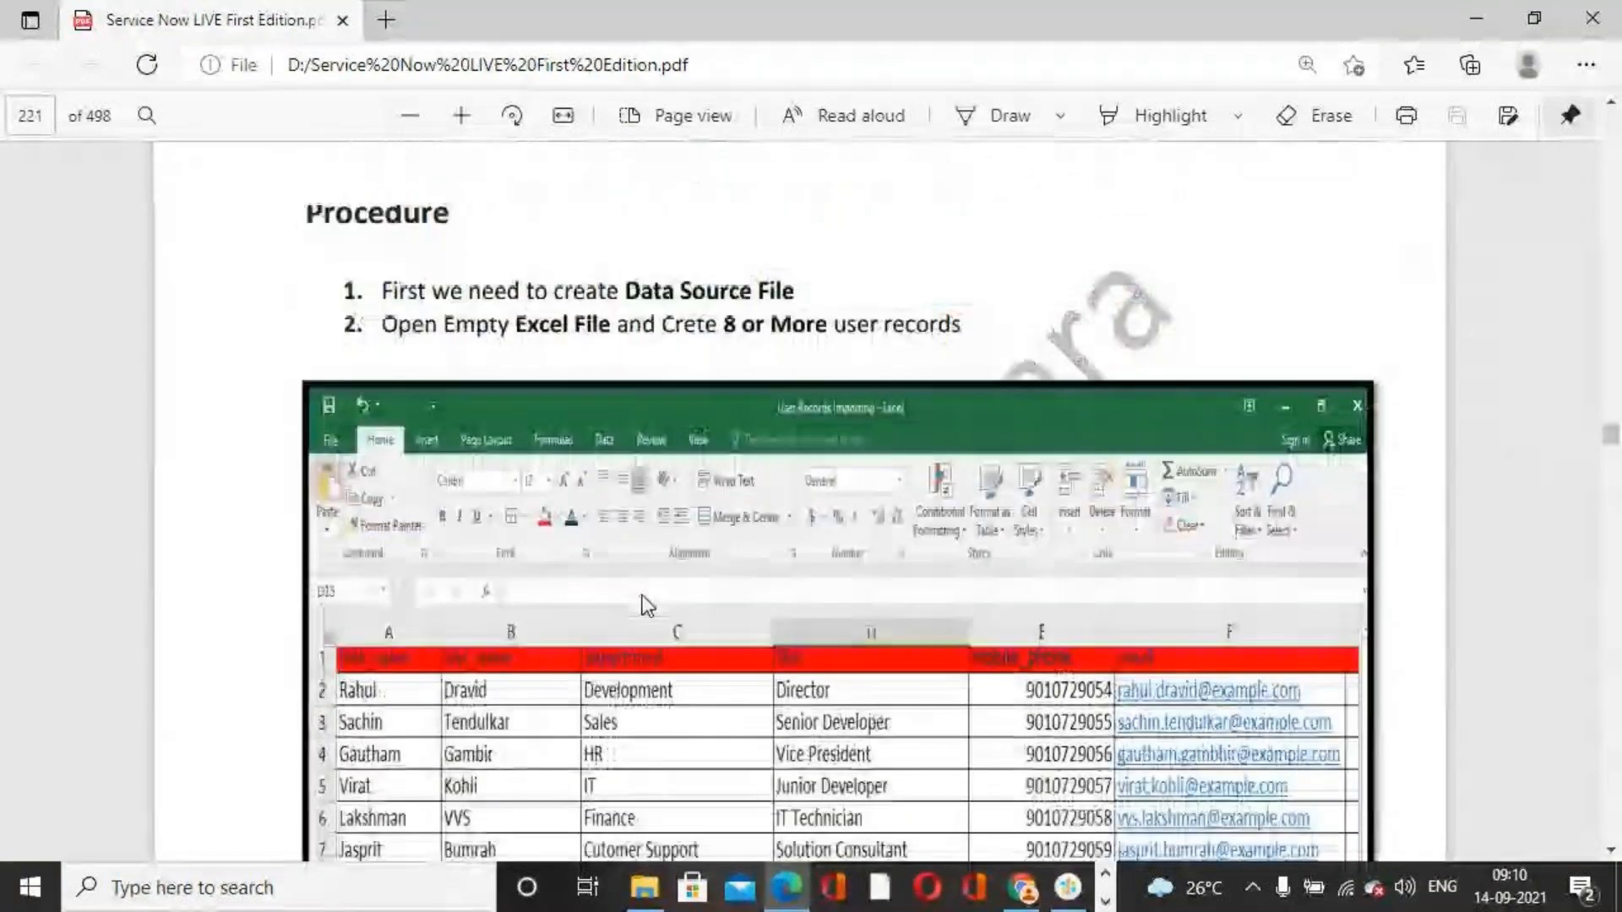
scroll(646, 605, up, 3)
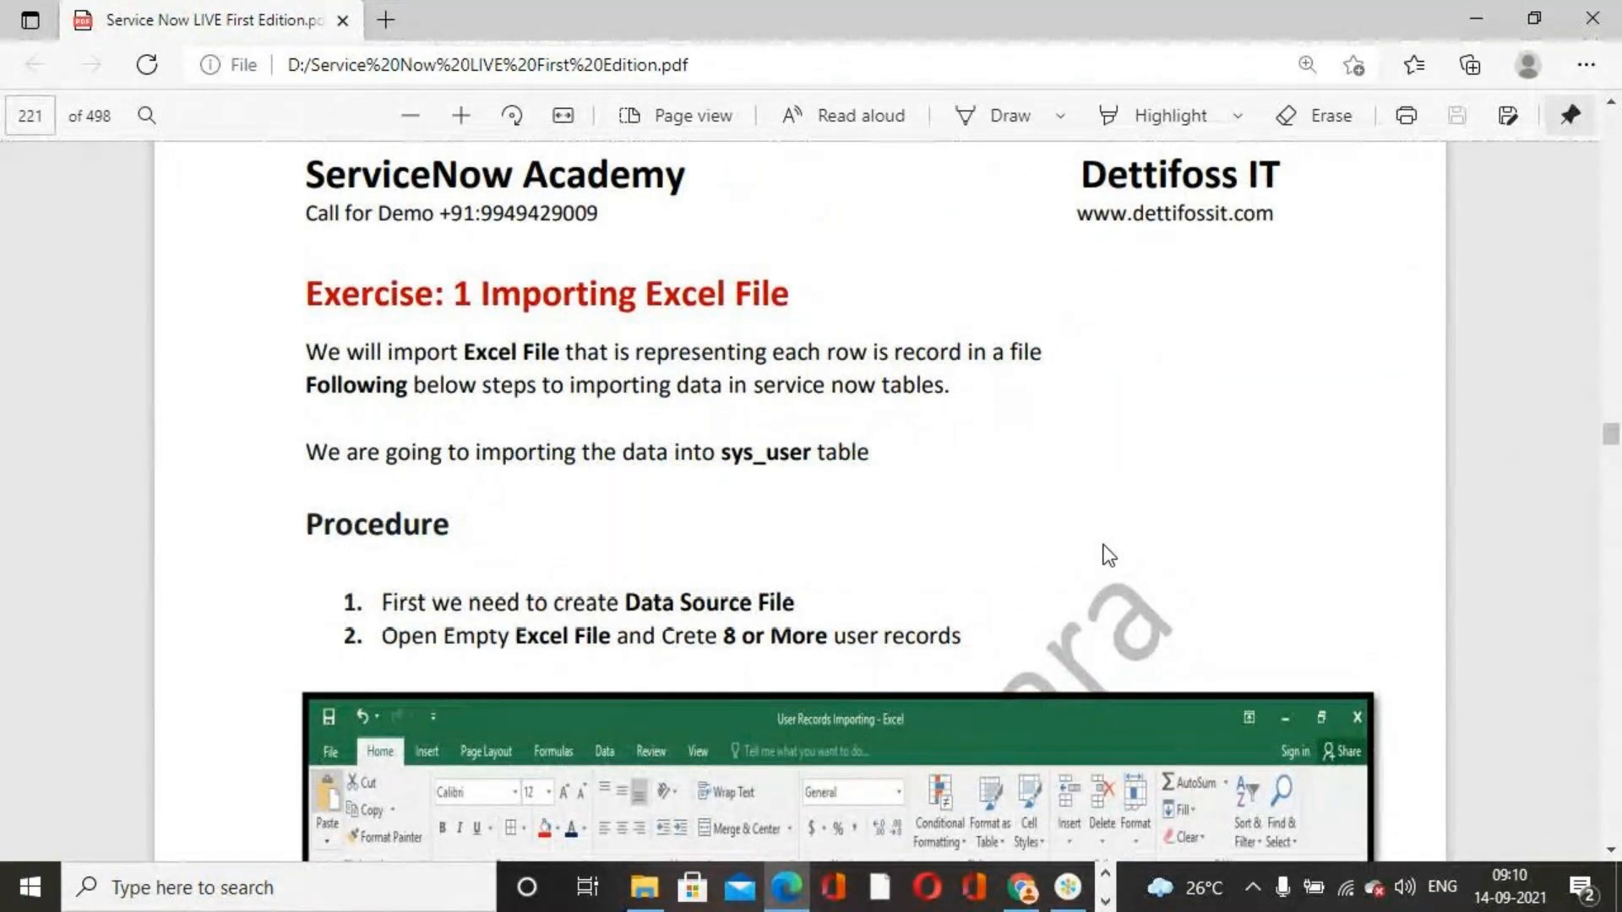
scroll(1108, 555, down, 3)
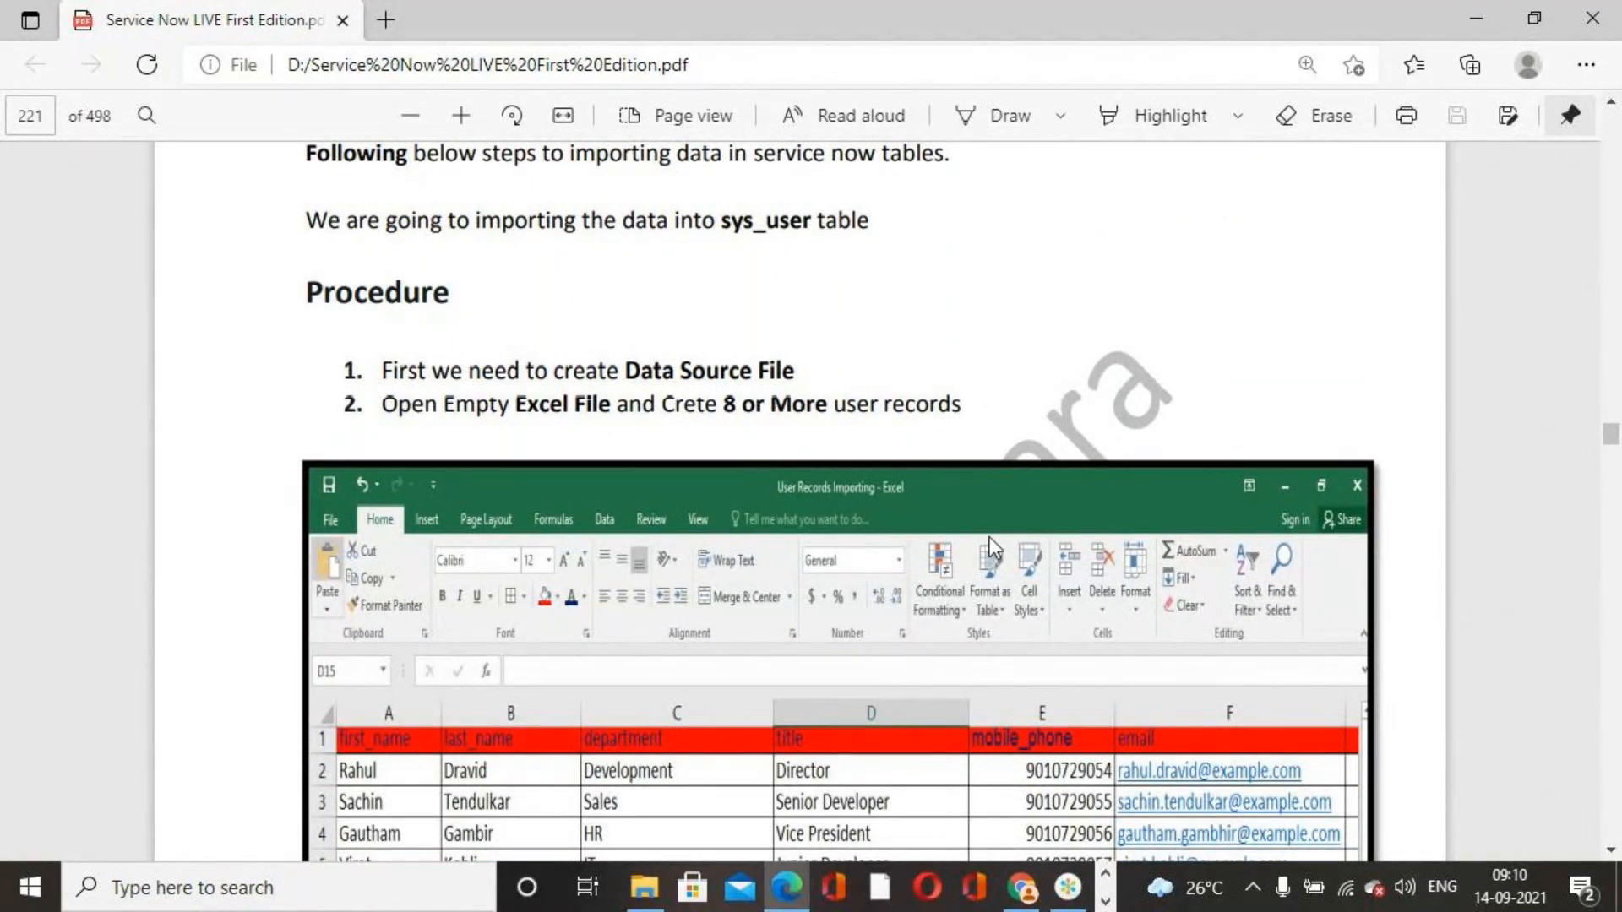
scroll(710, 478, down, 3)
scroll(710, 478, up, 3)
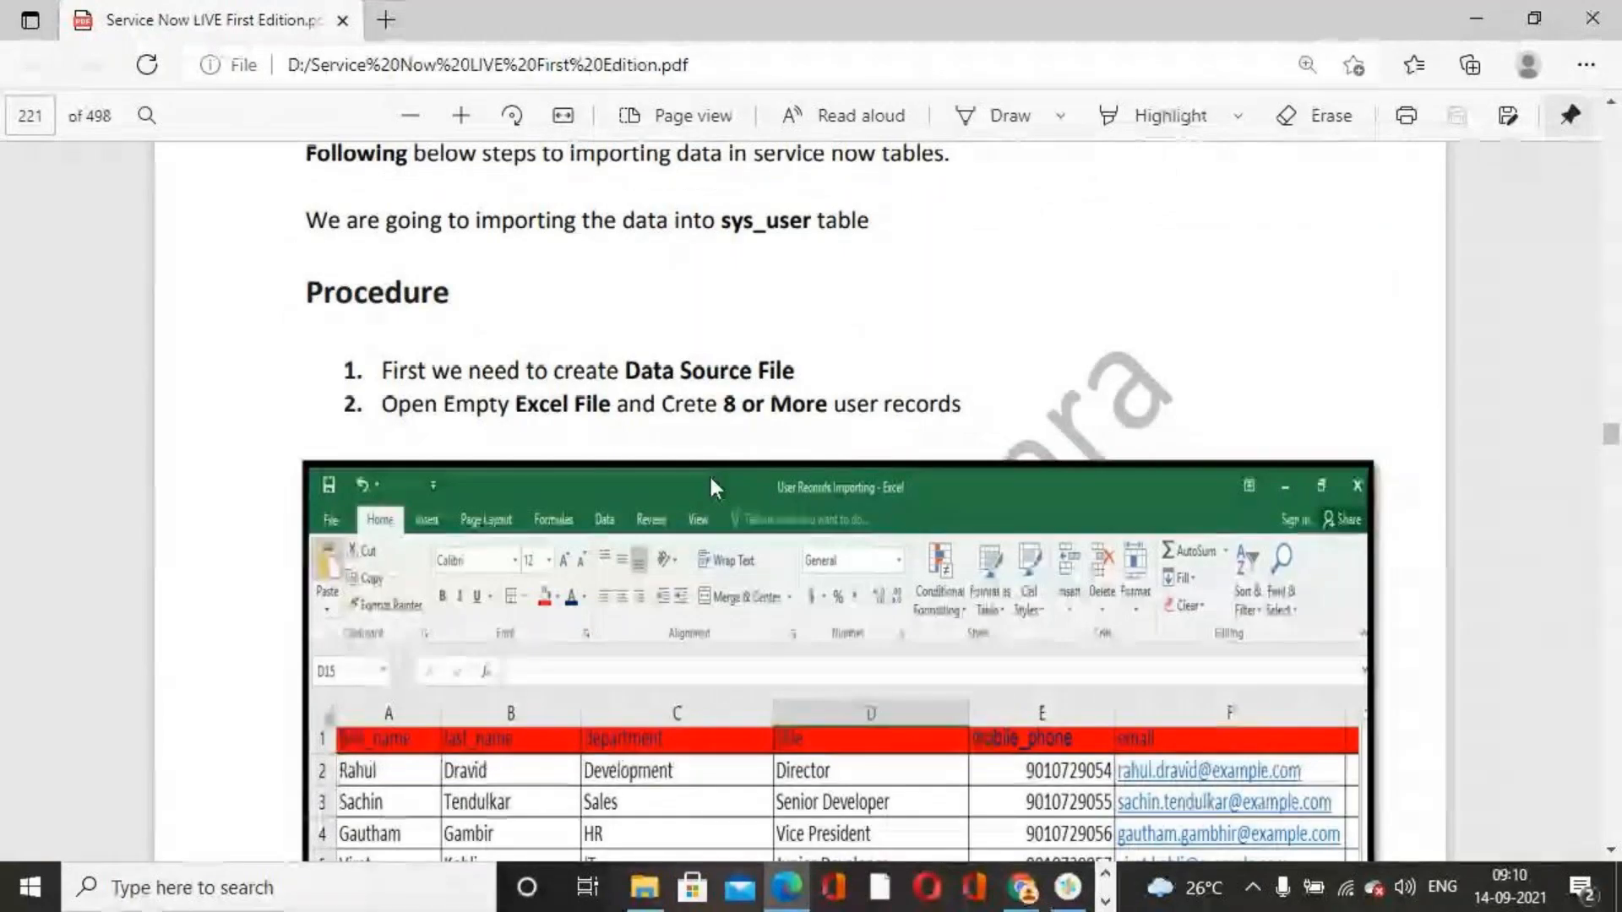
scroll(711, 481, up, 2)
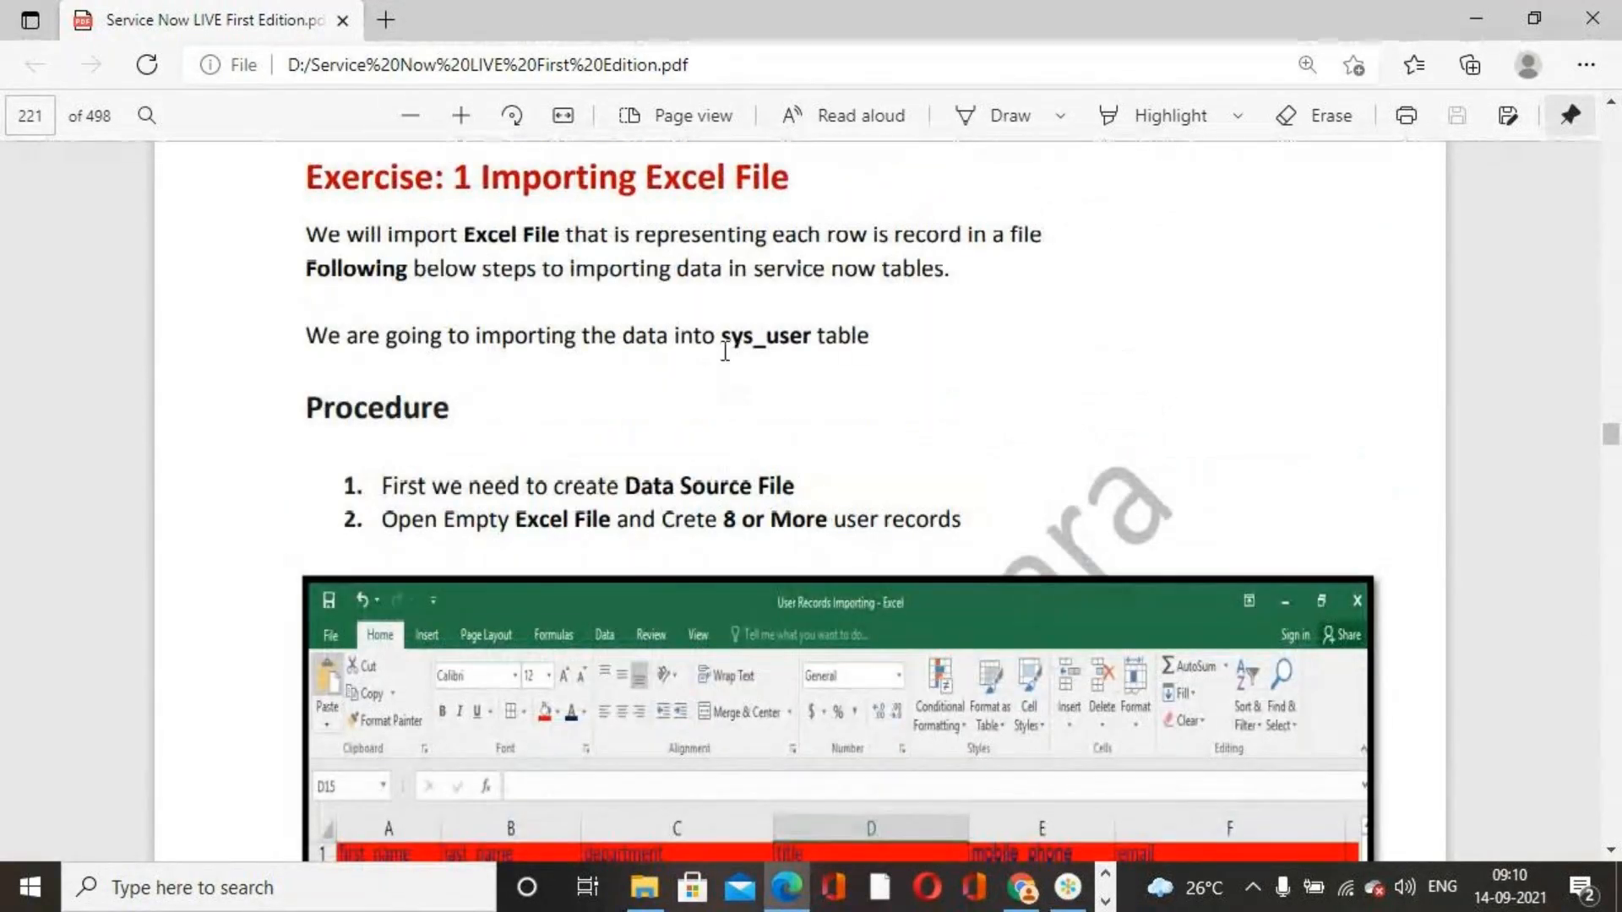
drag(723, 339, 816, 338)
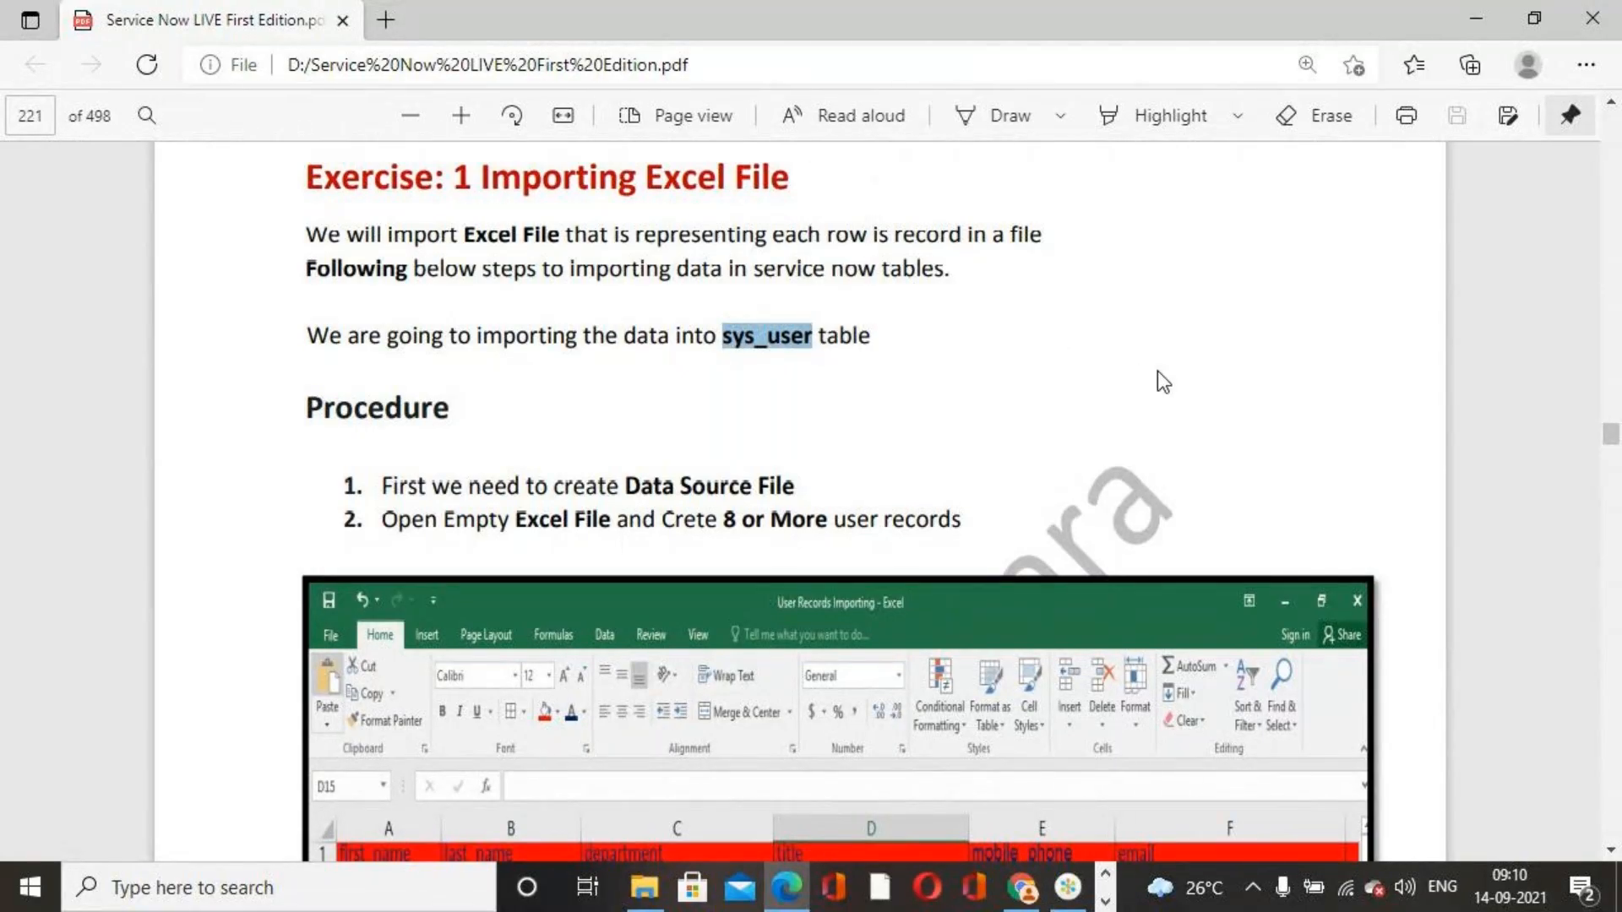
scroll(1140, 368, down, 2)
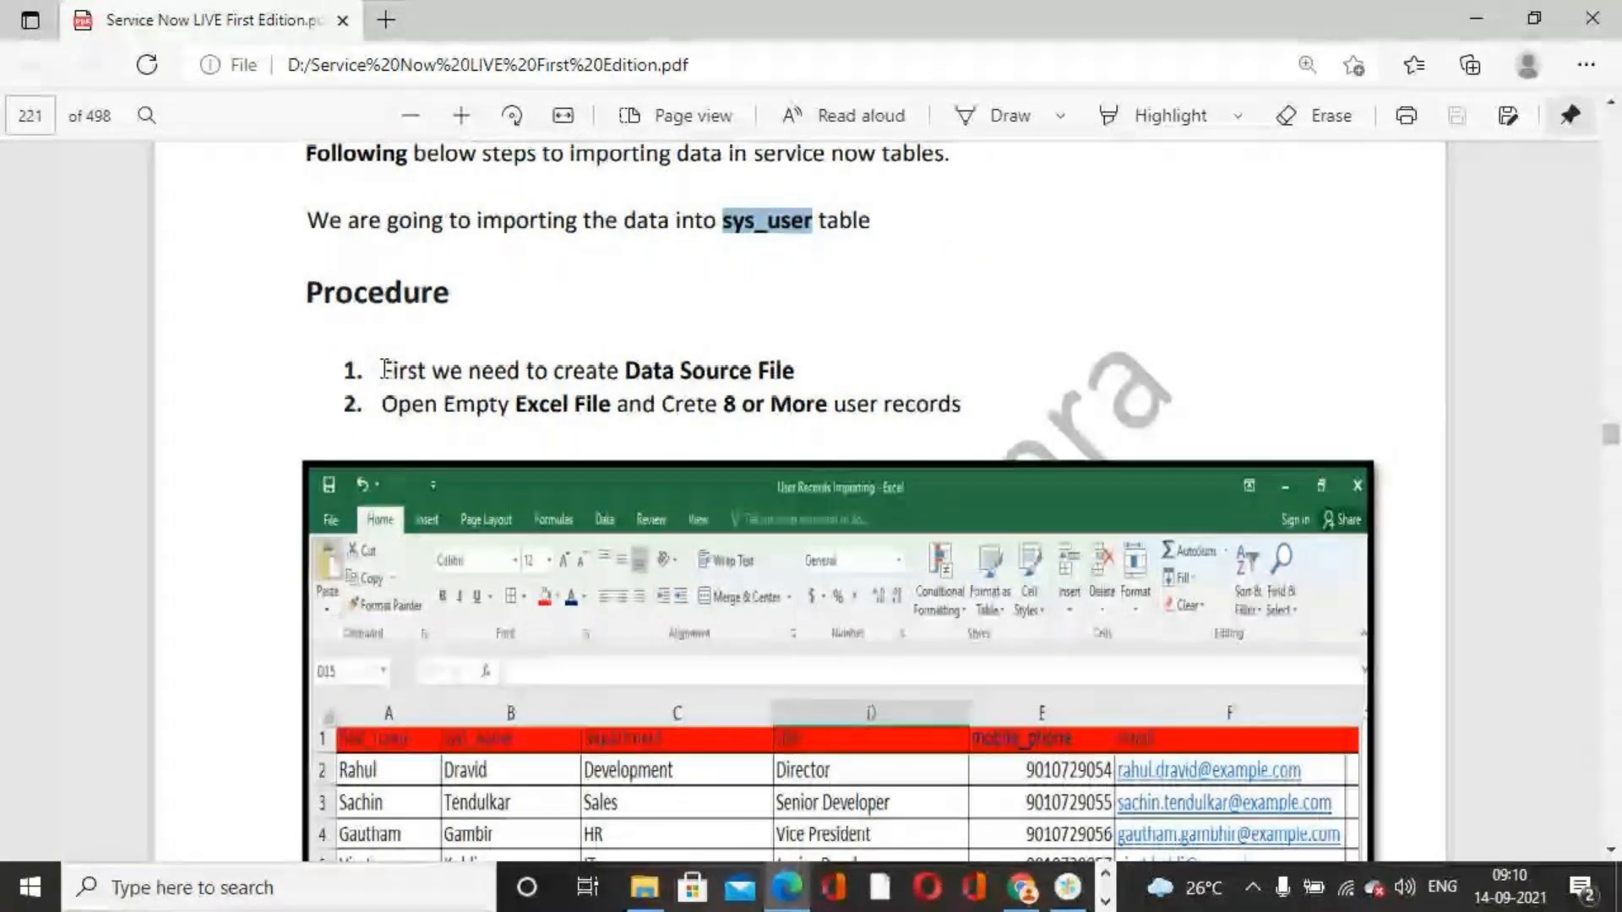
drag(381, 368, 962, 405)
click(1265, 303)
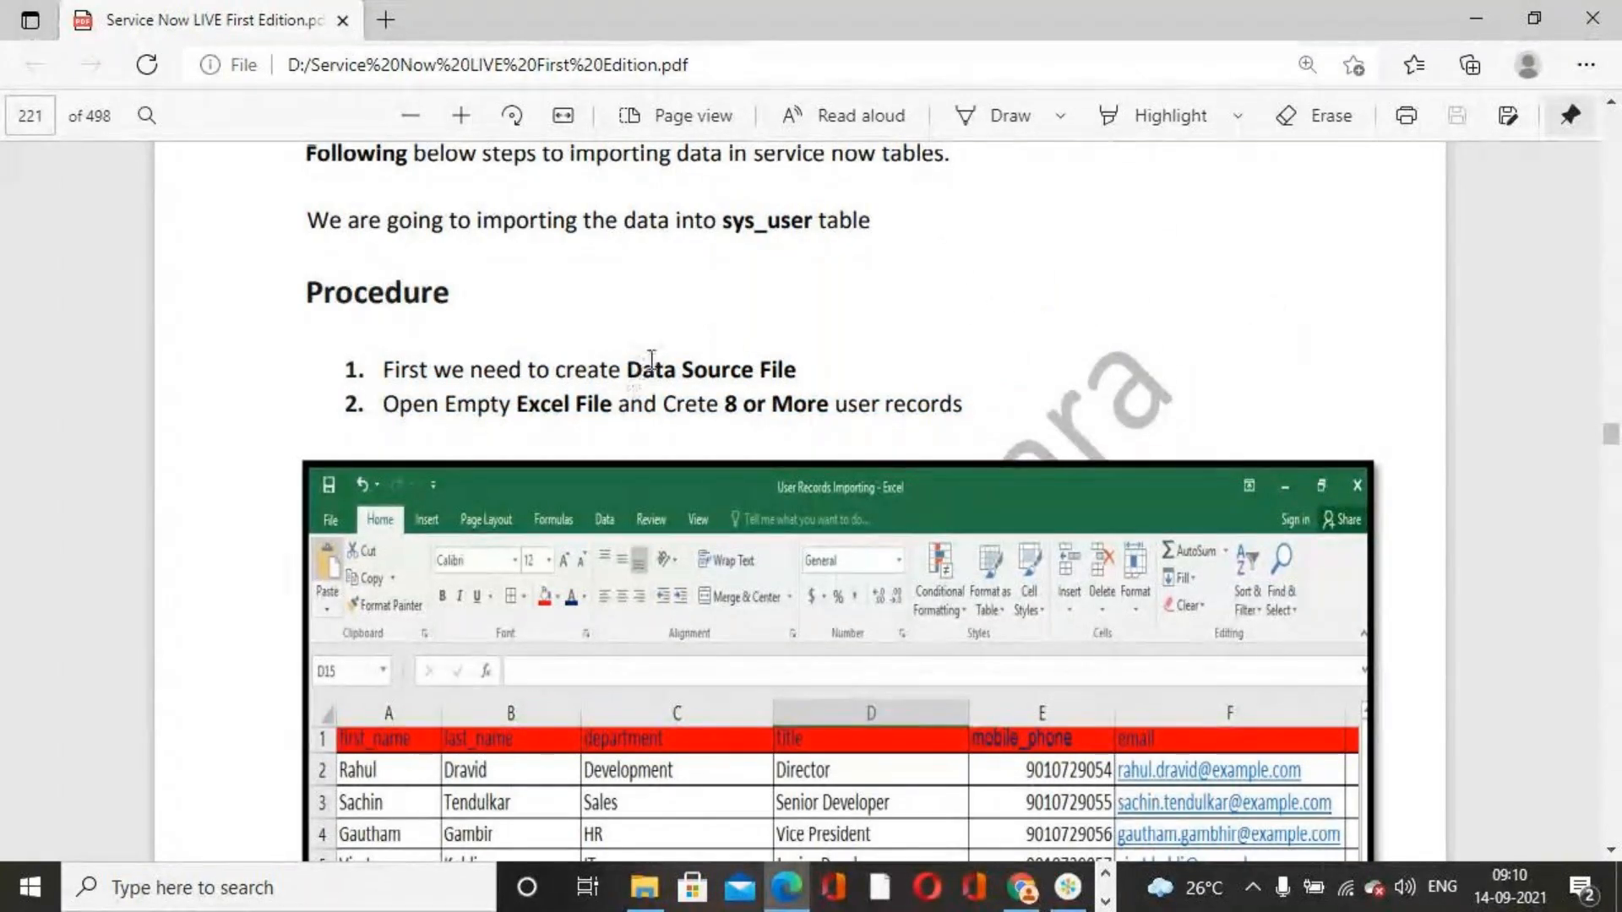
scroll(709, 334, down, 1)
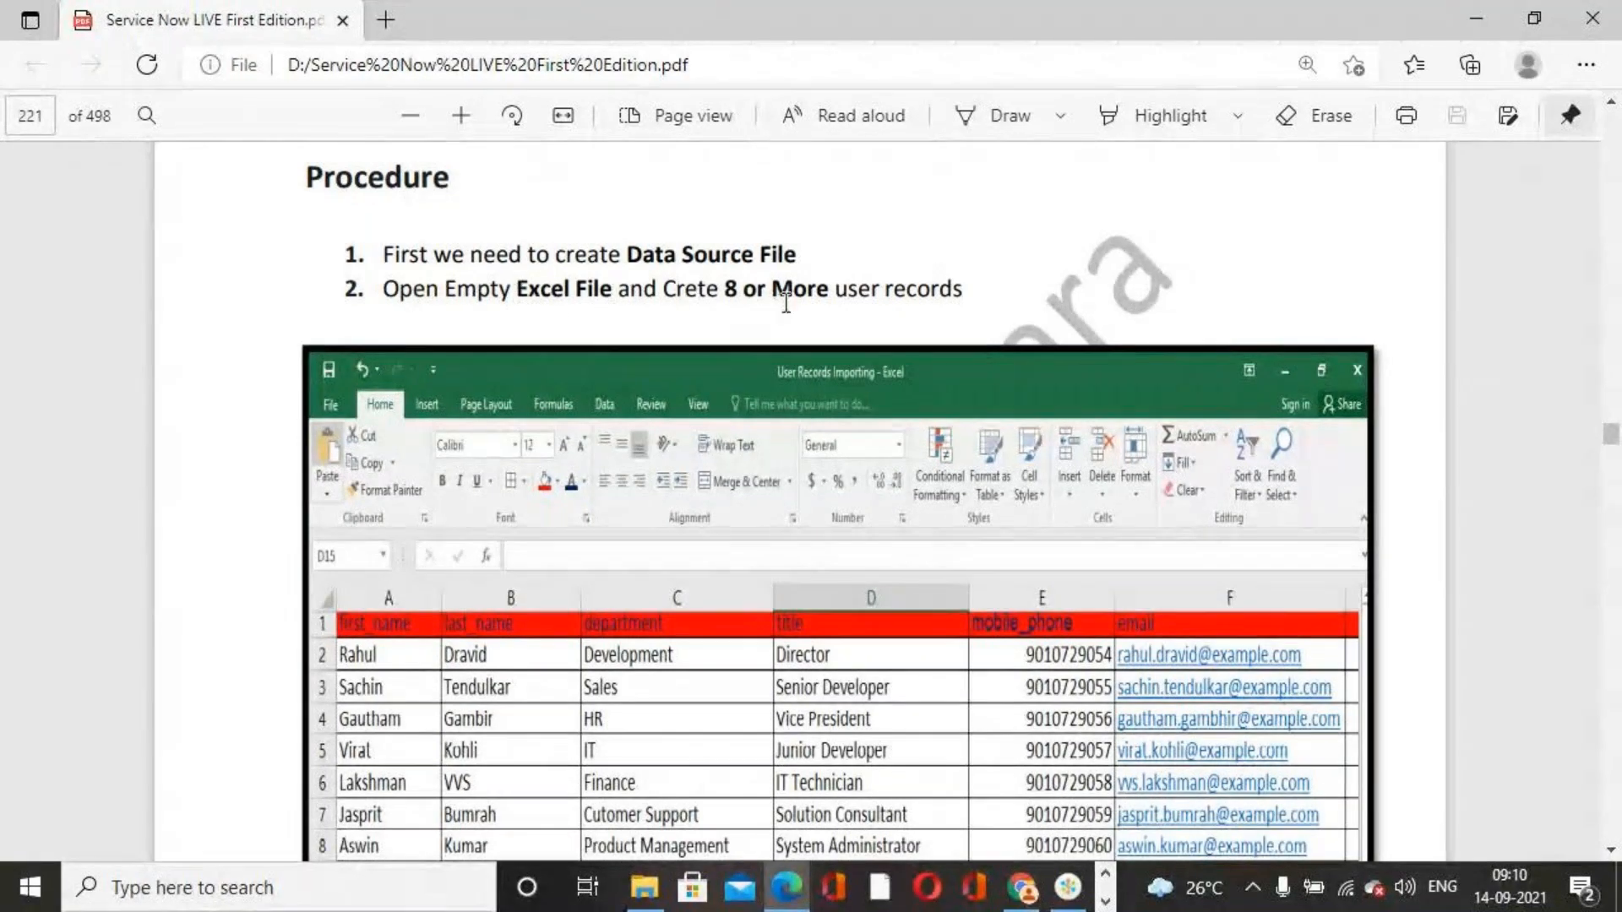
scroll(824, 498, down, 5)
scroll(881, 557, up, 4)
scroll(881, 557, up, 3)
Minimize the browser and file window, then open the 'User Records For Importing' Excel workbook and dismiss the activation wizard
click(1476, 19)
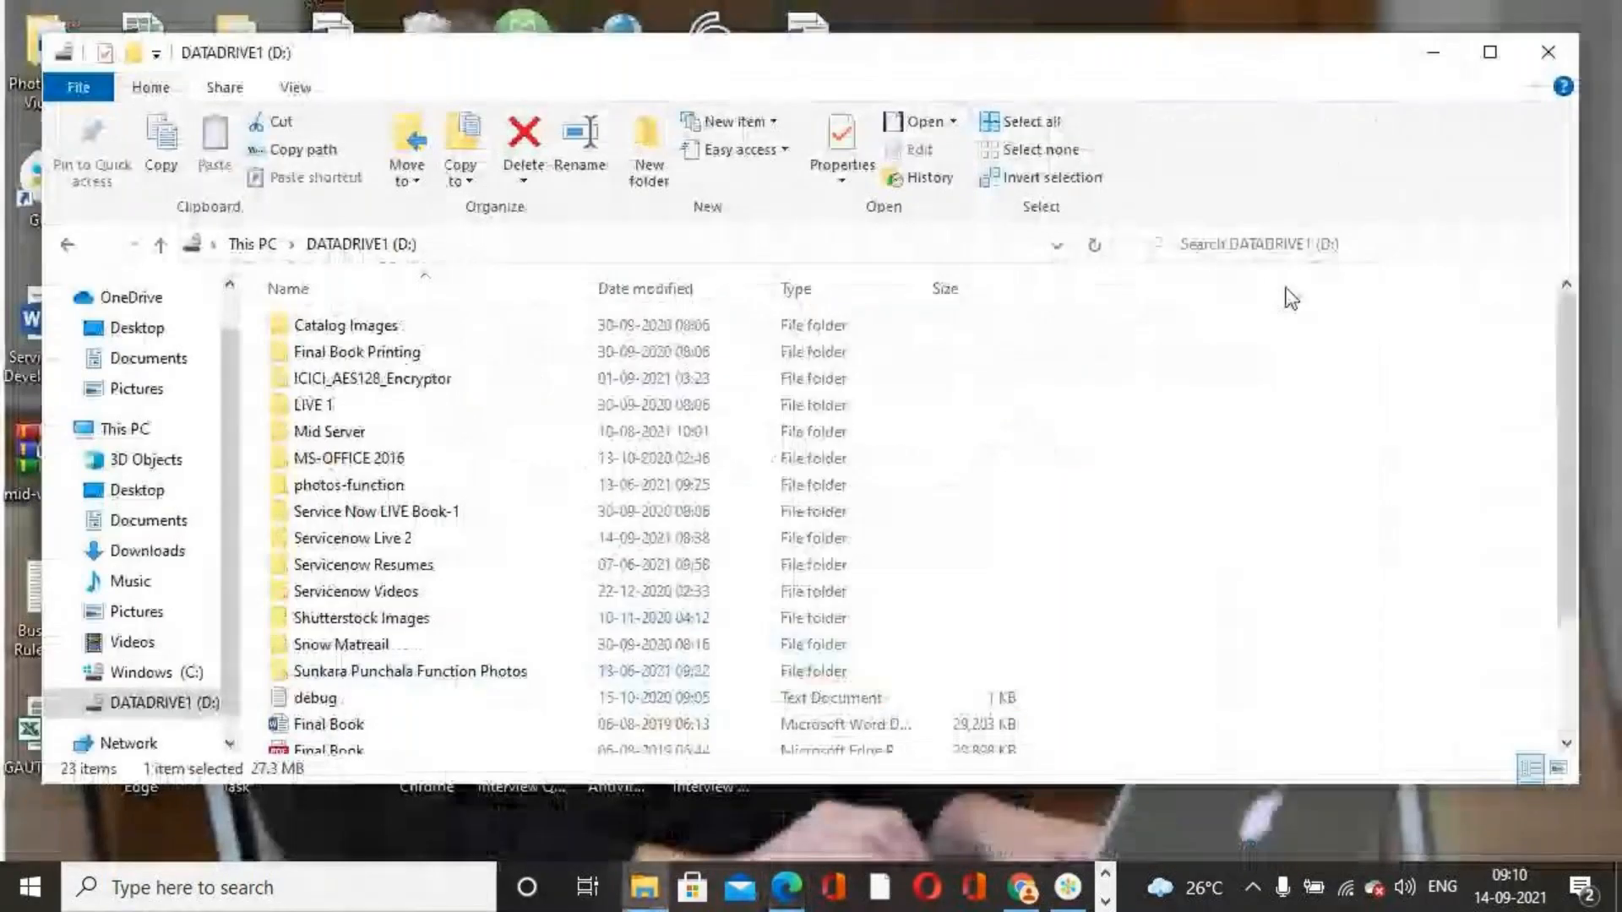
click(1446, 68)
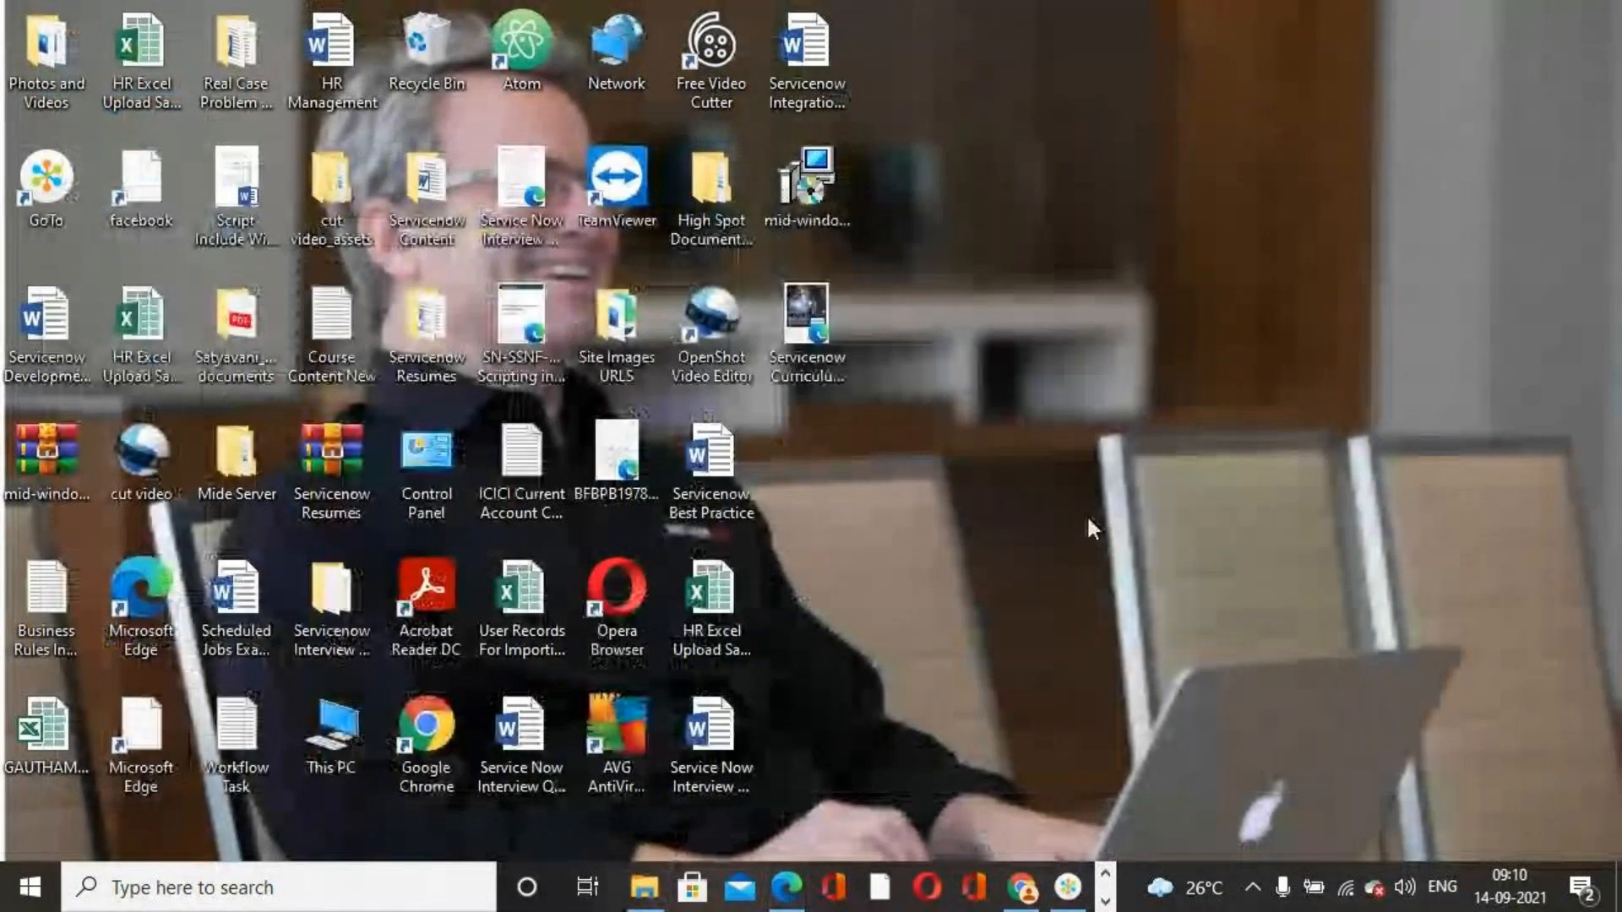
click(507, 612)
double_click(509, 616)
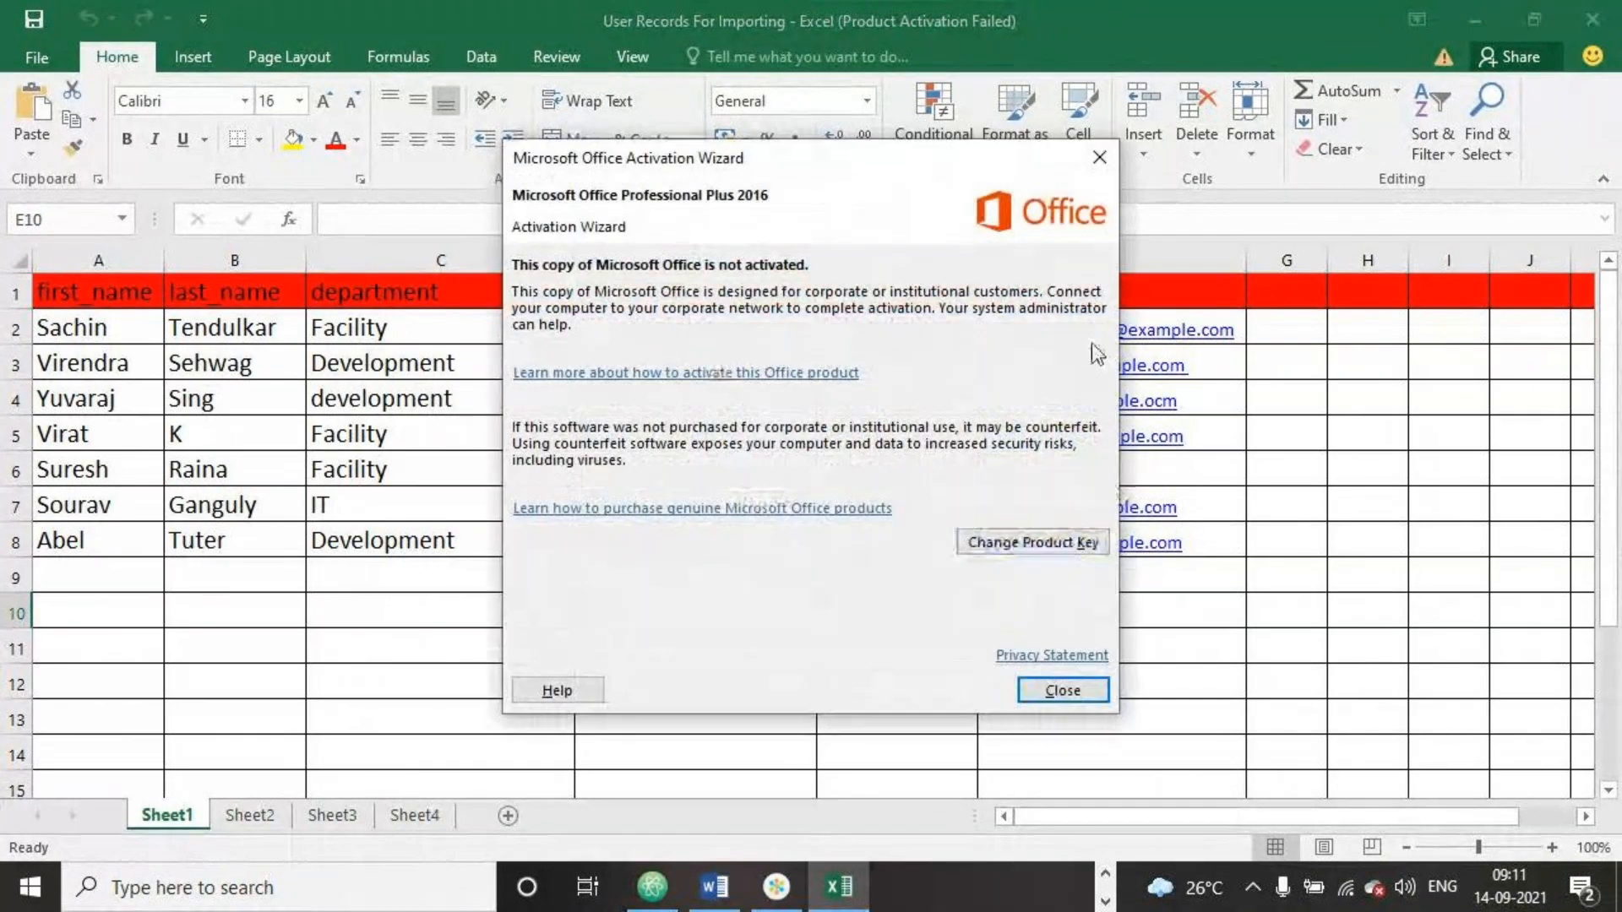
click(1099, 157)
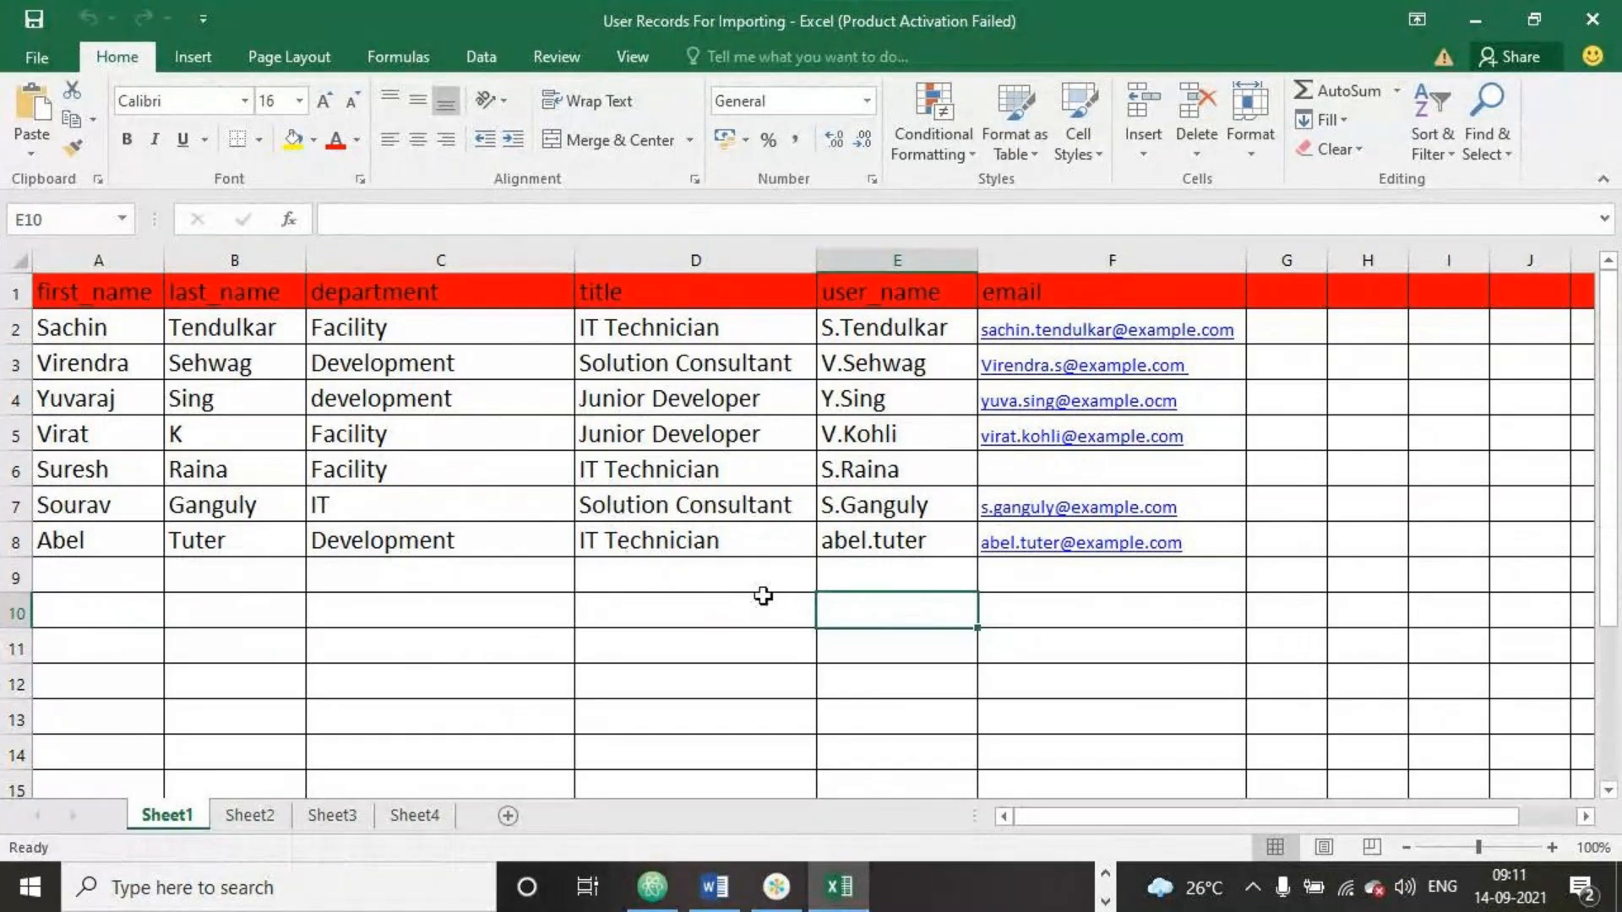
Review the sheet's user records and header row from first_name to email, then minimize Excel
click(799, 674)
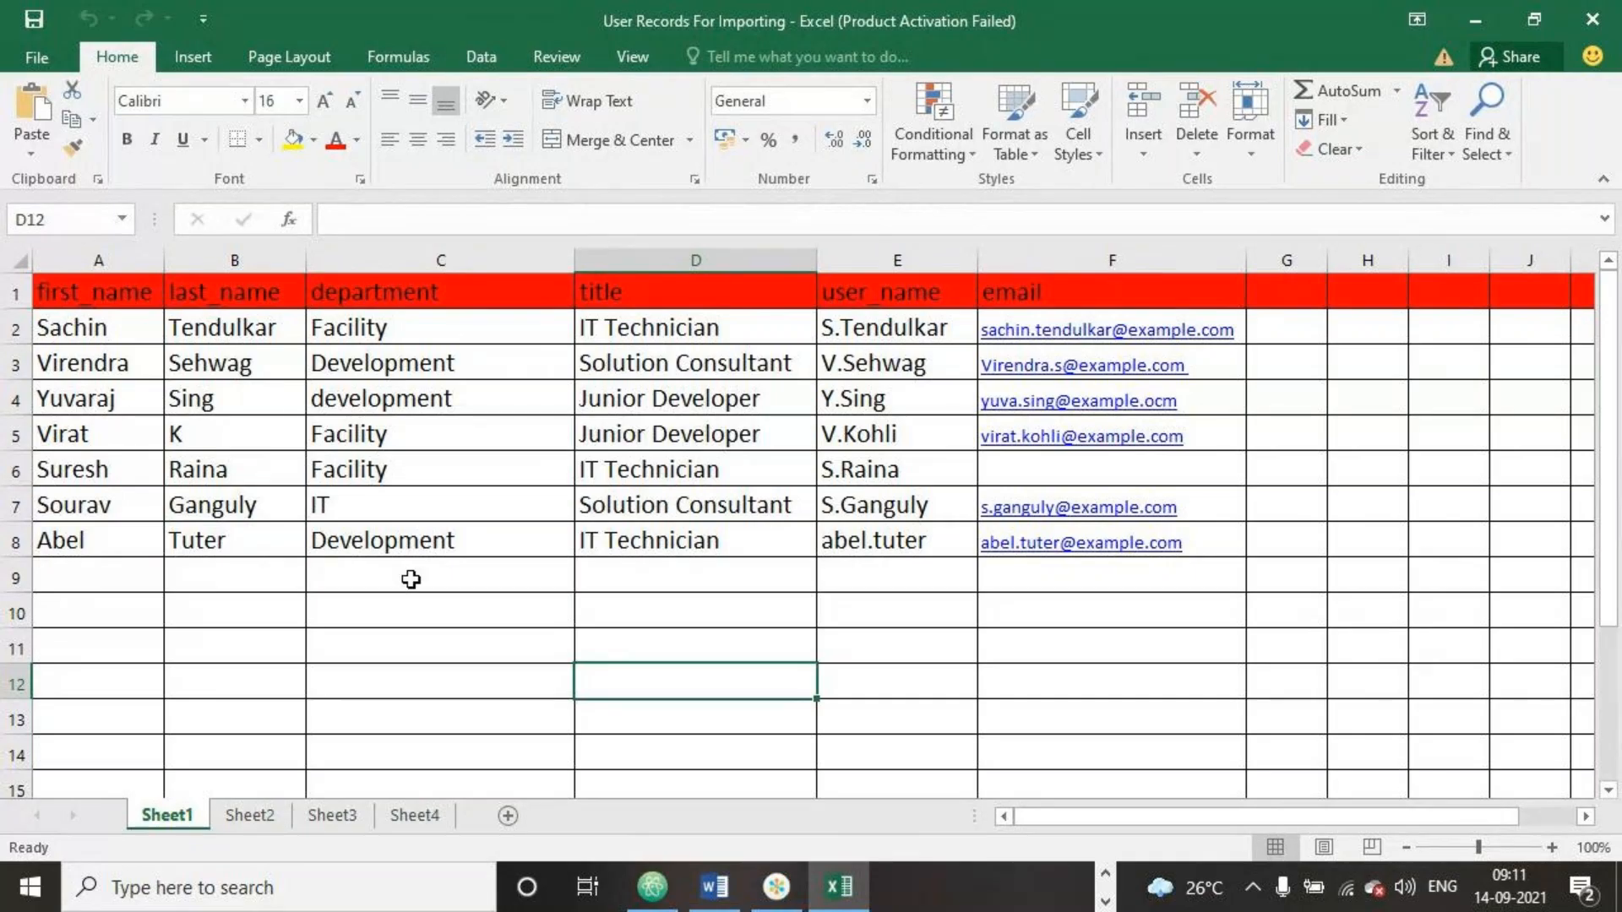
click(7, 295)
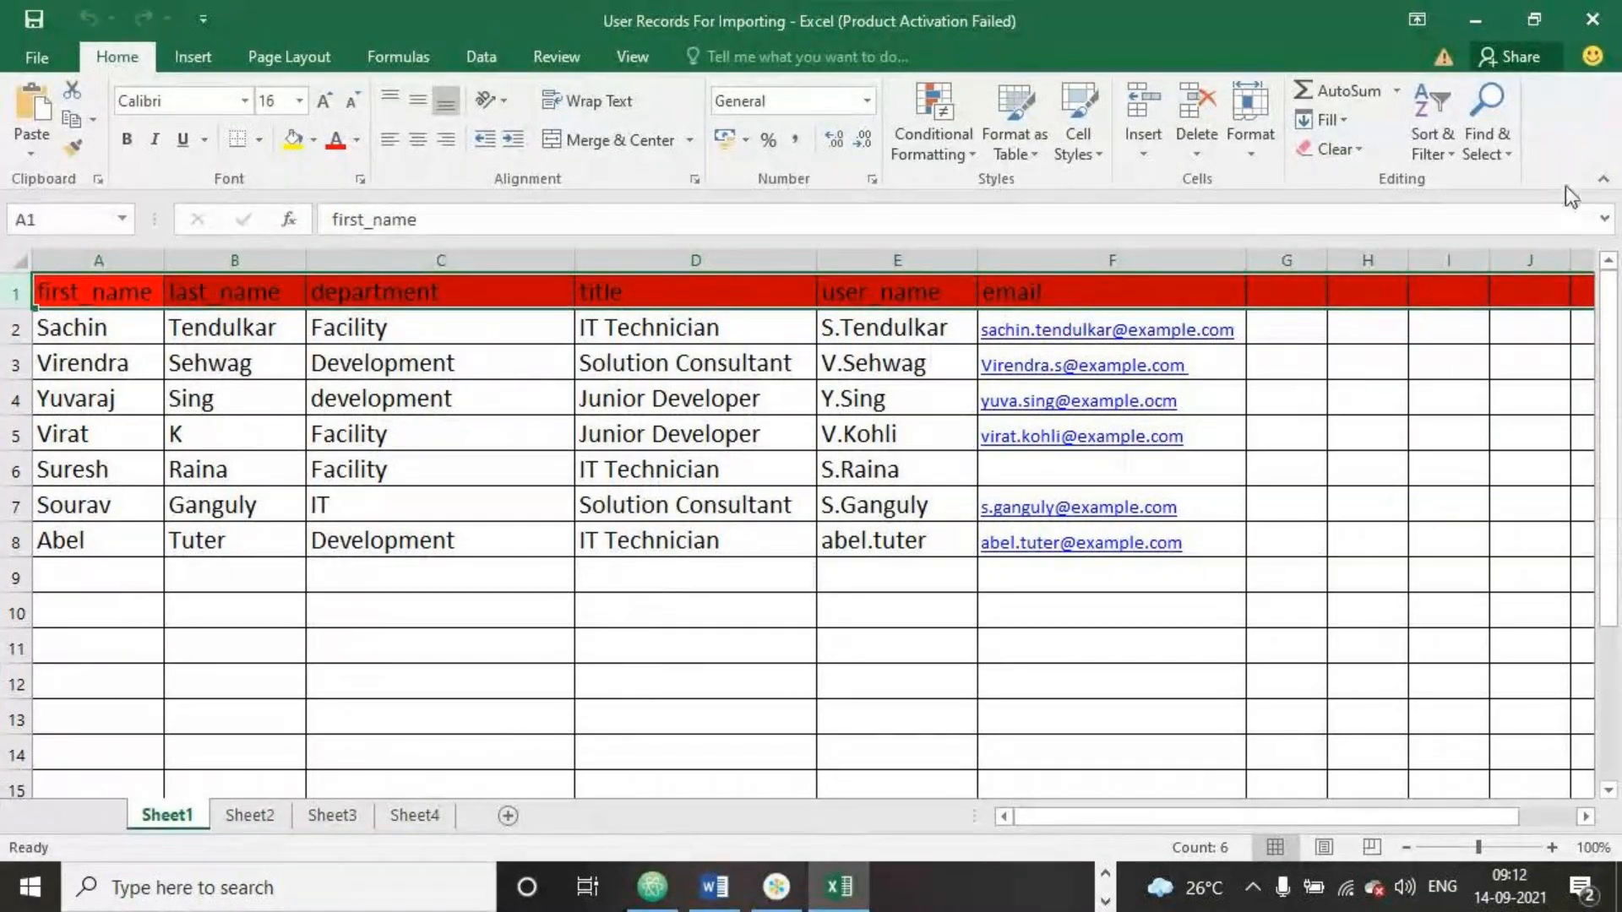
click(1474, 20)
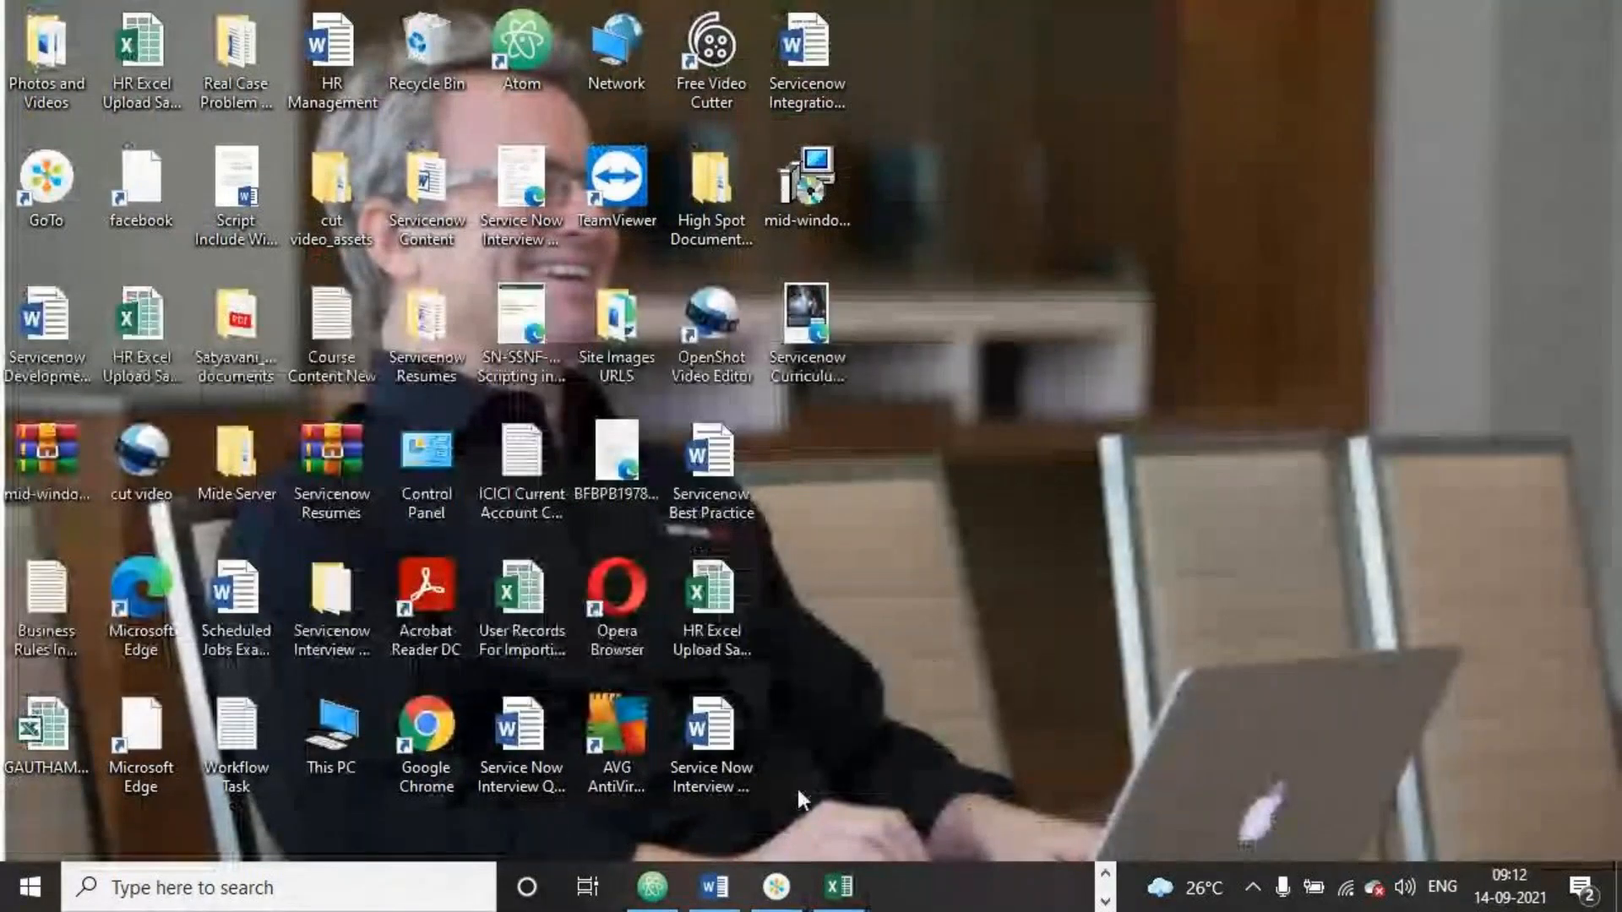
Switch back to the browser's ServiceNow System Administration tab
click(722, 898)
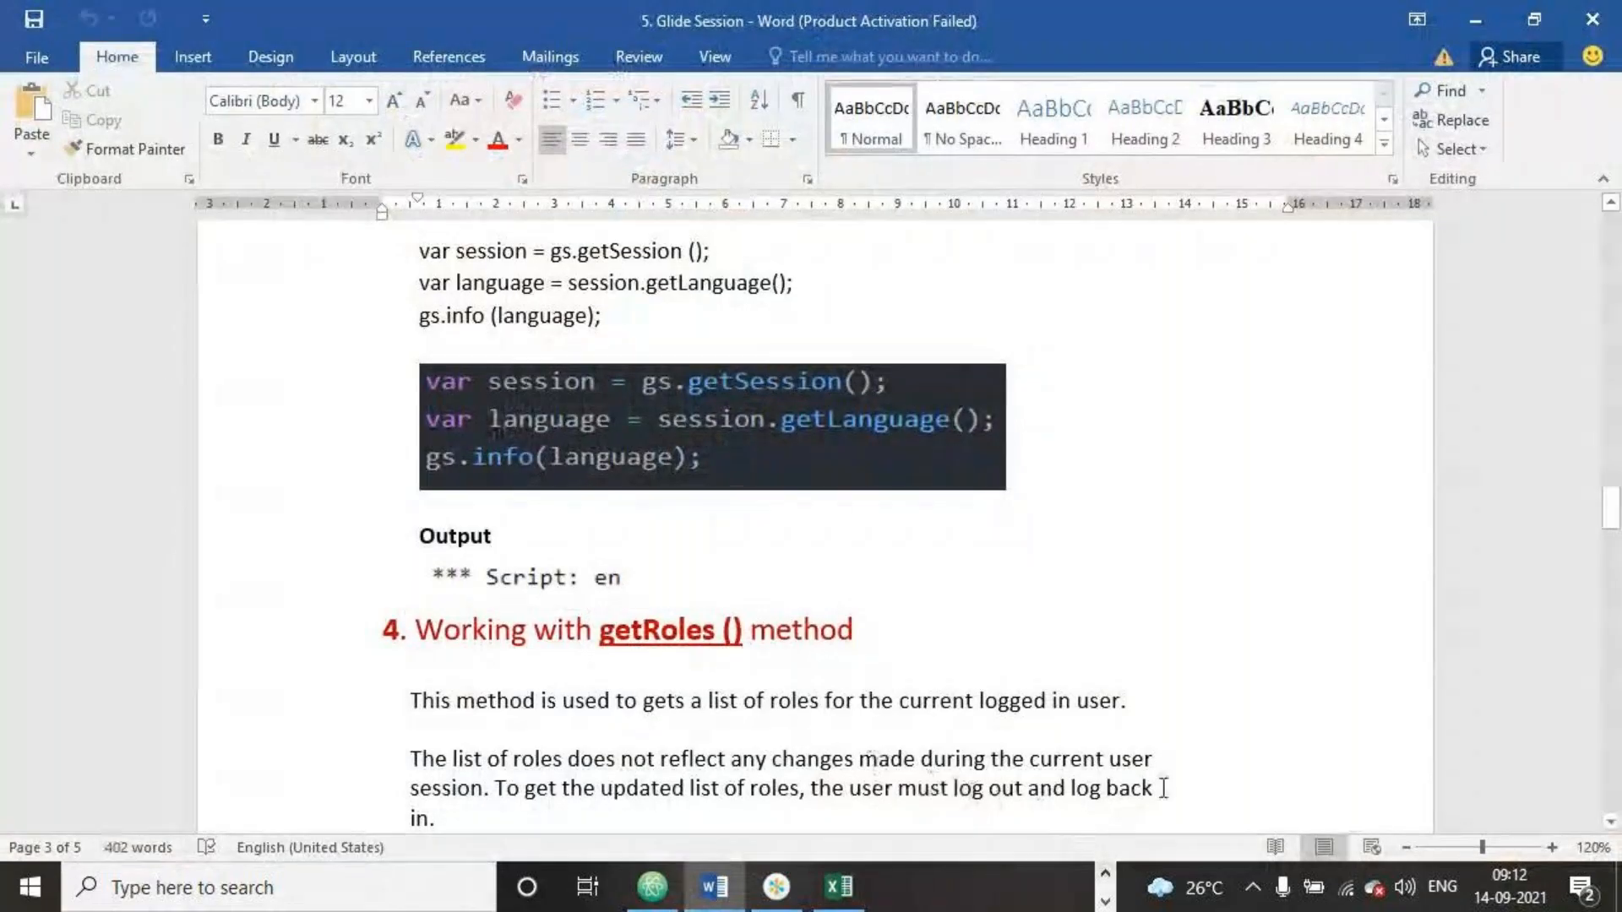
click(1591, 19)
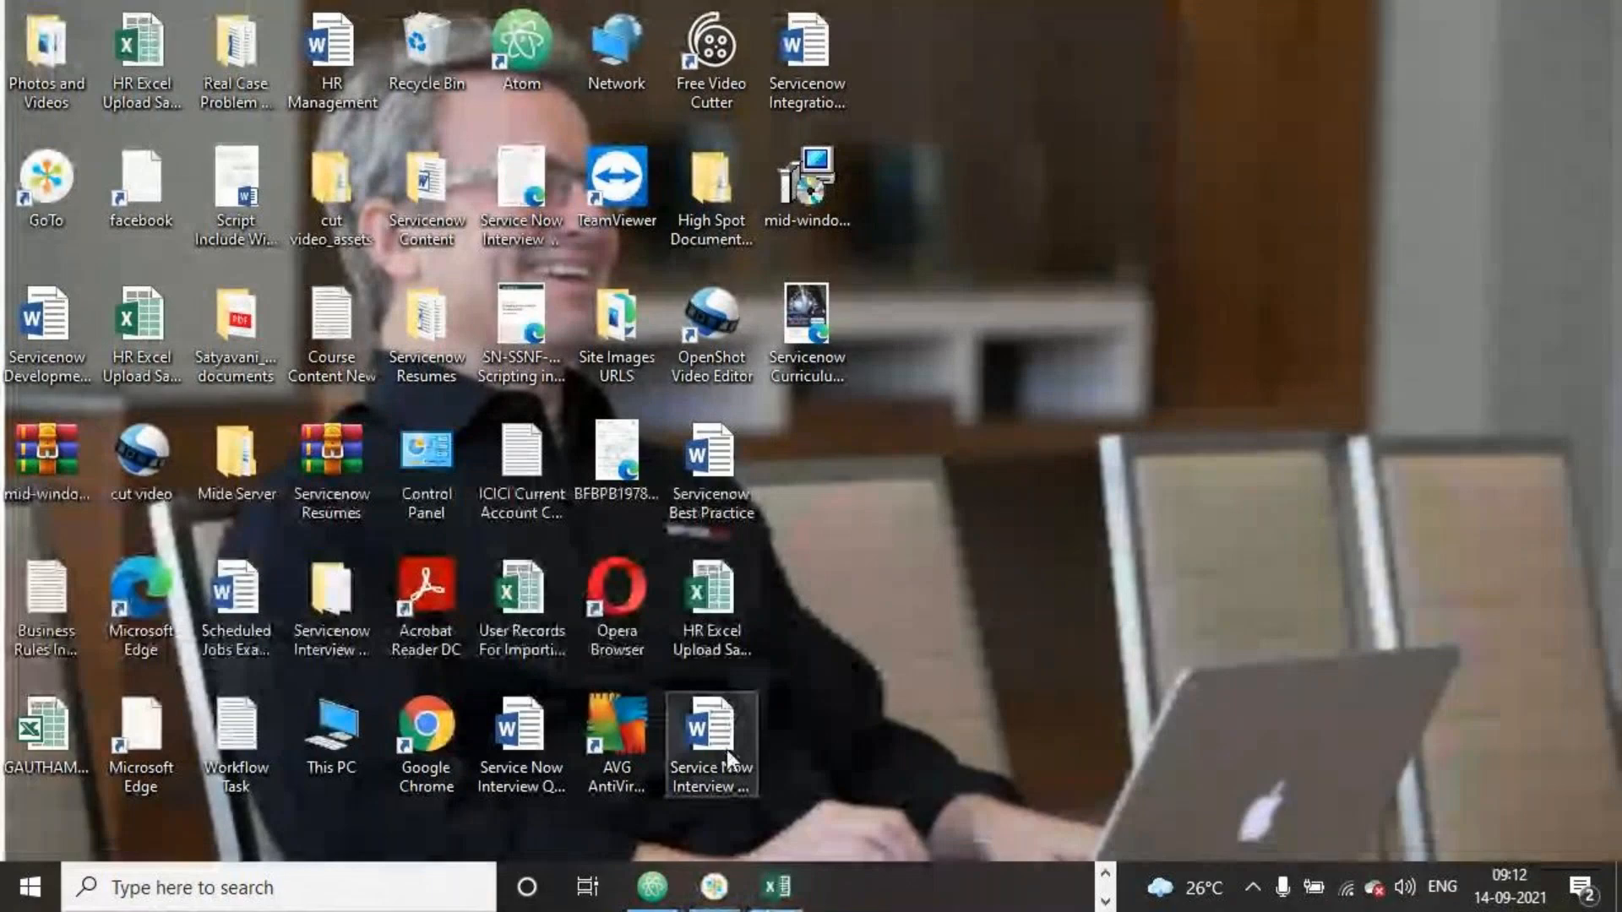
click(1105, 879)
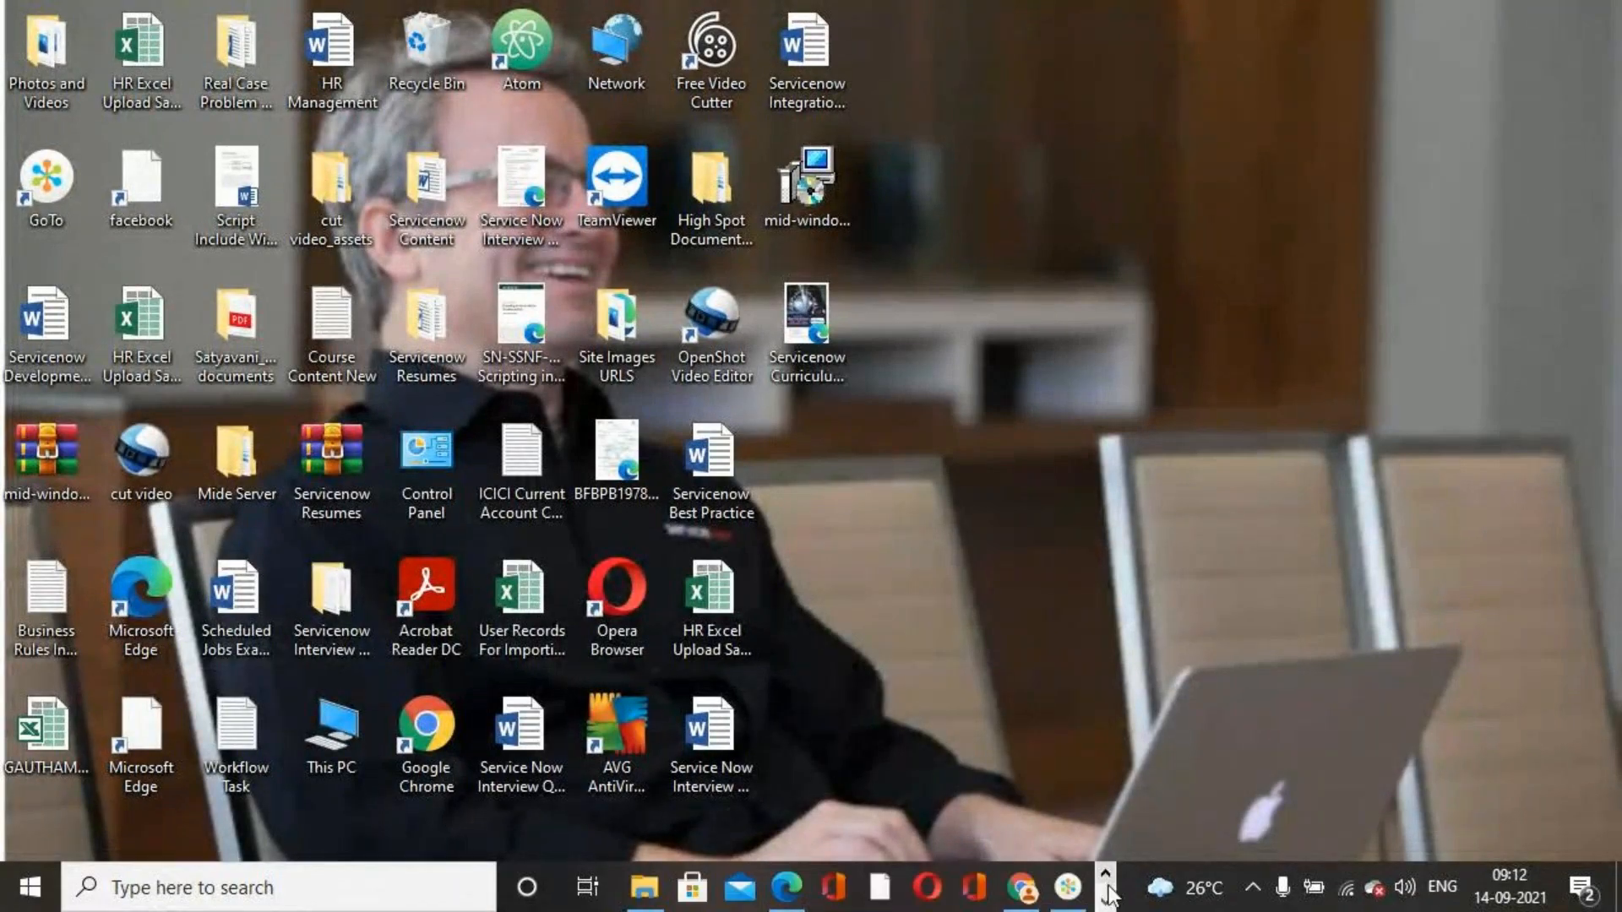
click(1034, 883)
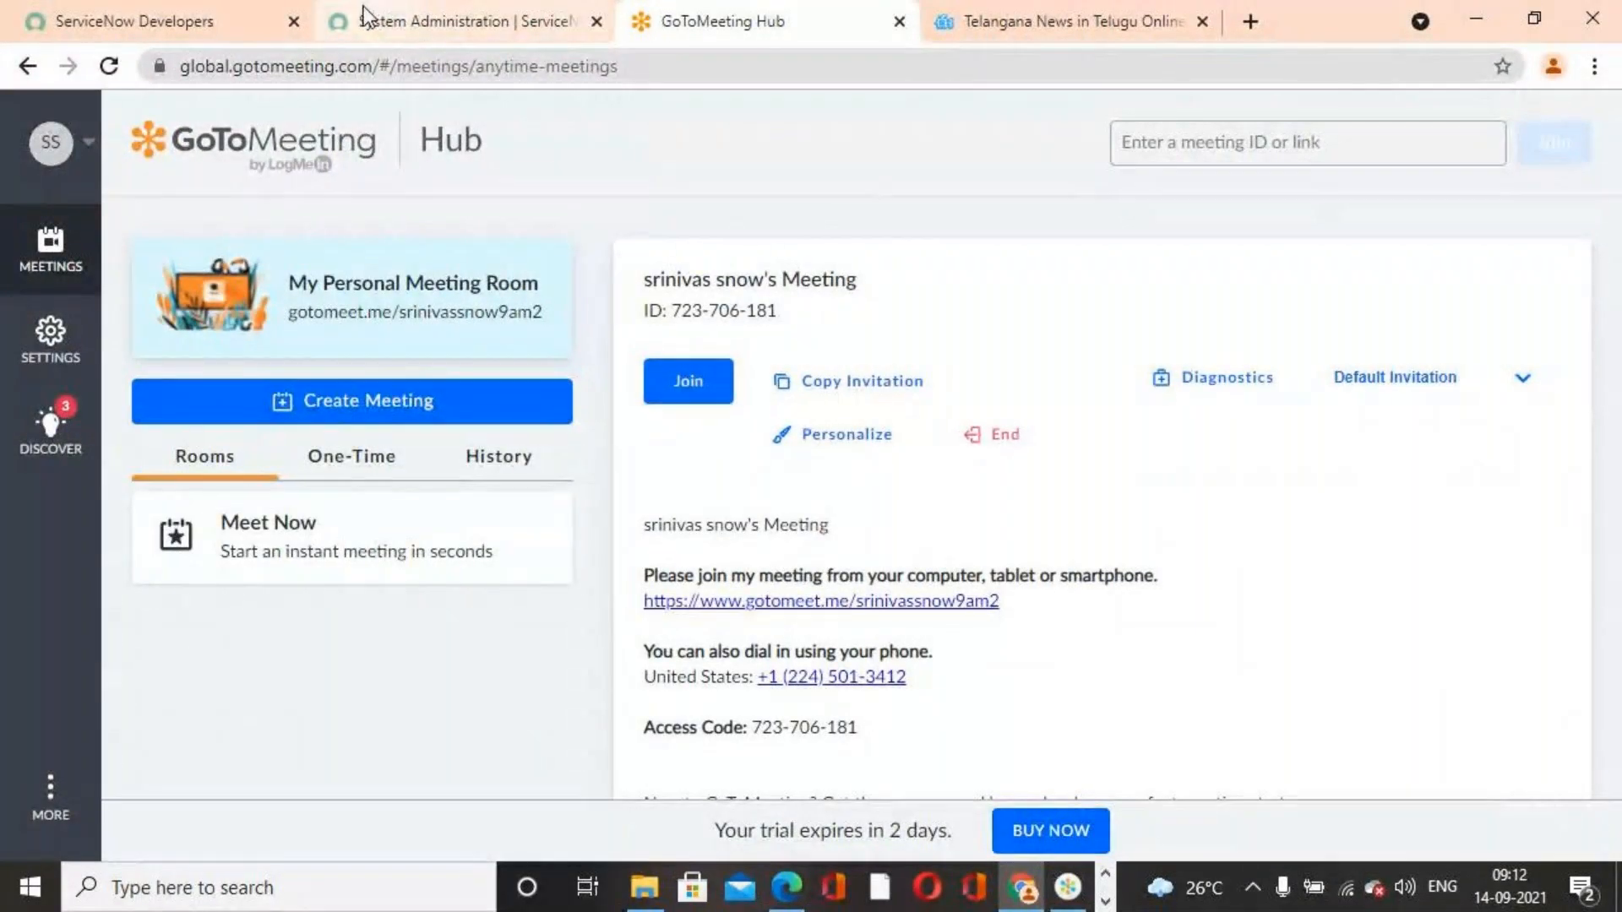
click(382, 21)
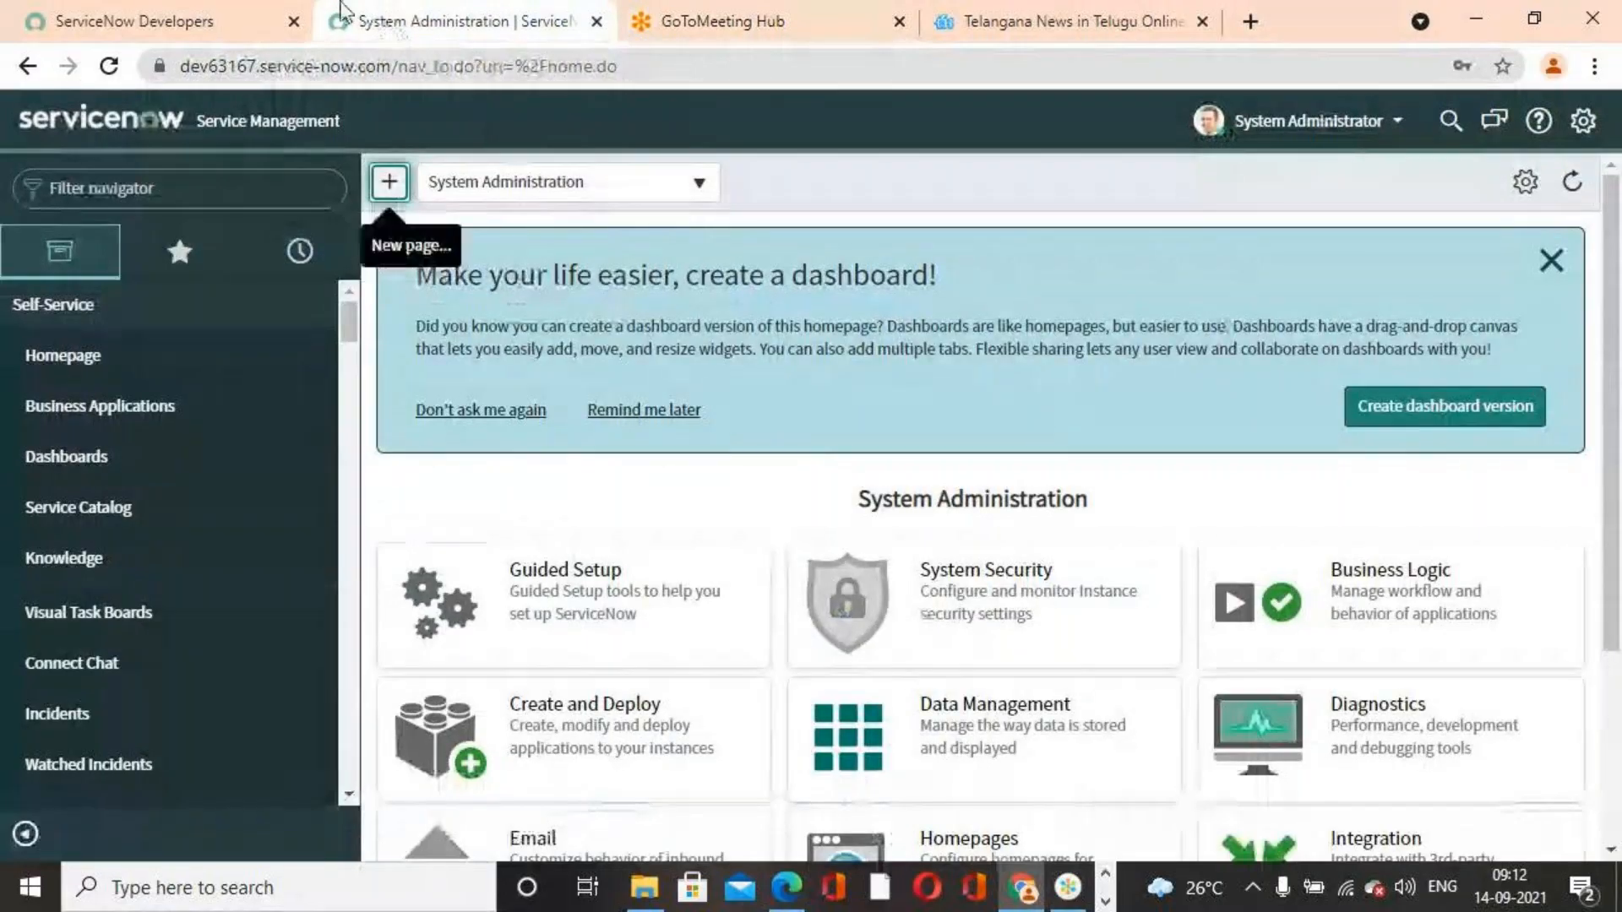
Read the next exercise instructions in the PDF guide about navigating to System Import Sets and Load Data
click(778, 889)
scroll(978, 525, down, 10)
scroll(984, 526, up, 5)
scroll(984, 526, up, 3)
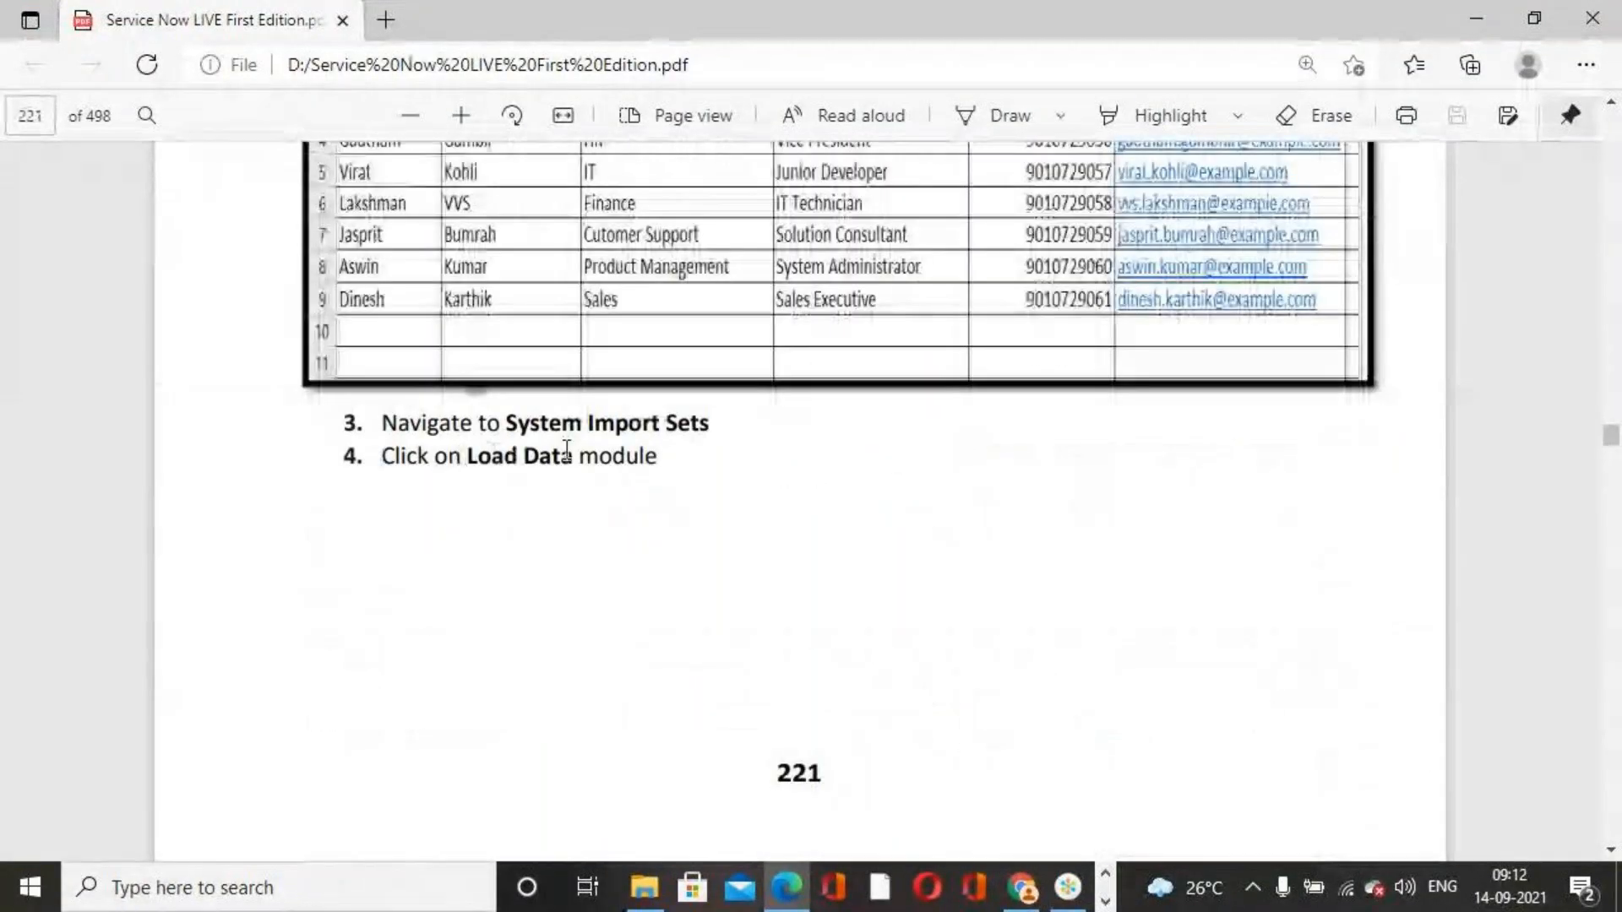
scroll(845, 592, down, 3)
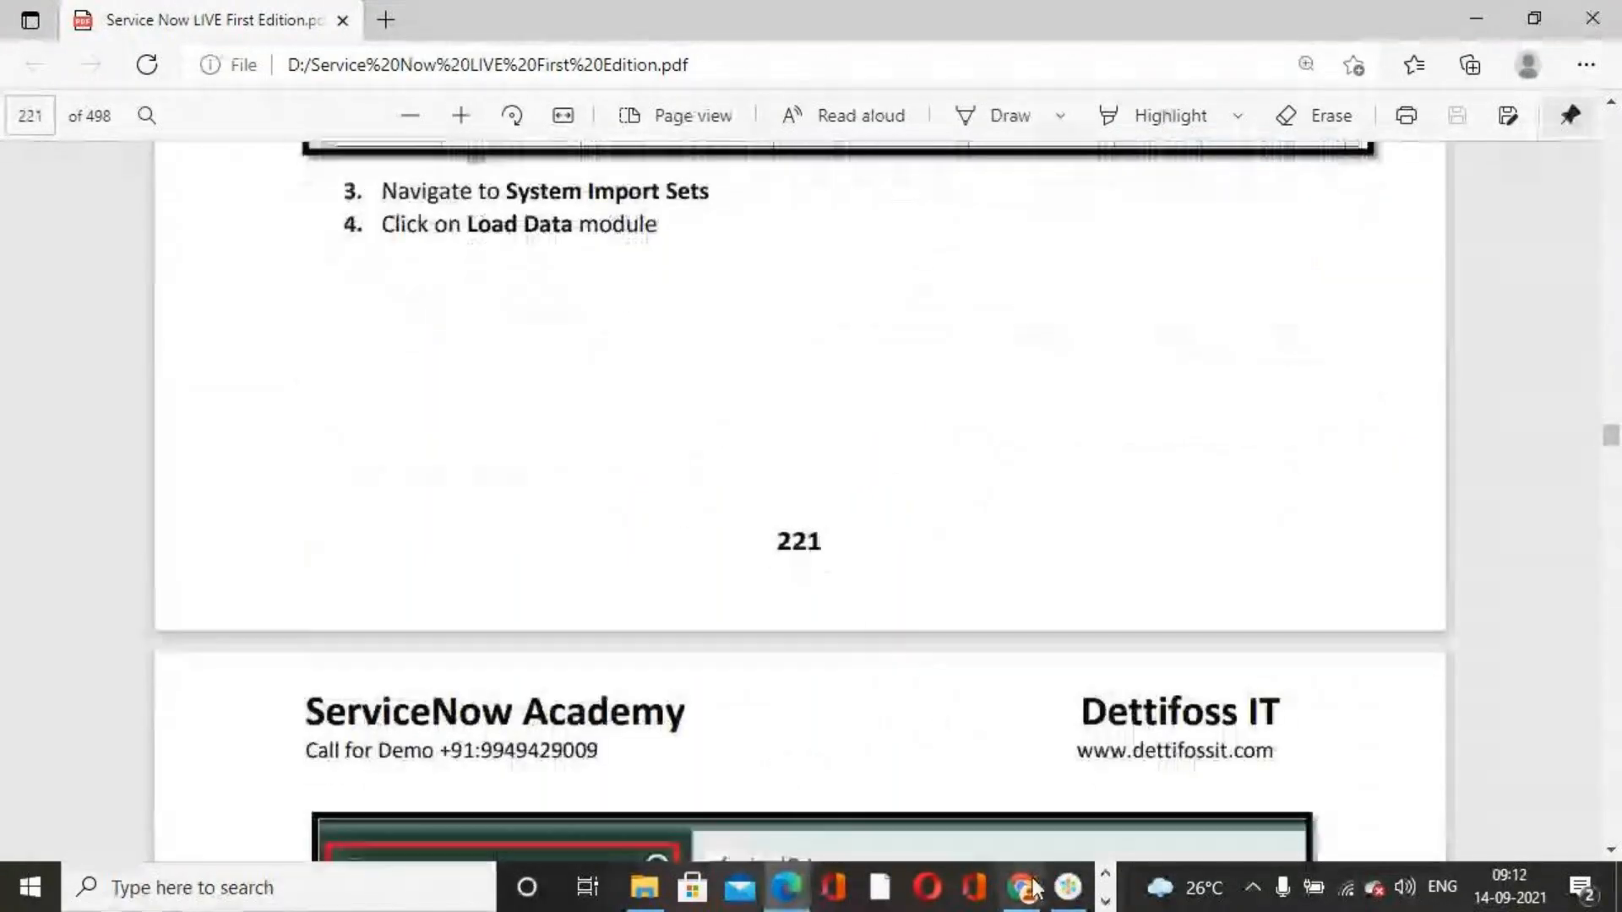
Filter the navigator for system import sets and open the Load Data module
click(1026, 892)
click(128, 189)
text(syste)
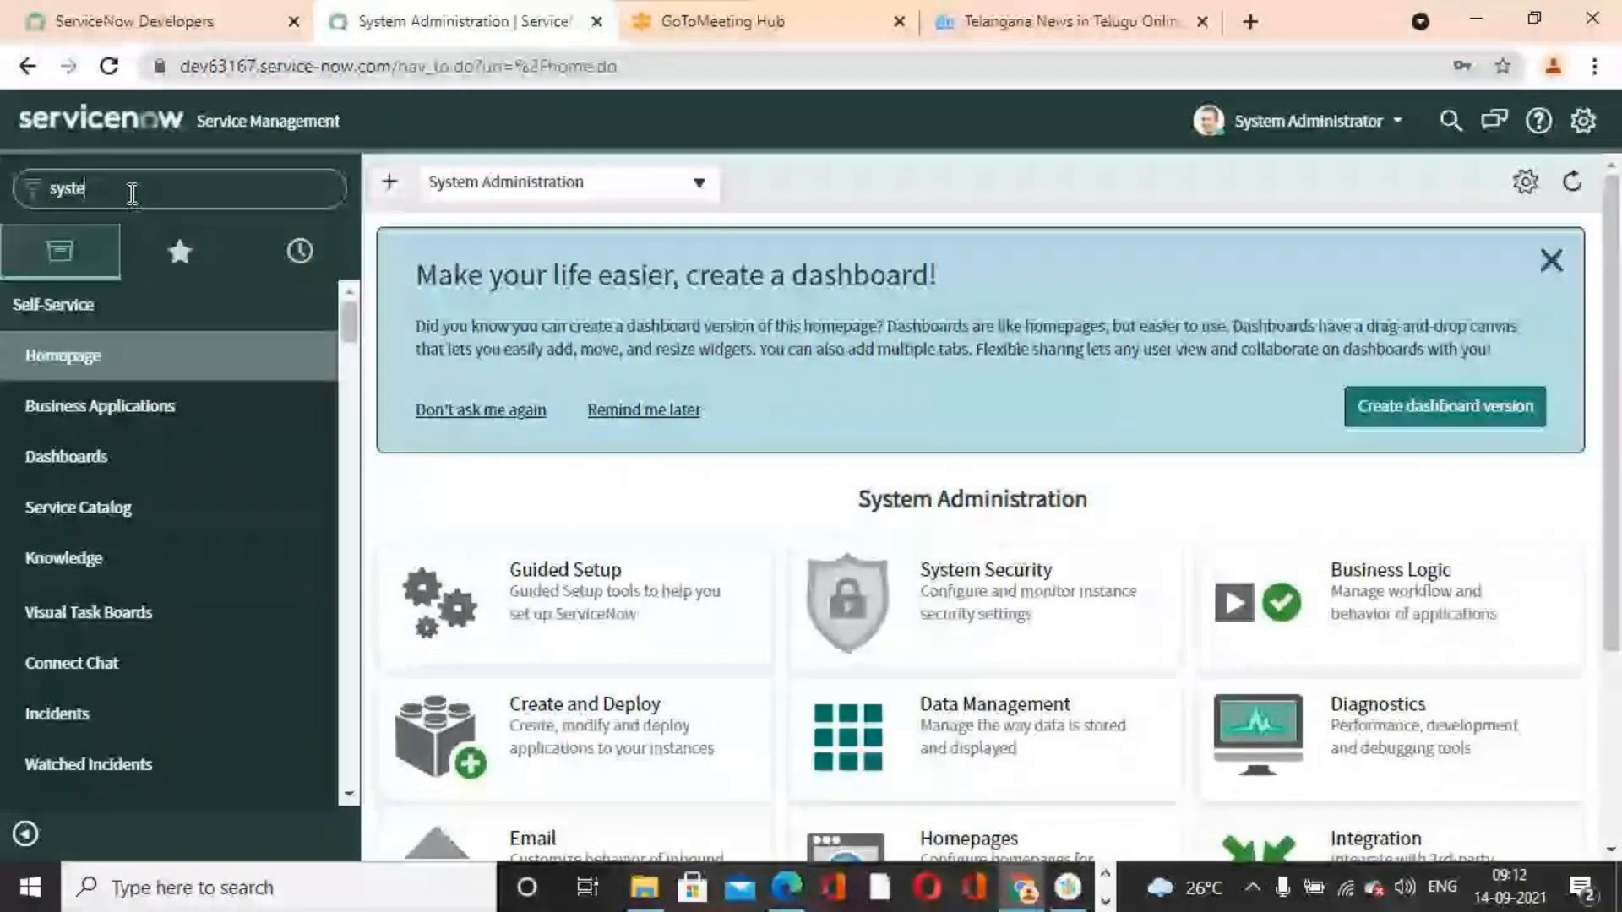
text(m import sets)
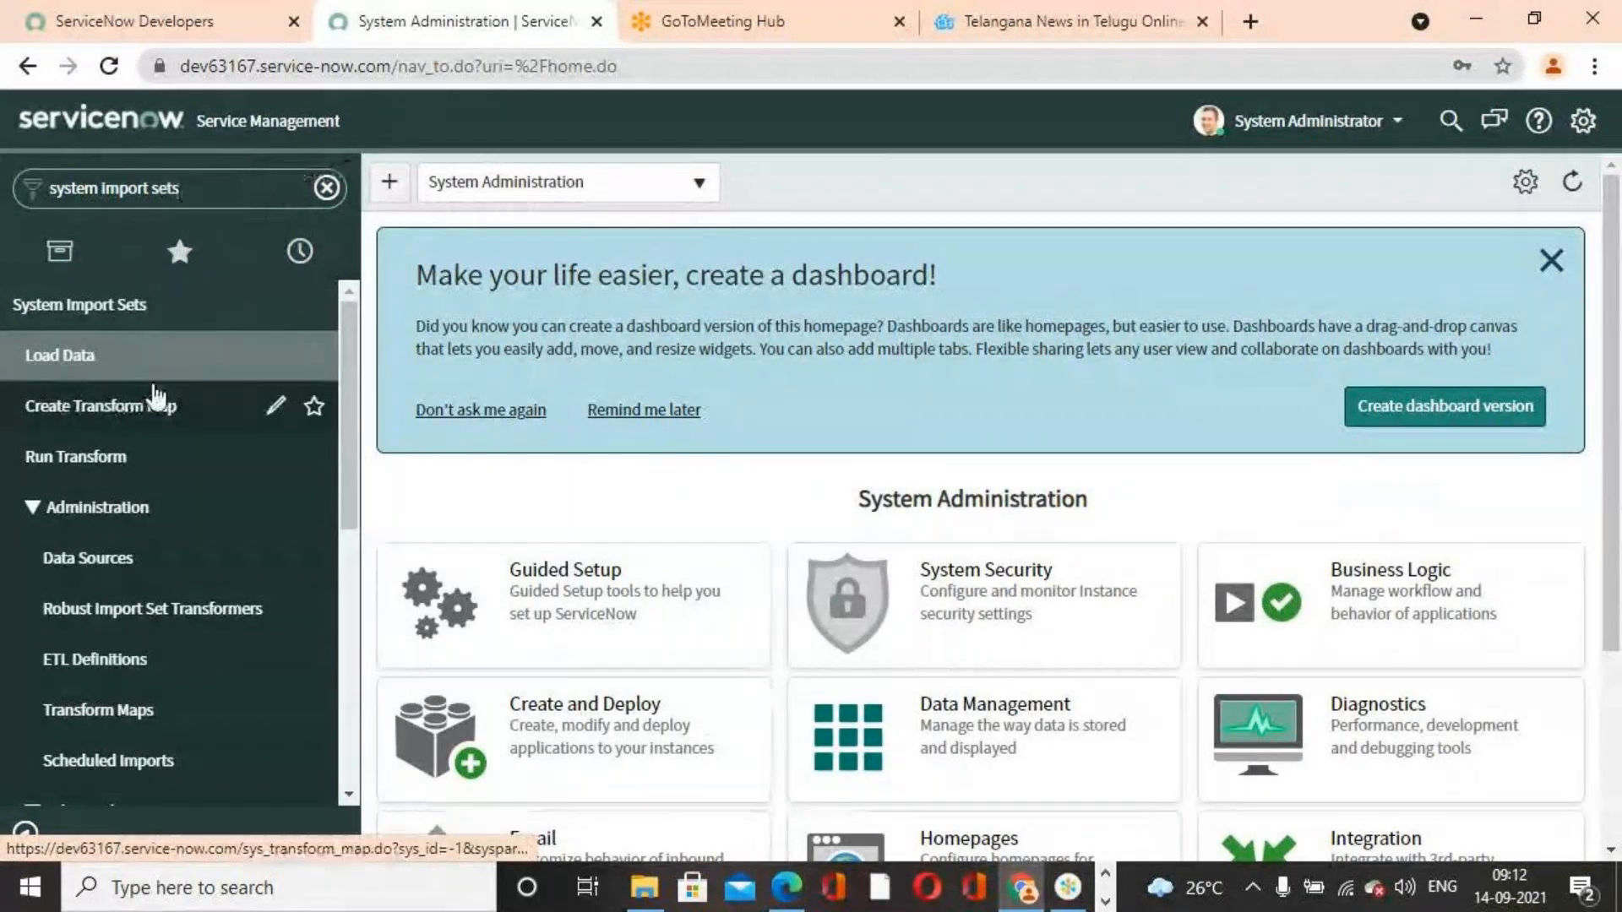
click(101, 367)
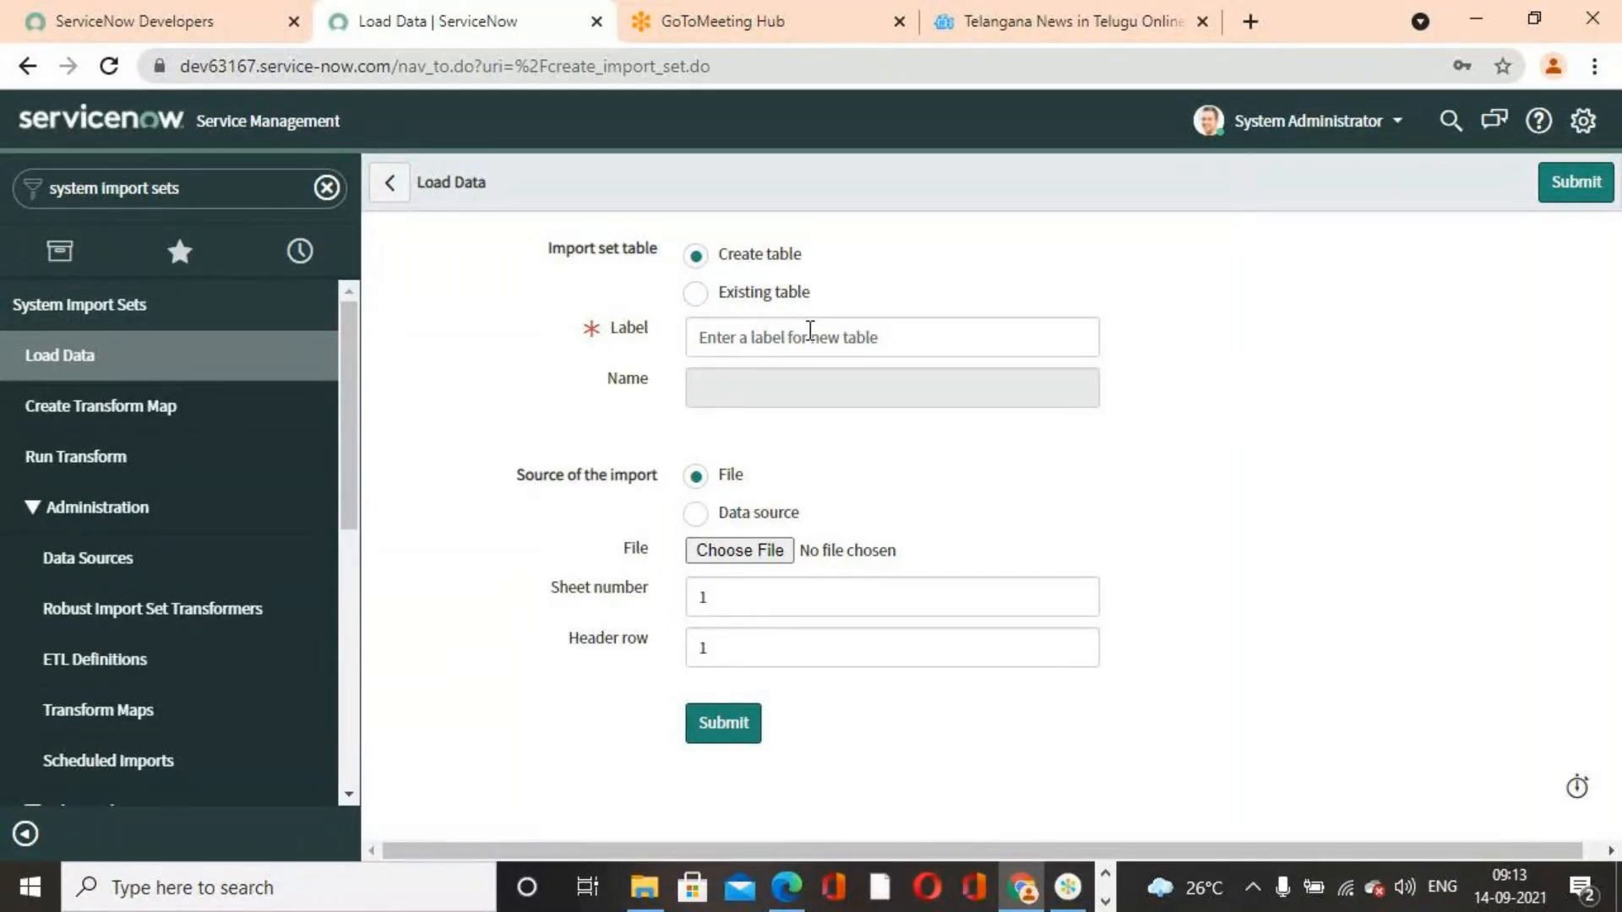
Create a new import set table labelled 'Sep Import Sets 2021'
click(809, 331)
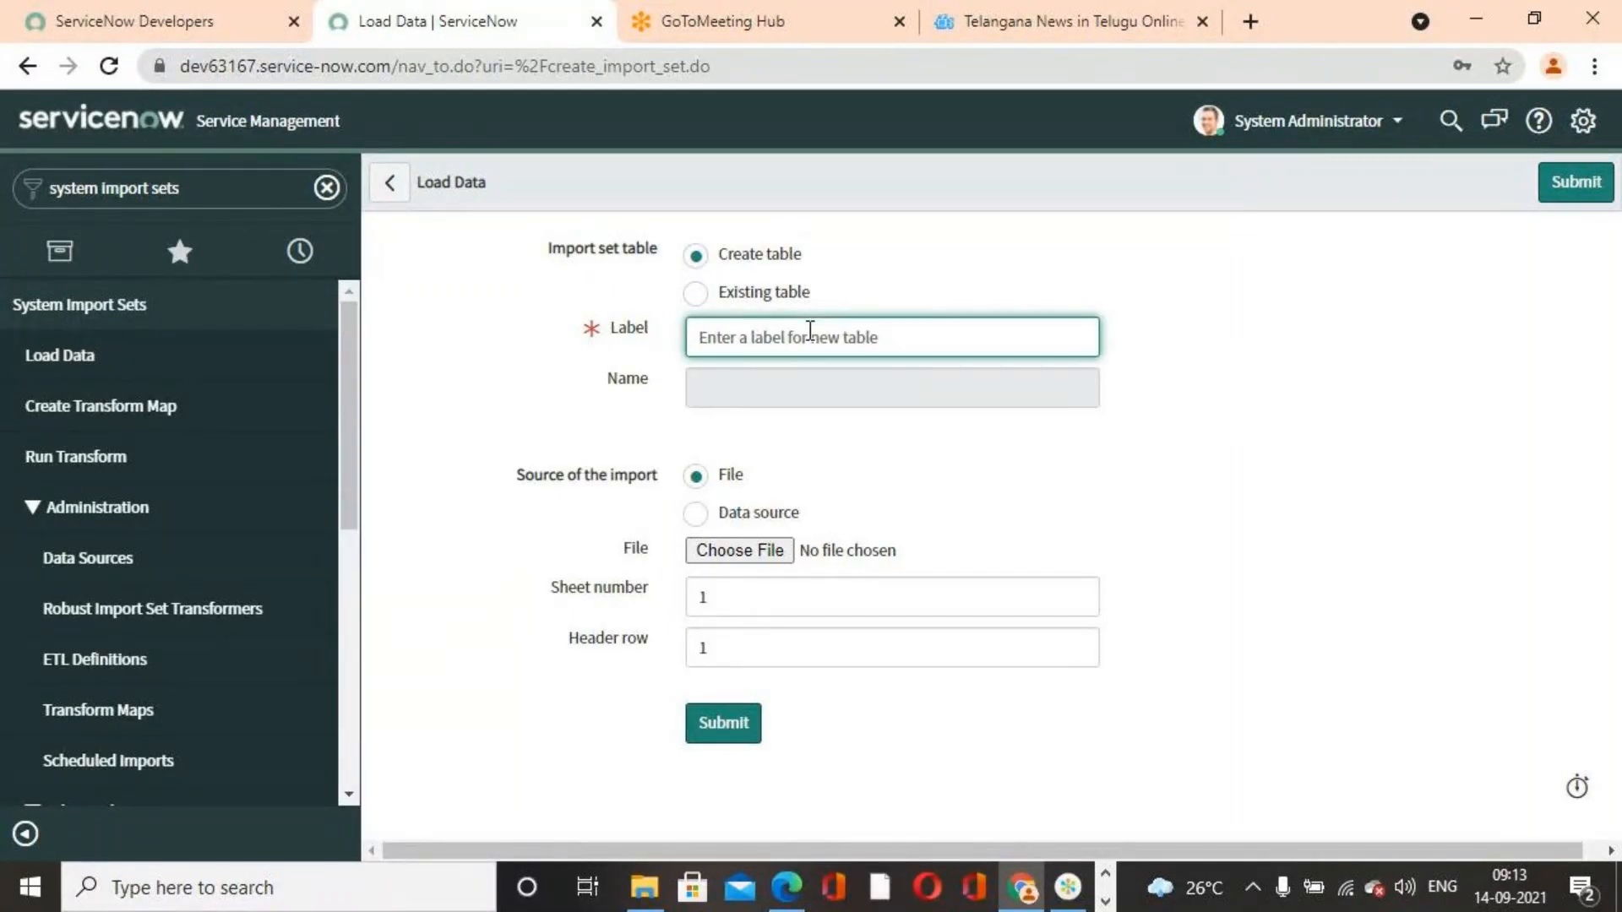
text(Sep)
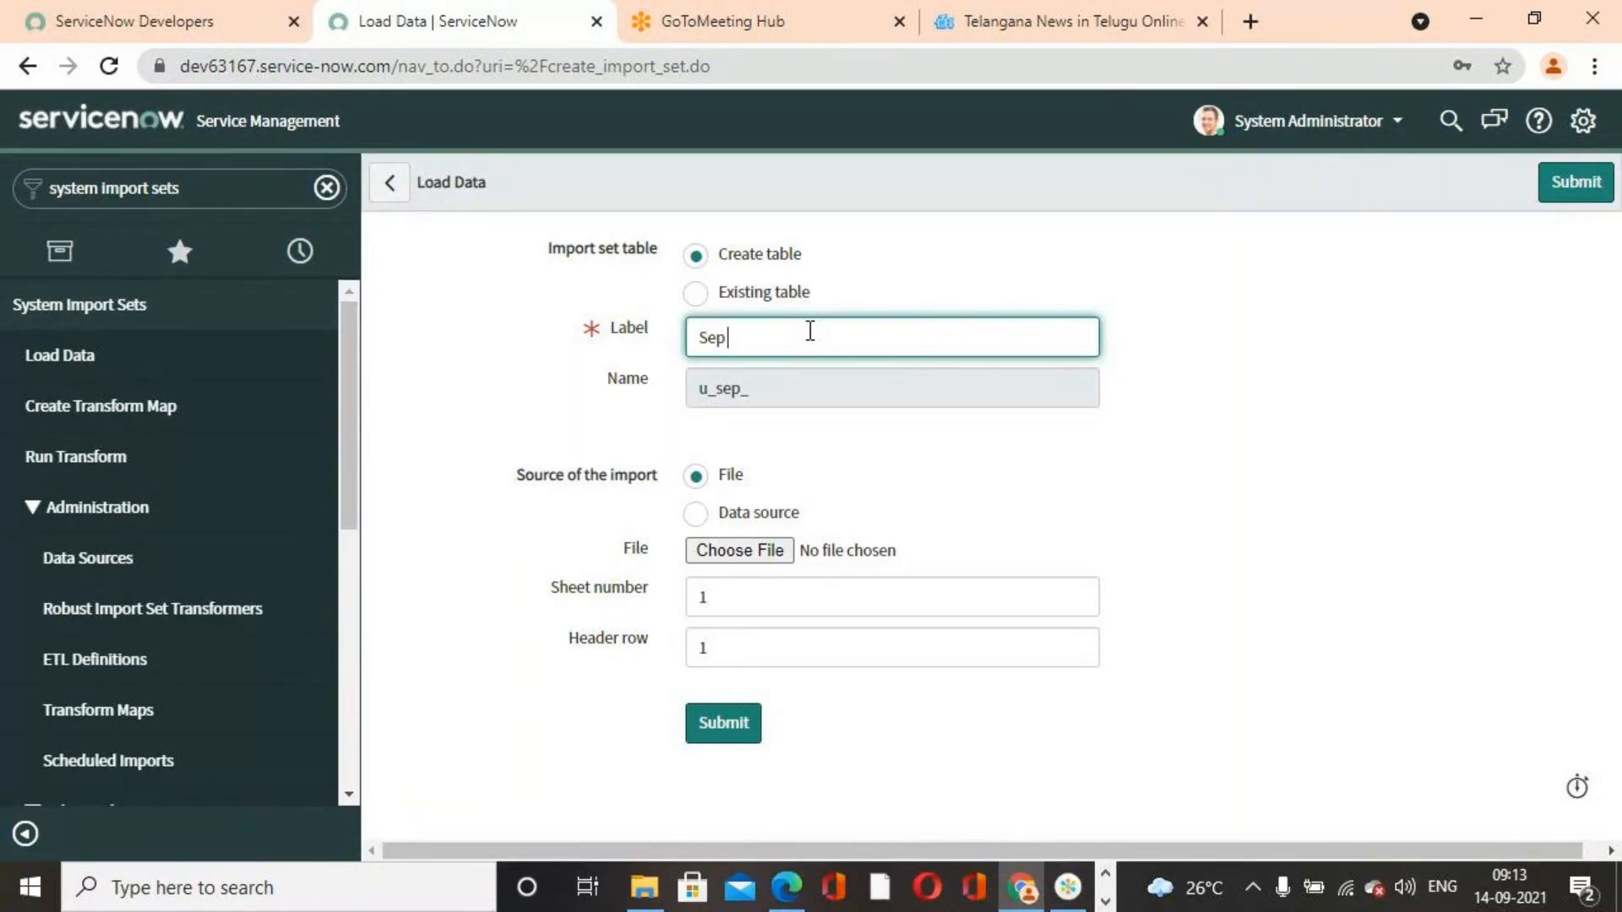
text( Import Sets)
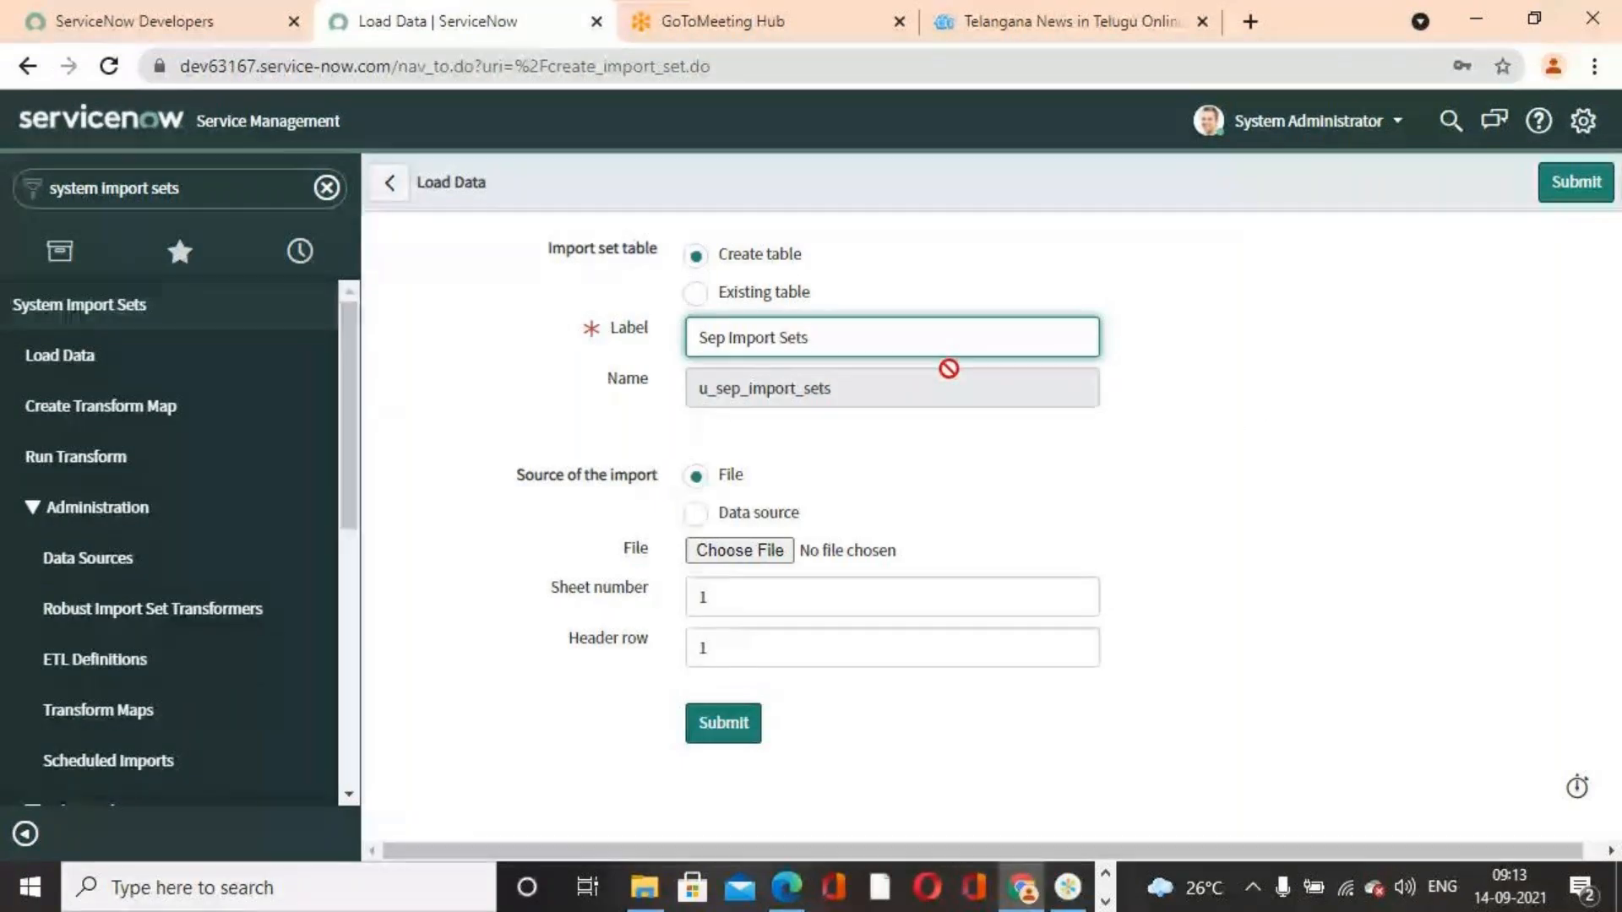
text( 20121)
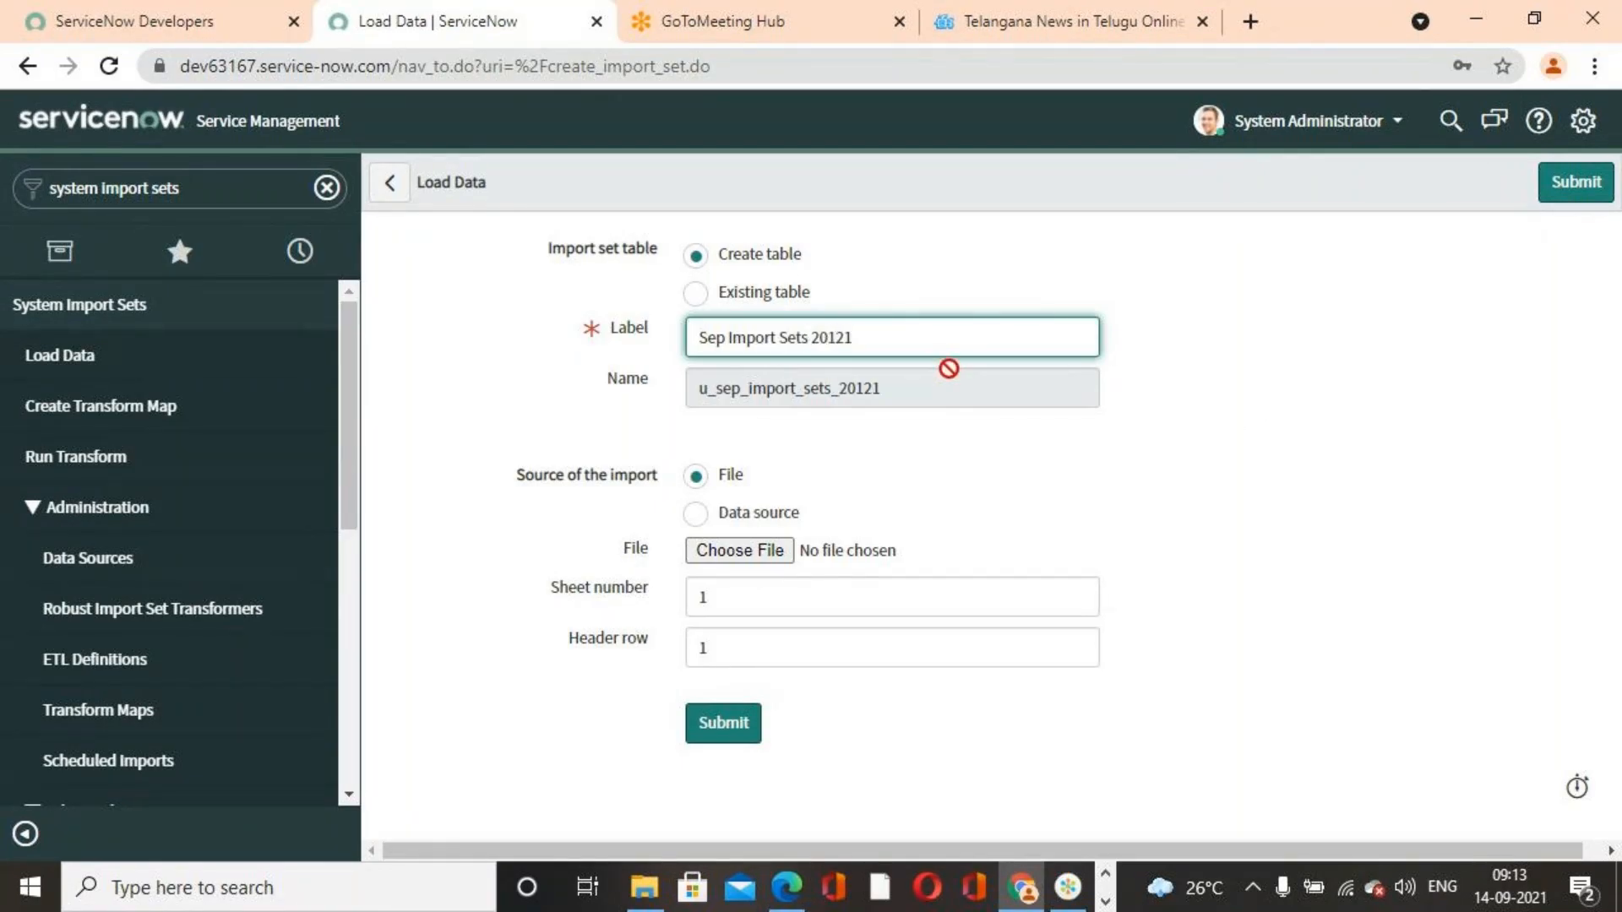
key(BackSpace)
key(BackSpace)
key(BackSpace)
text(21)
click(1238, 480)
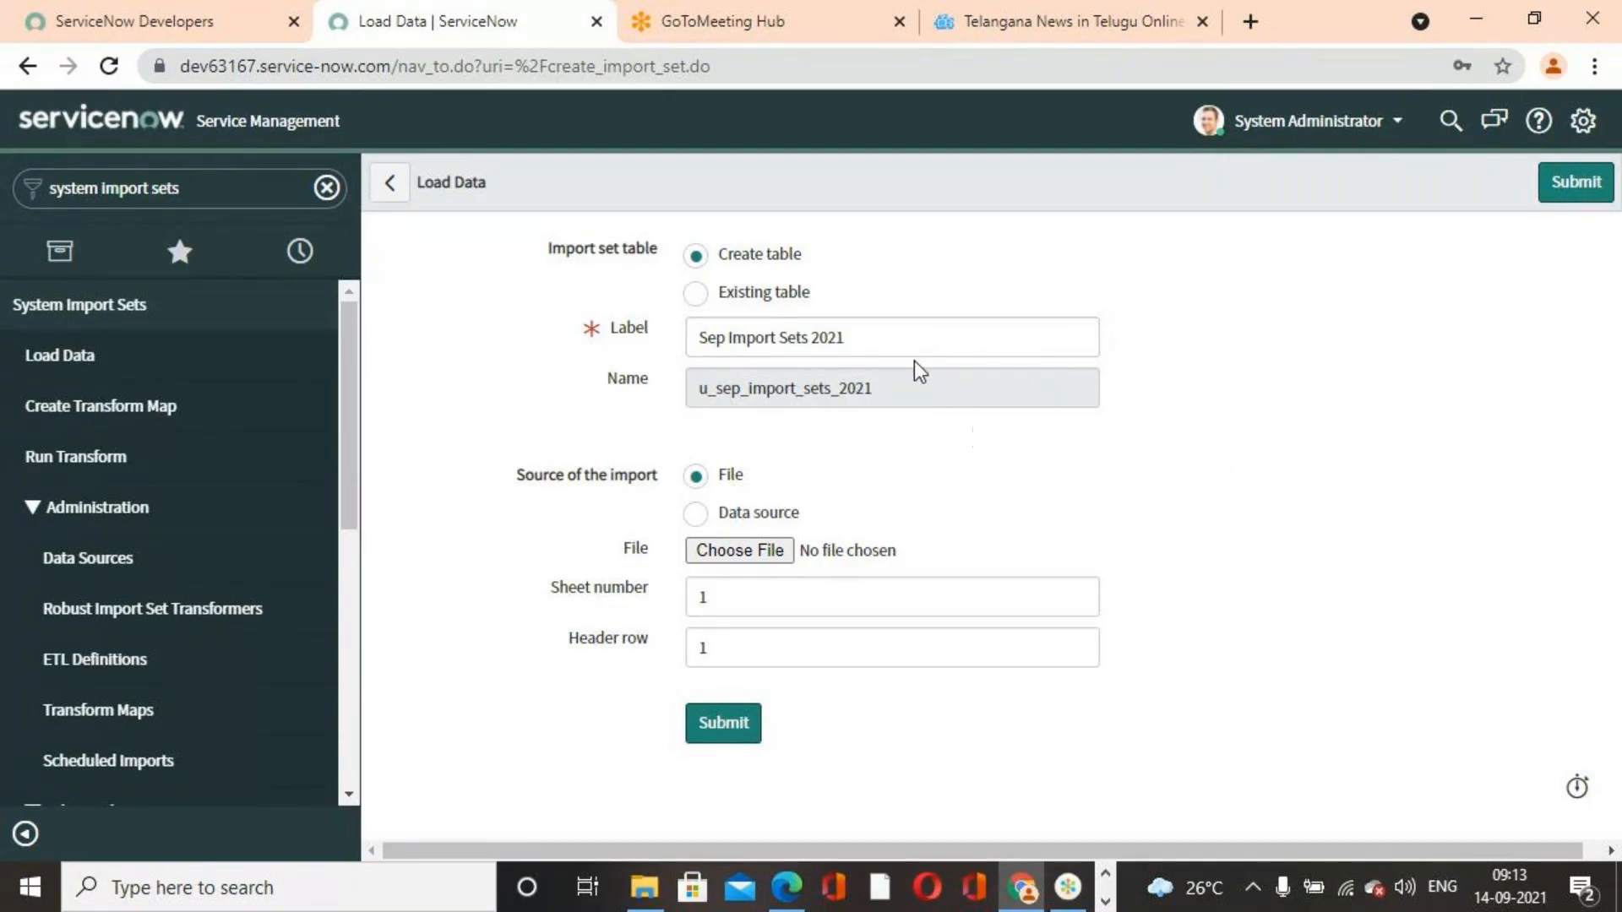
drag(904, 346, 622, 349)
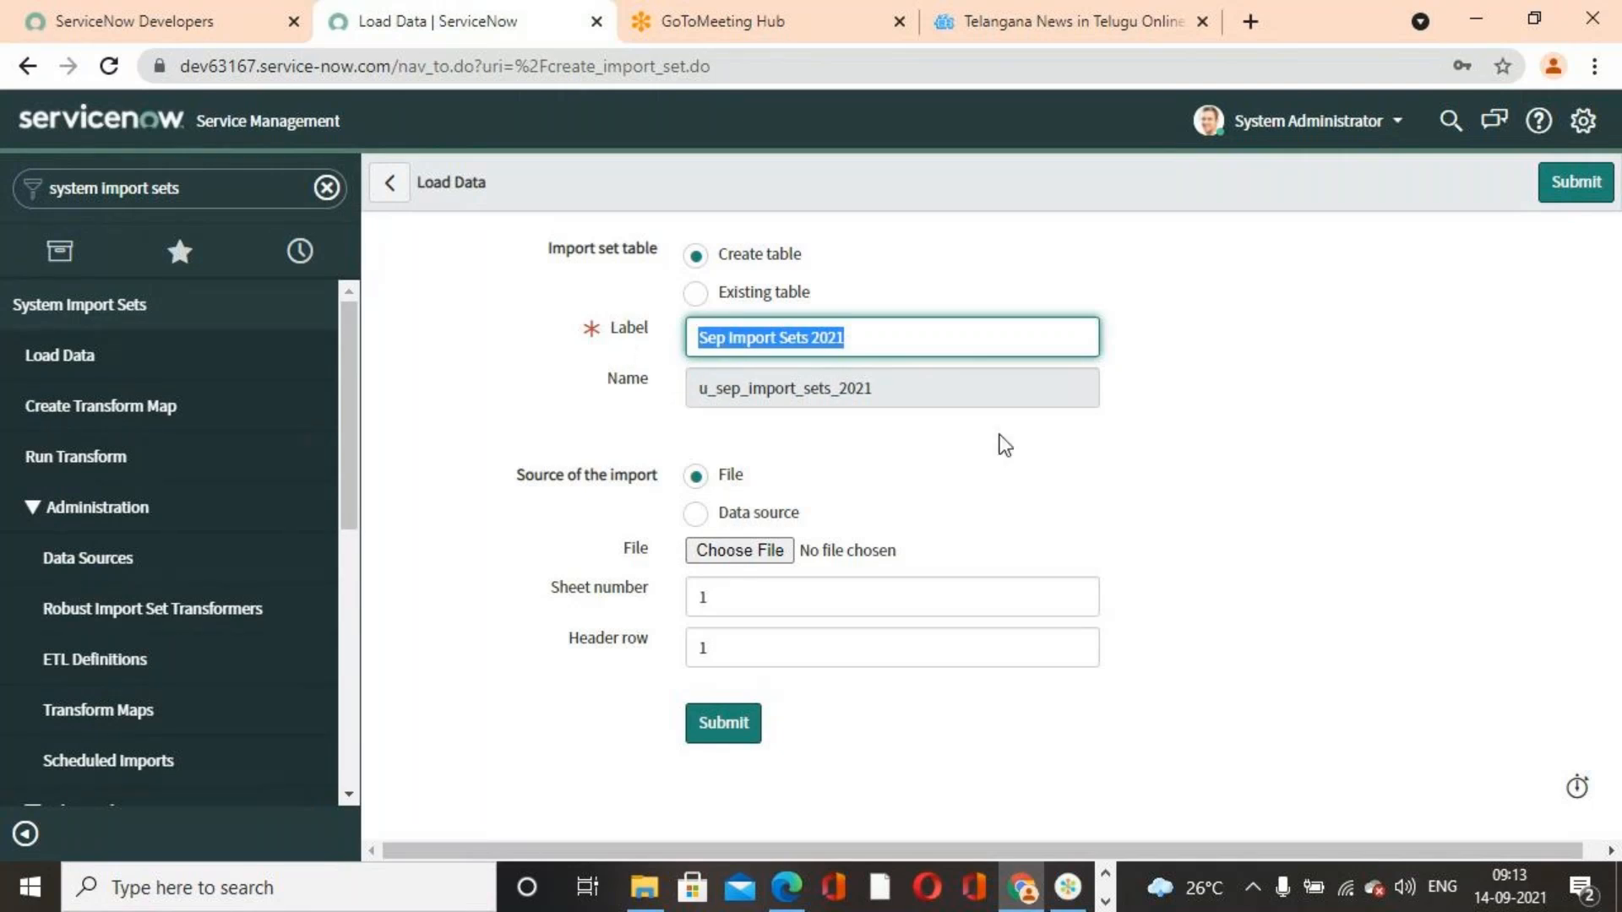
click(1003, 467)
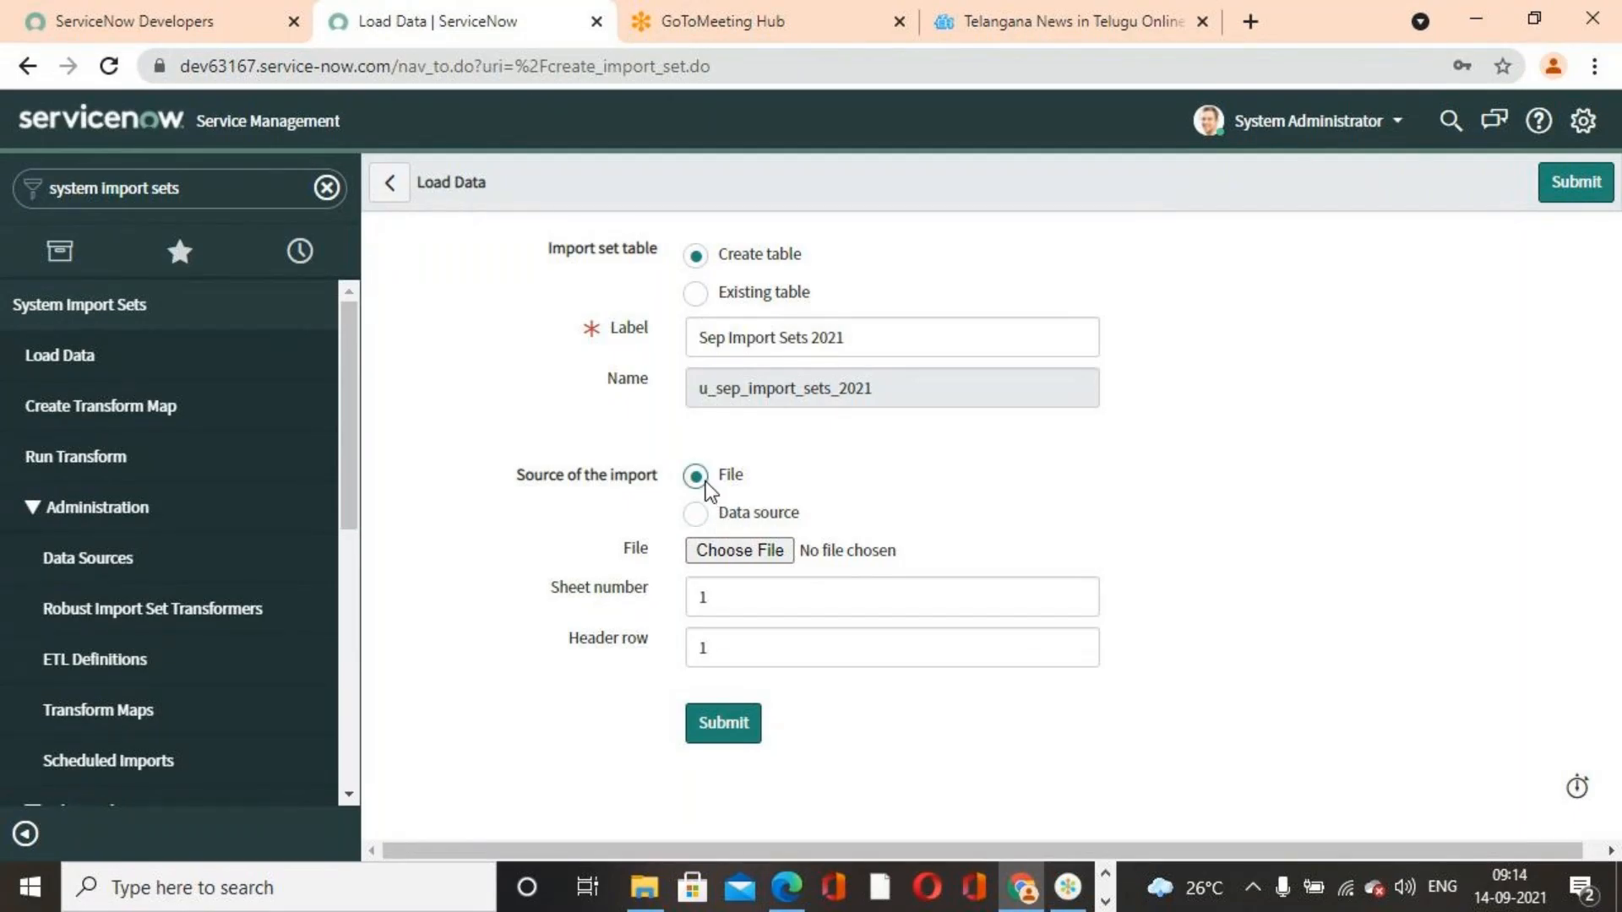
Choose the 'User Records For Importing' file from DATADRIVE1 (D:) as the file source of the import
click(731, 551)
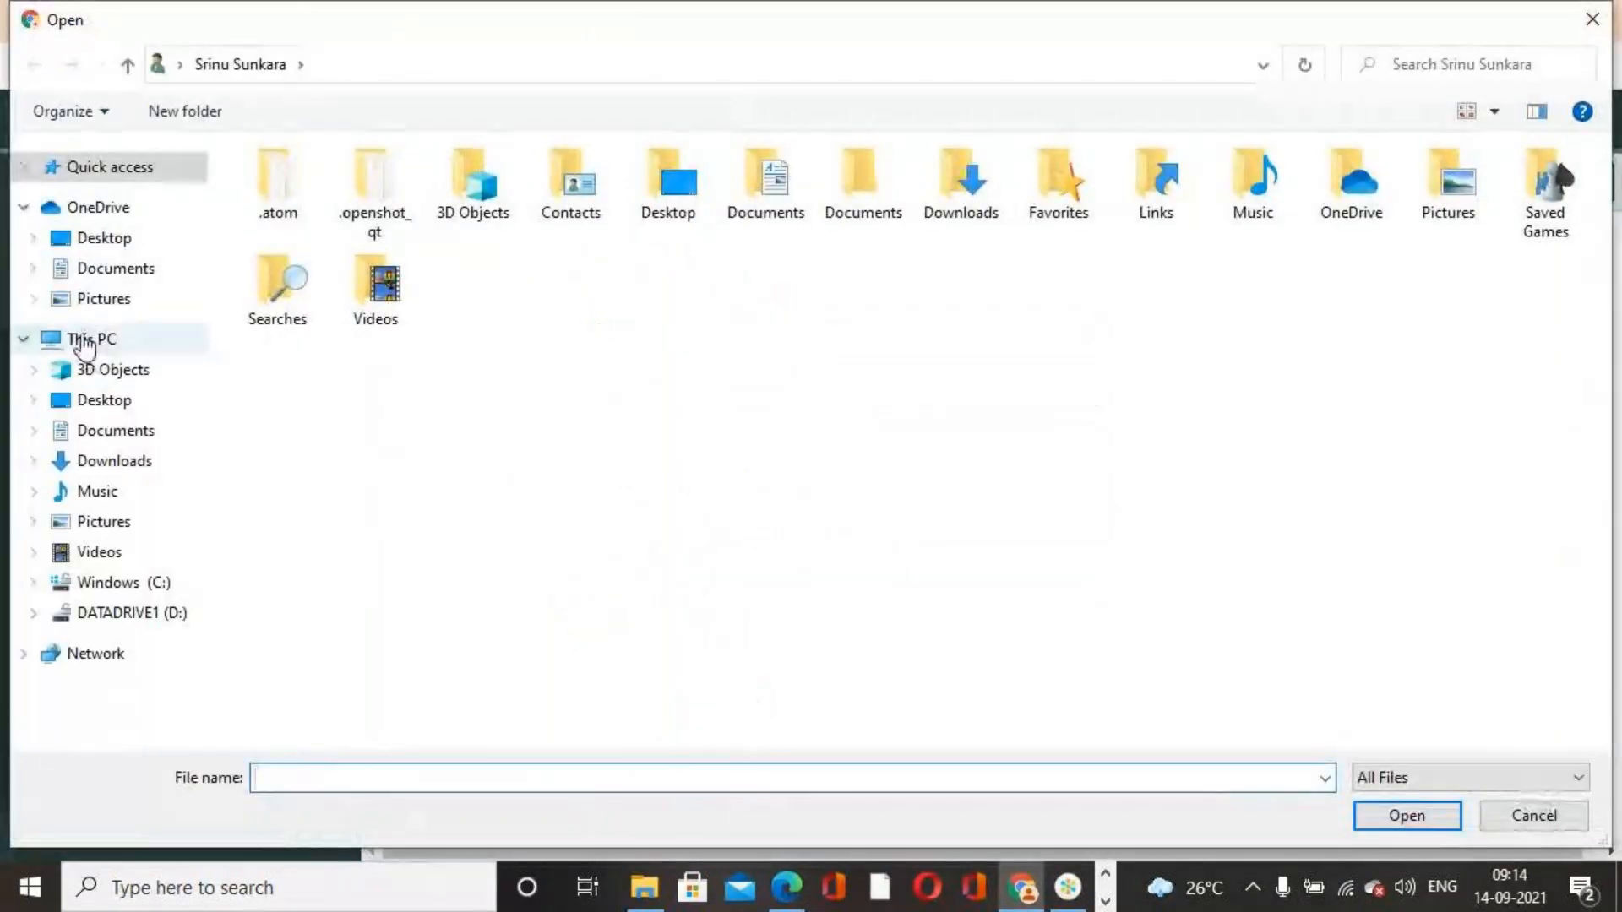
click(105, 240)
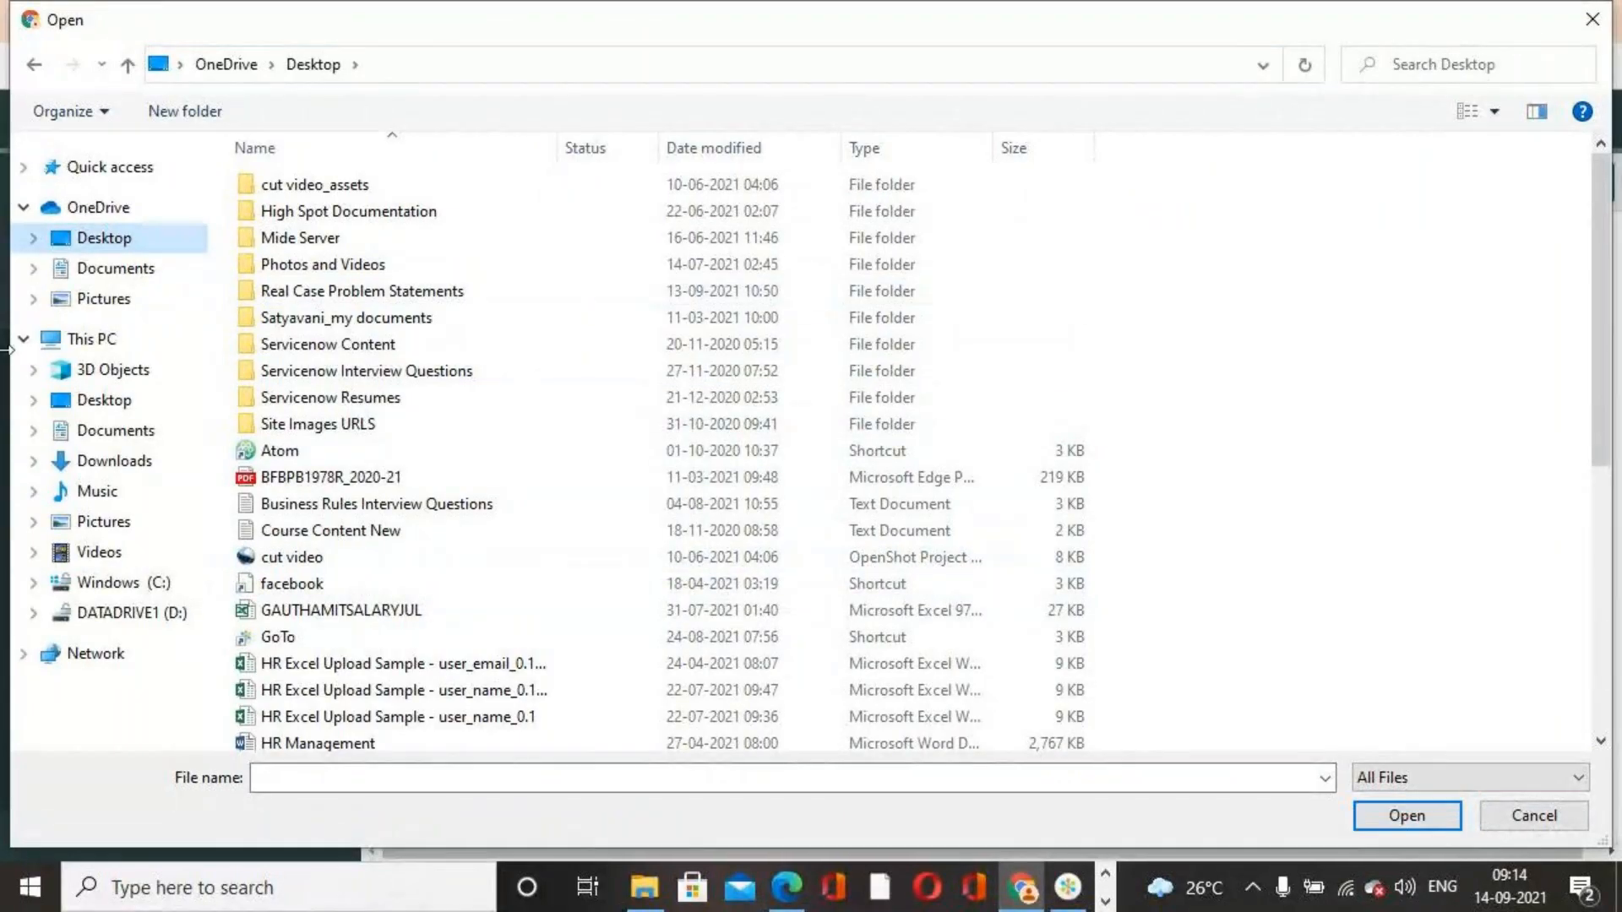
click(169, 621)
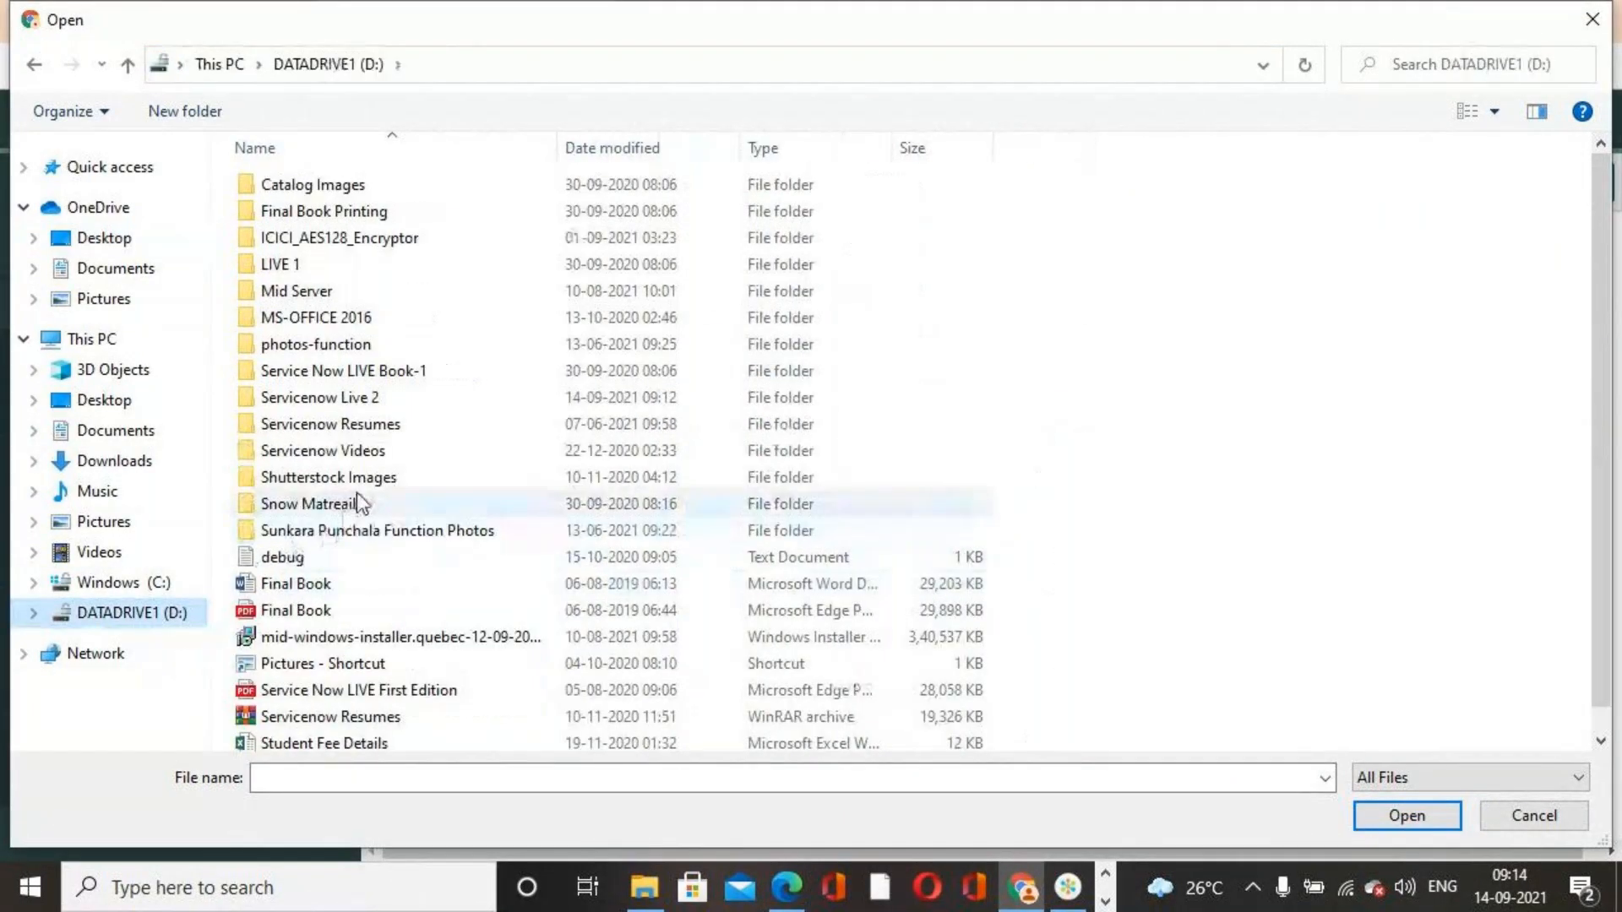
scroll(384, 675, down, 1)
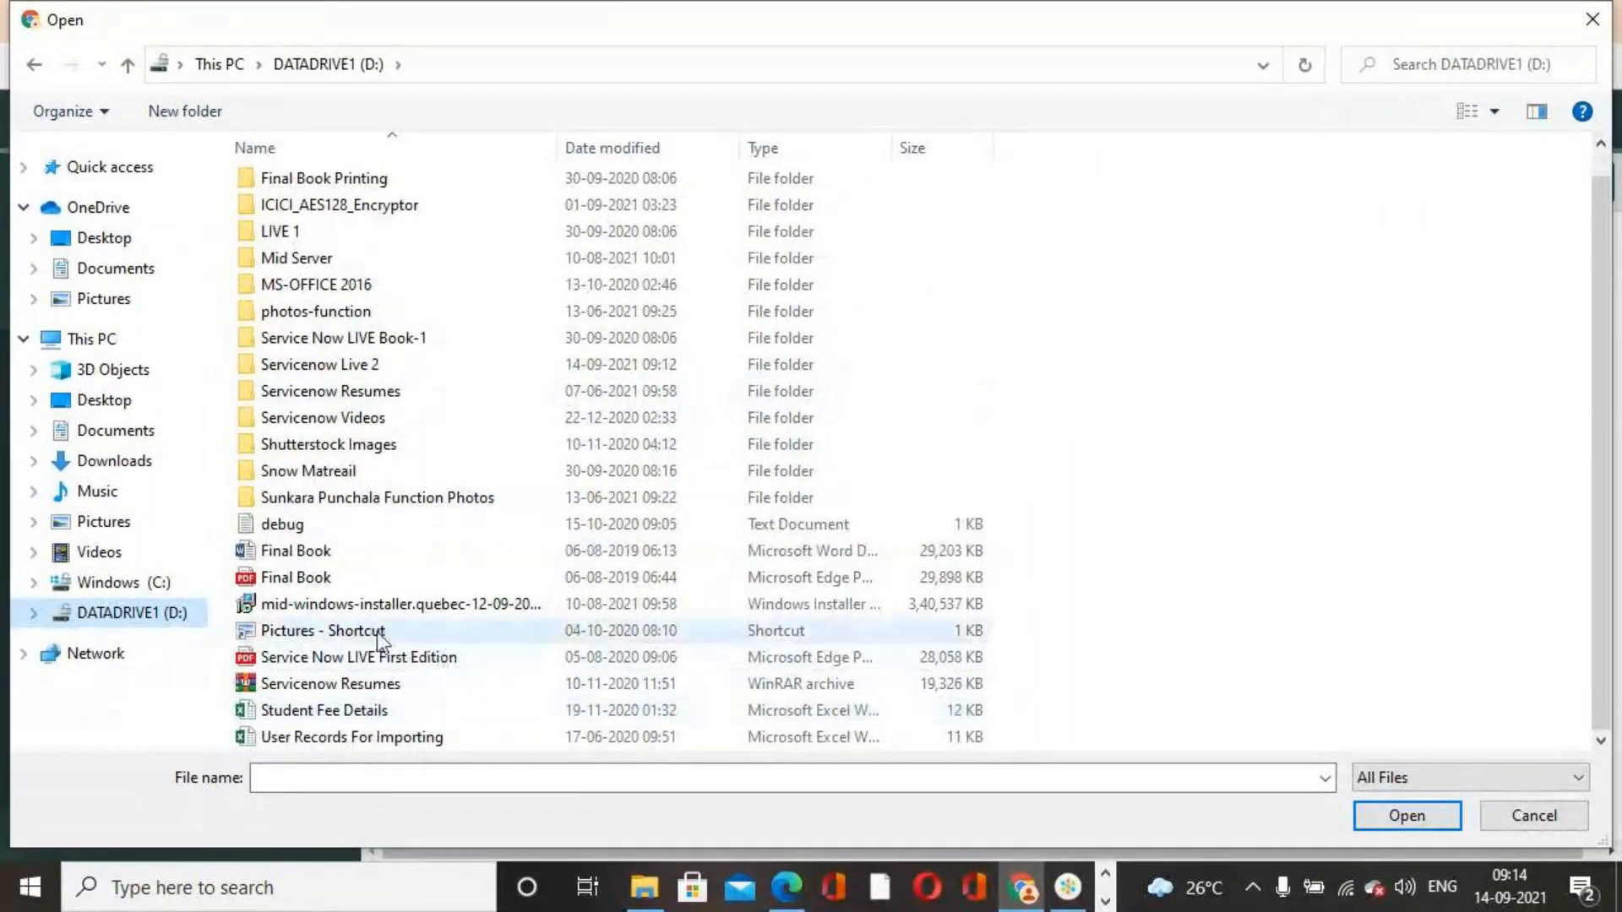
click(363, 738)
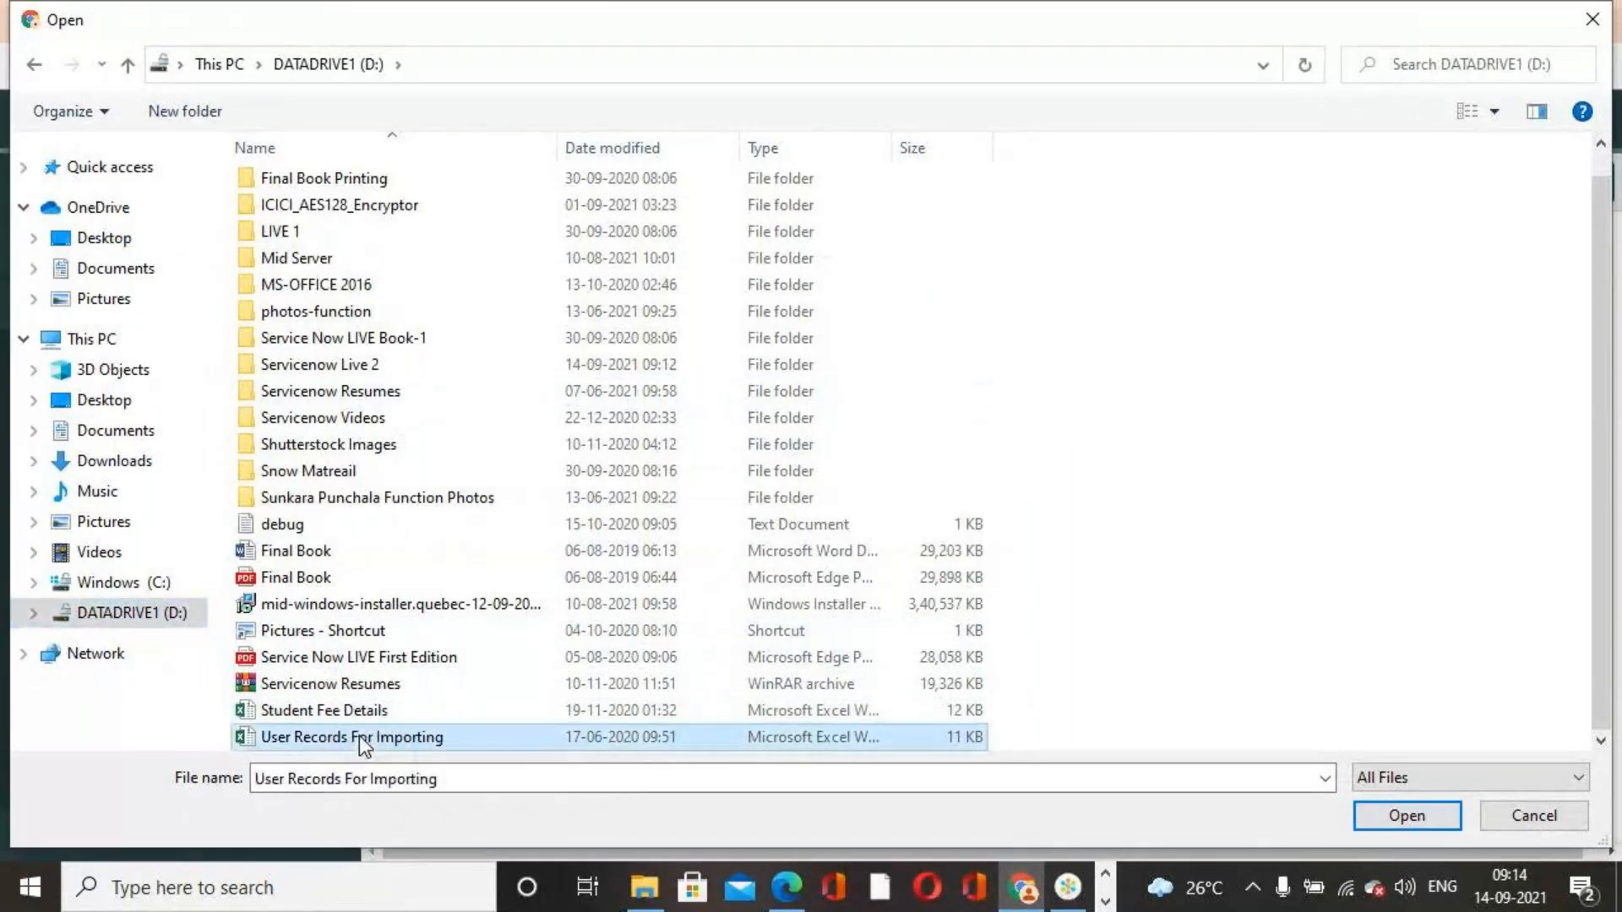
click(1406, 819)
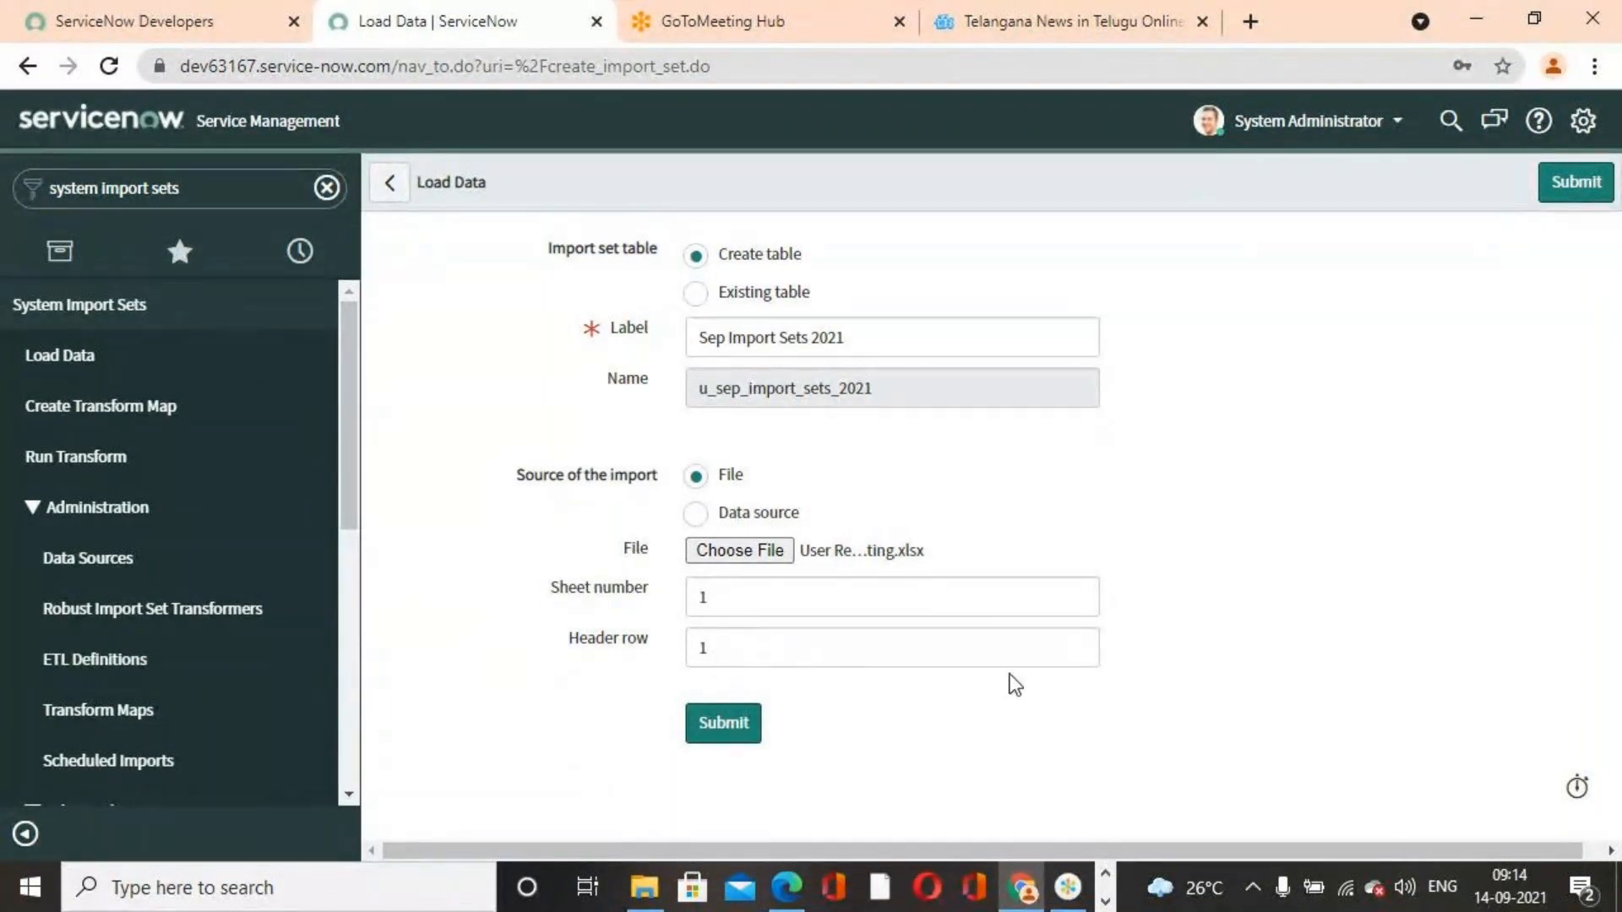
Inspect each sheet of the 'User Records For Importing' workbook to find which one holds the data
click(1104, 874)
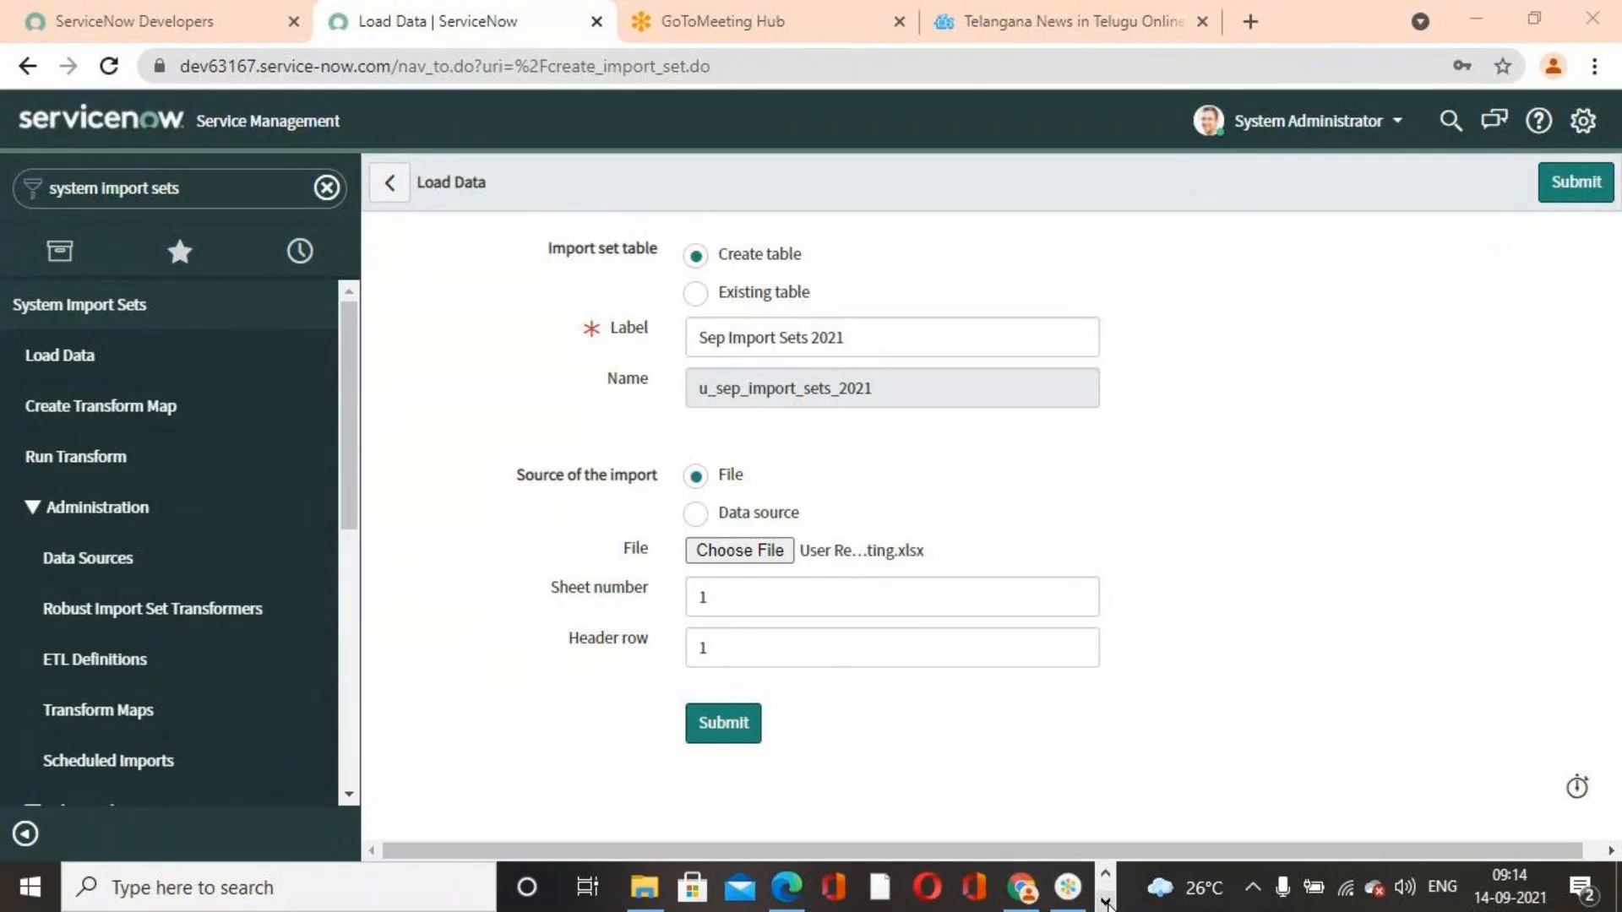
click(1105, 878)
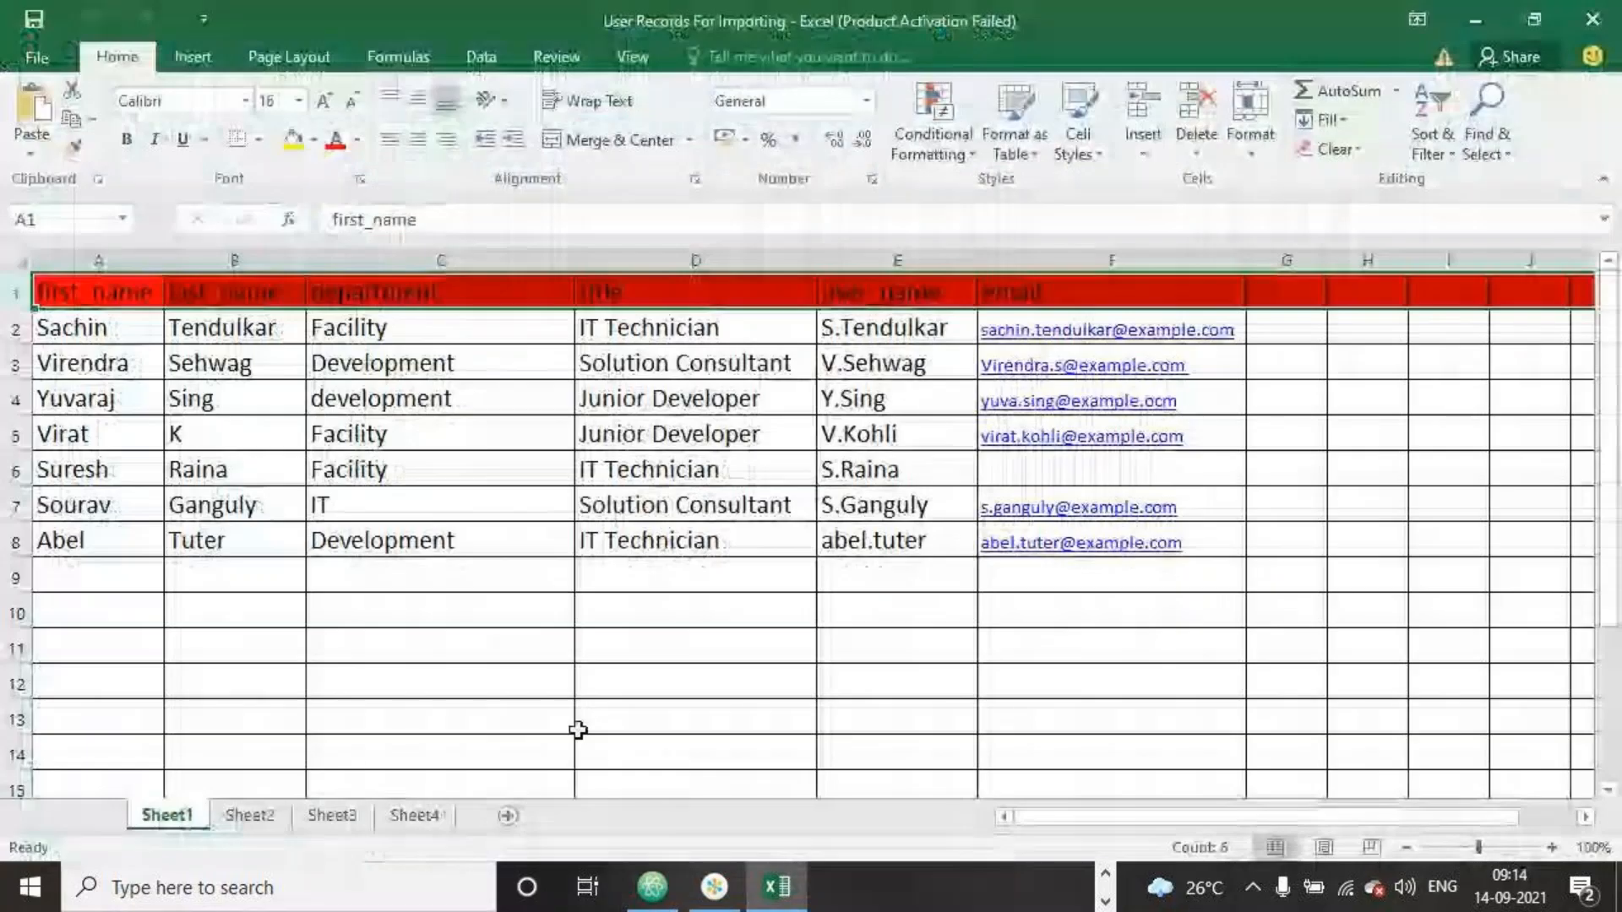
click(250, 815)
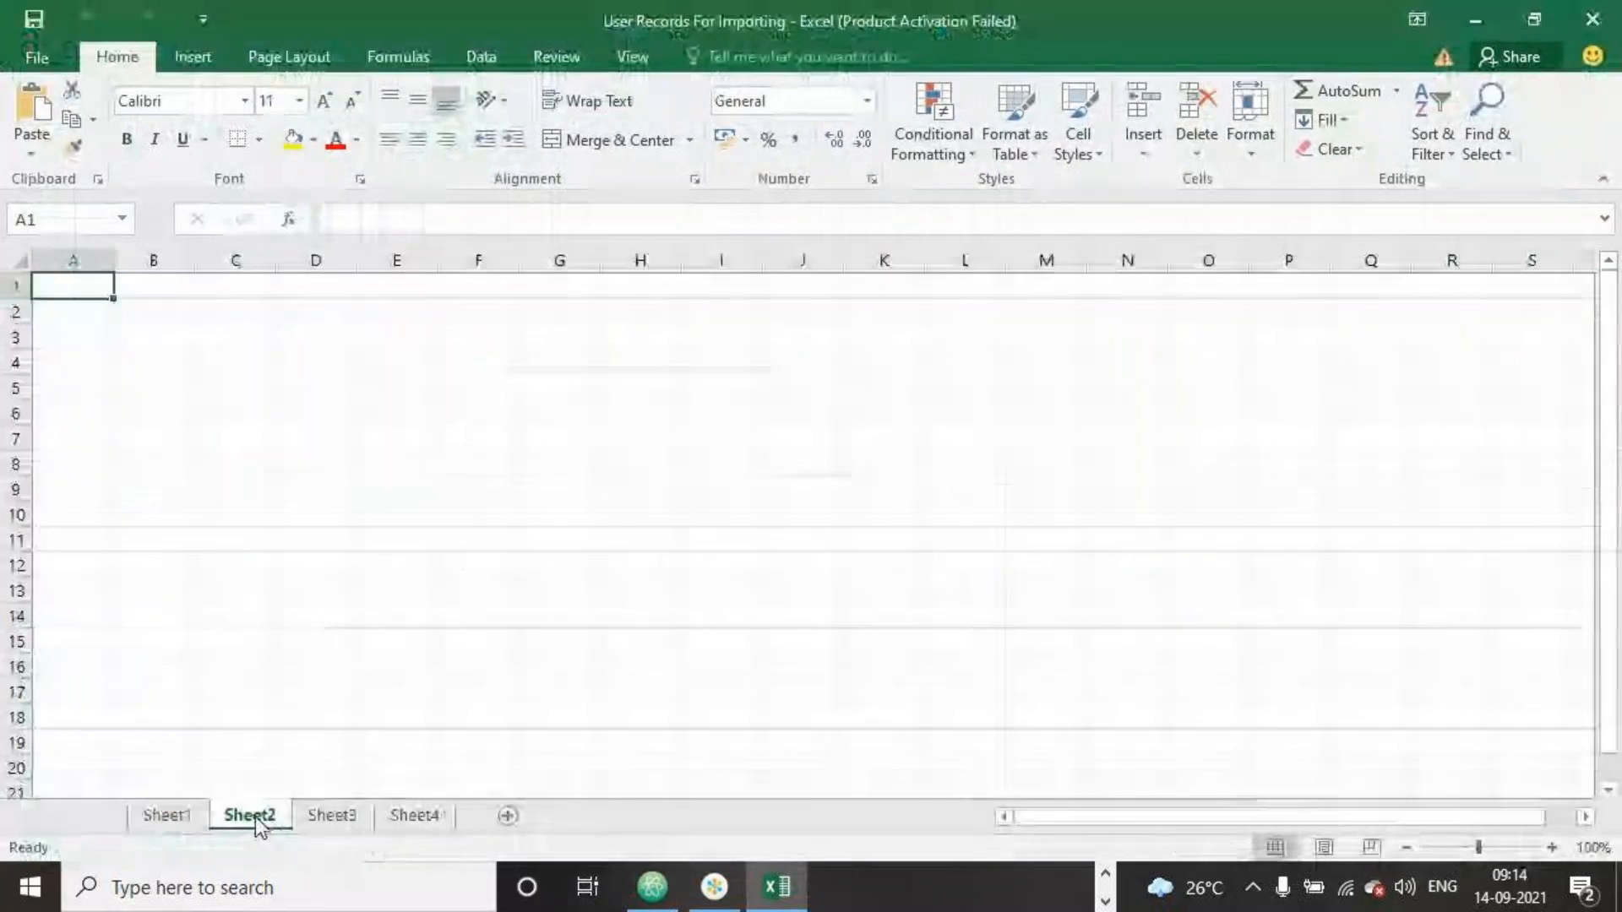
click(327, 815)
click(416, 815)
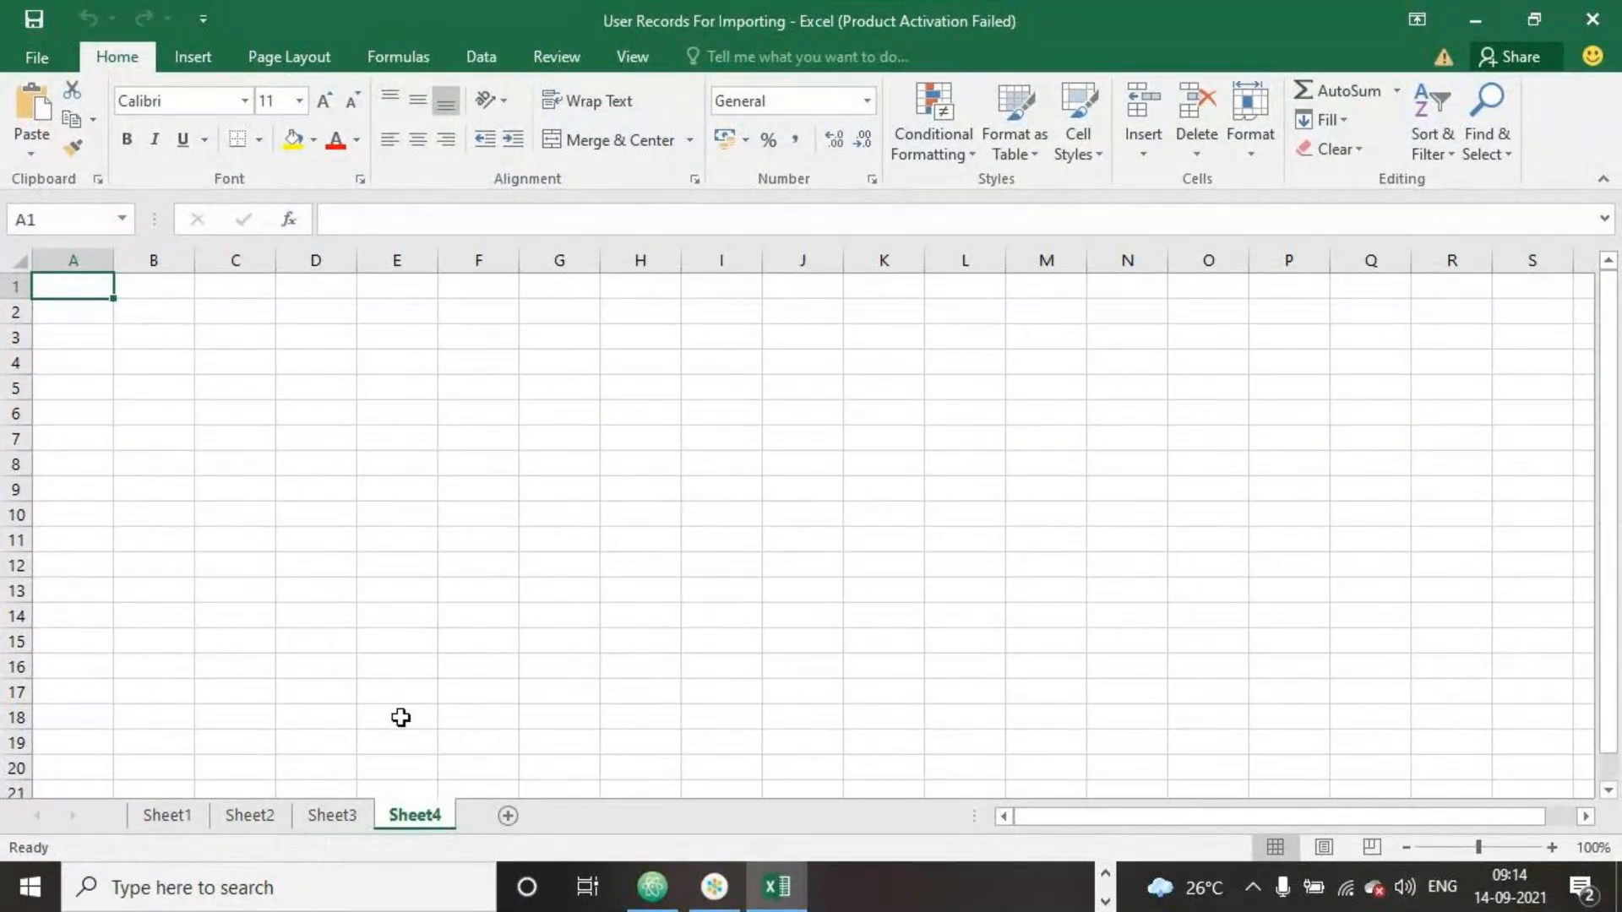
click(175, 817)
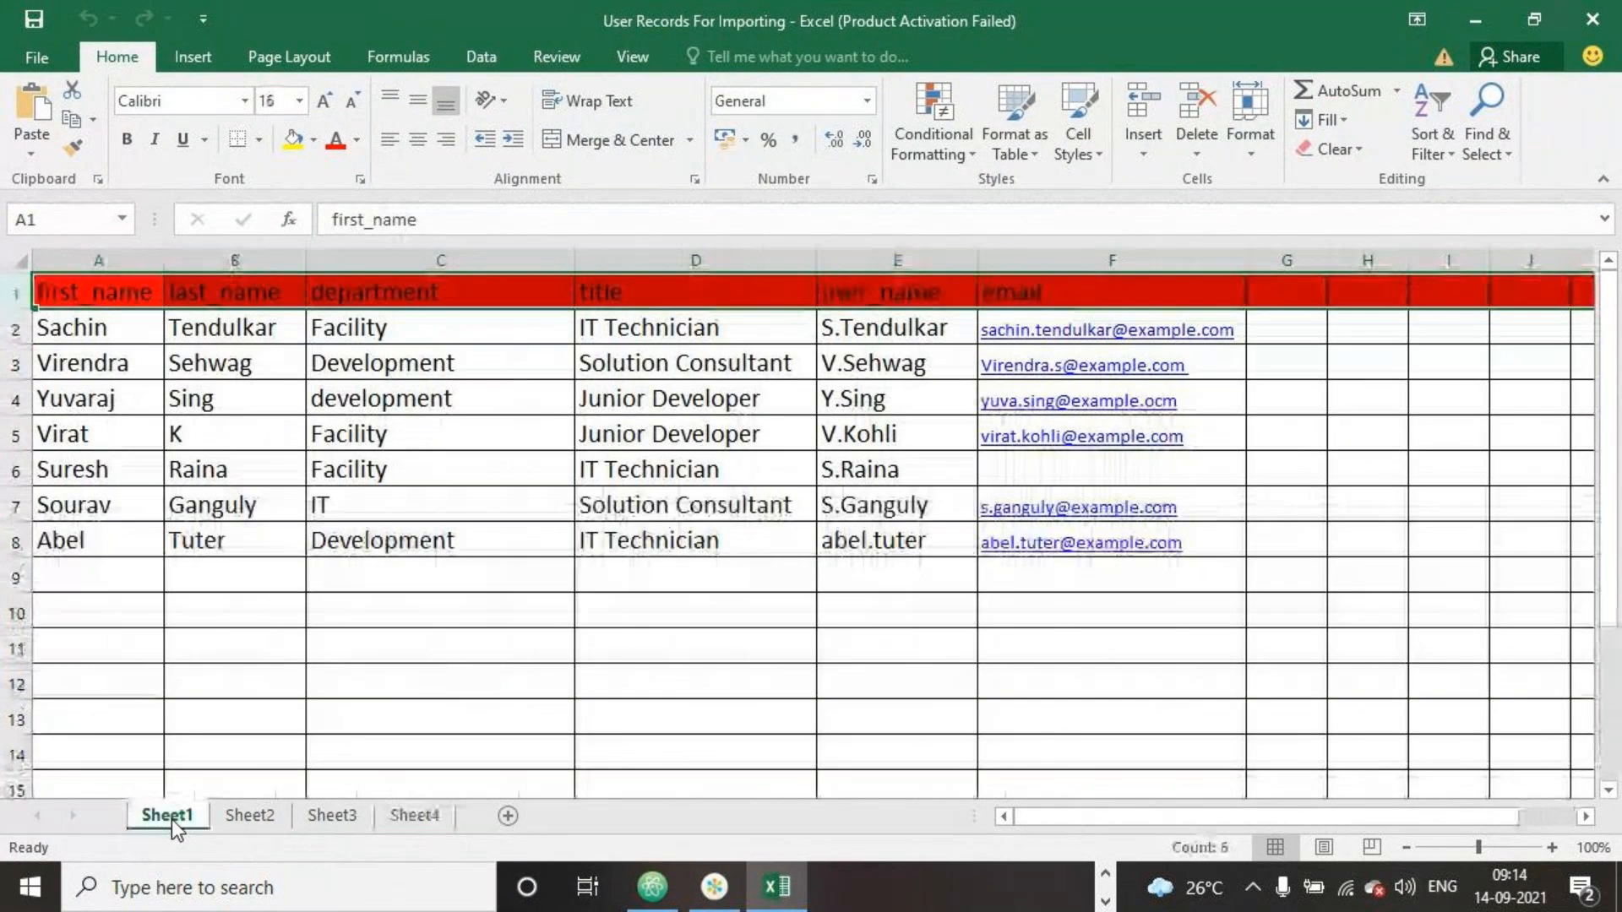
Compare the workbook's header row and first data row with the form's sheet number and header row settings
click(1105, 900)
click(1035, 899)
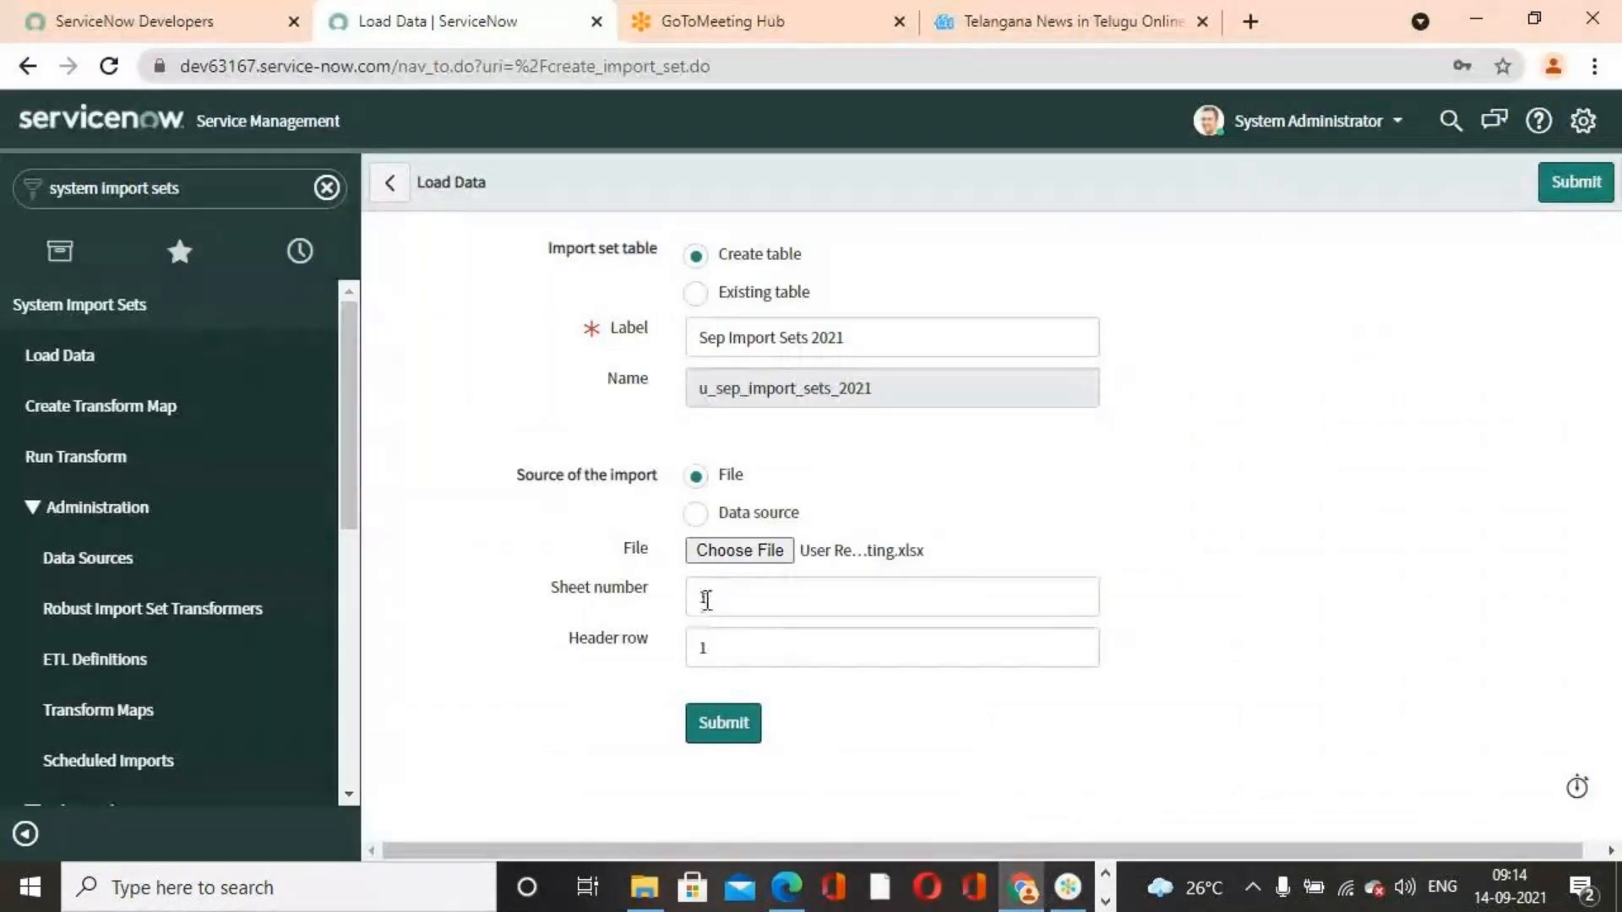
click(1105, 900)
click(777, 887)
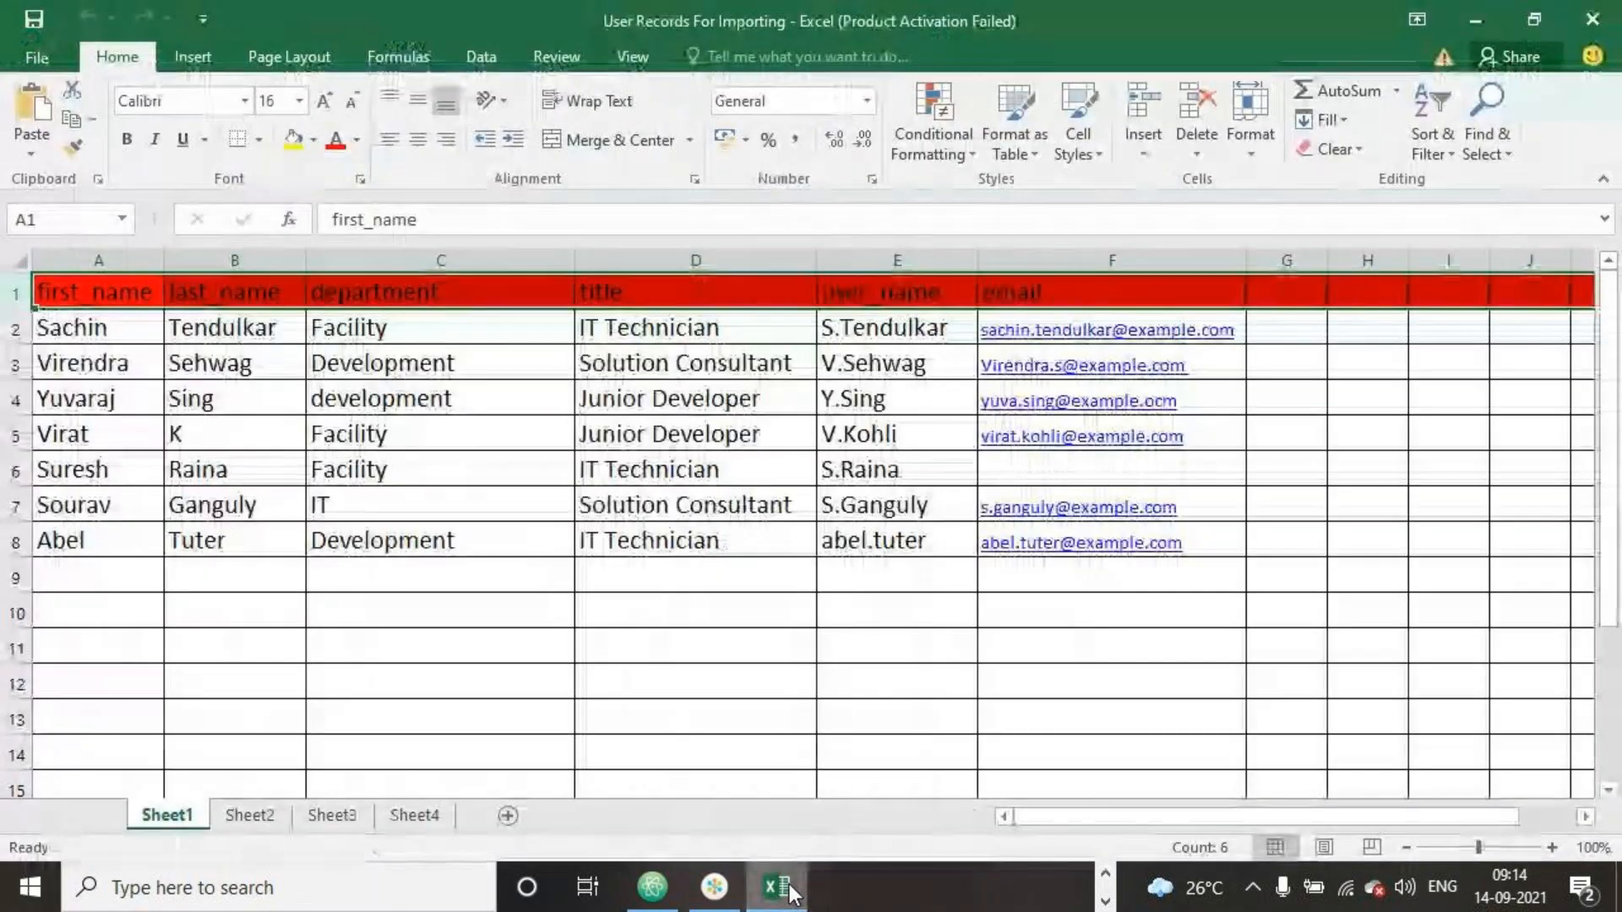
click(16, 327)
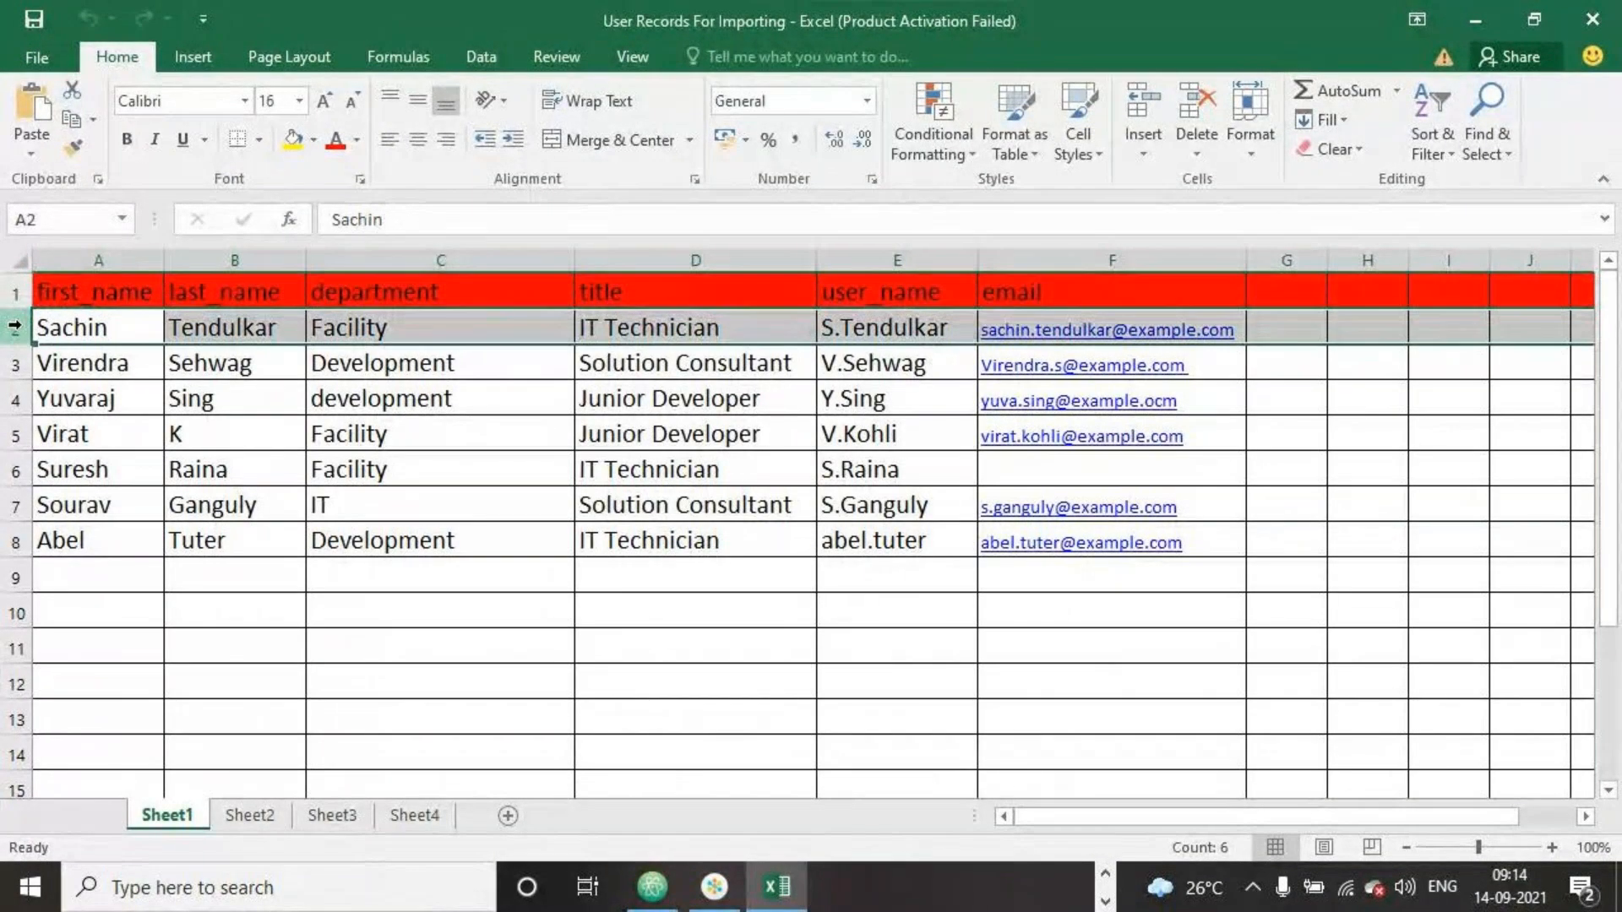
click(13, 292)
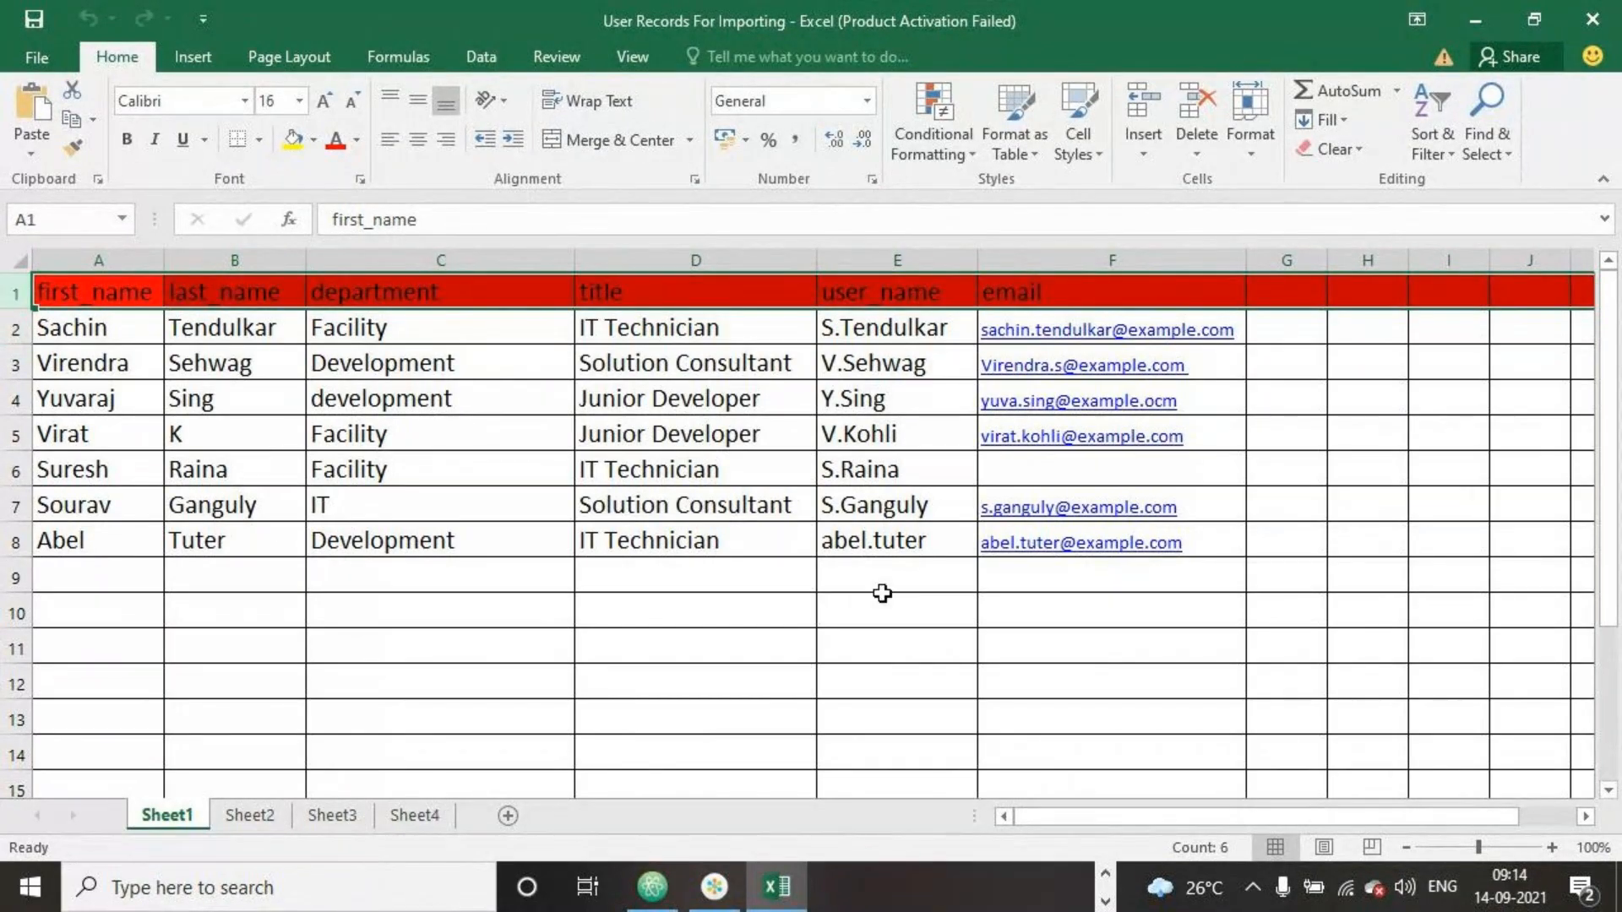
click(1102, 873)
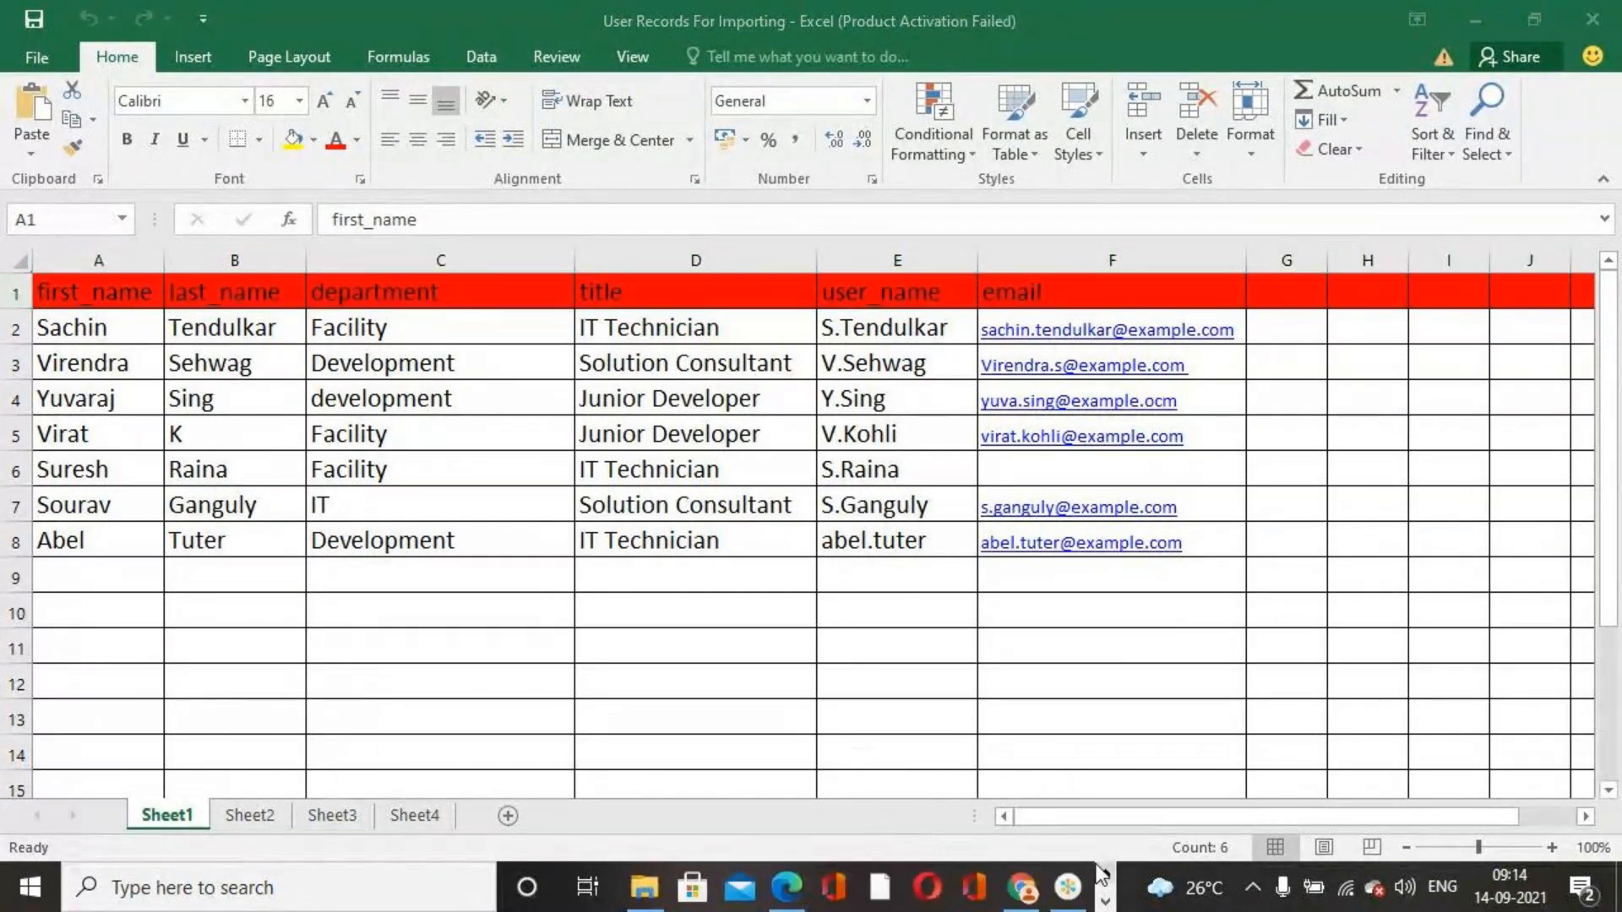
click(1022, 887)
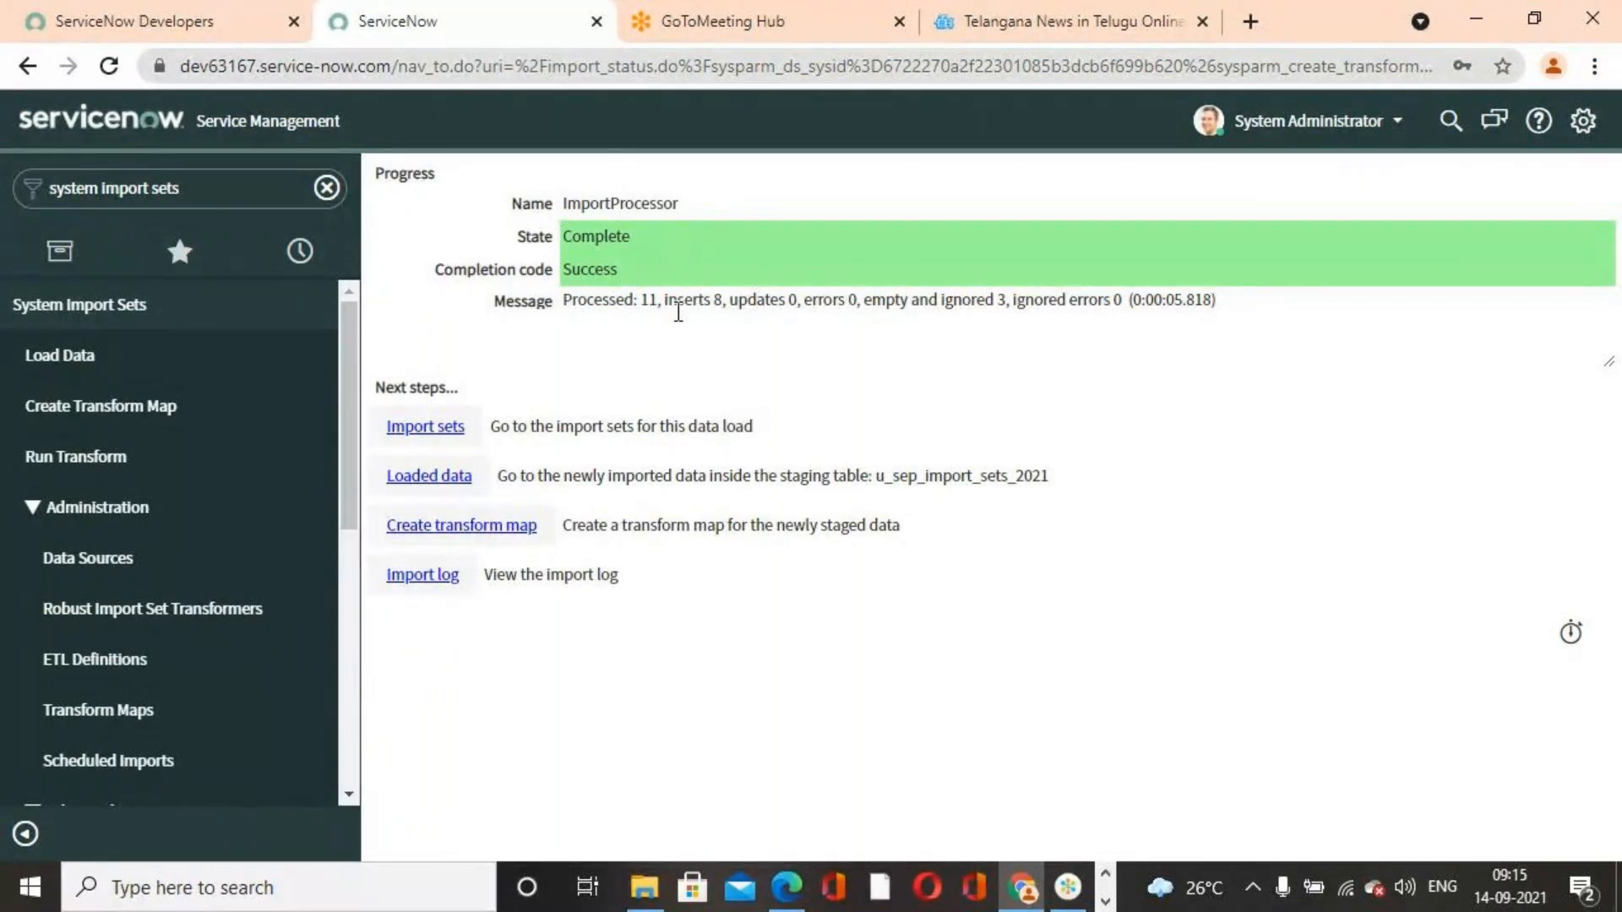
Start a new table transform map named 'Sep Transform Map 2021'
drag(660, 303, 724, 308)
click(681, 701)
click(99, 408)
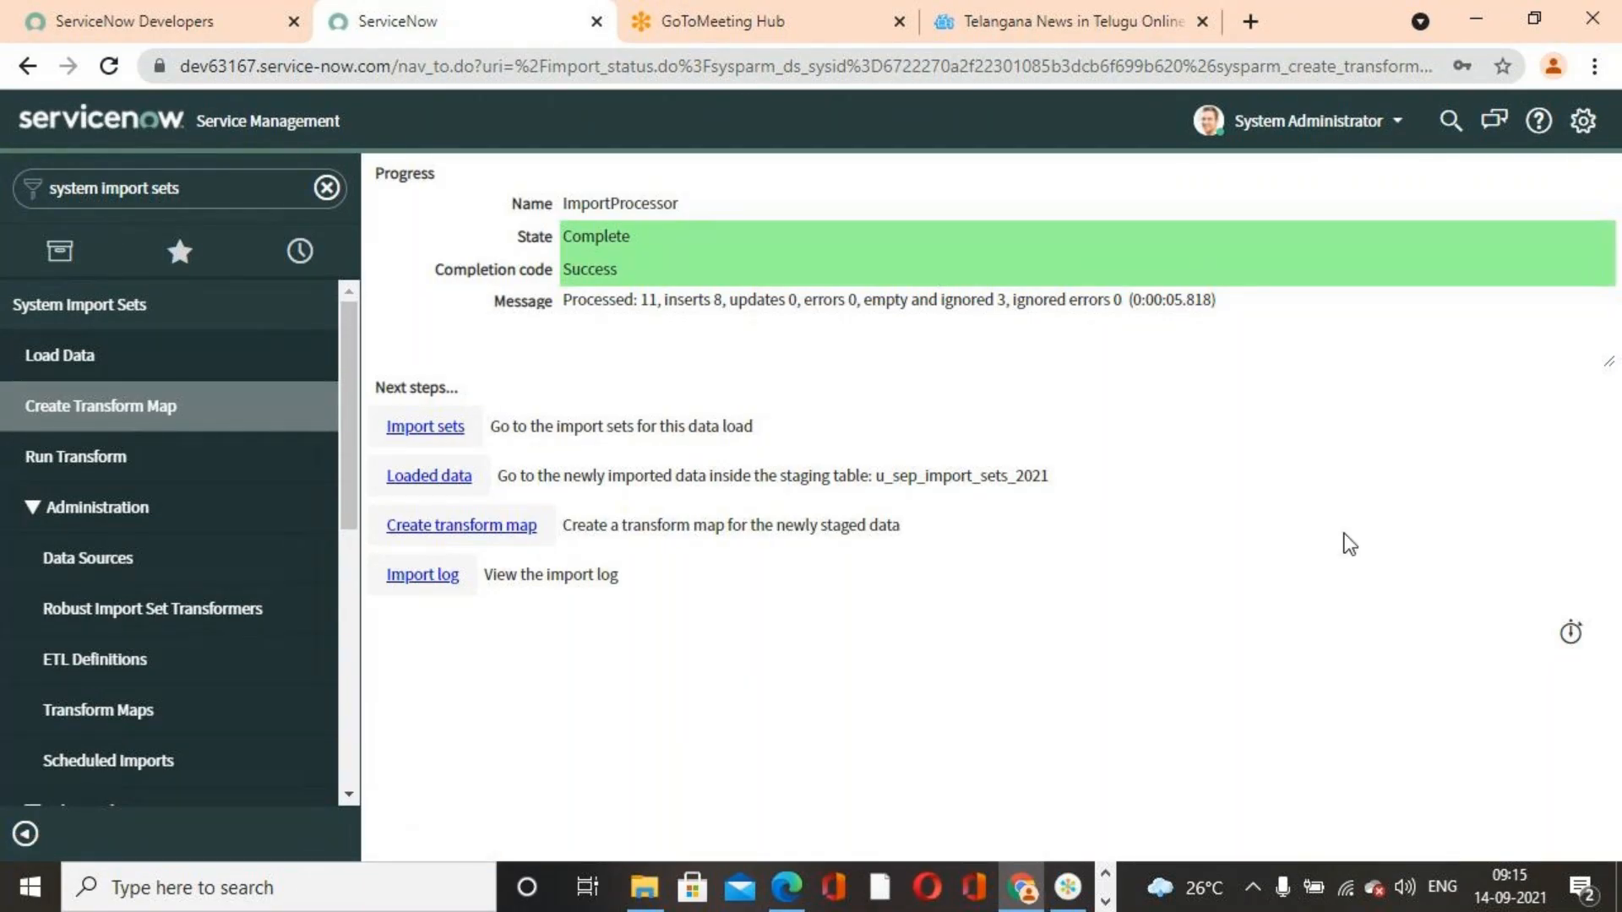
click(113, 422)
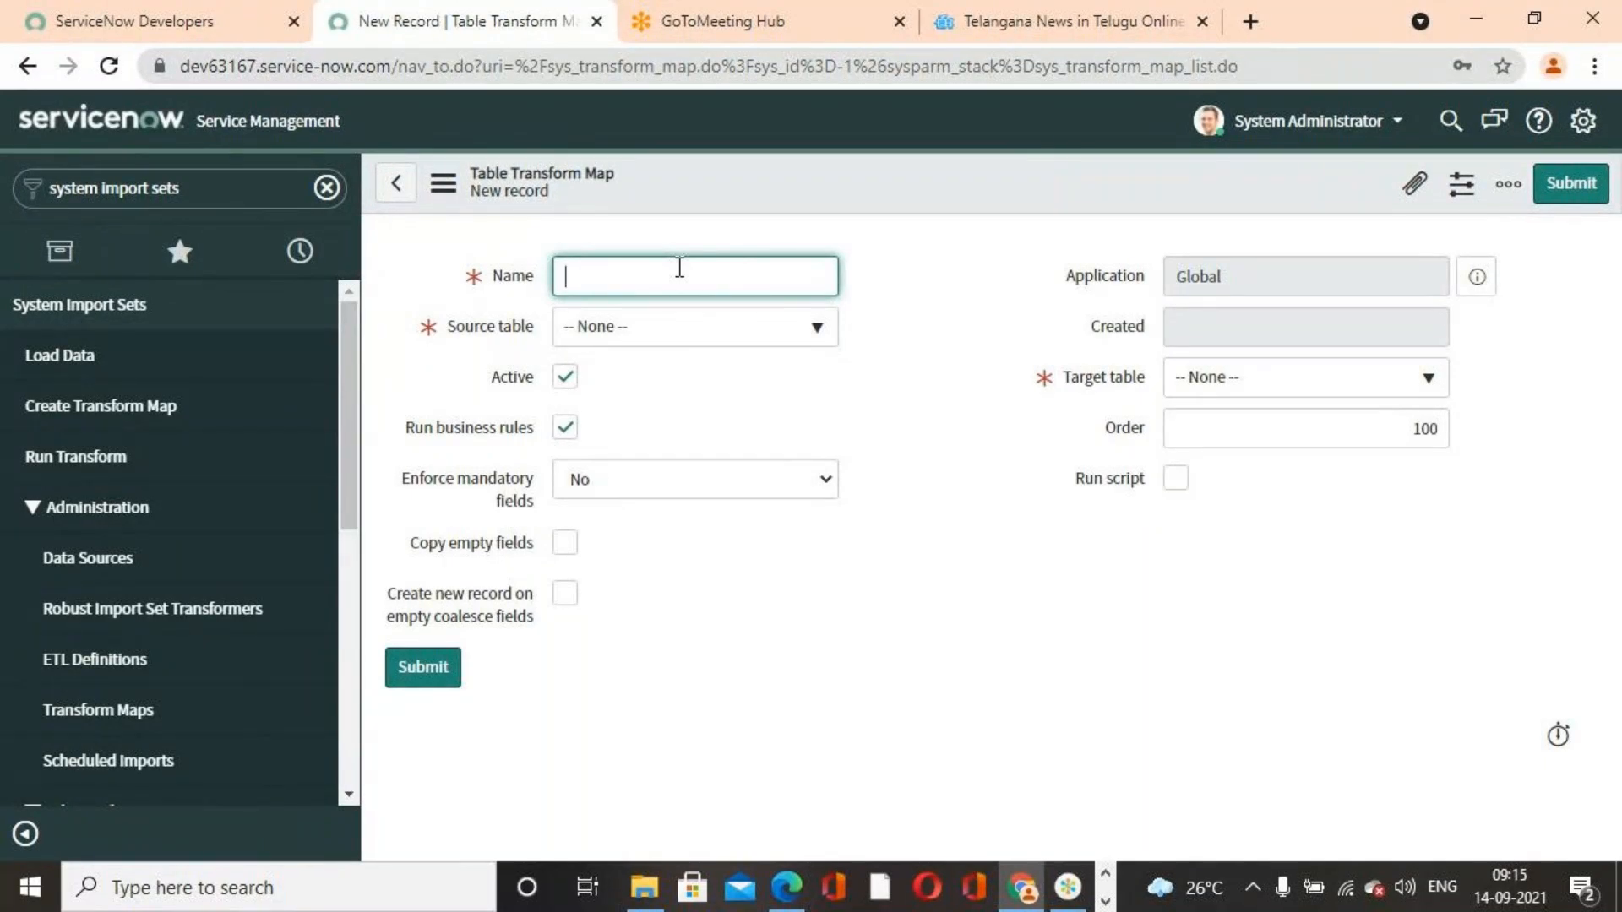
text(Seo)
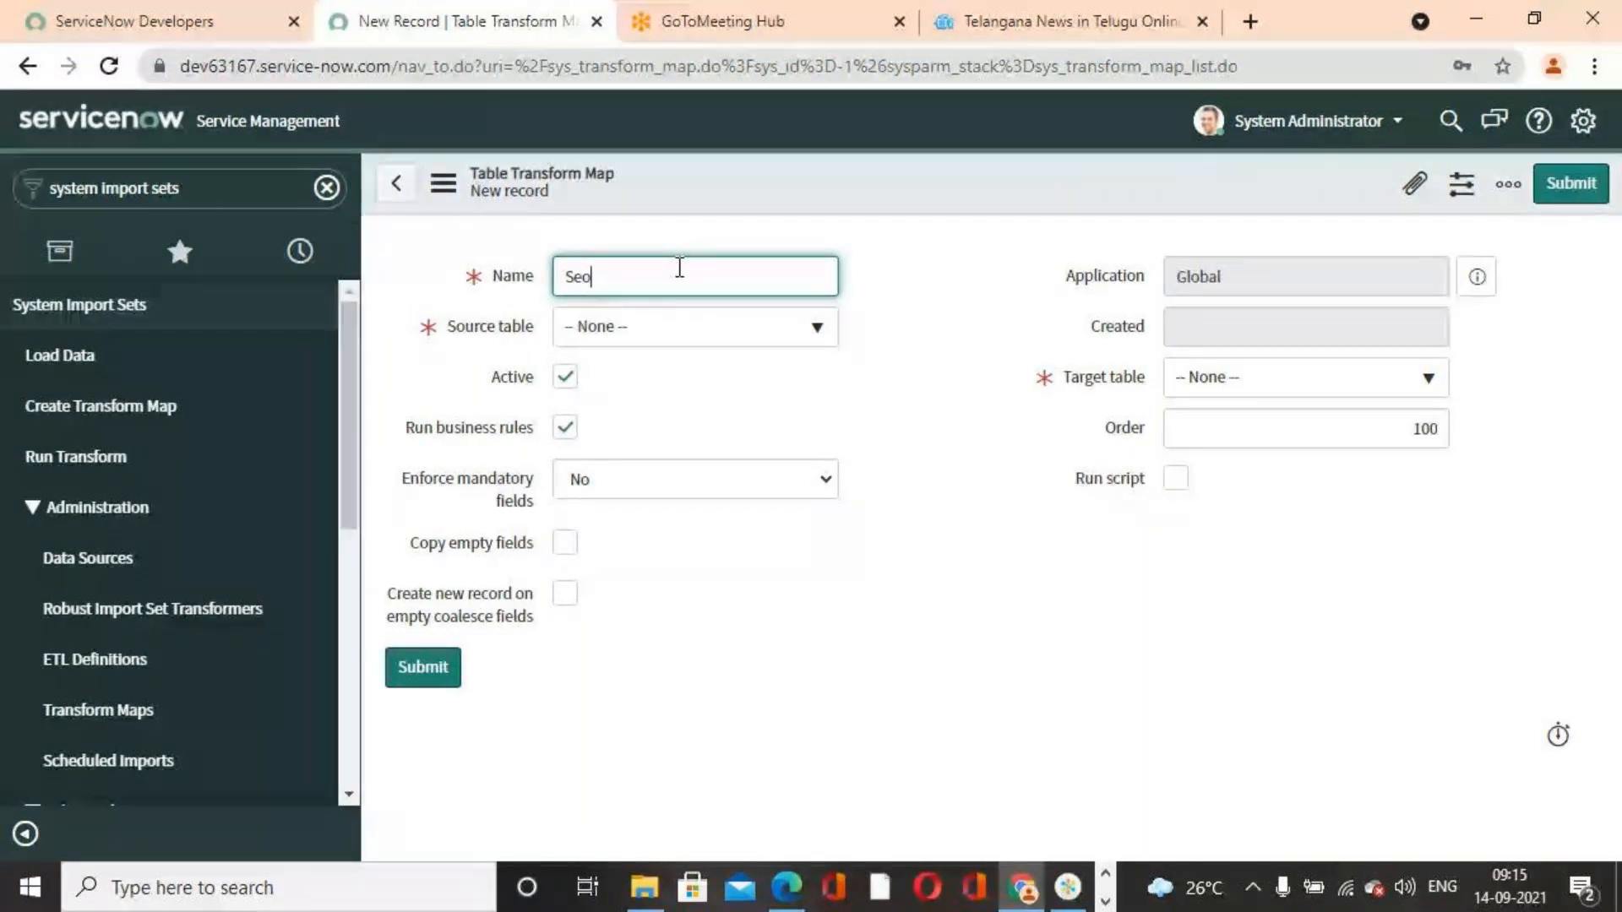
text(p )
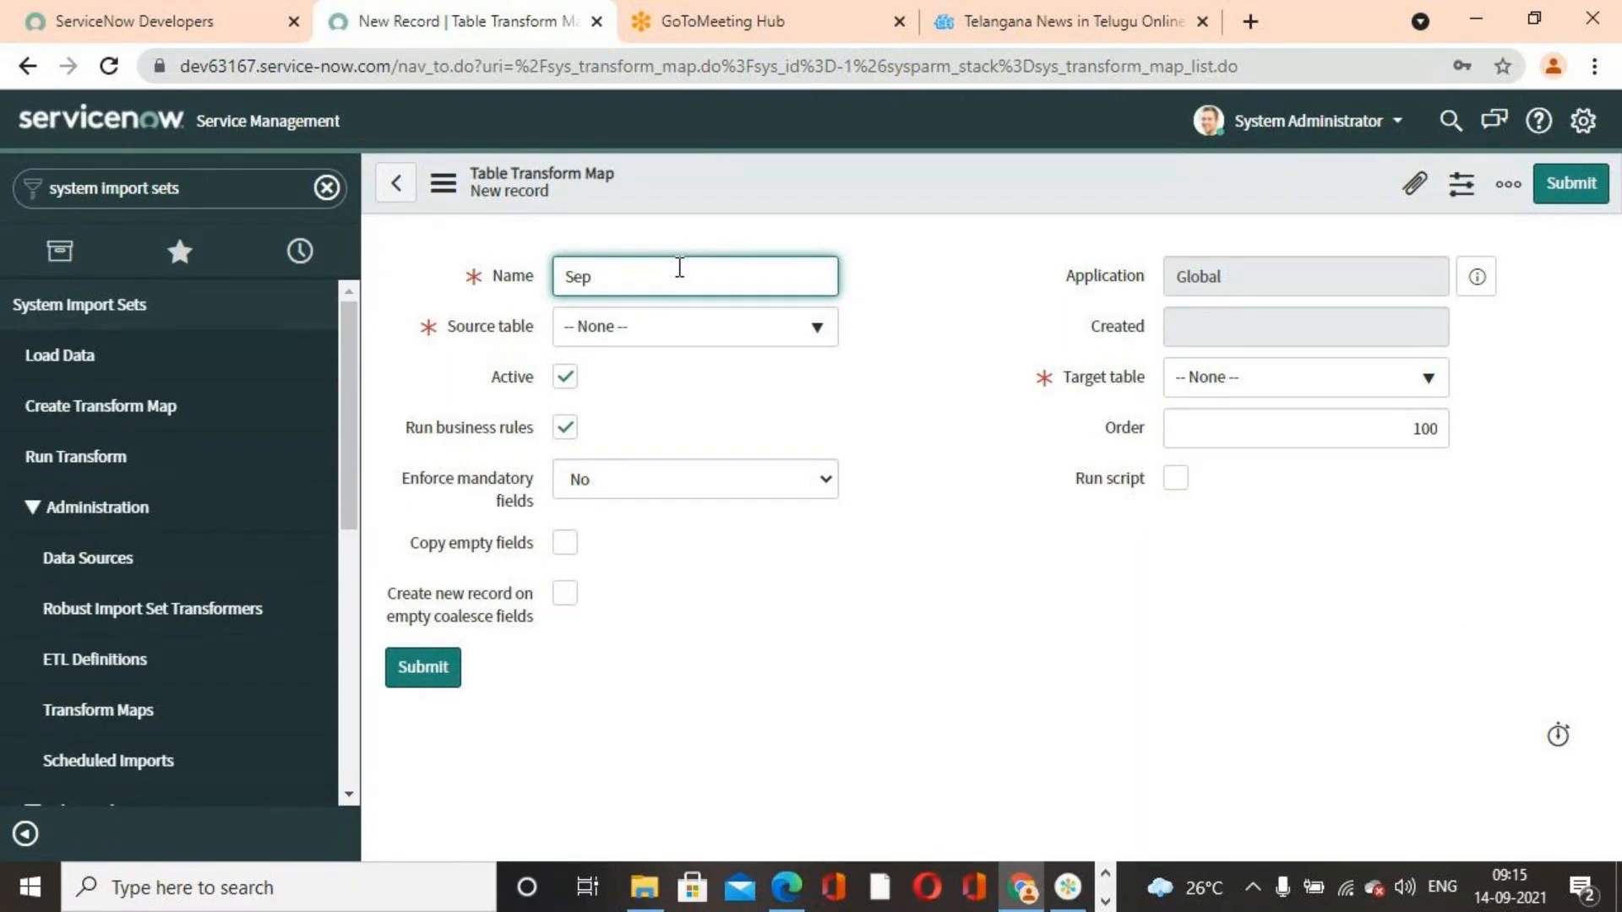
text(Y)
key(BackSpace)
text(Transform Map 2021)
Set the source table to Sep Import Sets 2021 and the target table to User [sys_user]
click(829, 335)
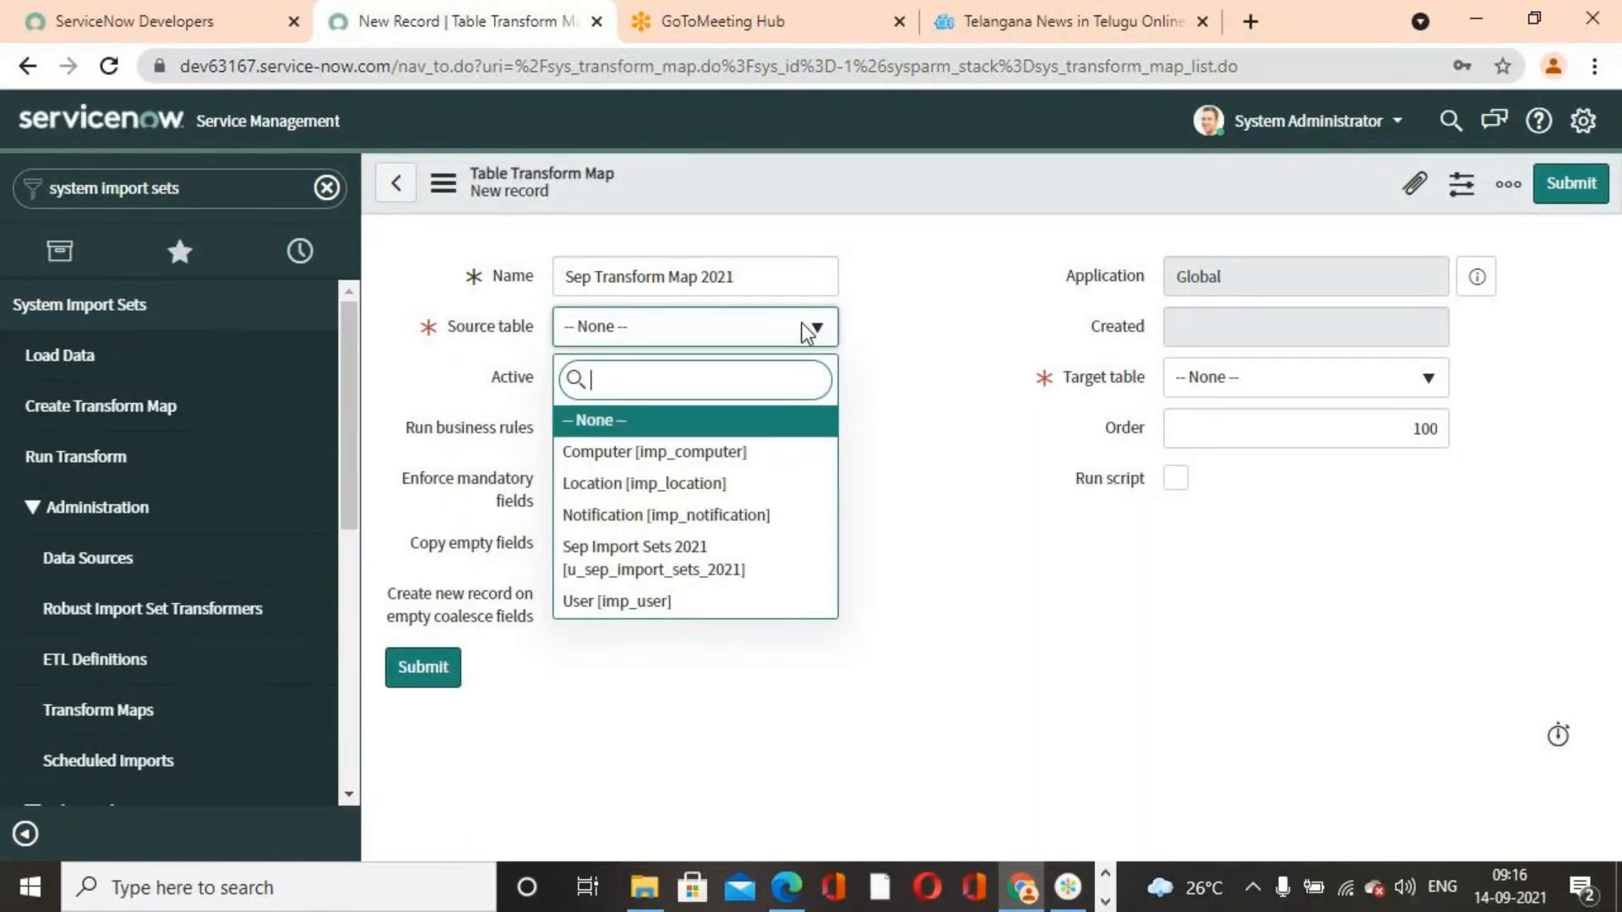
click(659, 565)
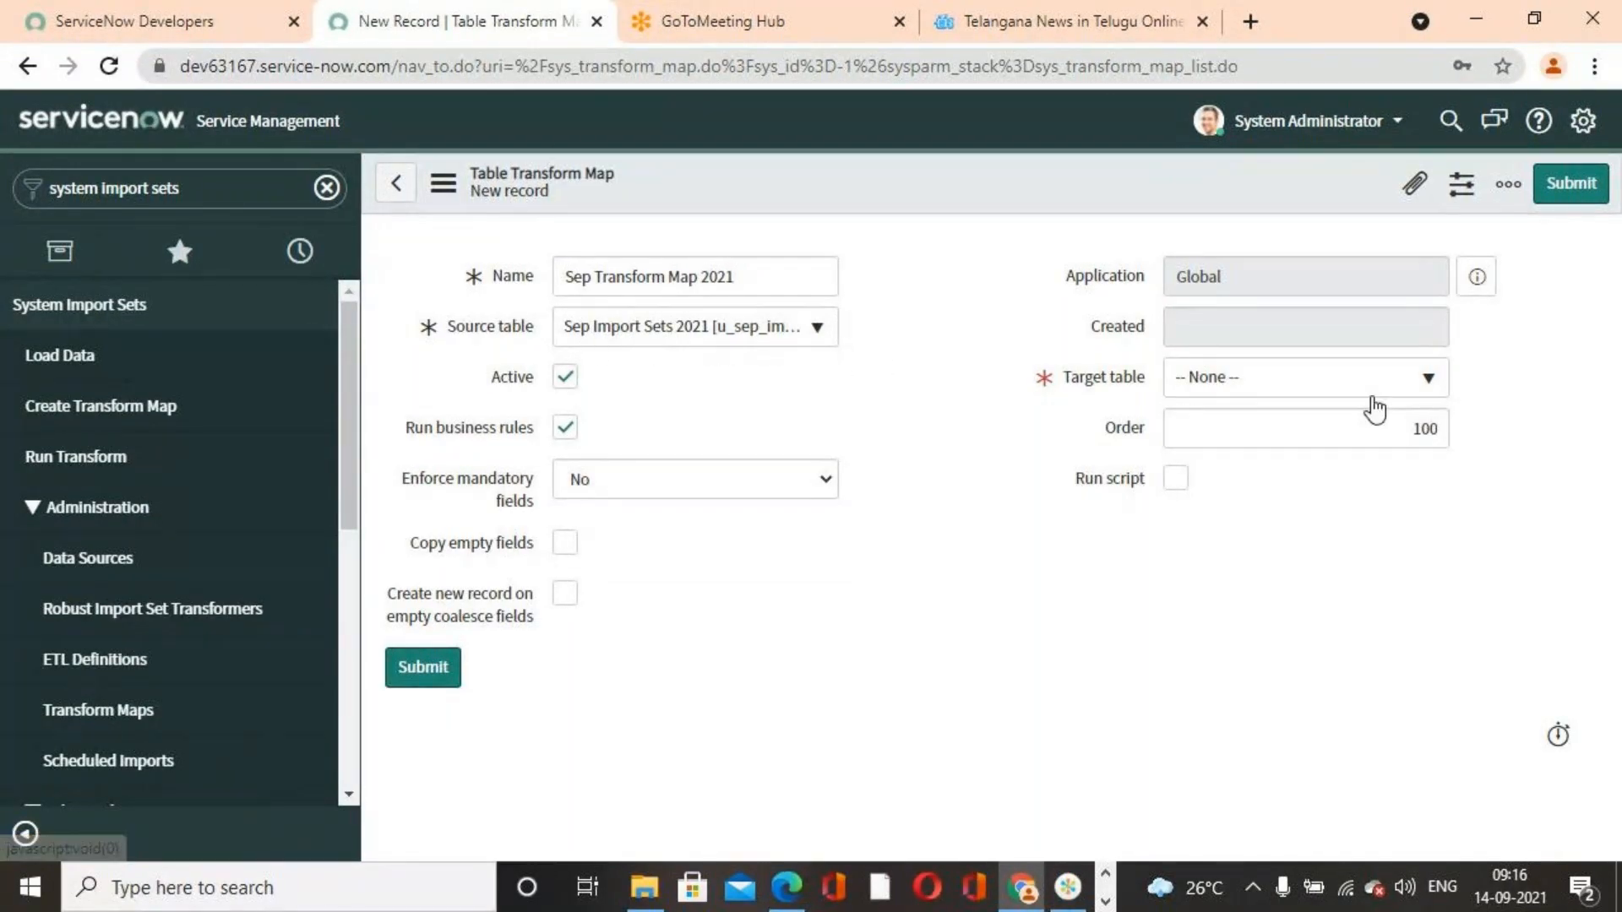
click(1424, 381)
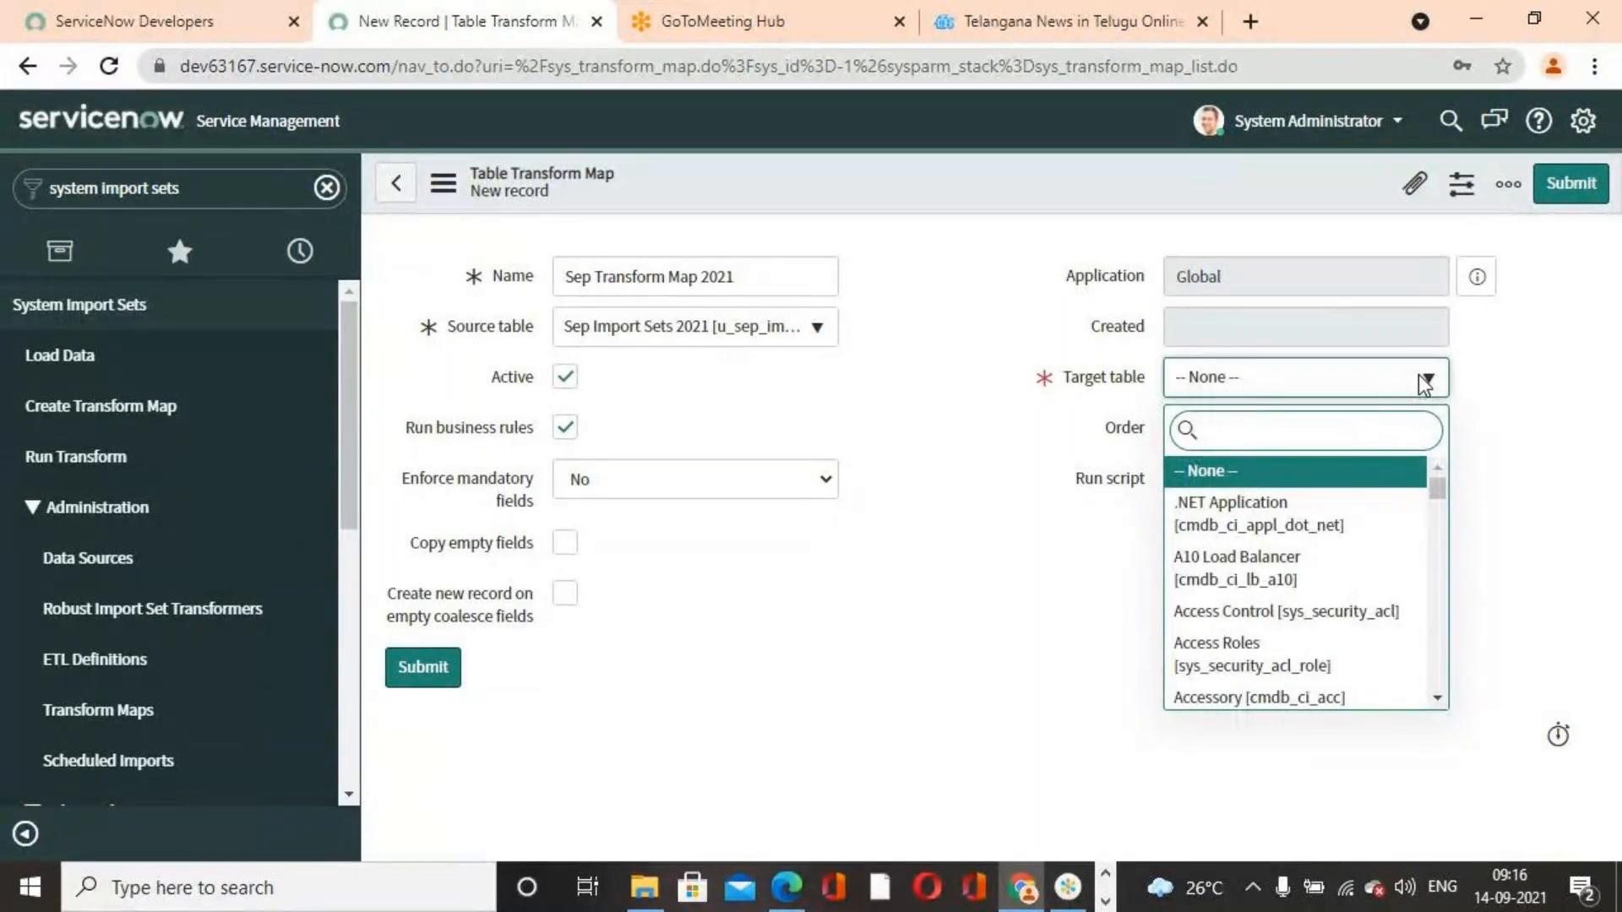
text(sys_user)
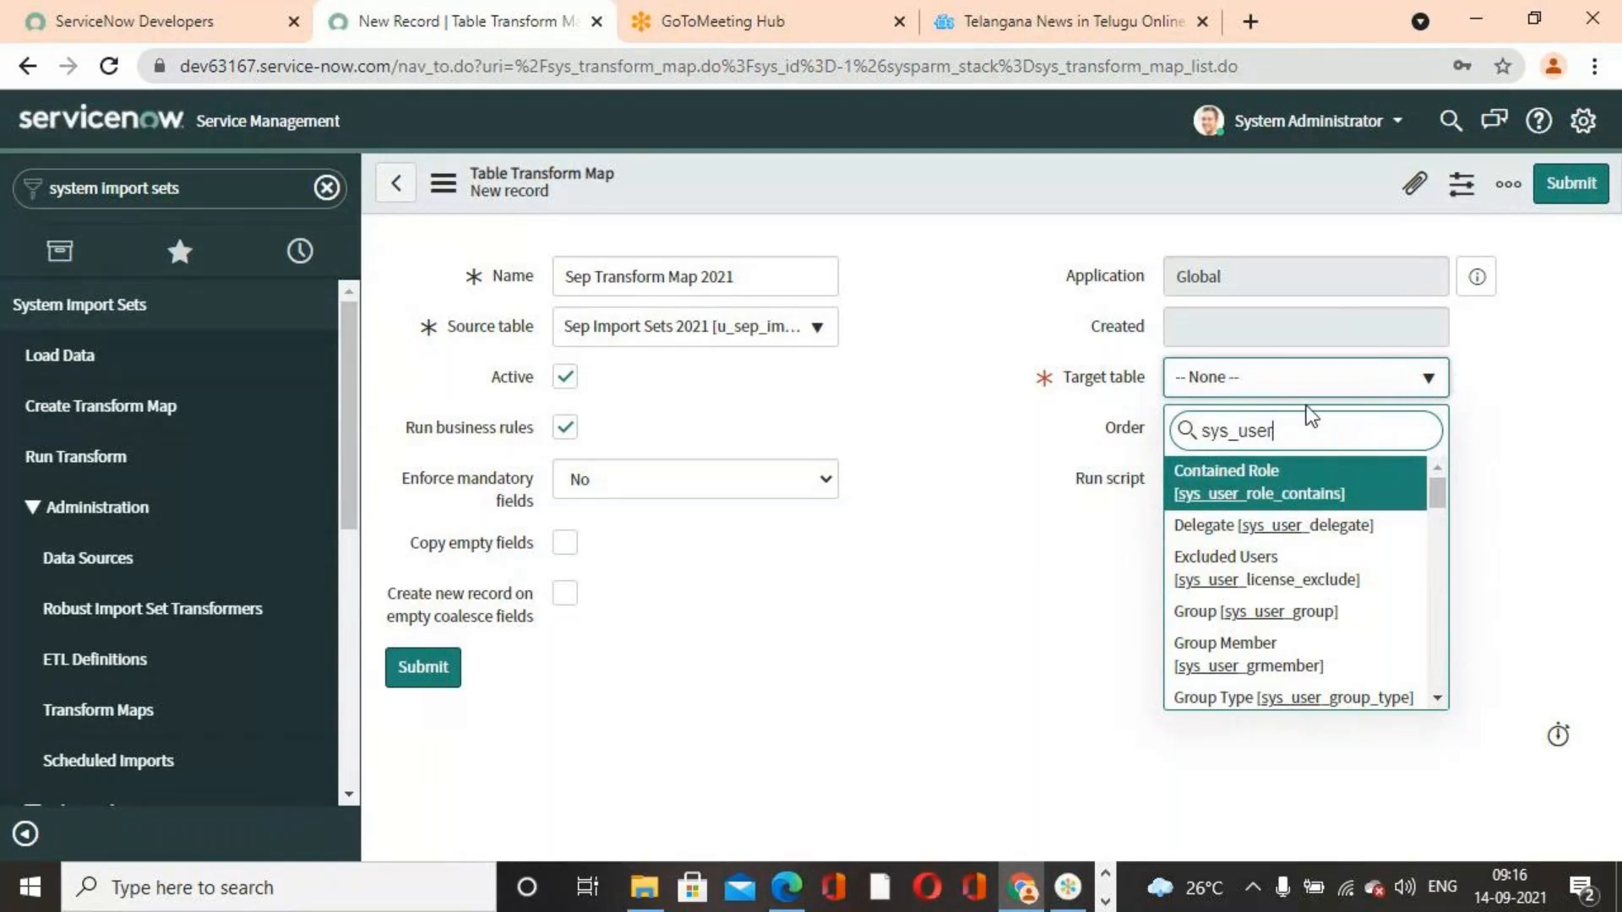
scroll(1352, 579, down, 15)
scroll(1351, 582, down, 3)
scroll(1352, 581, up, 5)
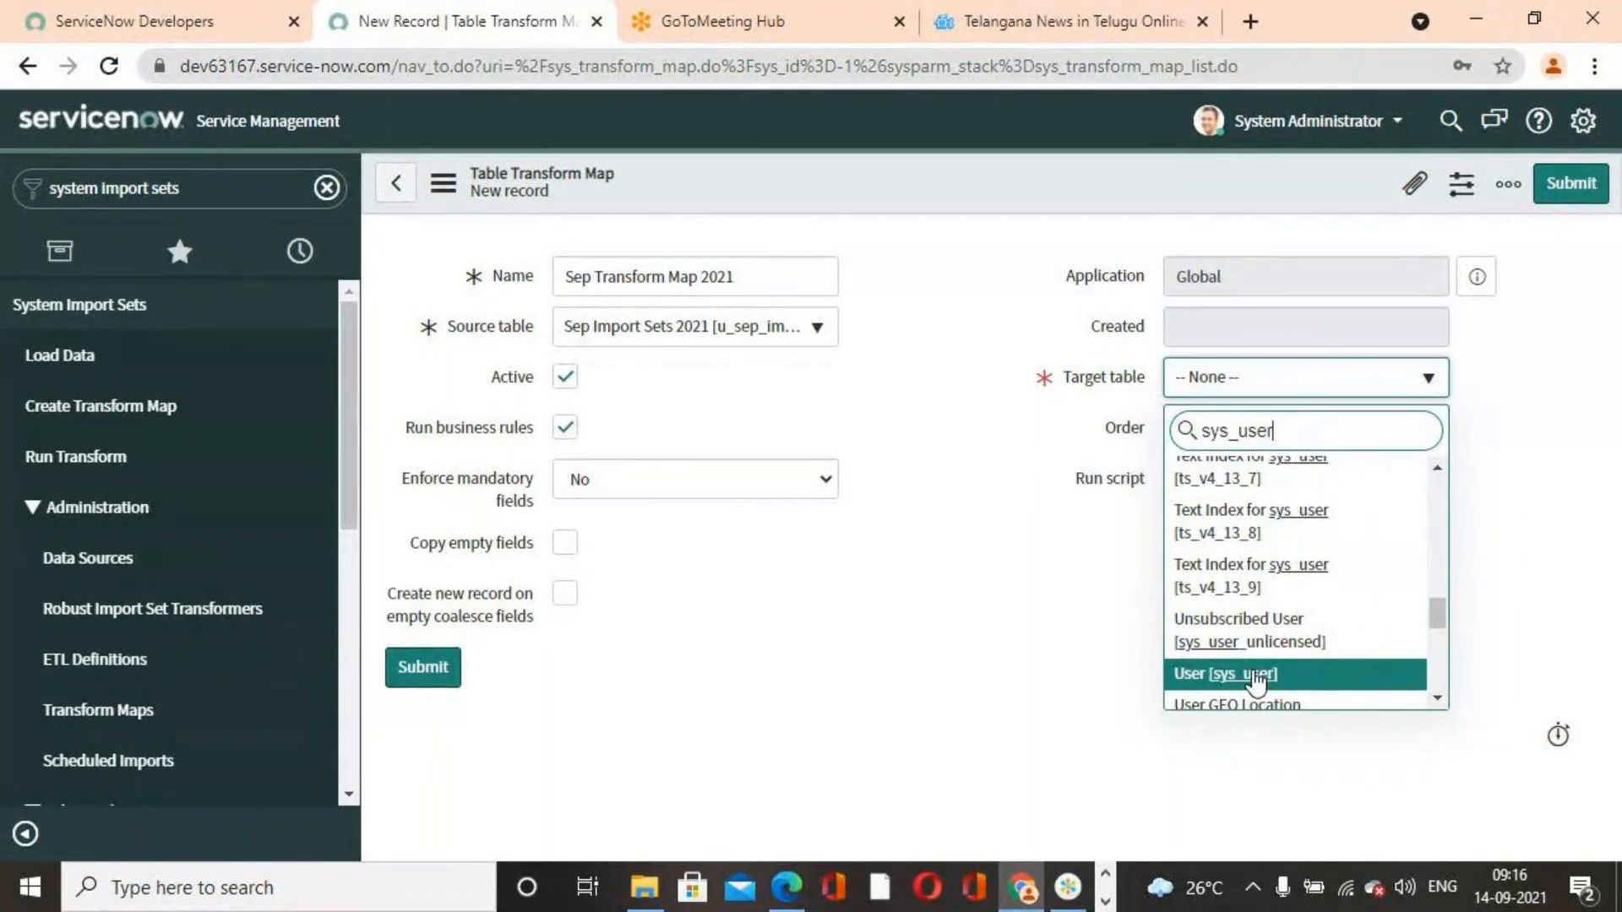
click(1257, 675)
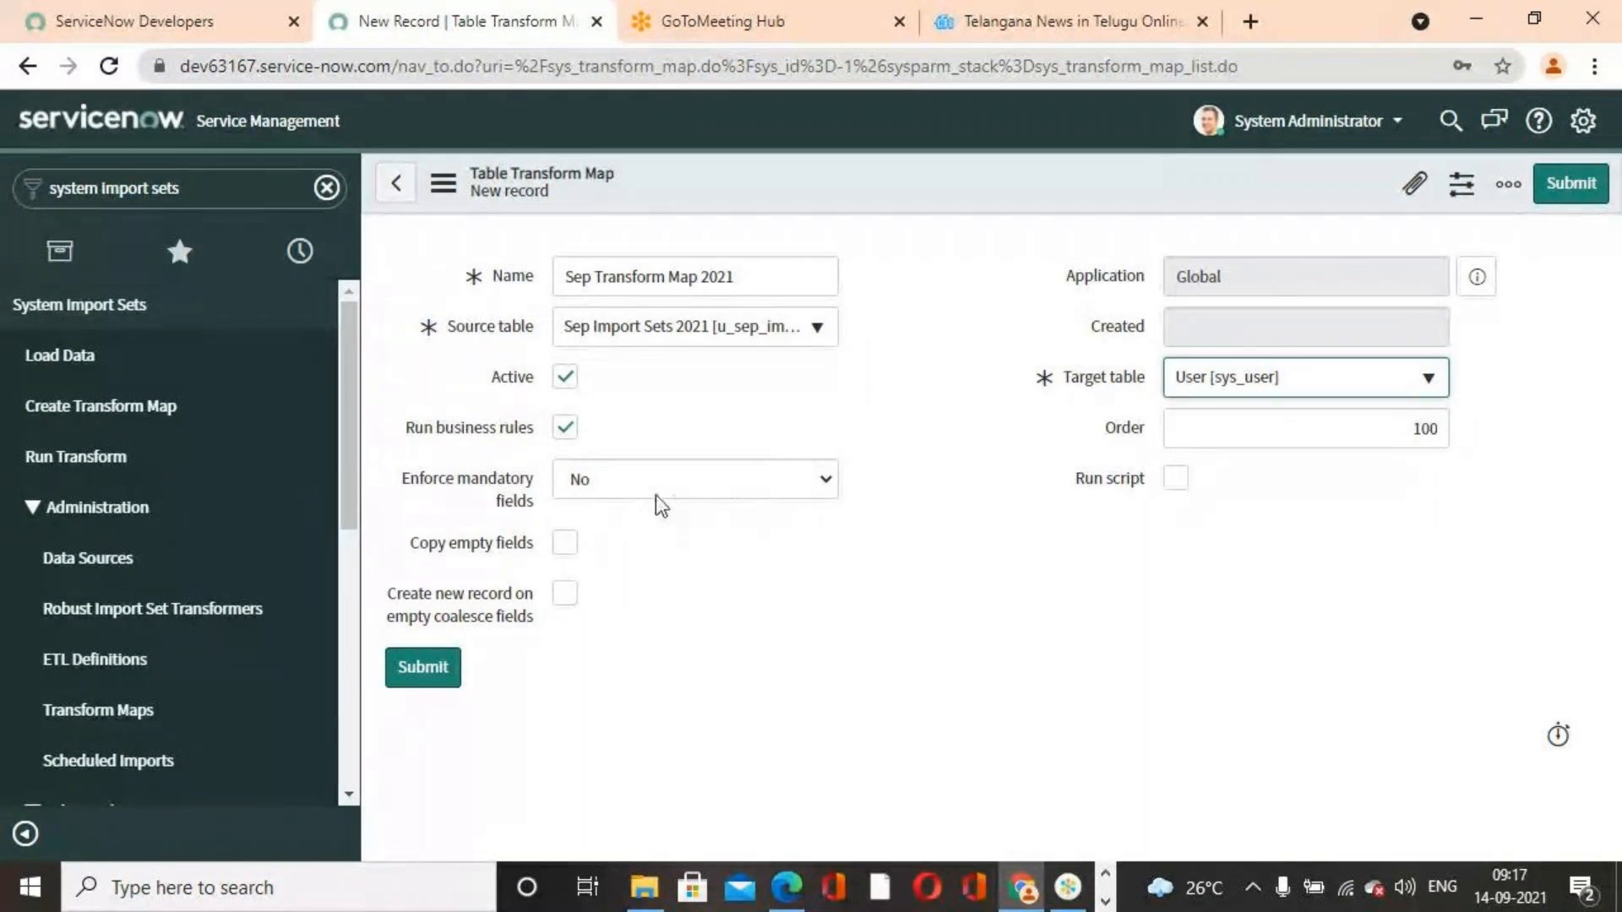
click(691, 498)
click(618, 566)
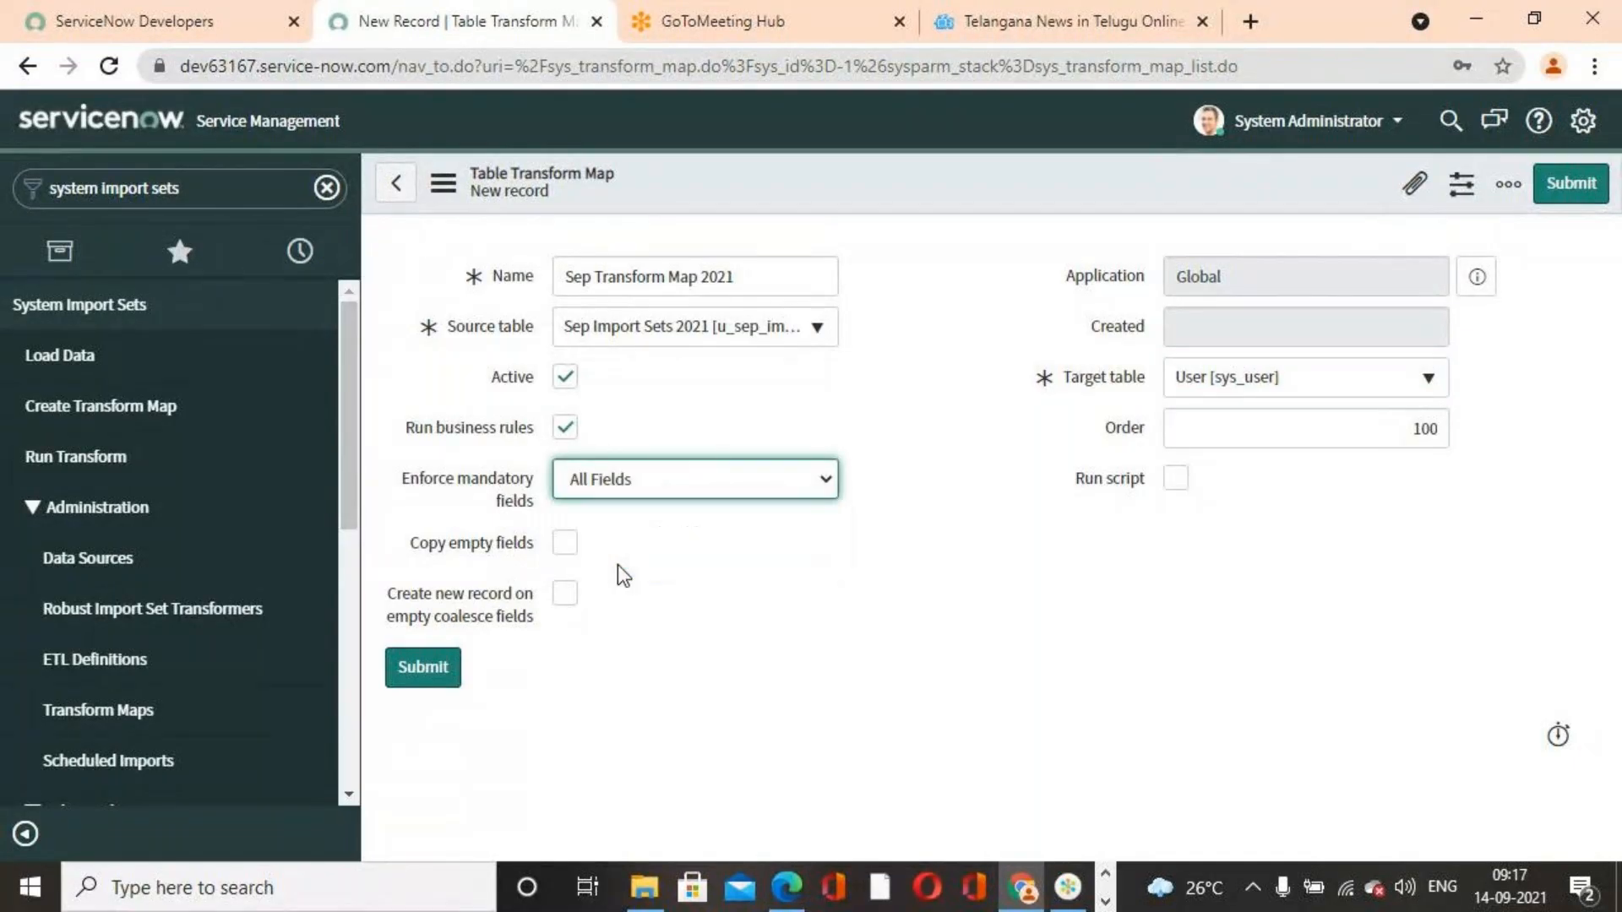
click(774, 482)
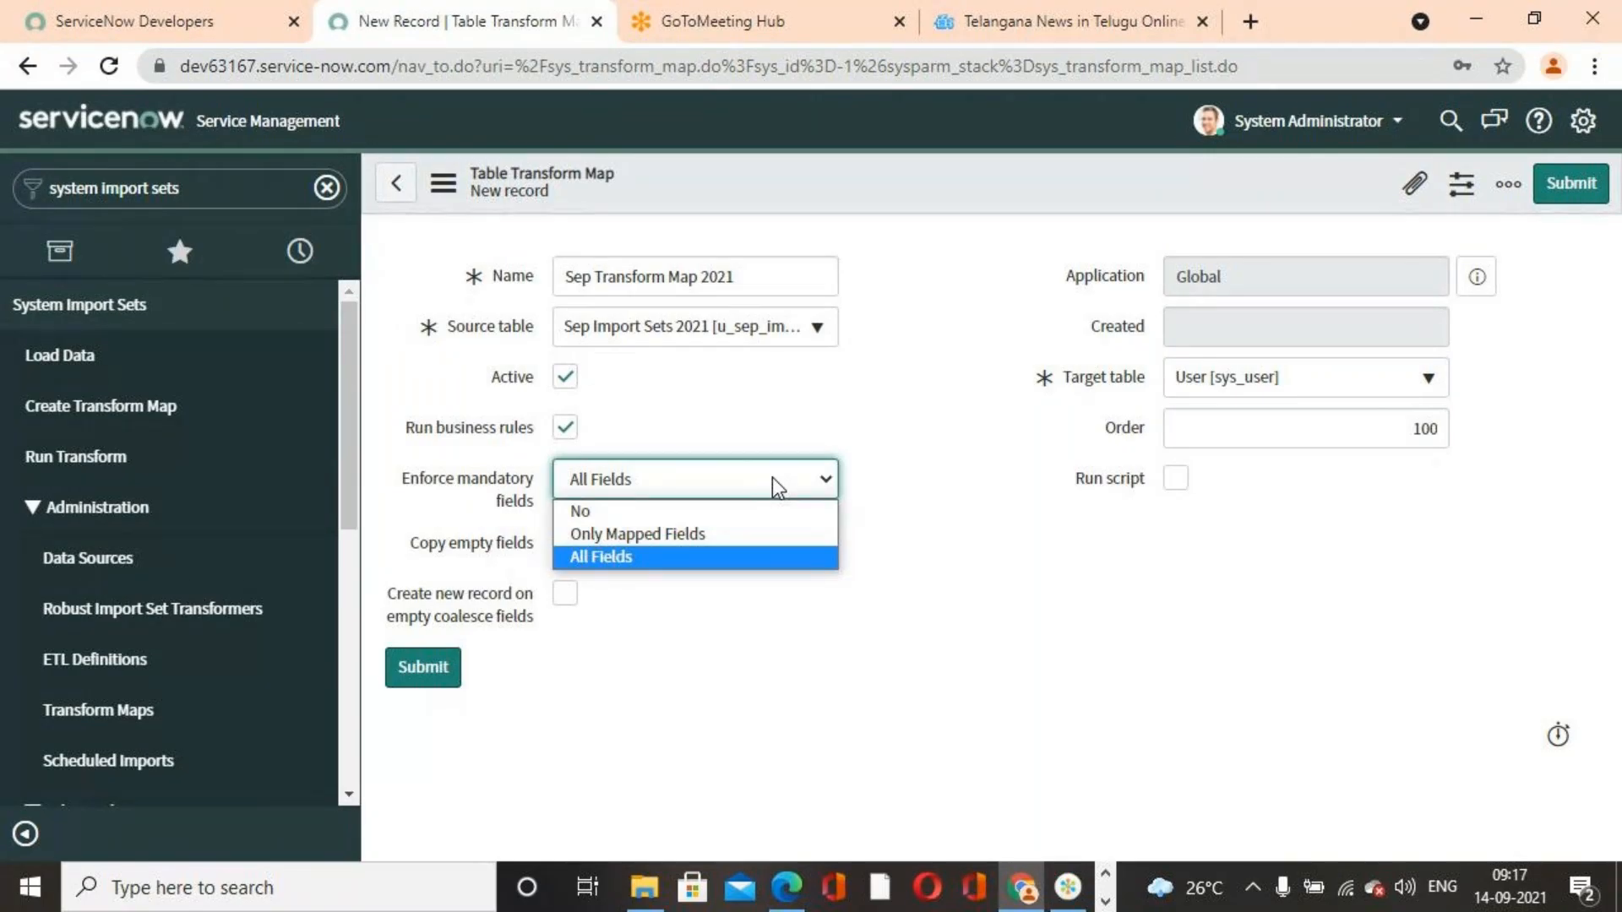
click(707, 536)
click(688, 497)
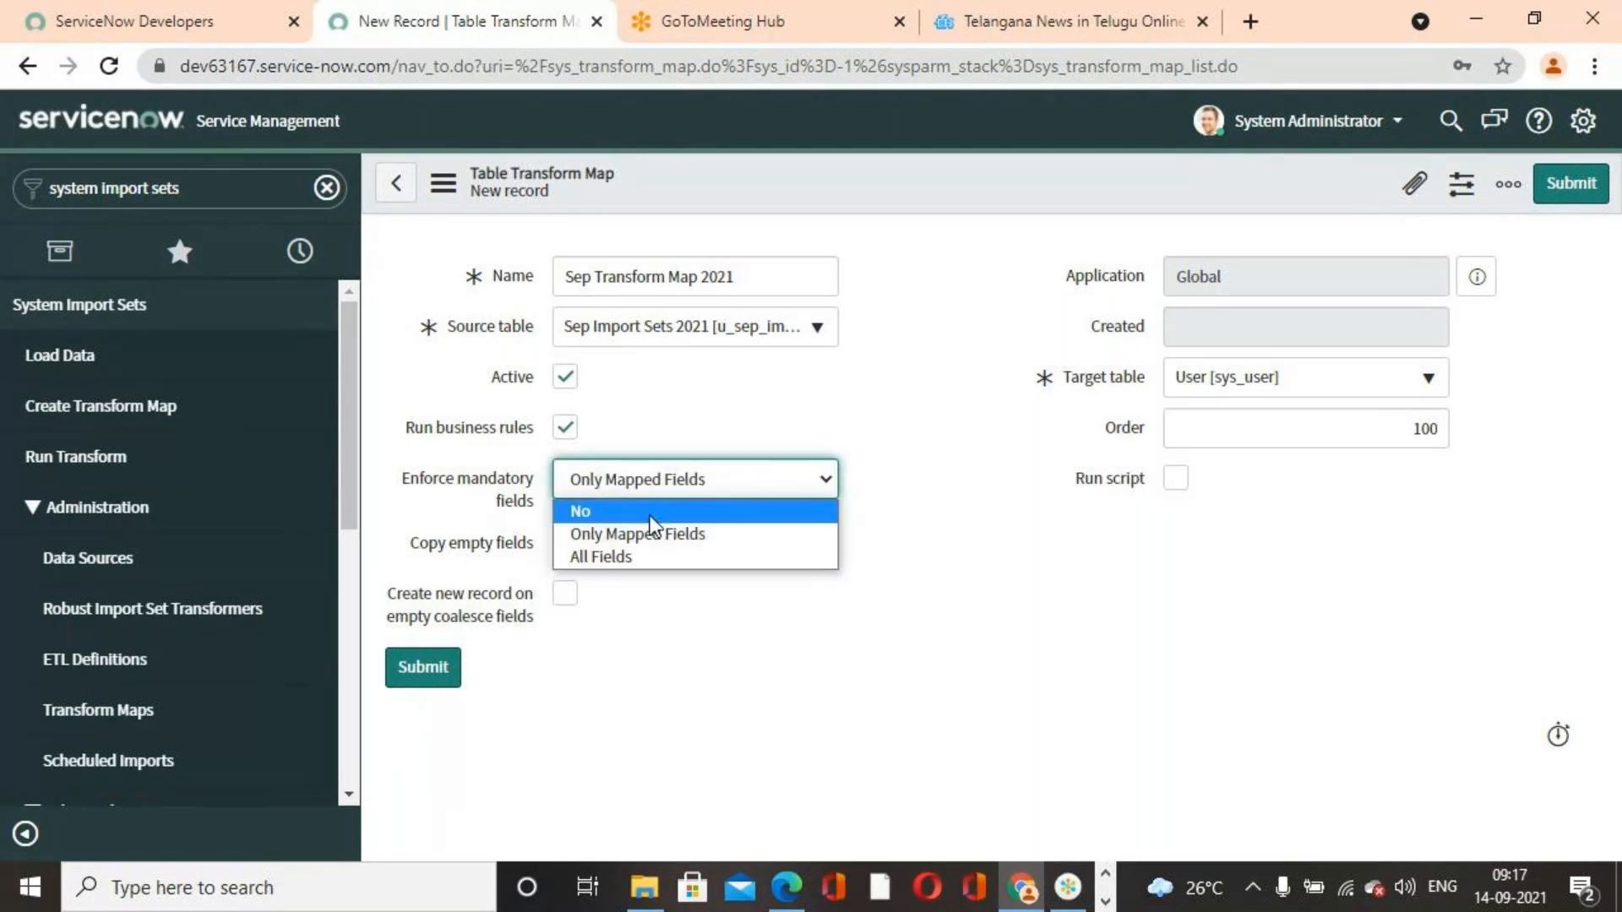
click(653, 512)
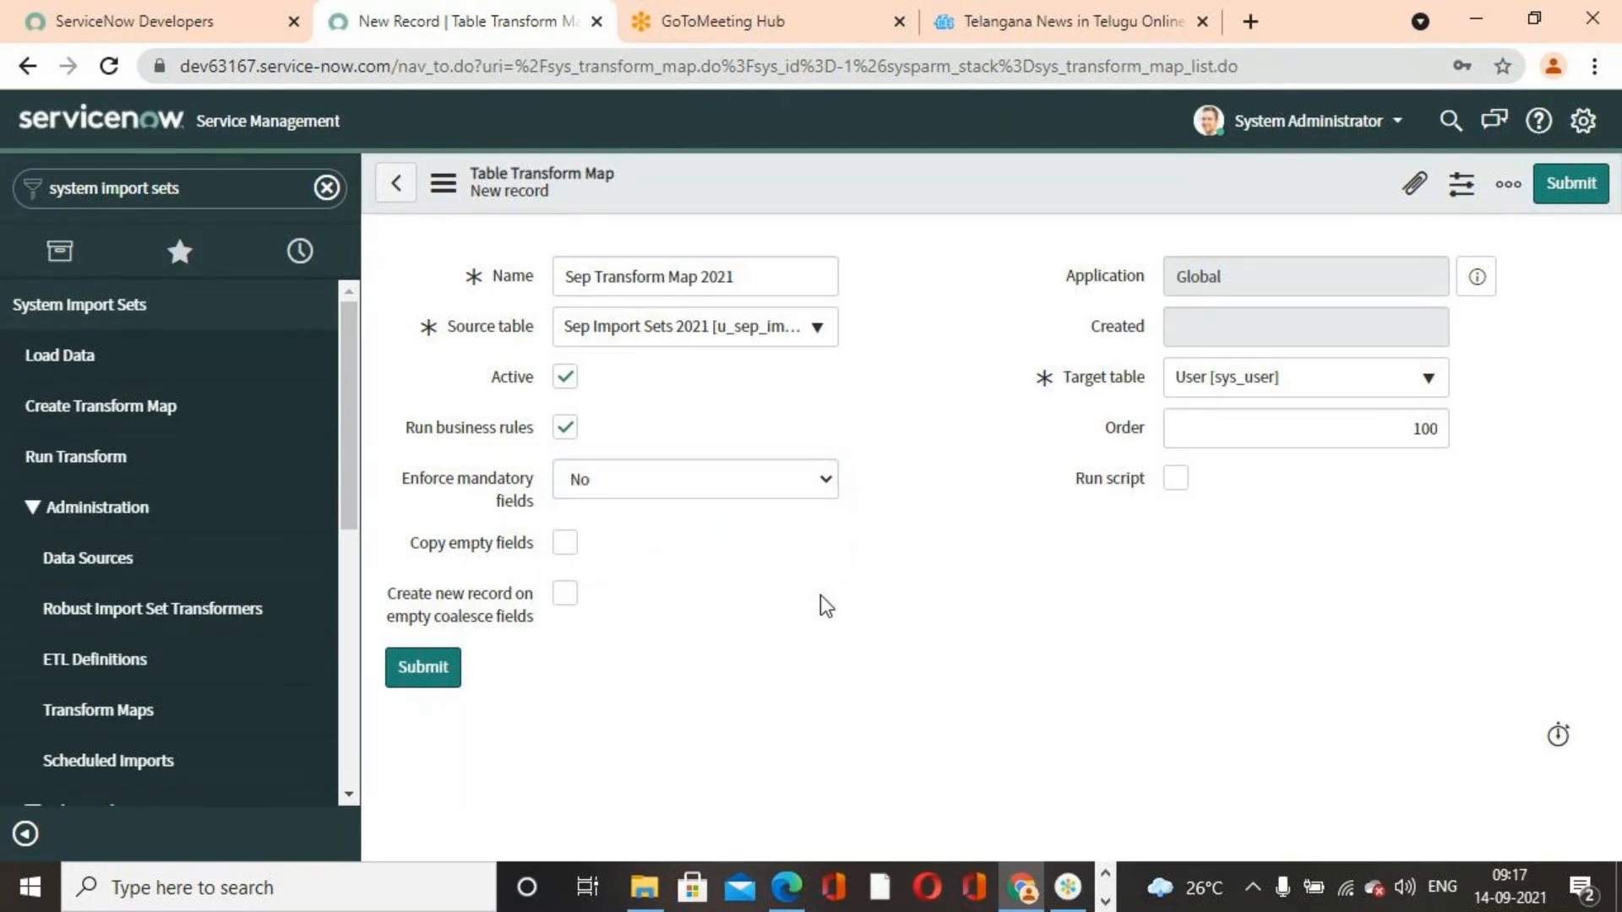
Save the transform map and auto-map its matching fields
right_click(1097, 177)
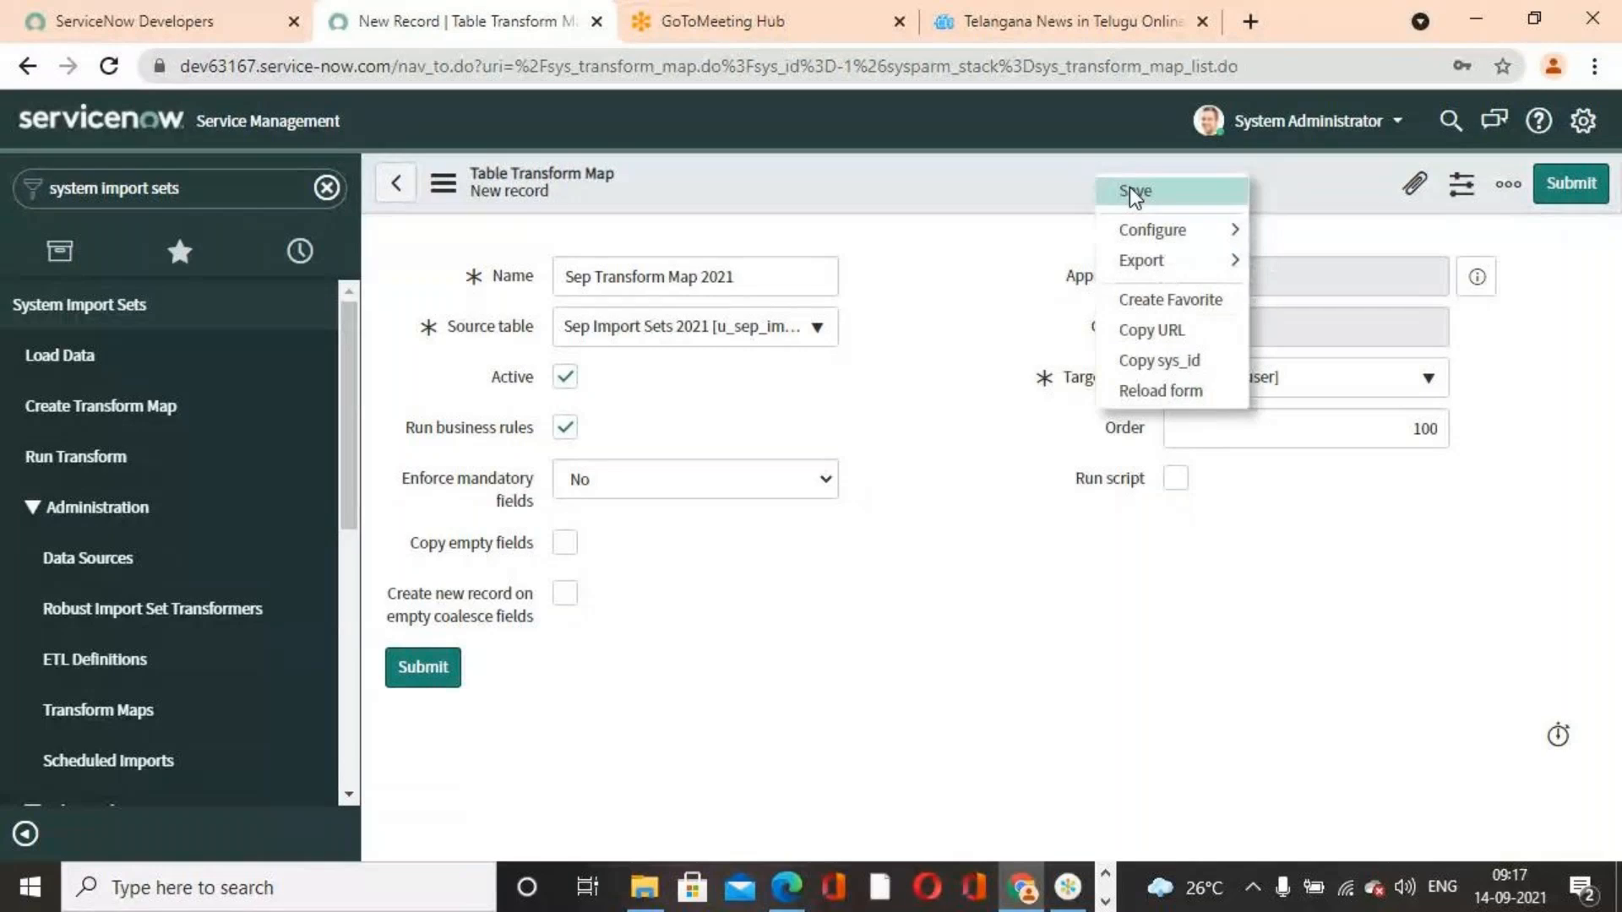
click(1134, 190)
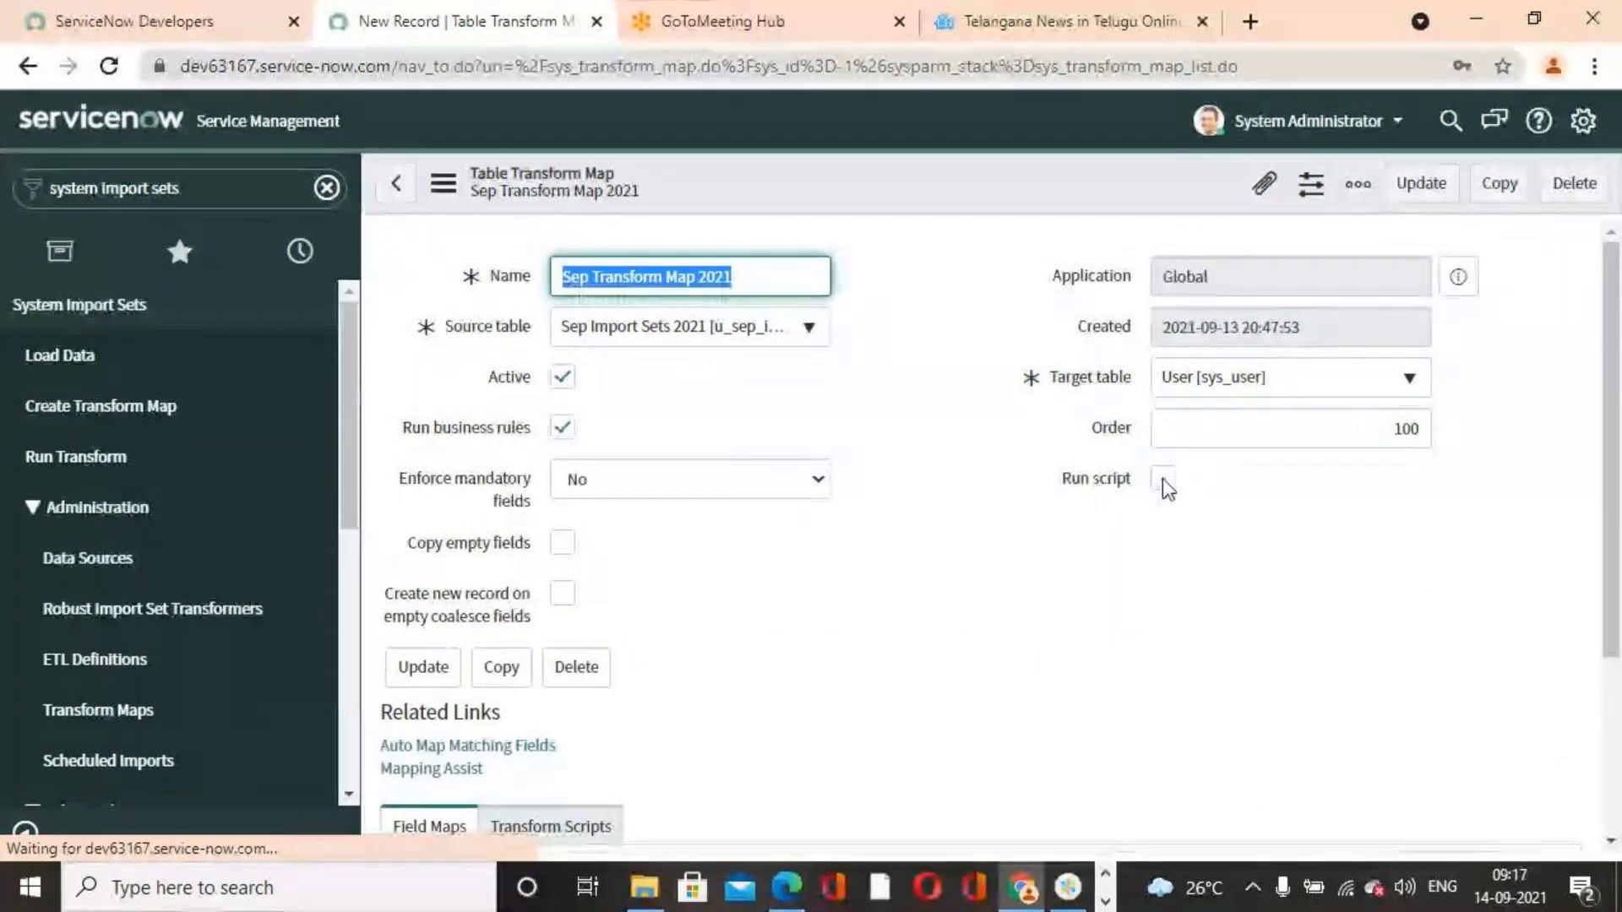
scroll(1168, 597, down, 3)
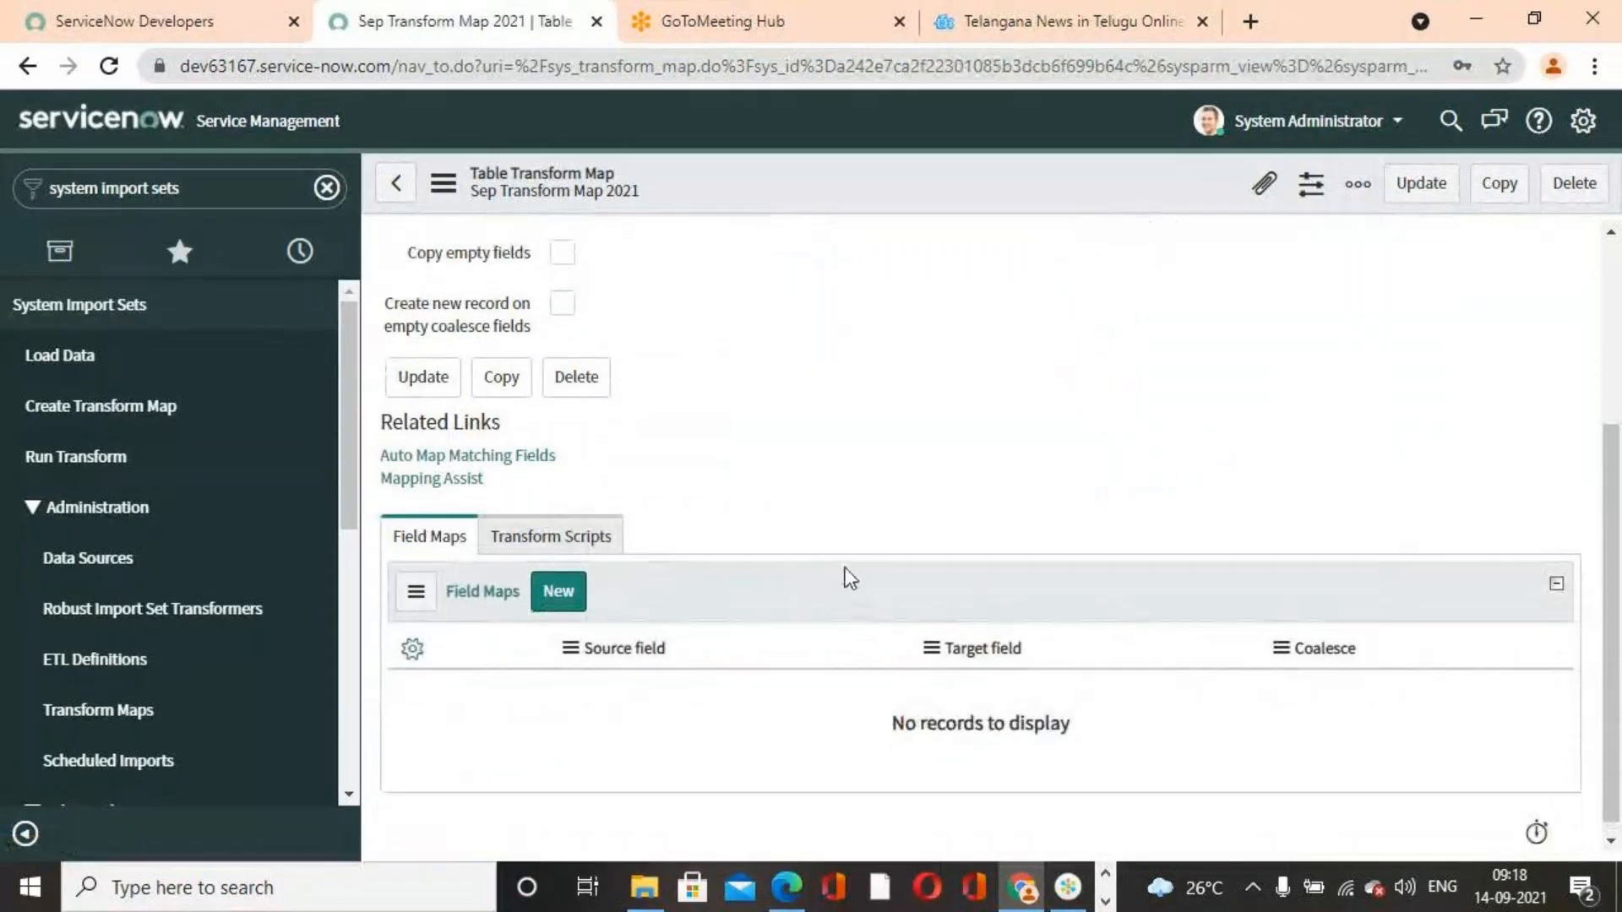
click(475, 442)
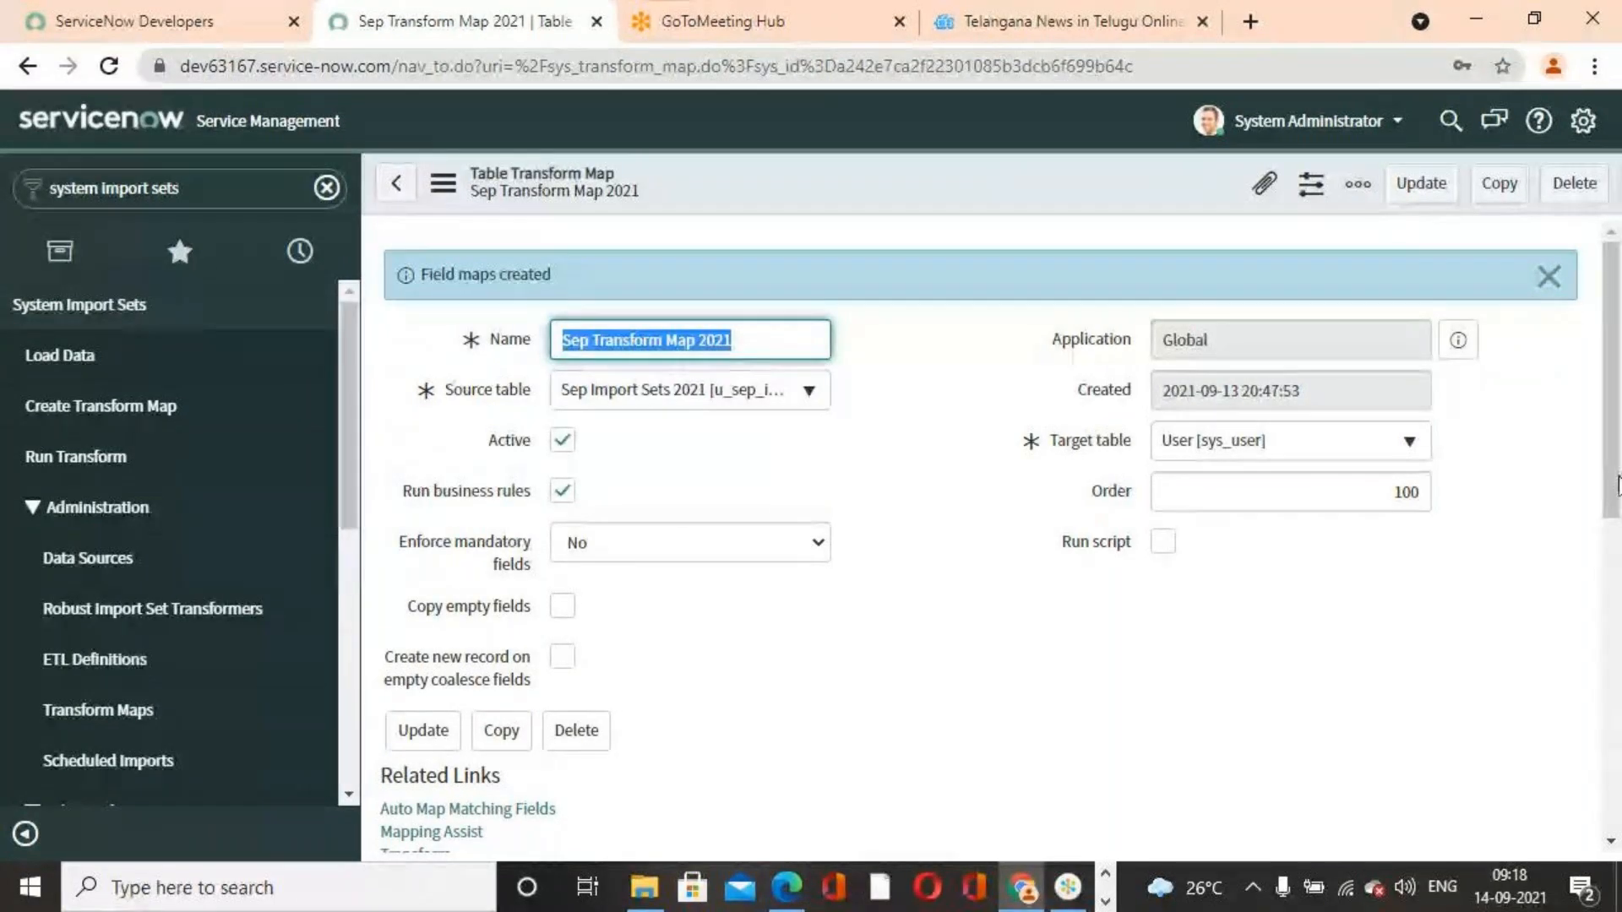
click(1548, 277)
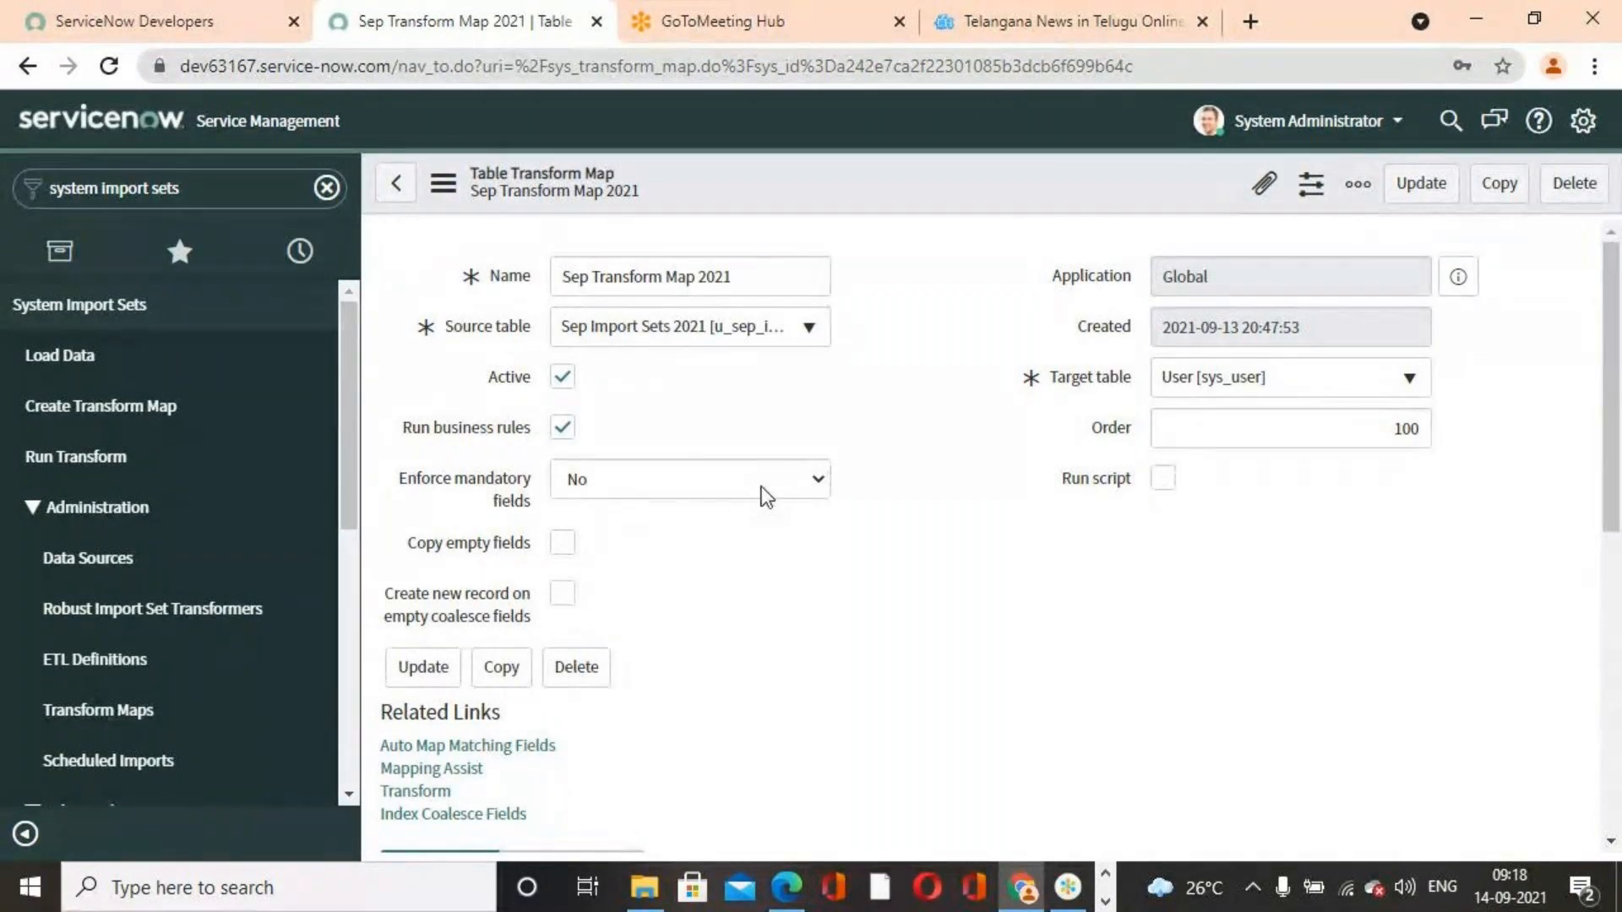
Review the generated field maps between source and target fields
scroll(883, 612, down, 1)
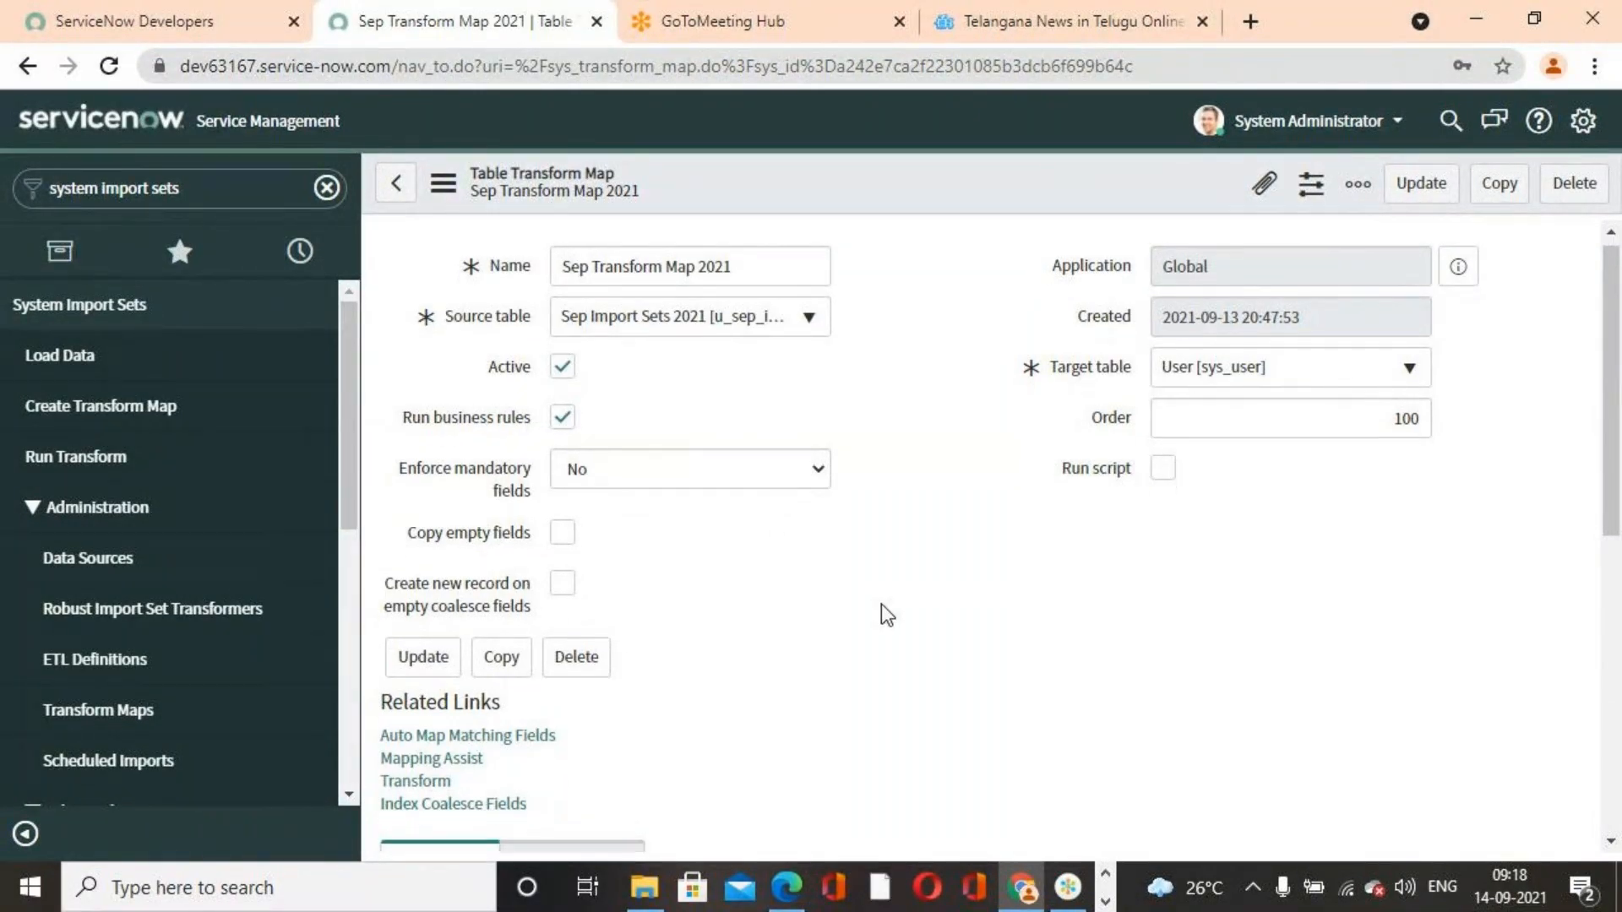
scroll(883, 605, down, 6)
scroll(641, 564, up, 3)
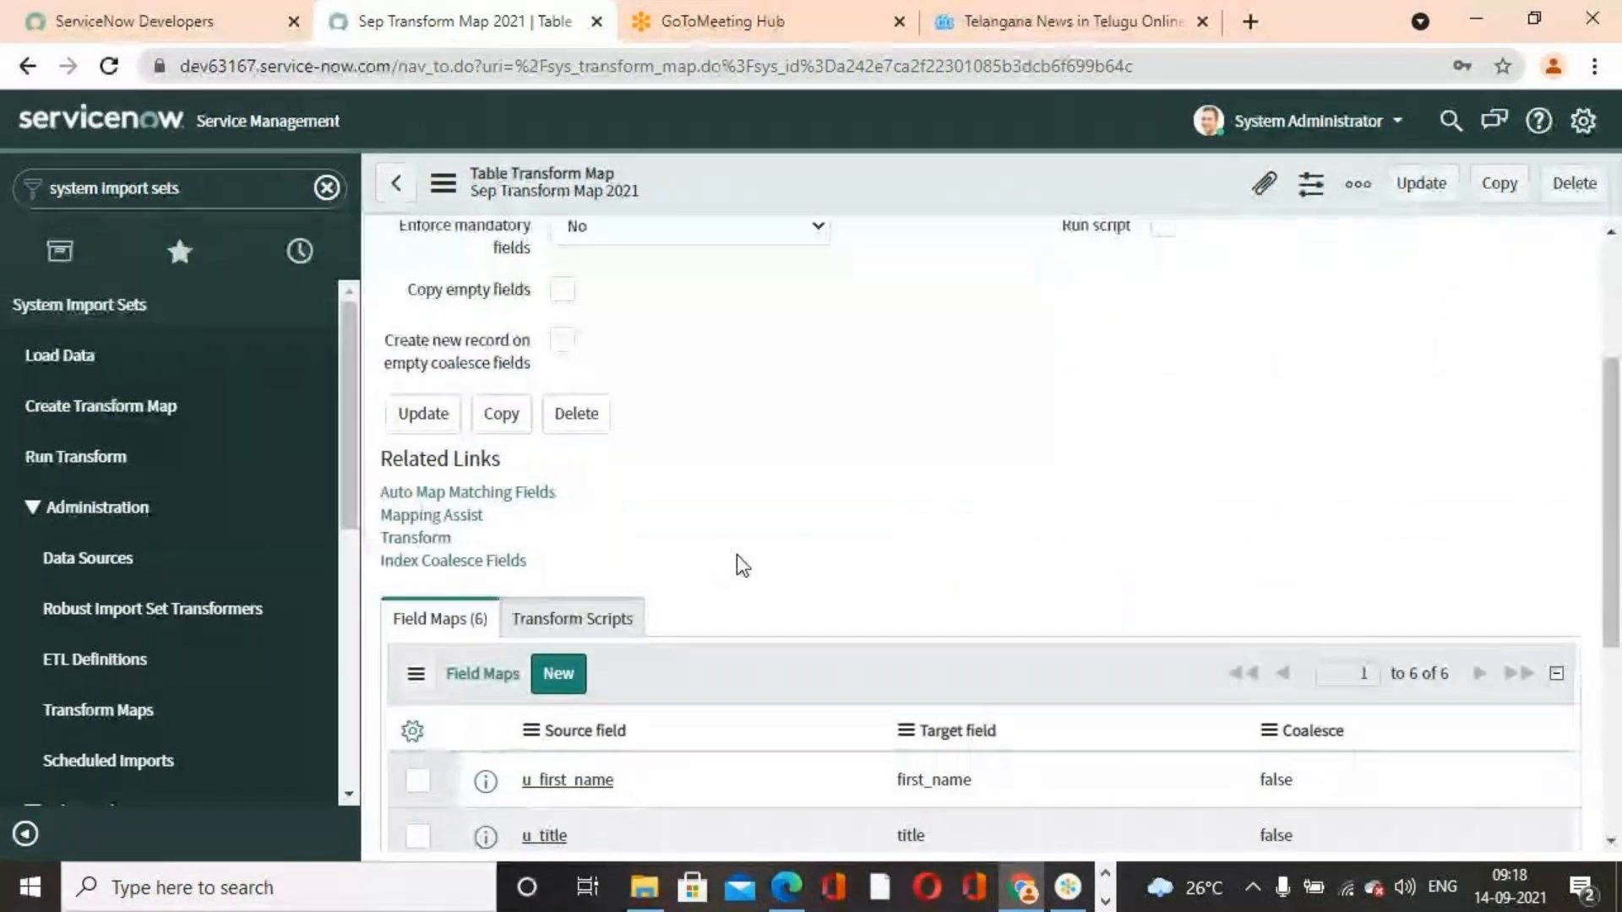
scroll(738, 563, down, 5)
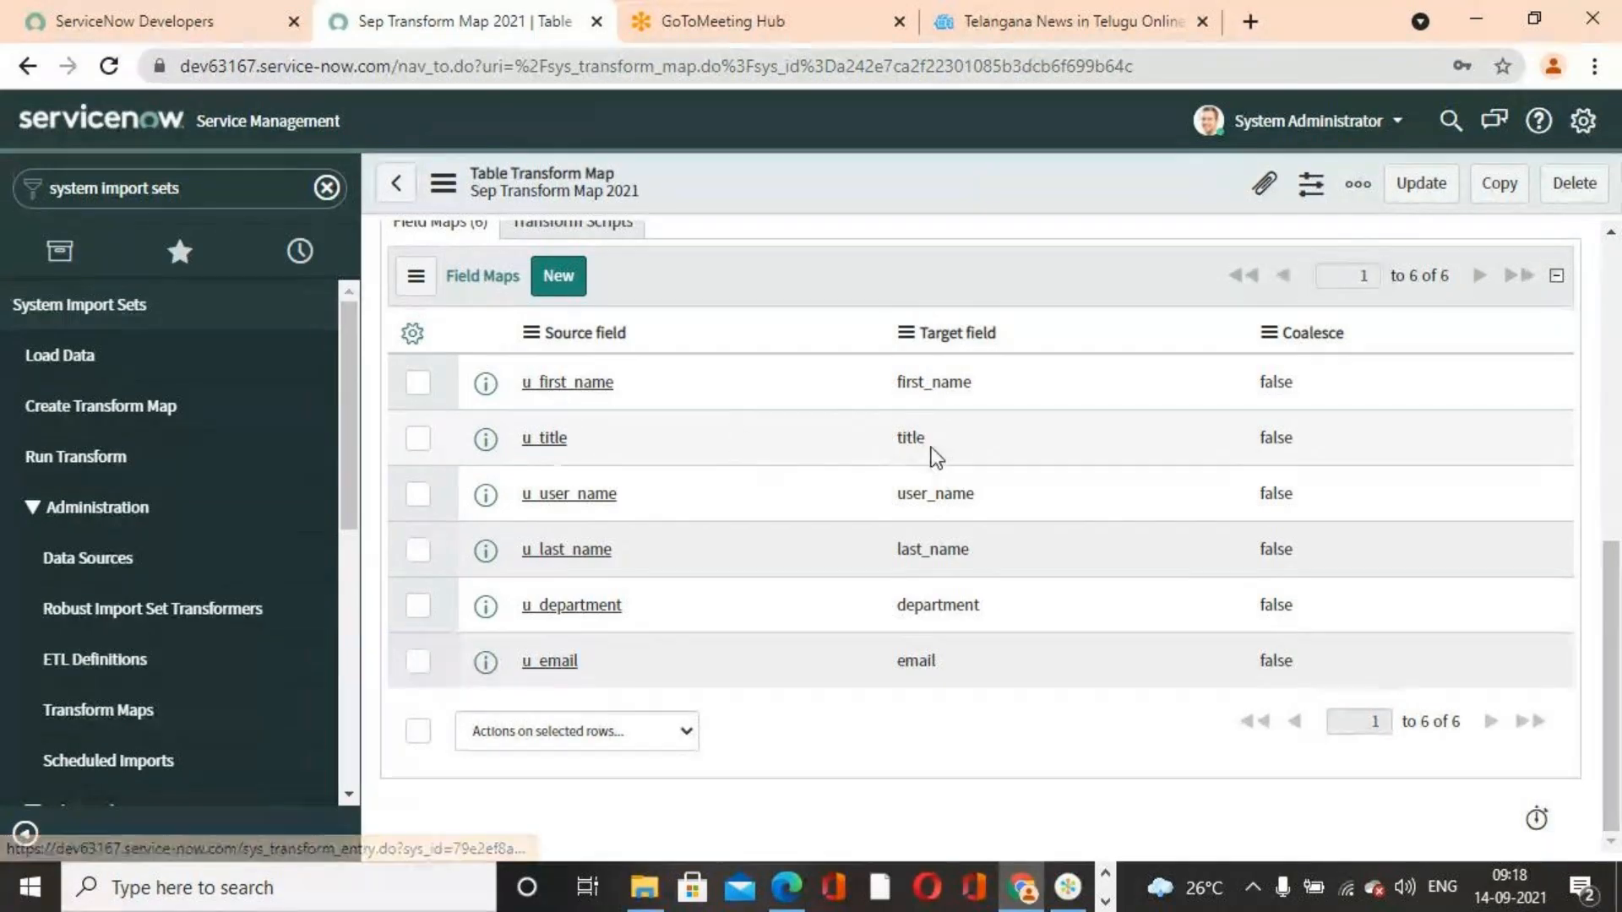
scroll(681, 571, up, 8)
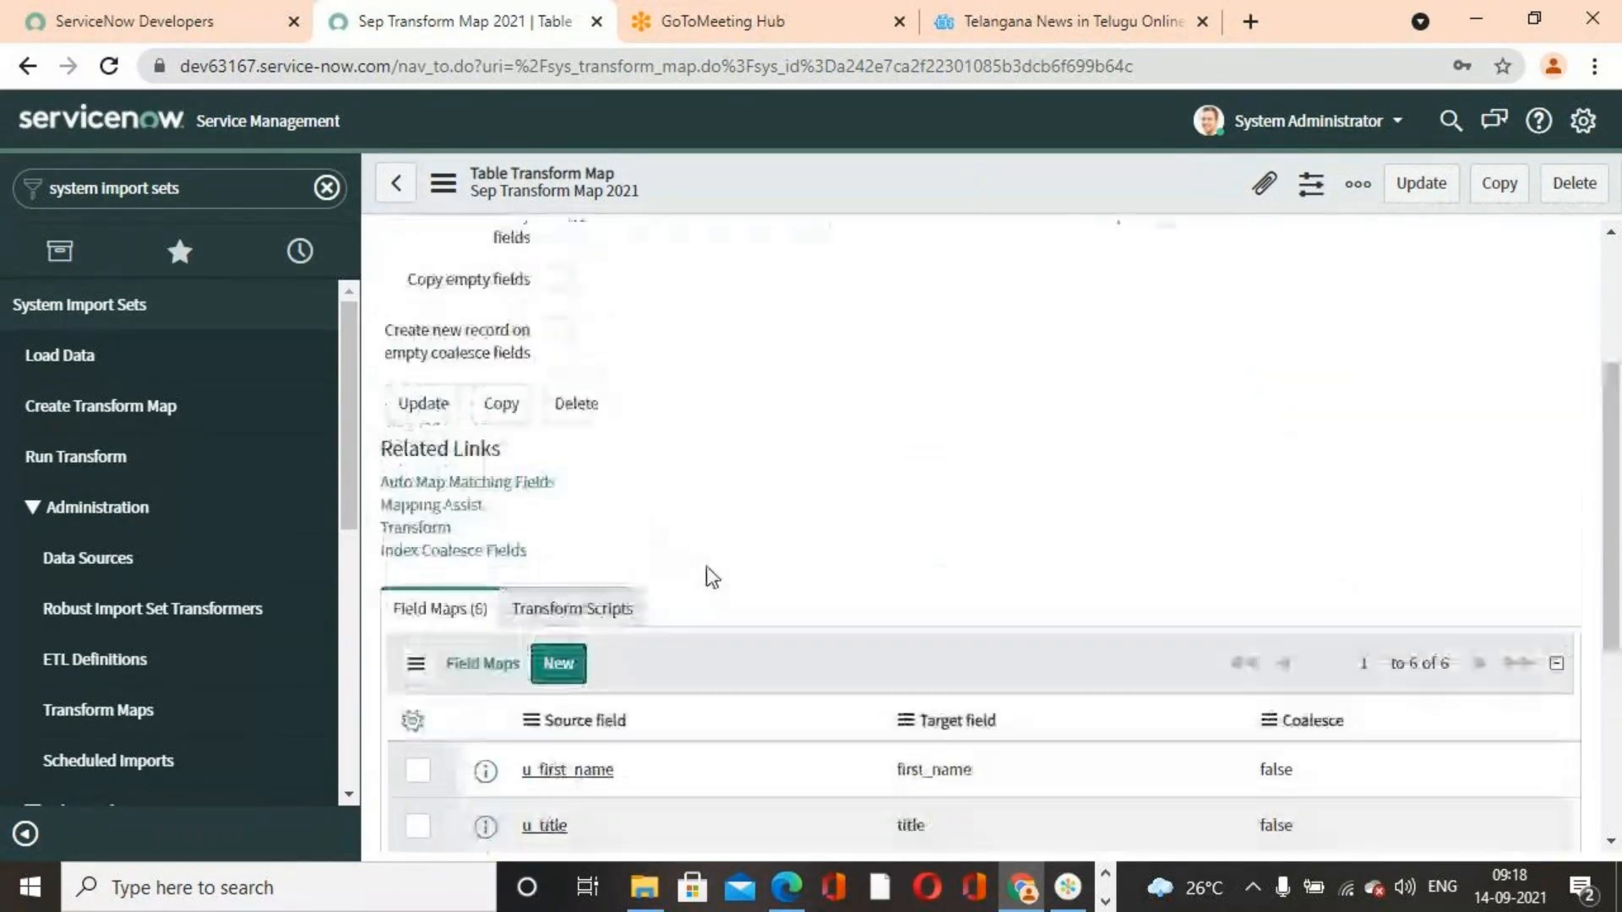
scroll(784, 551, down, 3)
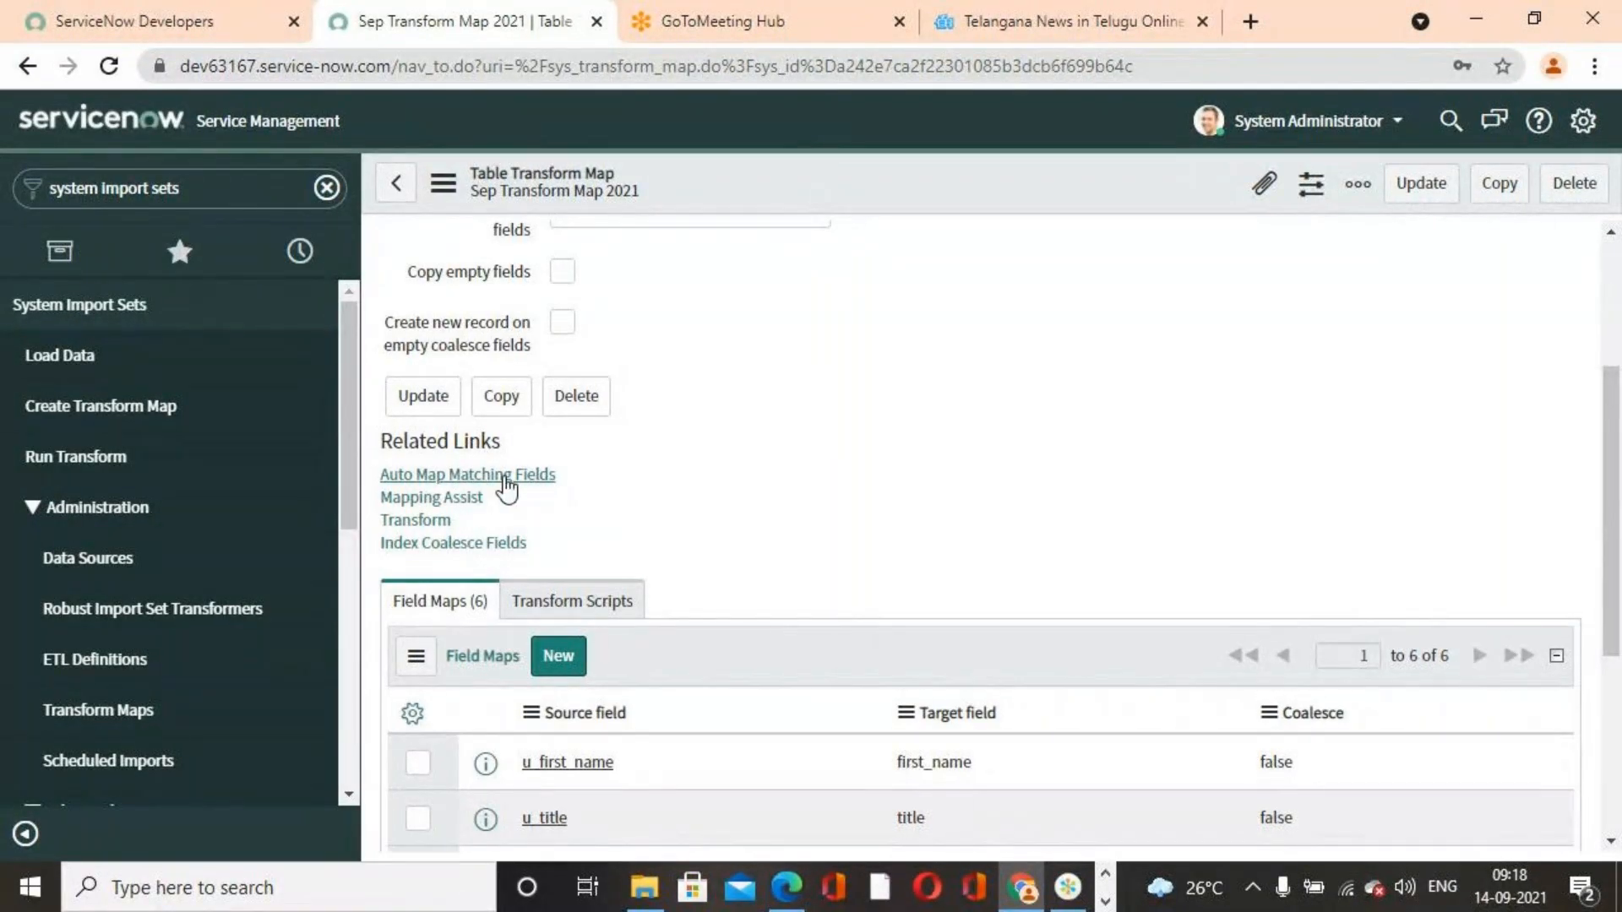
Open Mapping Assist and view the mapped fields in the data viewer
click(465, 500)
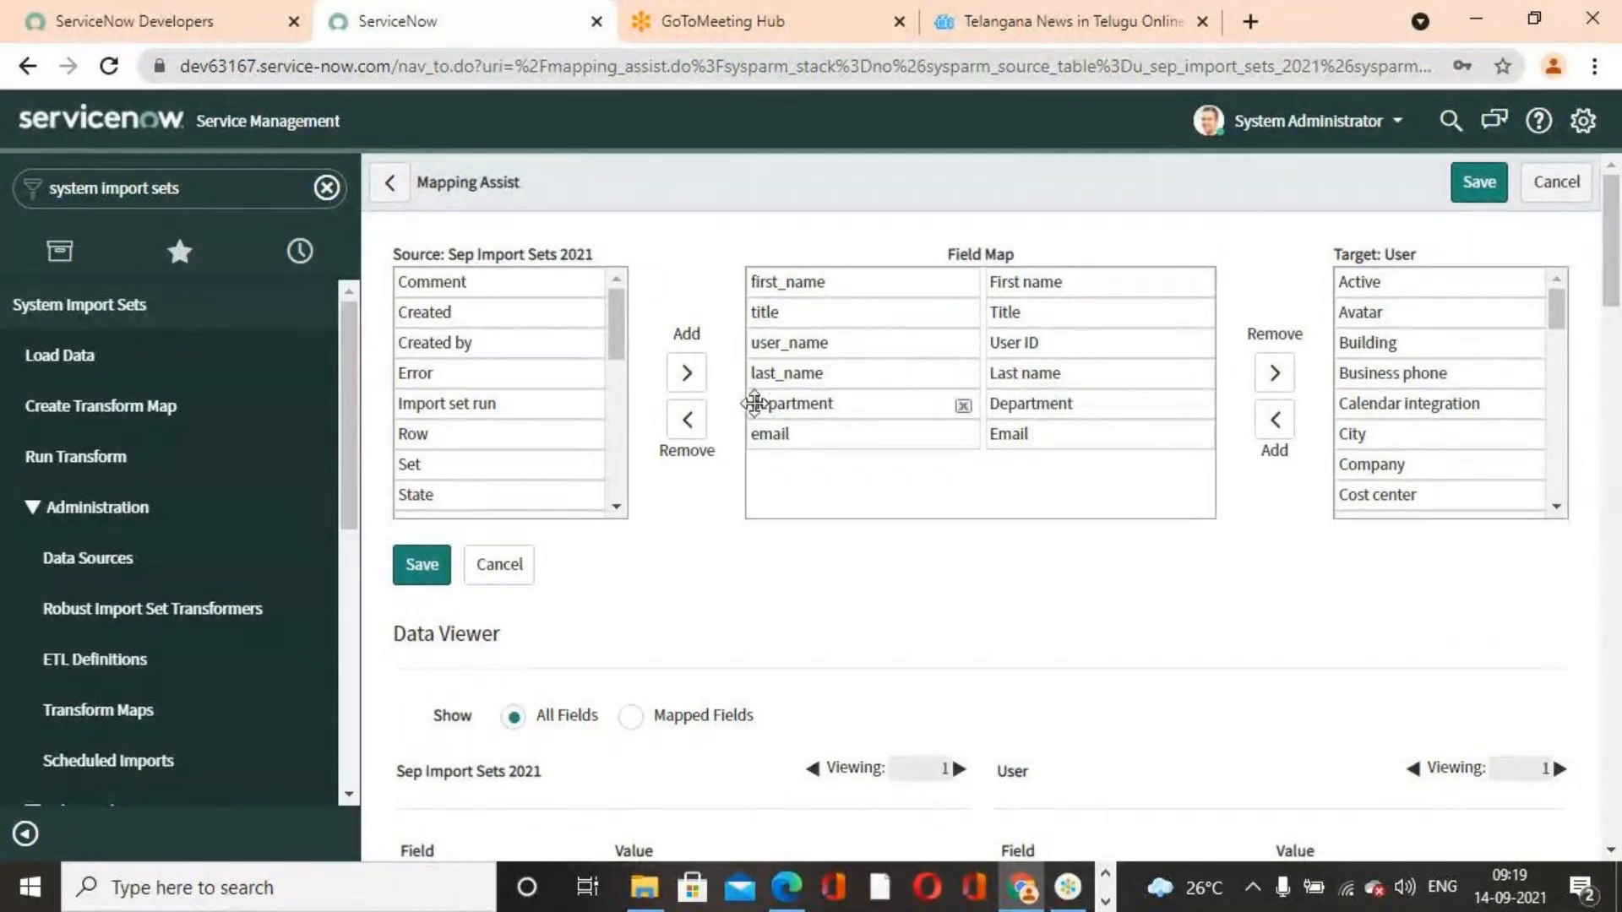
scroll(1075, 626, down, 5)
scroll(1097, 634, up, 3)
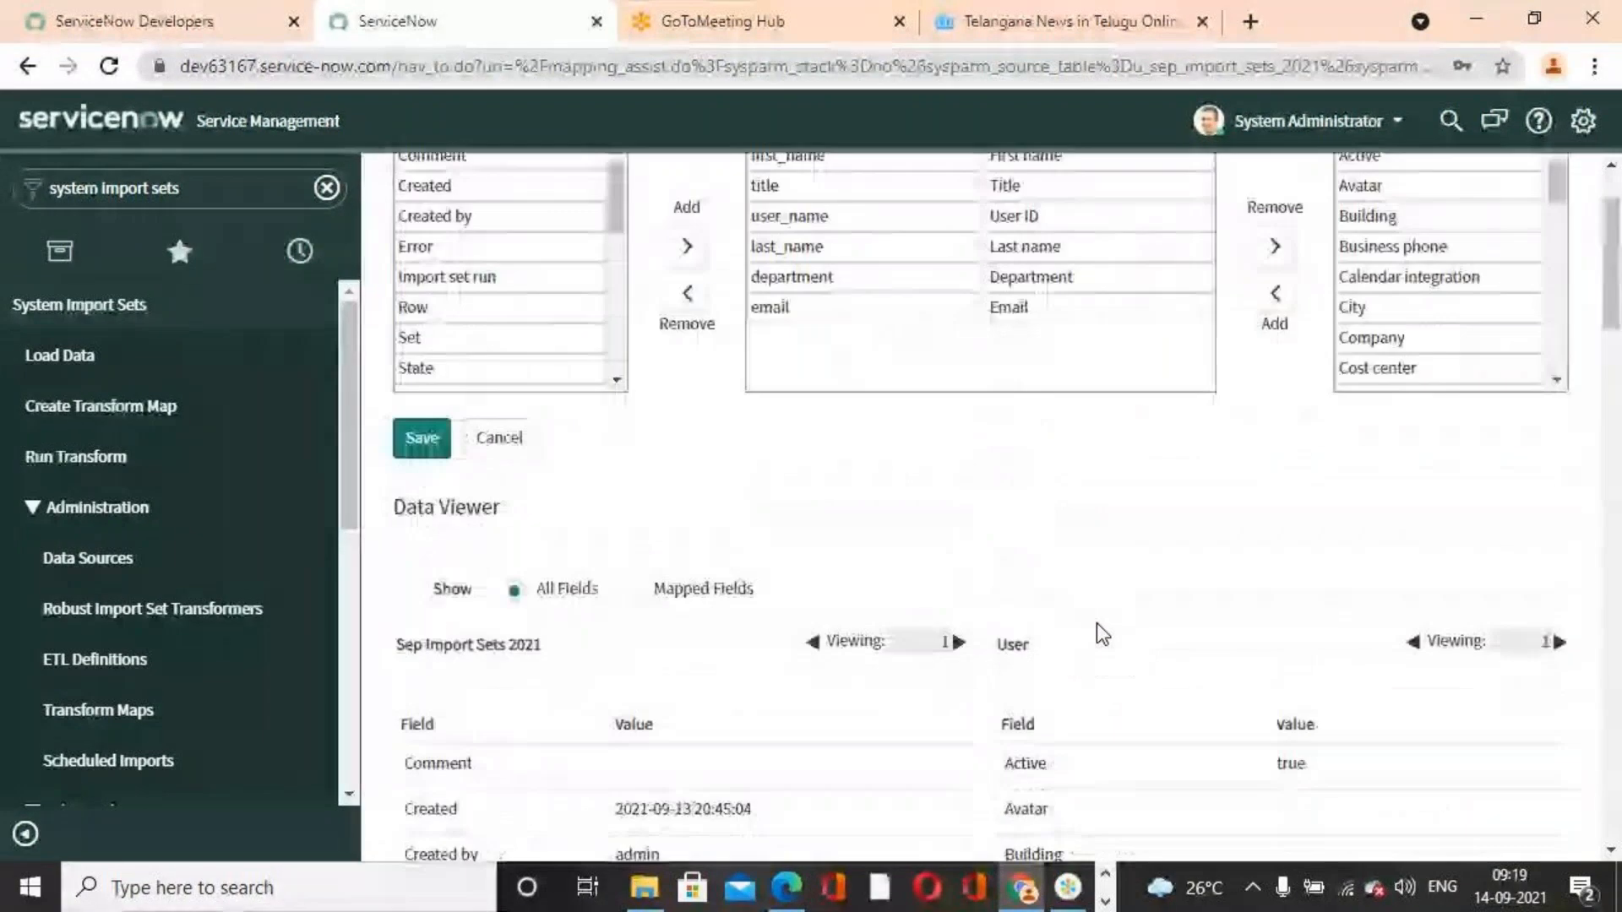
scroll(1098, 633, up, 2)
click(630, 716)
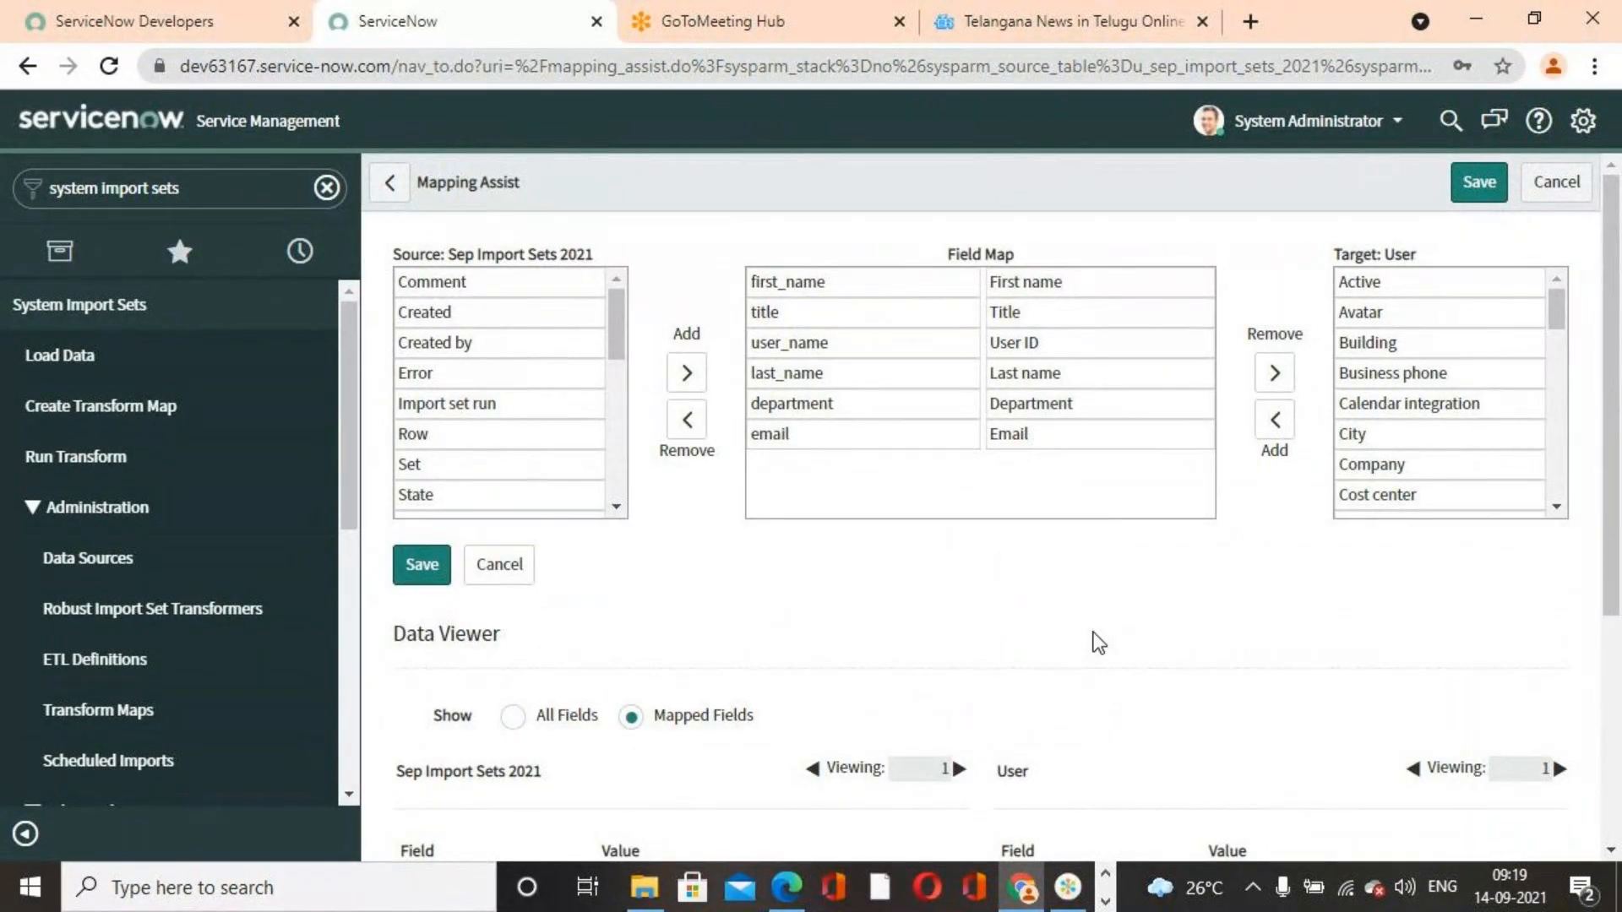
scroll(1097, 641, down, 4)
scroll(1100, 637, up, 1)
scroll(1096, 626, up, 3)
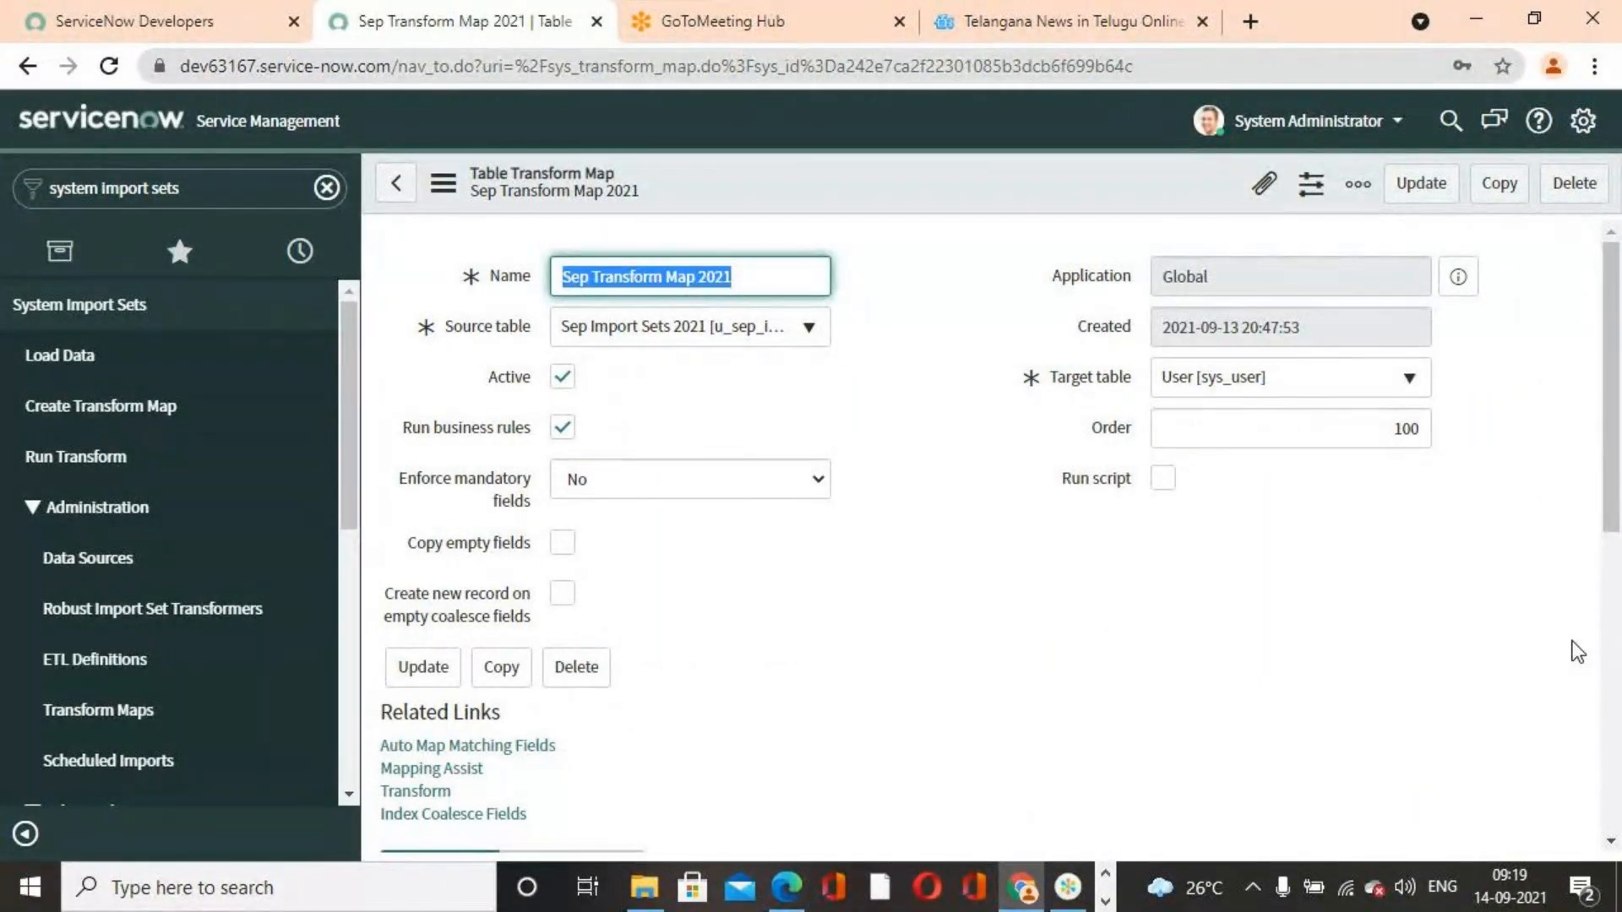
Compare the field map list with the workbook's header and data rows in Excel
scroll(1133, 587, down, 6)
scroll(1133, 586, up, 6)
scroll(1143, 597, down, 6)
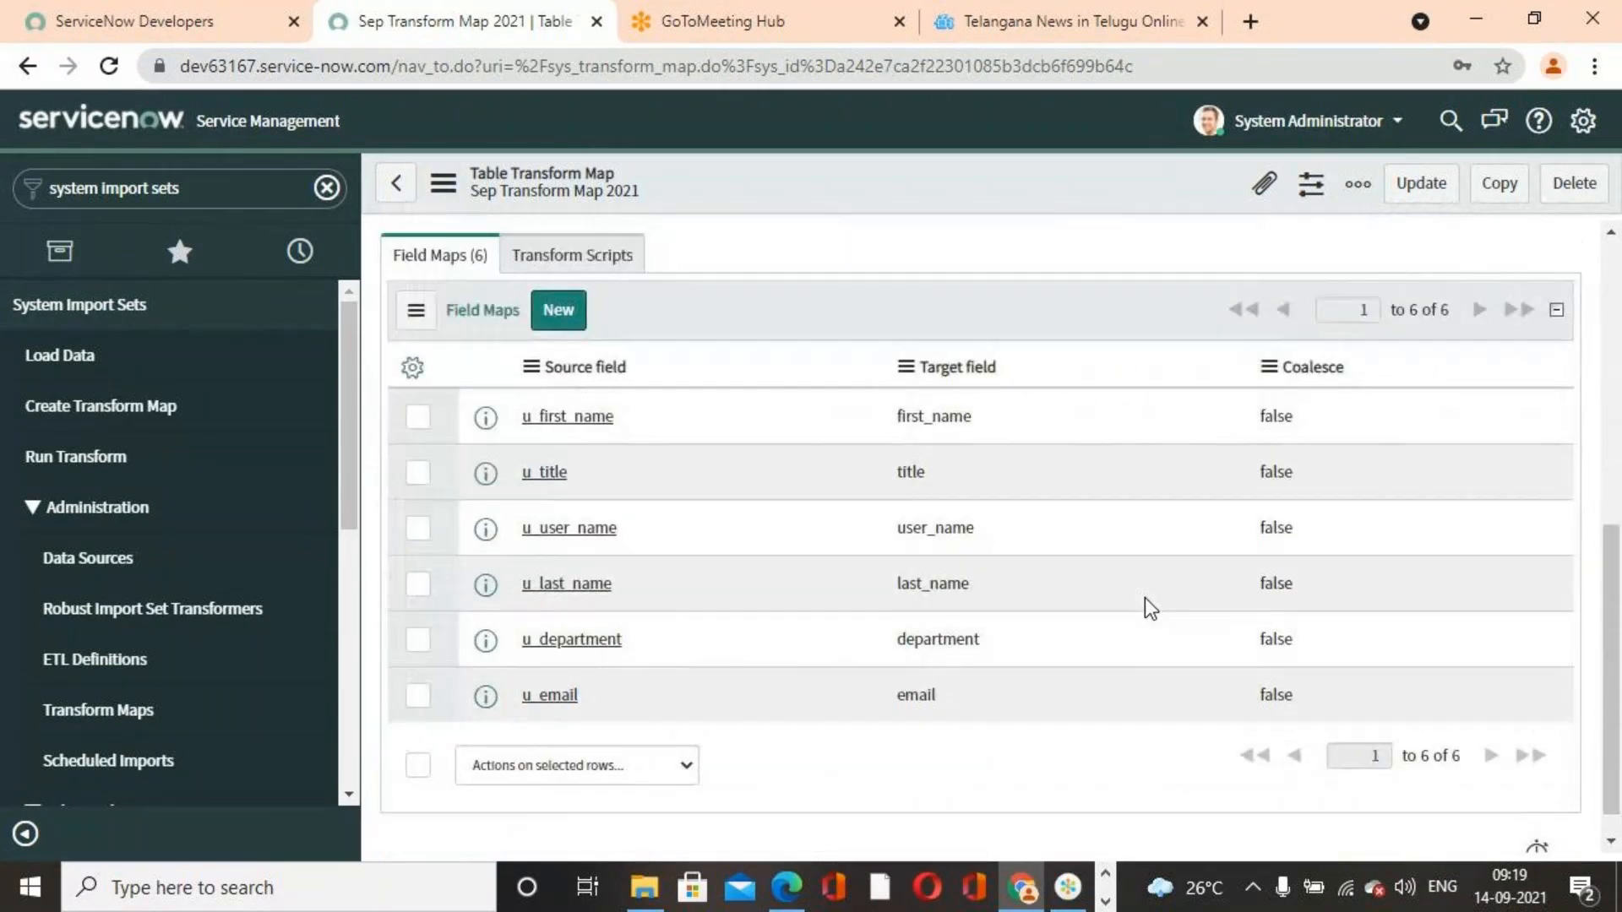
scroll(1143, 596, up, 1)
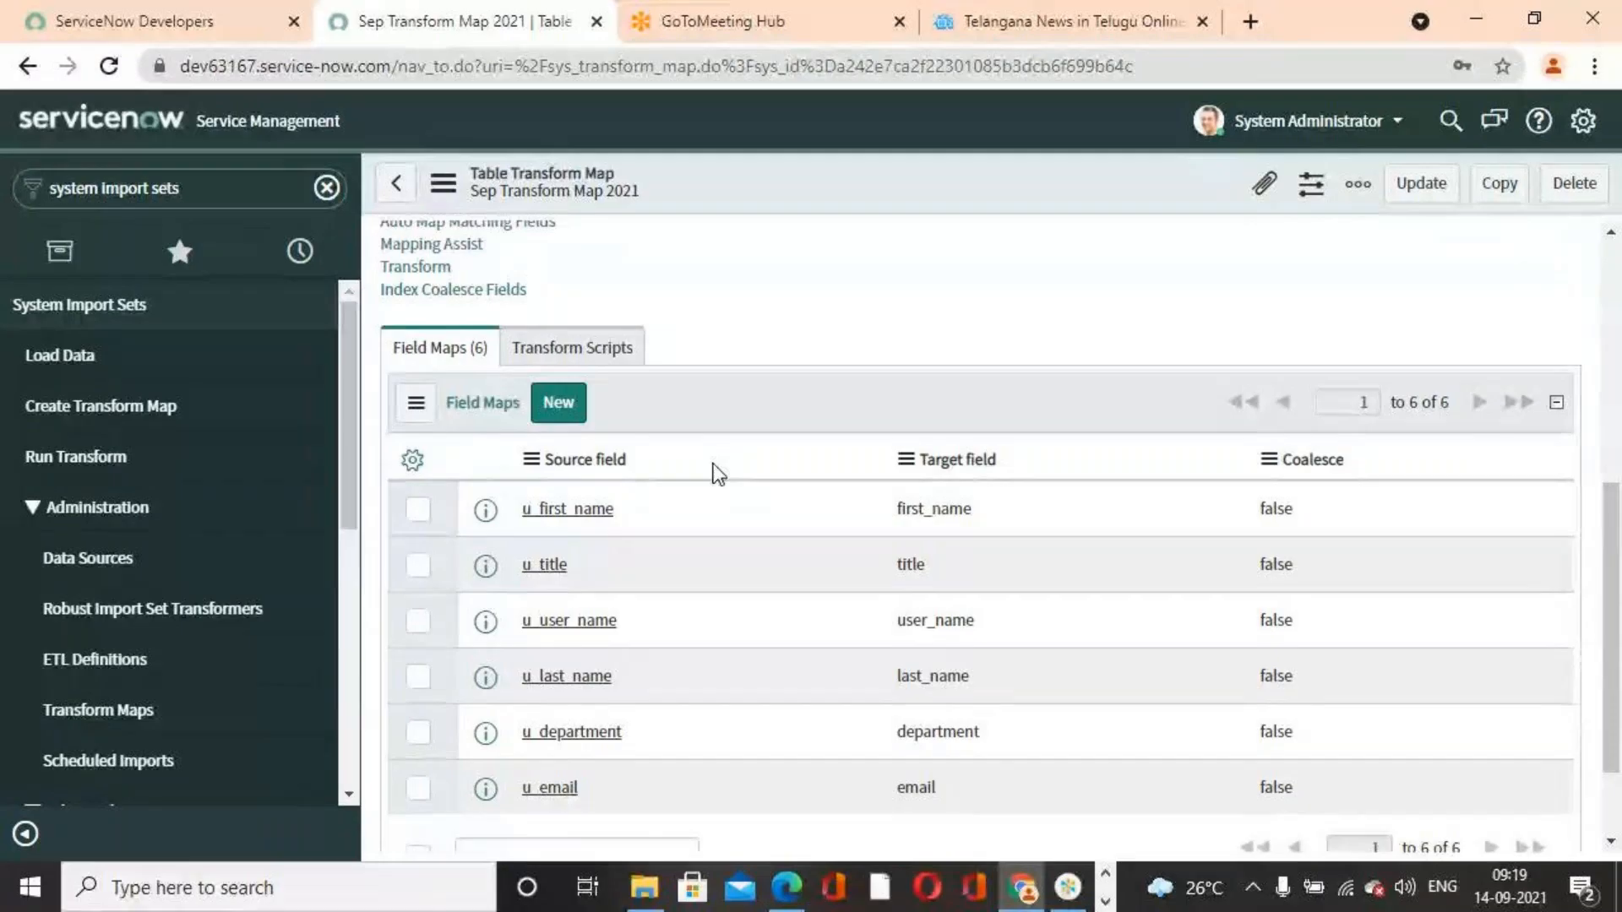
click(1474, 17)
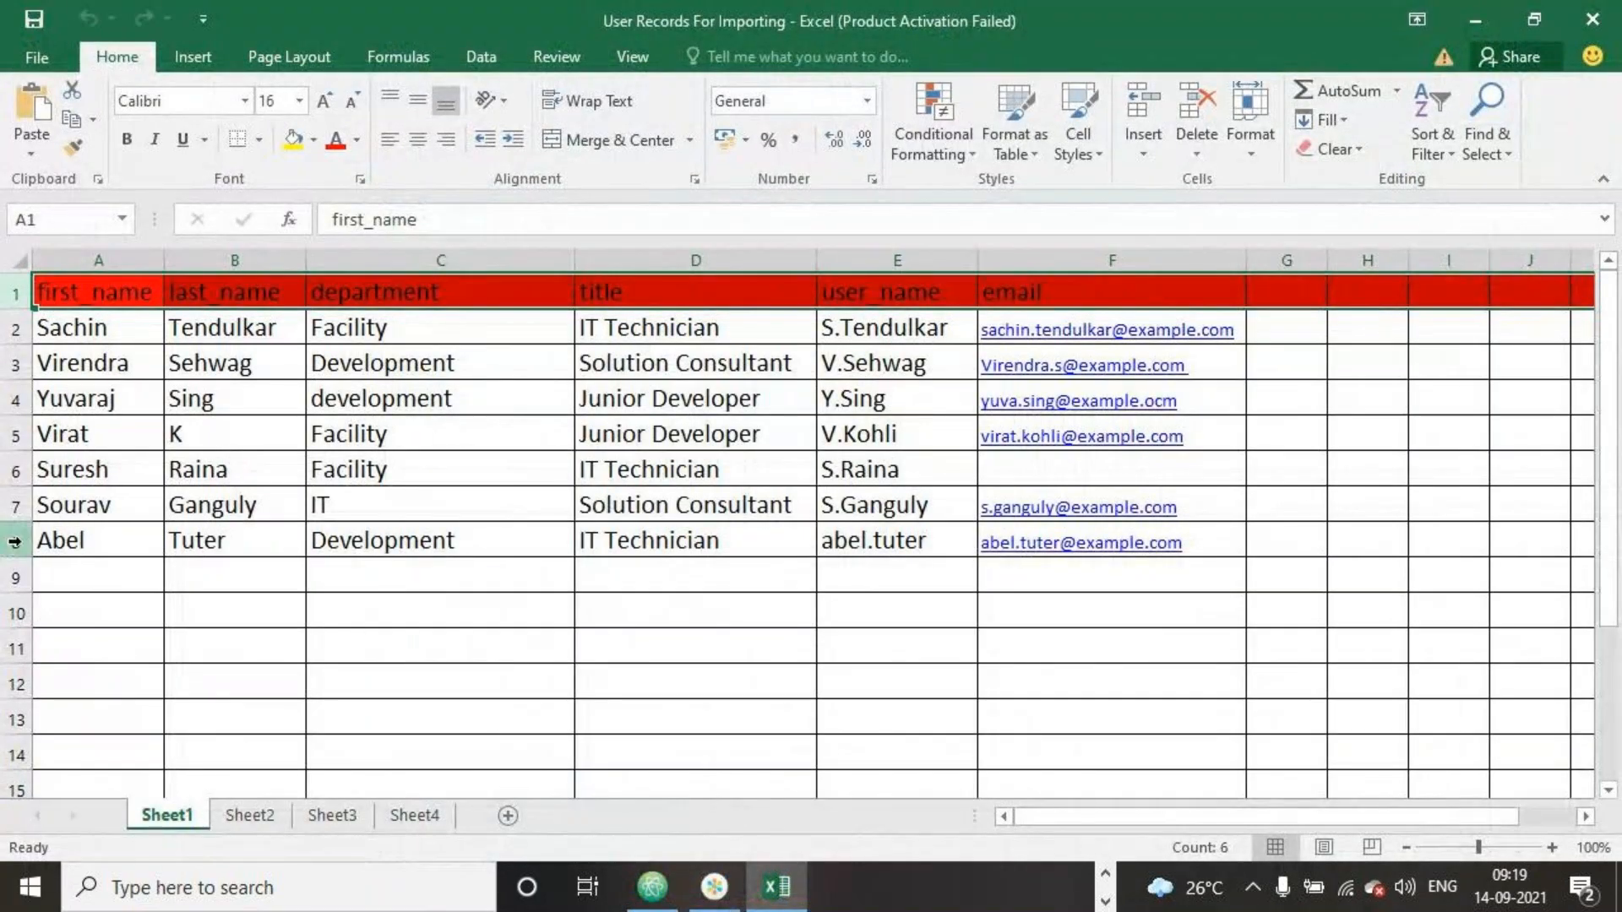
click(14, 542)
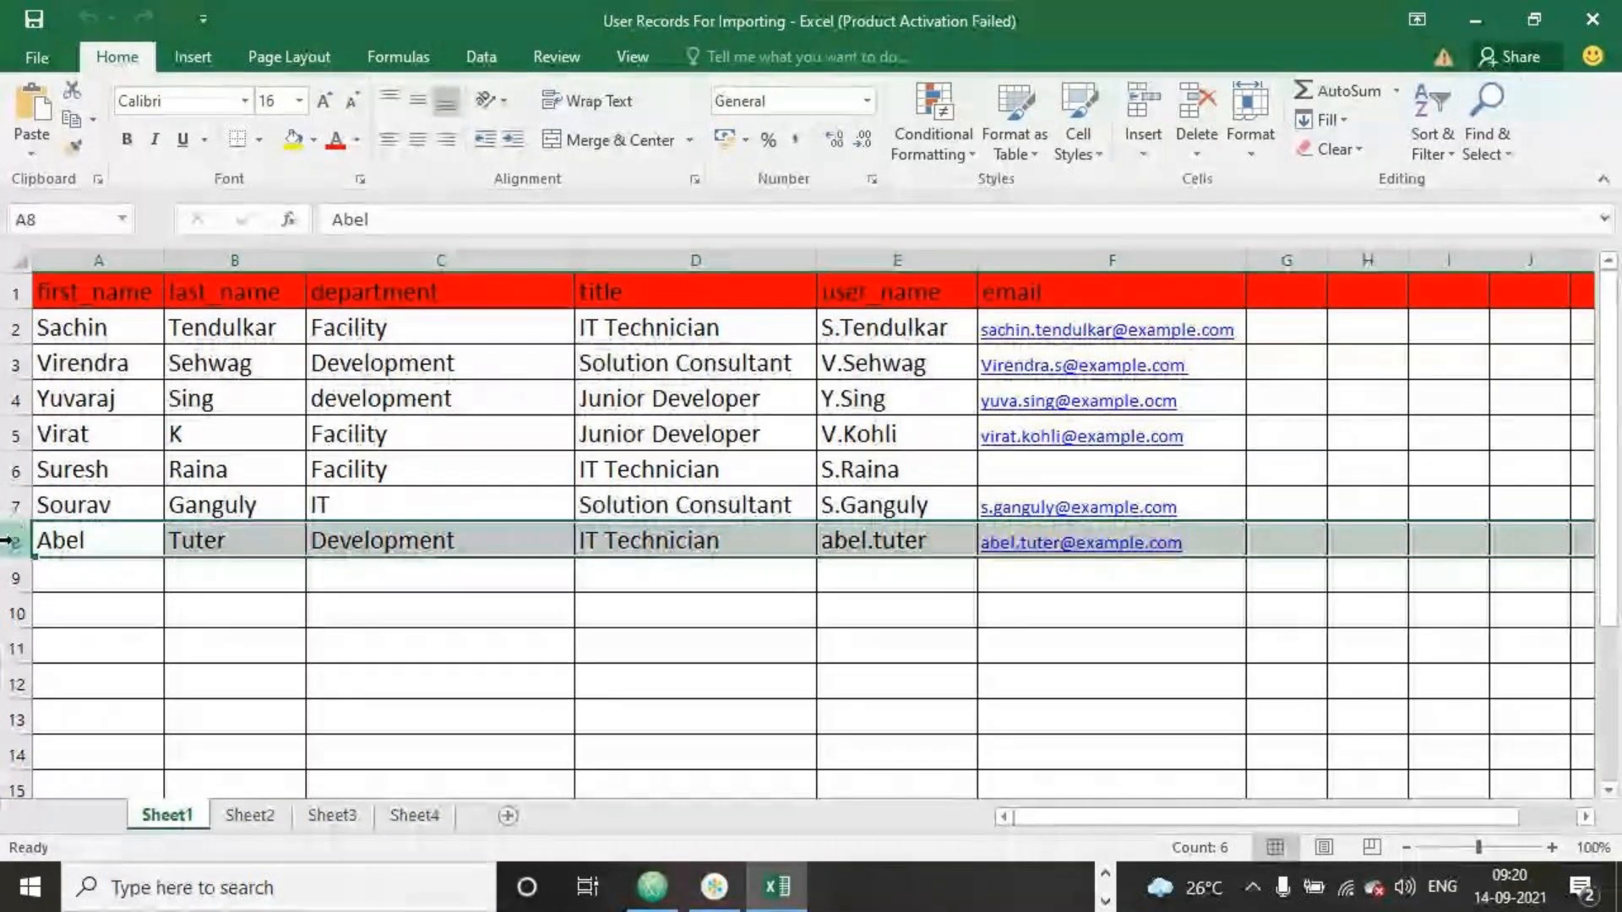
click(1474, 22)
click(1022, 887)
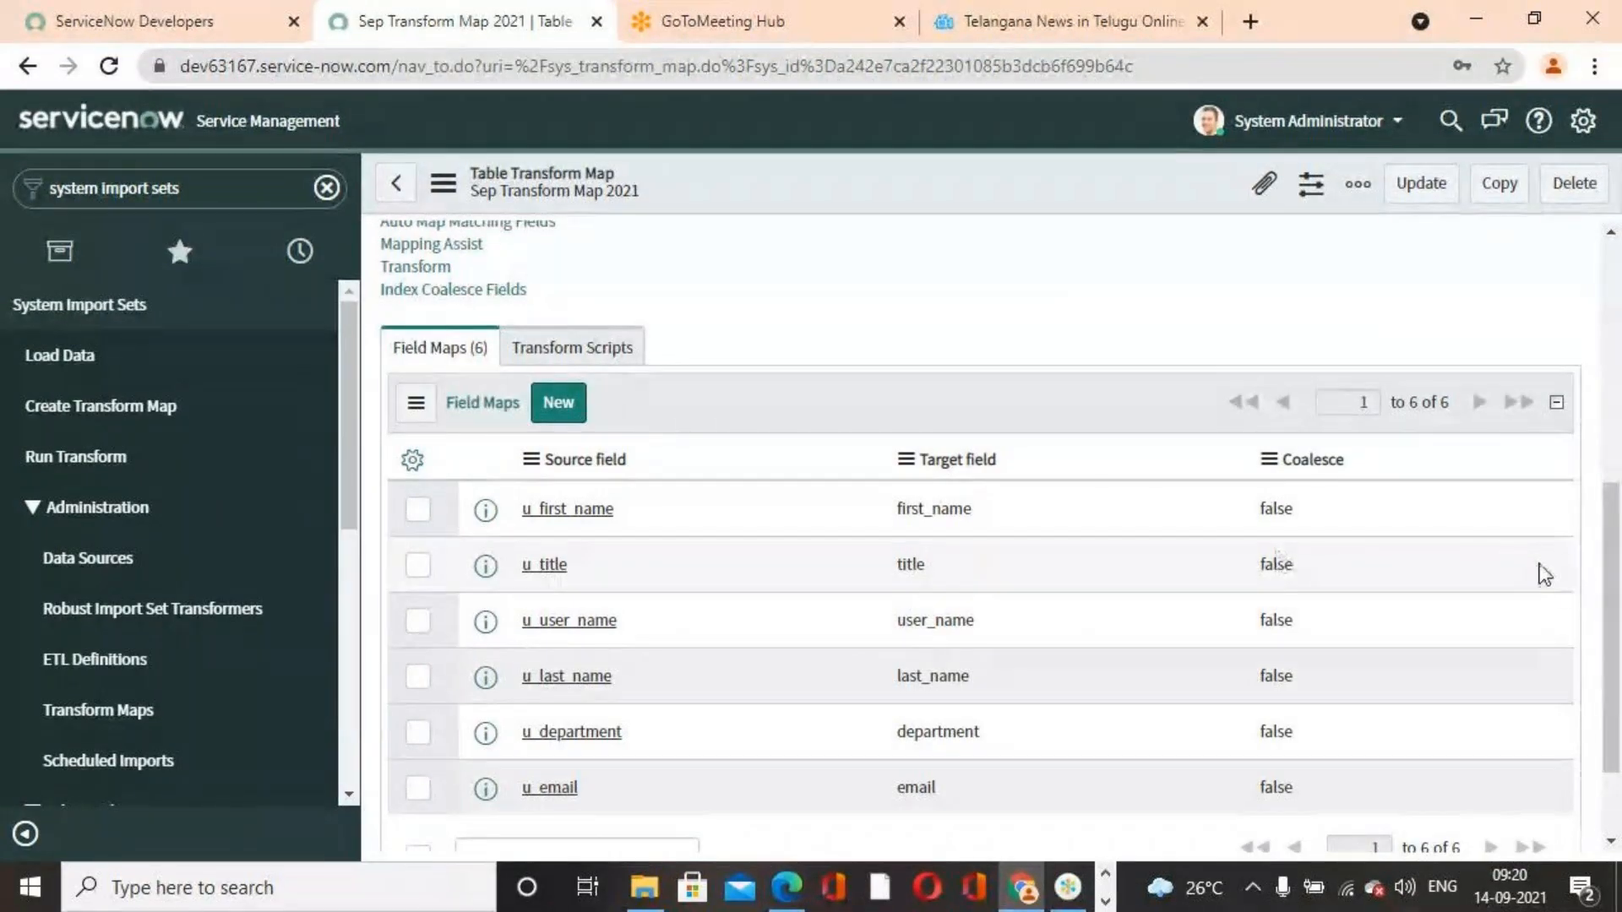
scroll(1144, 708, up, 3)
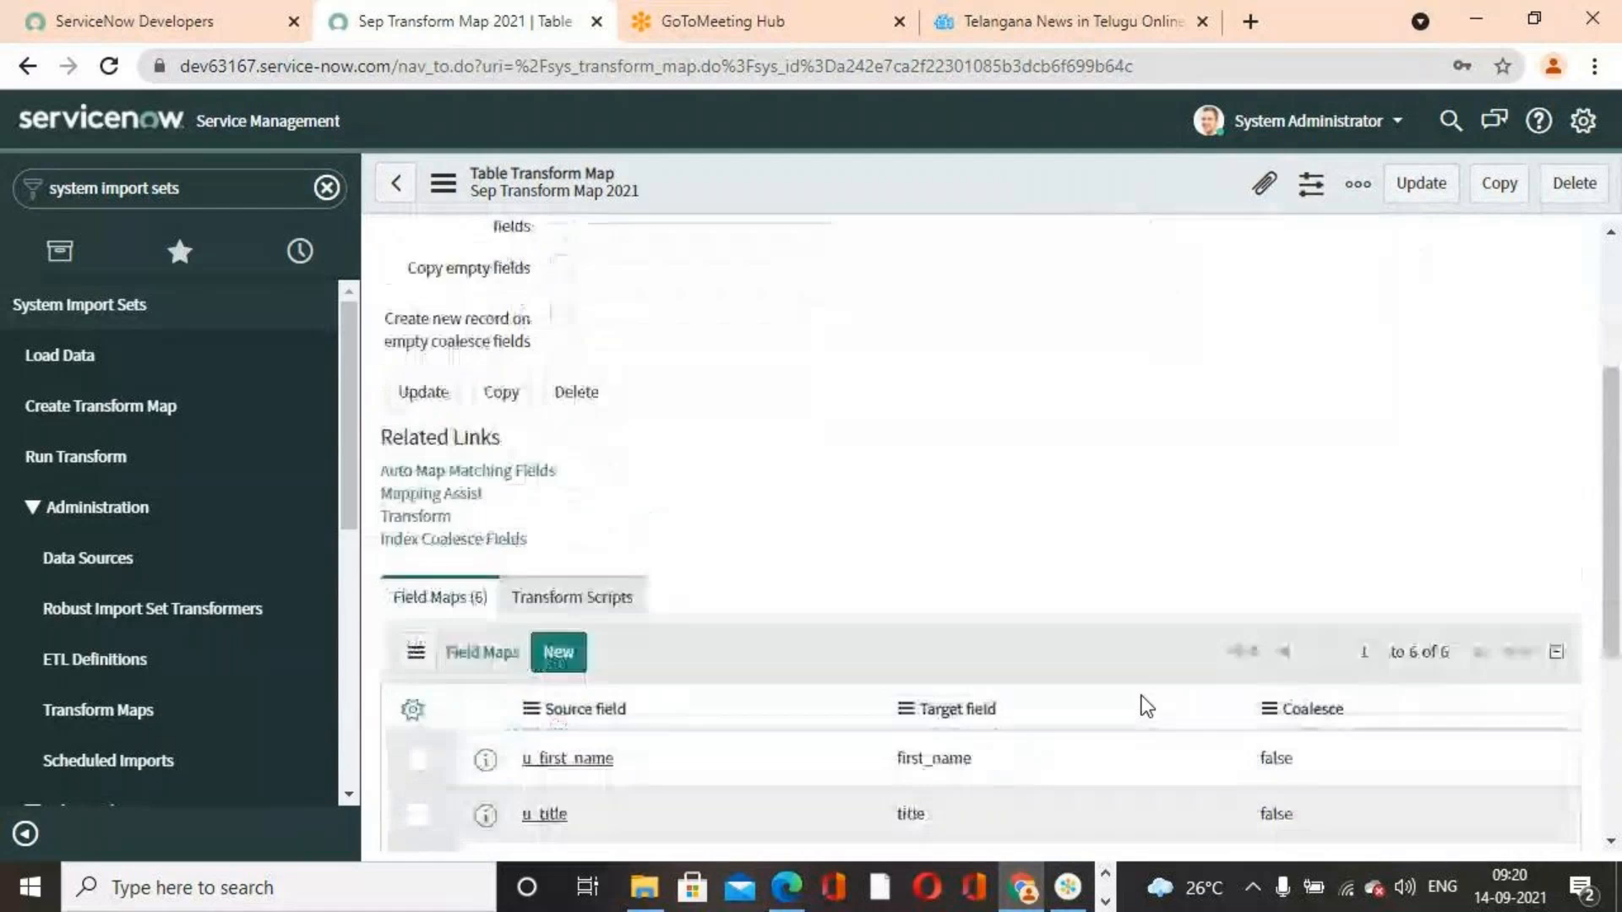
Set the u_email field map's Coalesce value to true and dismiss the coalesce notice
scroll(1140, 705, down, 5)
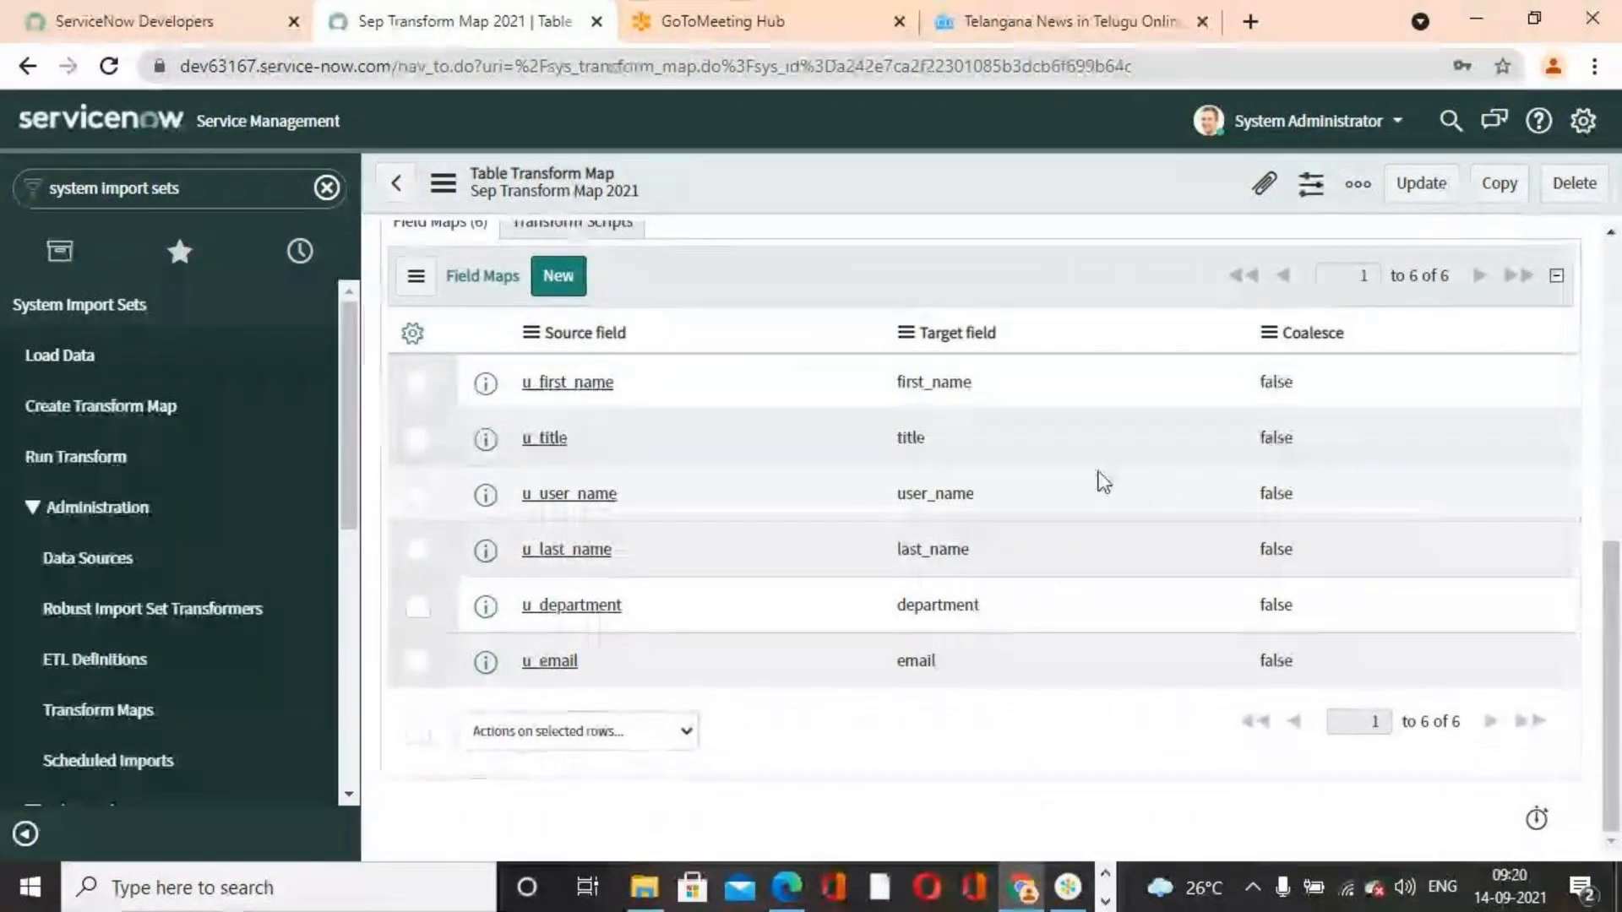
click(1326, 663)
double_click(1326, 663)
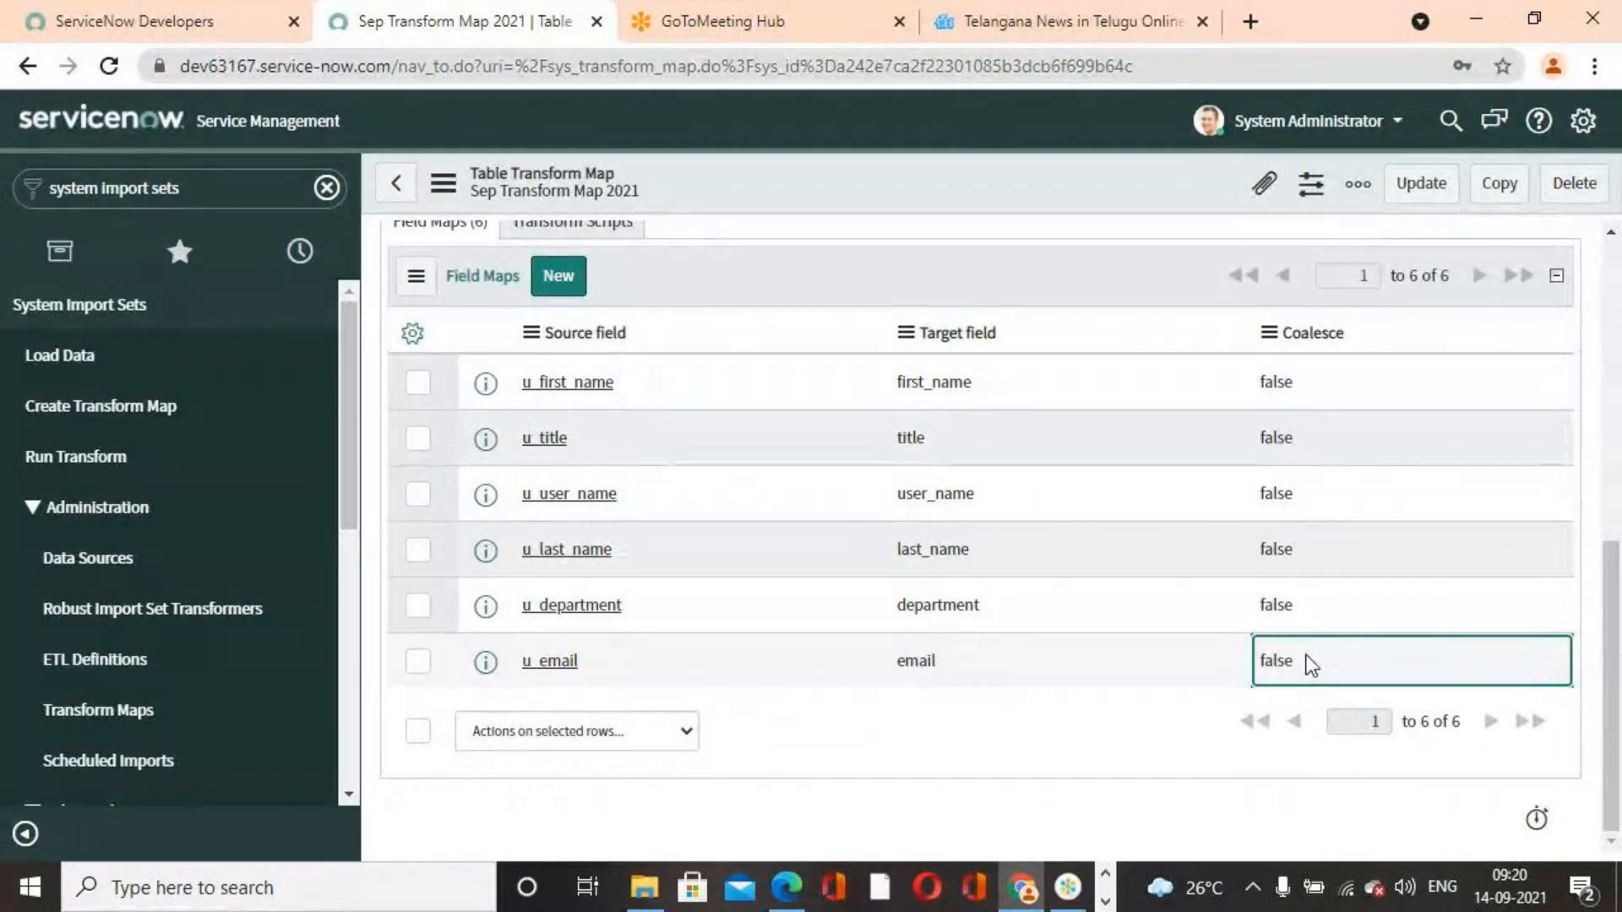
double_click(1326, 663)
click(1330, 670)
click(1292, 699)
click(1378, 659)
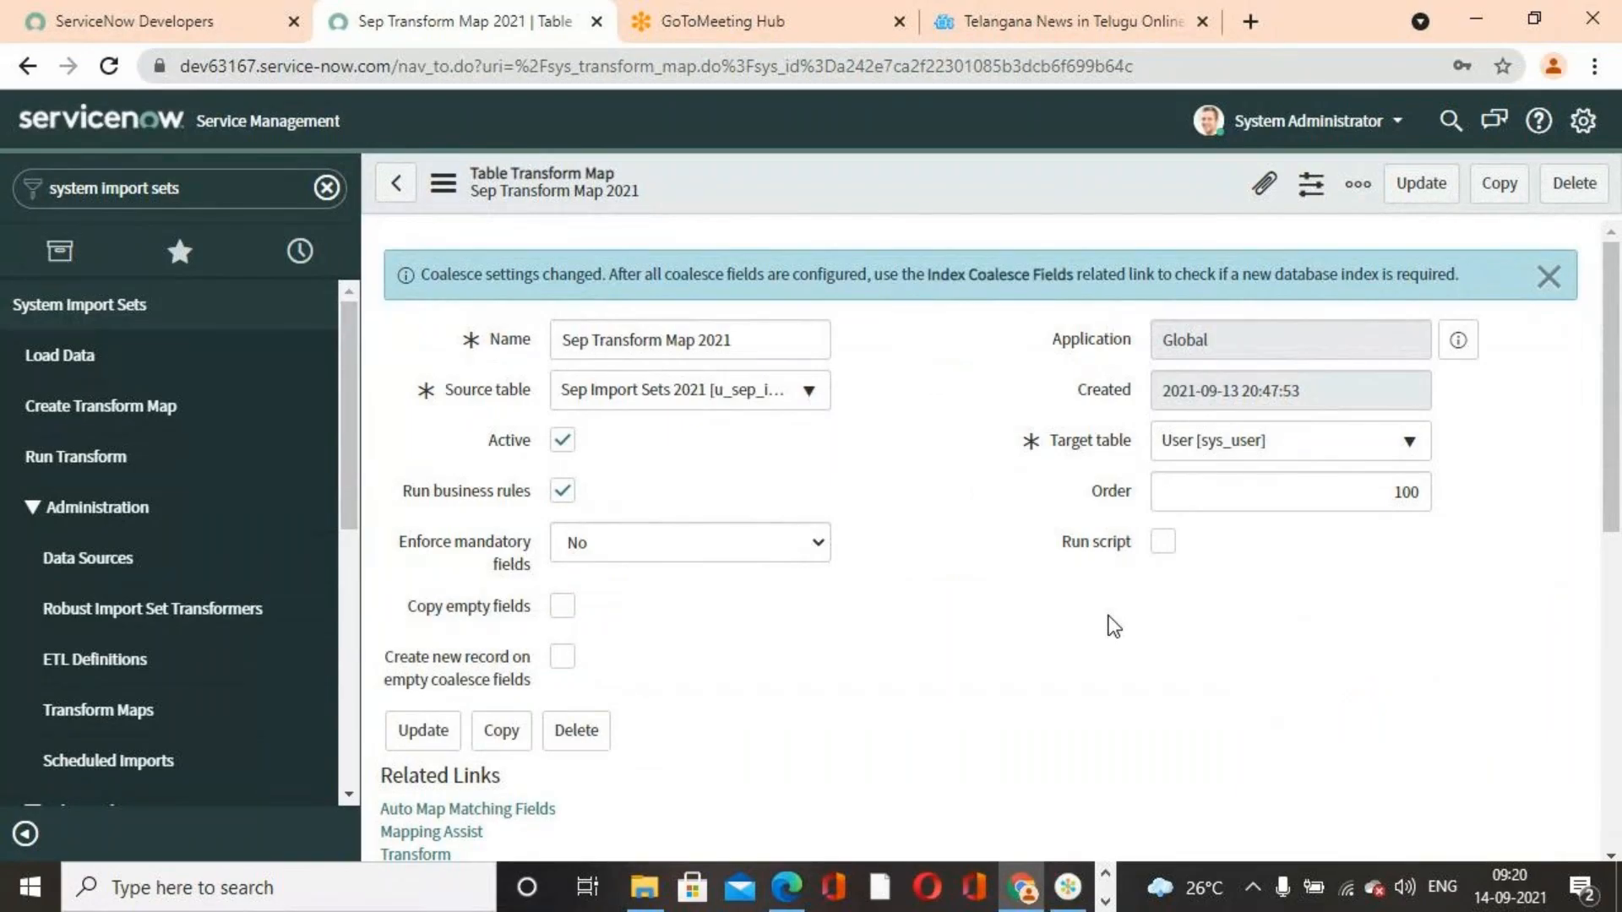
click(1545, 276)
Reload the transform map and review the Coalesce values of its field maps
right_click(949, 179)
click(950, 179)
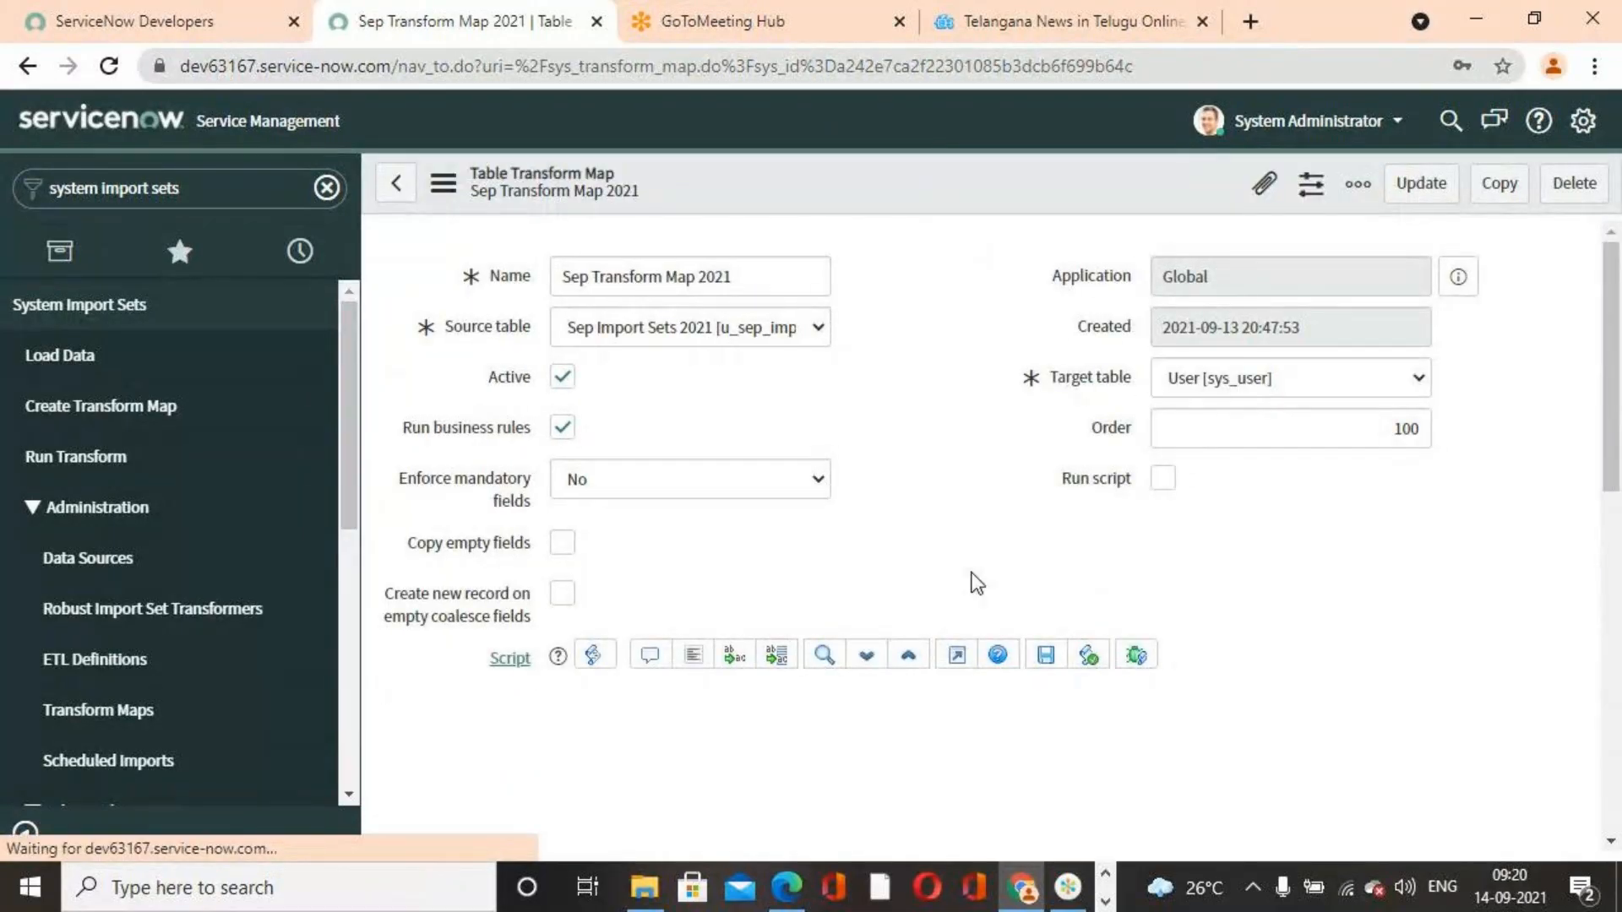
scroll(985, 591, down, 7)
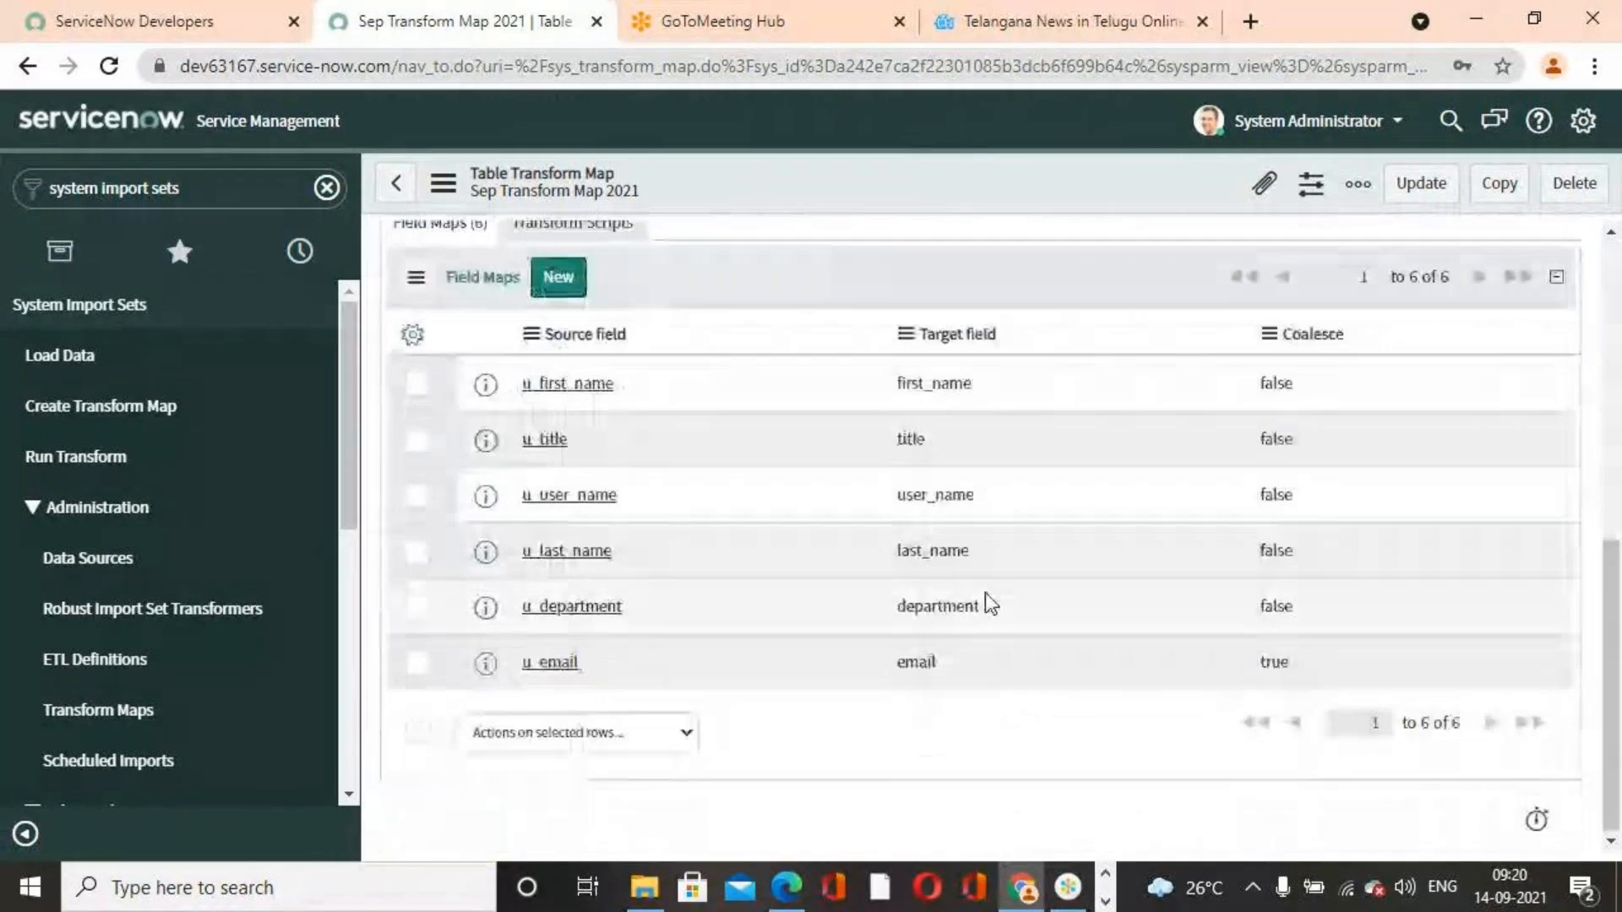
scroll(1149, 713, up, 5)
scroll(1149, 712, down, 5)
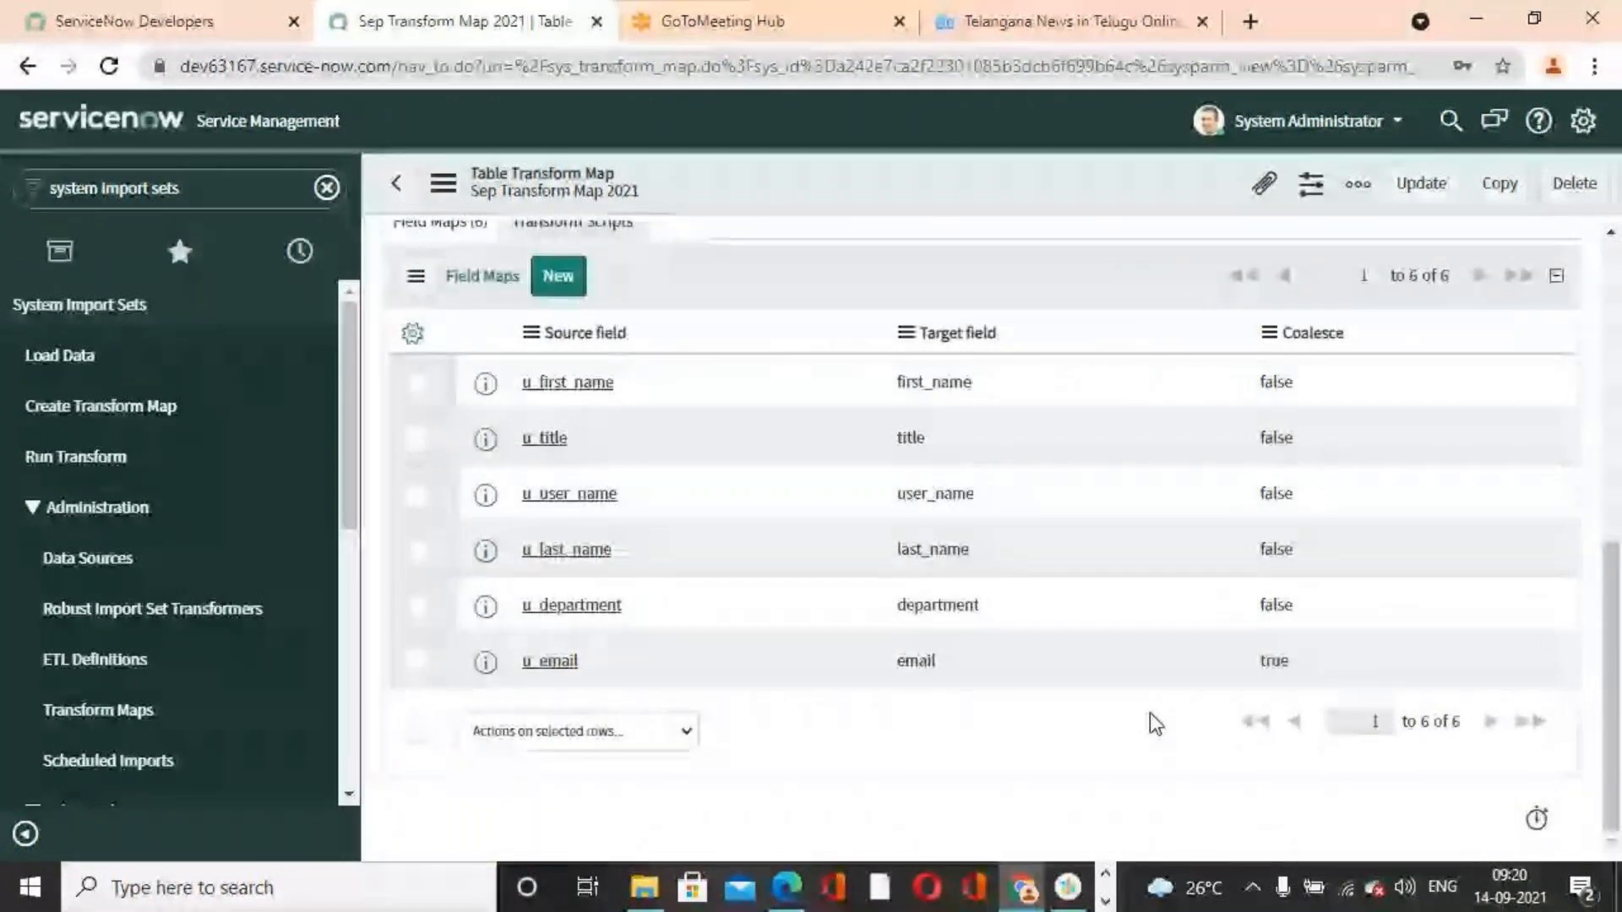
scroll(1149, 713, up, 7)
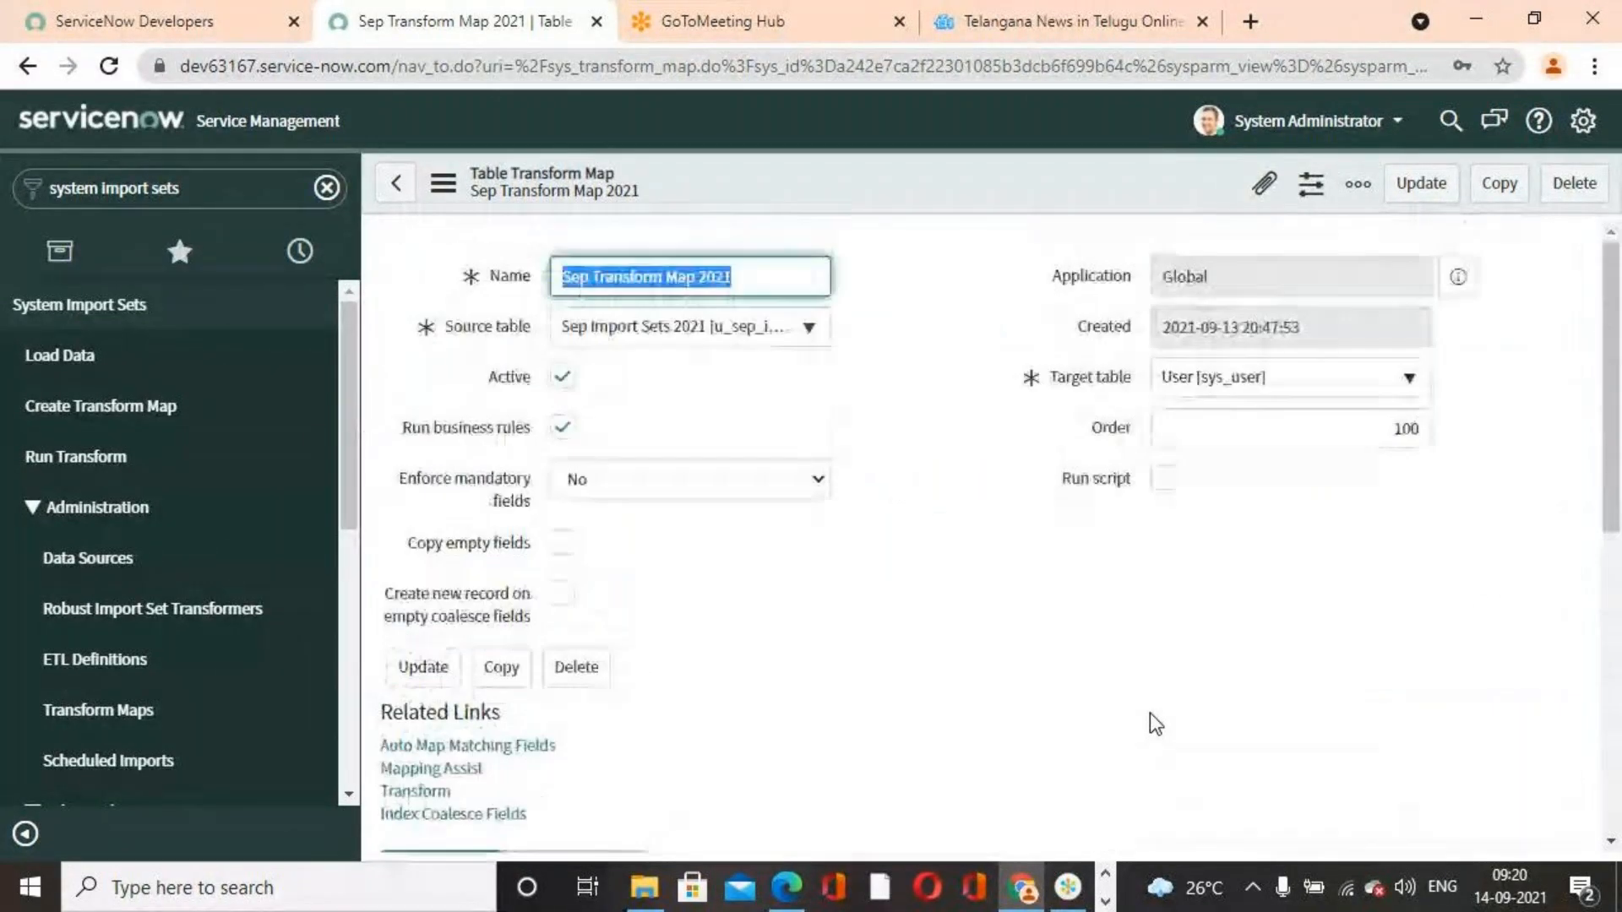
scroll(1129, 677, down, 7)
scroll(1129, 677, up, 7)
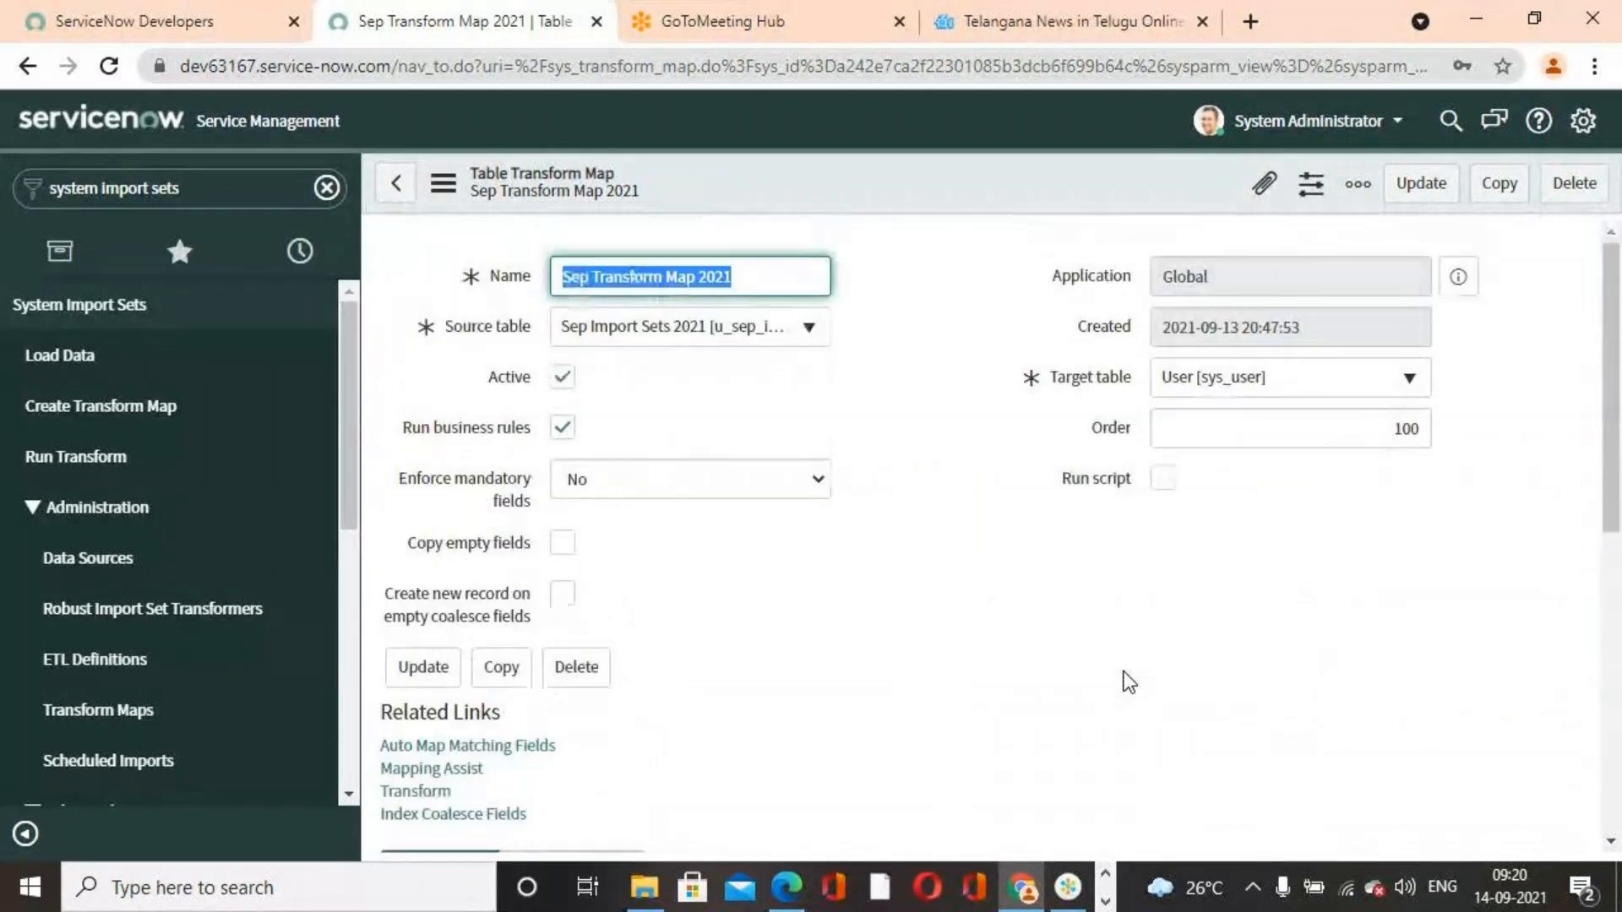
scroll(887, 480, down, 4)
scroll(886, 480, up, 5)
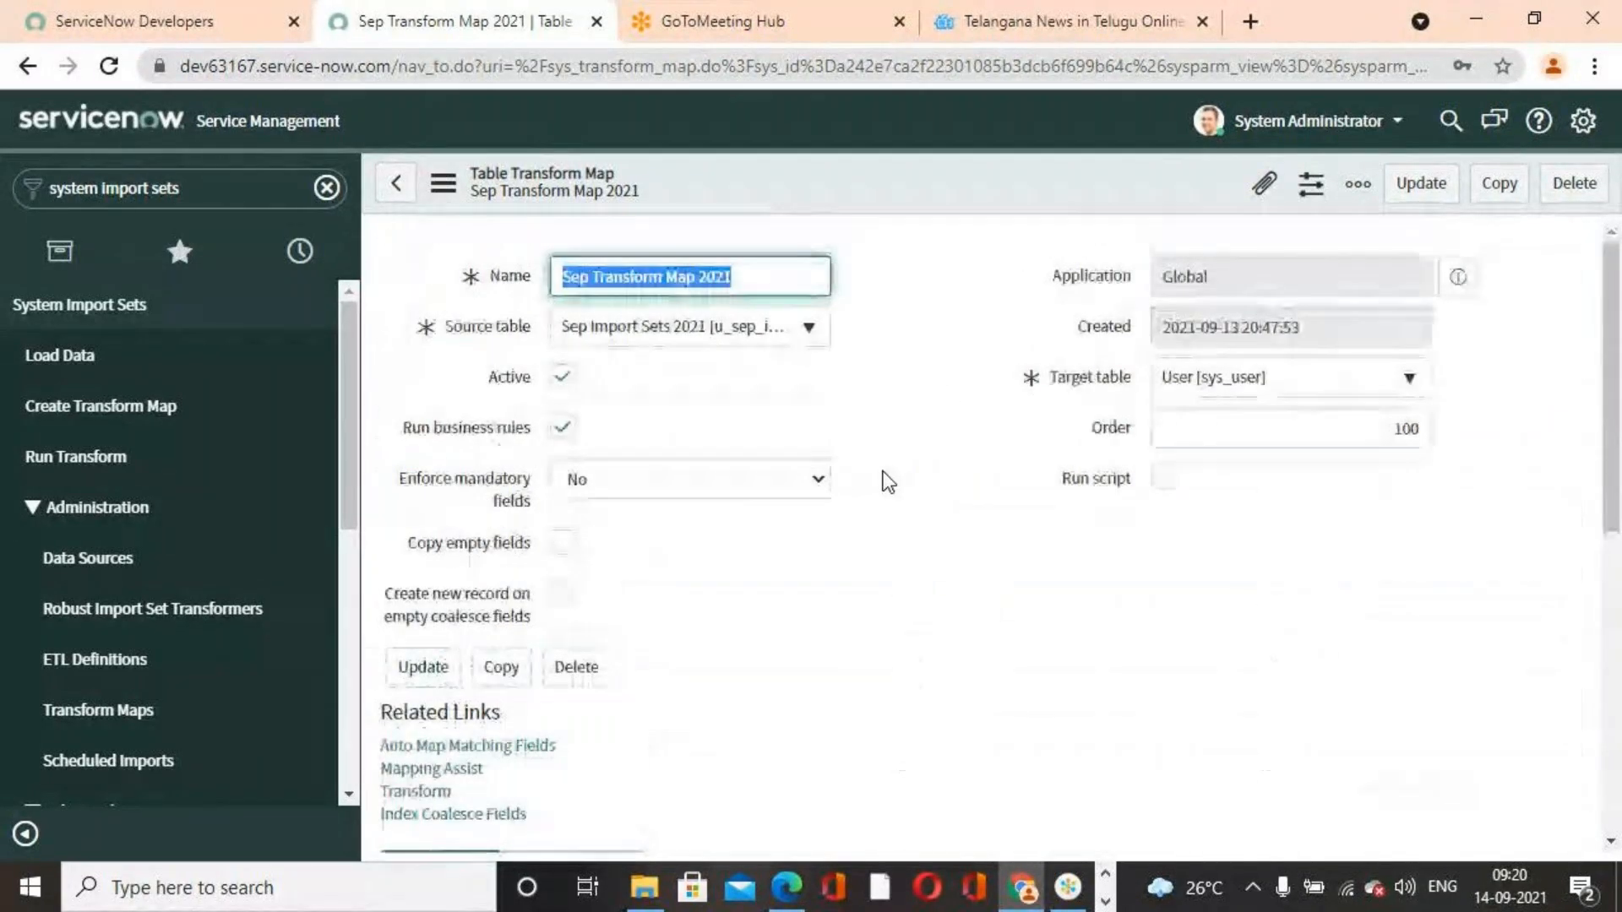
right_click(959, 195)
click(1015, 207)
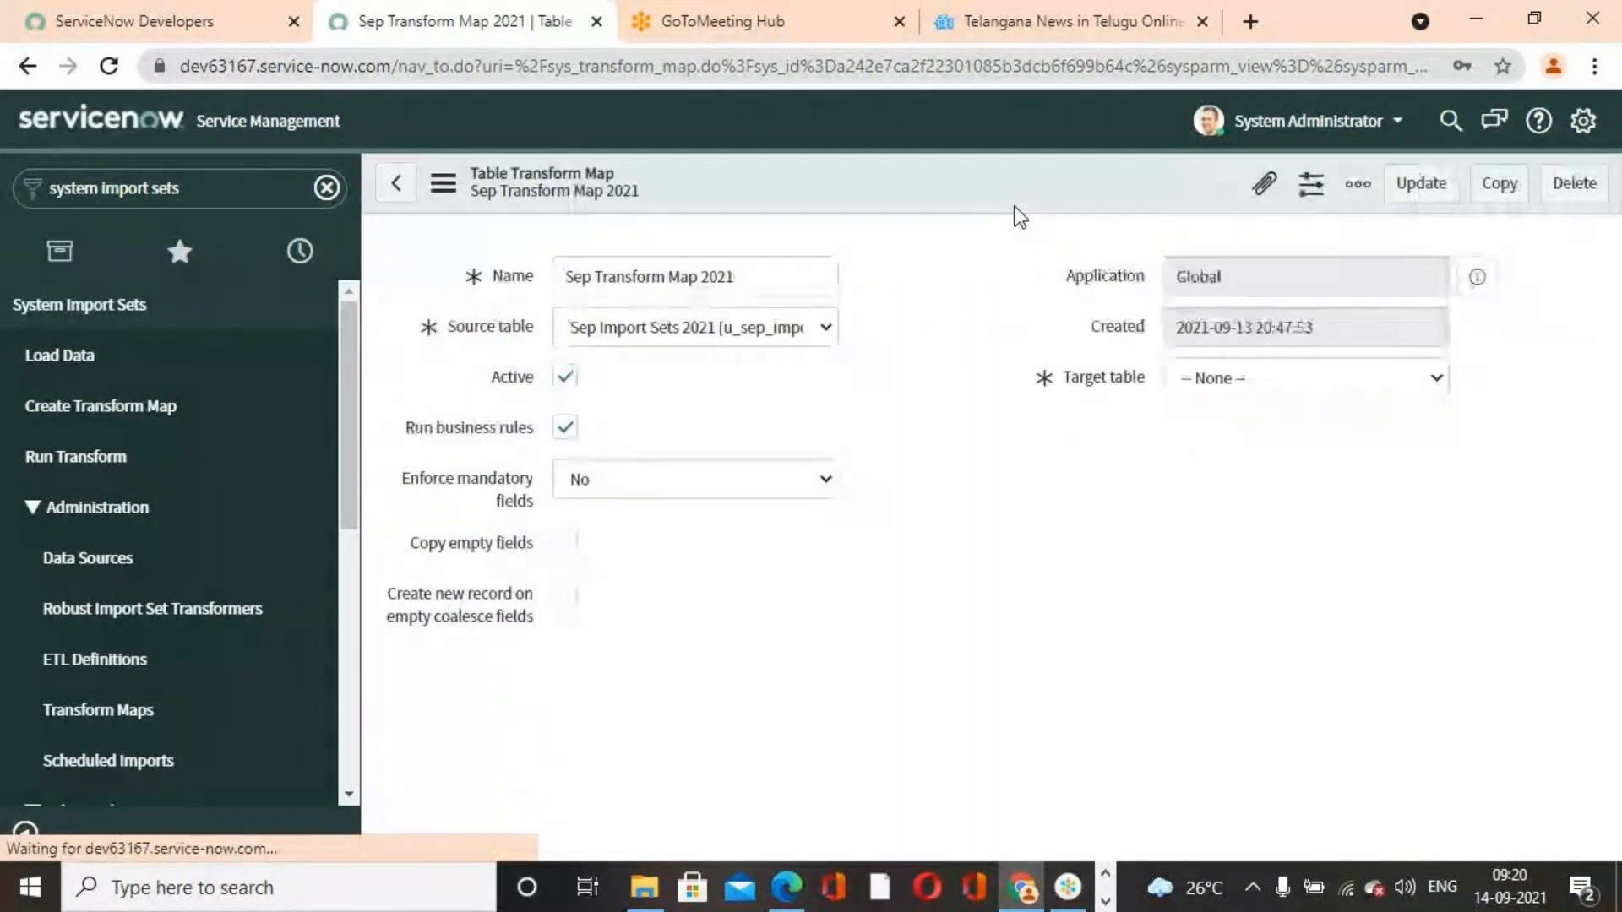
scroll(959, 610, down, 3)
scroll(960, 610, down, 5)
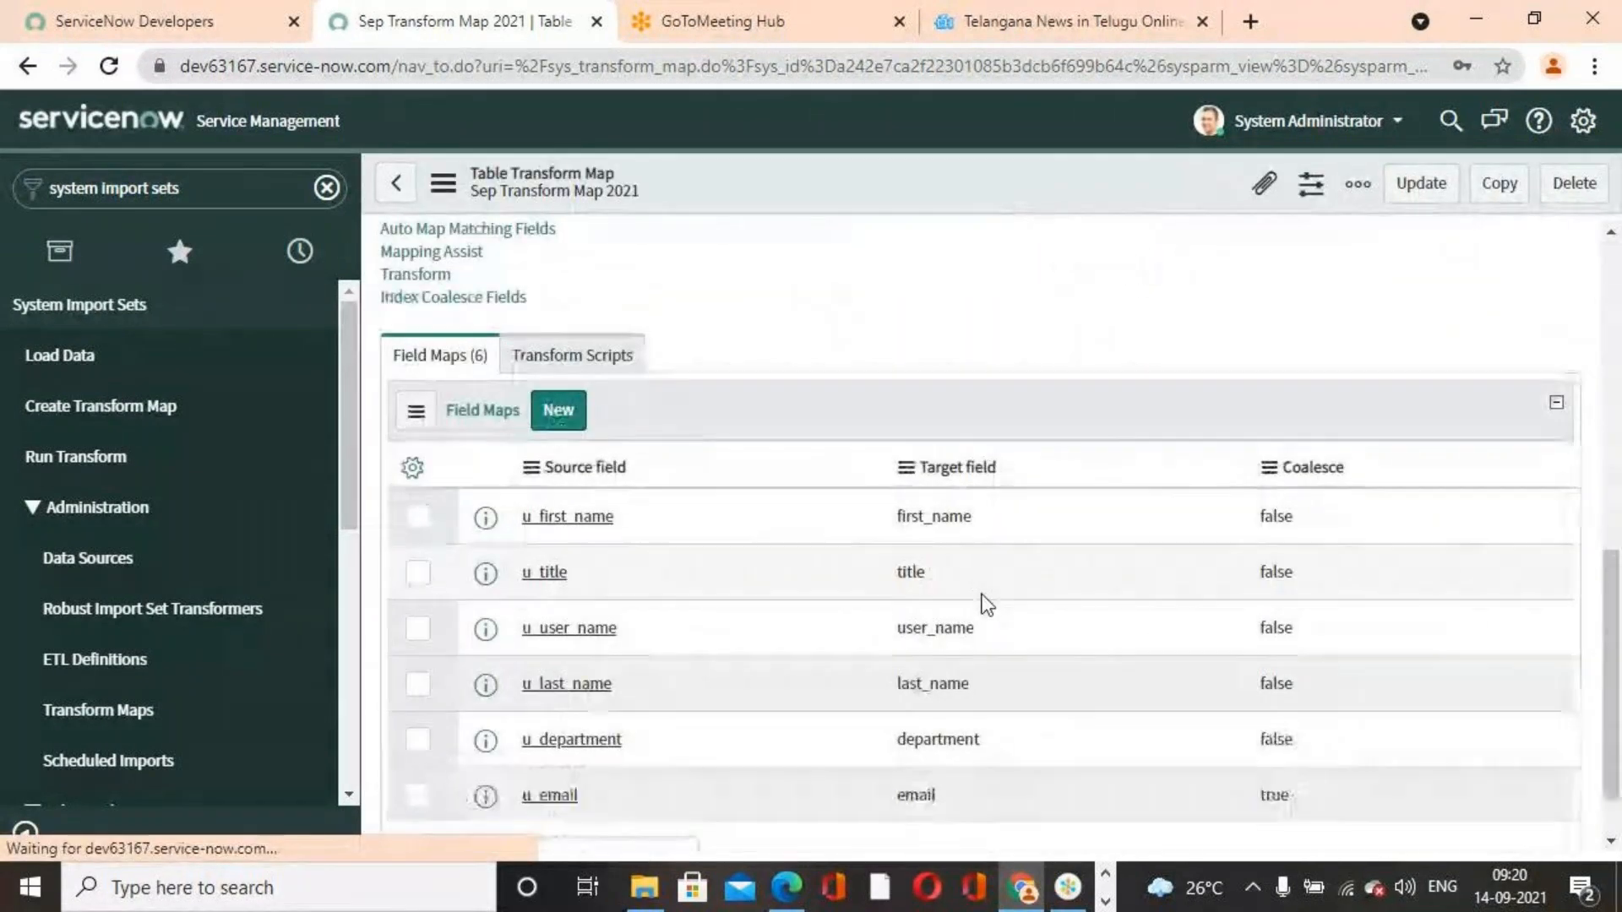
scroll(980, 596, down, 5)
scroll(982, 595, down, 2)
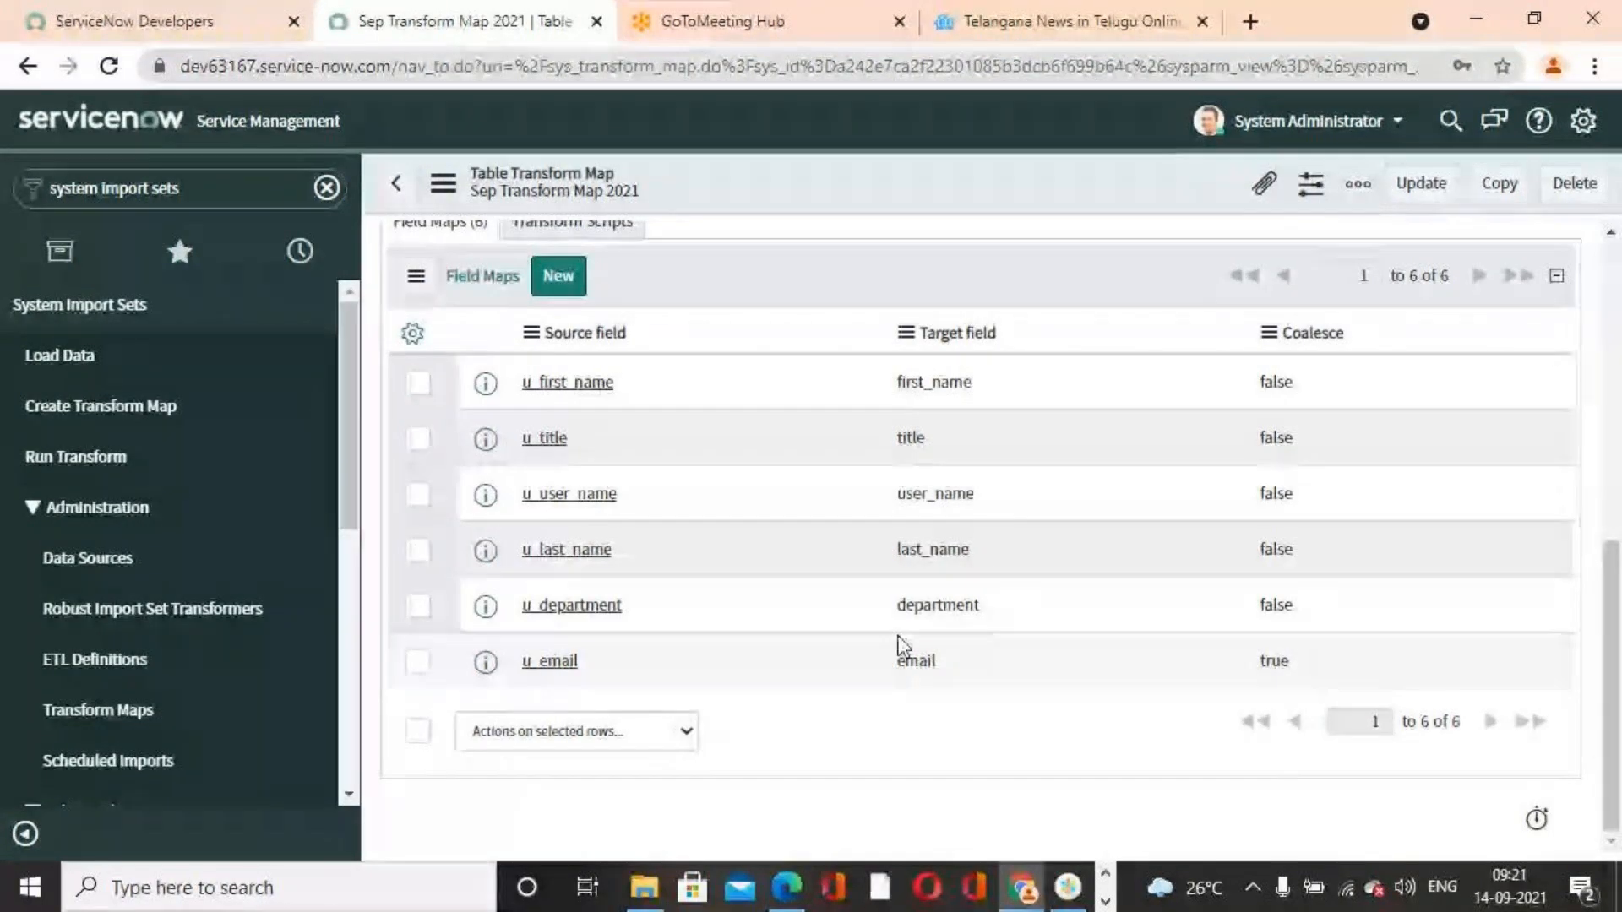
scroll(879, 688, up, 10)
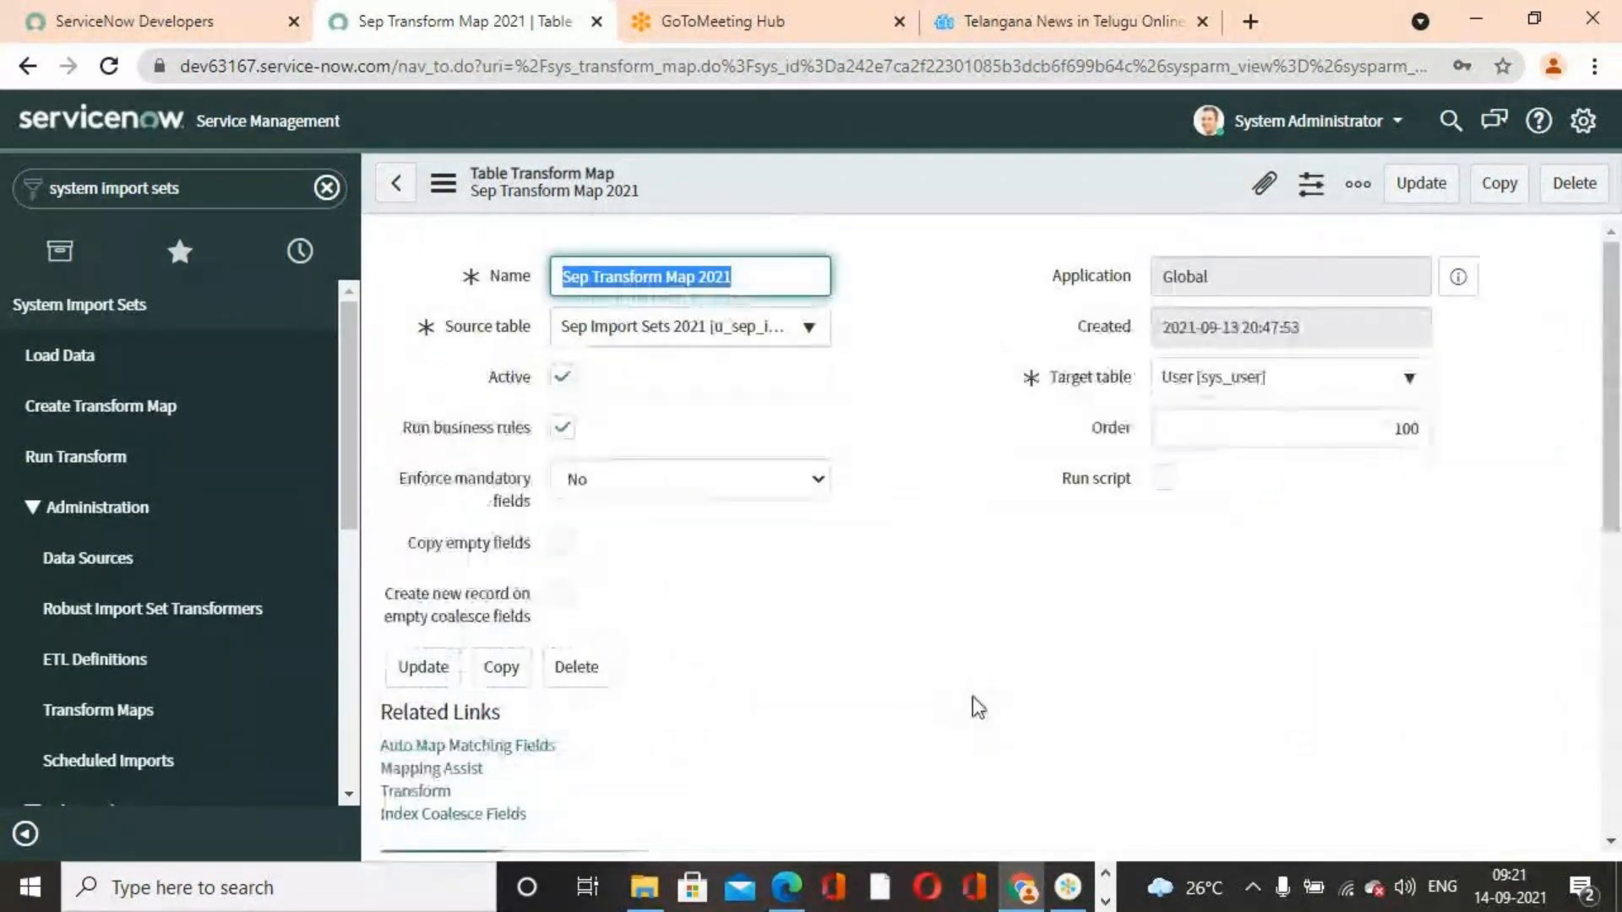
scroll(971, 696, down, 10)
scroll(963, 688, up, 10)
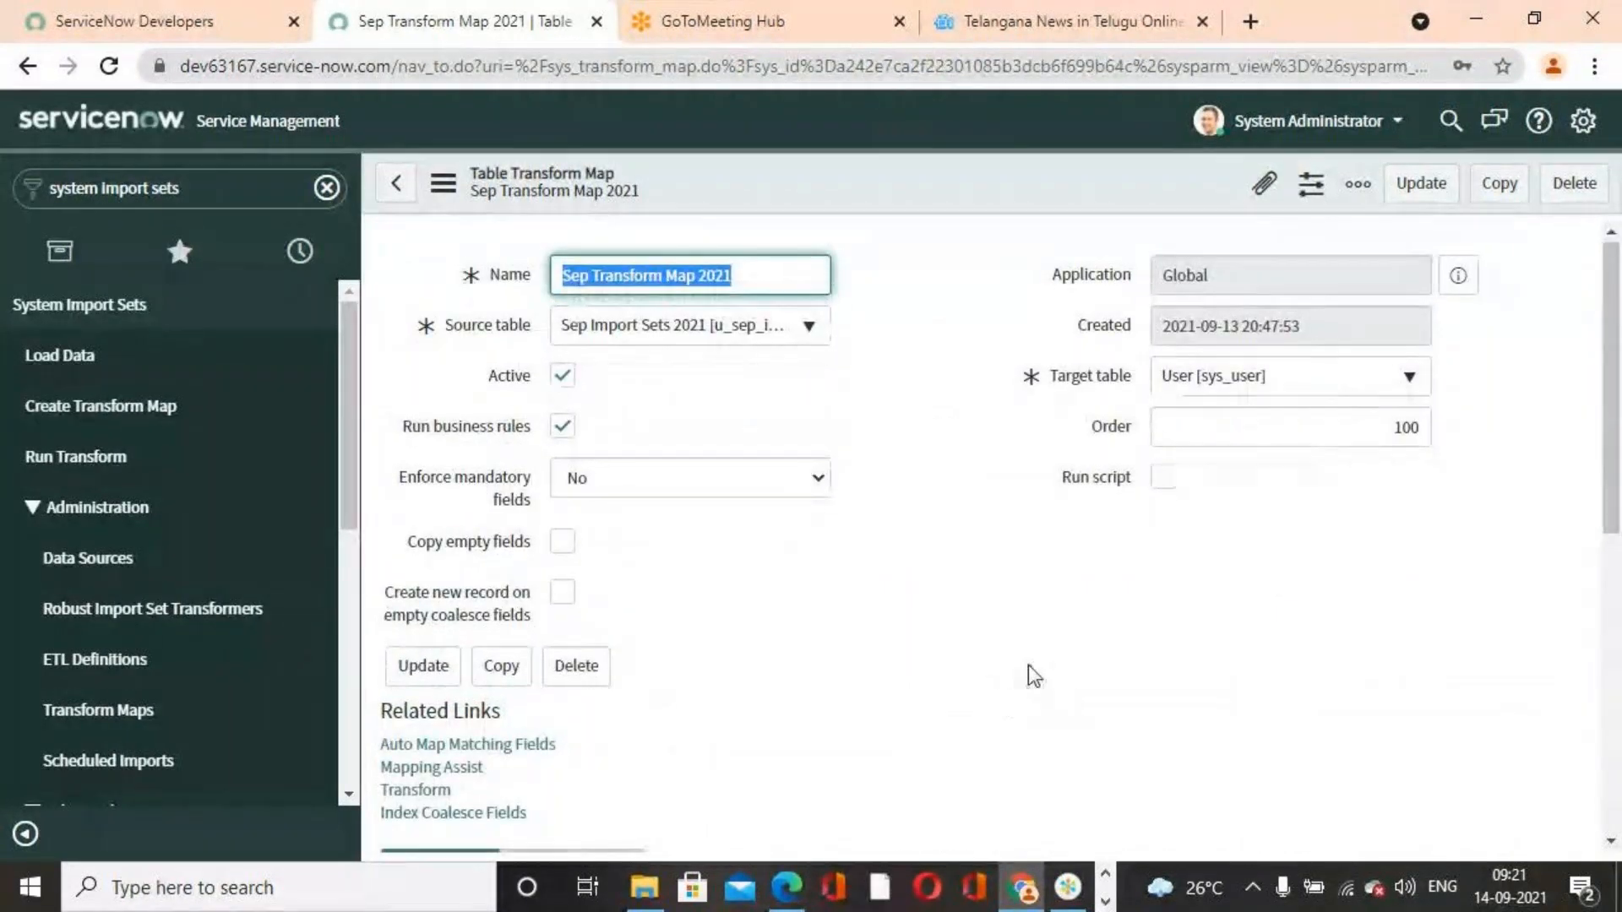
scroll(1027, 667, down, 10)
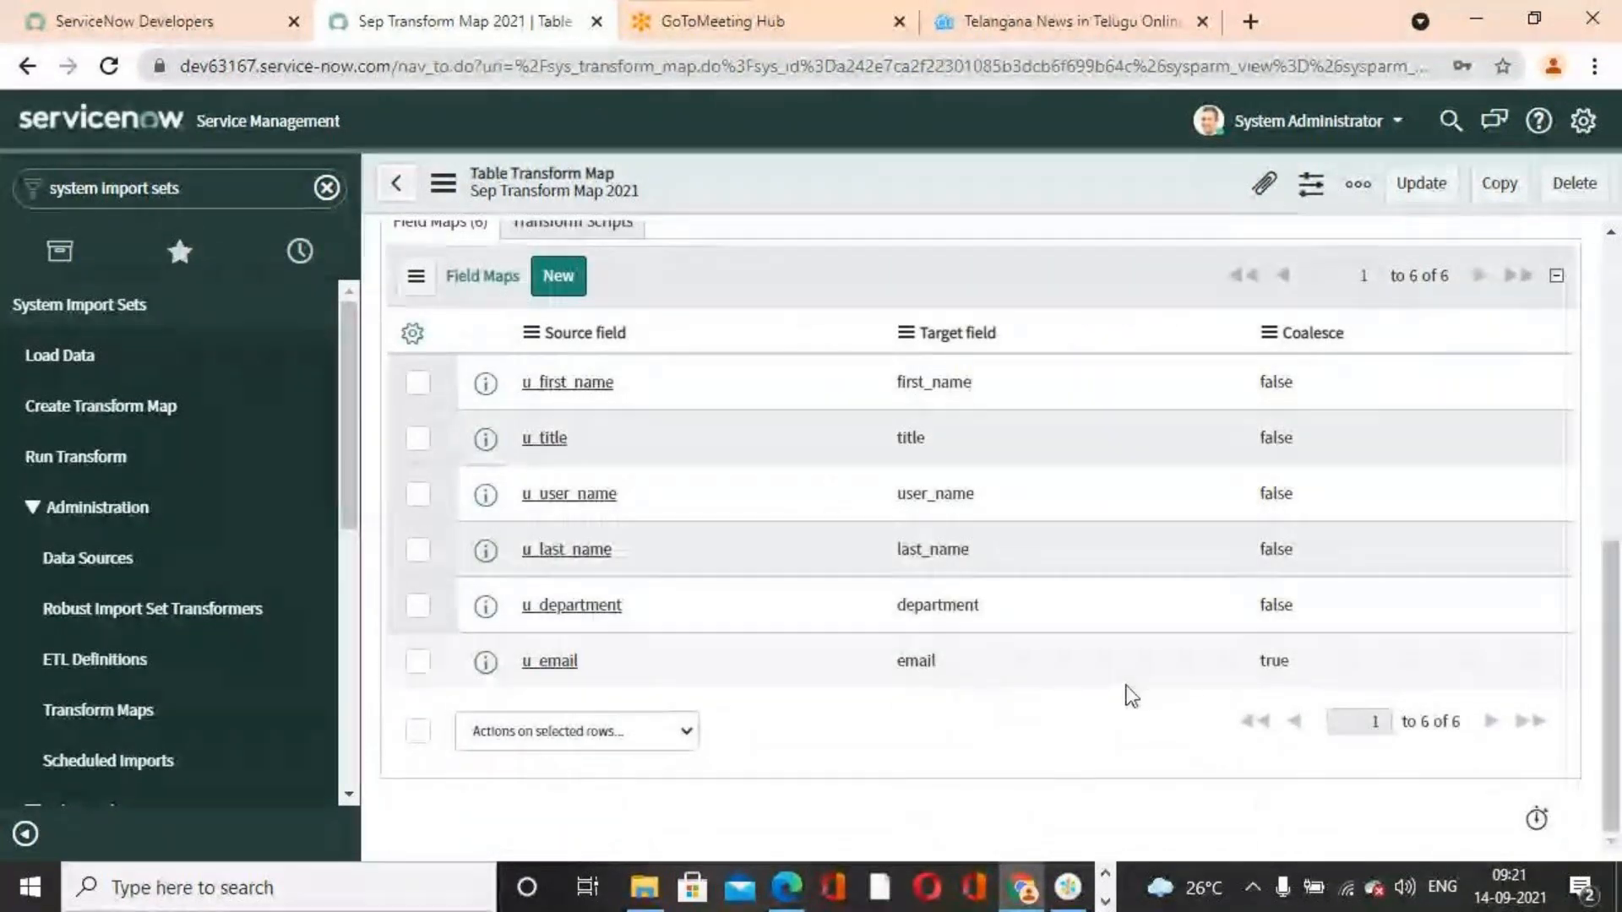
scroll(1056, 693, up, 10)
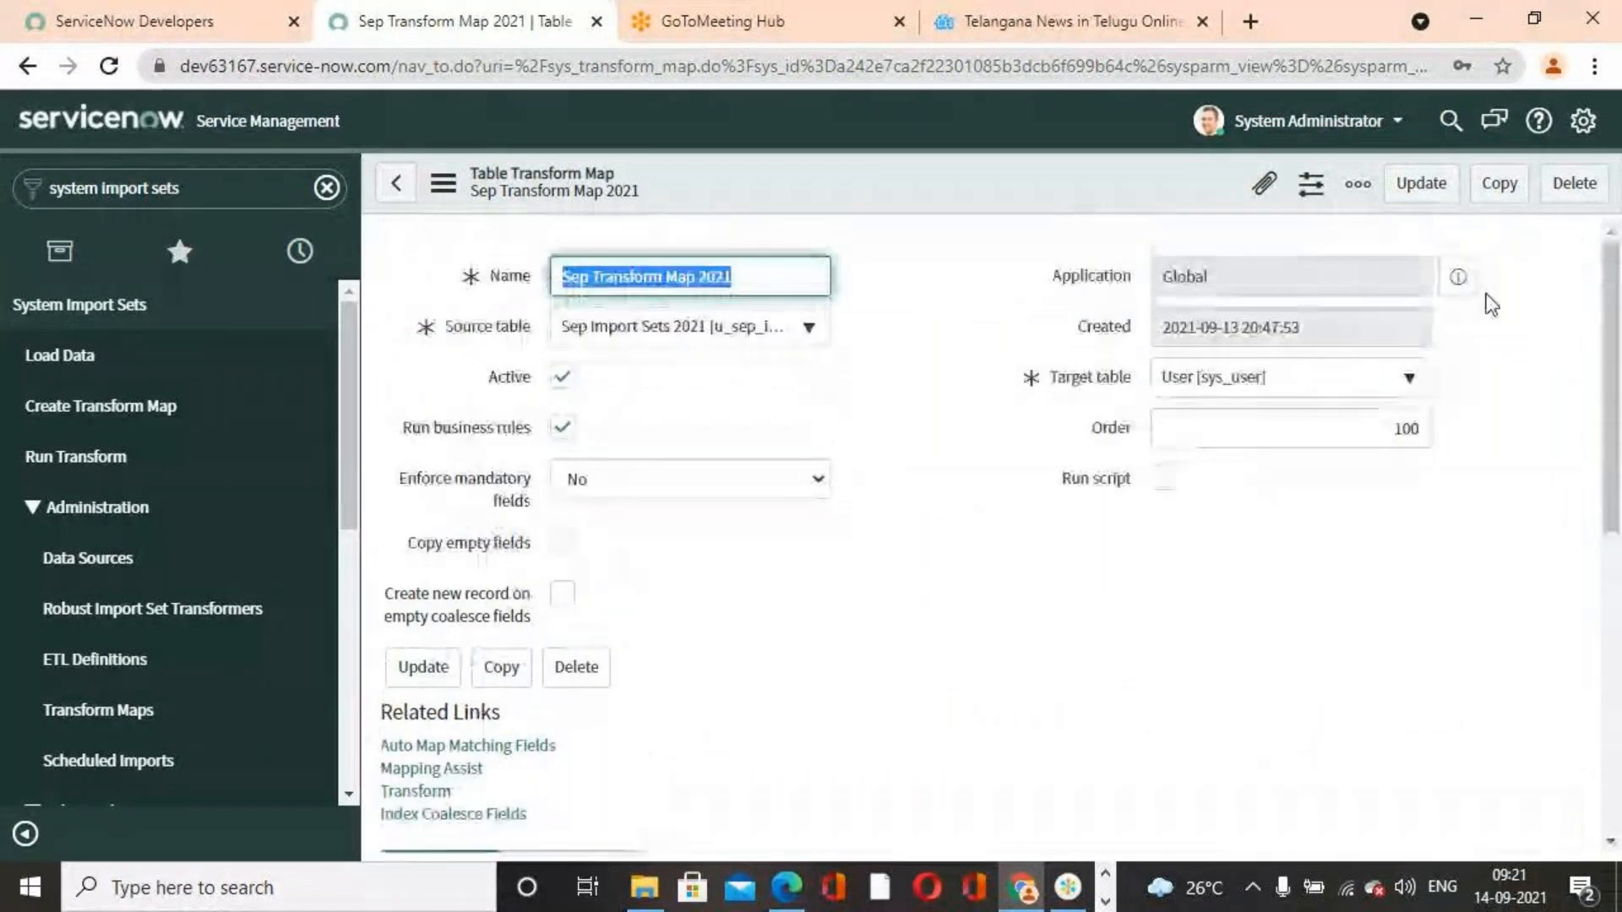
Save the transform map, then run Transform with Sep Transform Map 2021 on import set ISET0010001
click(1422, 186)
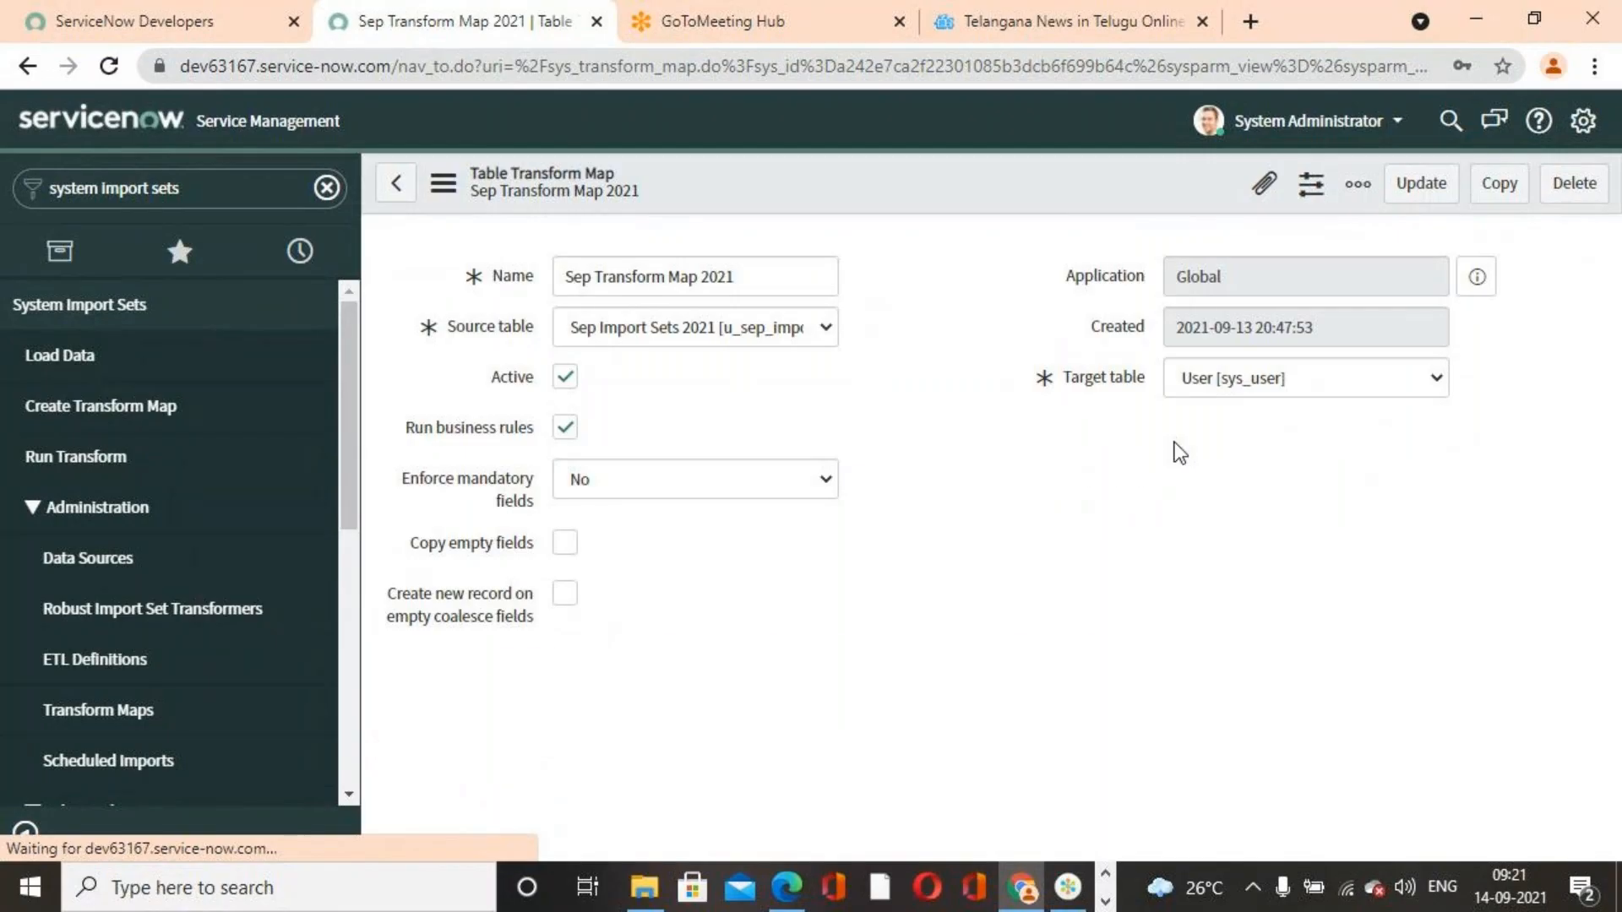
click(1421, 182)
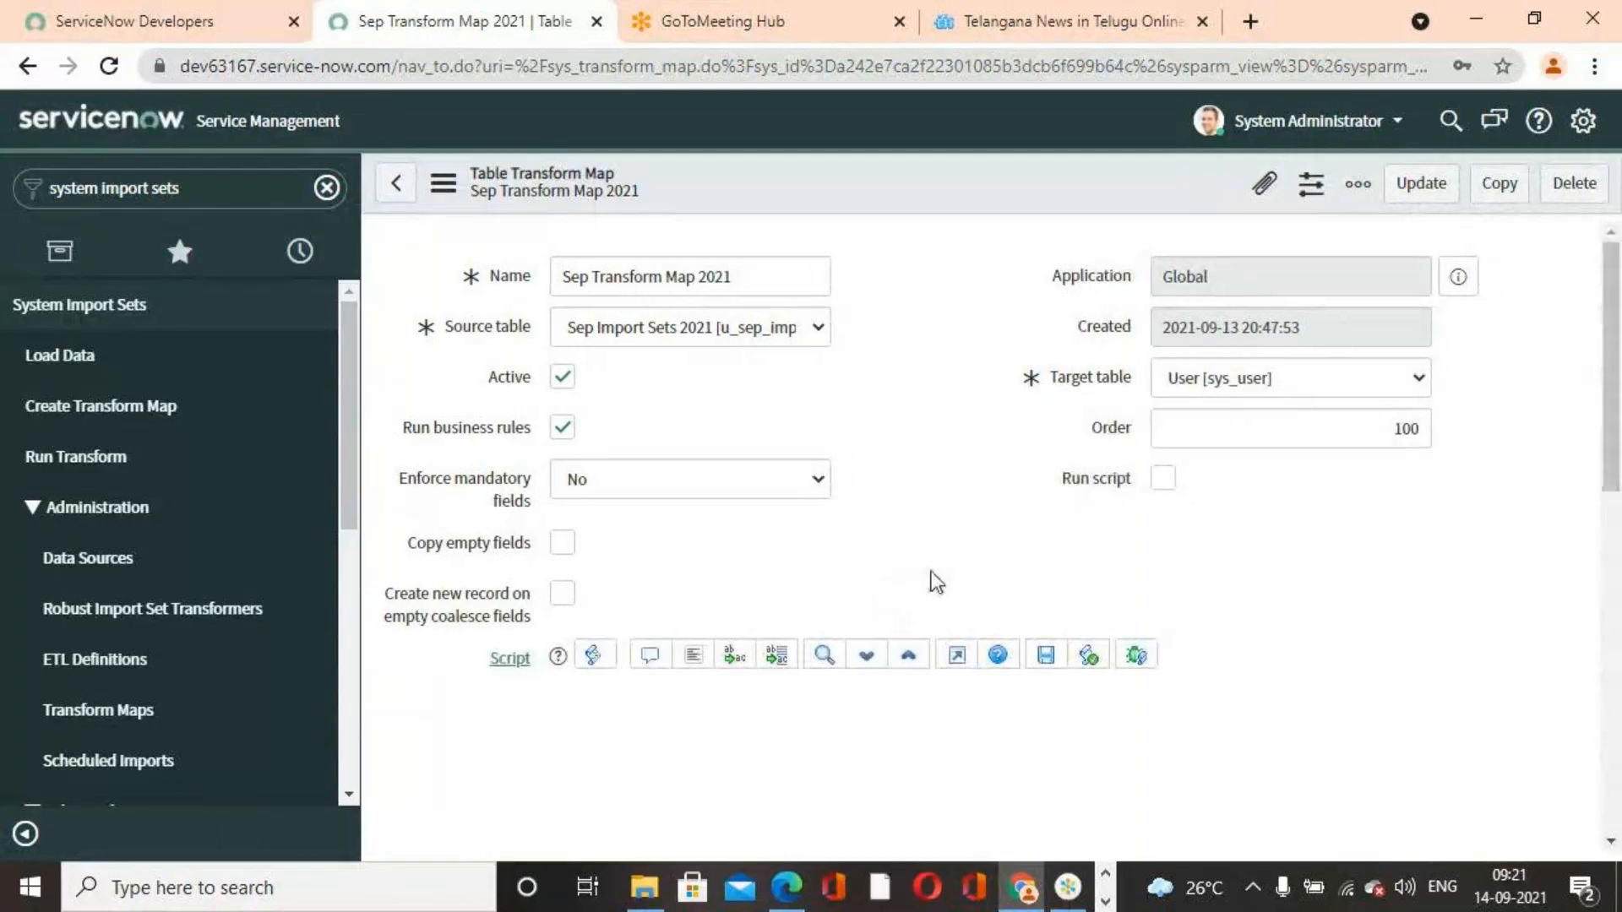
scroll(936, 576, down, 7)
scroll(417, 662, up, 5)
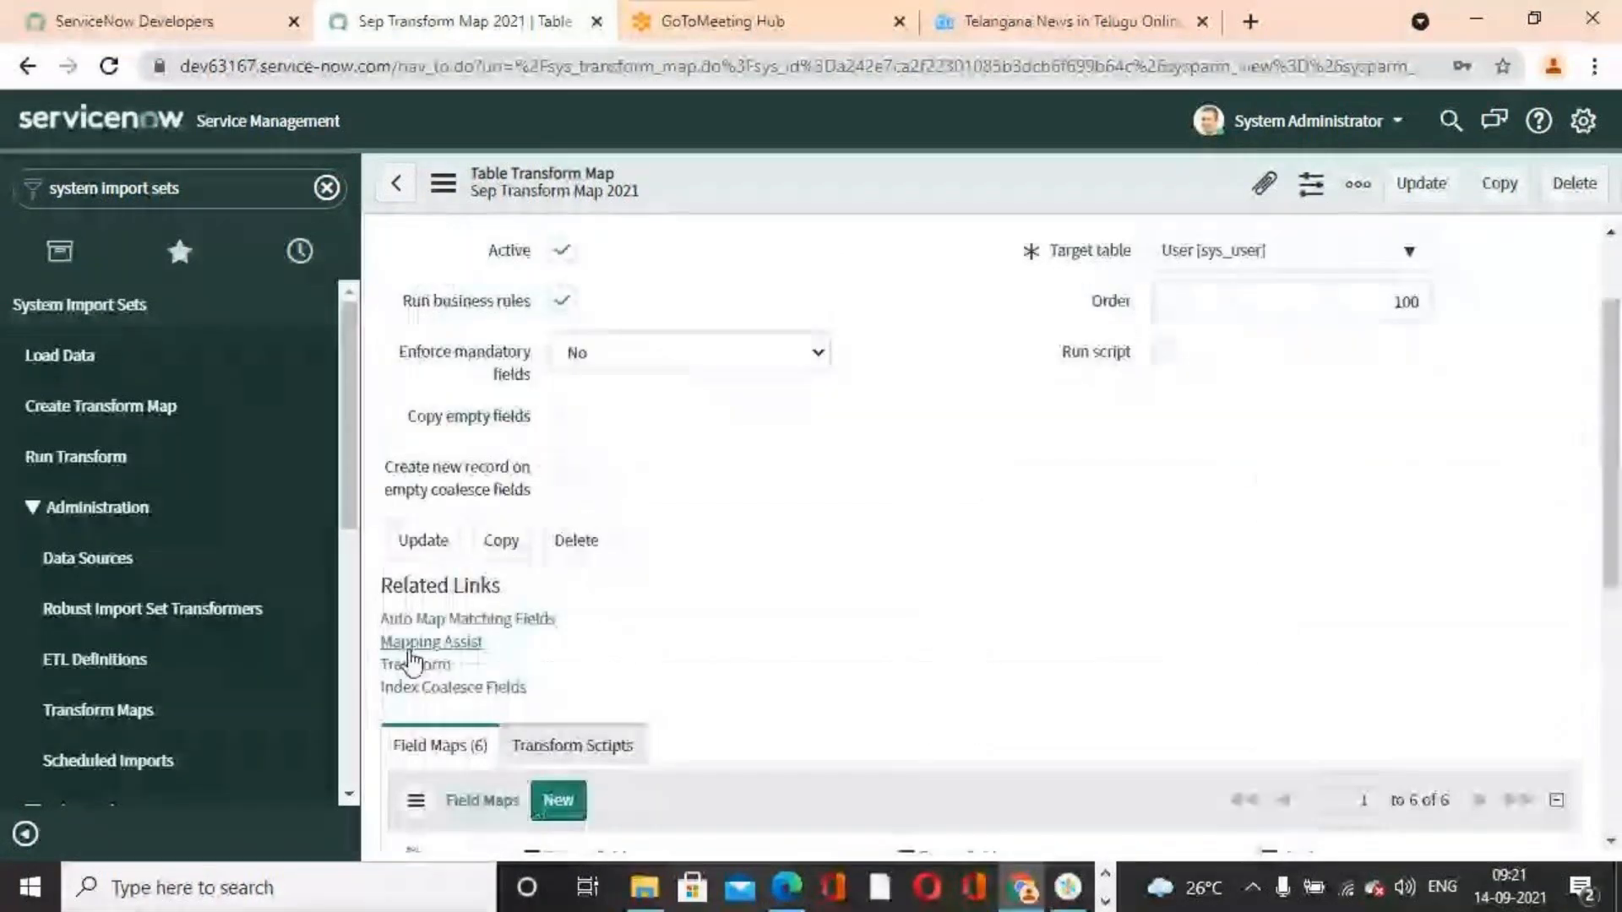
click(414, 664)
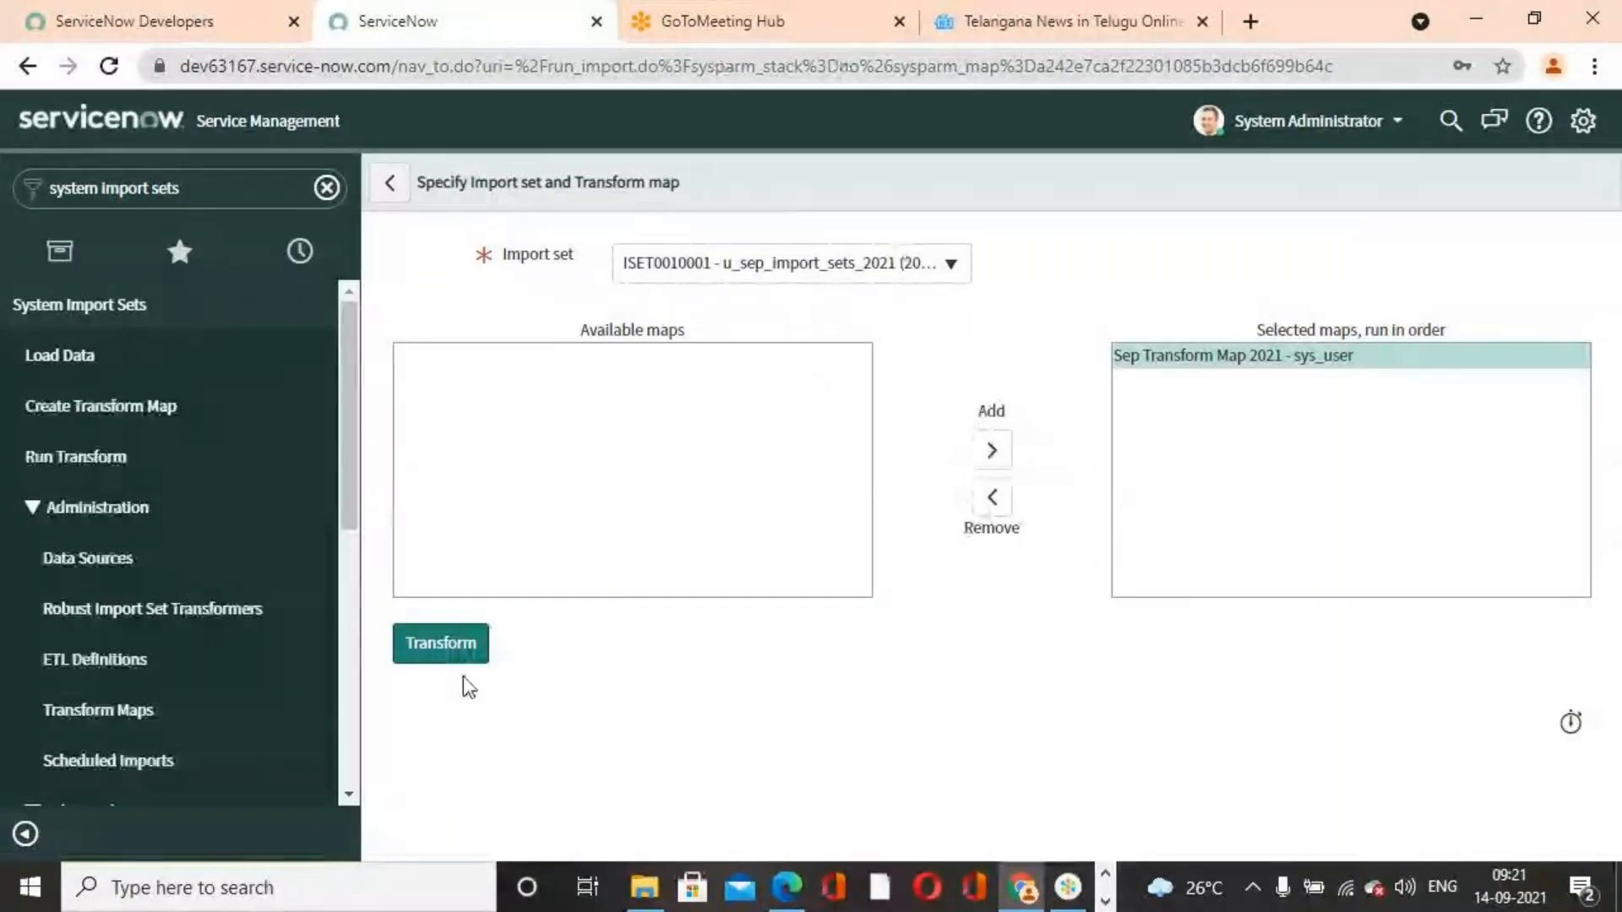
click(463, 654)
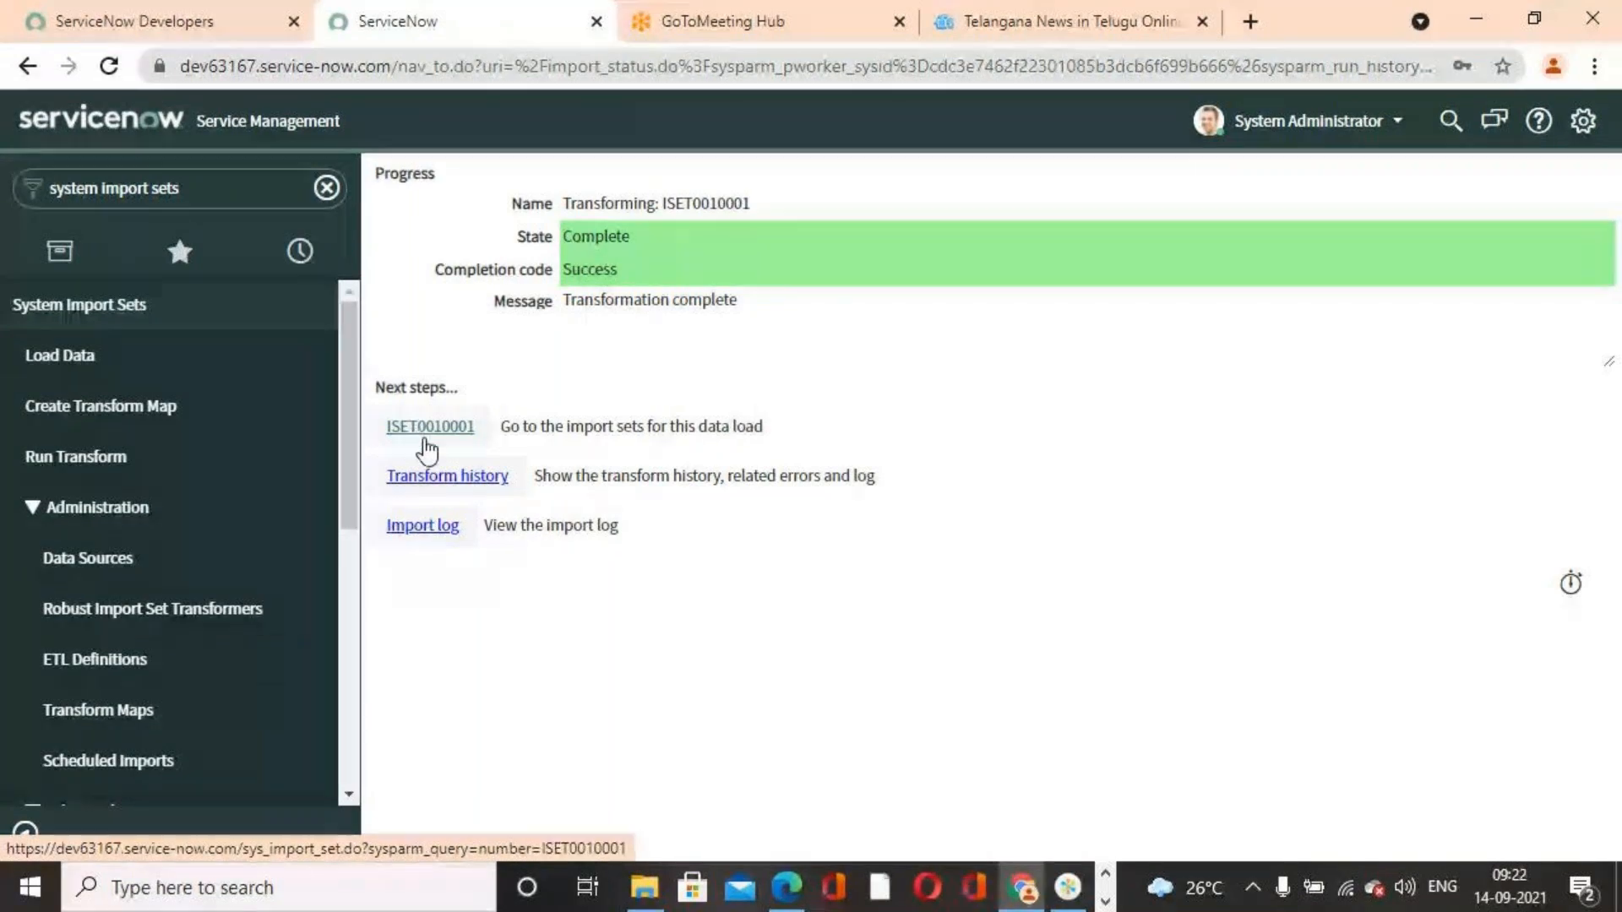
Open the transform history and examine its totals and the import set row error
click(456, 483)
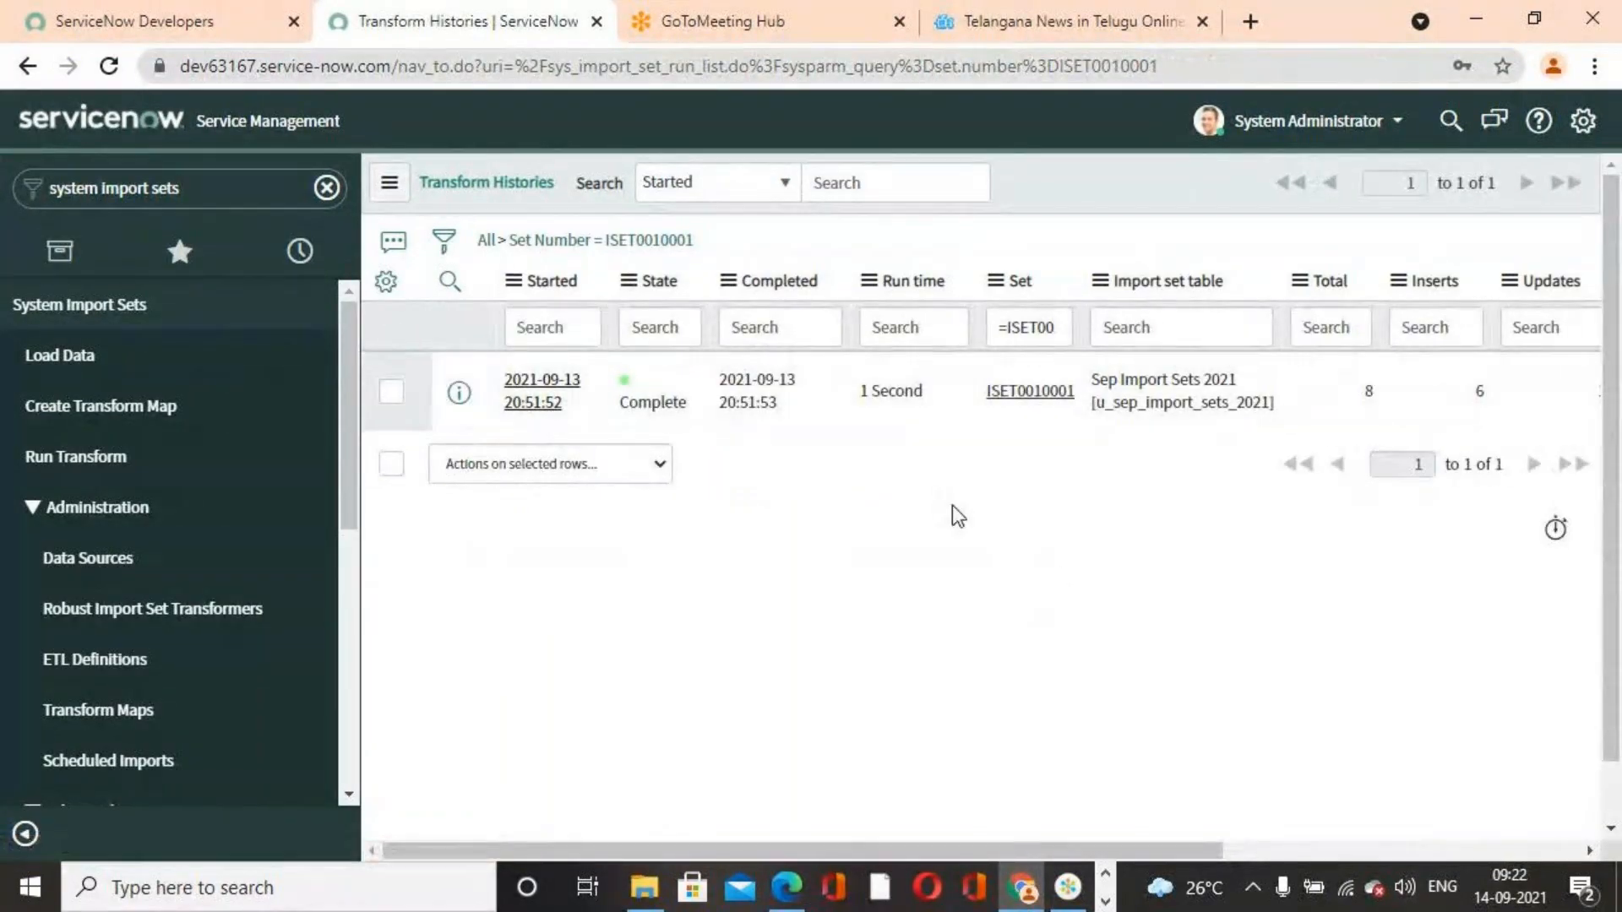
scroll(833, 569, down, 3)
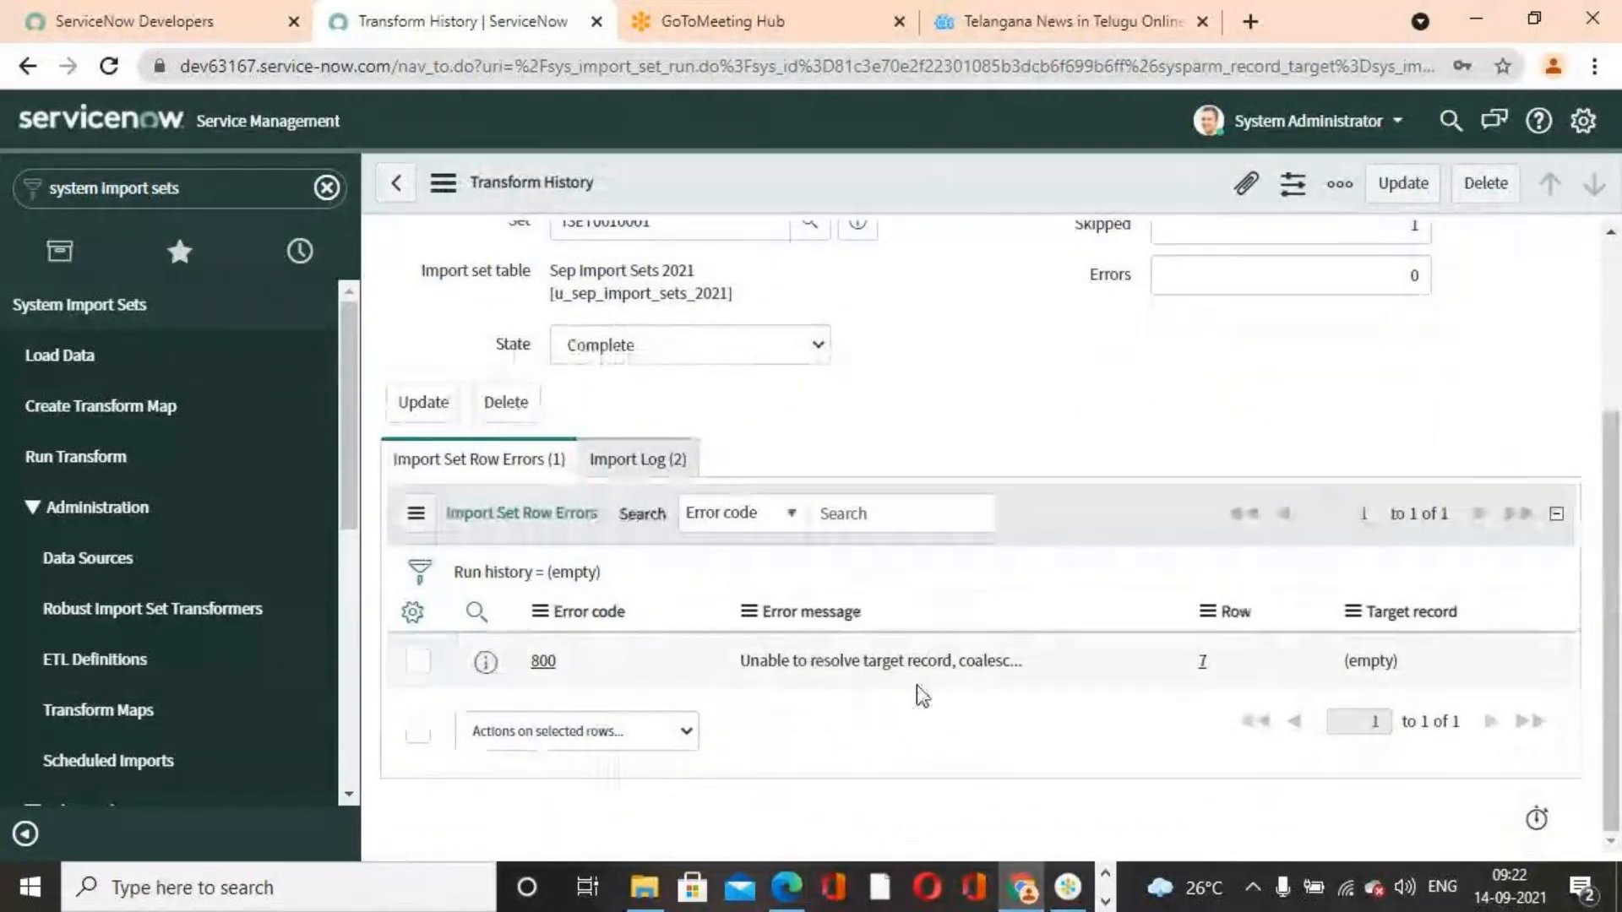
scroll(950, 676, up, 3)
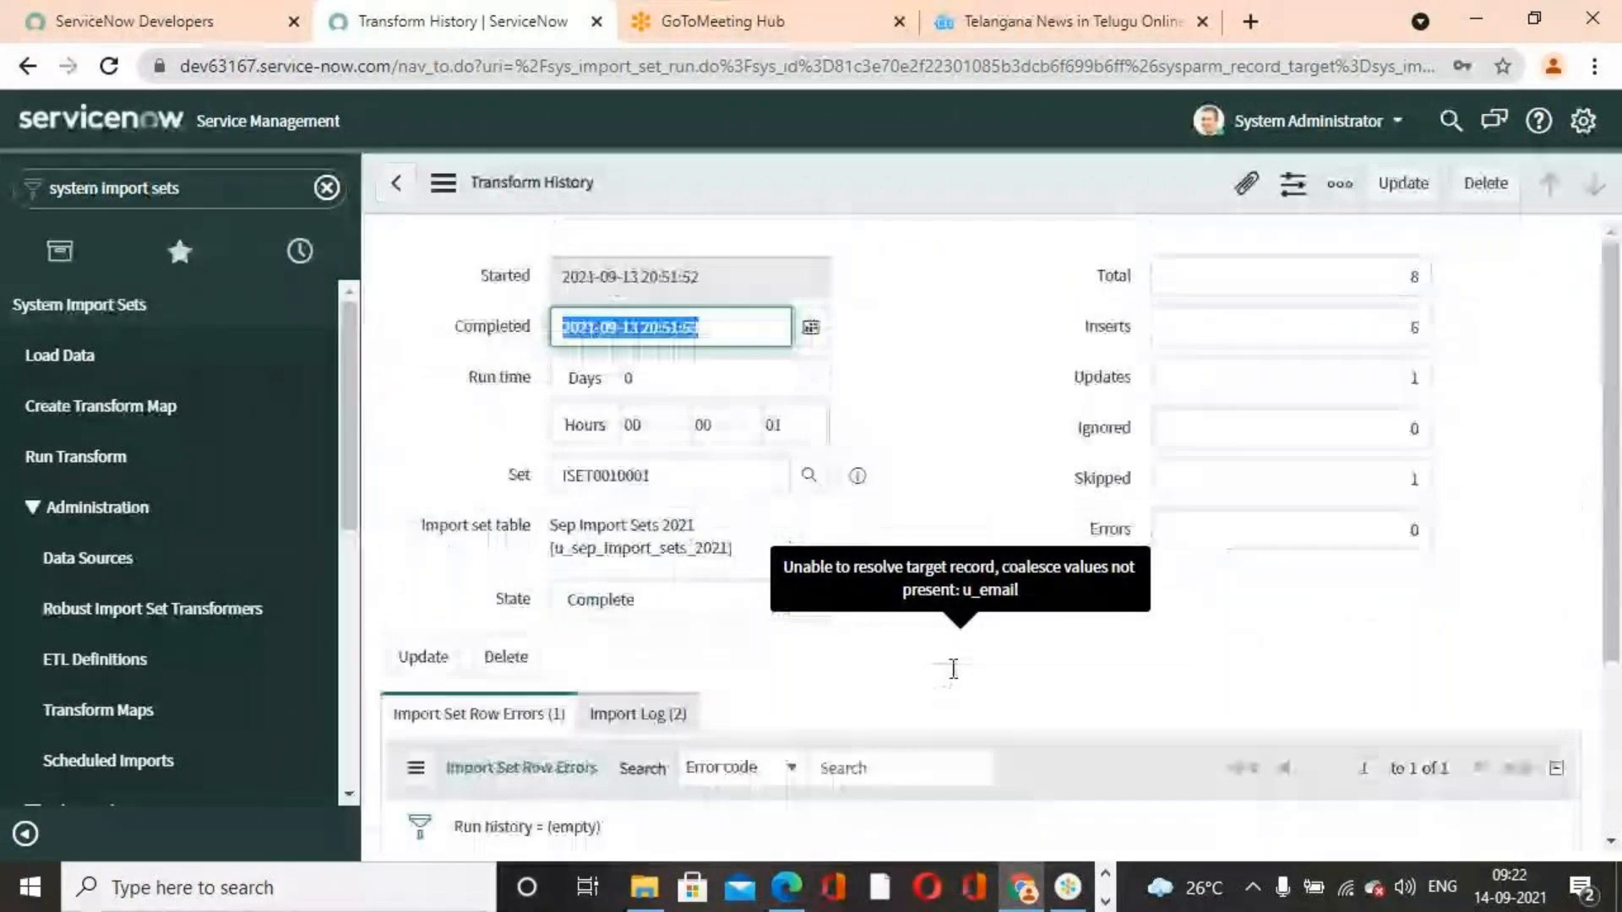
scroll(735, 673, down, 3)
scroll(781, 665, up, 3)
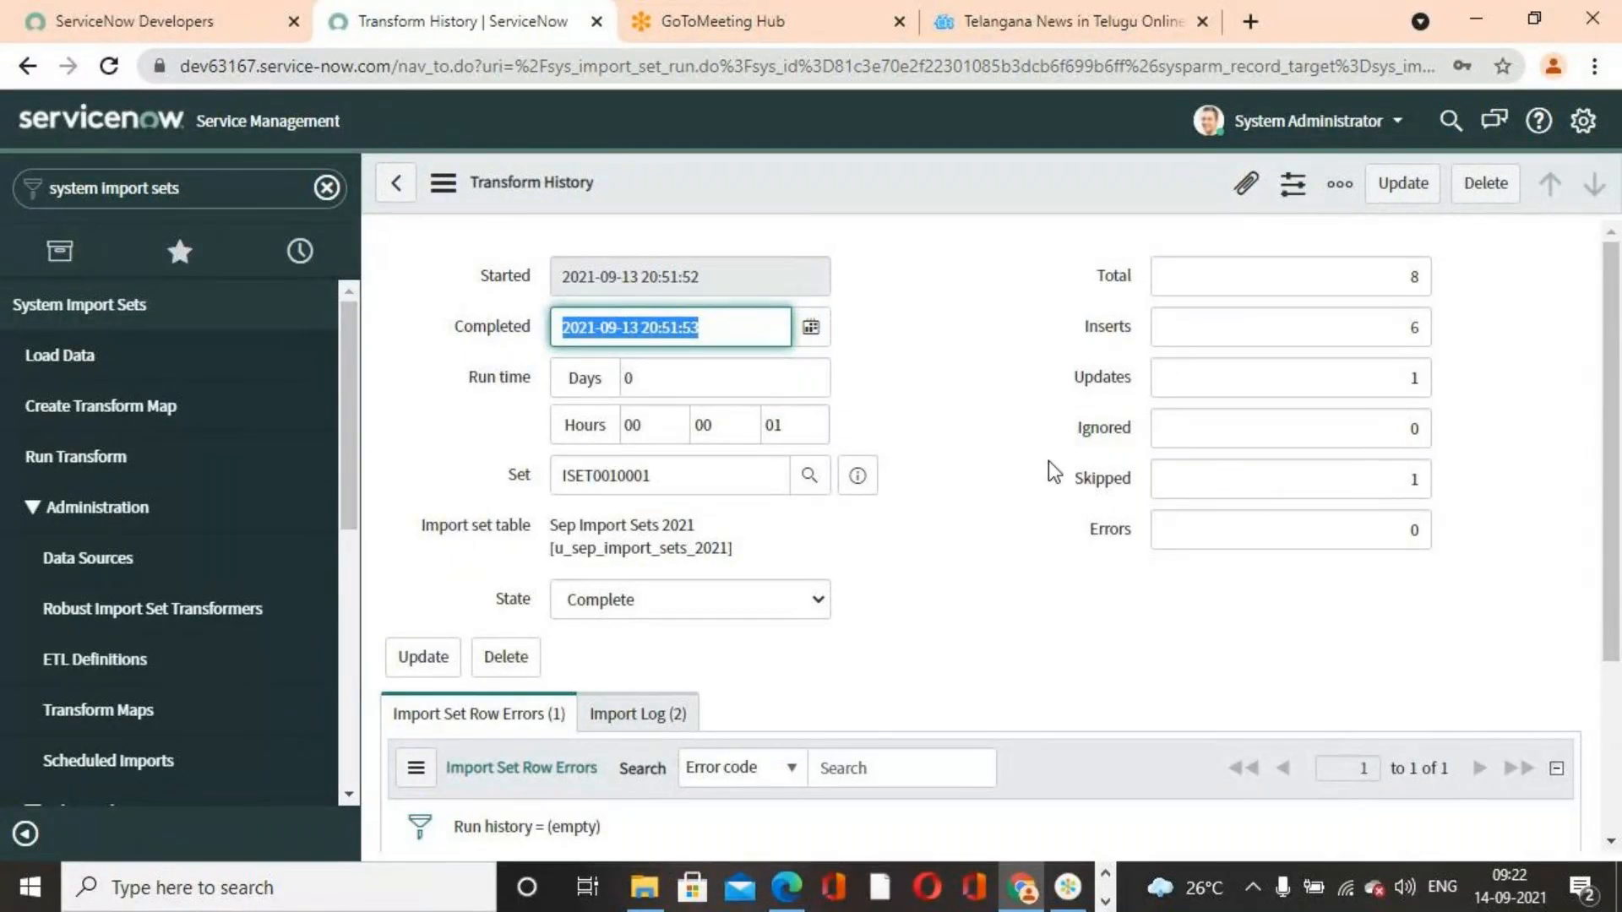
scroll(1169, 543, down, 3)
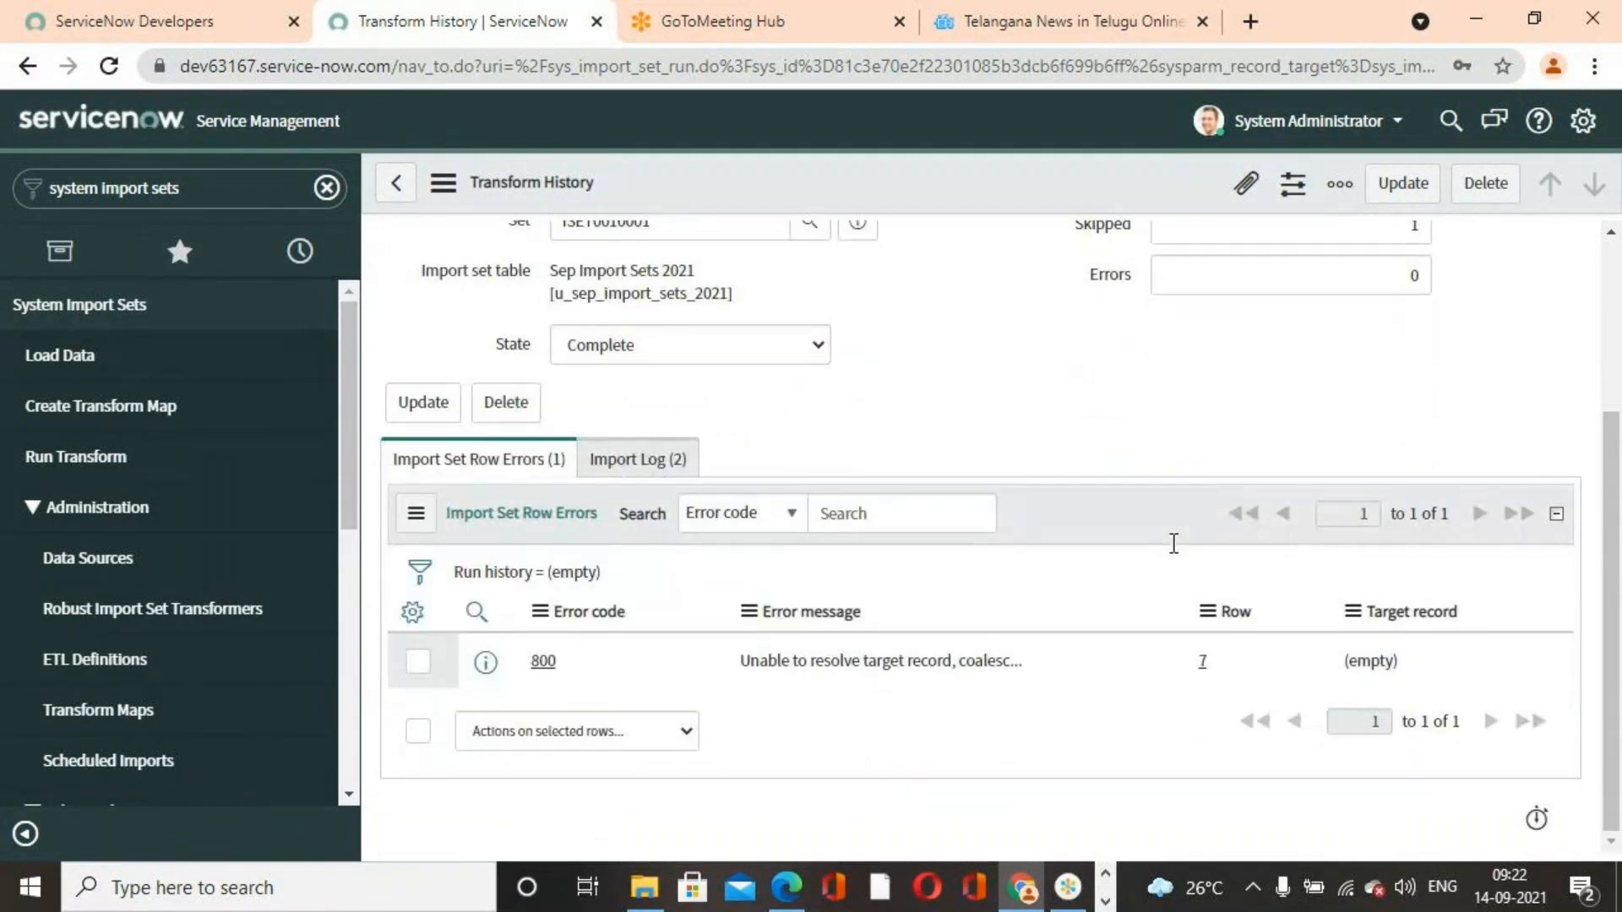
click(540, 663)
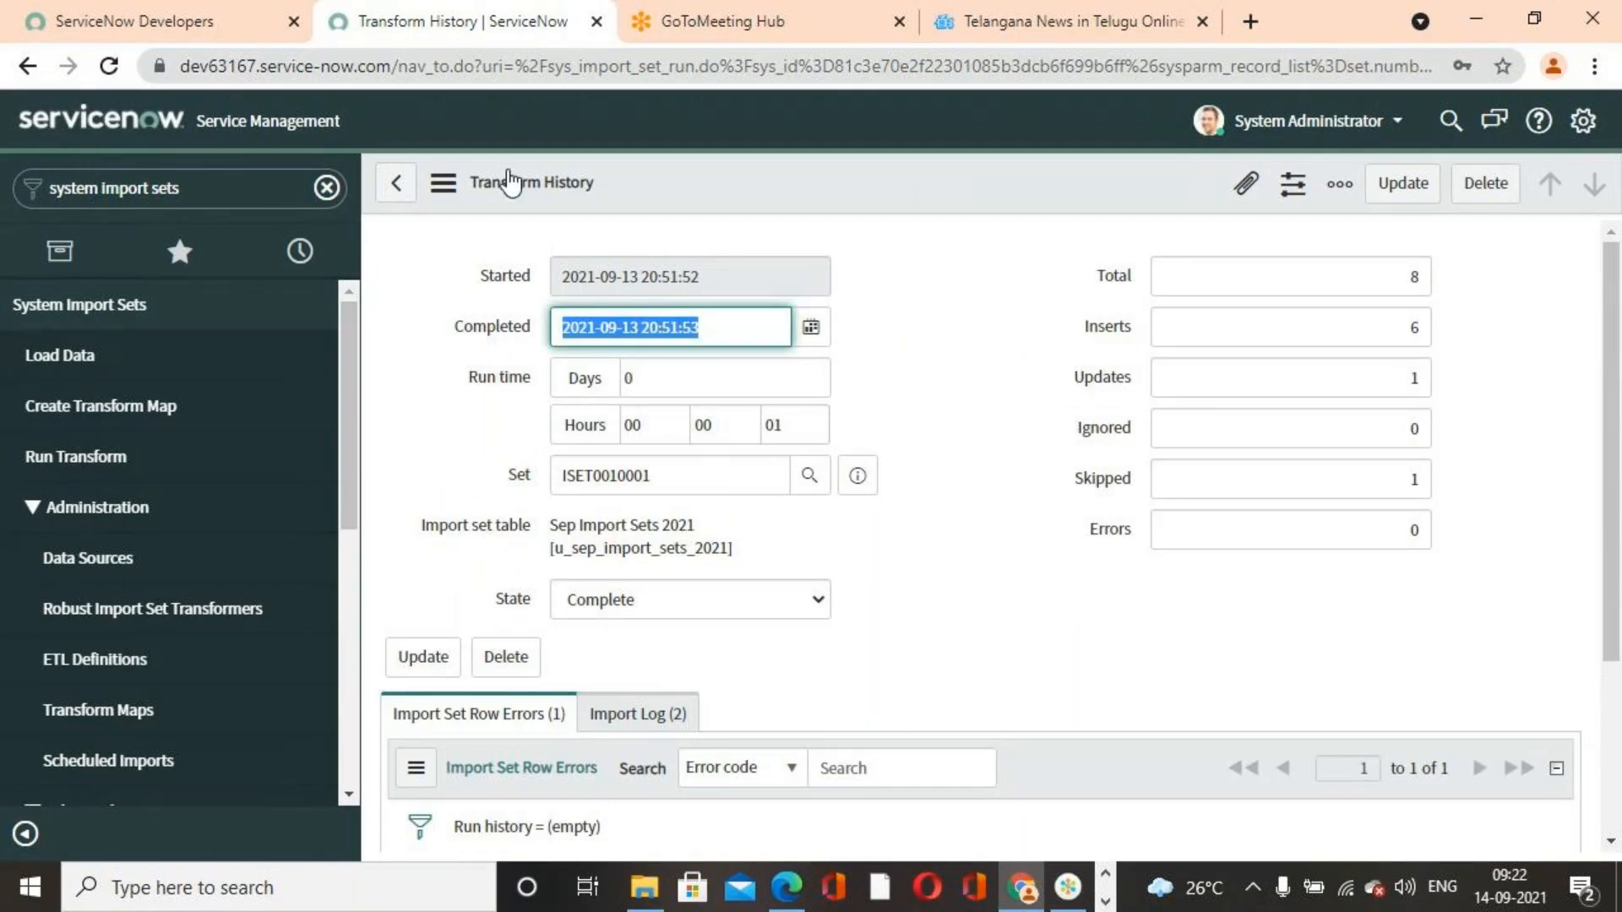
Open sys_user.list from the navigator filter and examine the newly imported user records
click(317, 188)
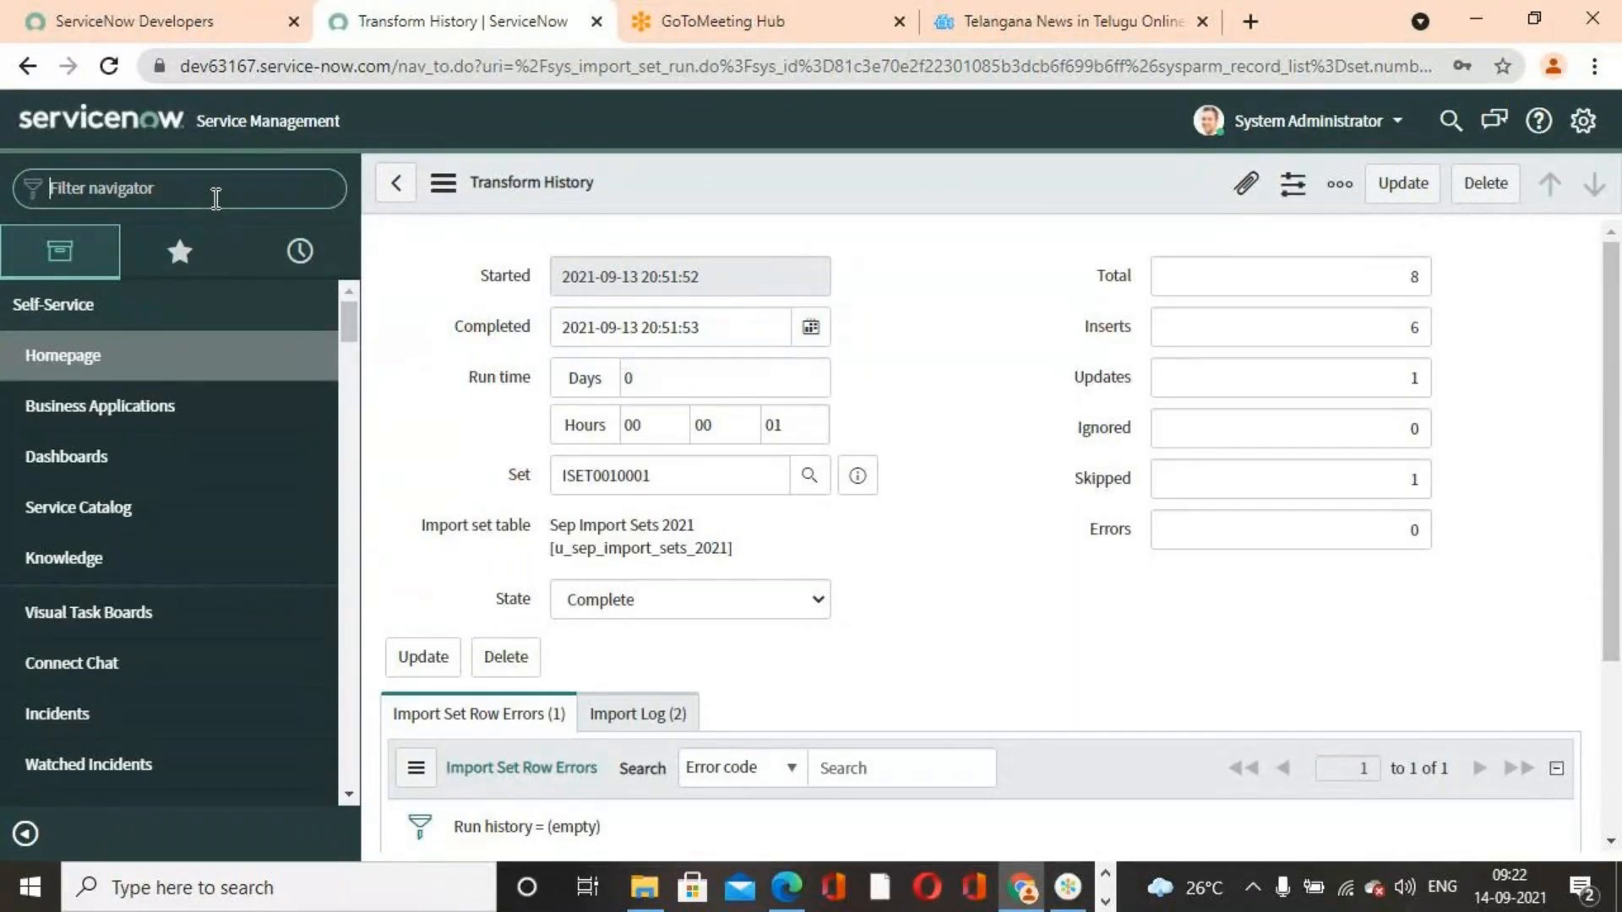
text(system I)
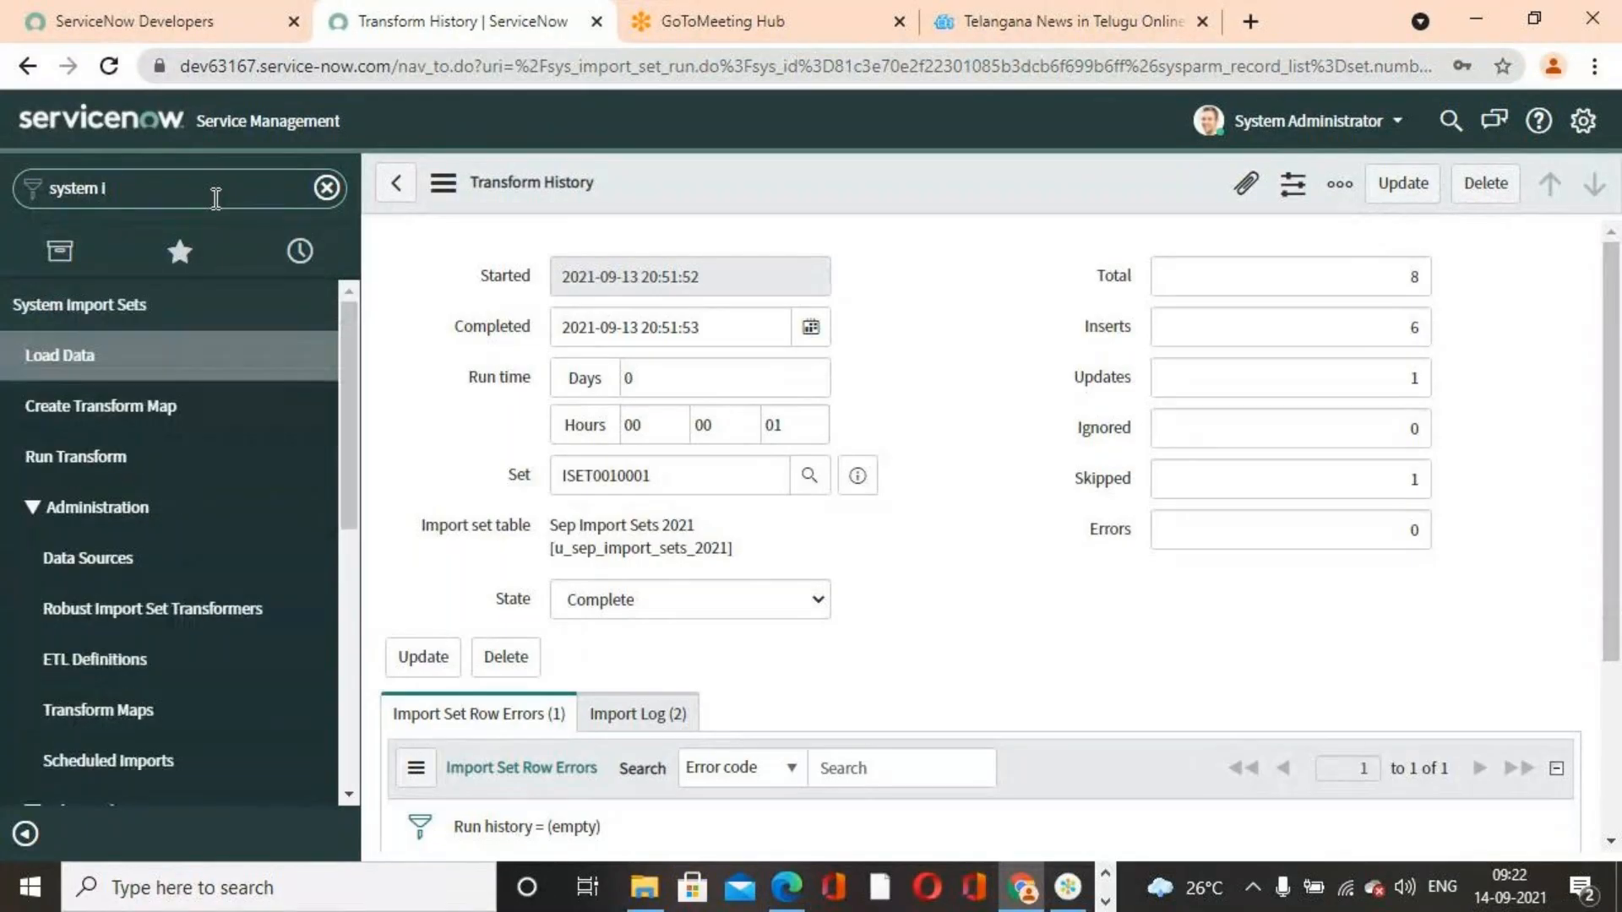
text(mport sets)
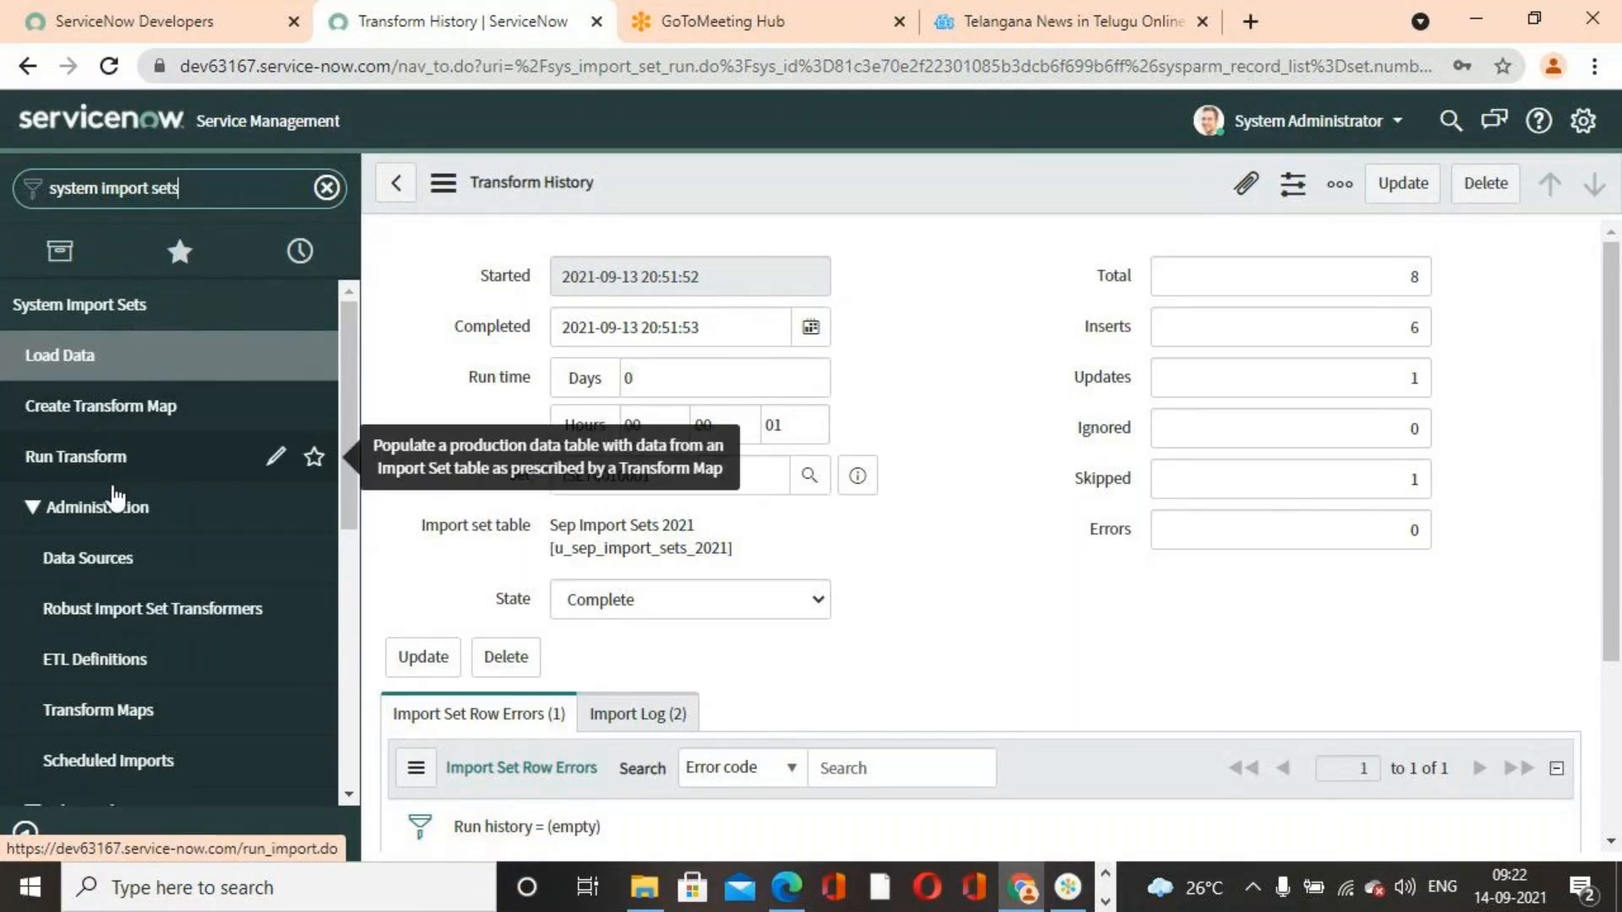
drag(228, 196, 4, 188)
text(sy)
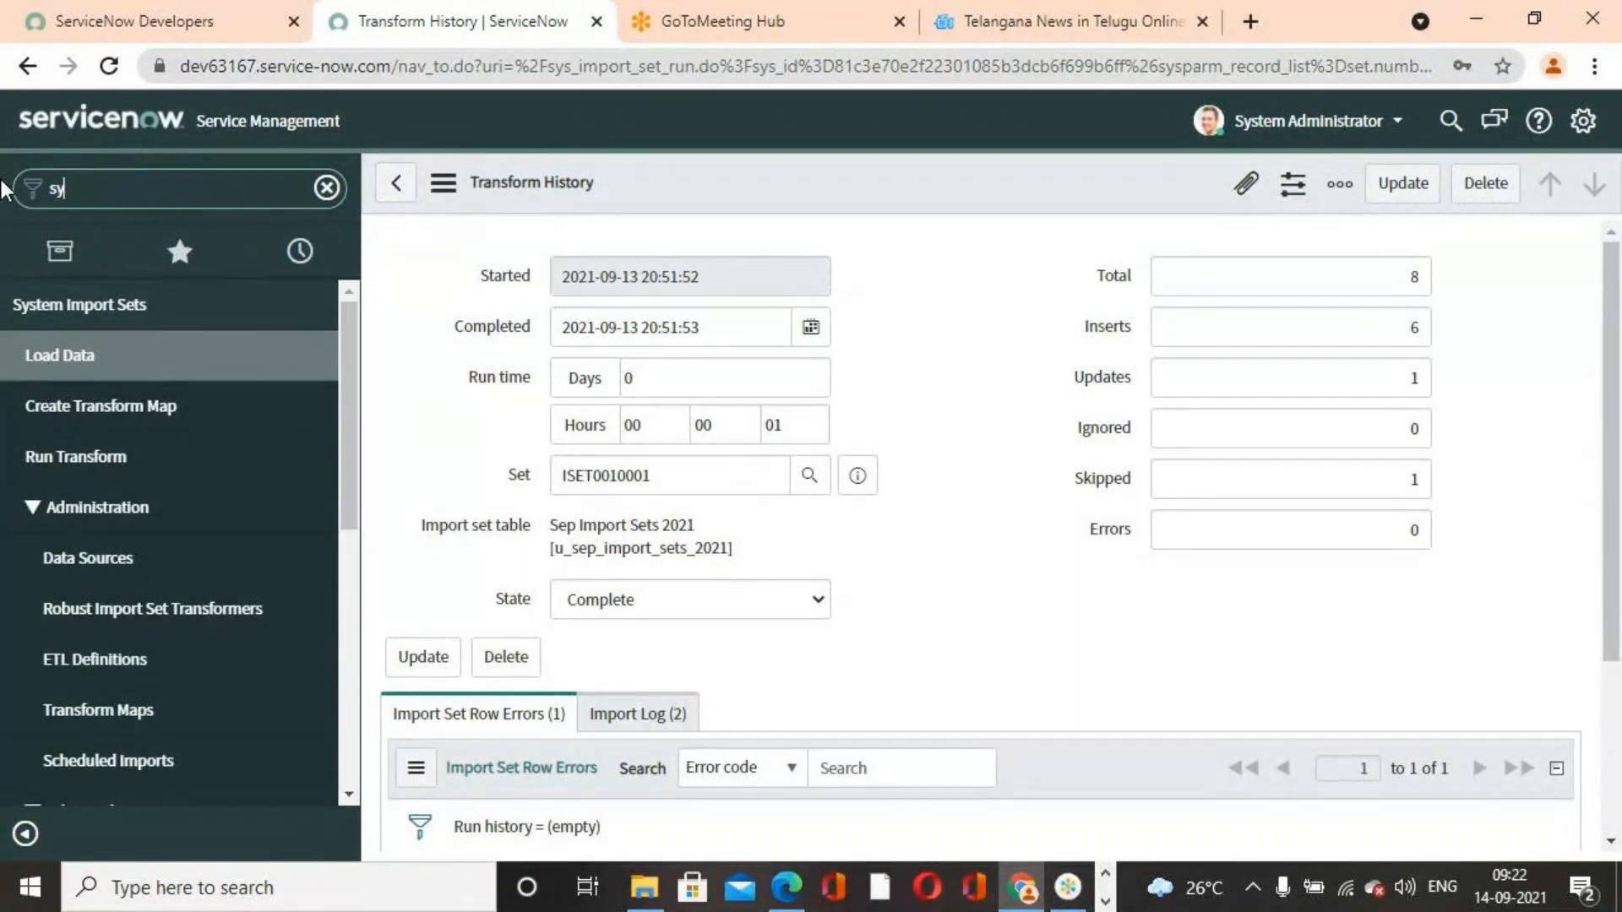
text(s_u)
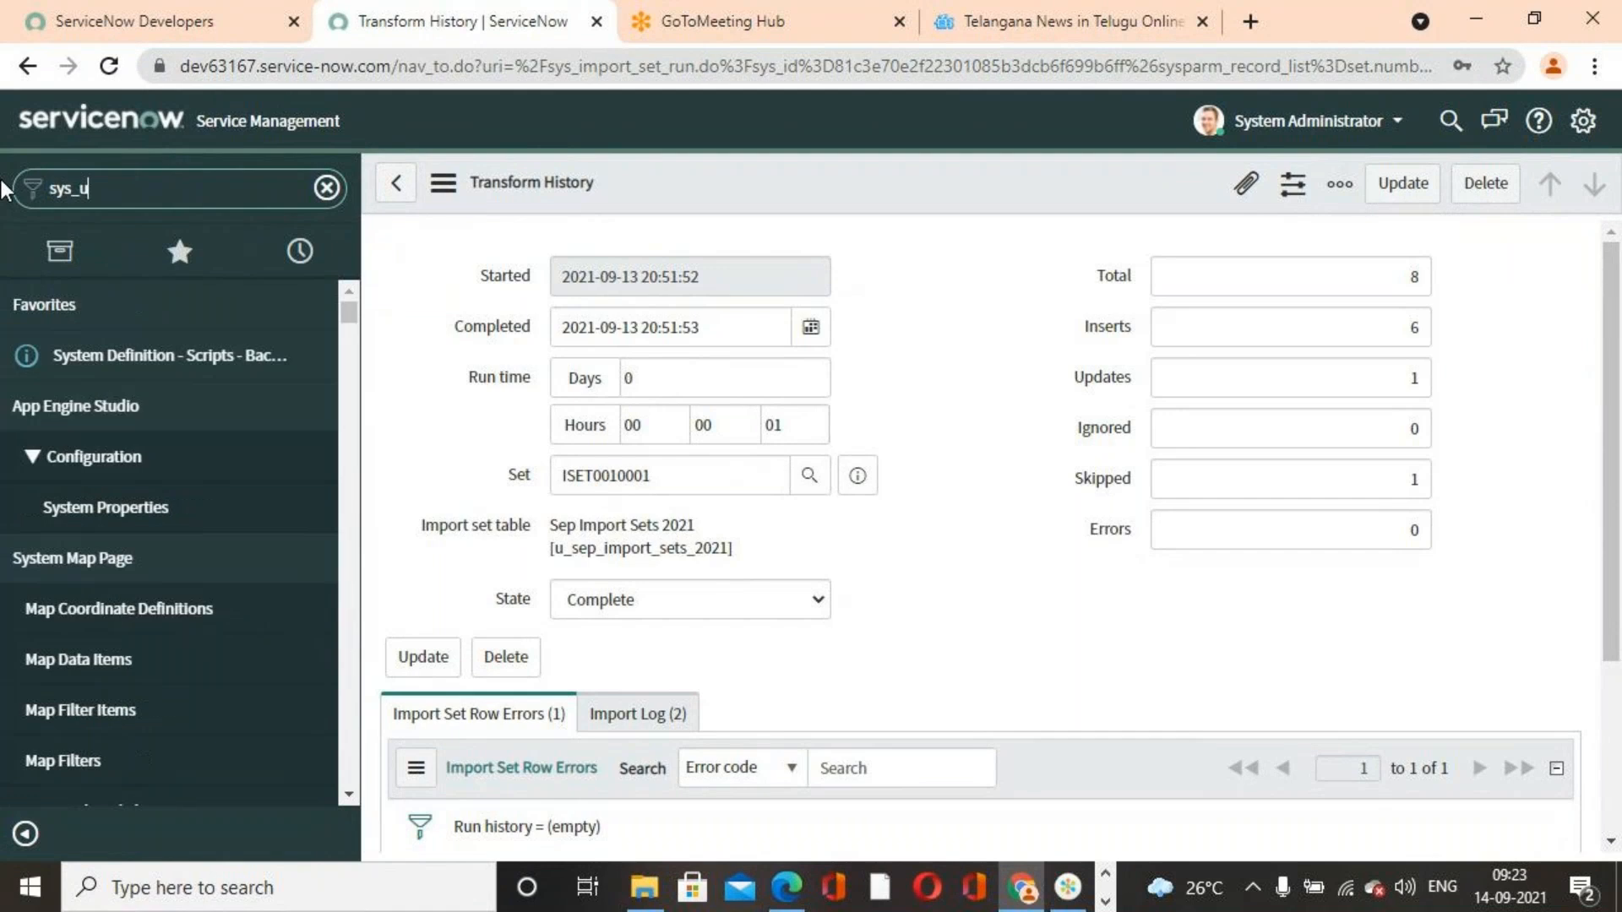
text(ser.list)
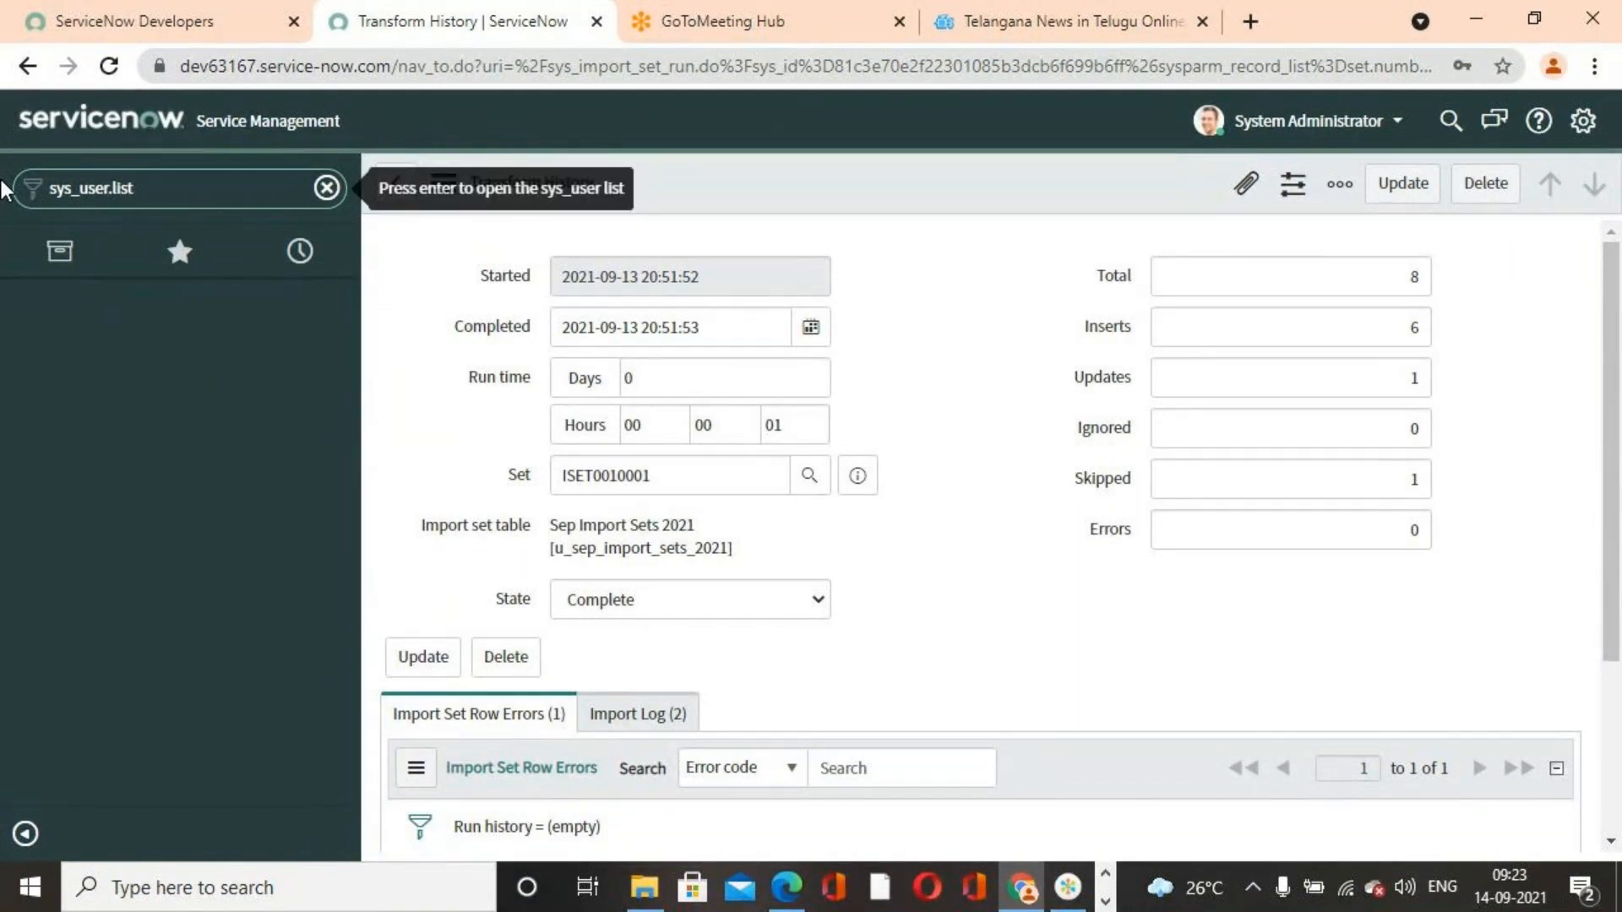
key(Return)
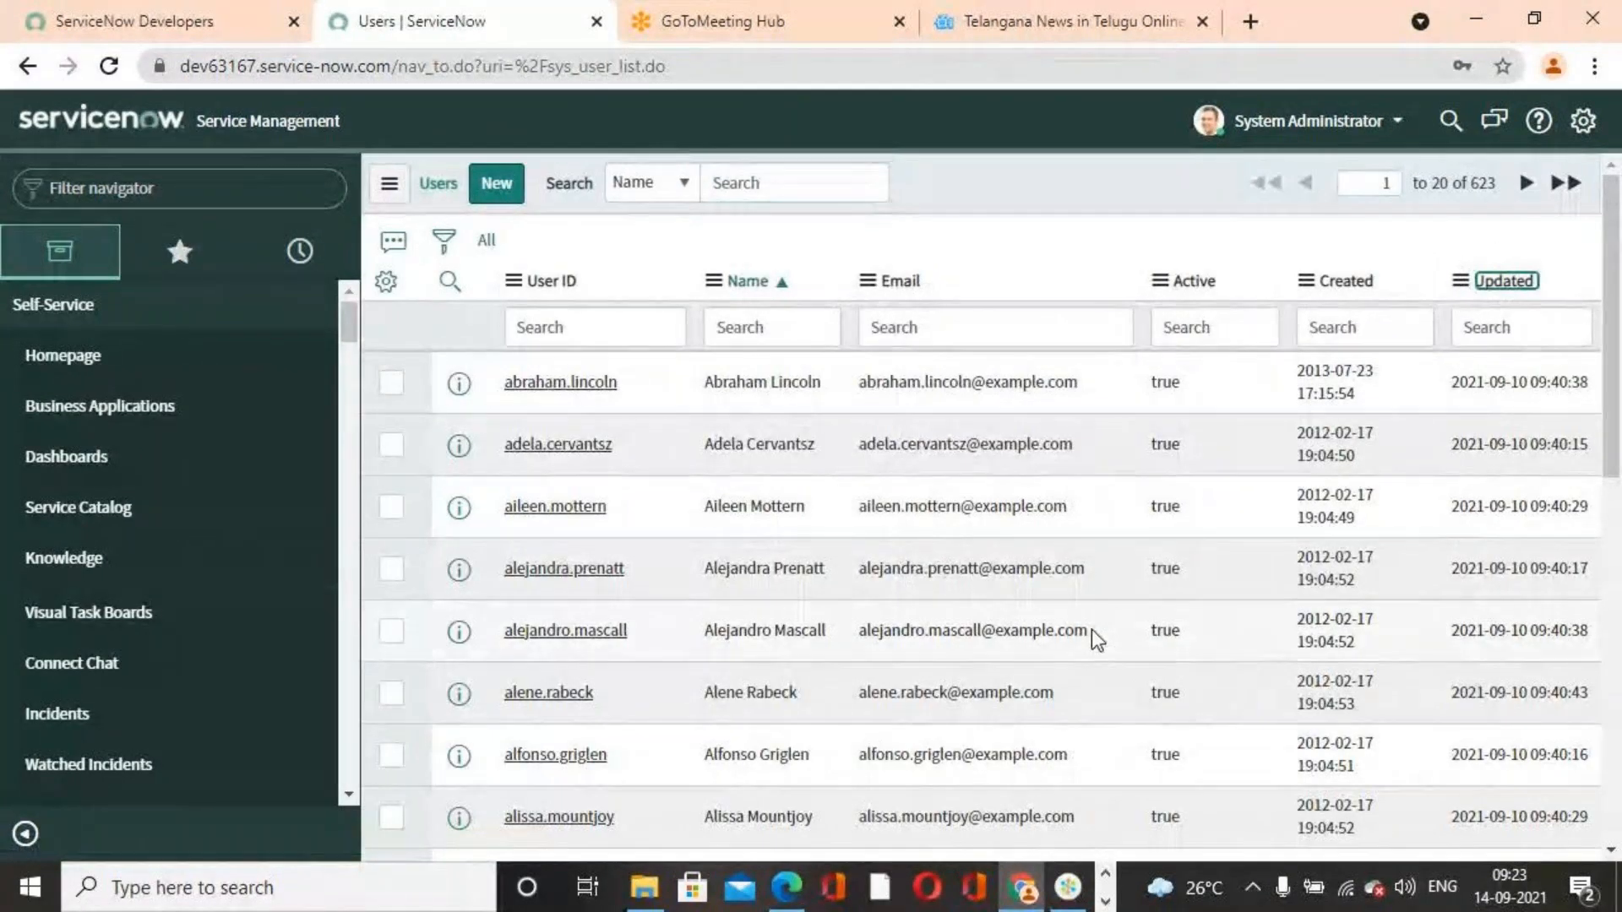
drag(487, 369, 995, 708)
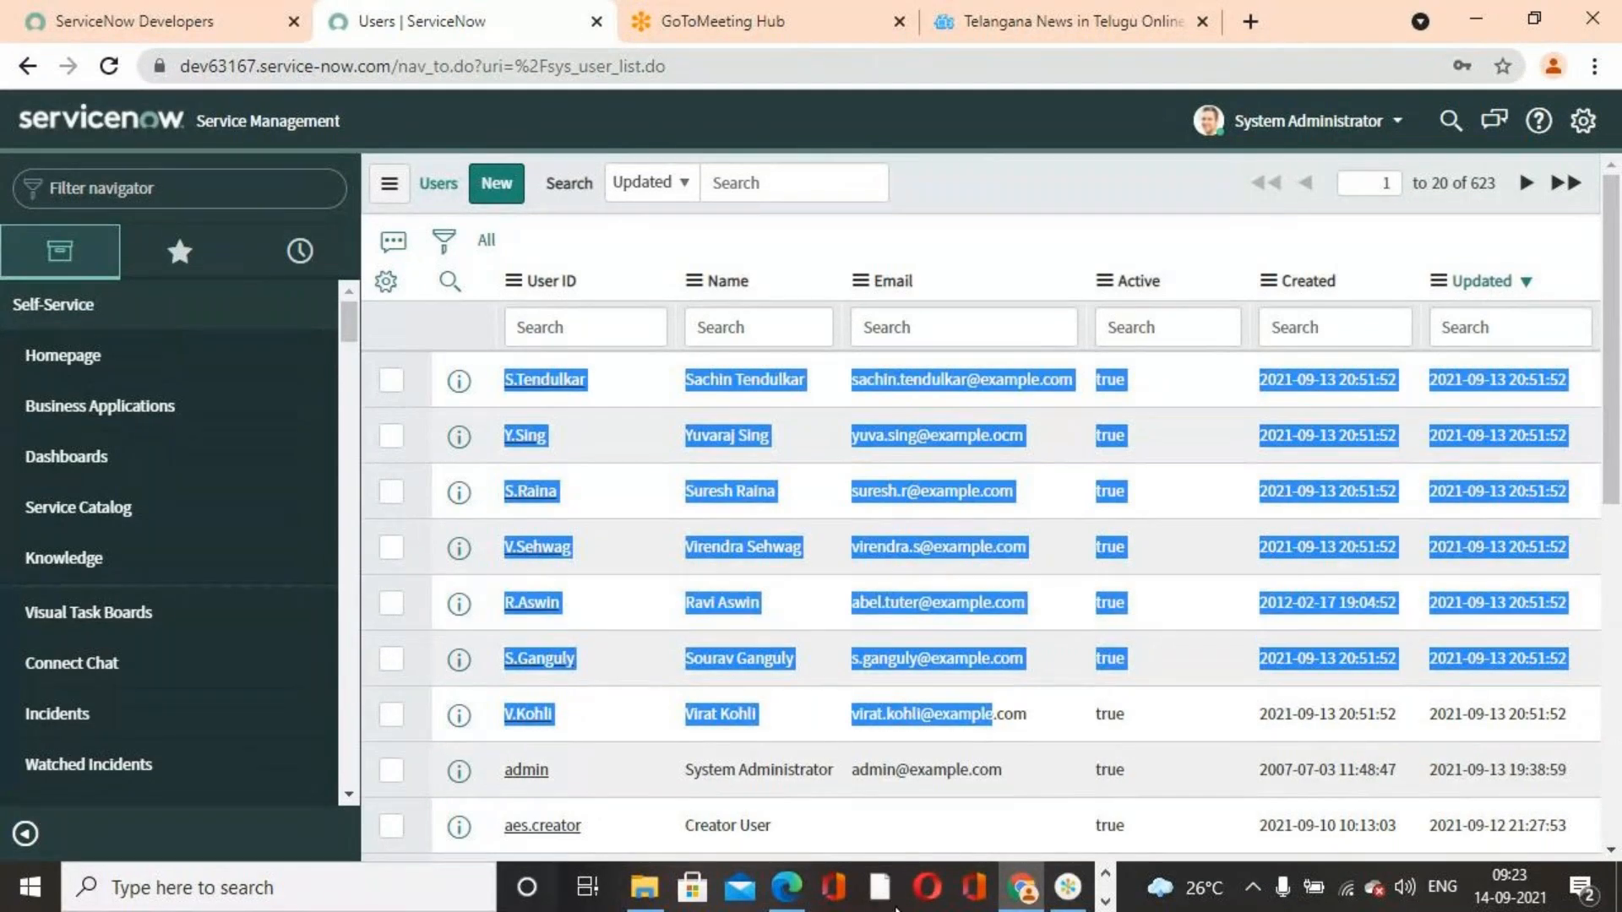
click(974, 251)
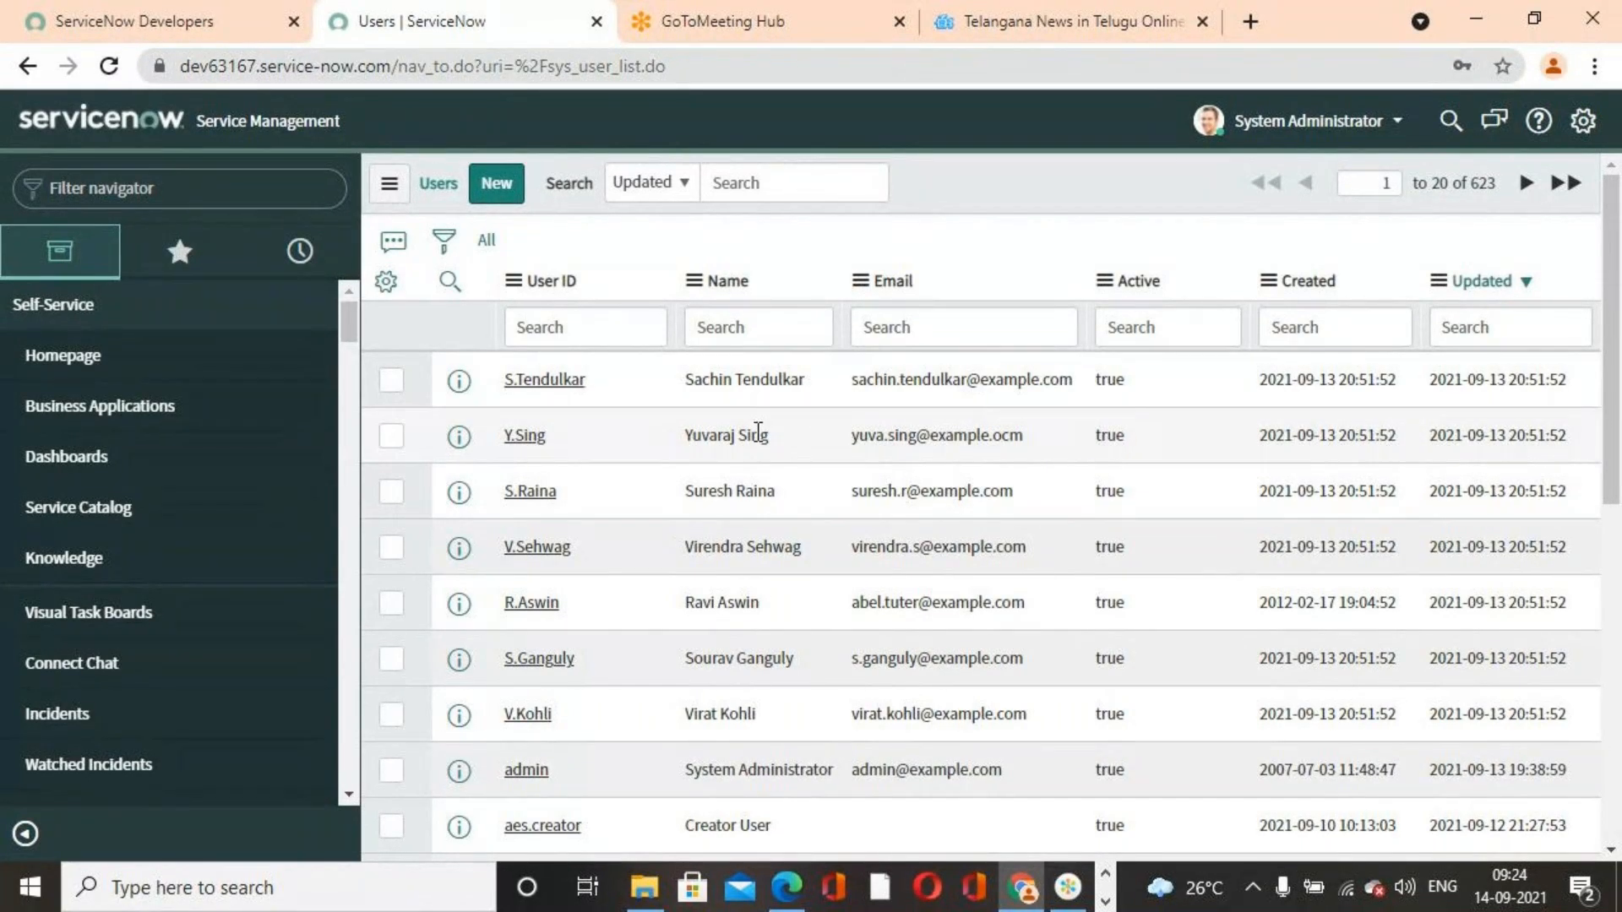
Compare the imported records in the Users list with the rows of the User Records For Importing spreadsheet
scroll(545, 438, down, 2)
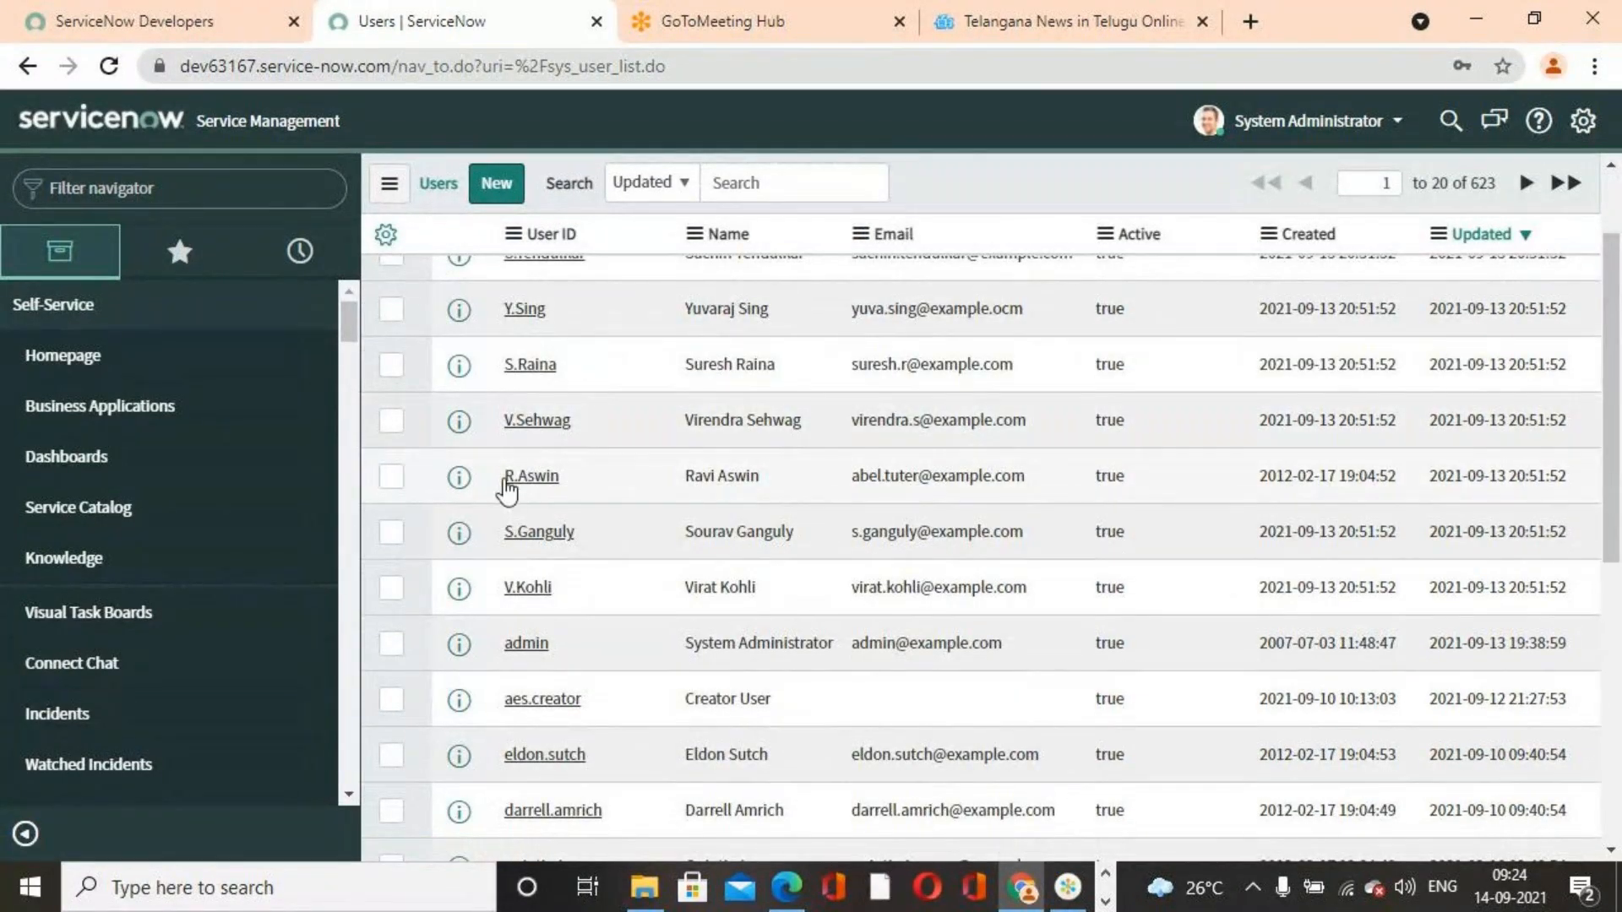
scroll(659, 595, up, 2)
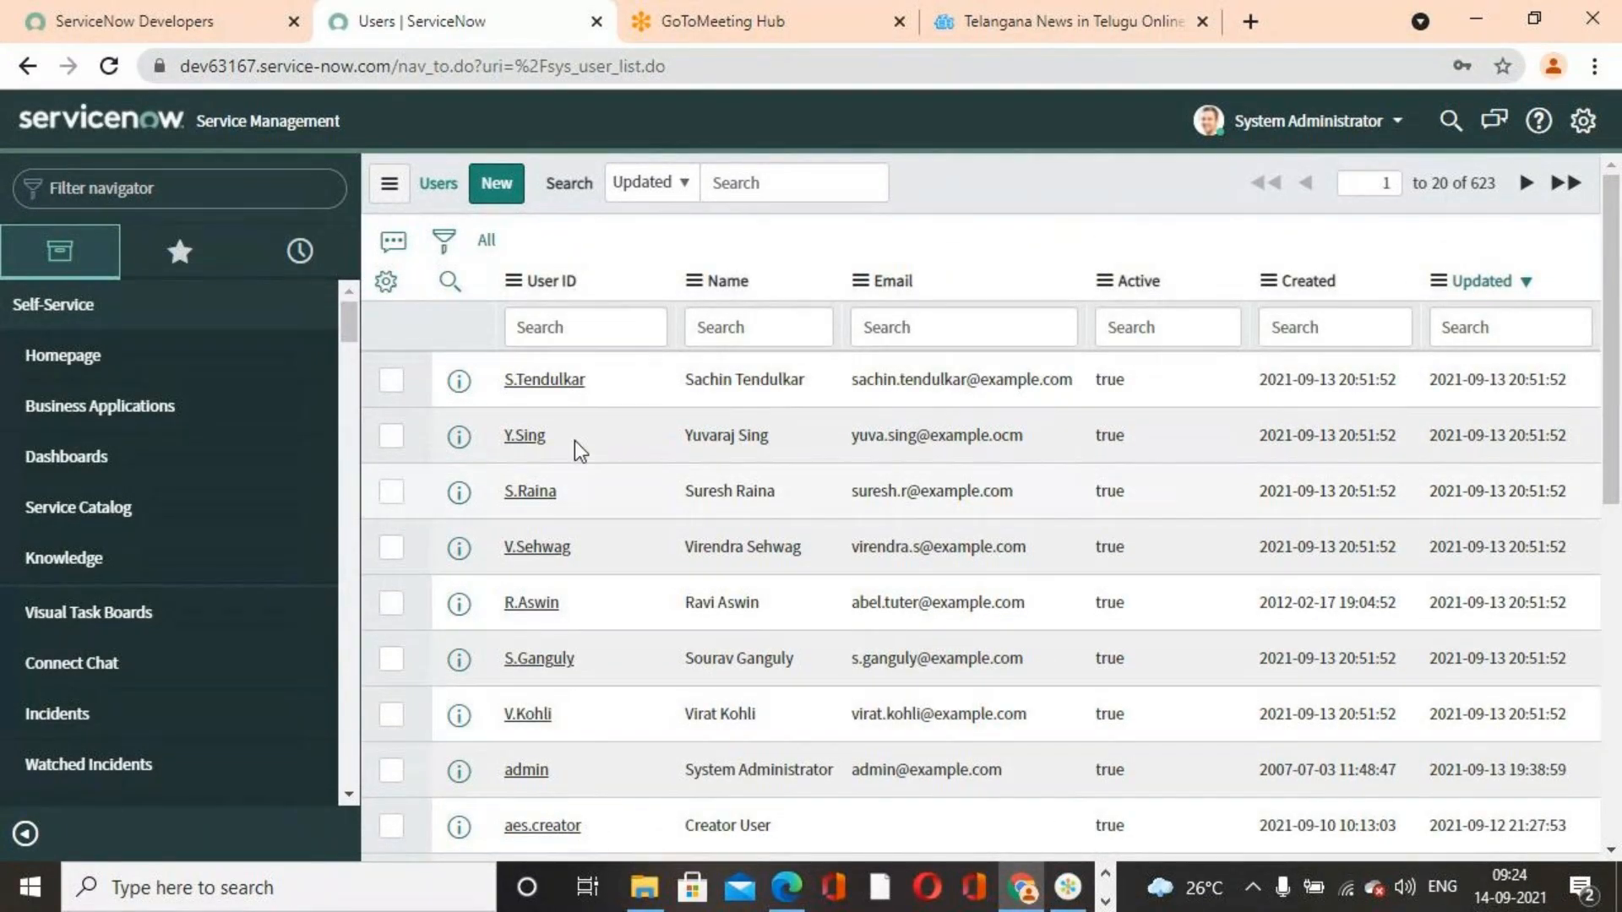
scroll(549, 671, down, 5)
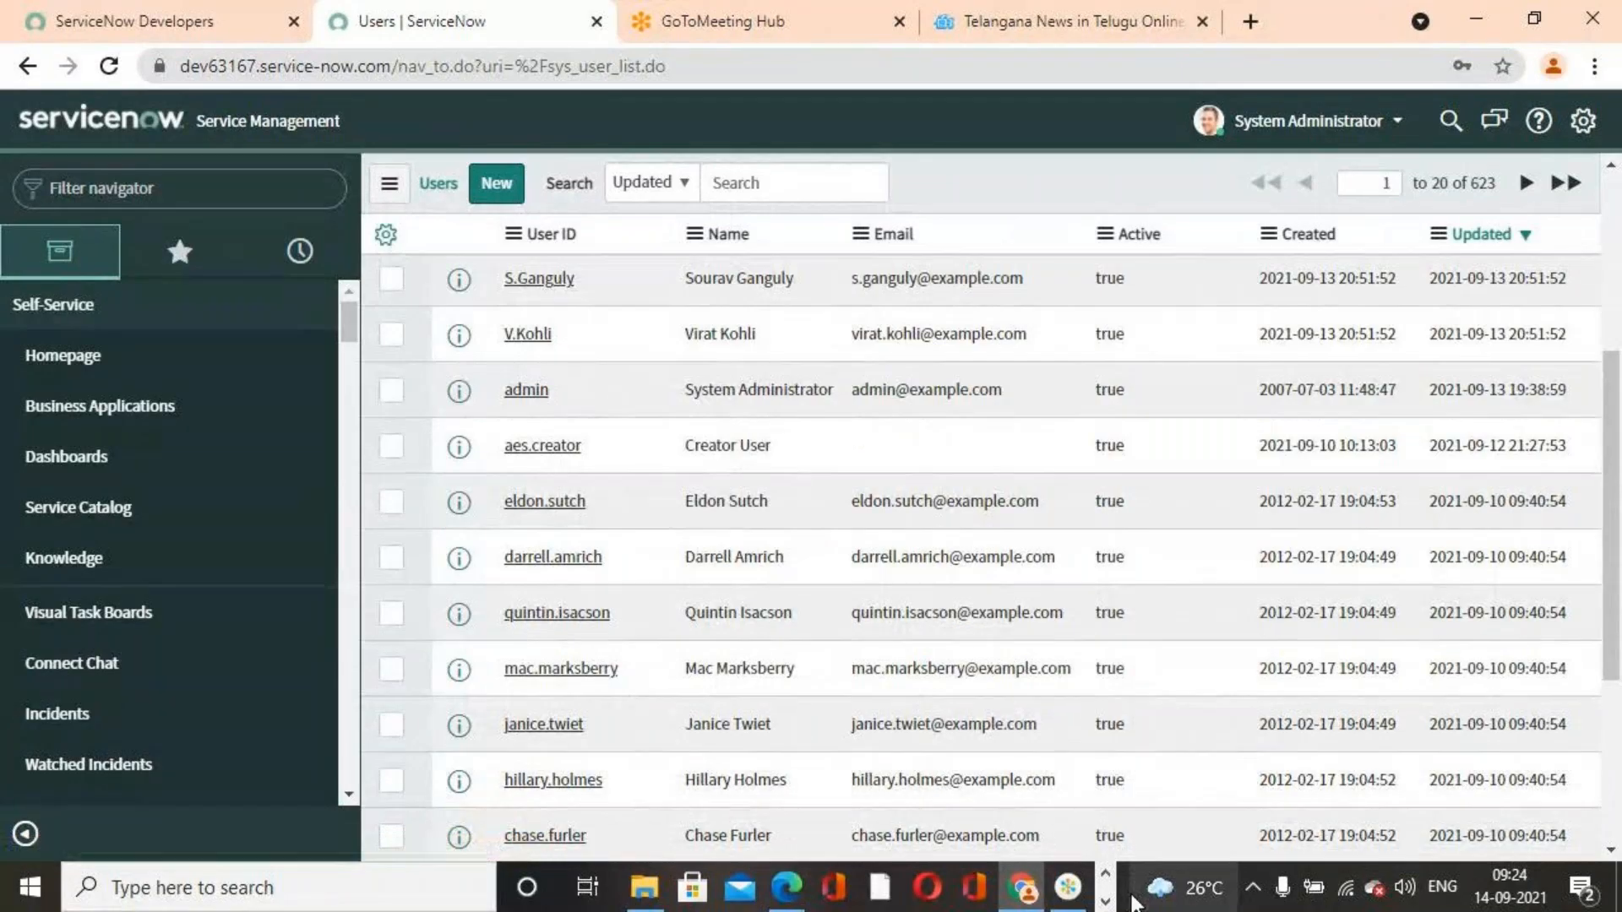
click(1104, 900)
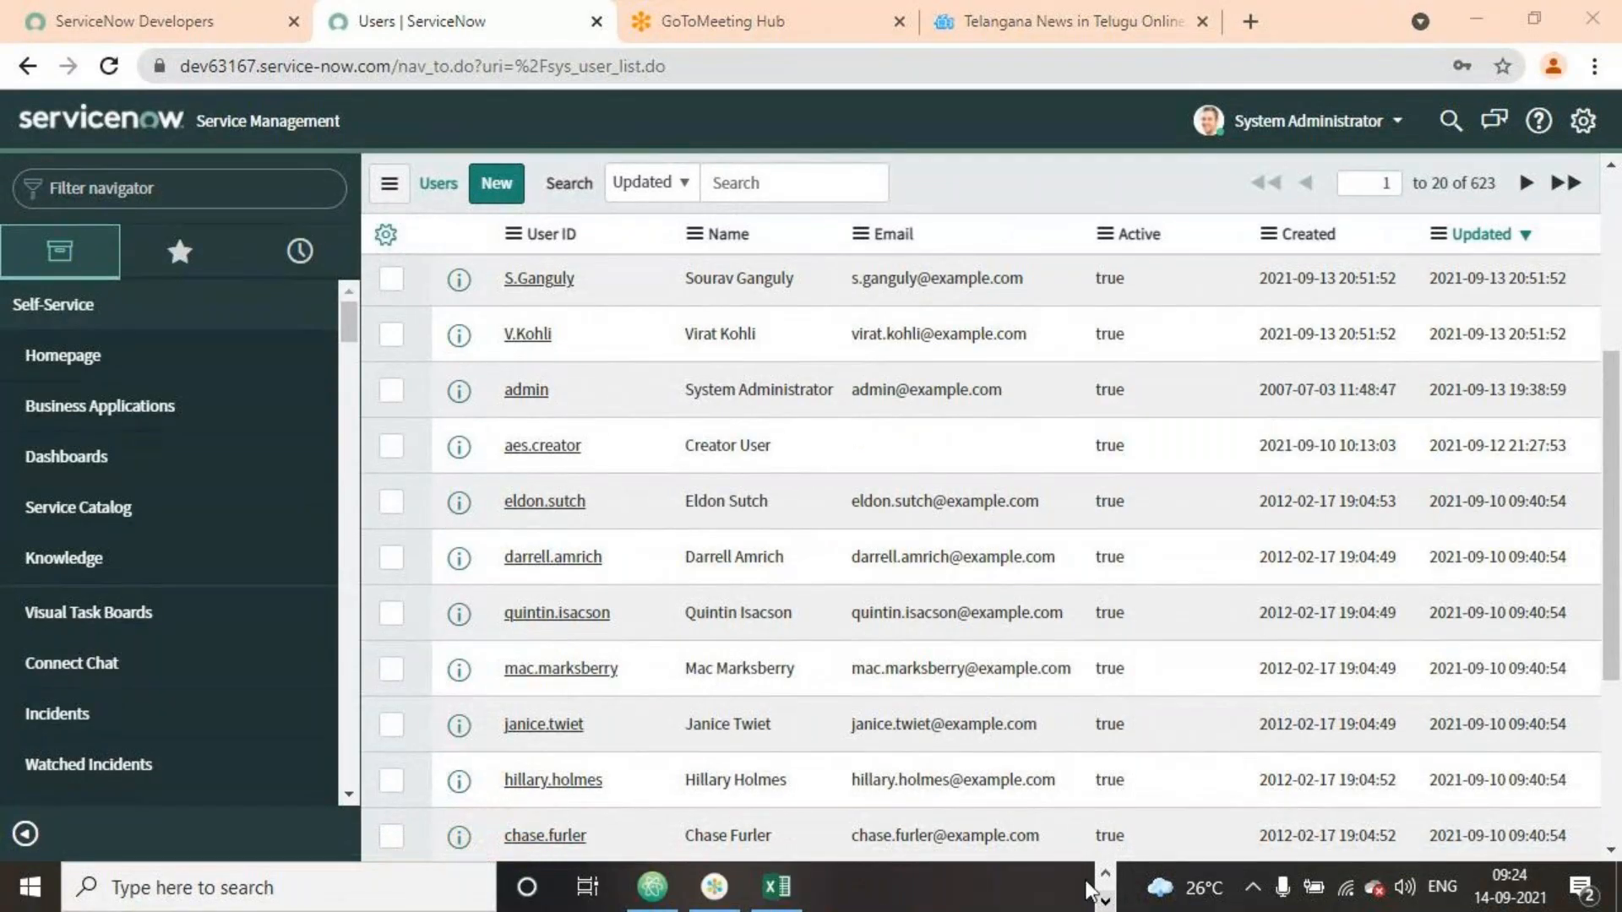
click(776, 887)
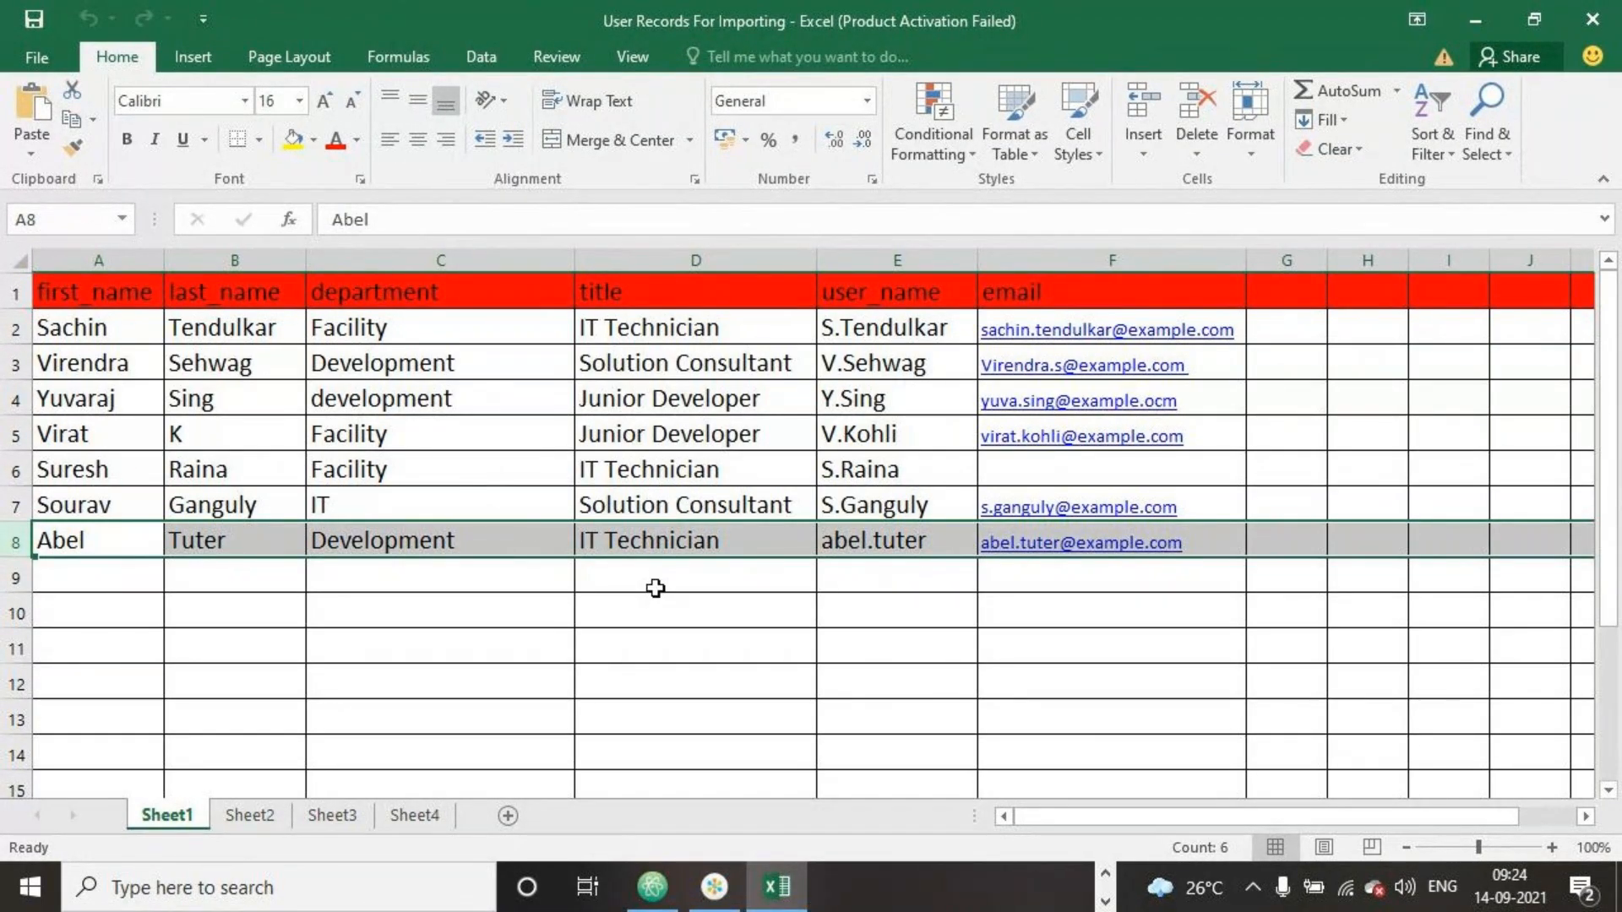
click(897, 573)
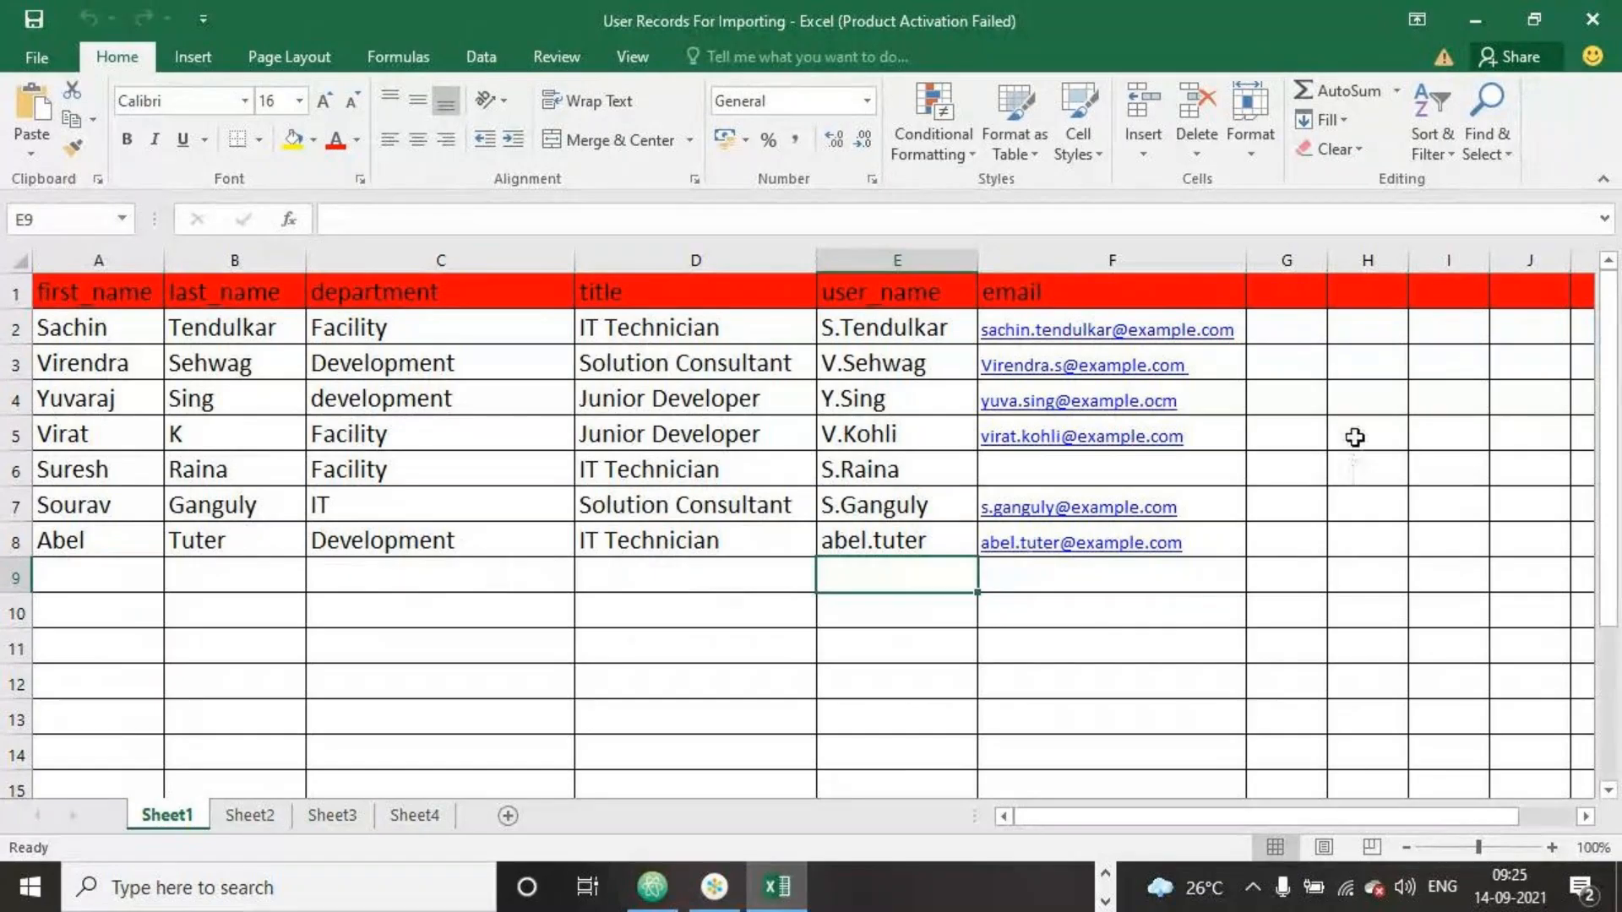
click(1486, 14)
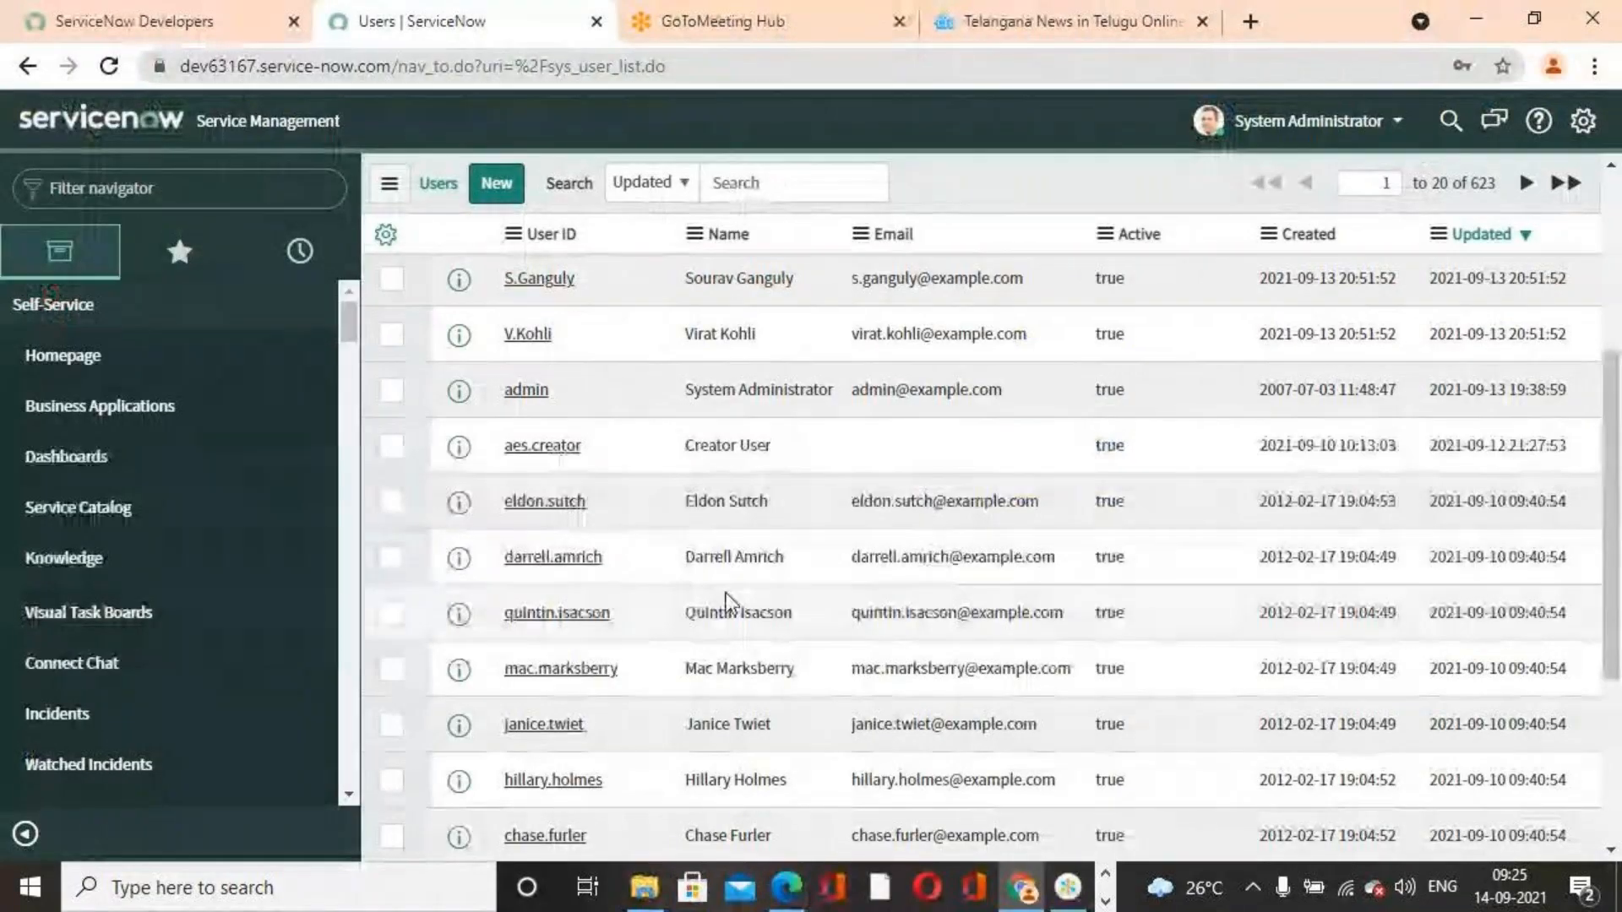
Filter the Users list for User IDs starting with the last spreadsheet user's first name, then clear the filter
scroll(723, 604, down, 2)
scroll(718, 574, up, 5)
click(608, 332)
text(abel)
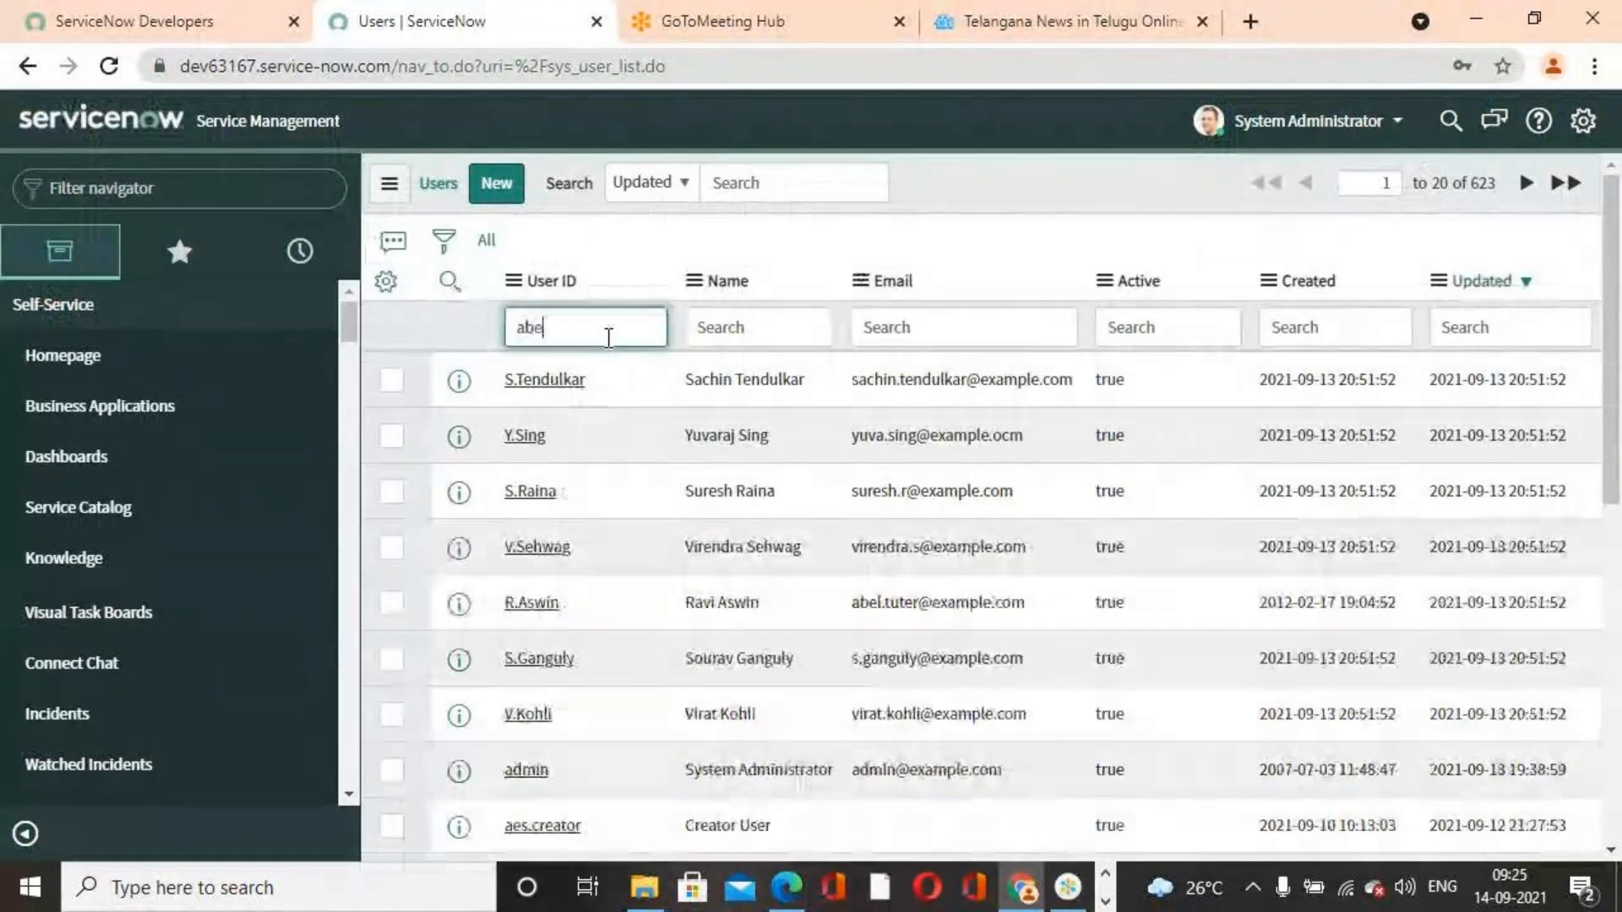
key(Return)
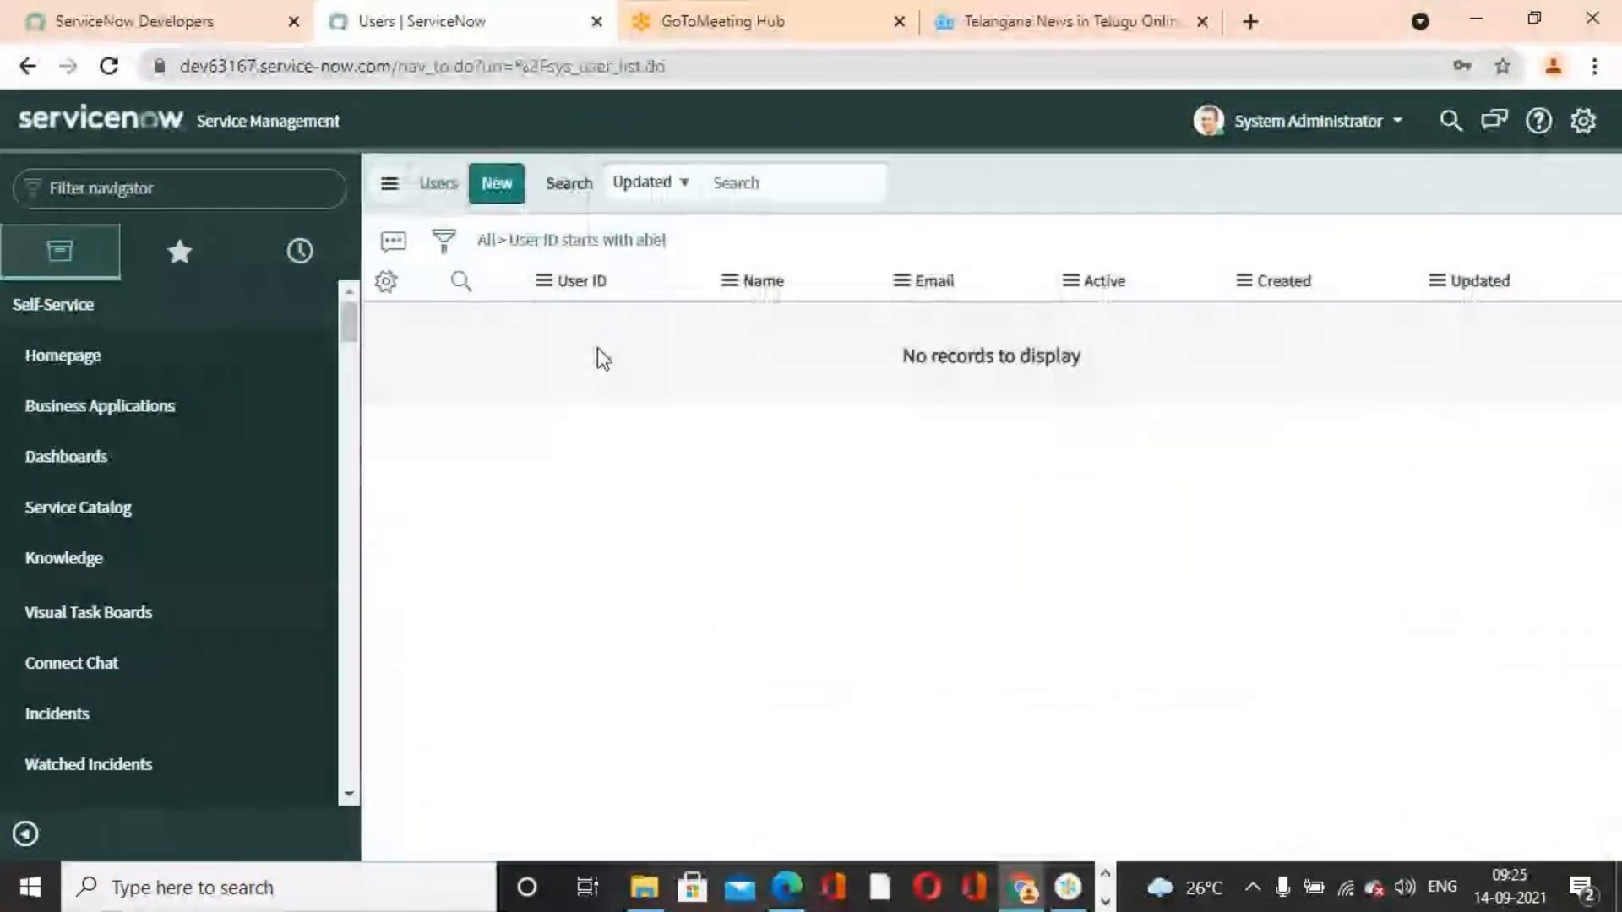
click(485, 241)
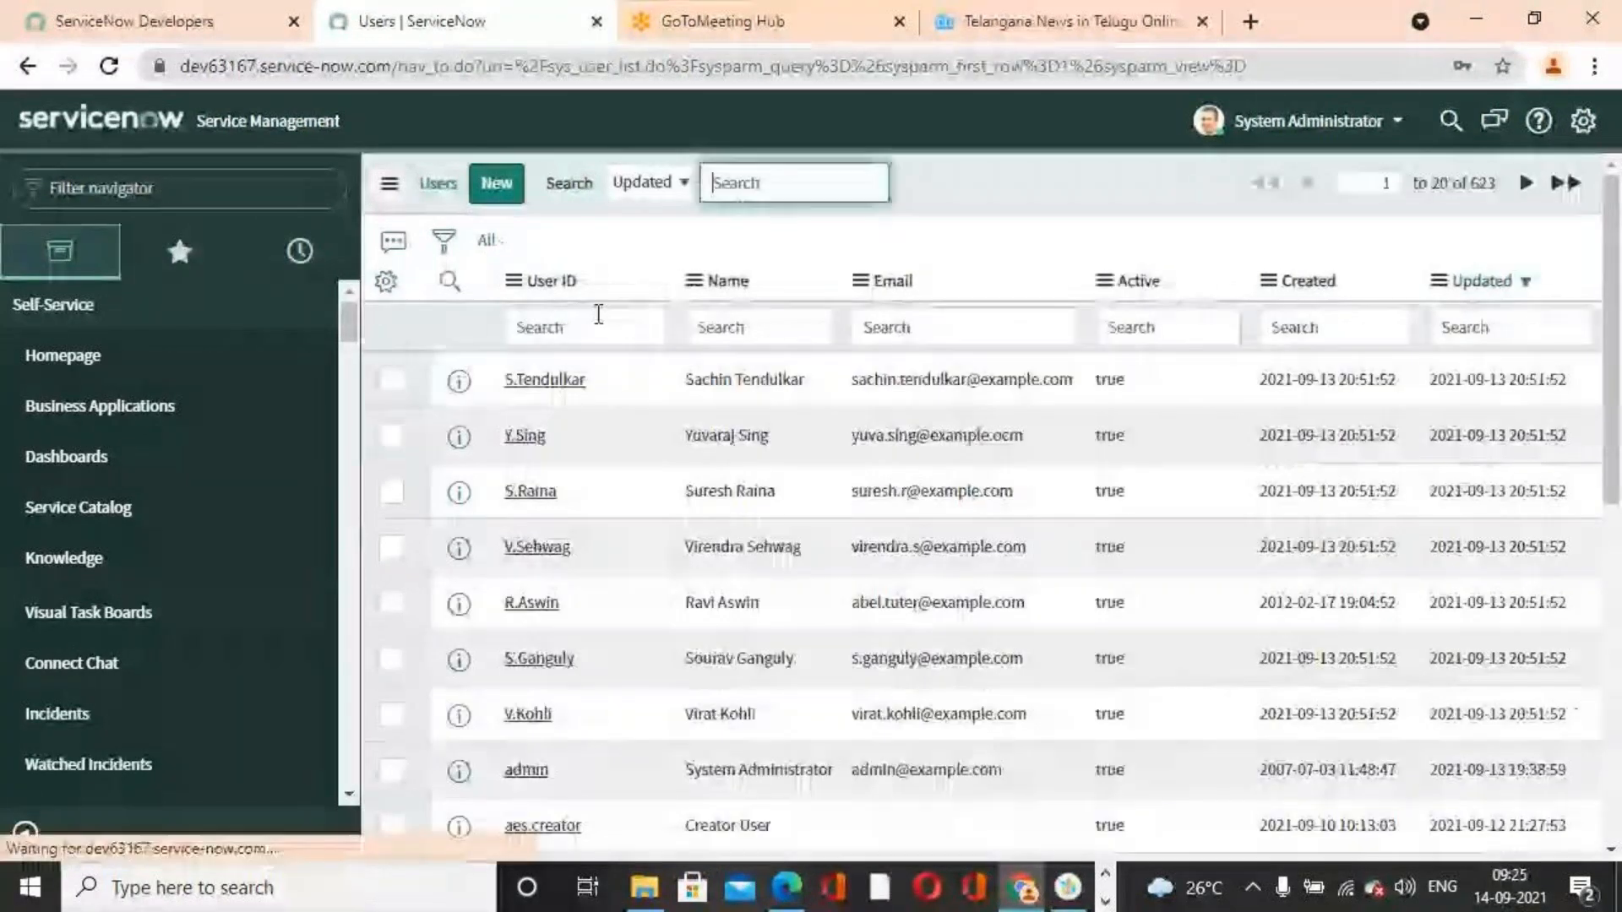
Filter the User ID column with a leading * wildcard before that first name to find IDs containing it, then clear the filter
click(574, 329)
text(abel)
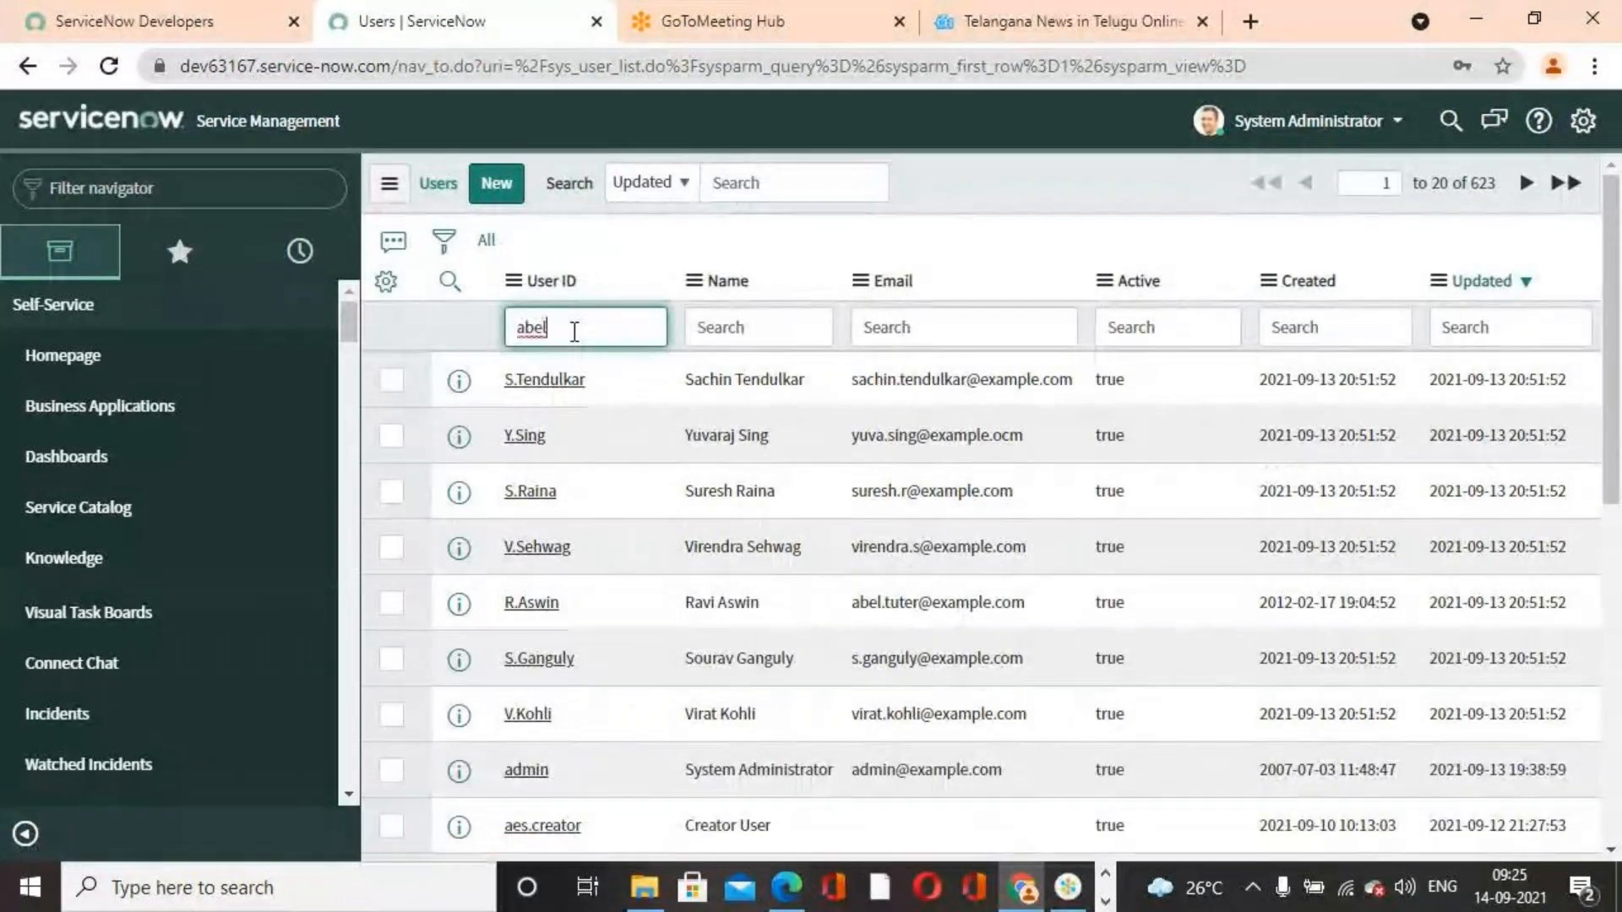
click(522, 329)
text(*)
key(Return)
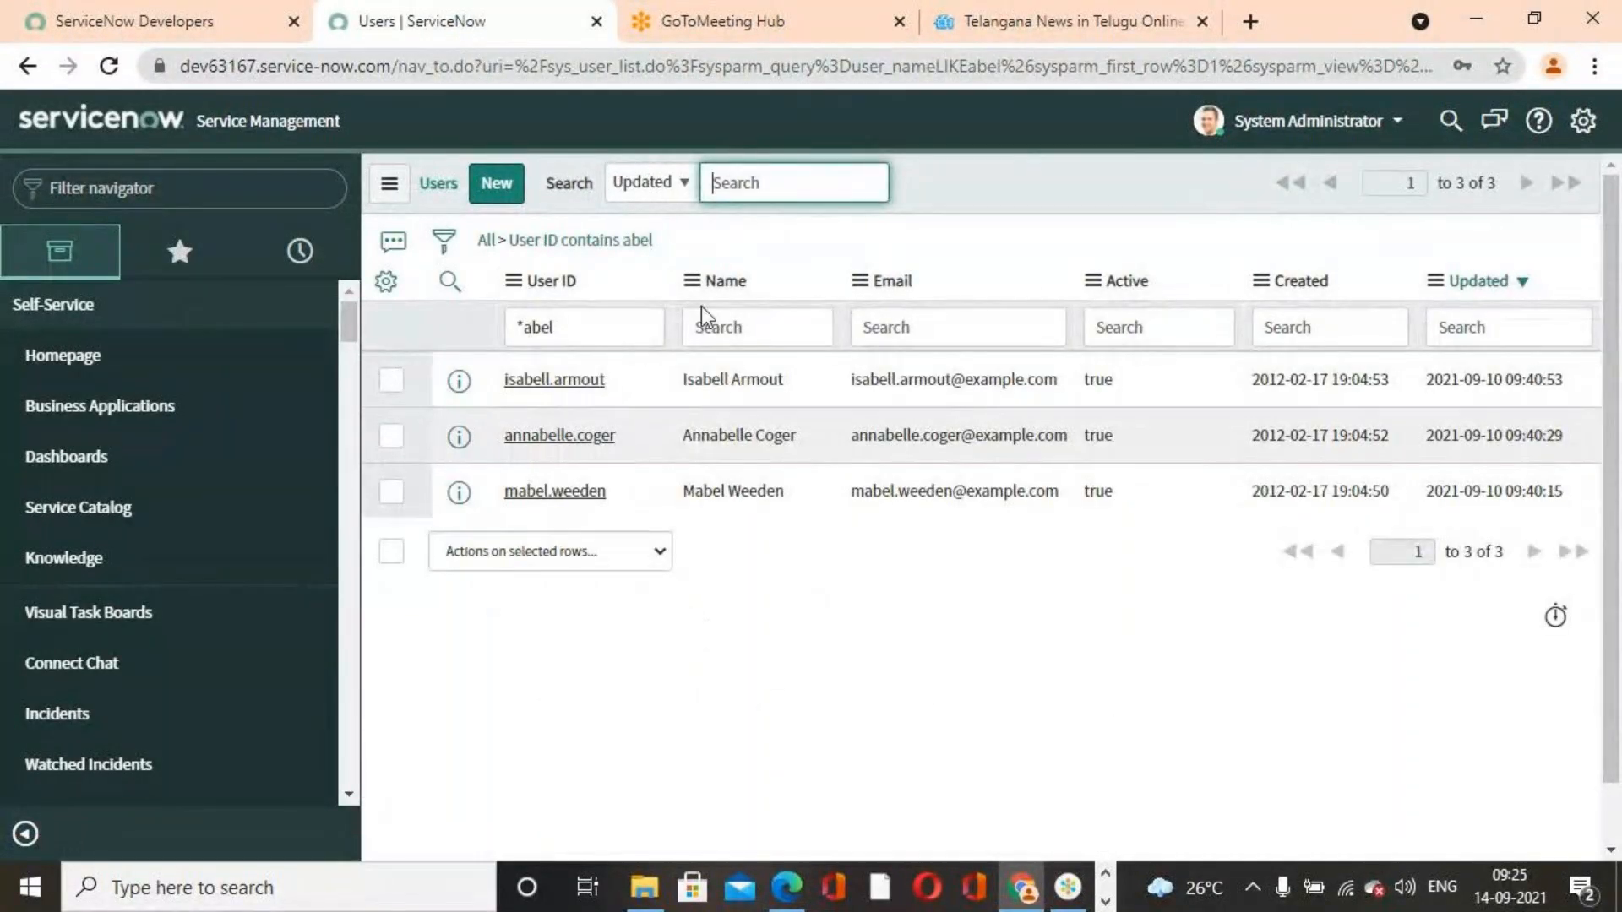
drag(557, 320, 351, 313)
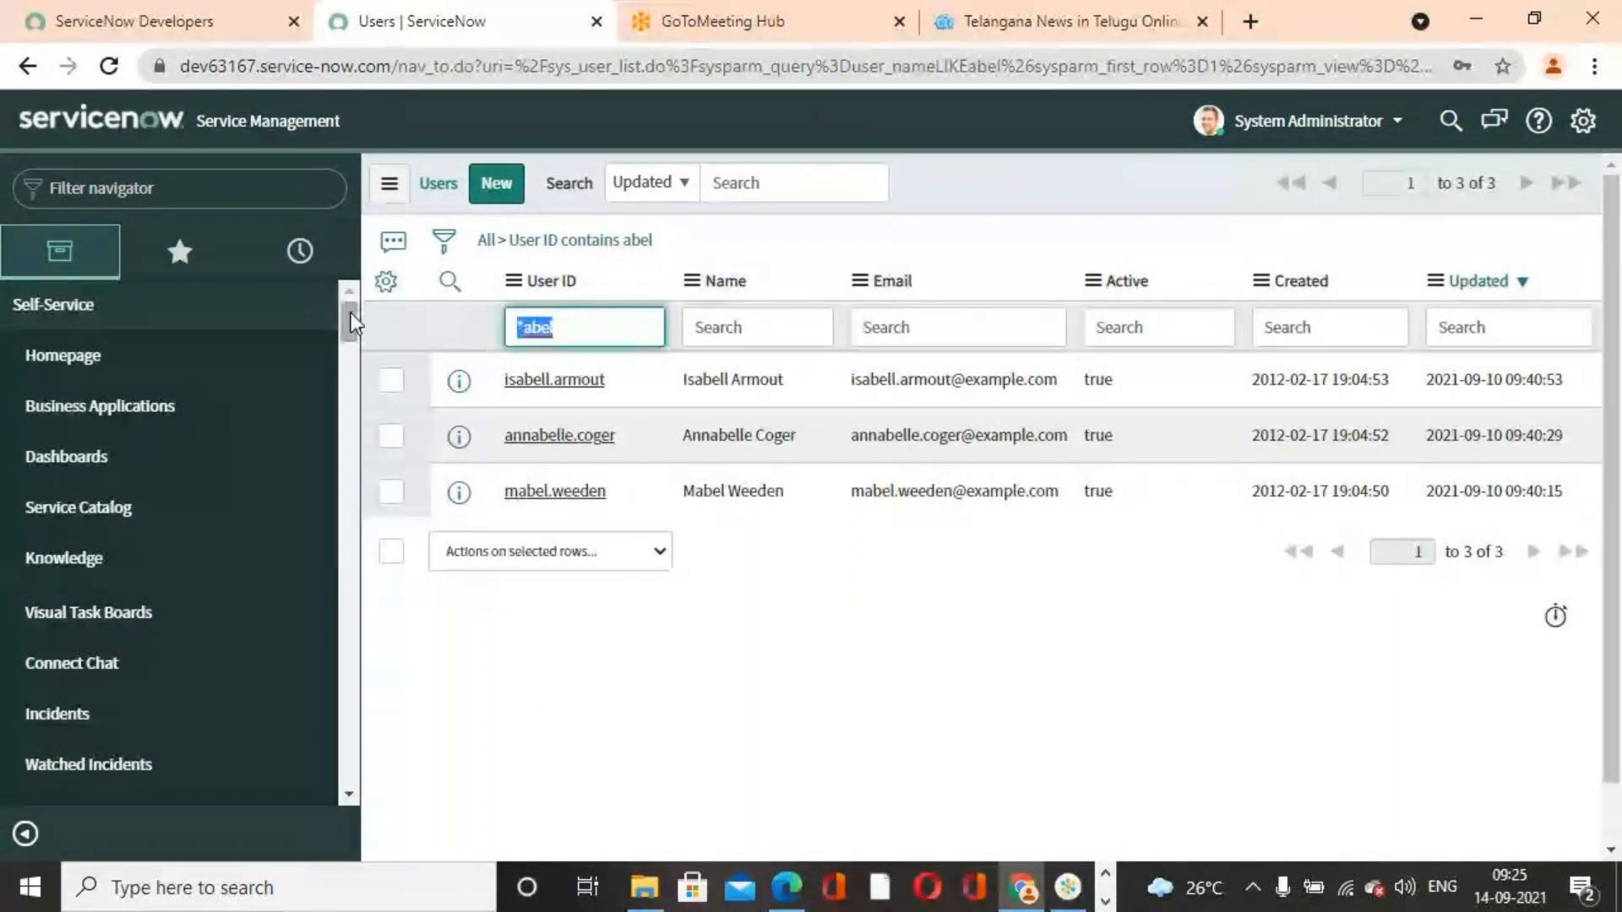
key(BackSpace)
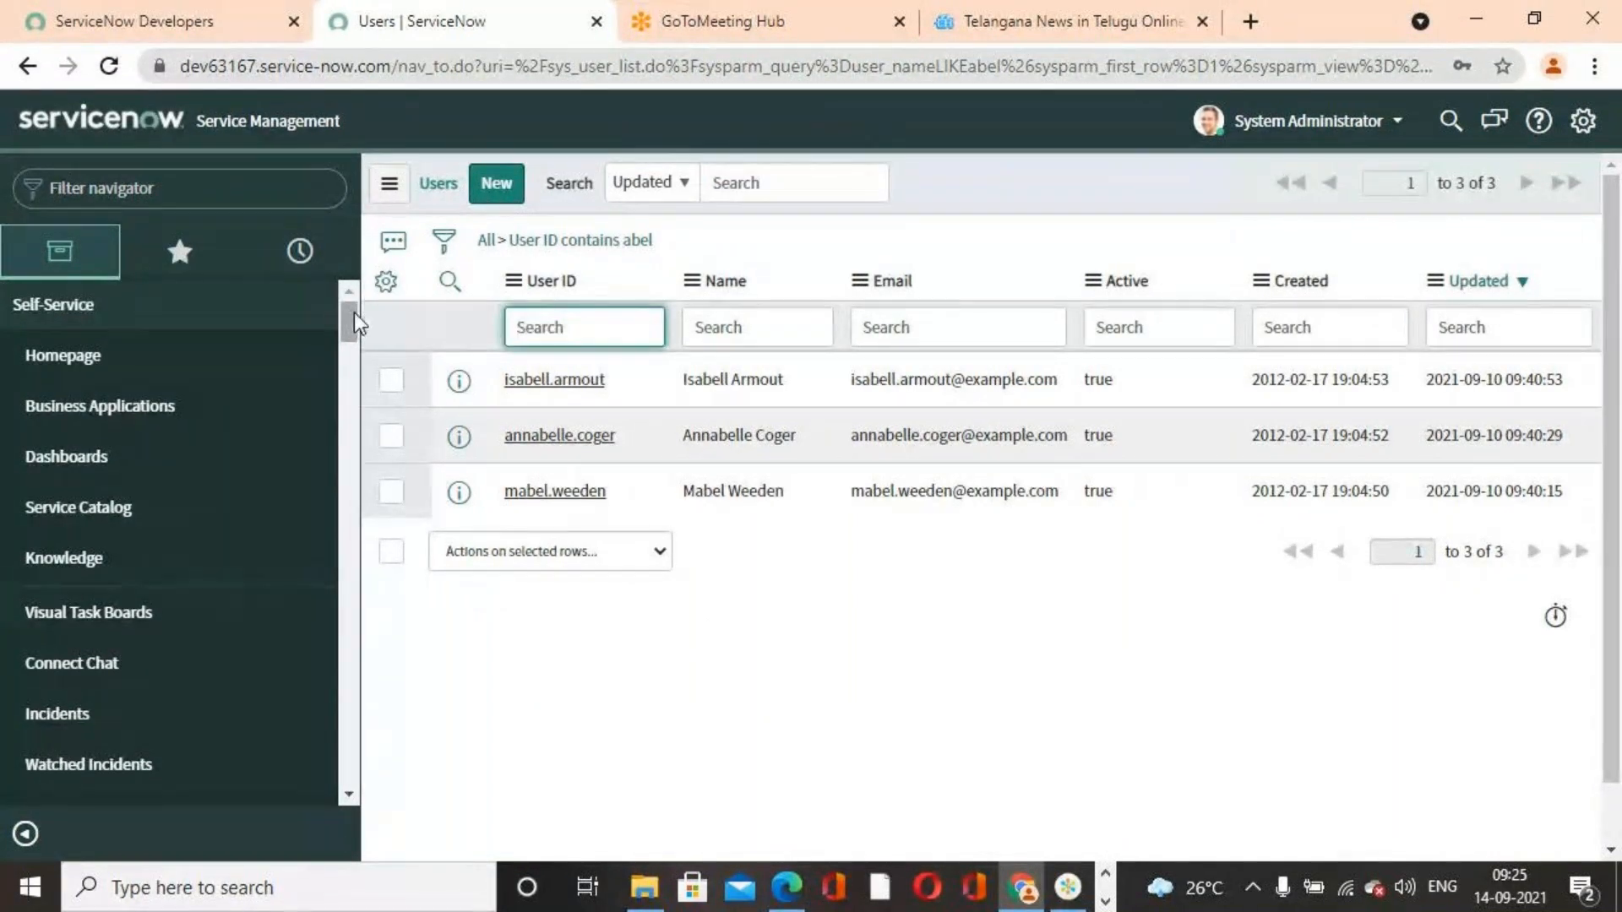
click(488, 241)
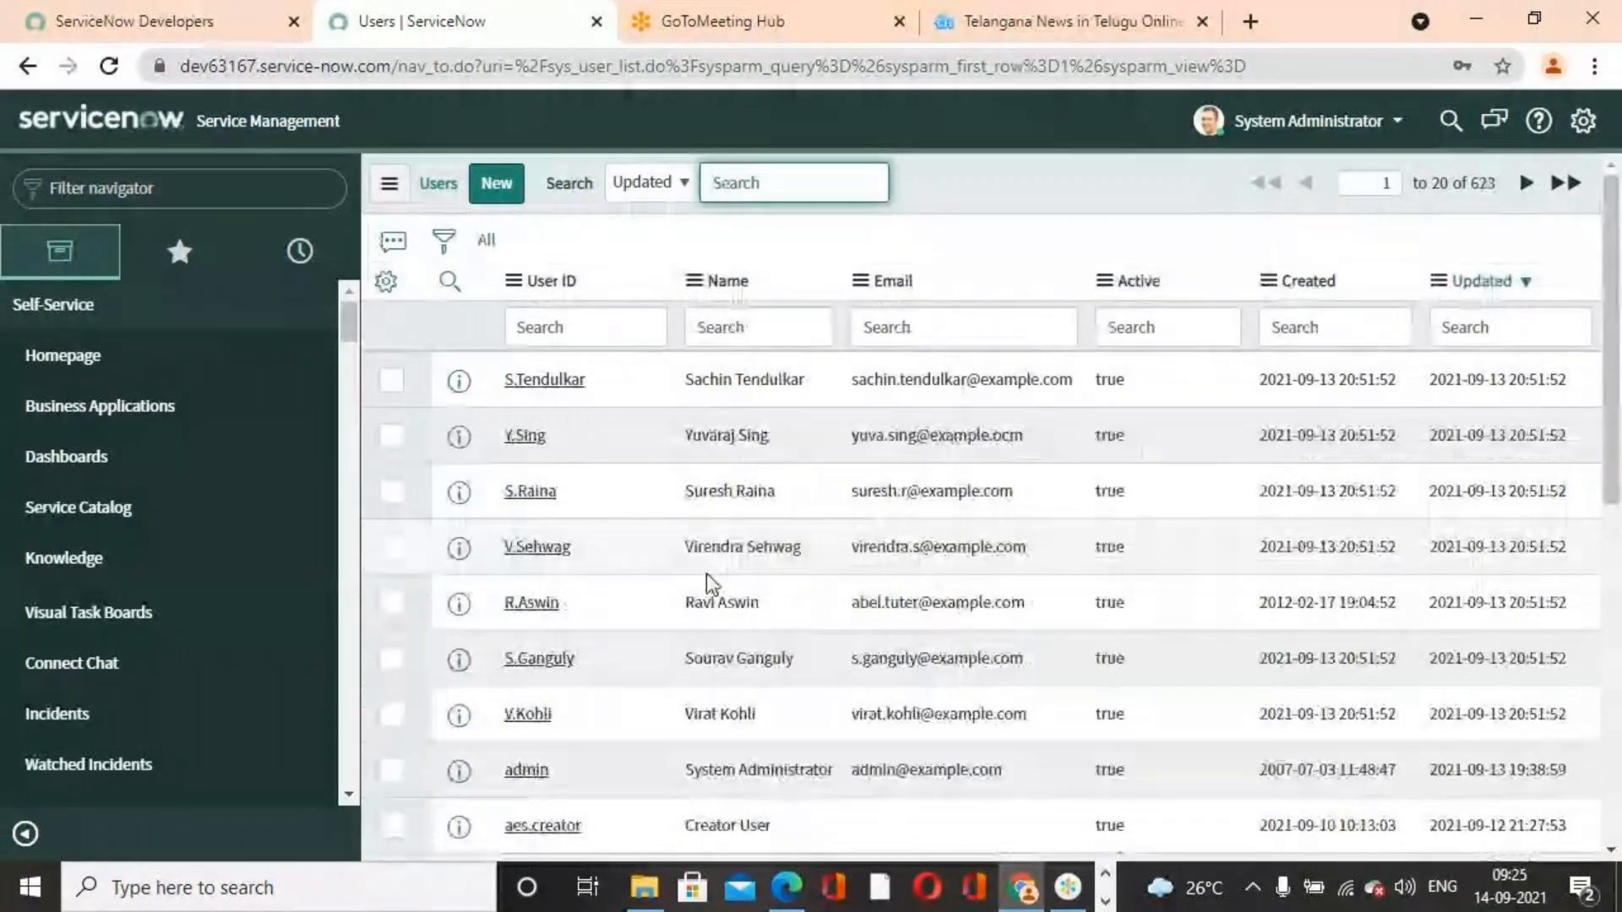
Toggle the Updated column sort between ascending and descending and scan the user records
scroll(706, 575, down, 9)
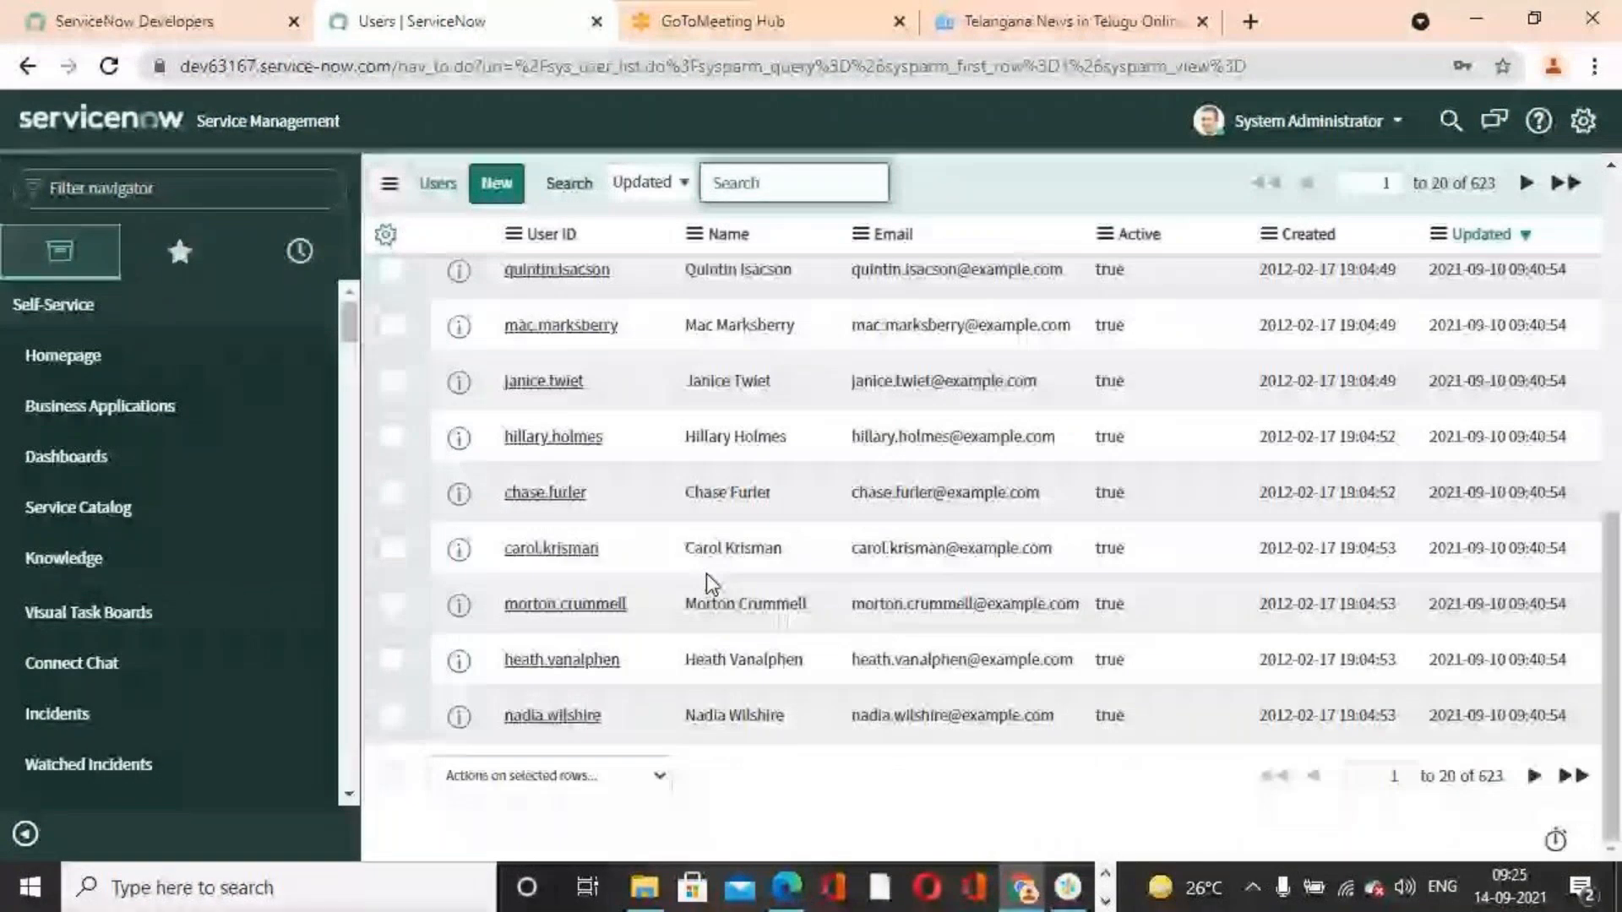
scroll(706, 574, up, 10)
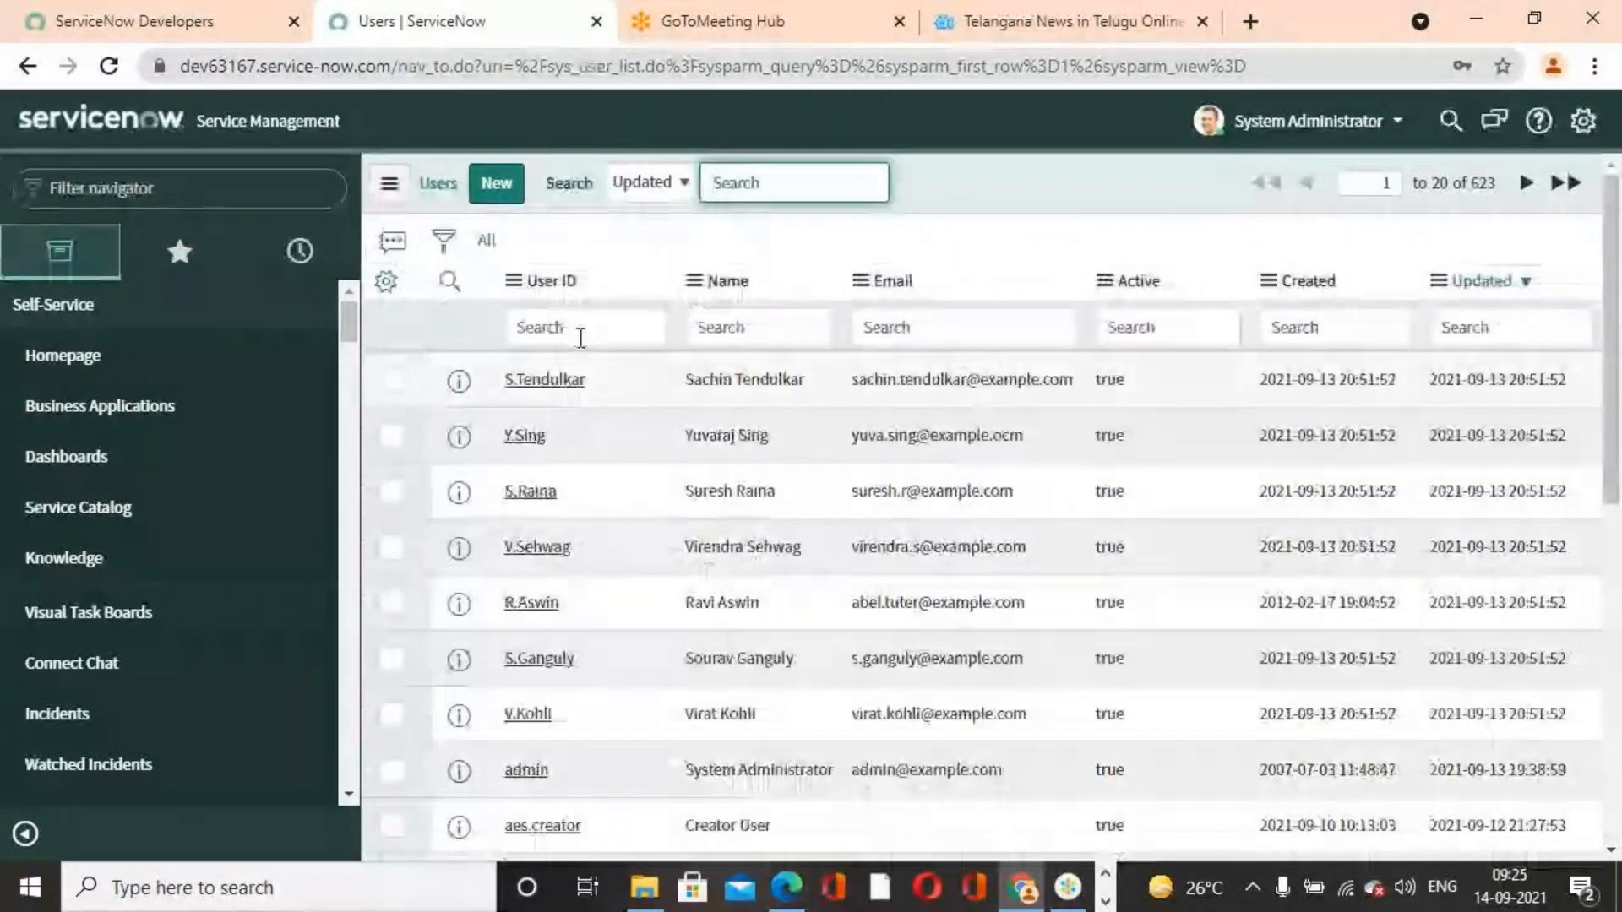
click(580, 334)
text(abel)
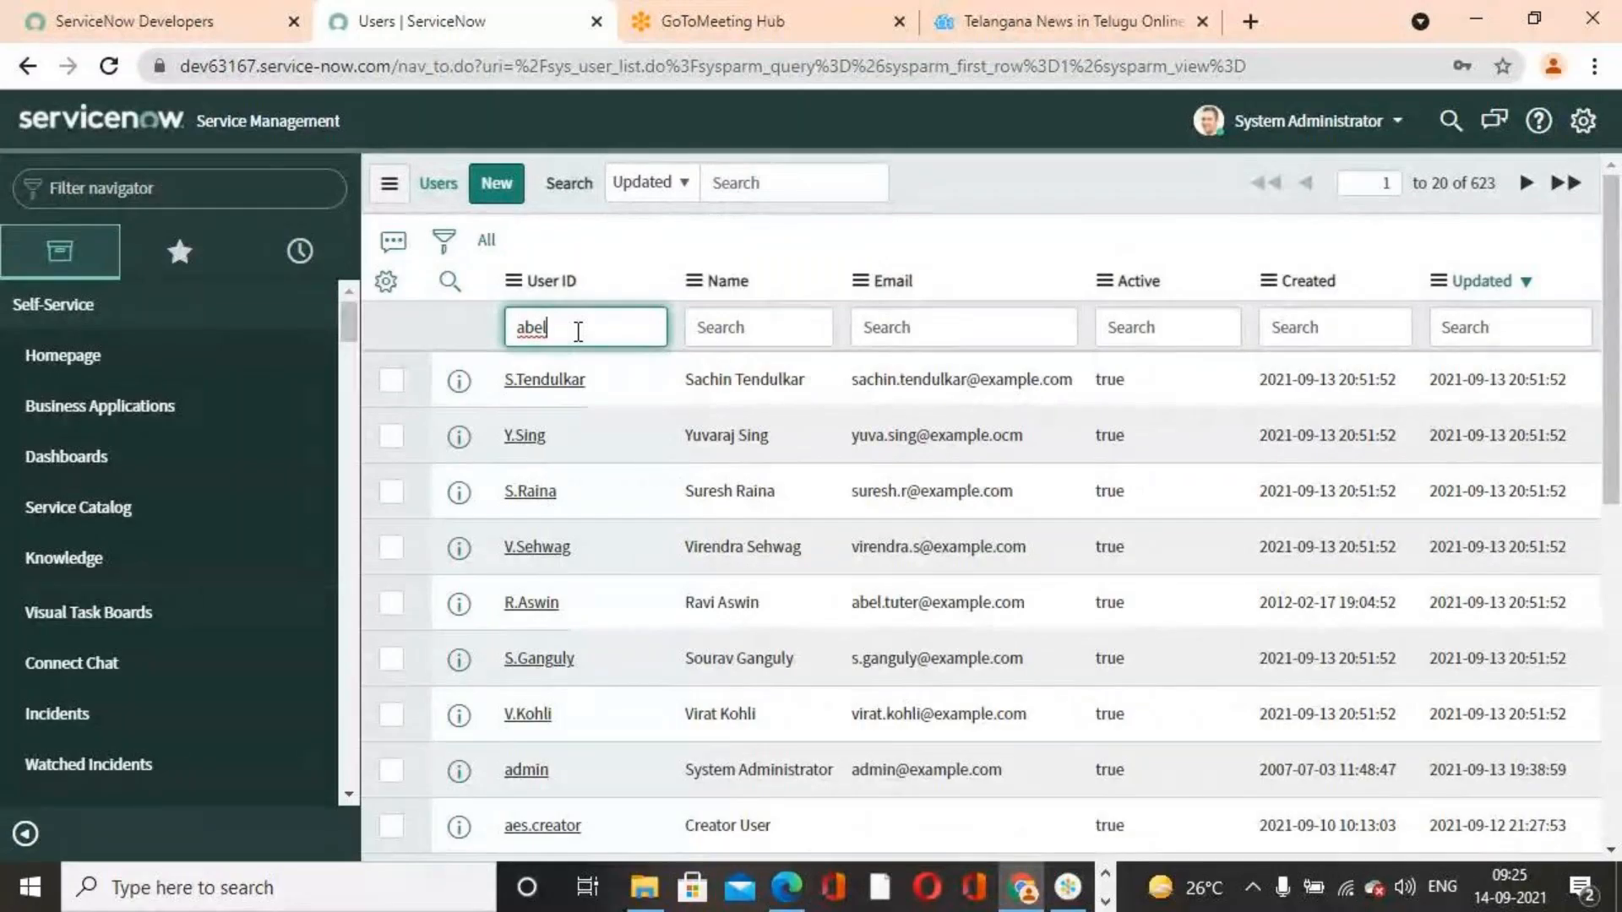
click(1481, 284)
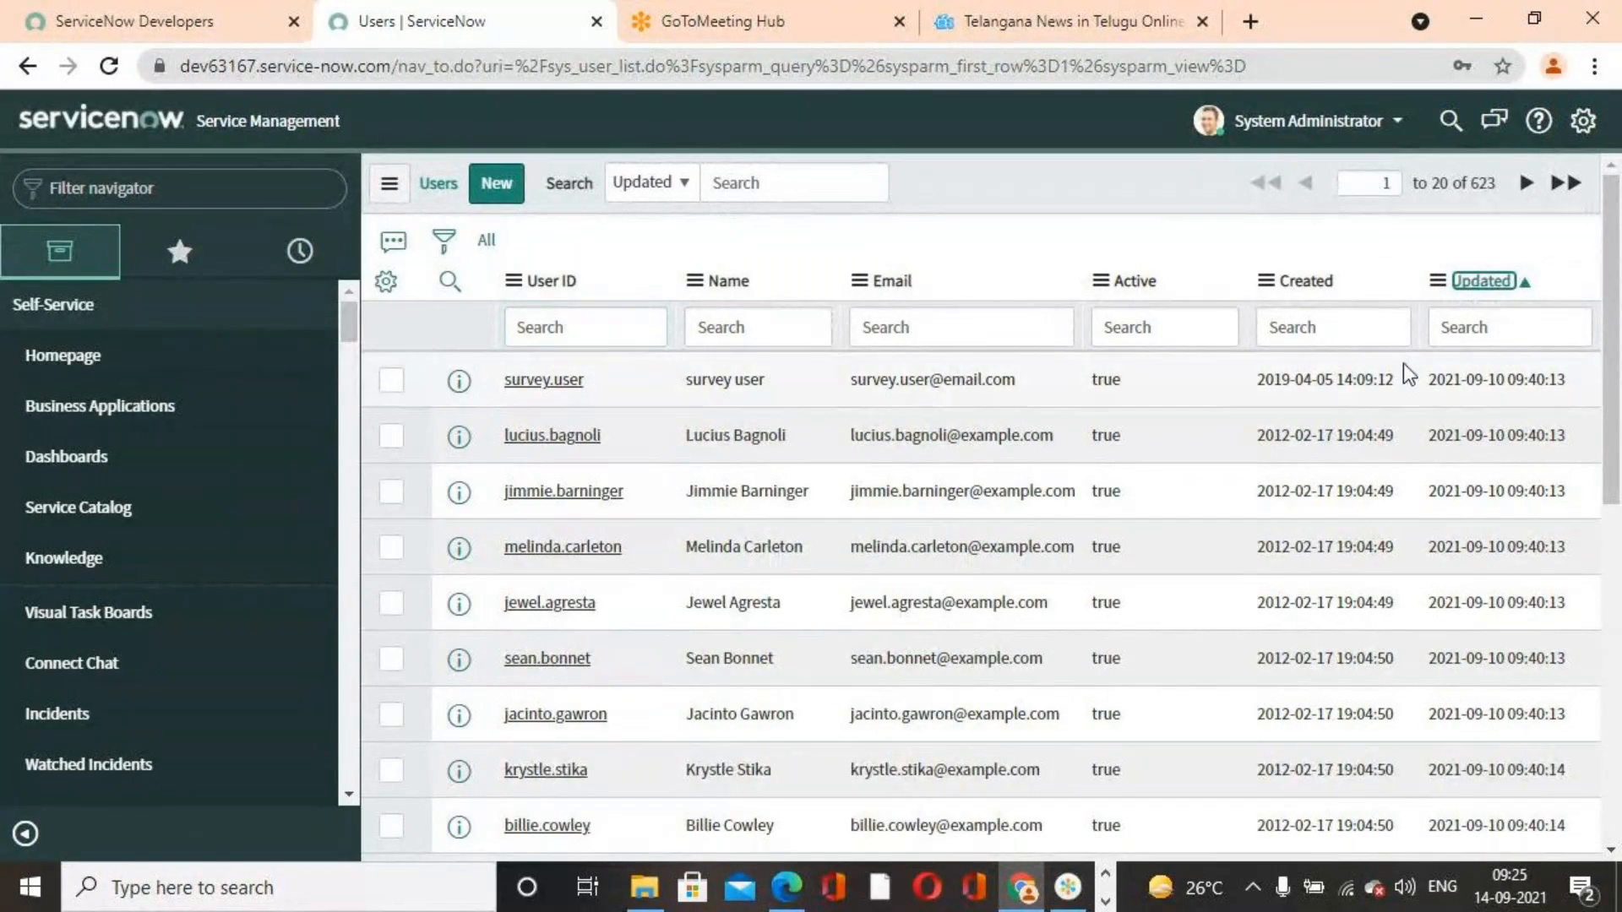
click(1483, 291)
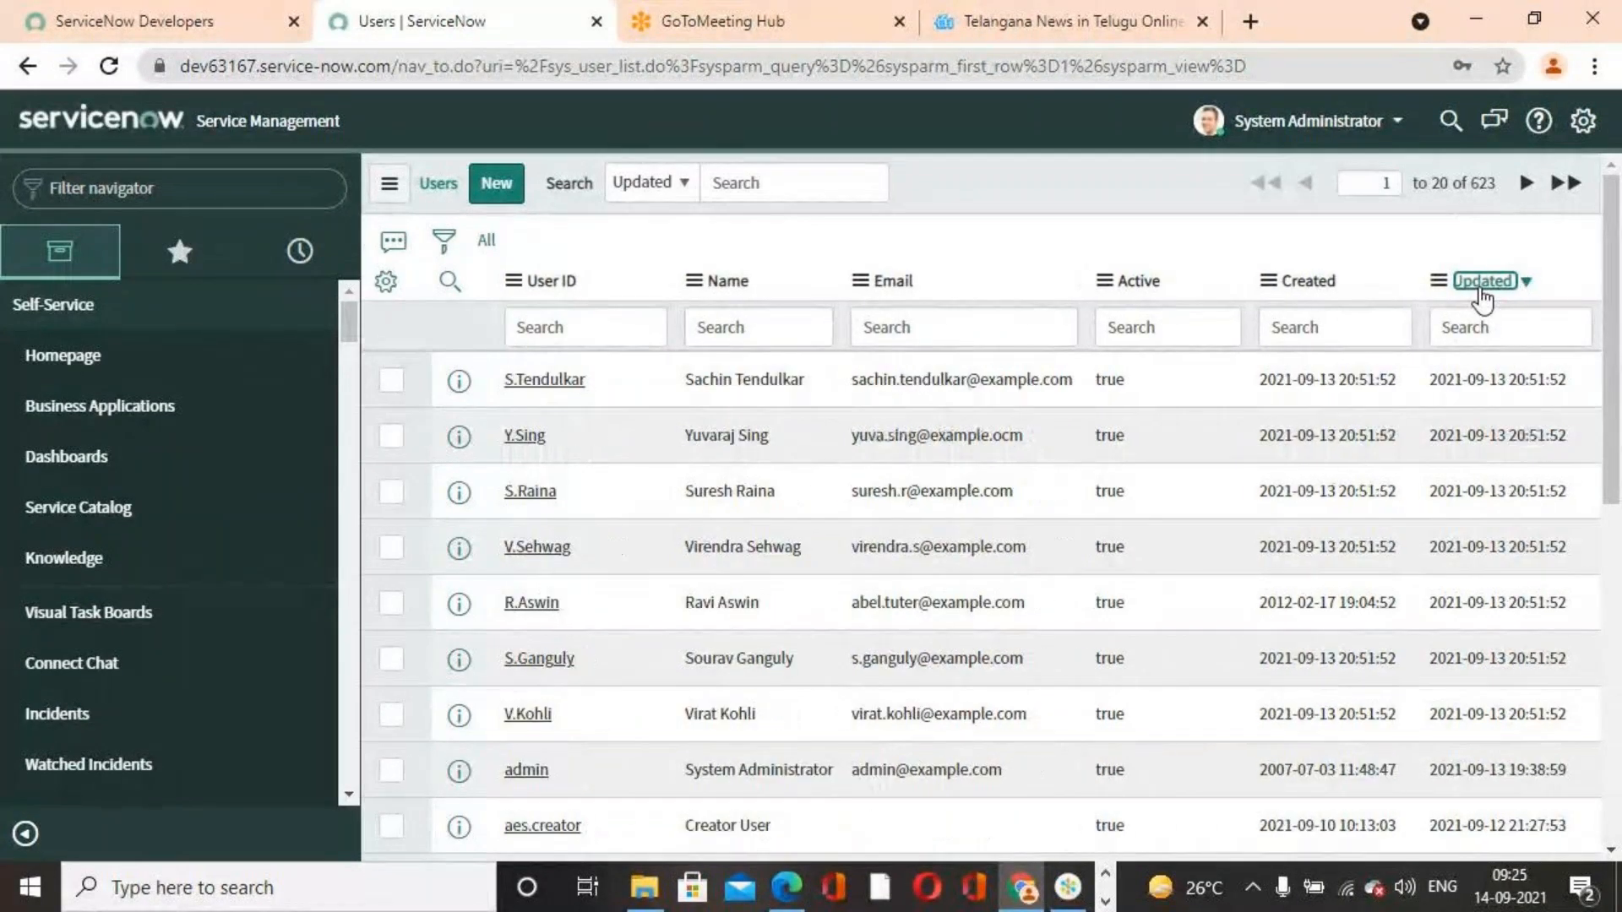
scroll(515, 564, down, 3)
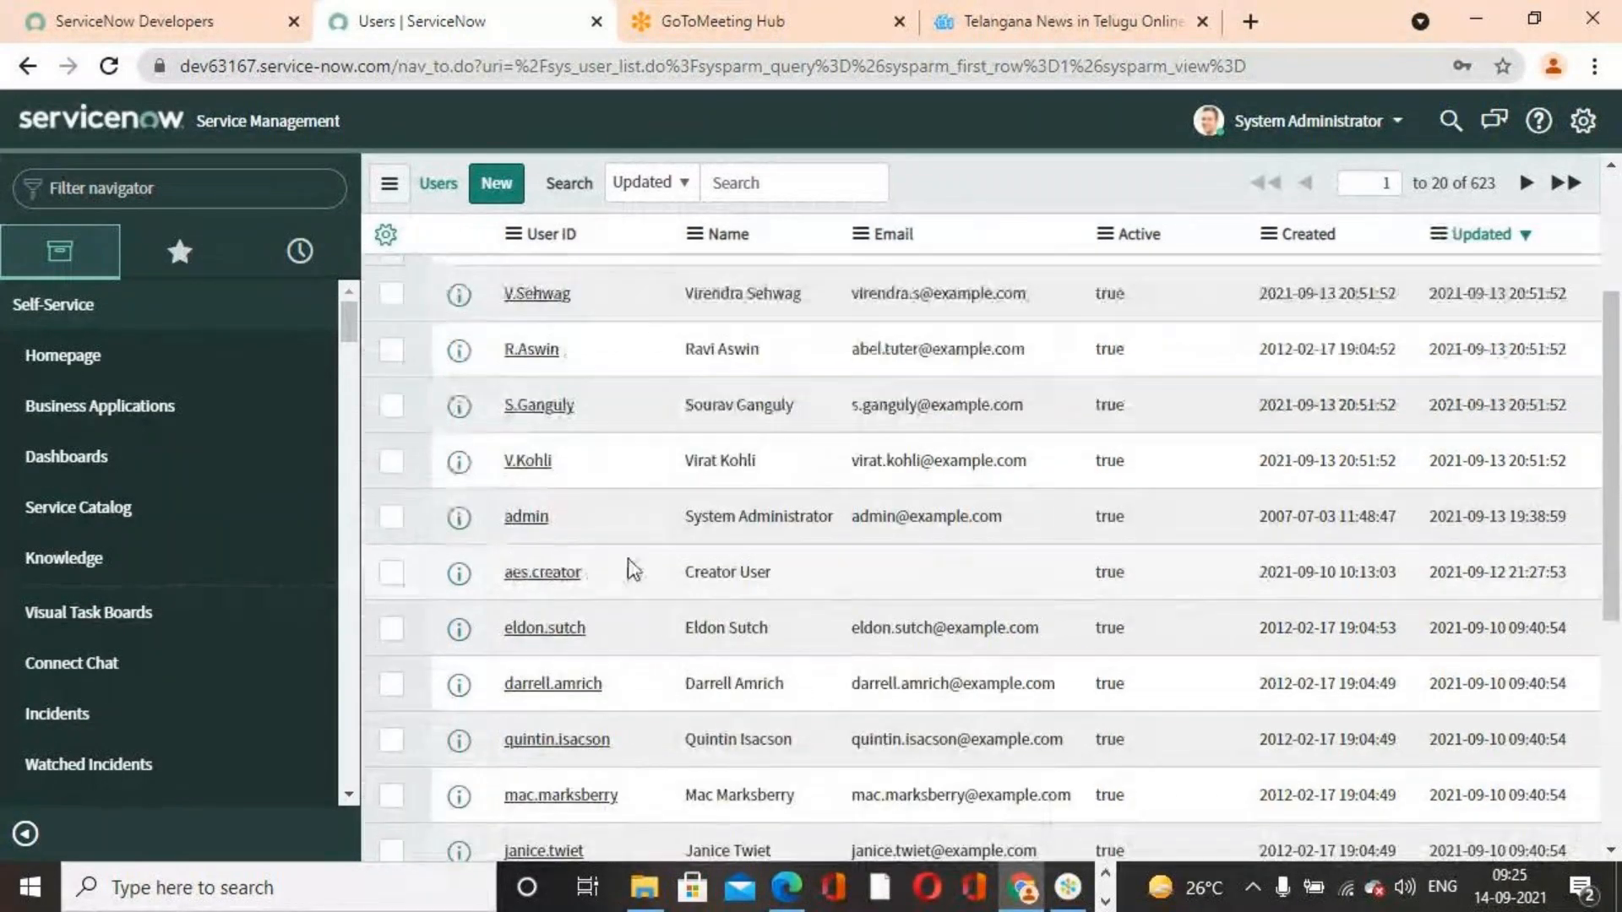
scroll(626, 561, down, 1)
scroll(627, 561, up, 5)
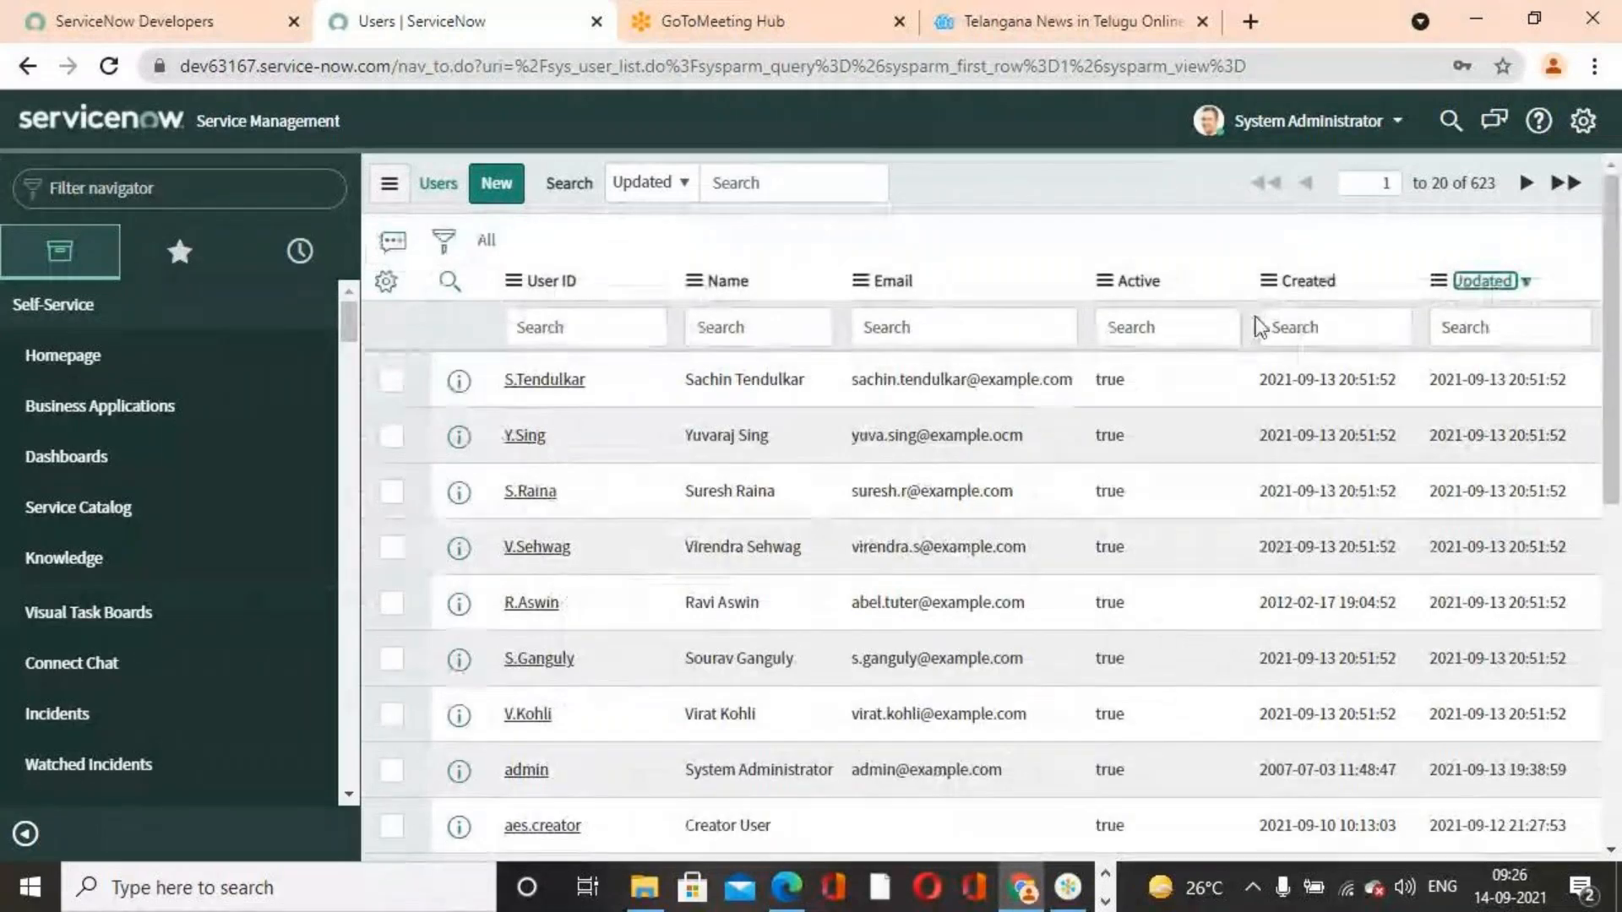
Filter the User ID column for the last spreadsheet user's surname, then clear the filter again
click(626, 322)
text(tuter)
key(Return)
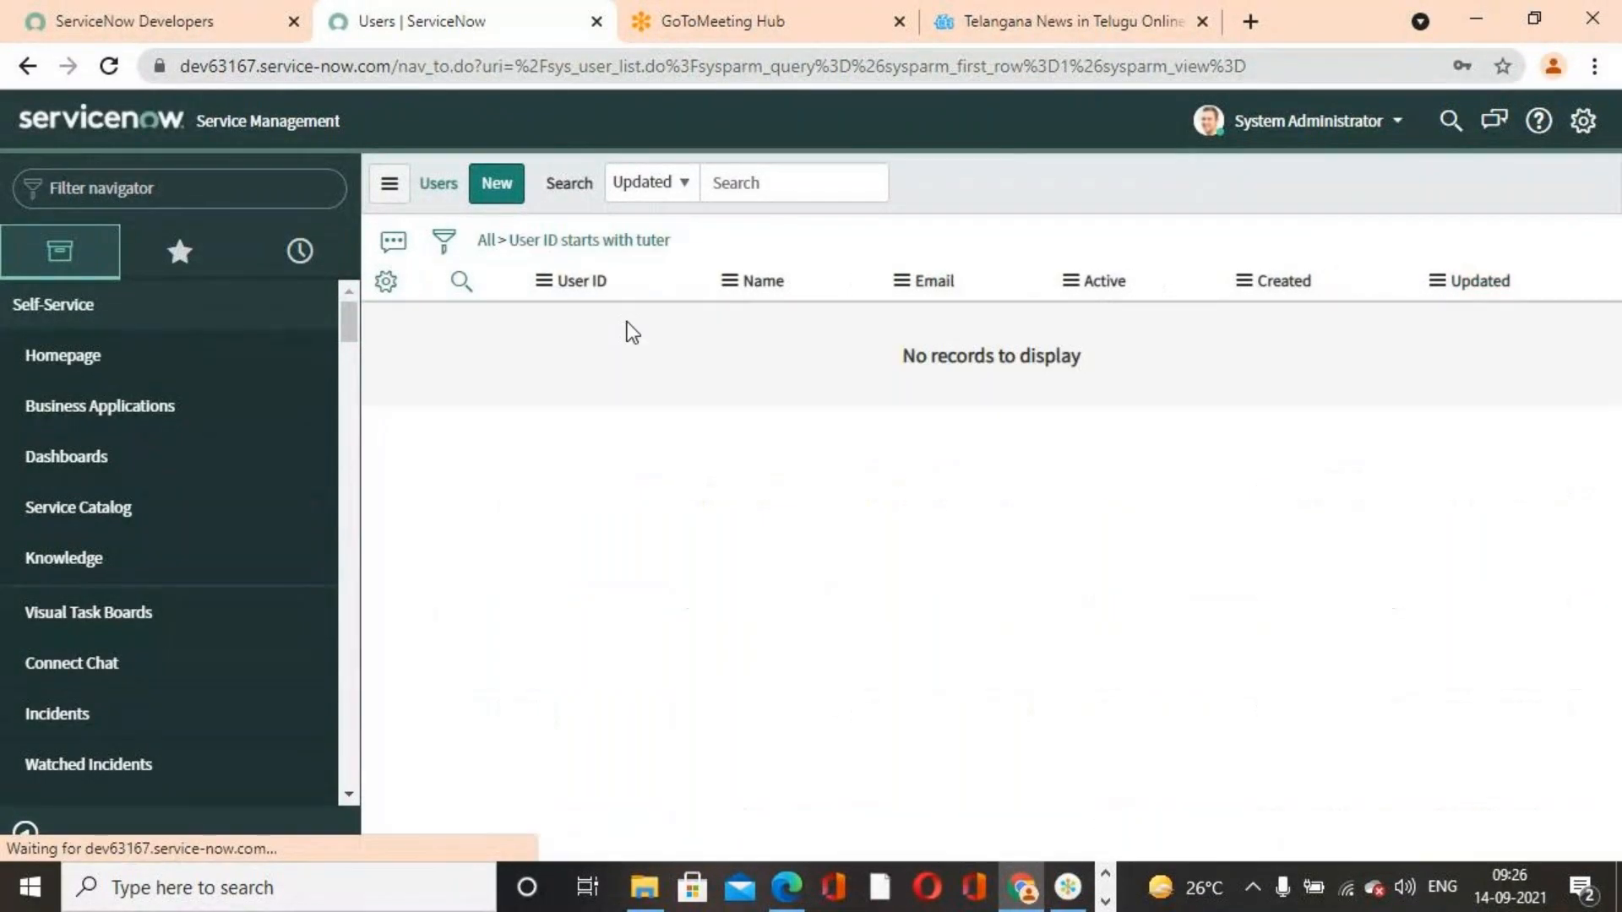
click(488, 241)
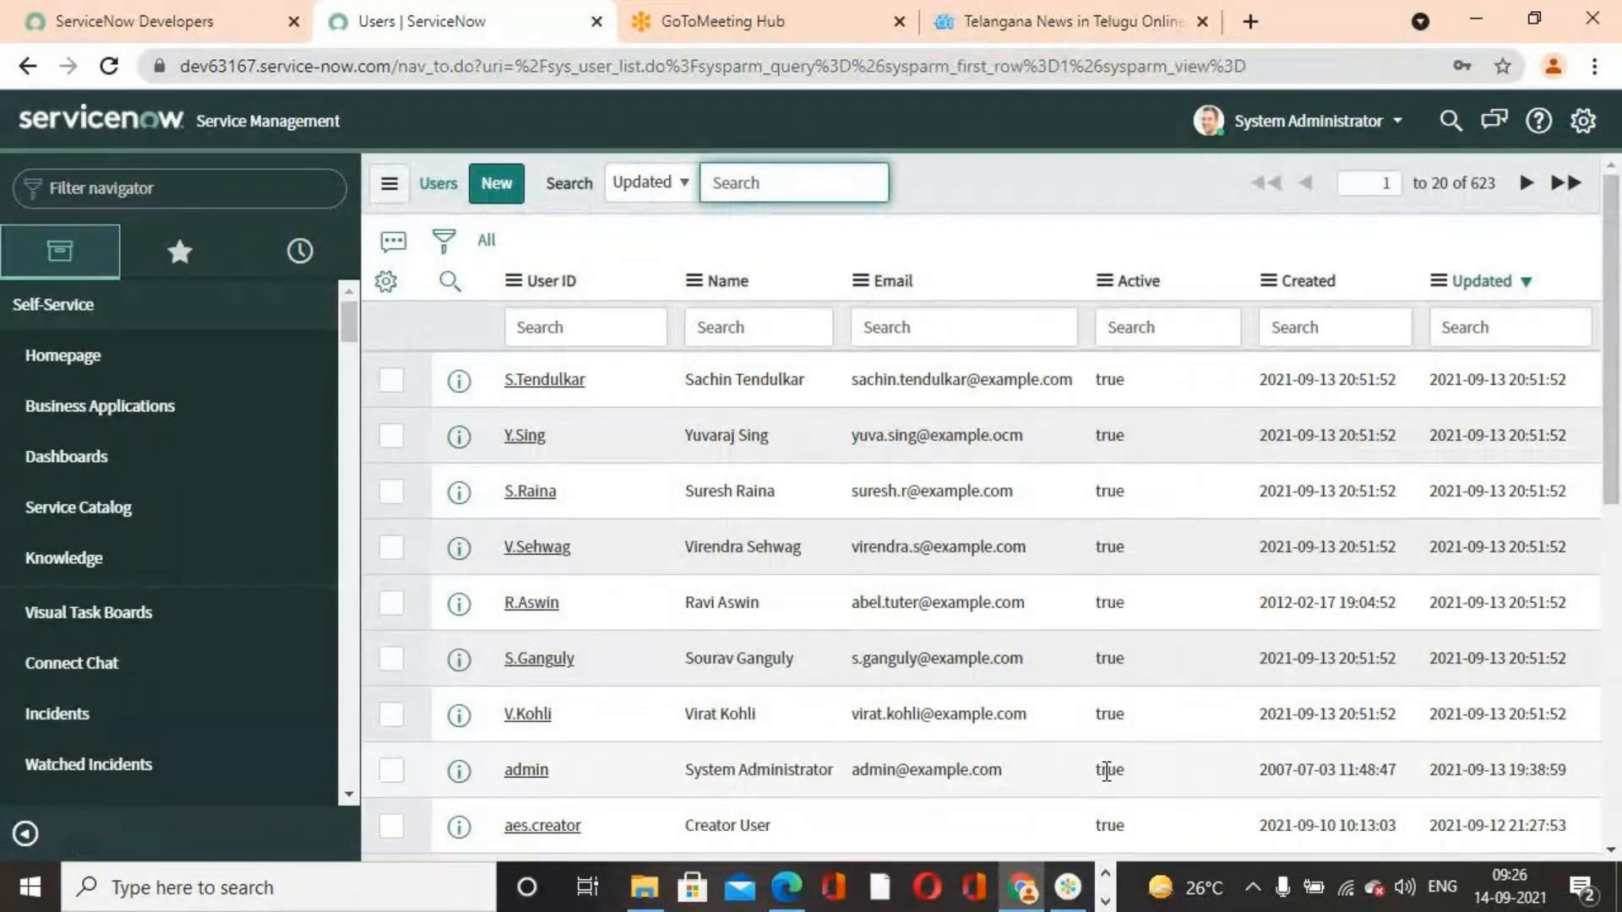
Switch to the spreadsheet, examine the row 8 user record, and return to the Users list
click(1105, 901)
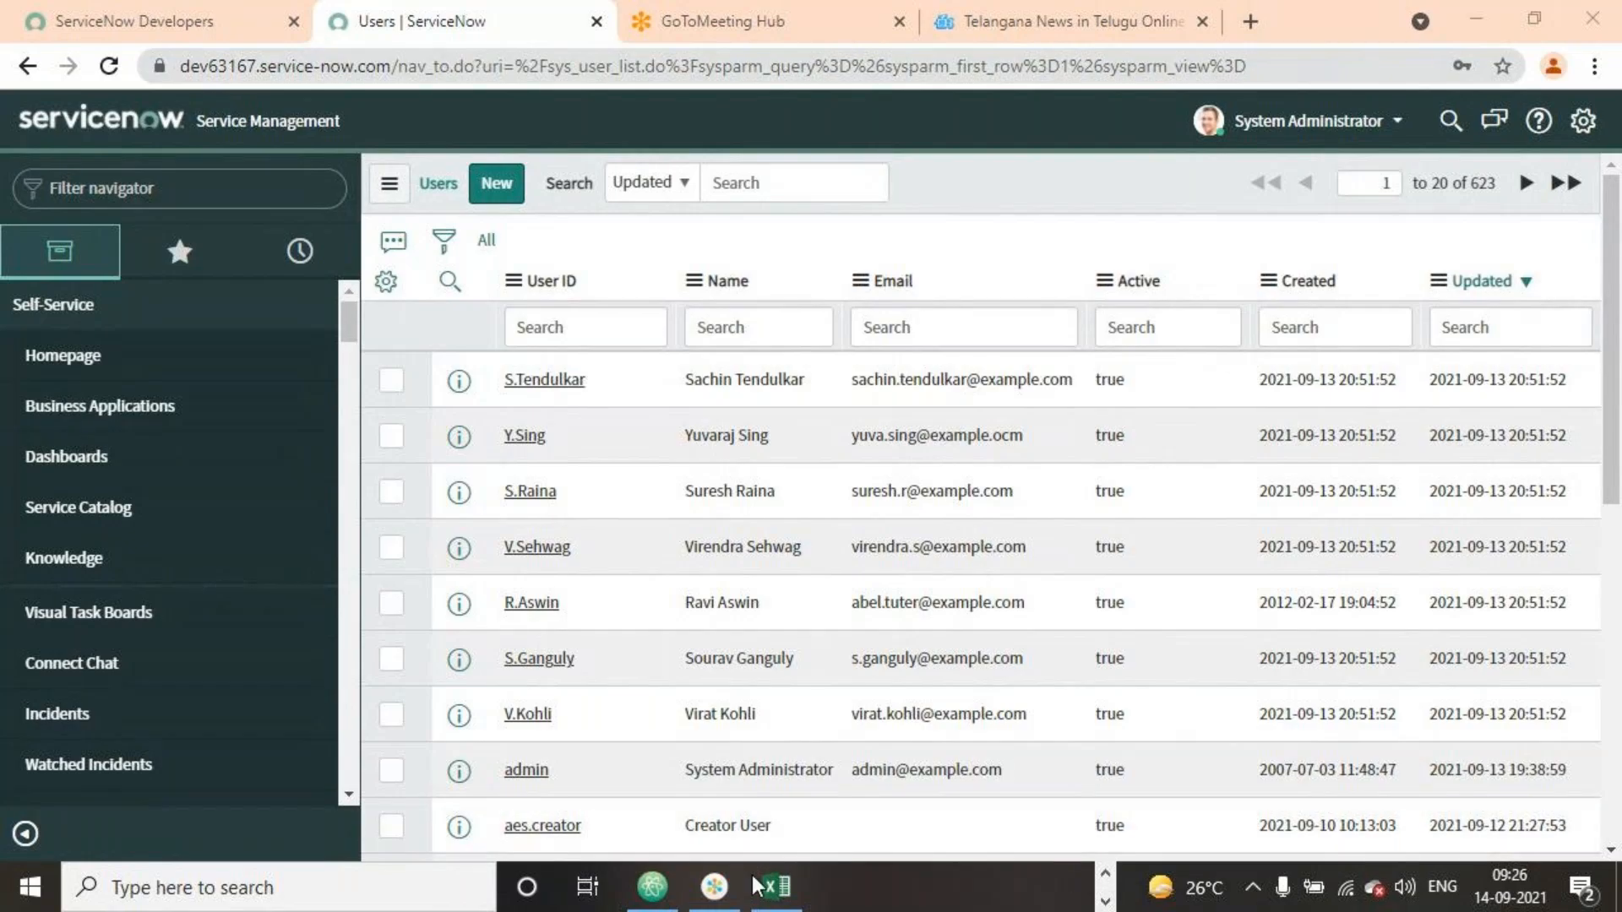
click(775, 883)
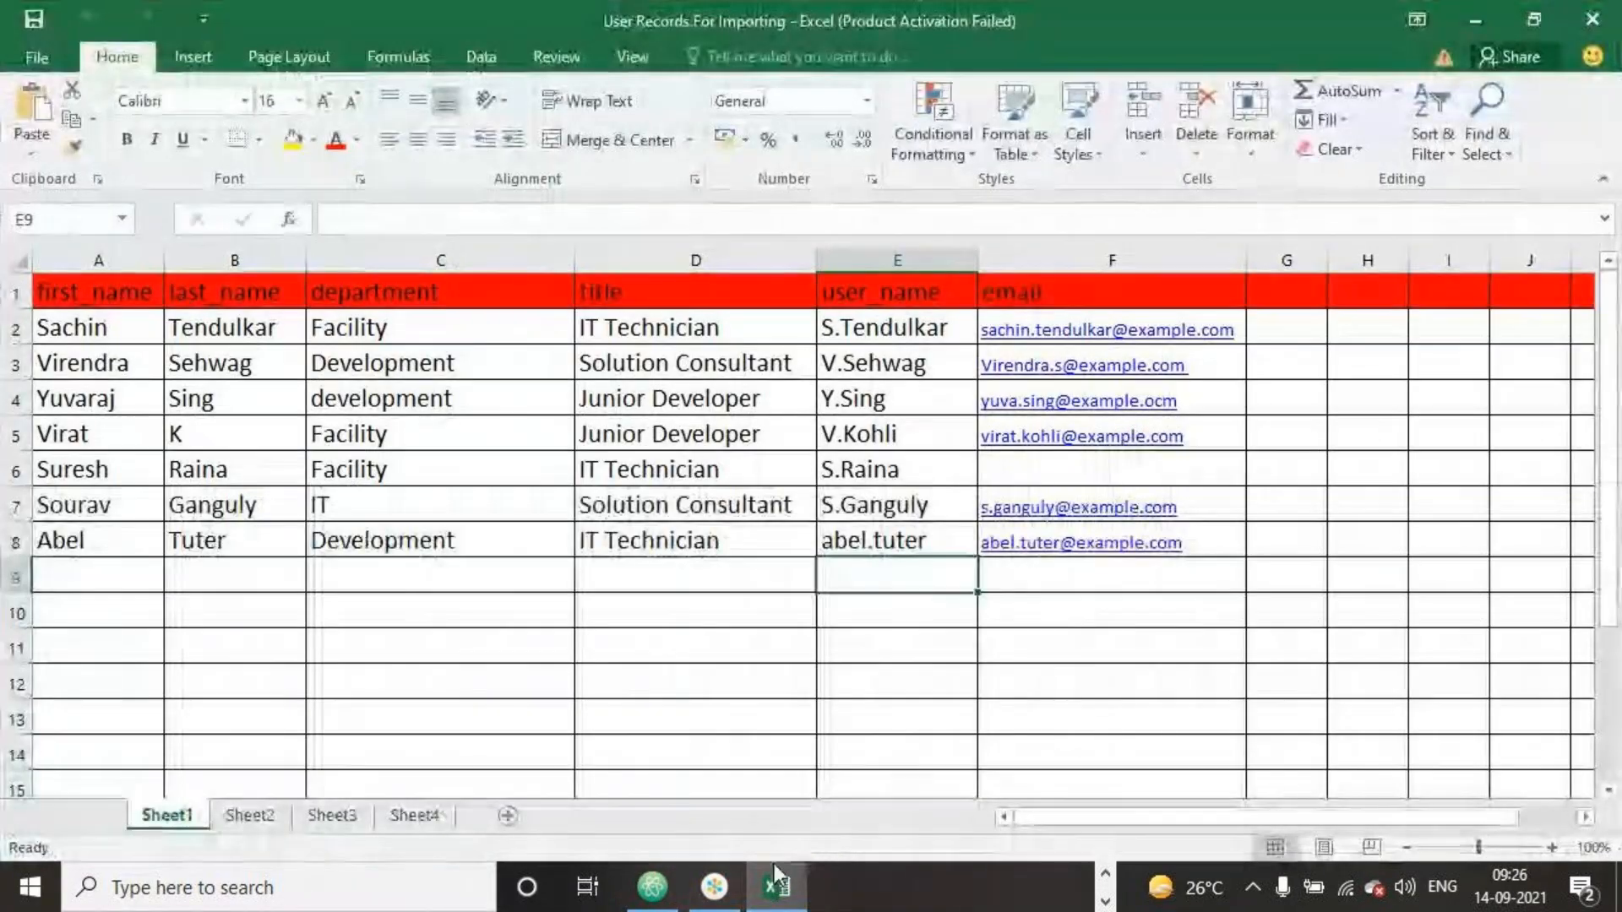
click(993, 714)
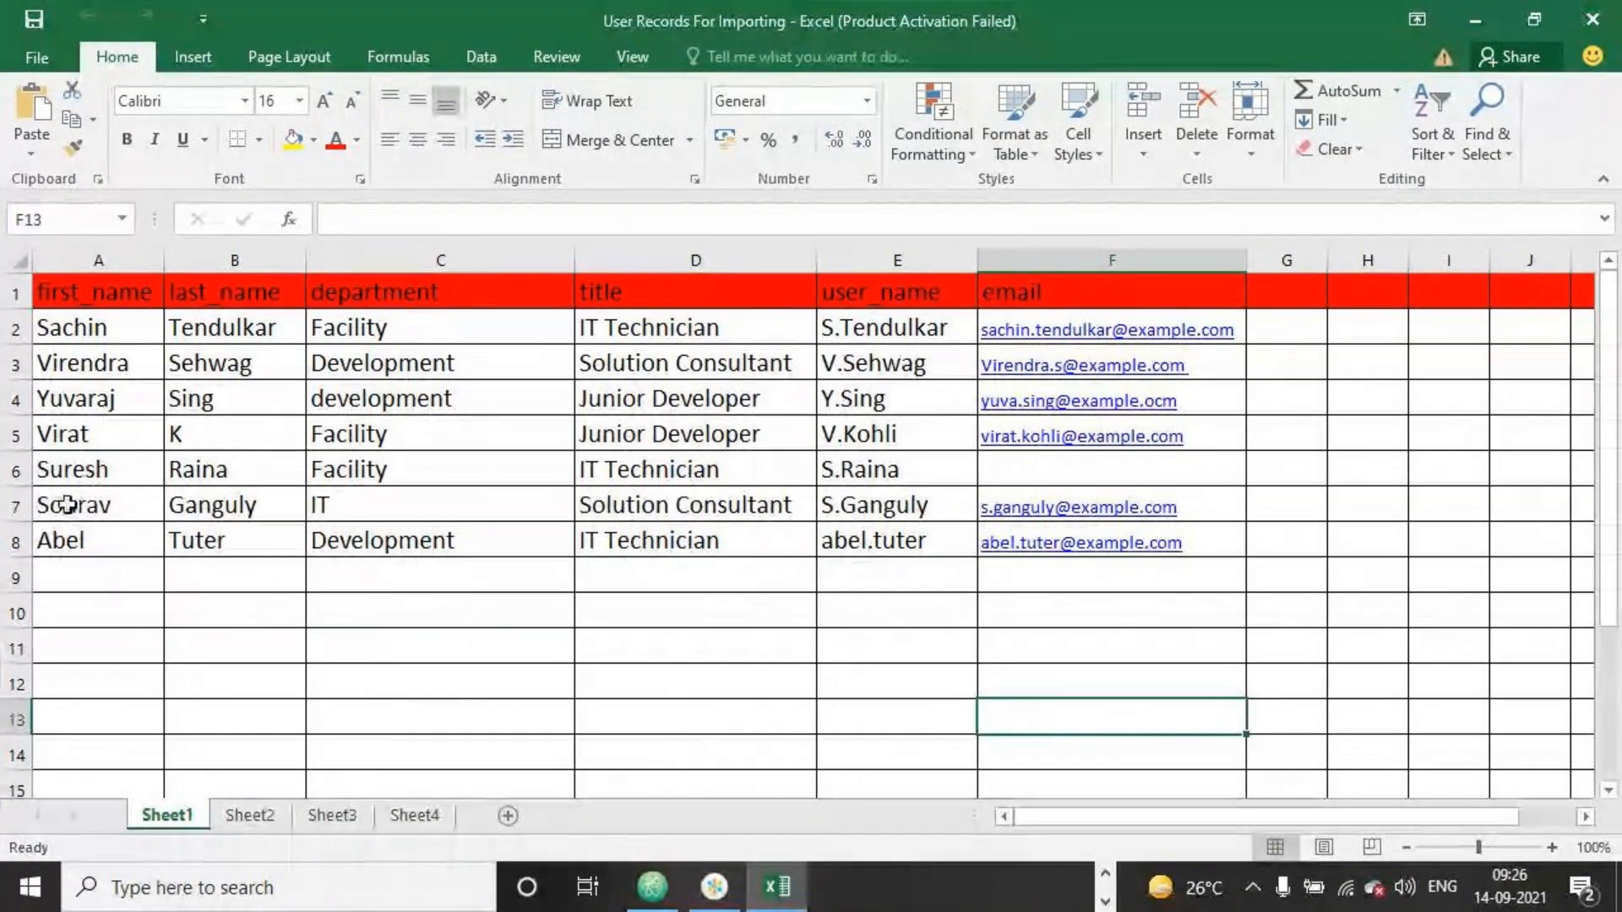
click(14, 541)
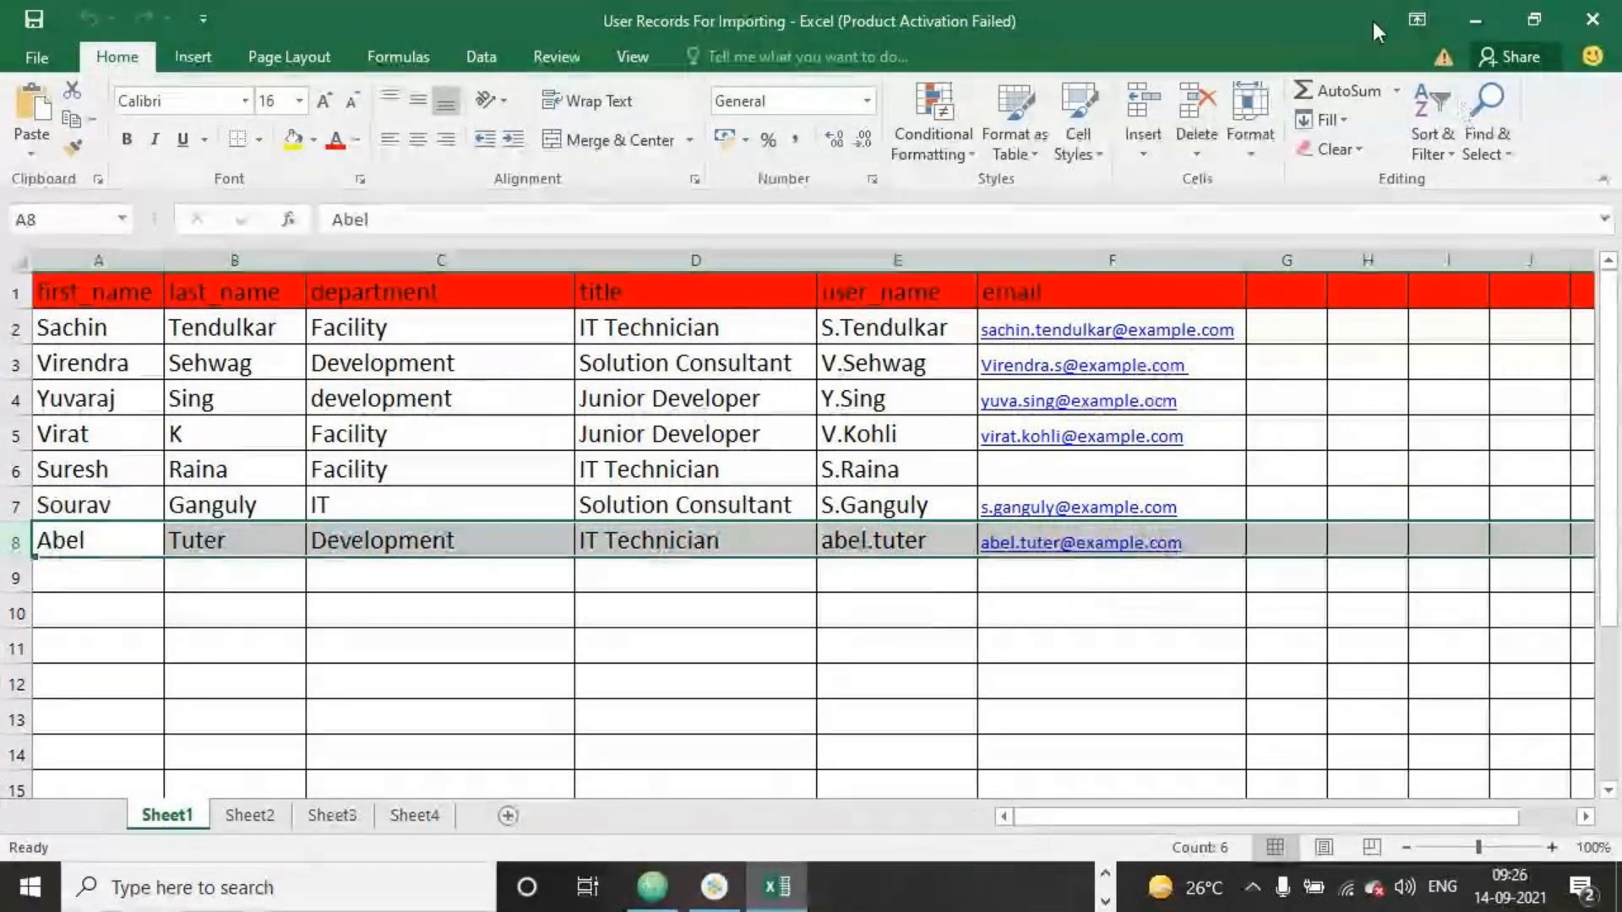
click(1472, 23)
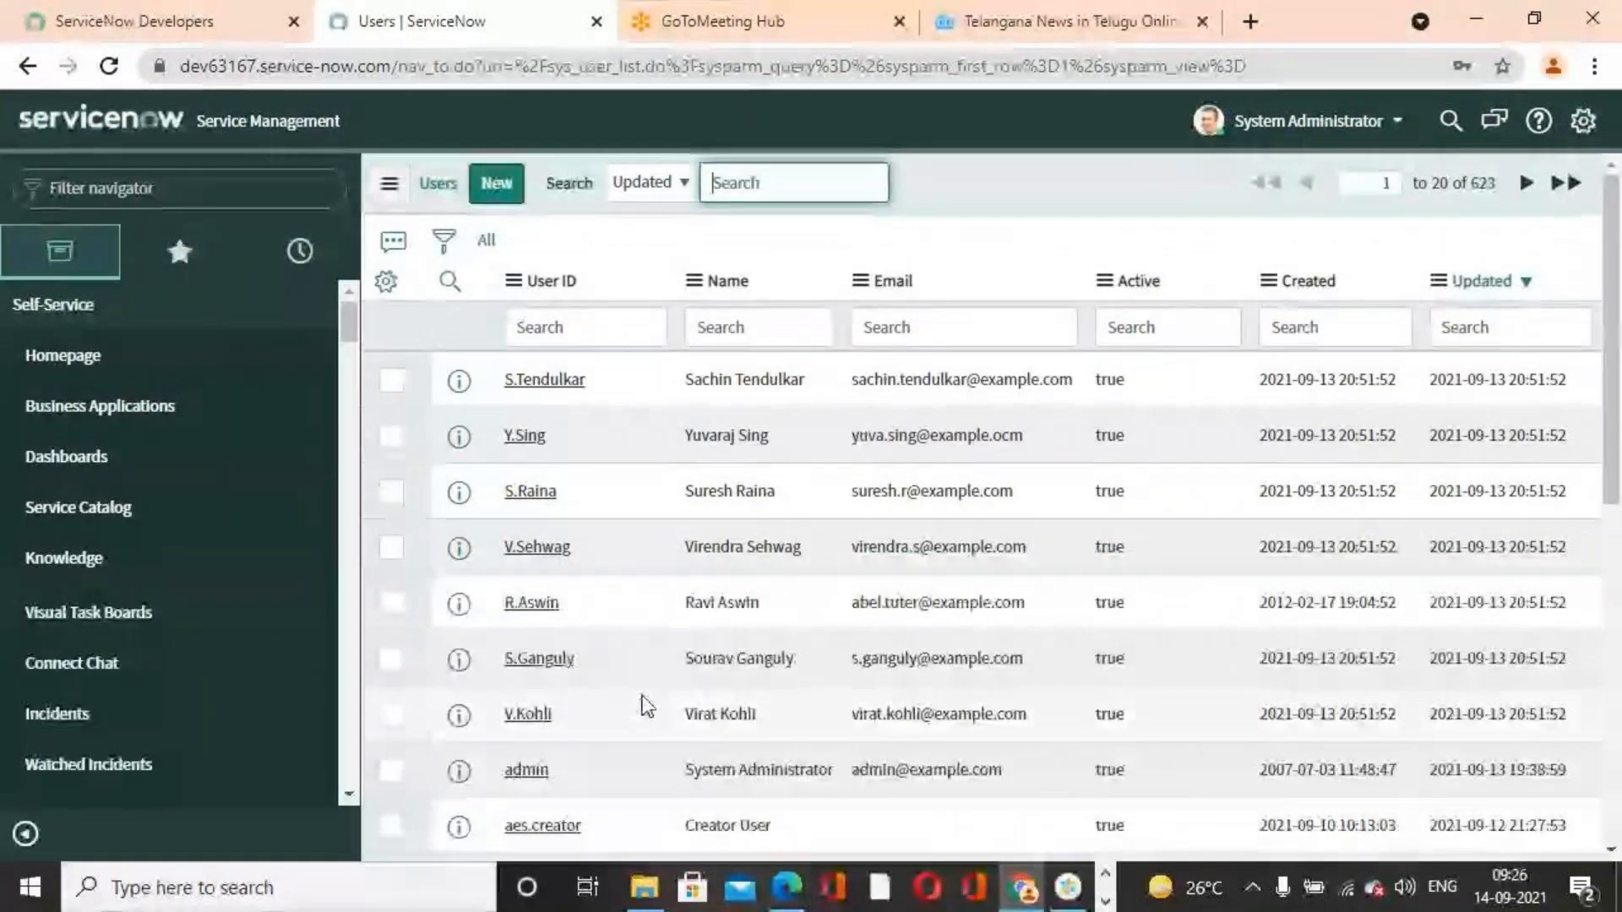
Scan the Users list again, then switch back to the spreadsheet and examine its user rows
scroll(641, 706, down, 5)
scroll(652, 708, up, 5)
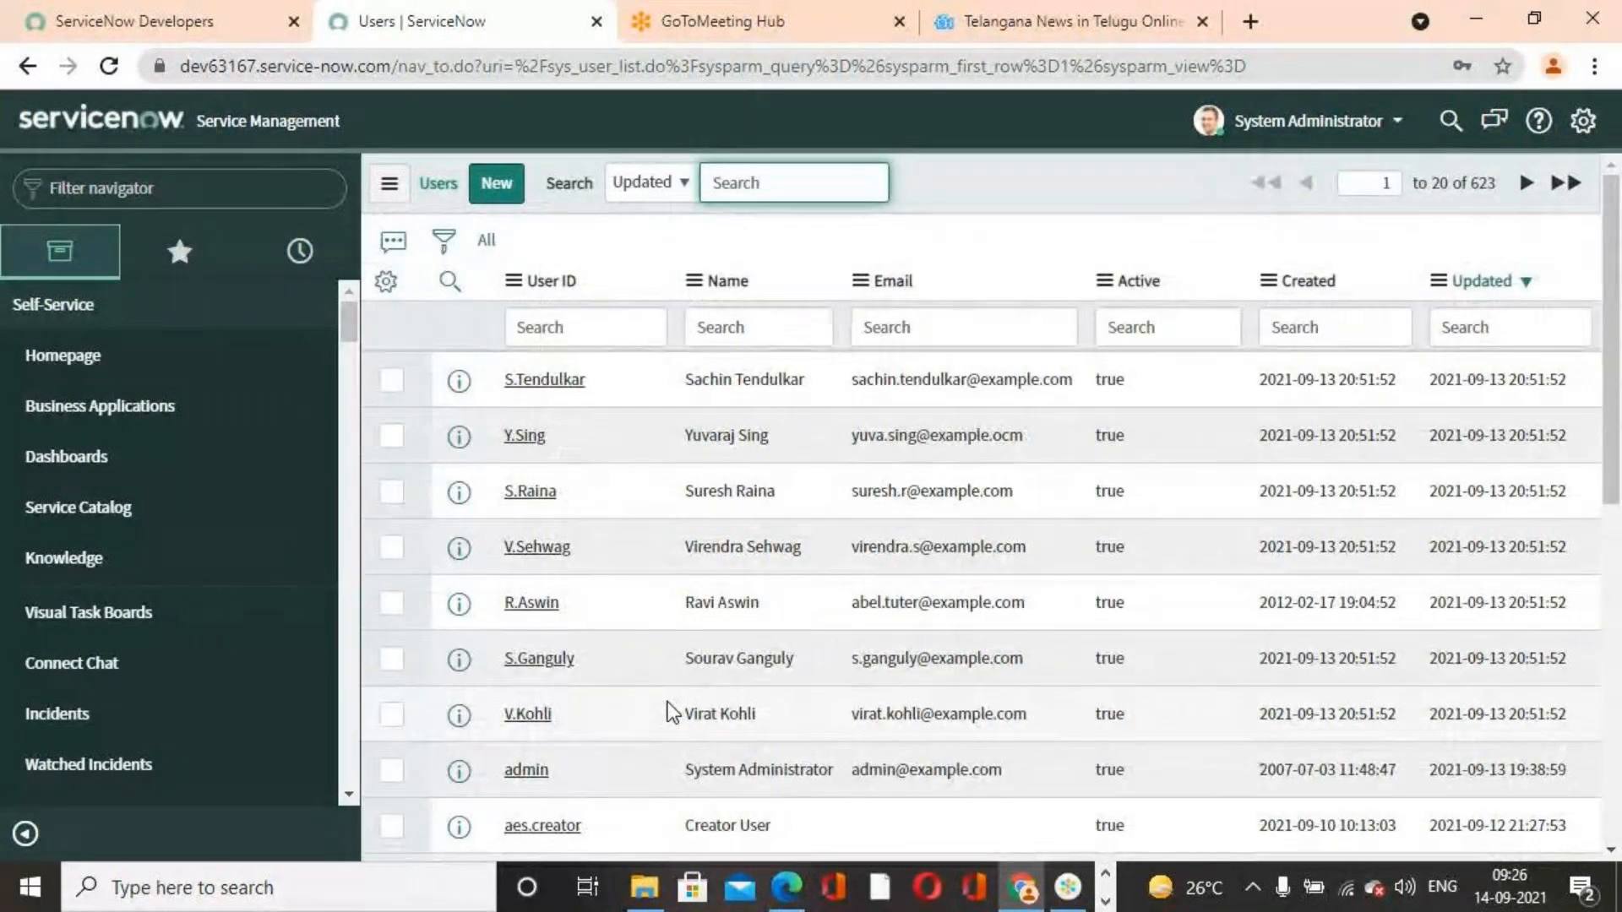
scroll(868, 646, down, 8)
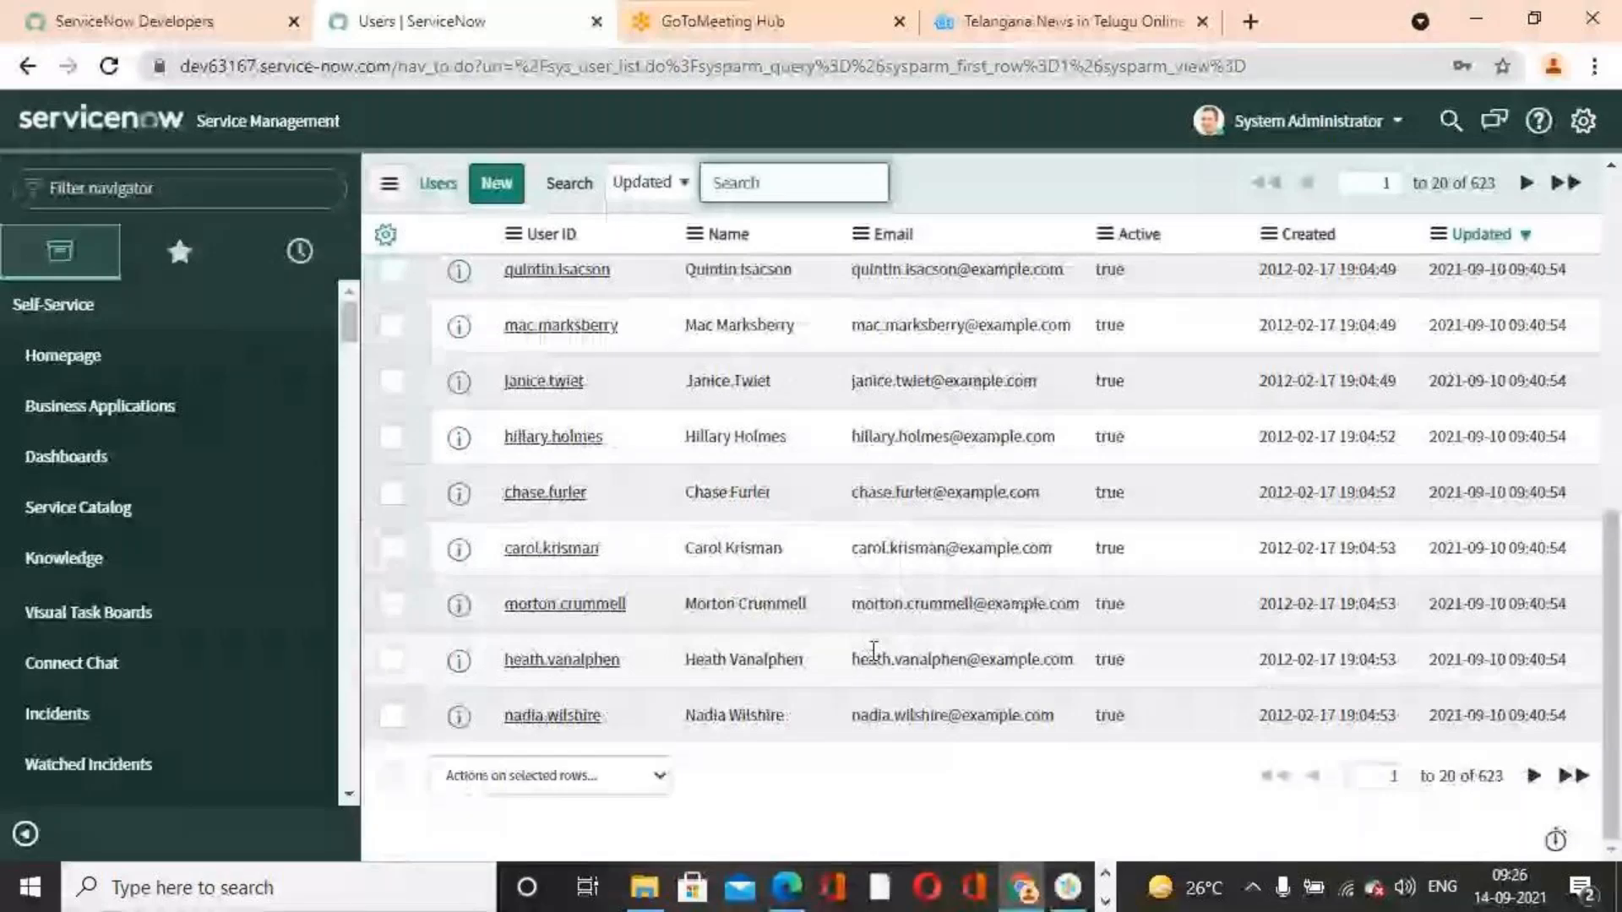
click(783, 886)
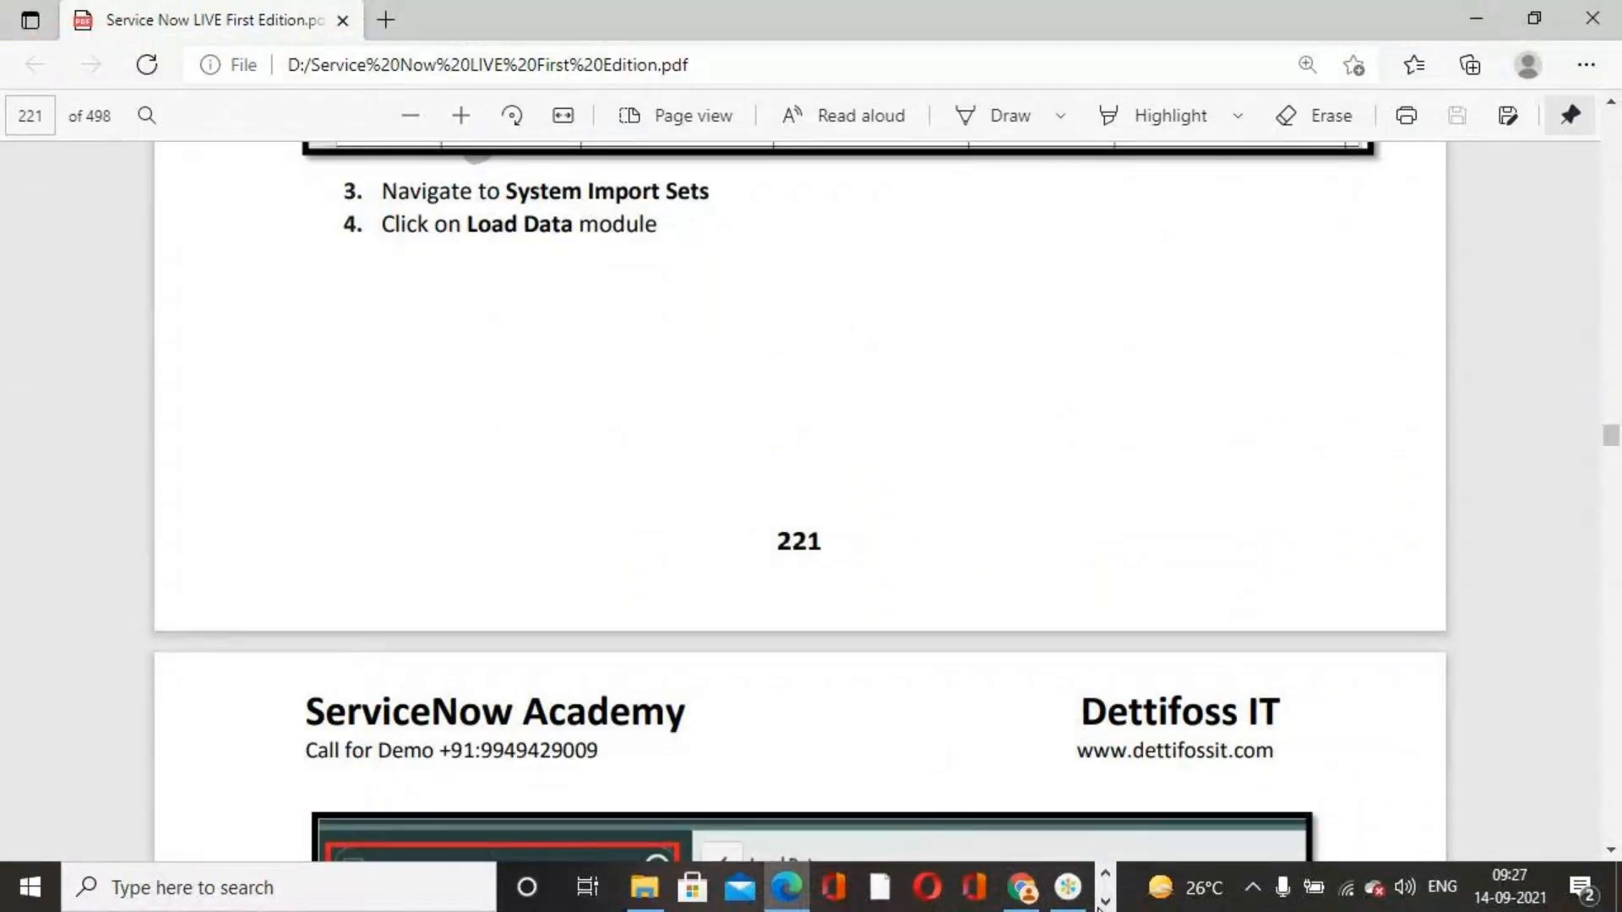
click(774, 895)
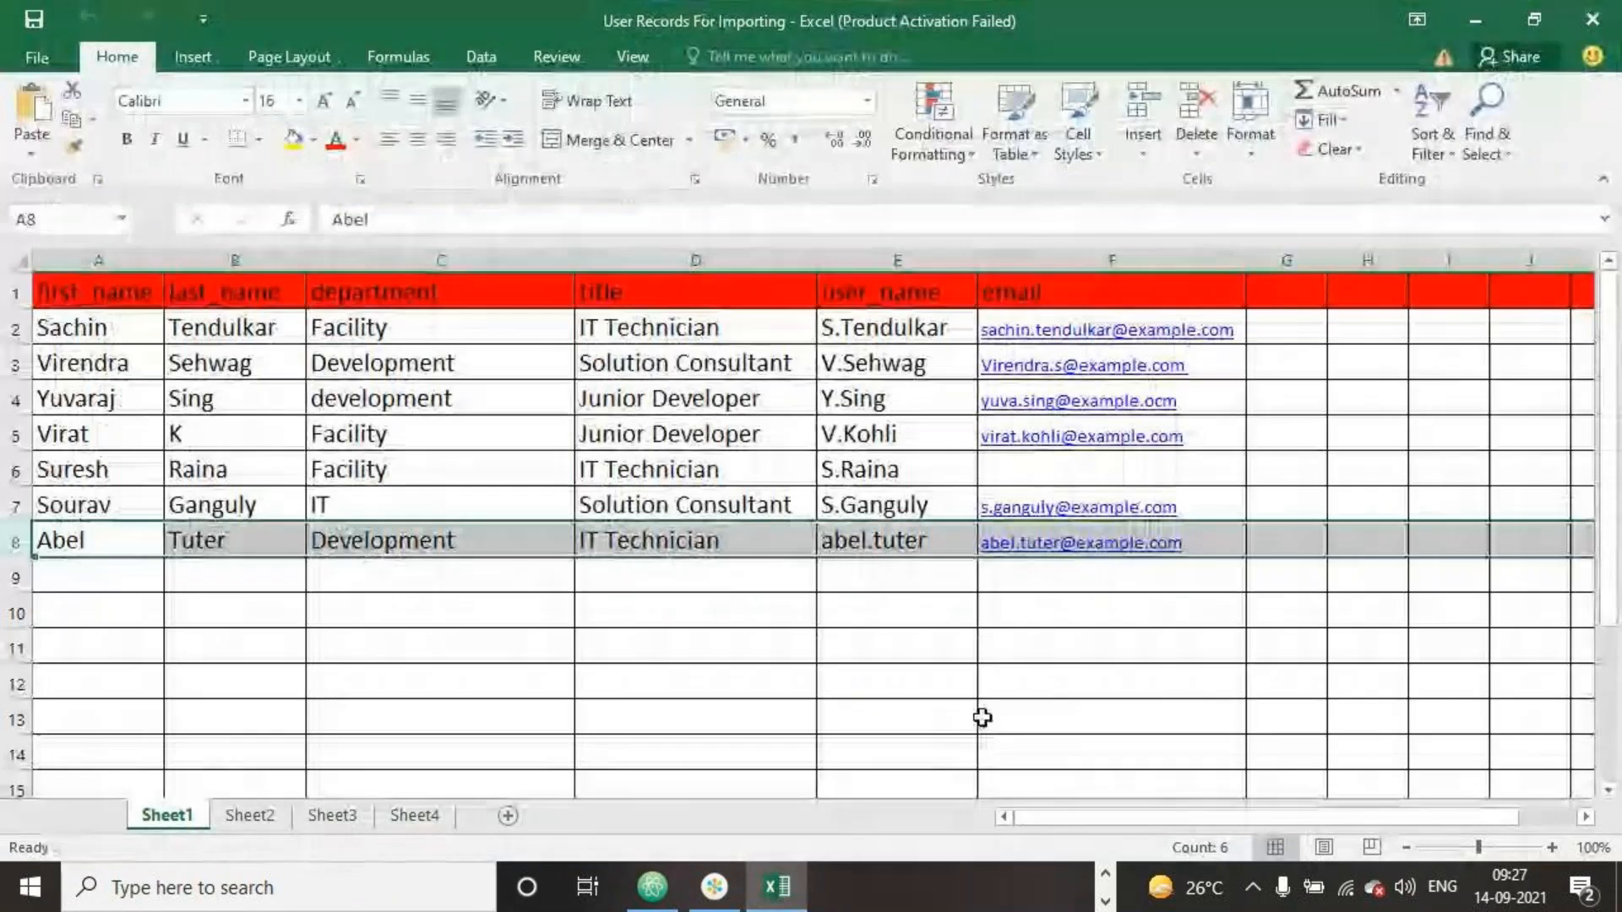
click(1024, 672)
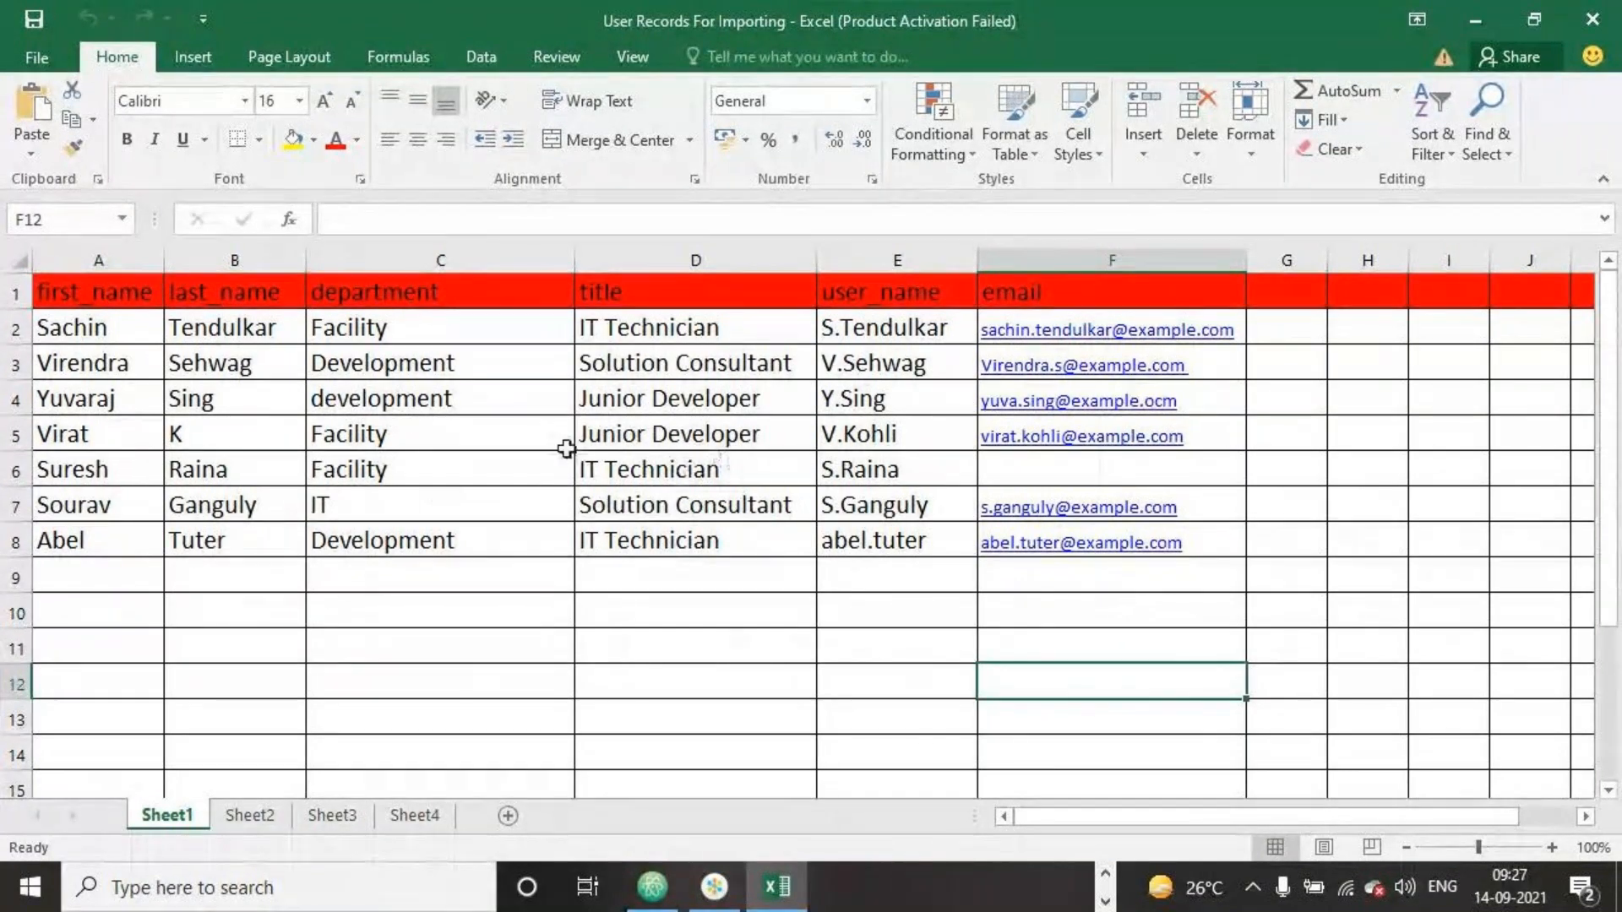
click(434, 436)
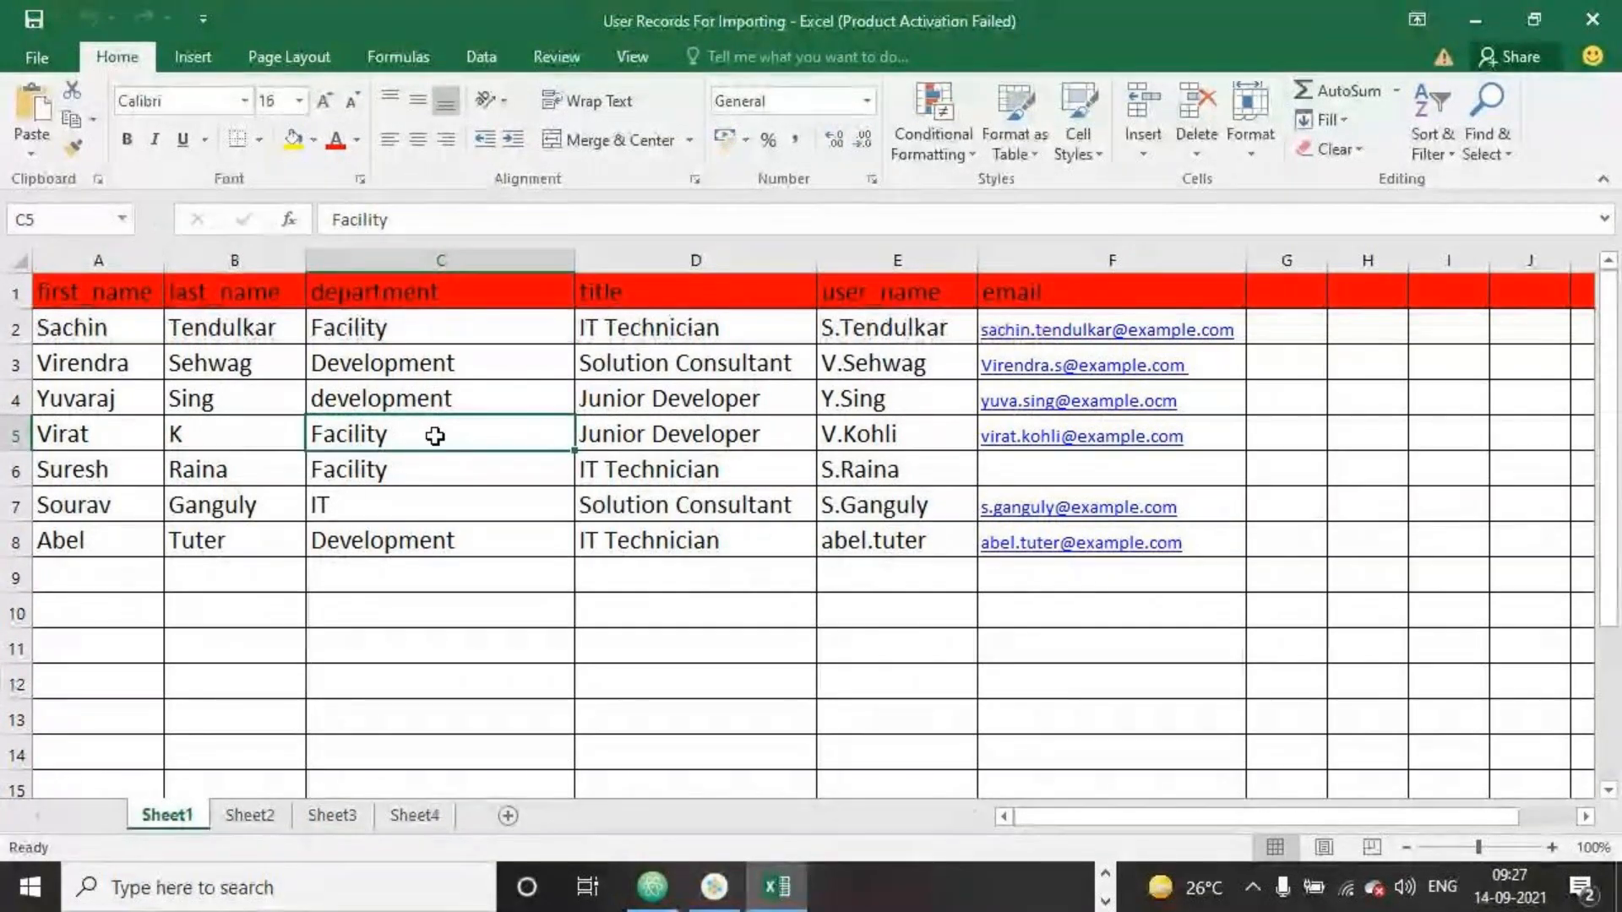
Change Virat's department in row 5 of the spreadsheet to IT
text(it)
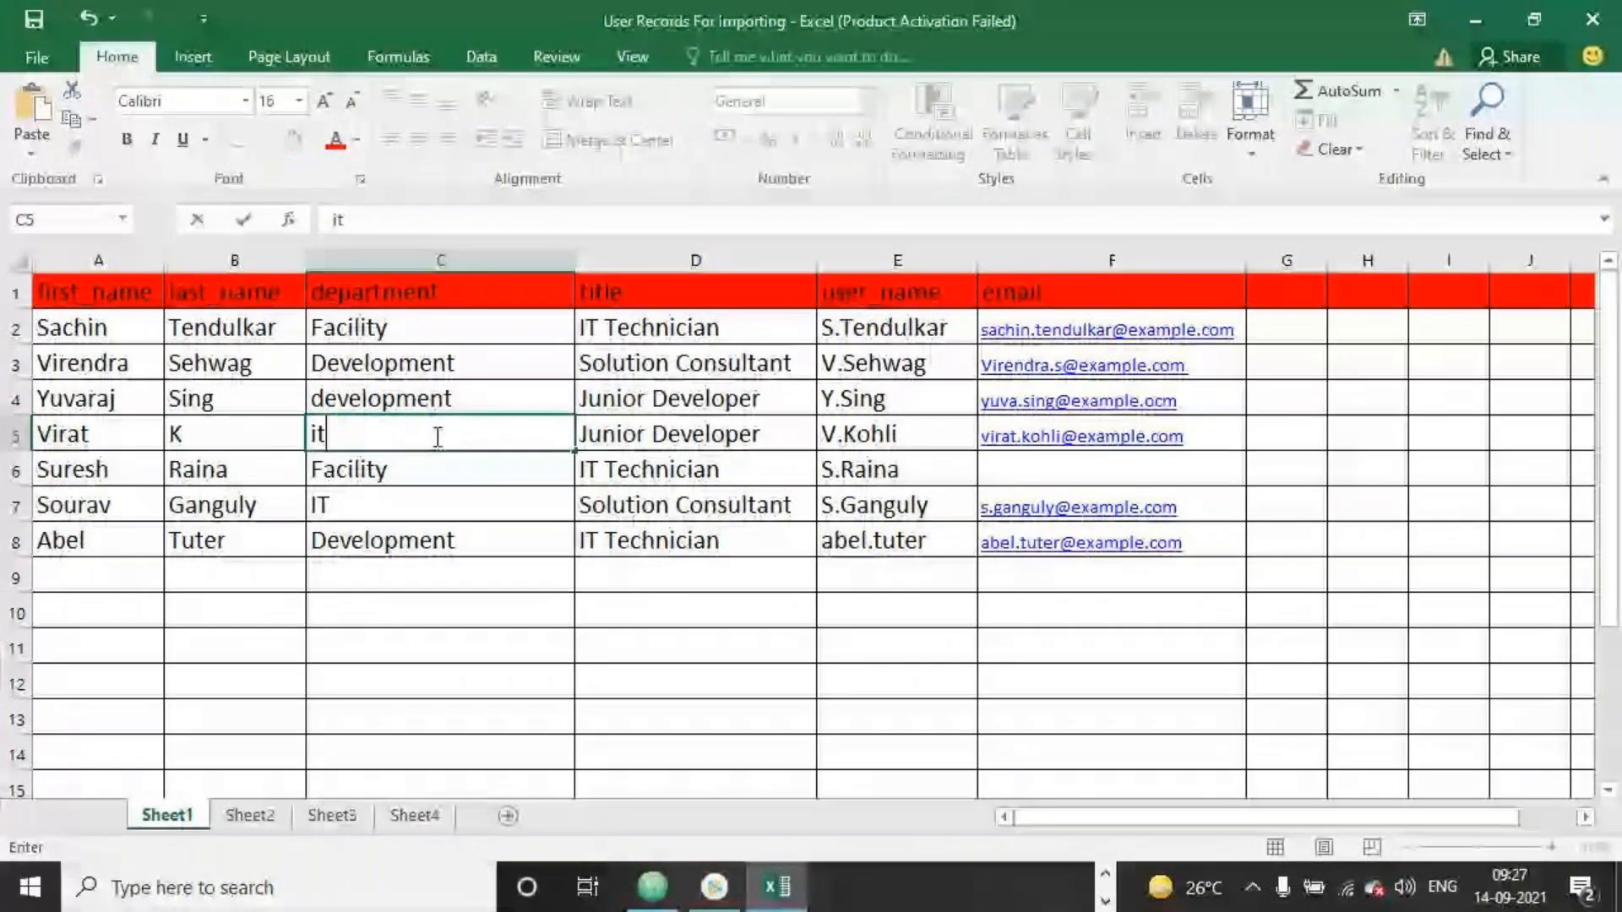
click(429, 608)
click(379, 446)
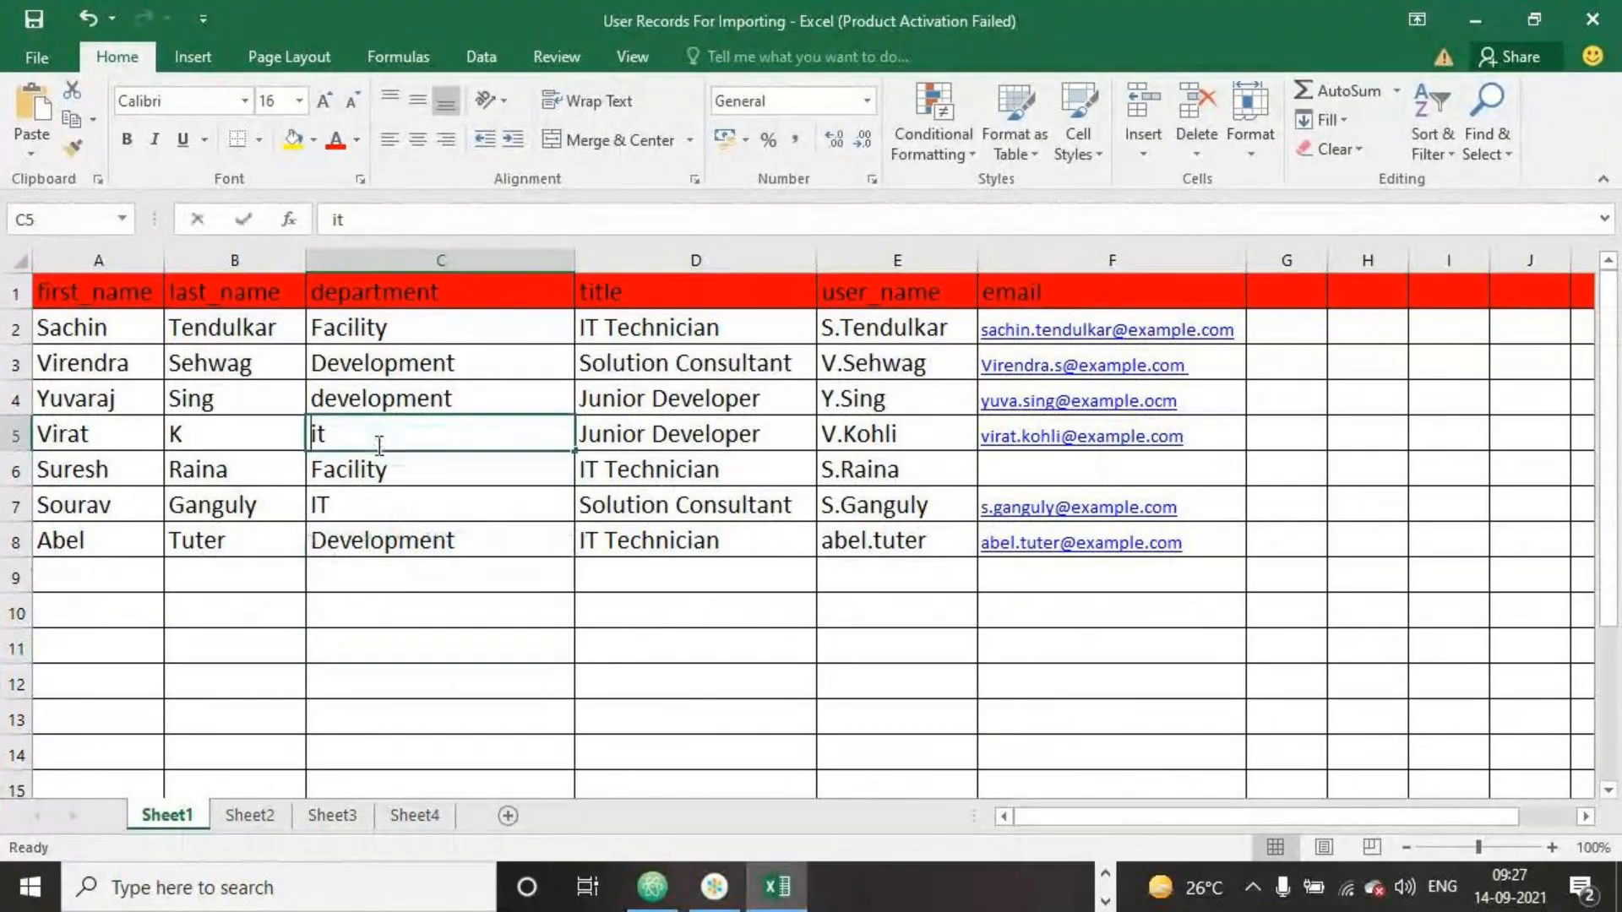
double_click(379, 441)
key(BackSpace)
key(BackSpace)
text(IT)
click(424, 716)
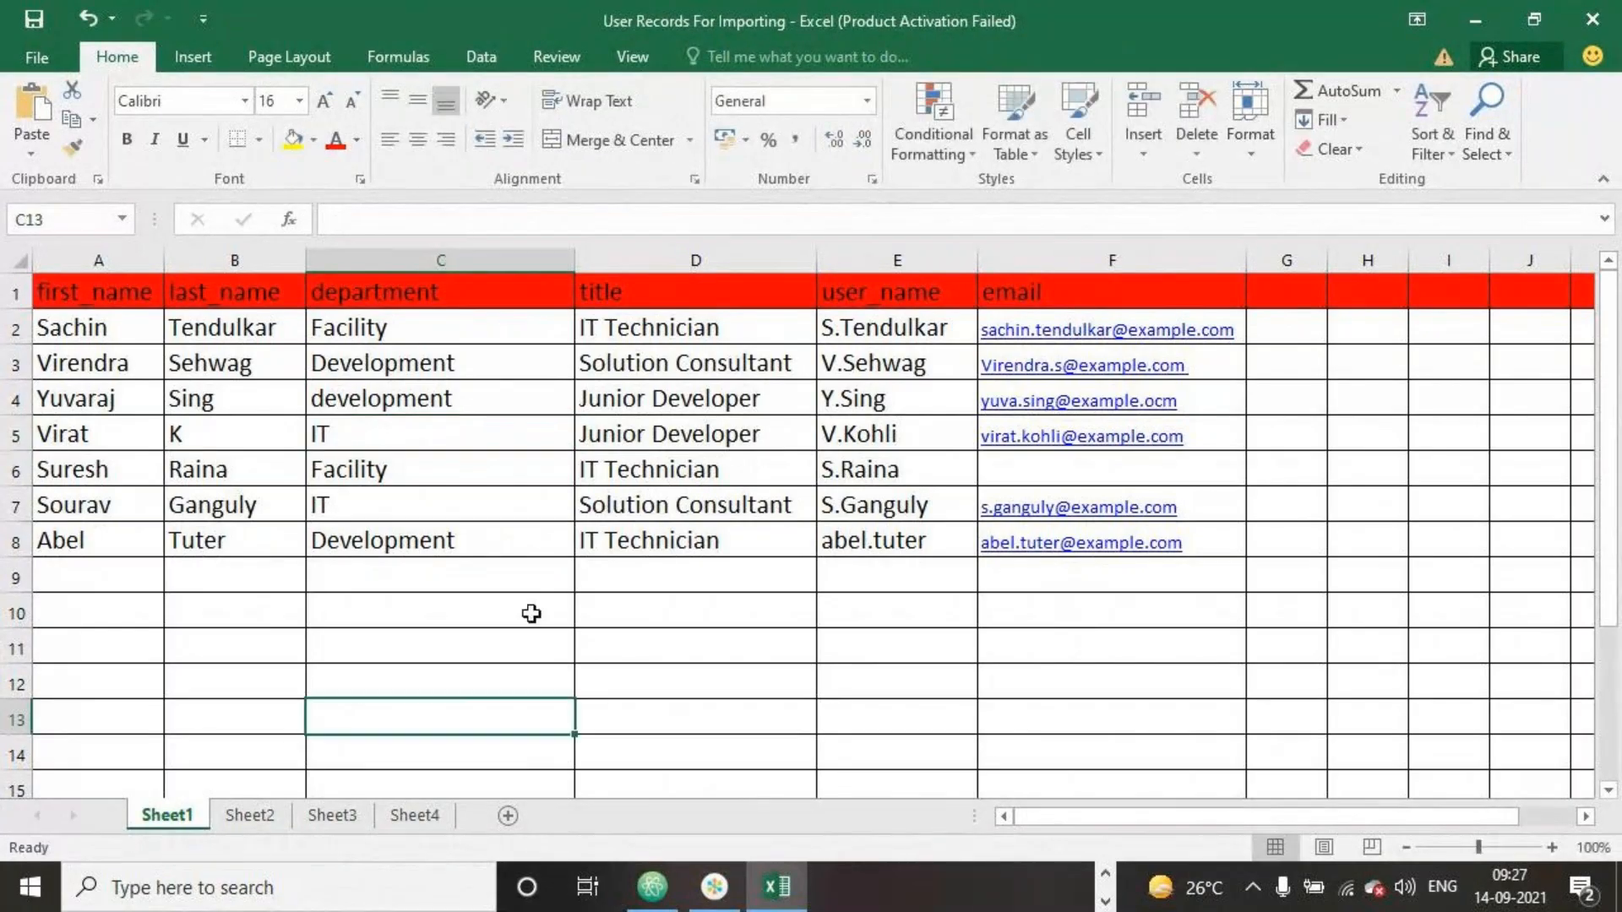
Change Virendra's title in row 3 to IT Technician
click(777, 365)
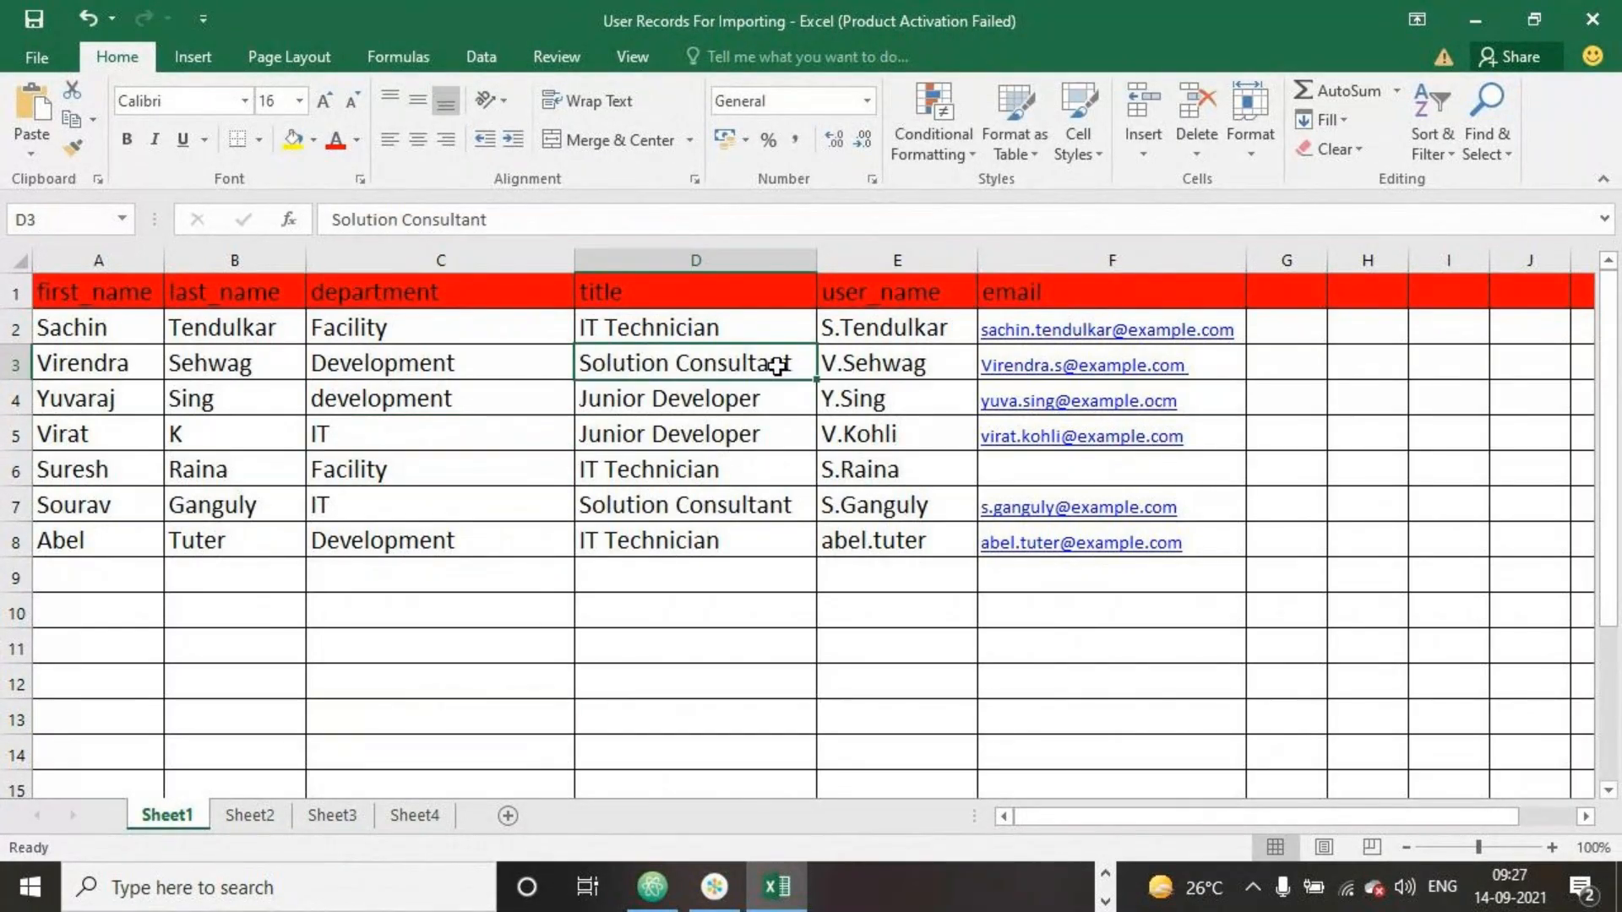
text(it)
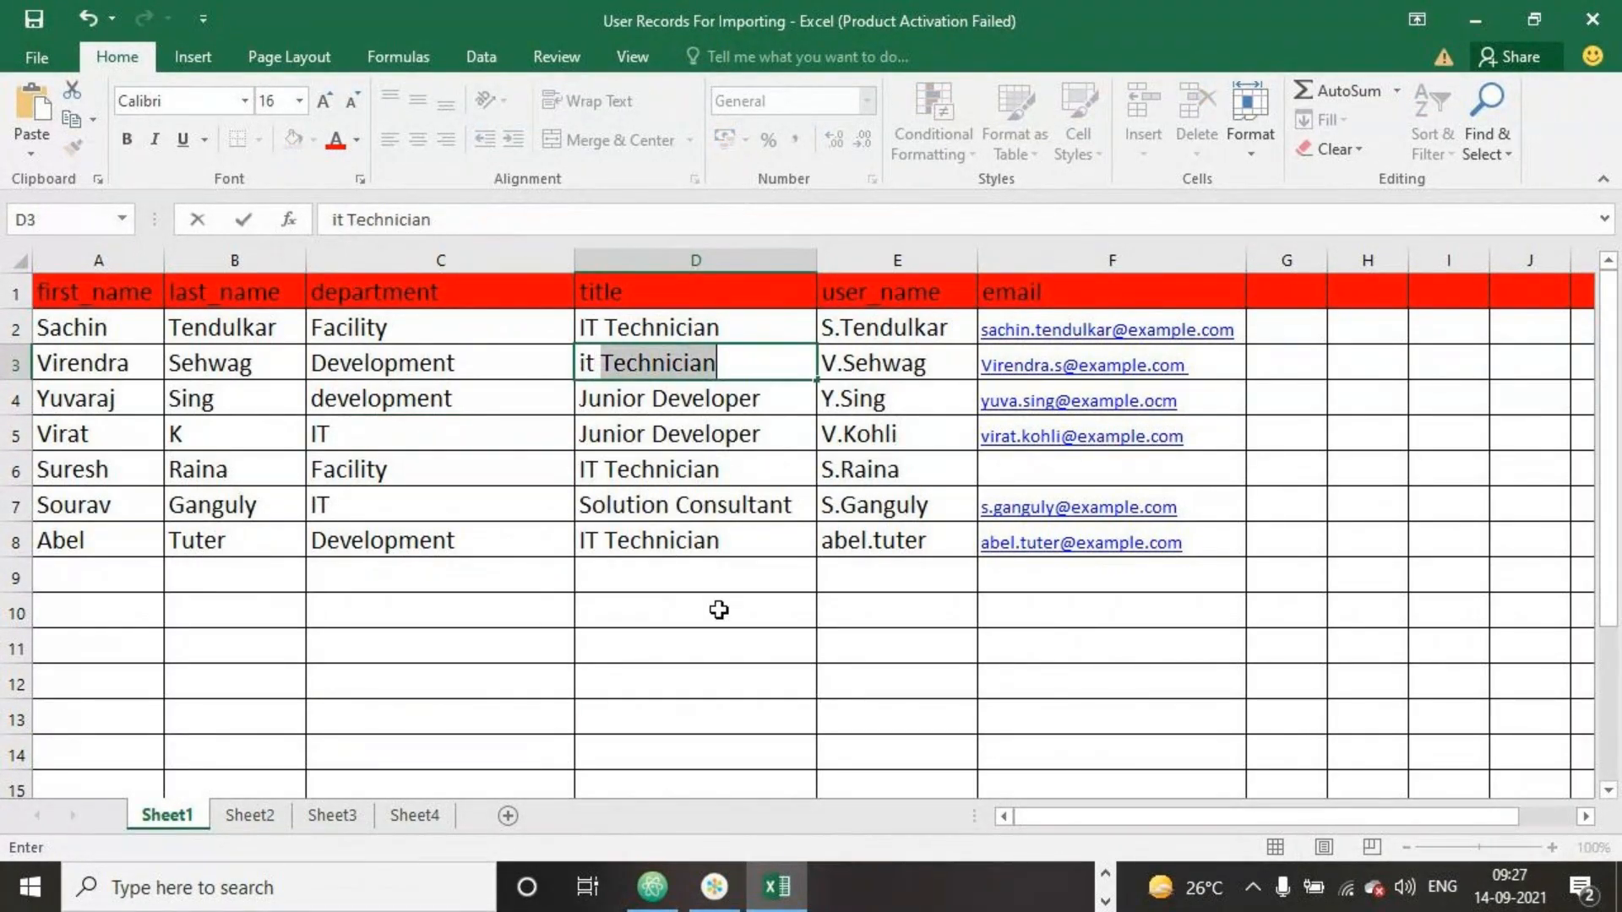
click(714, 646)
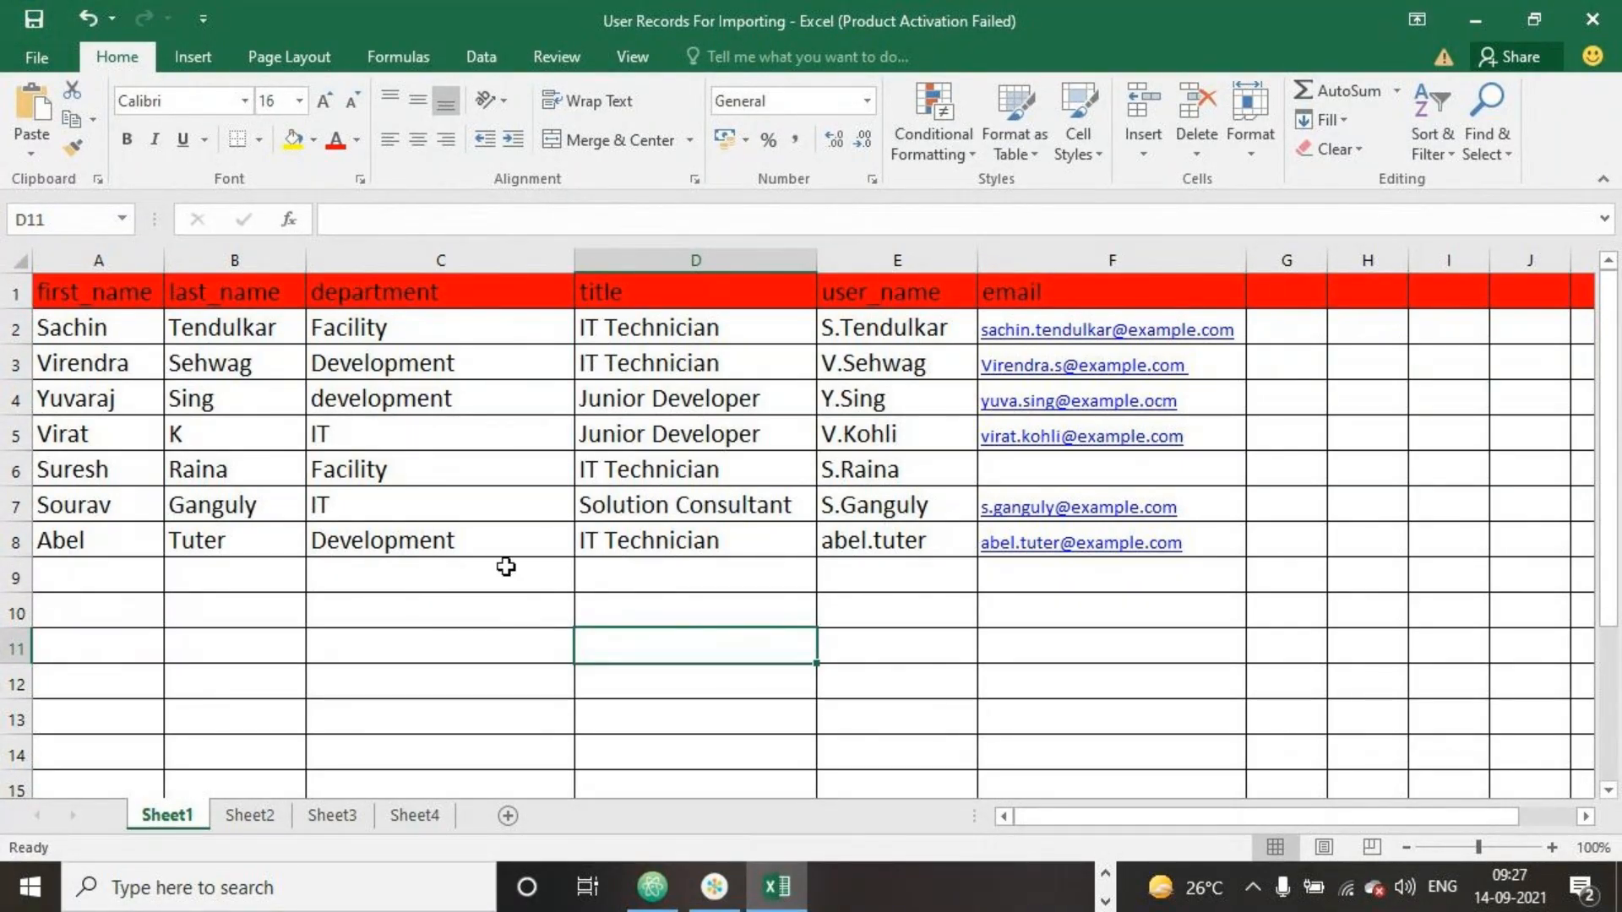
Close the spreadsheet and return to the ServiceNow Users list in the browser
click(1591, 19)
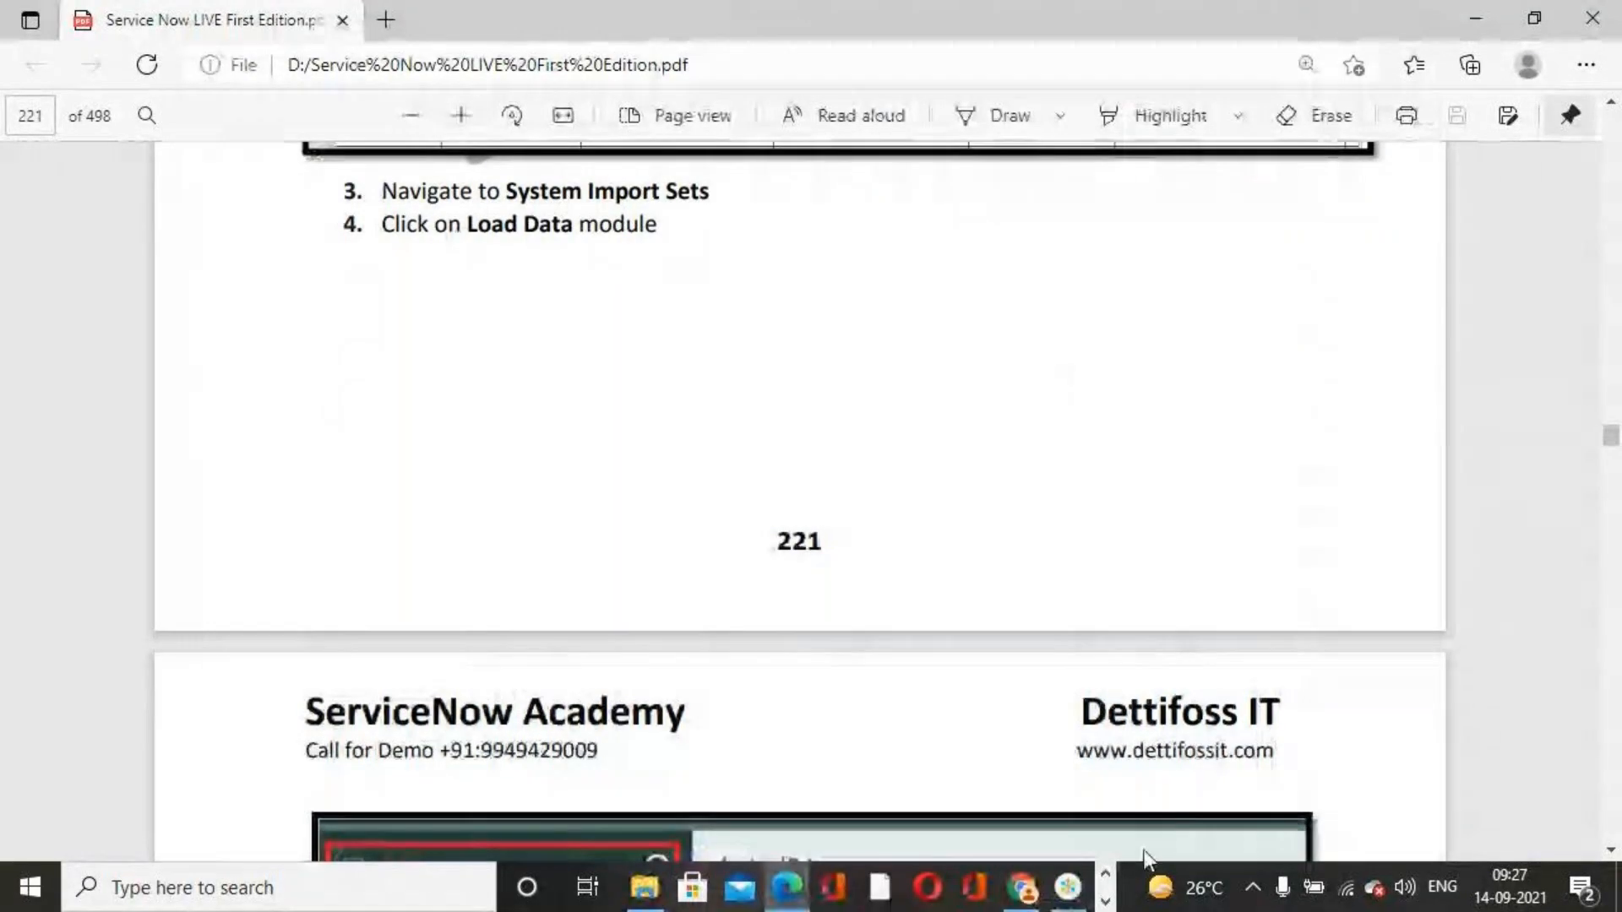
click(1104, 901)
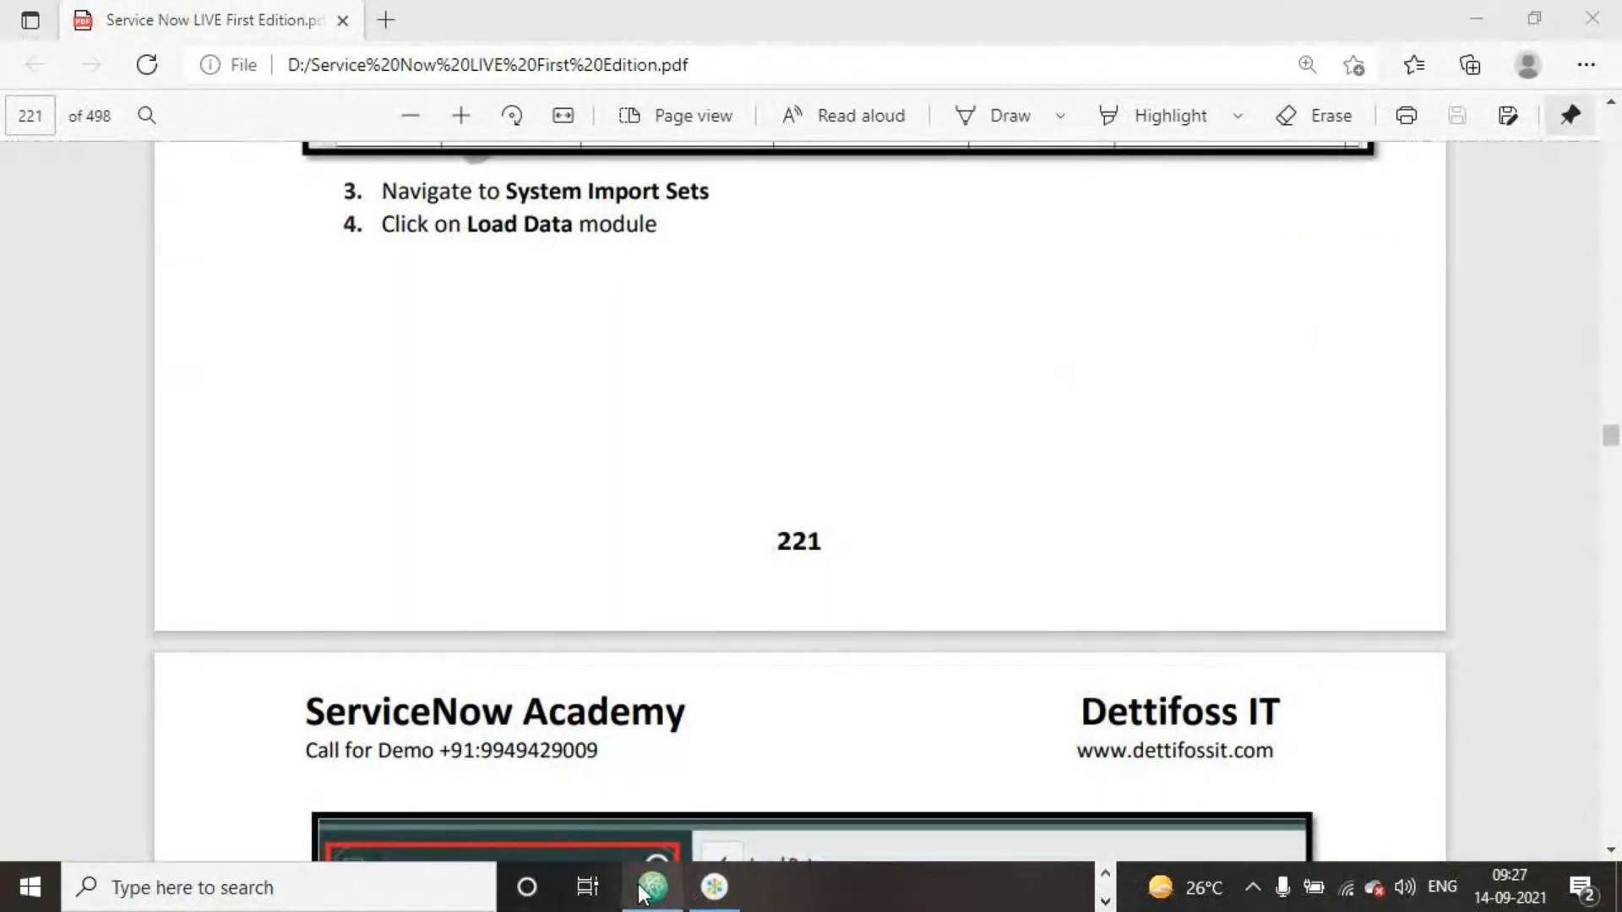
mouse_move(642, 893)
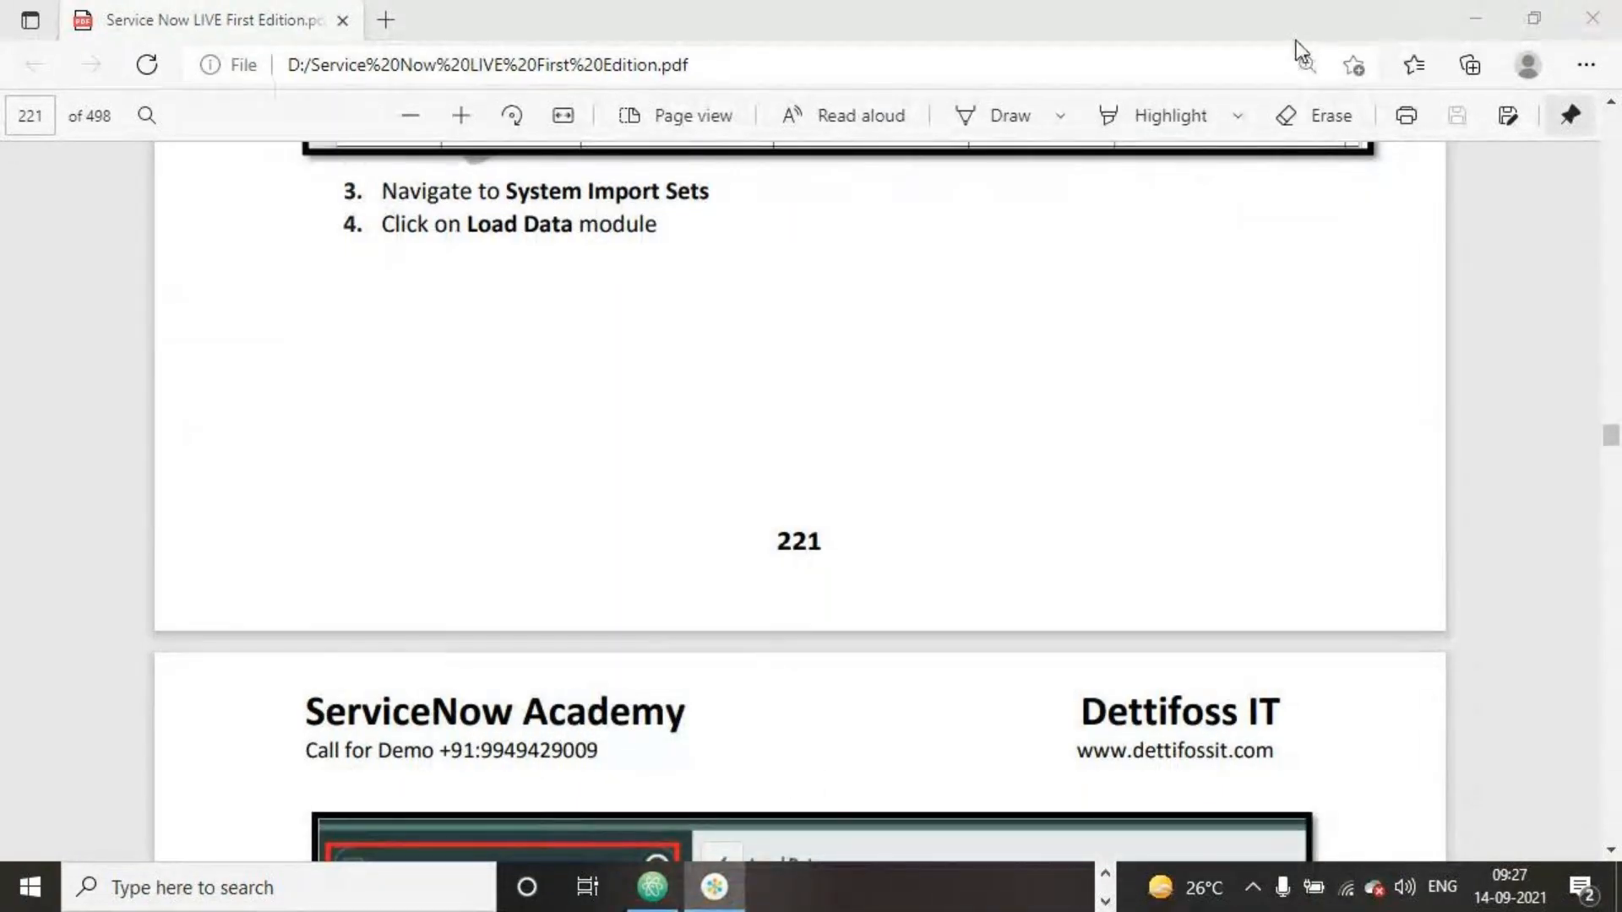
click(1208, 228)
click(1105, 901)
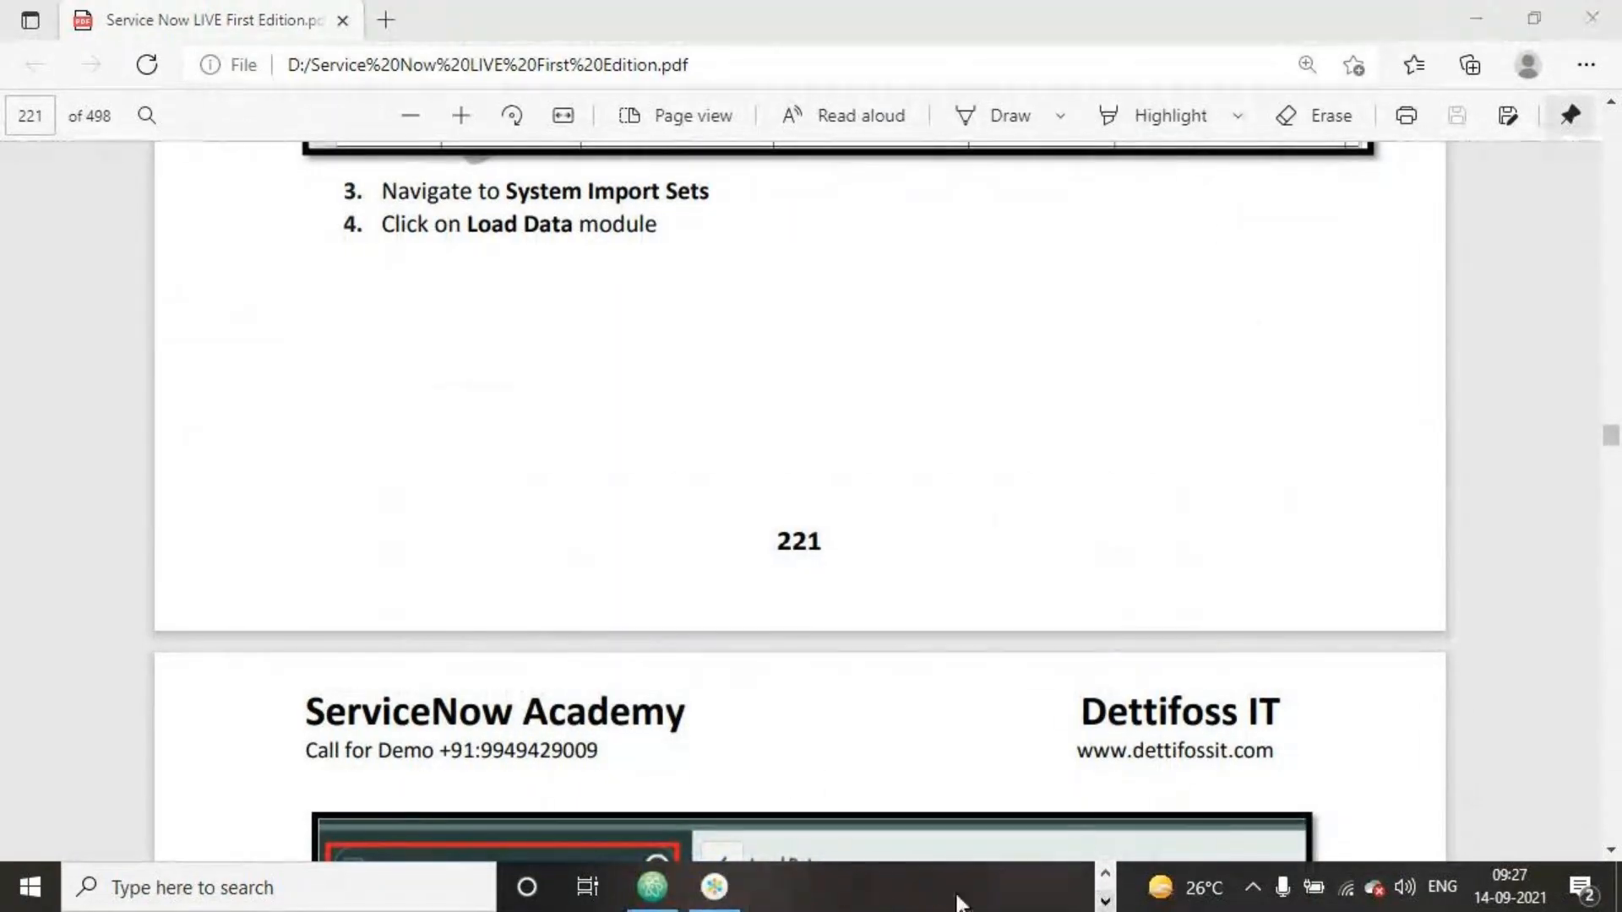
click(716, 897)
click(1306, 40)
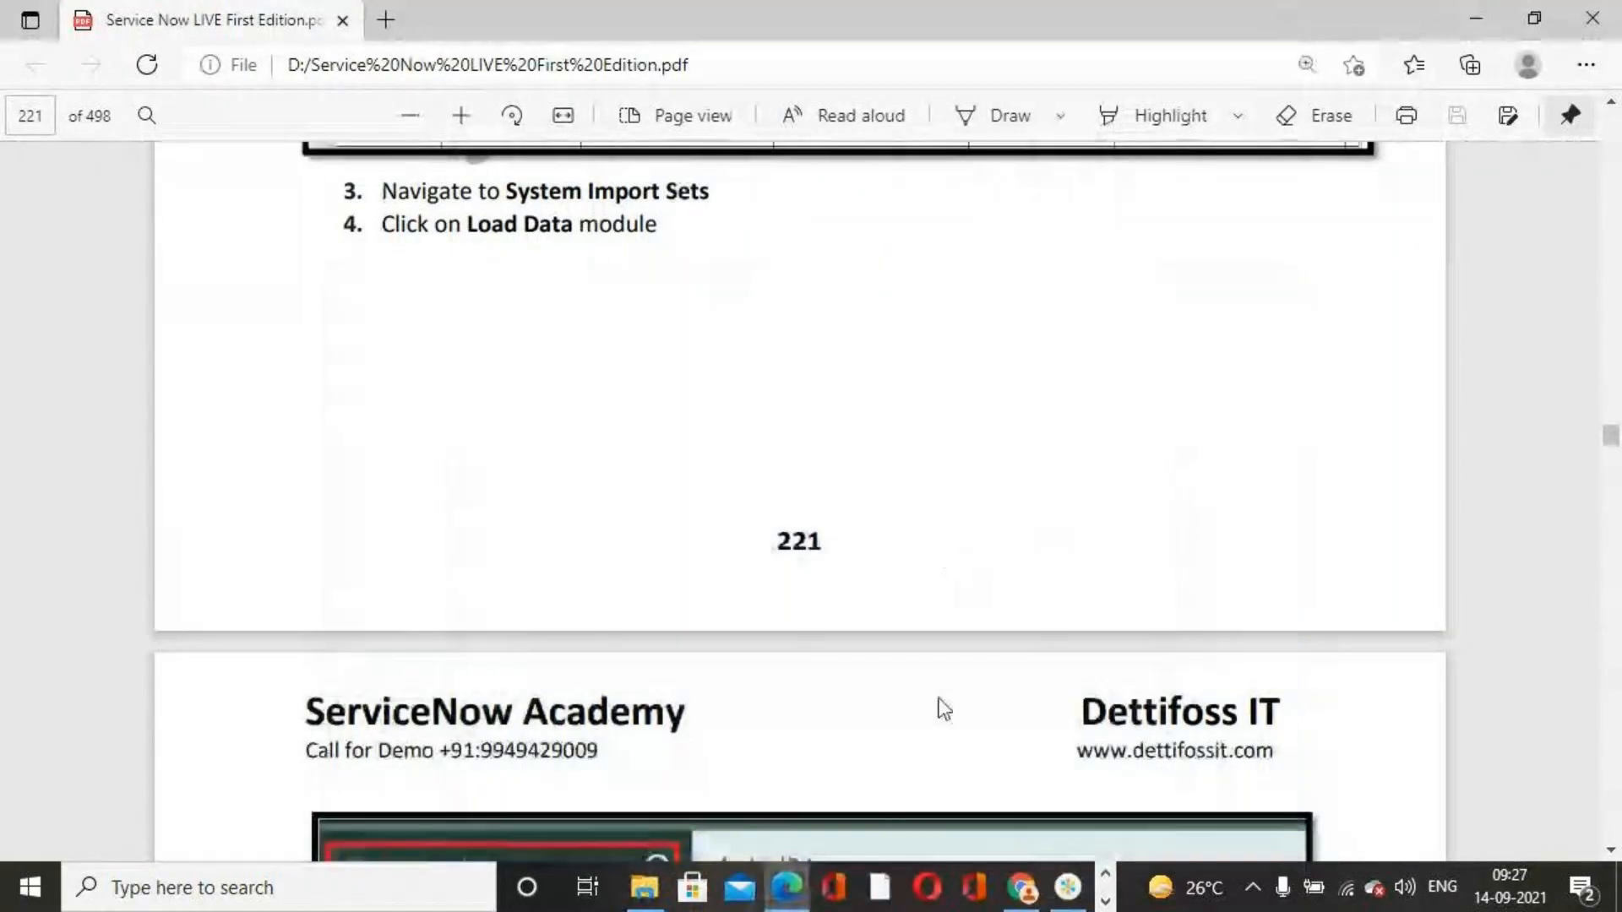
click(1022, 886)
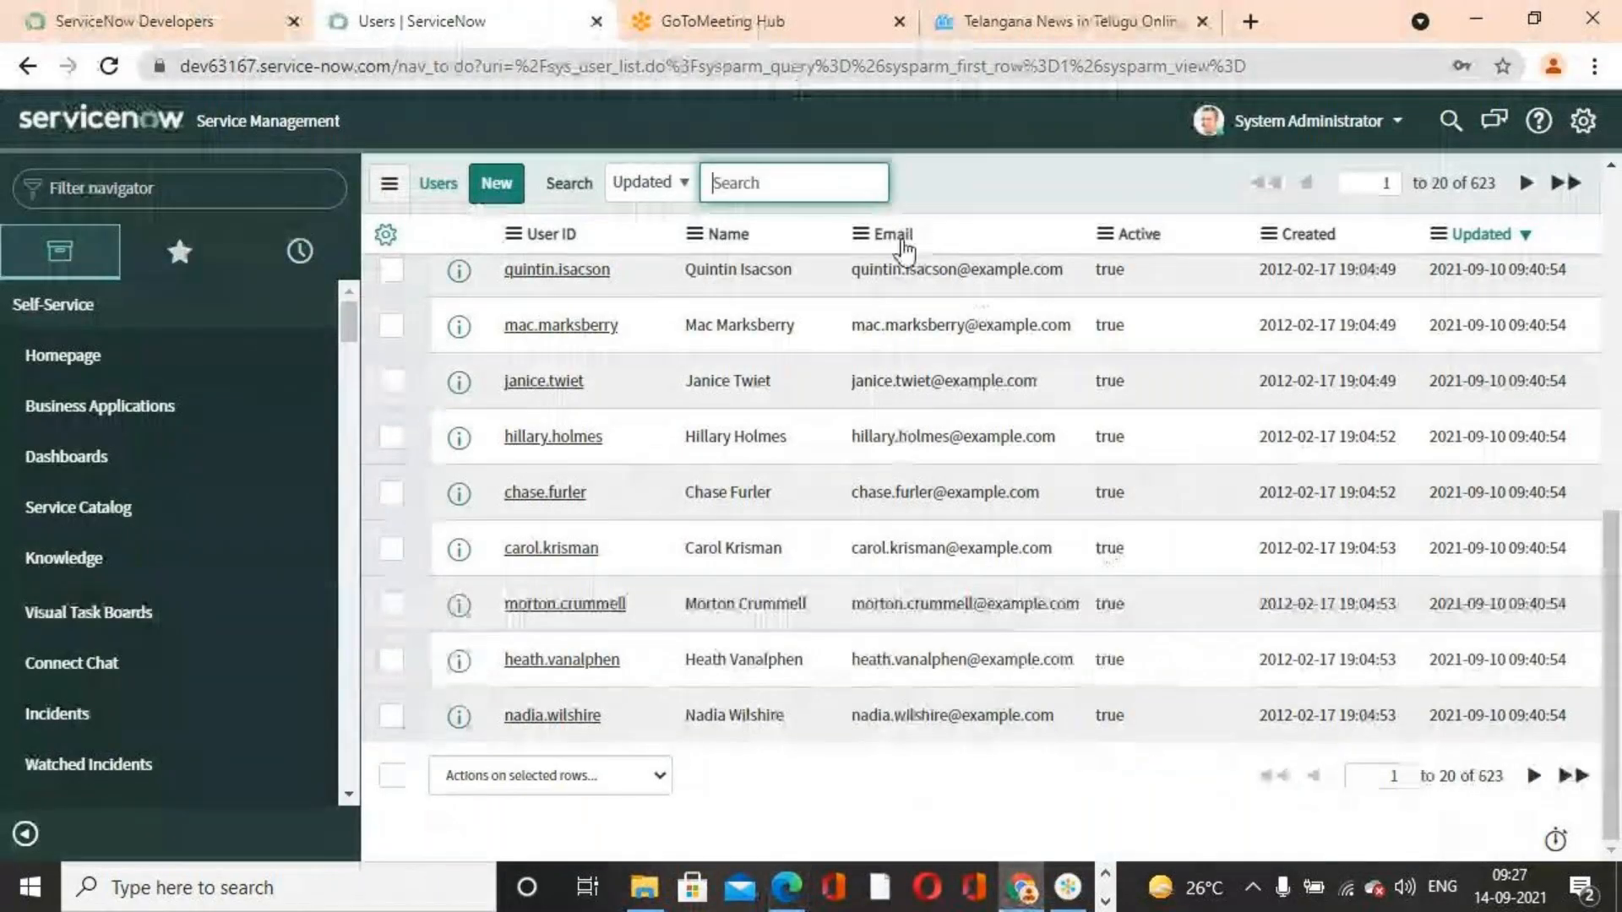
Filter the navigator for System Import Sets and open the Load Data module
click(156, 187)
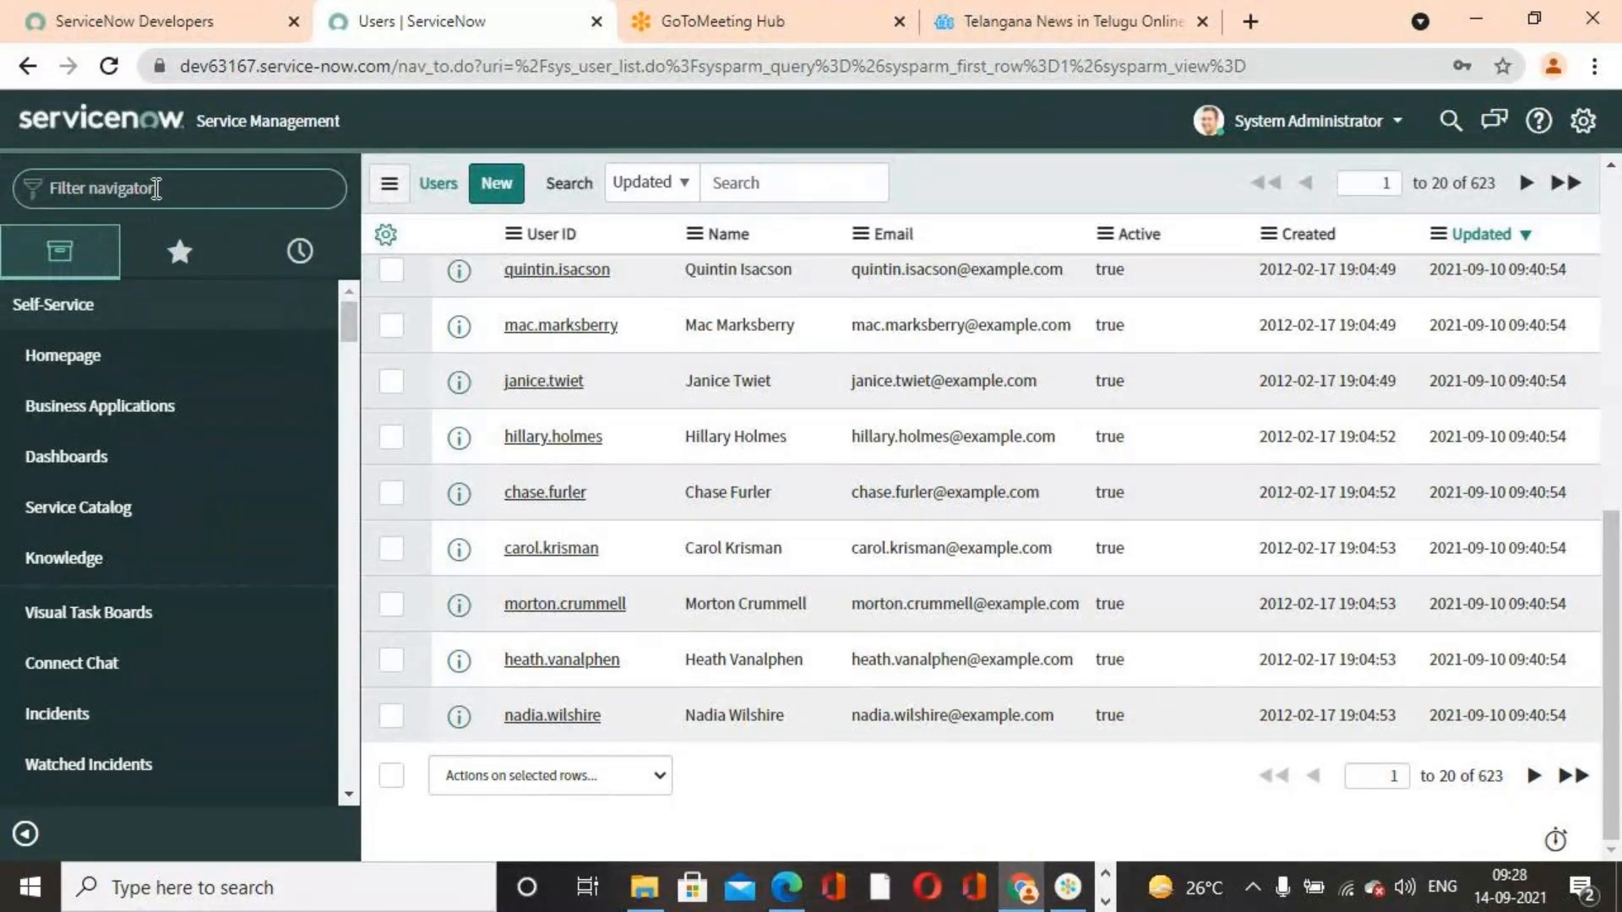
text(sys)
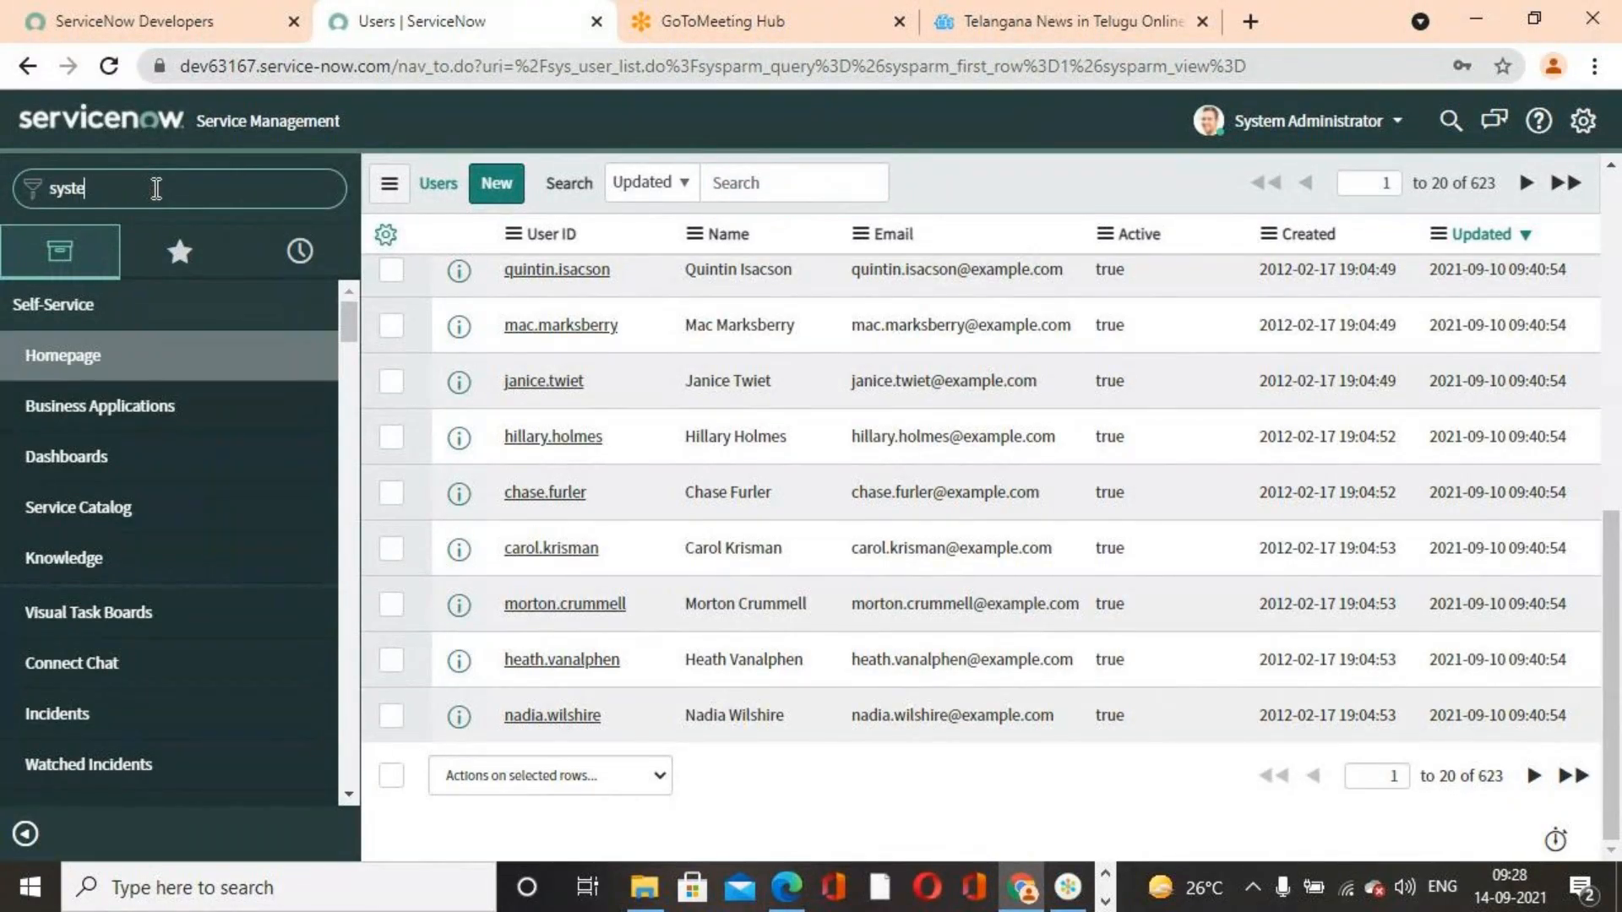
text(tem Import sets)
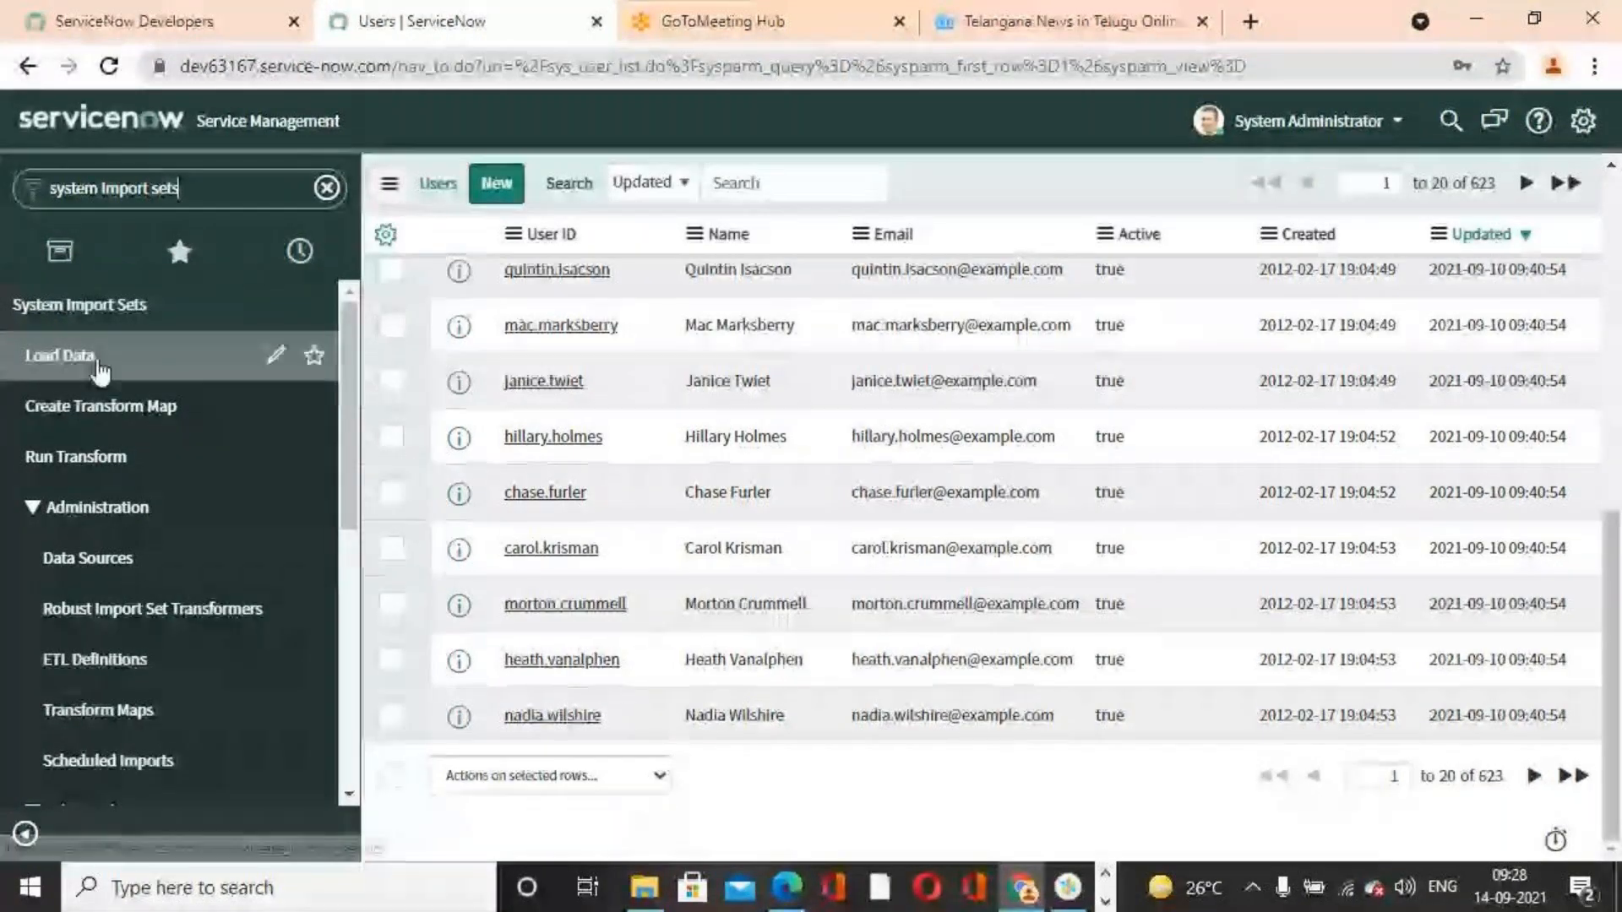
click(100, 369)
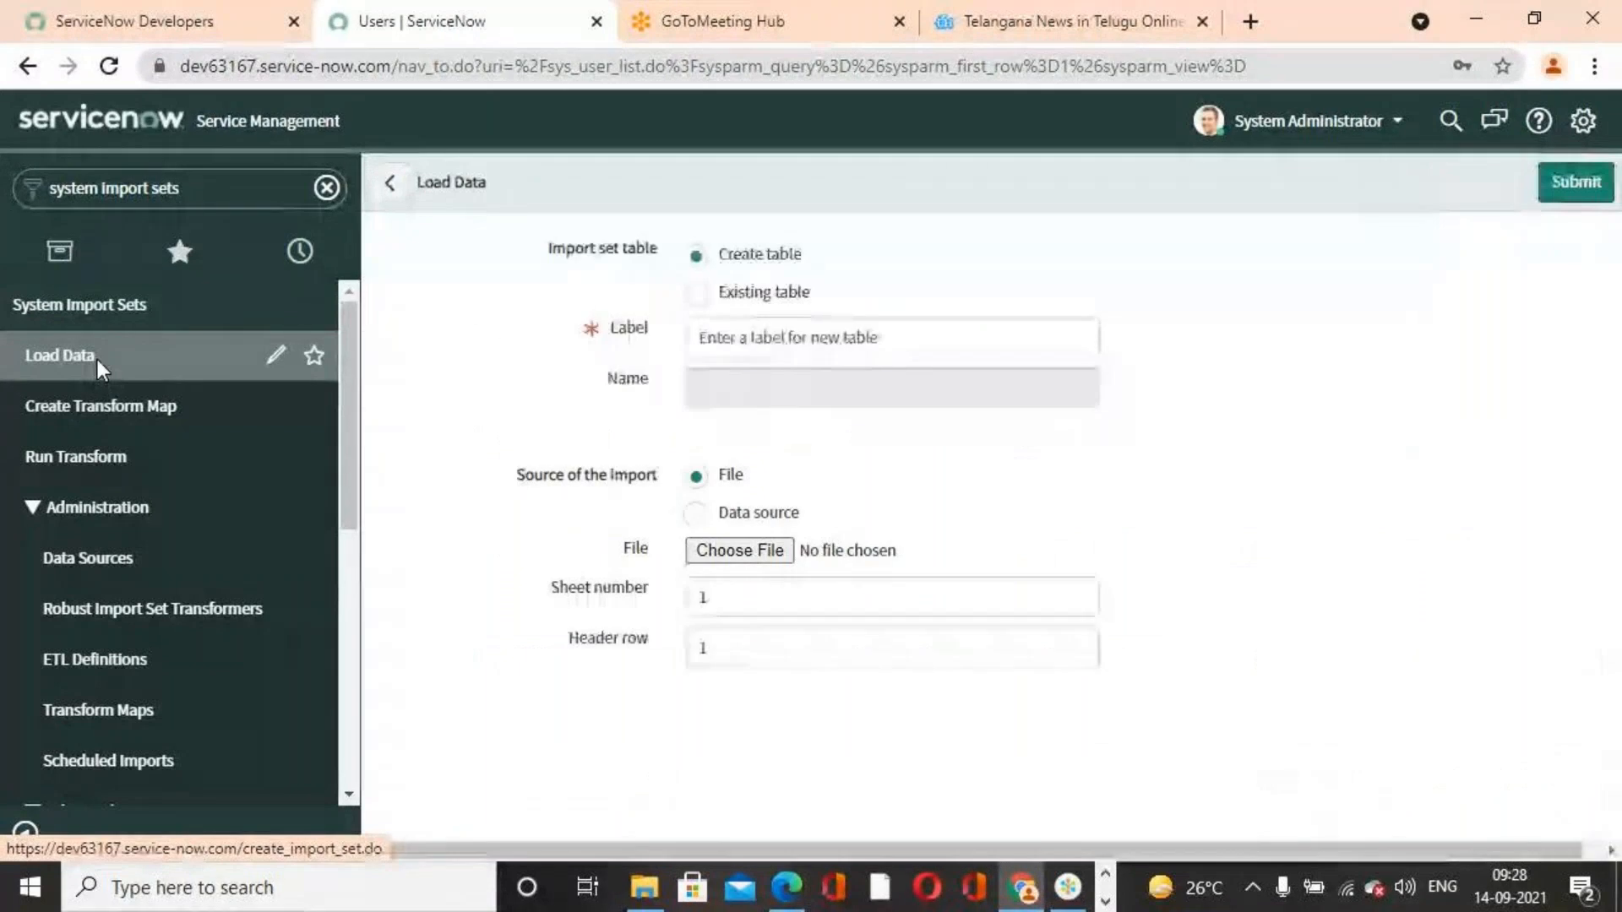
Choose an existing import set table and select Sep Import Sets 2021 [u_sep_import_sets_2021]
click(698, 293)
click(1085, 343)
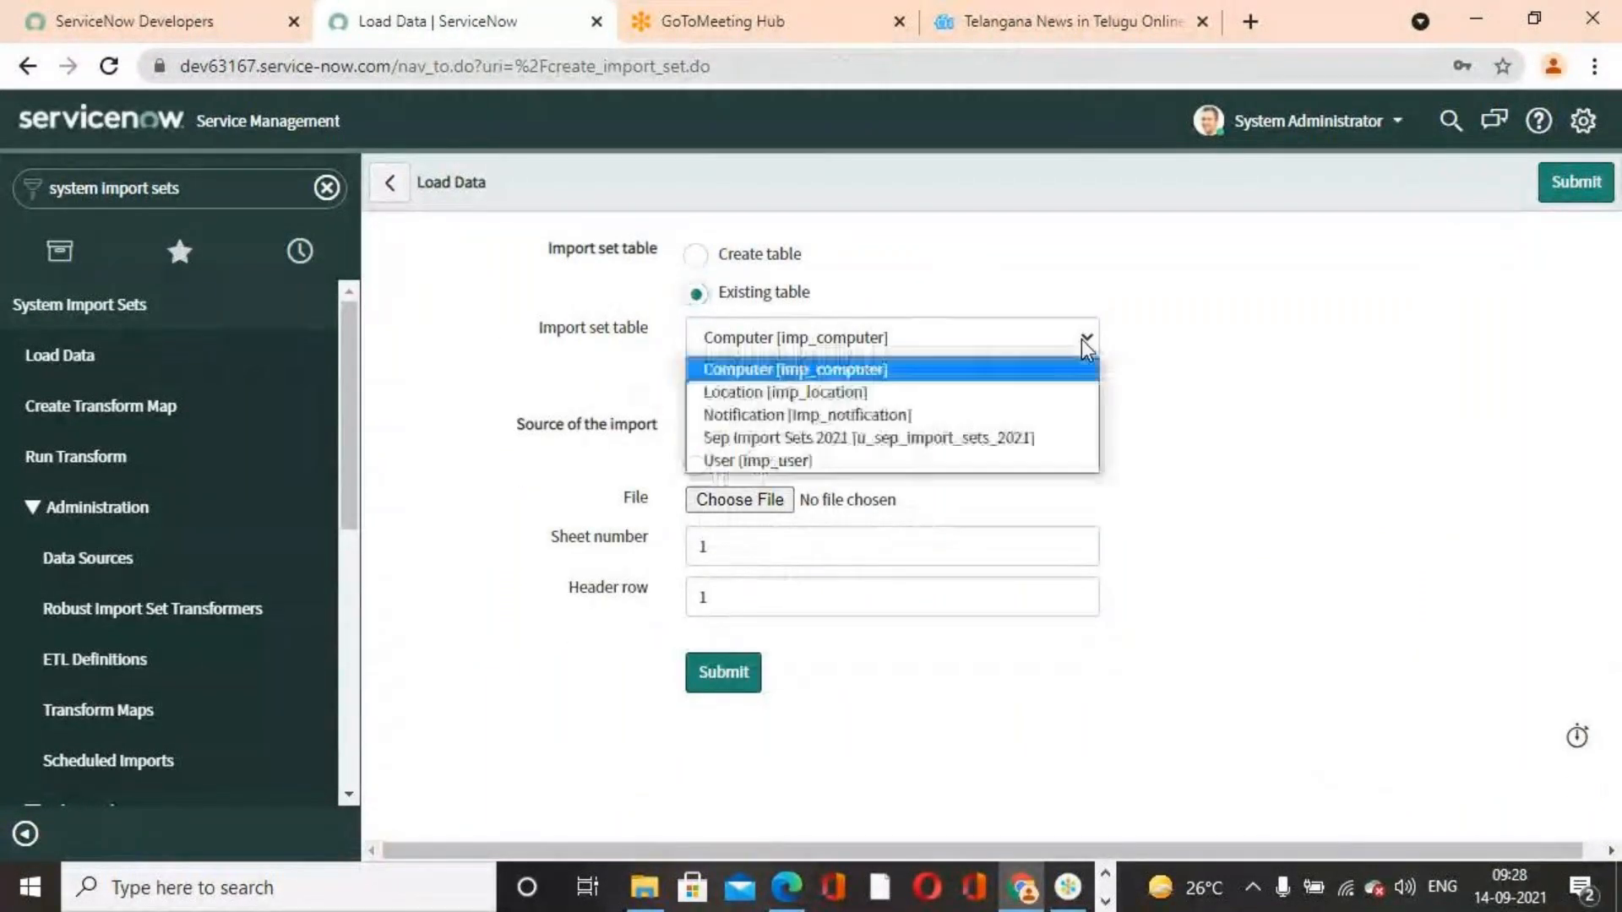
click(923, 435)
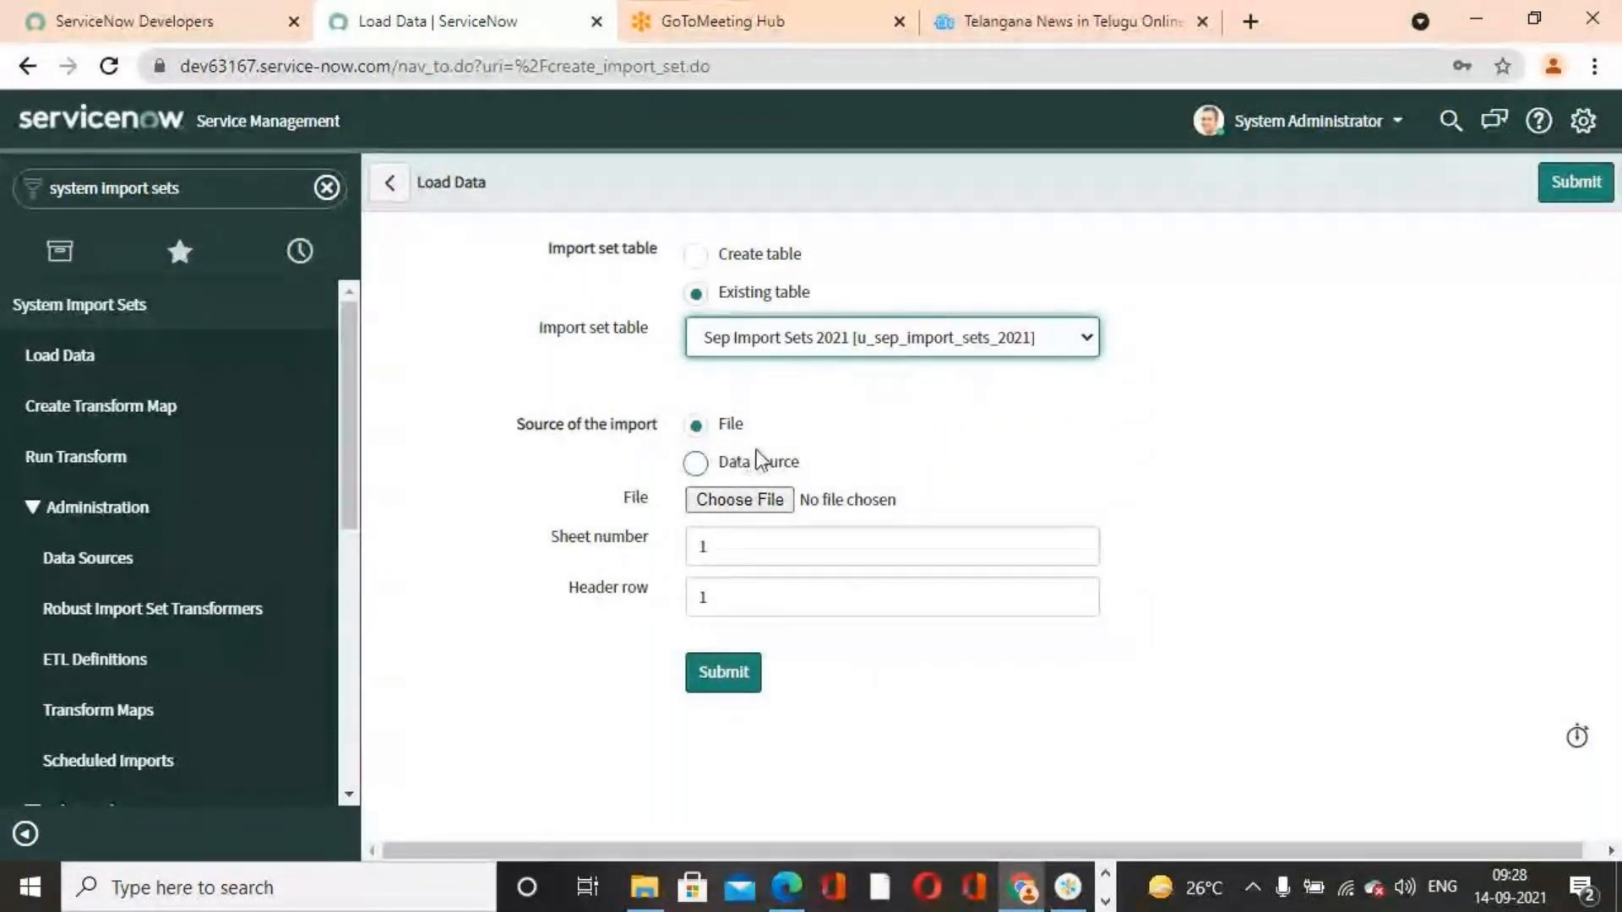
Attach the User Records For Importing.xlsx file as the import source and submit the data load
click(778, 505)
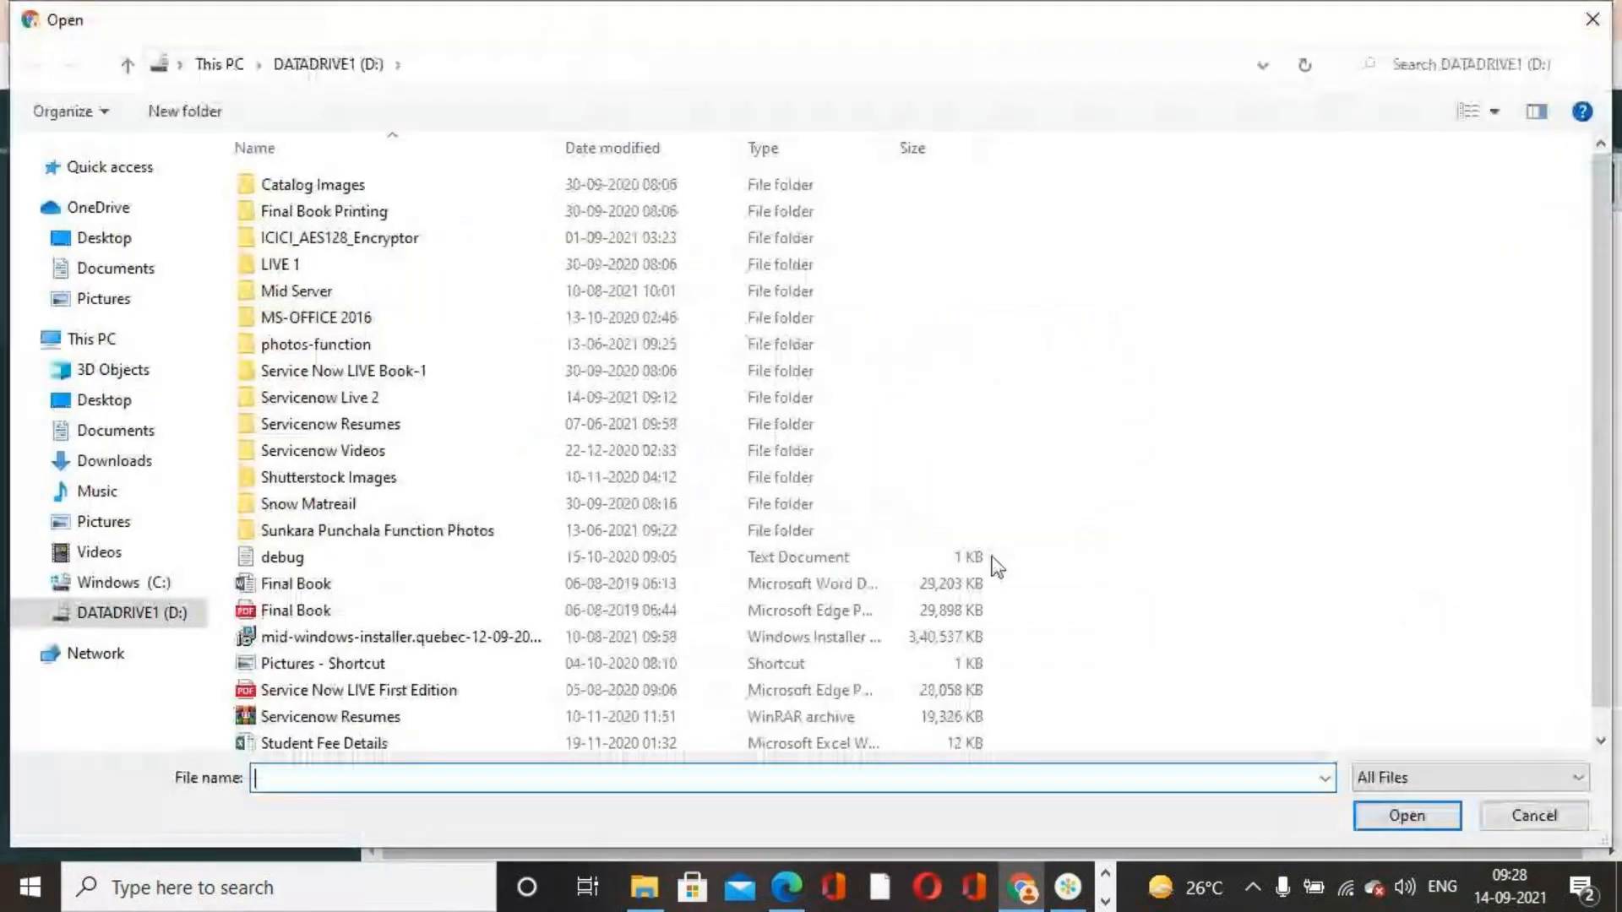
scroll(369, 724, down, 1)
click(363, 737)
click(1419, 818)
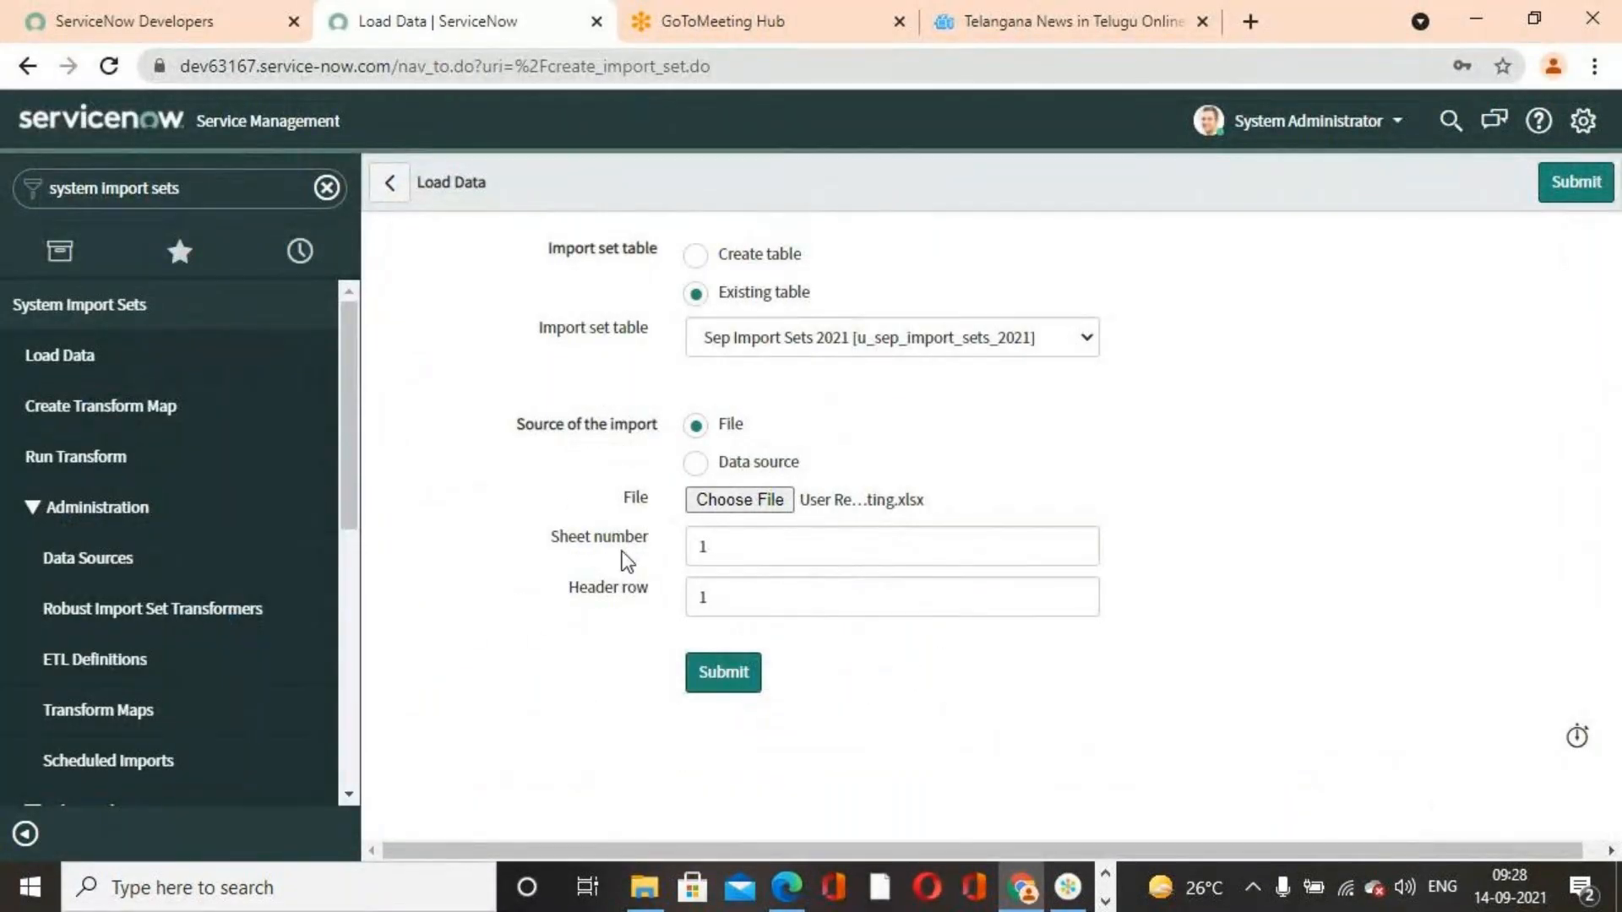
click(716, 680)
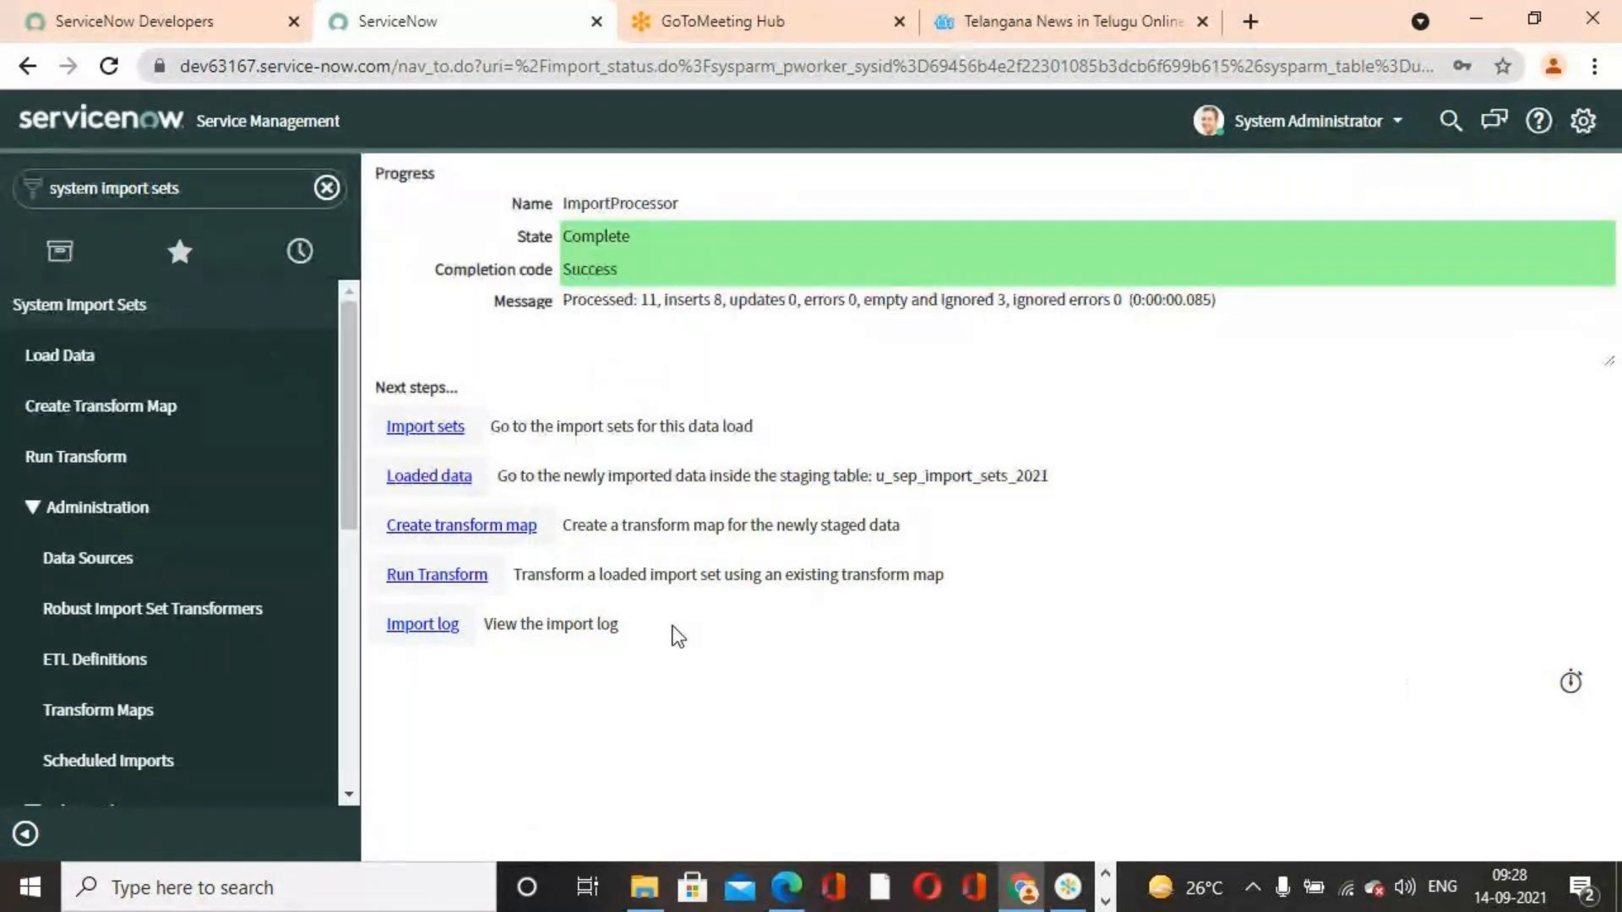
Open the Sep Transform Map 2021 record from the Transform Maps list
scroll(88, 655, down, 2)
scroll(109, 568, up, 3)
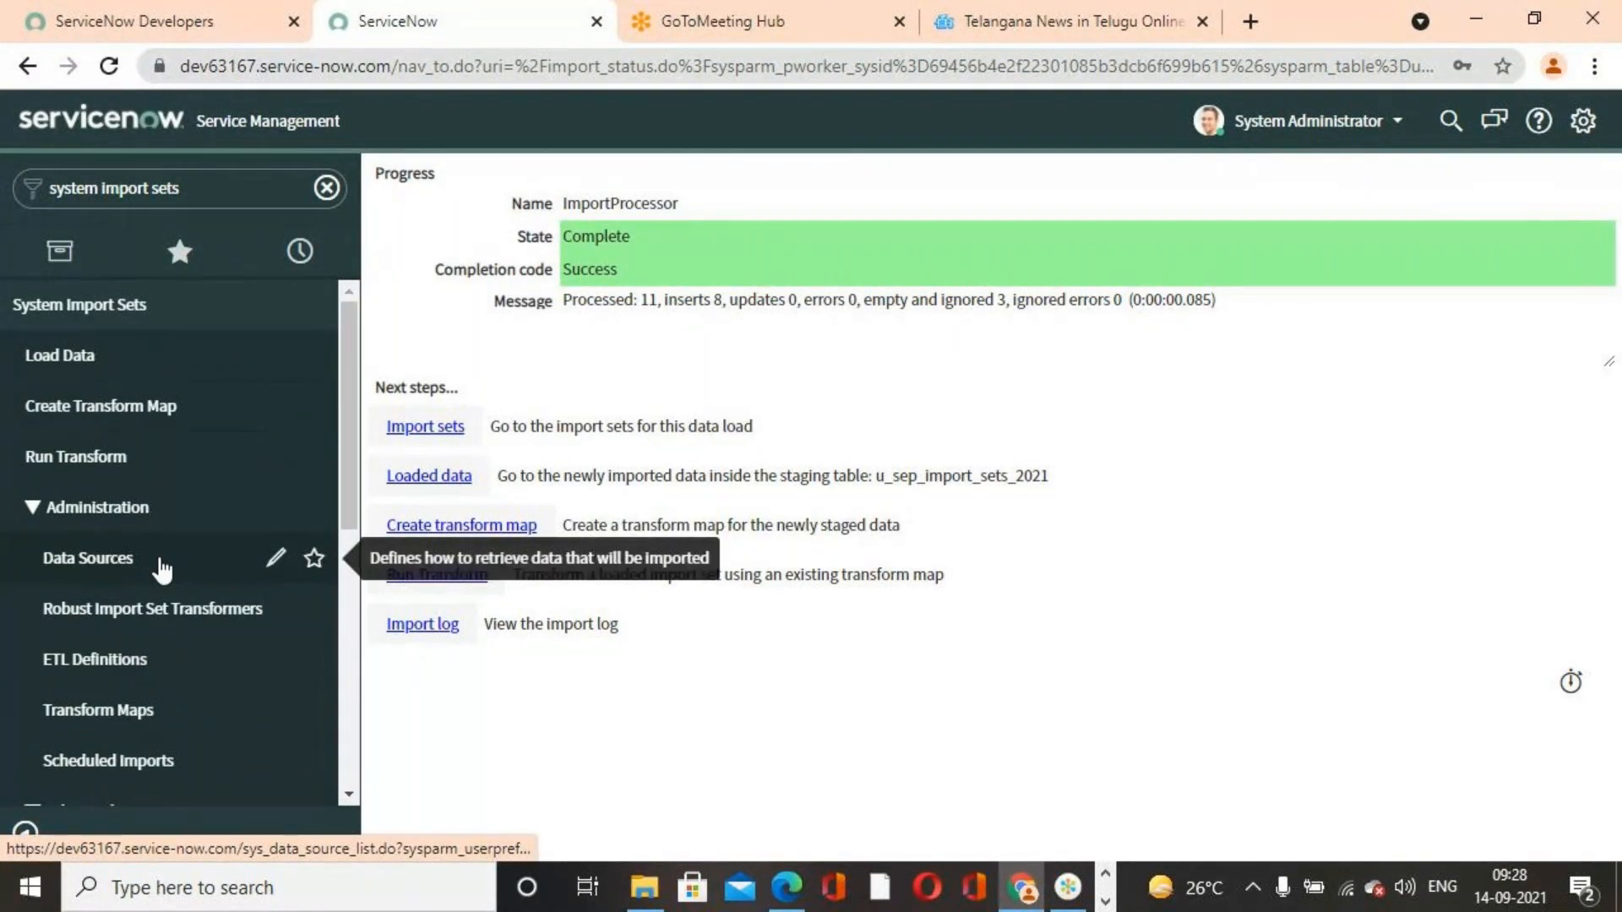
scroll(162, 569, down, 5)
scroll(163, 572, down, 2)
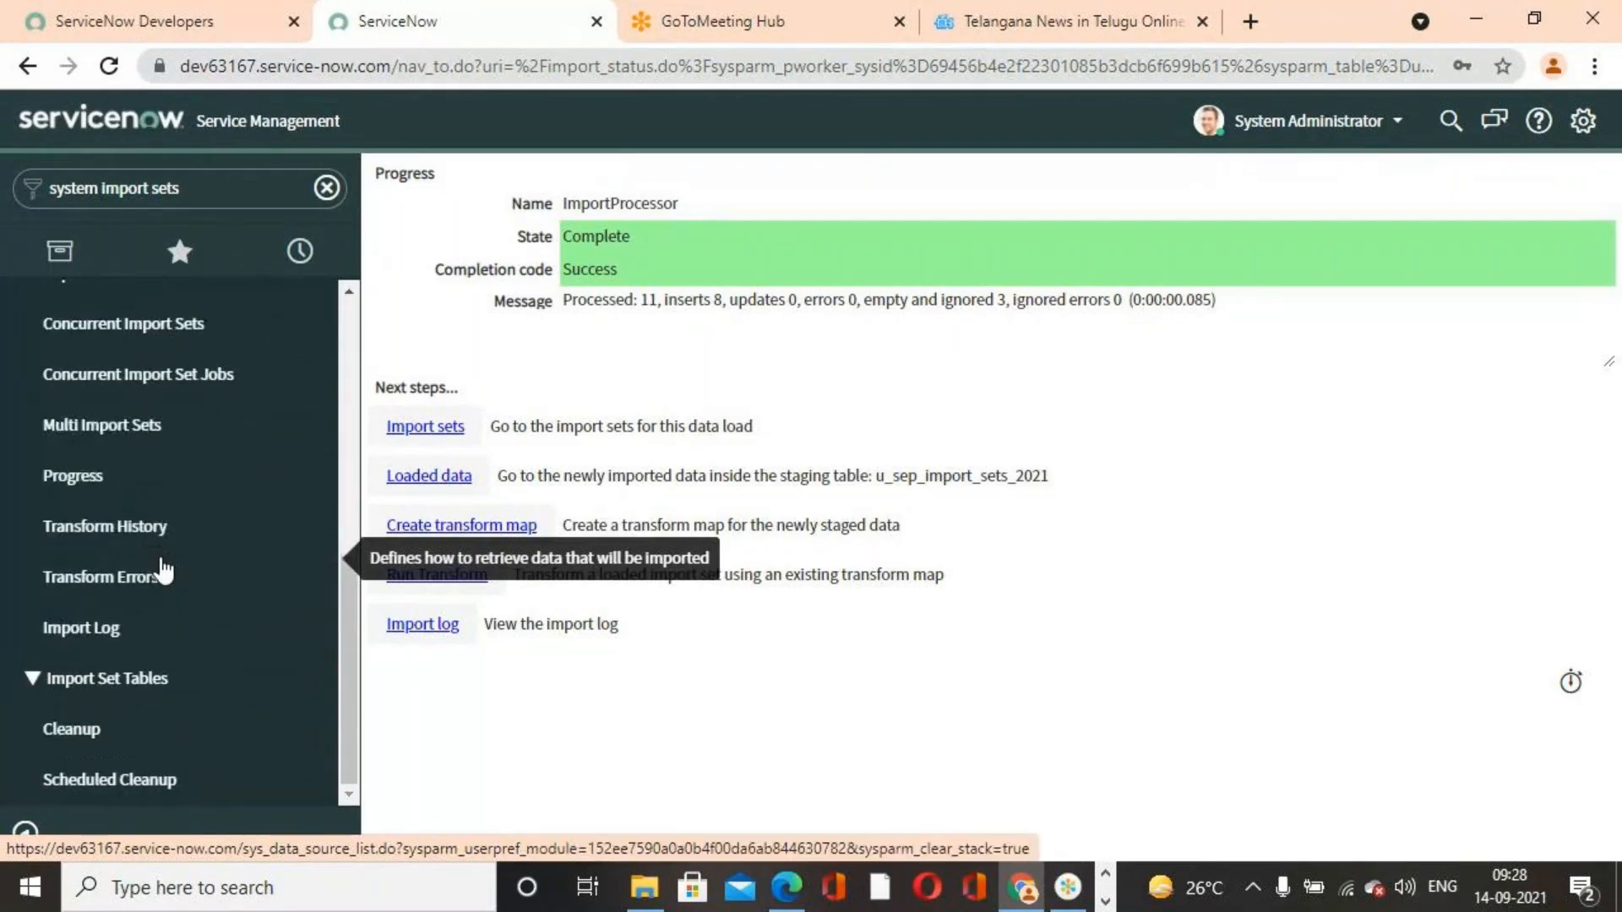
scroll(163, 572, up, 5)
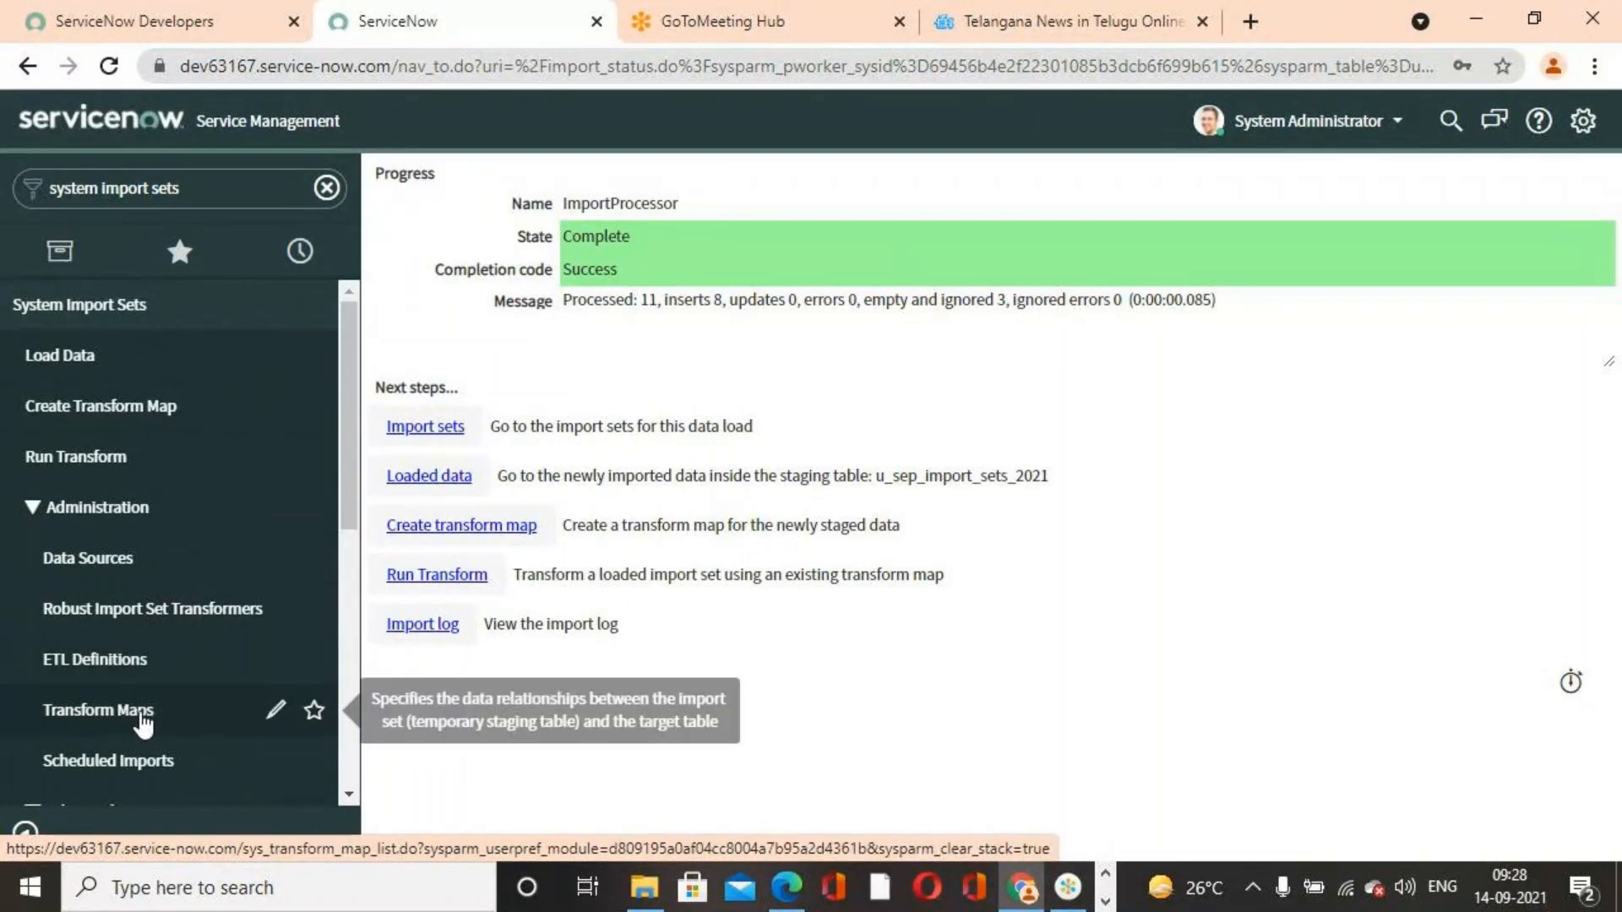
click(169, 709)
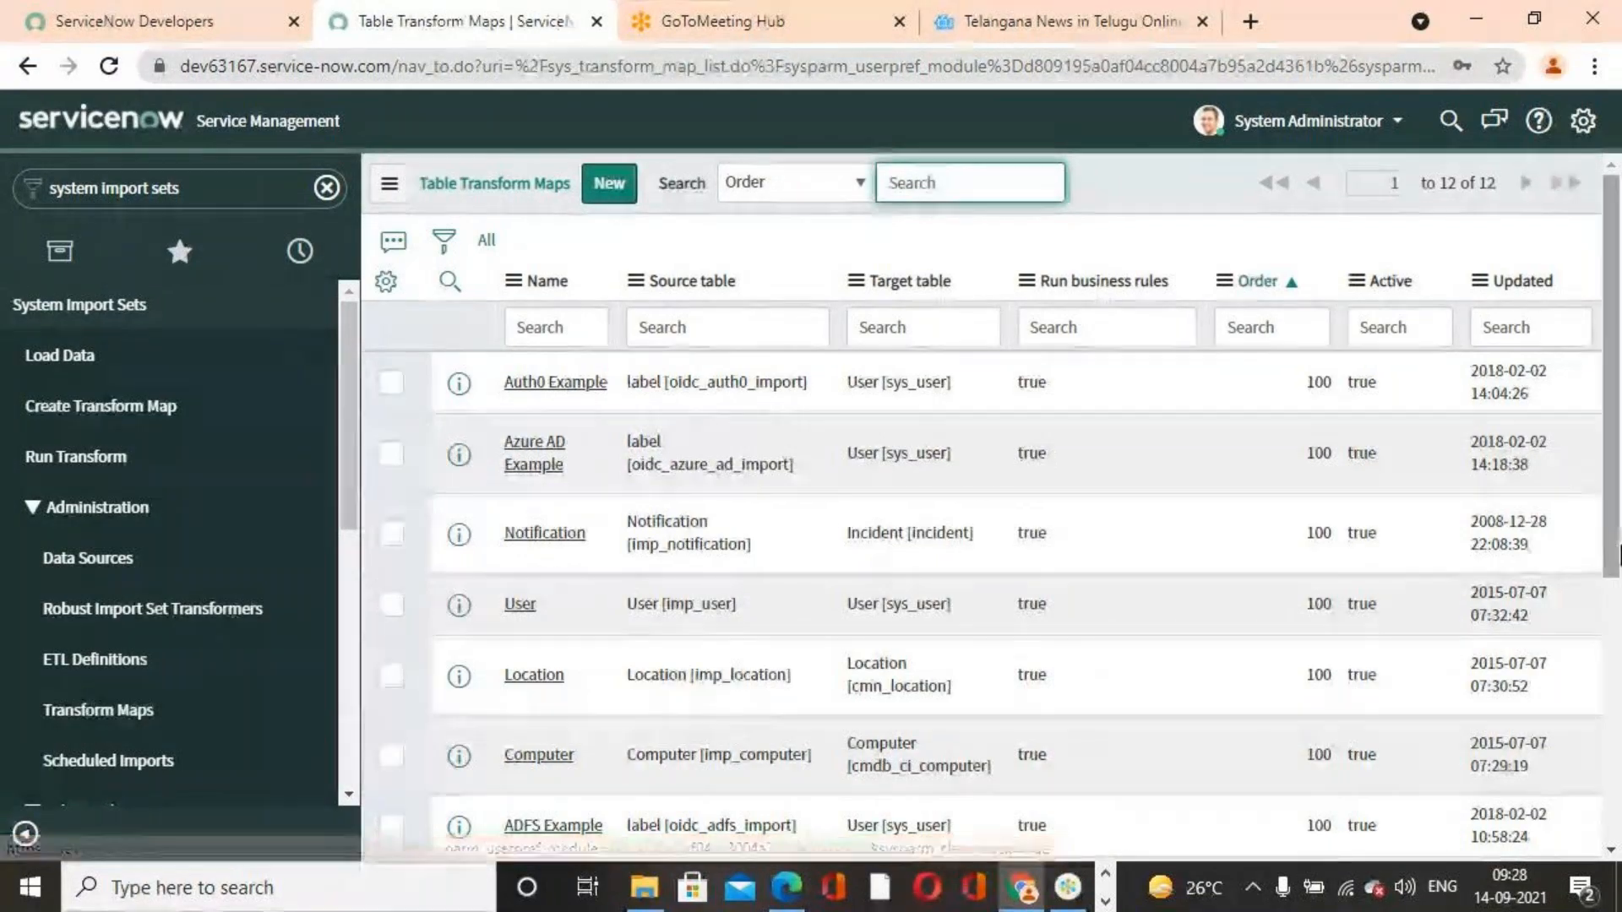
scroll(1314, 590, down, 5)
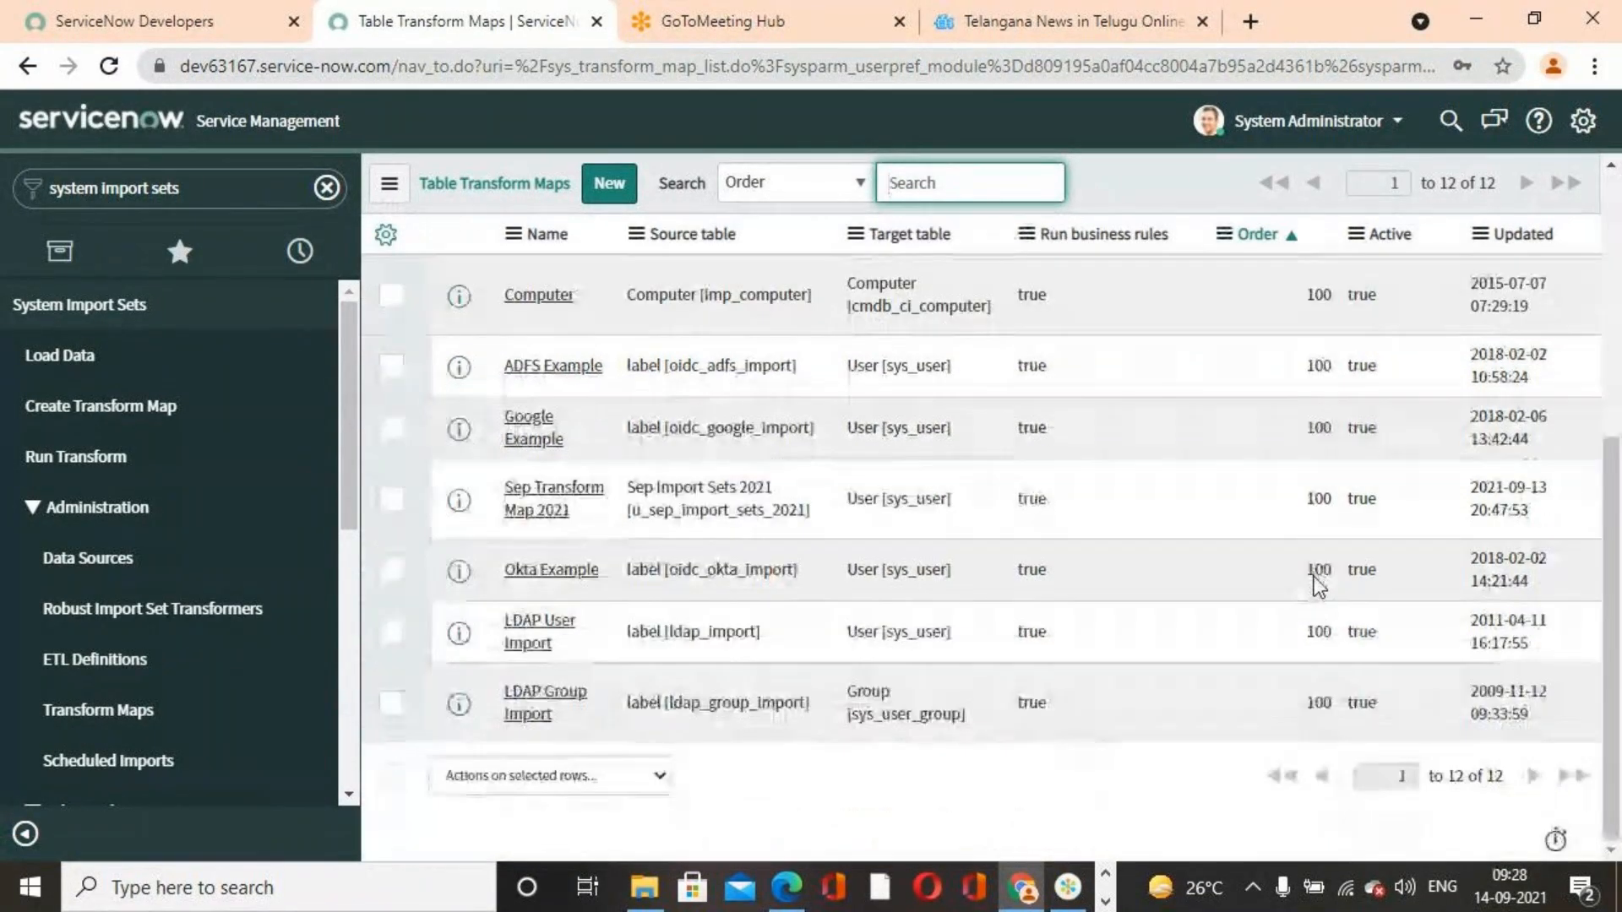
scroll(1315, 590, up, 5)
scroll(1314, 590, down, 5)
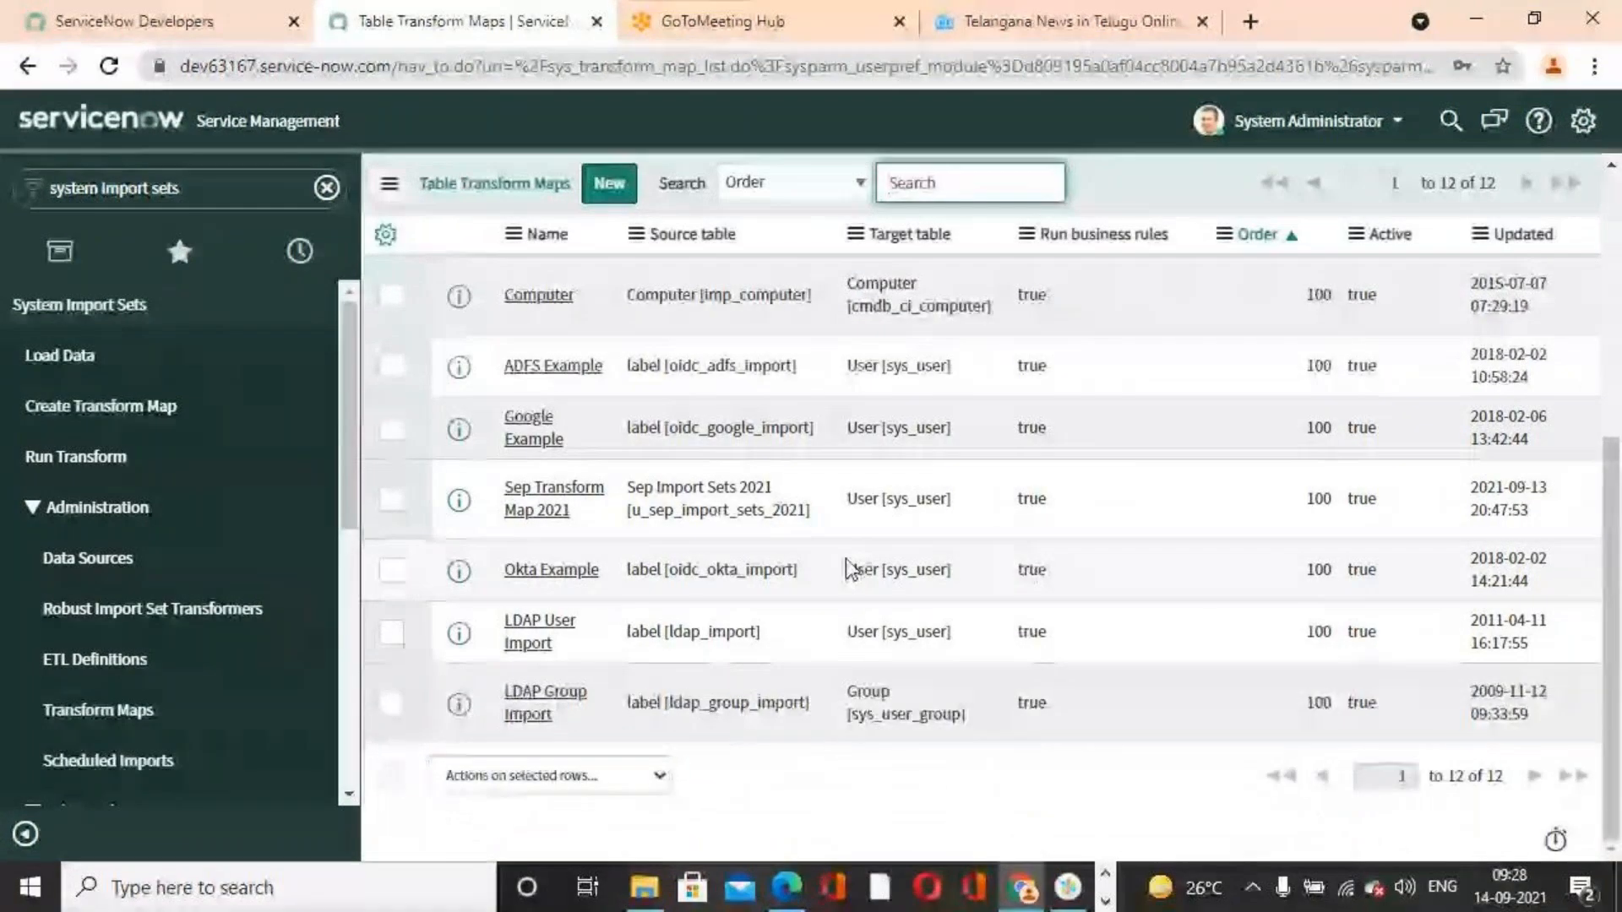
click(547, 505)
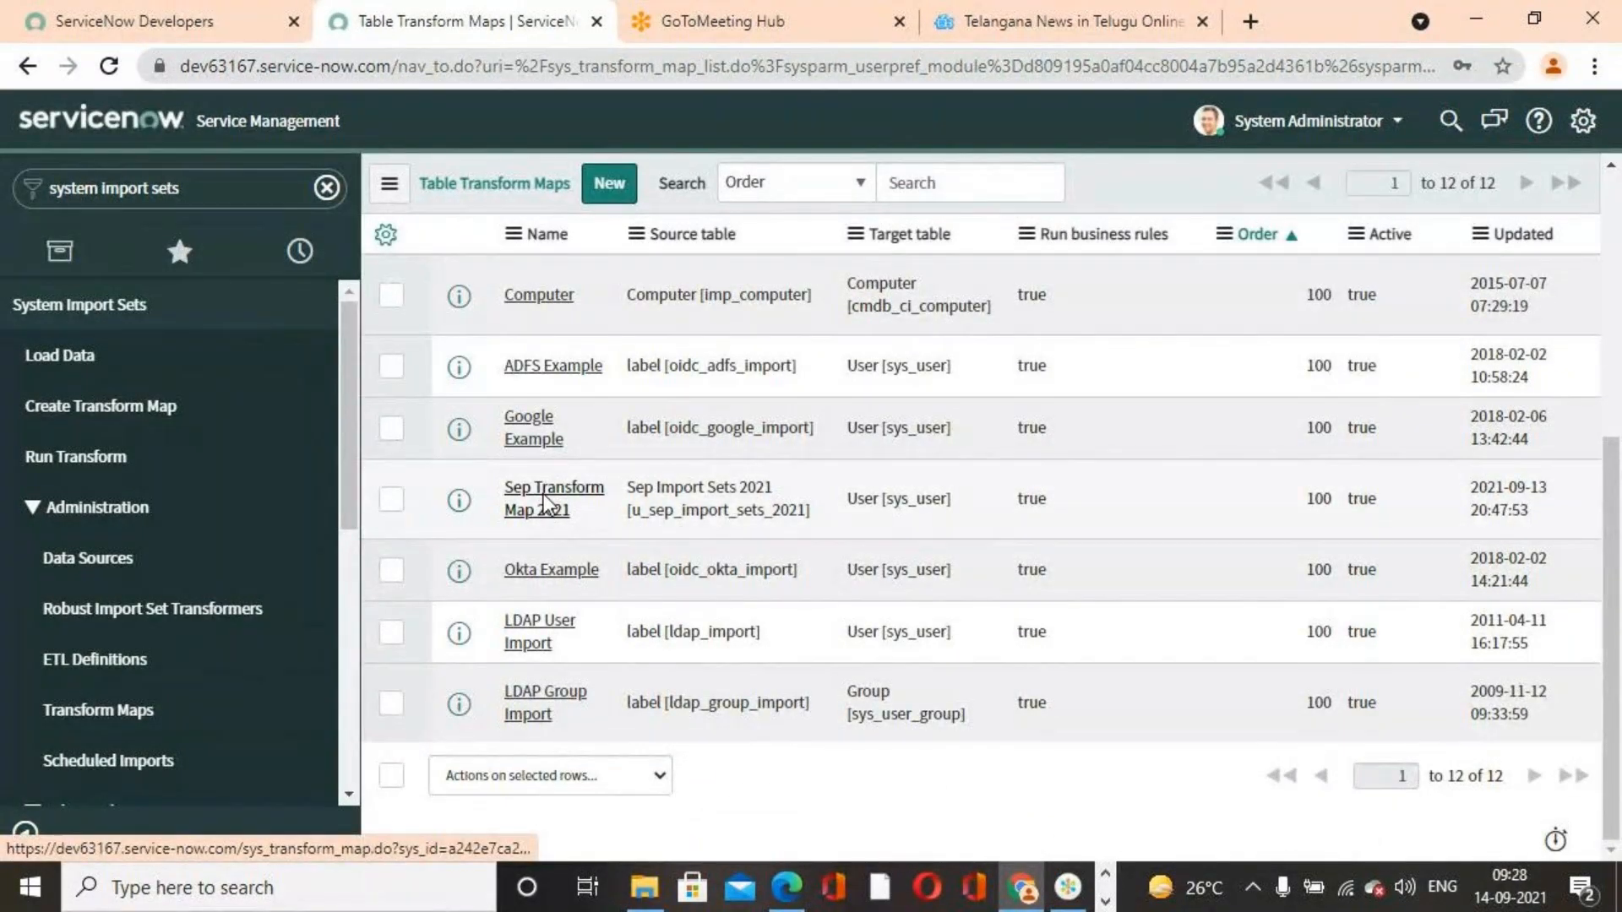
click(546, 505)
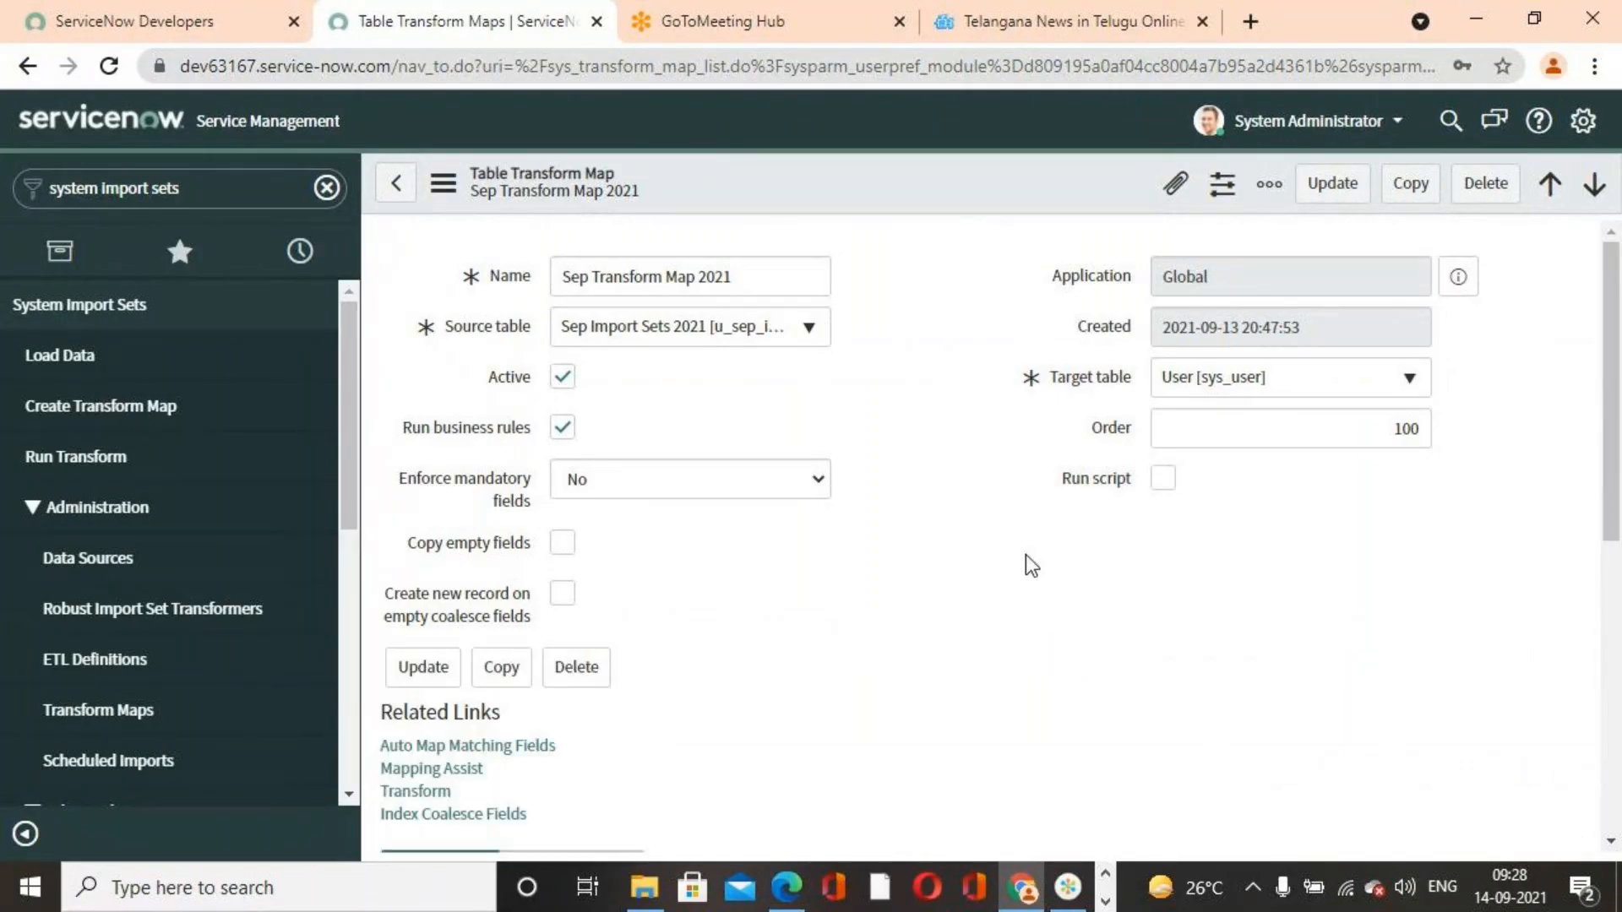
Run the transform for the Sep Transform Map 2021 on import set ISET0010002
scroll(1032, 565, down, 4)
scroll(1035, 564, down, 3)
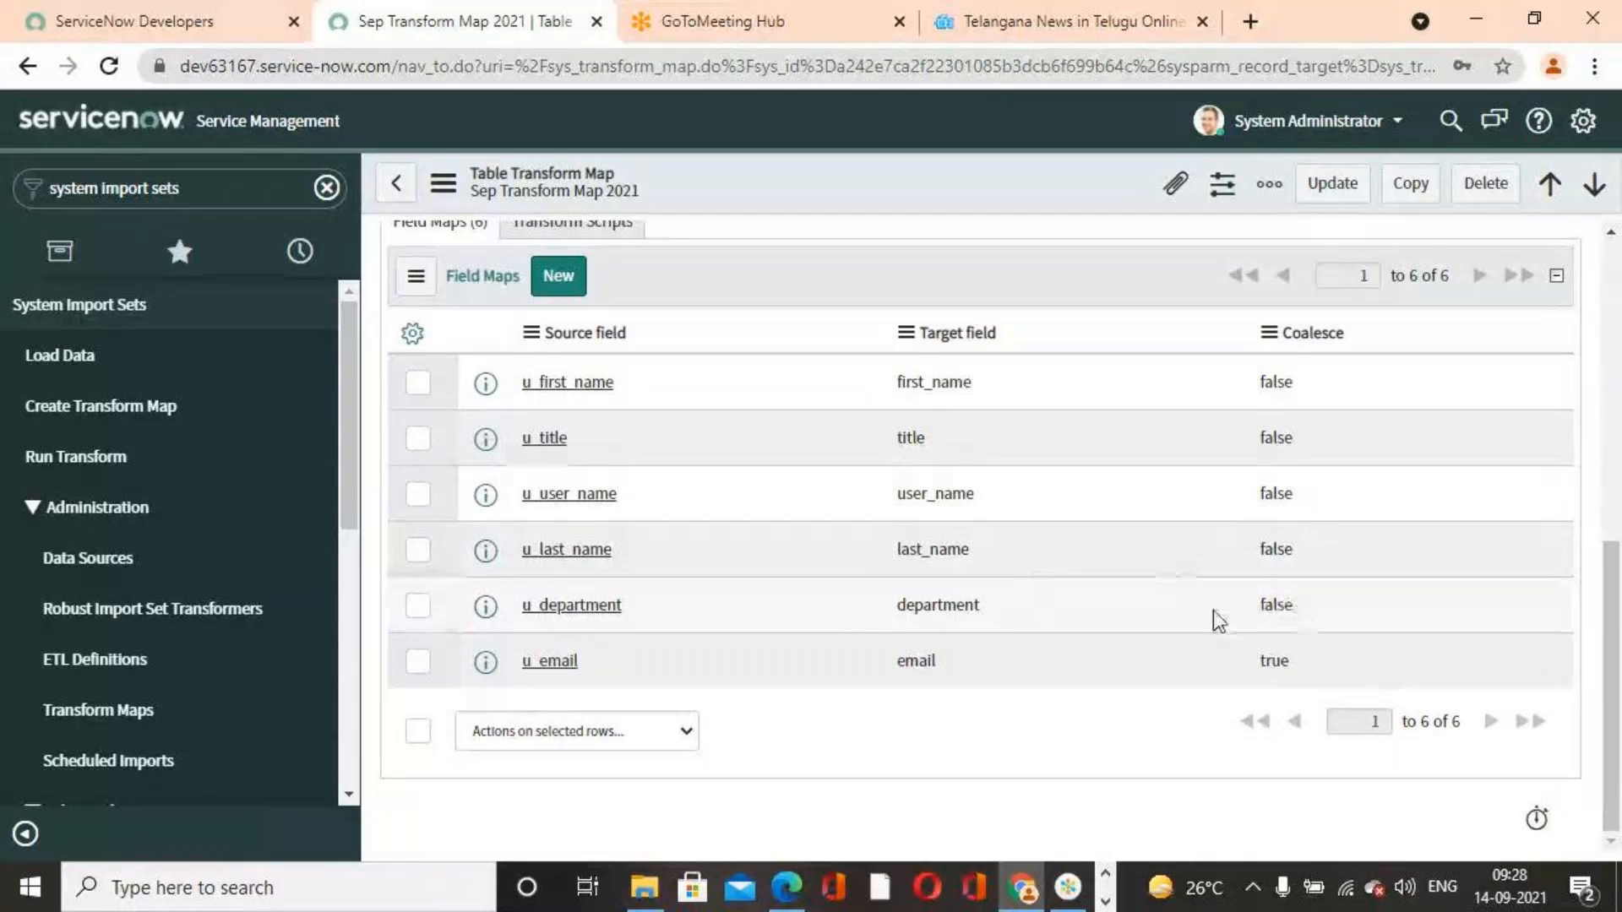
scroll(1217, 615, up, 6)
scroll(929, 633, down, 3)
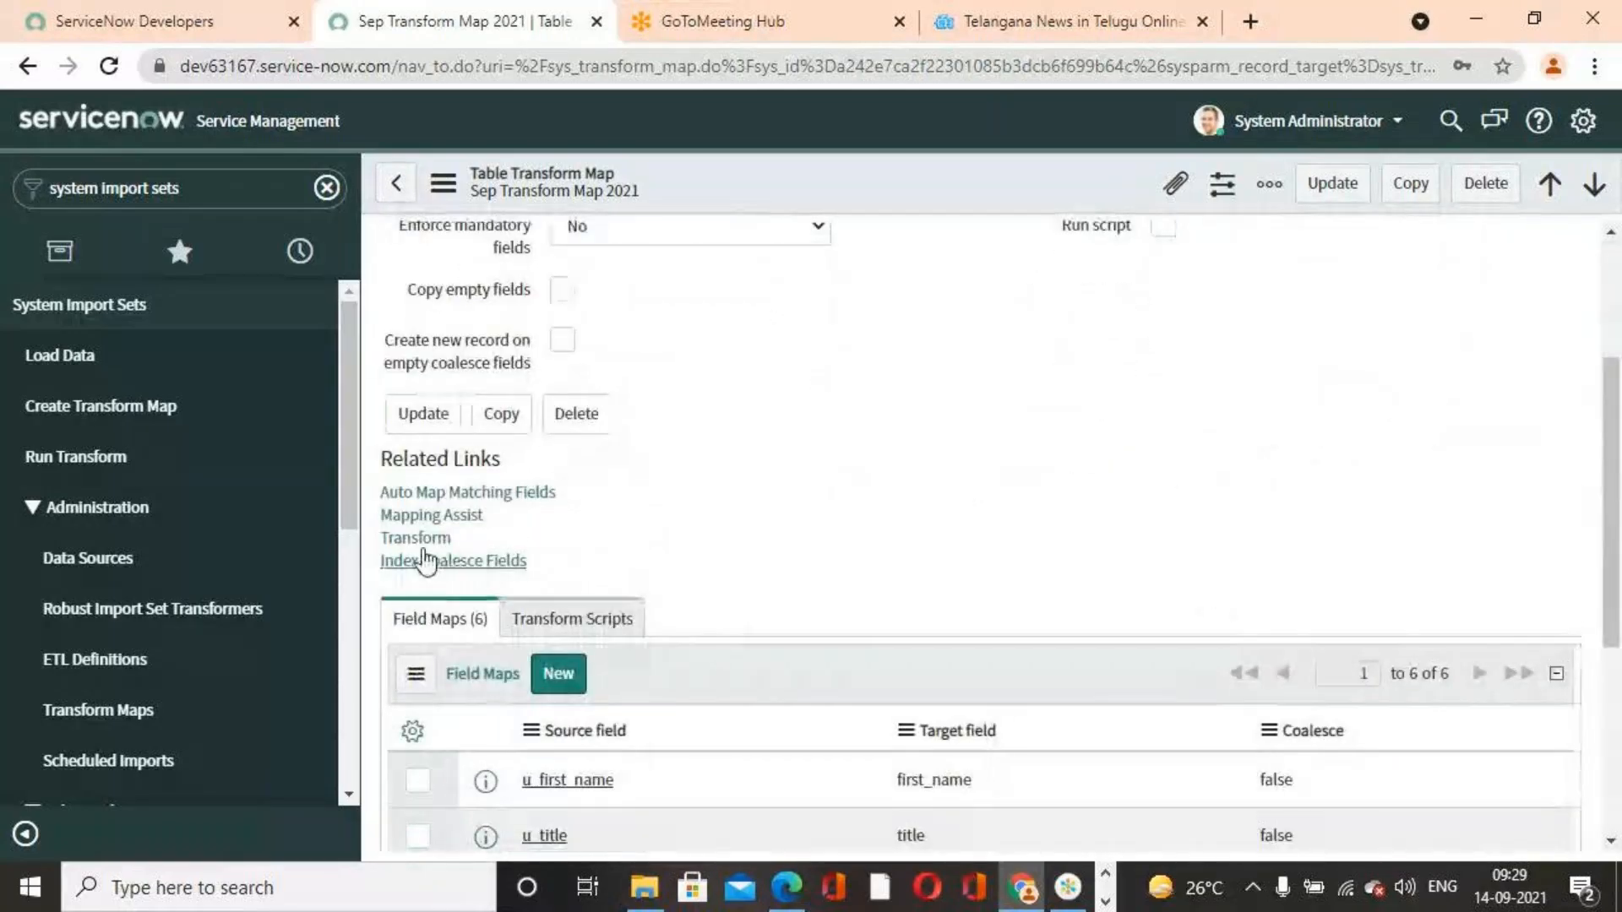
click(416, 538)
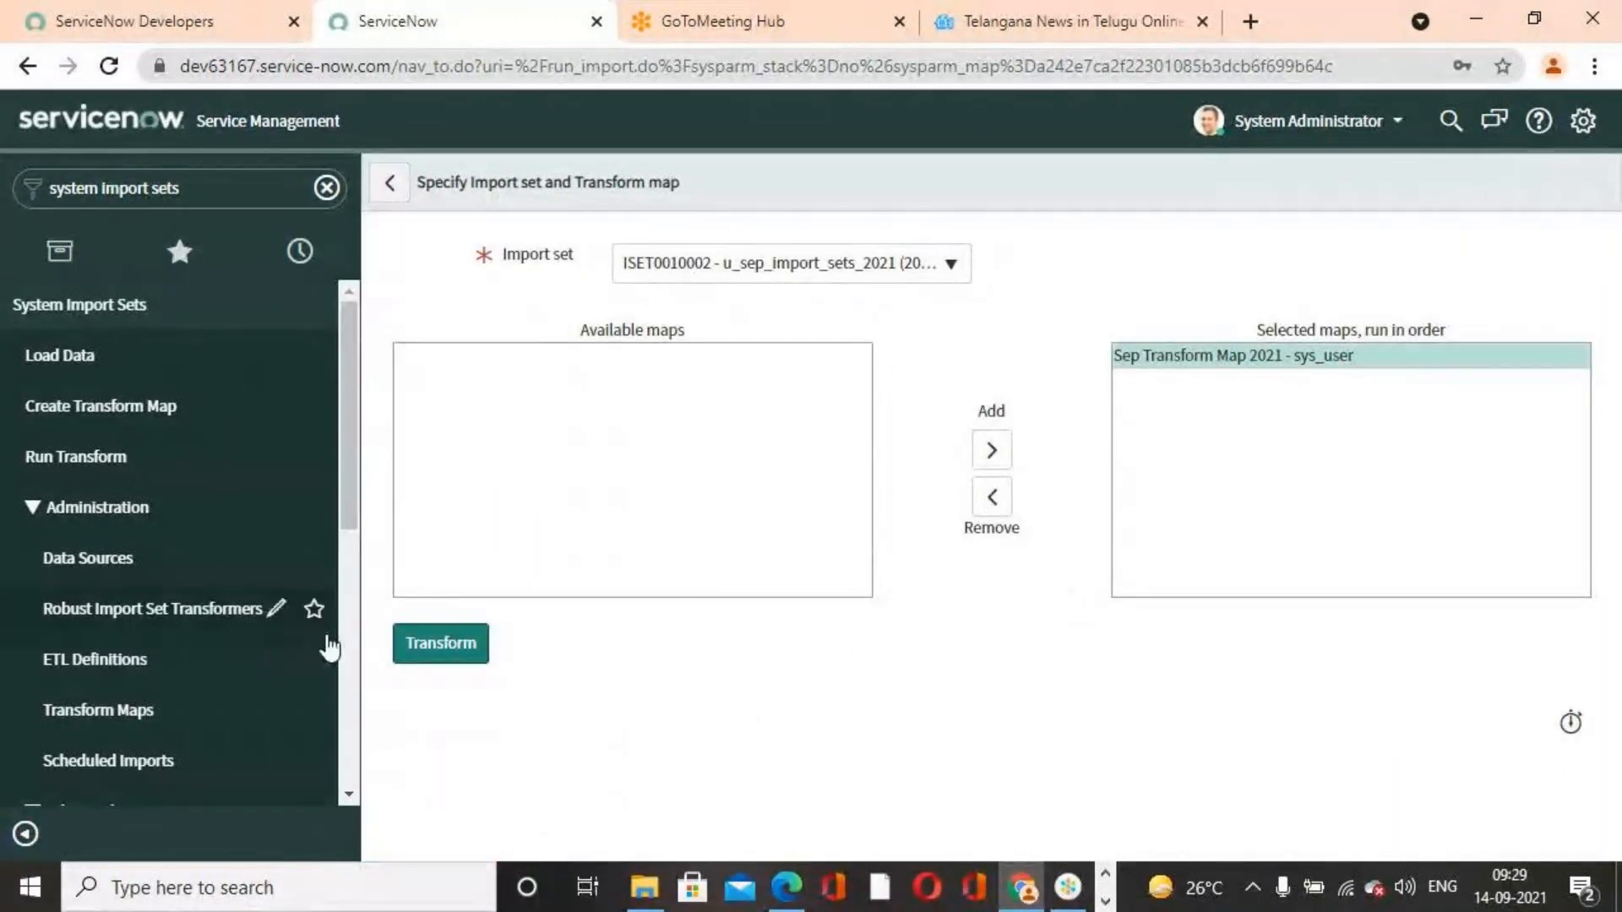
click(473, 648)
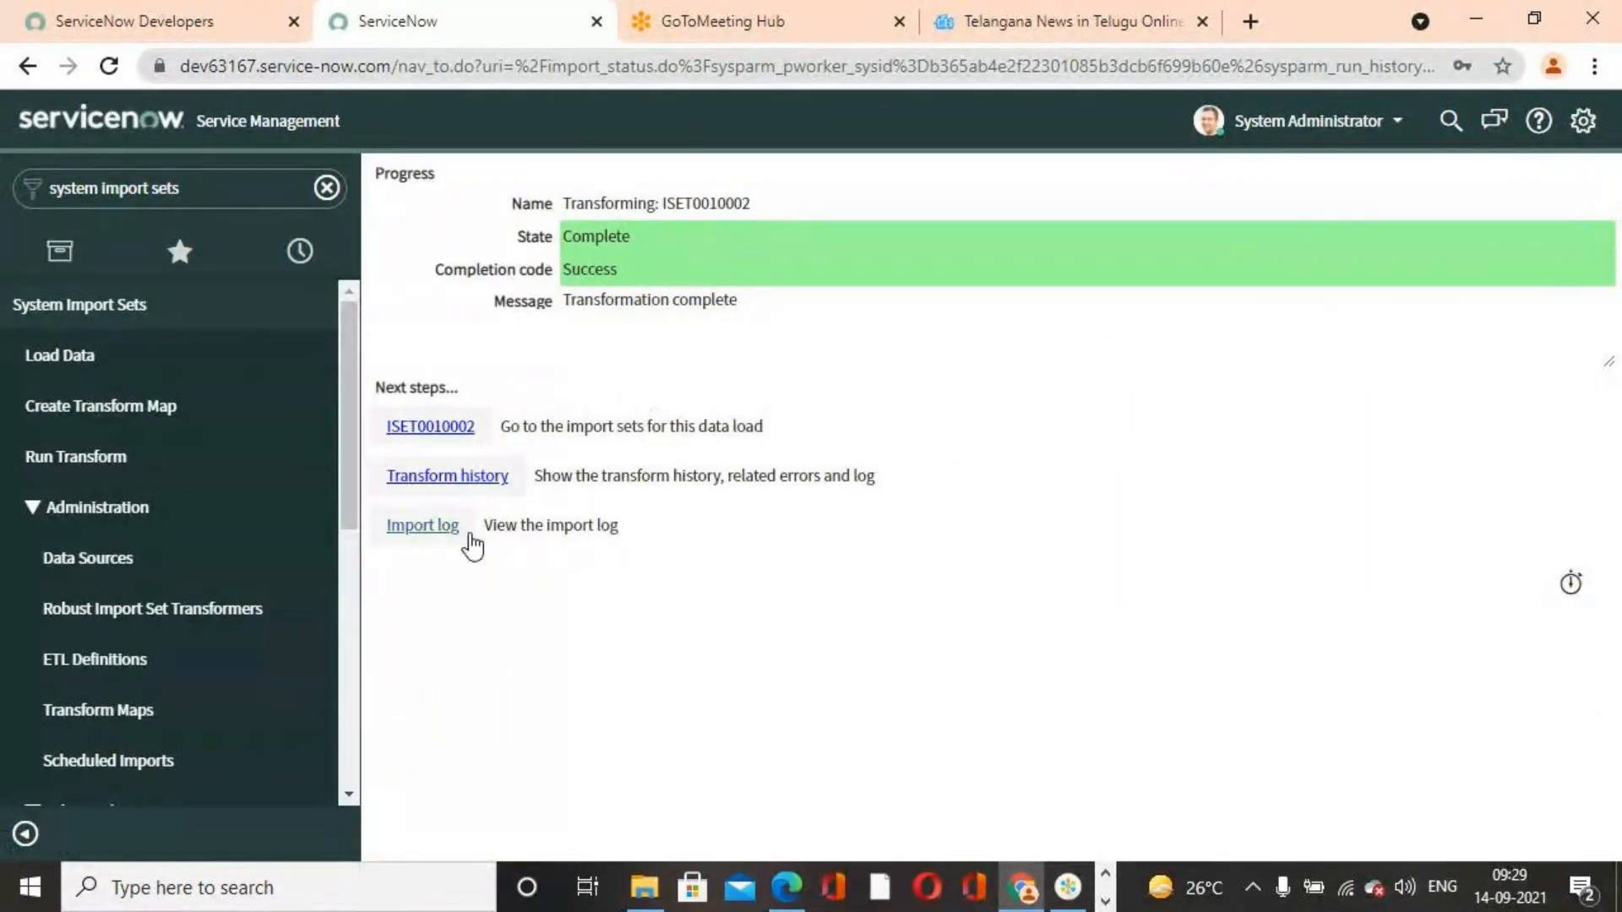
Open the transform history entry for this run and examine its totals
click(414, 478)
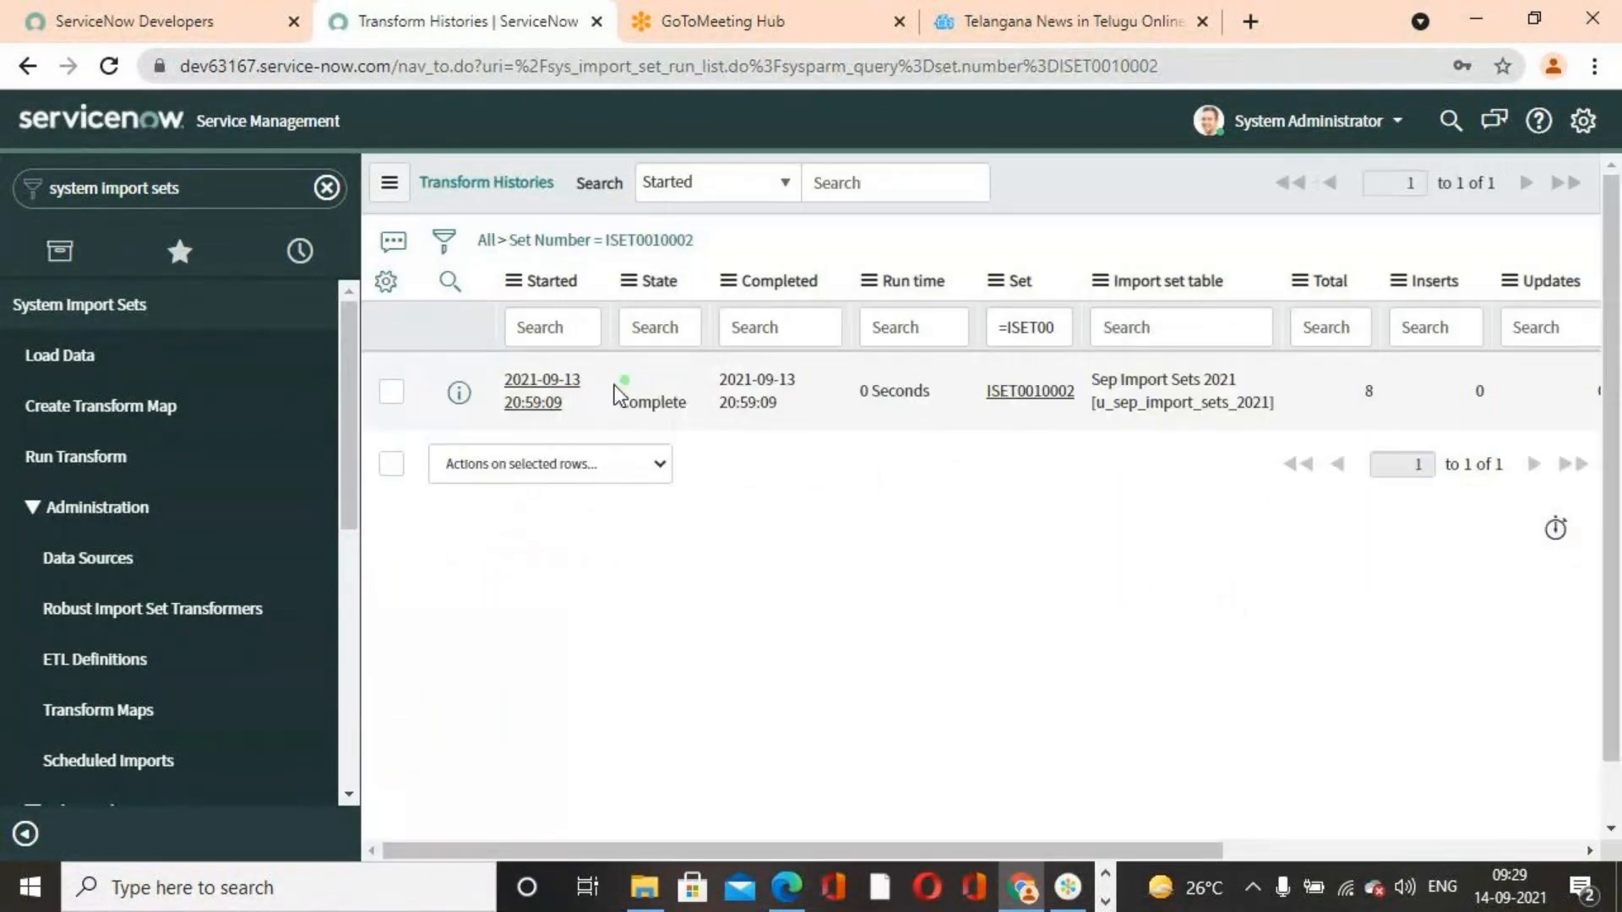
click(545, 397)
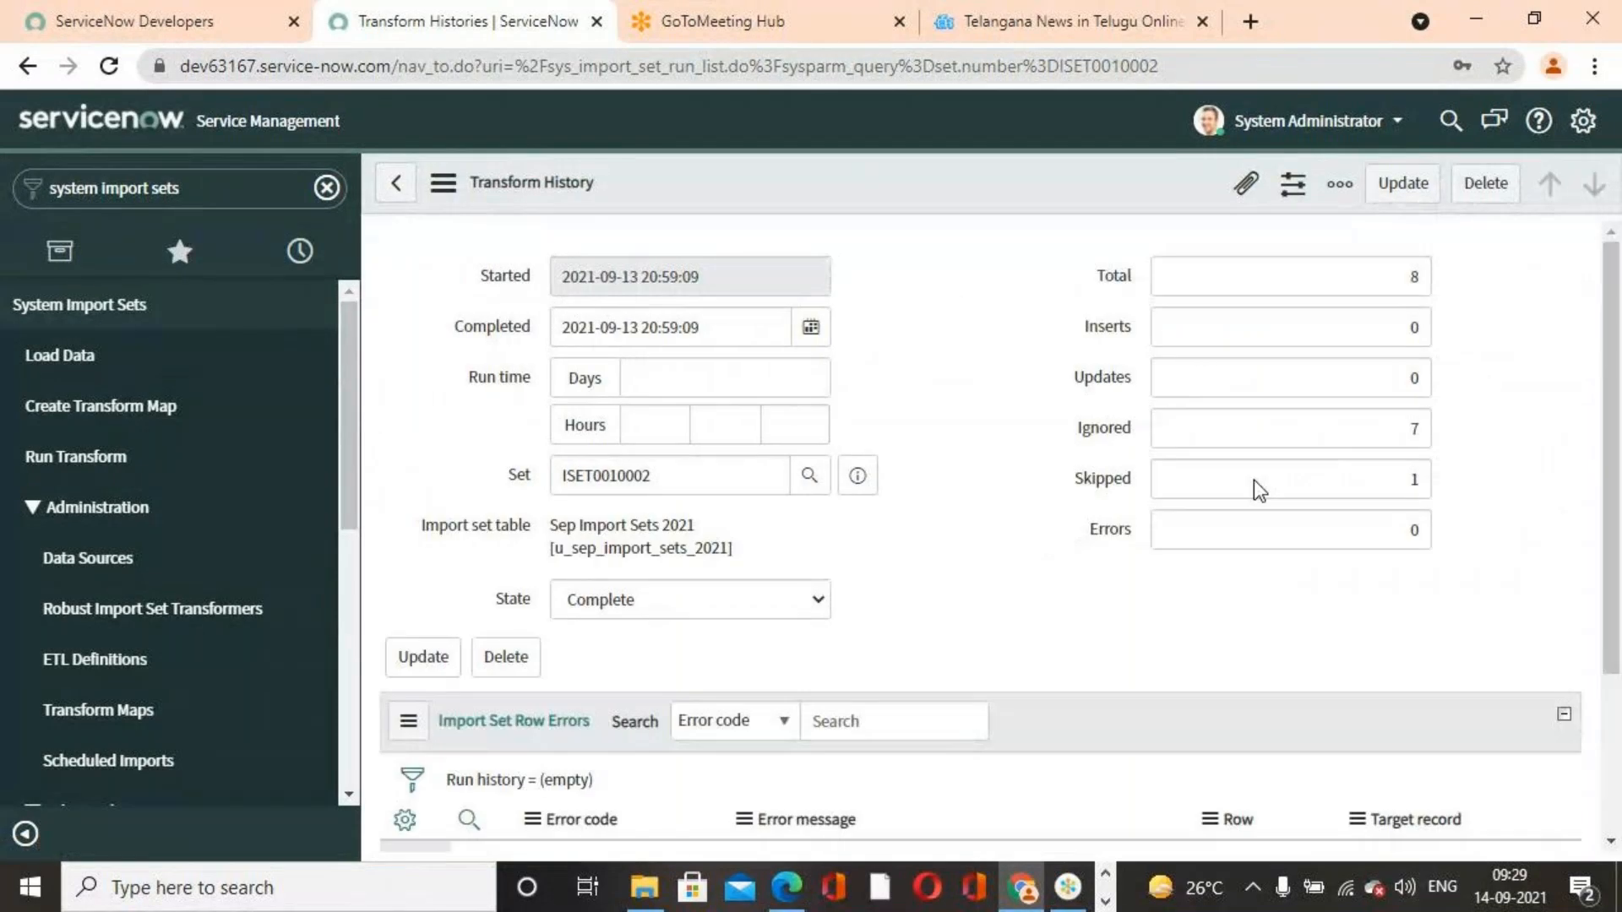
Examine the transform history's total, inserts, updates, ignored and skipped counts for this run
drag(1327, 275, 1415, 275)
click(1552, 404)
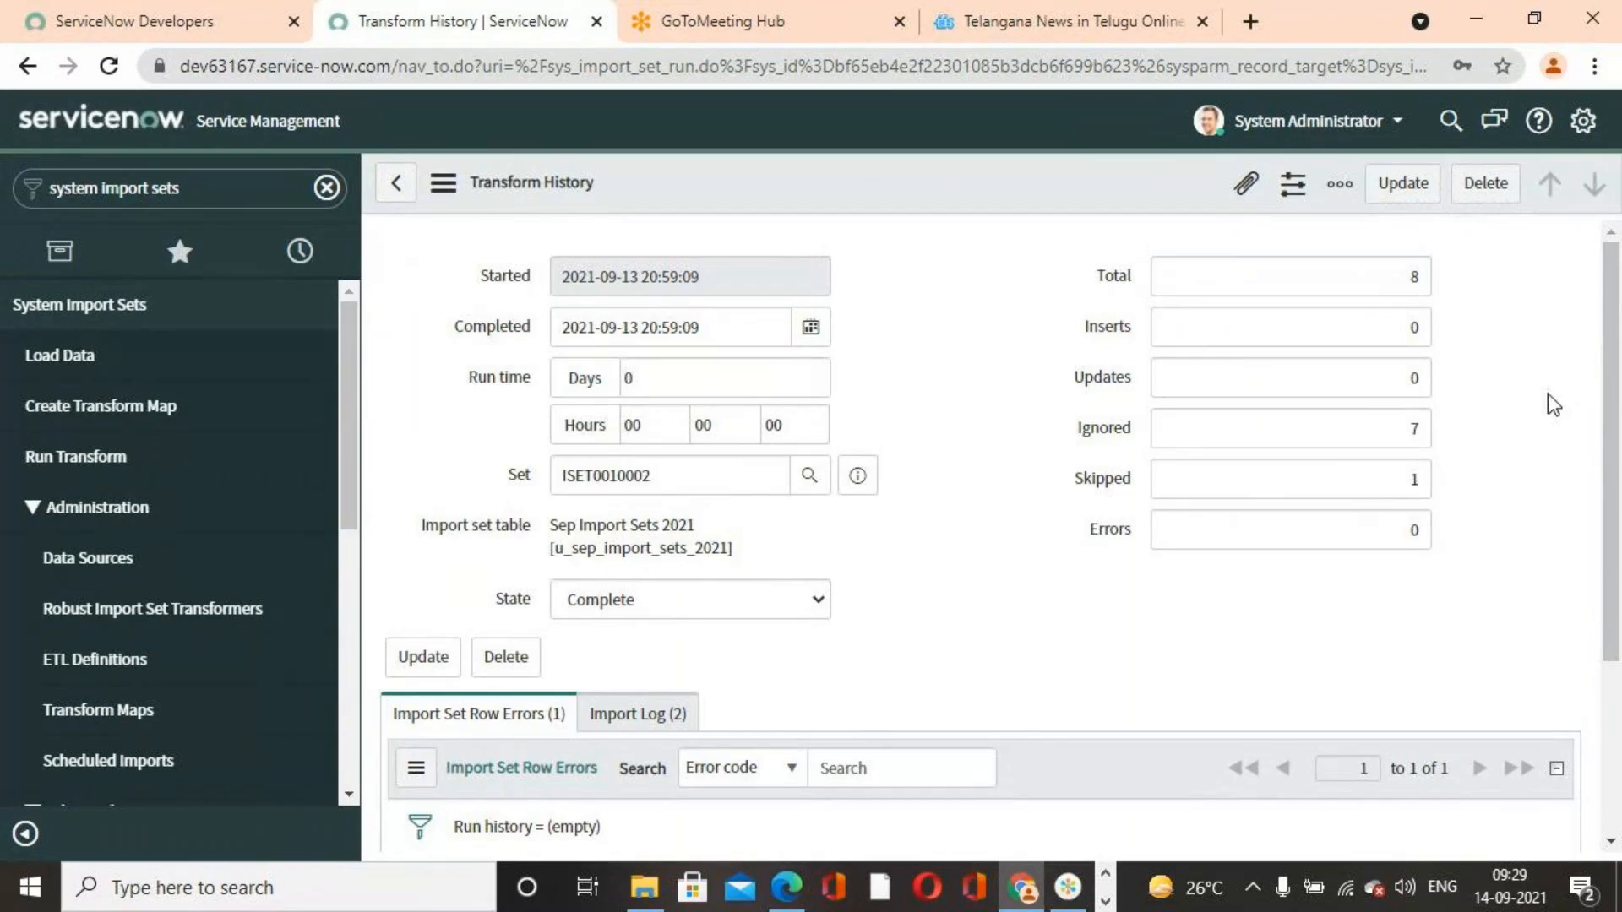
click(1335, 330)
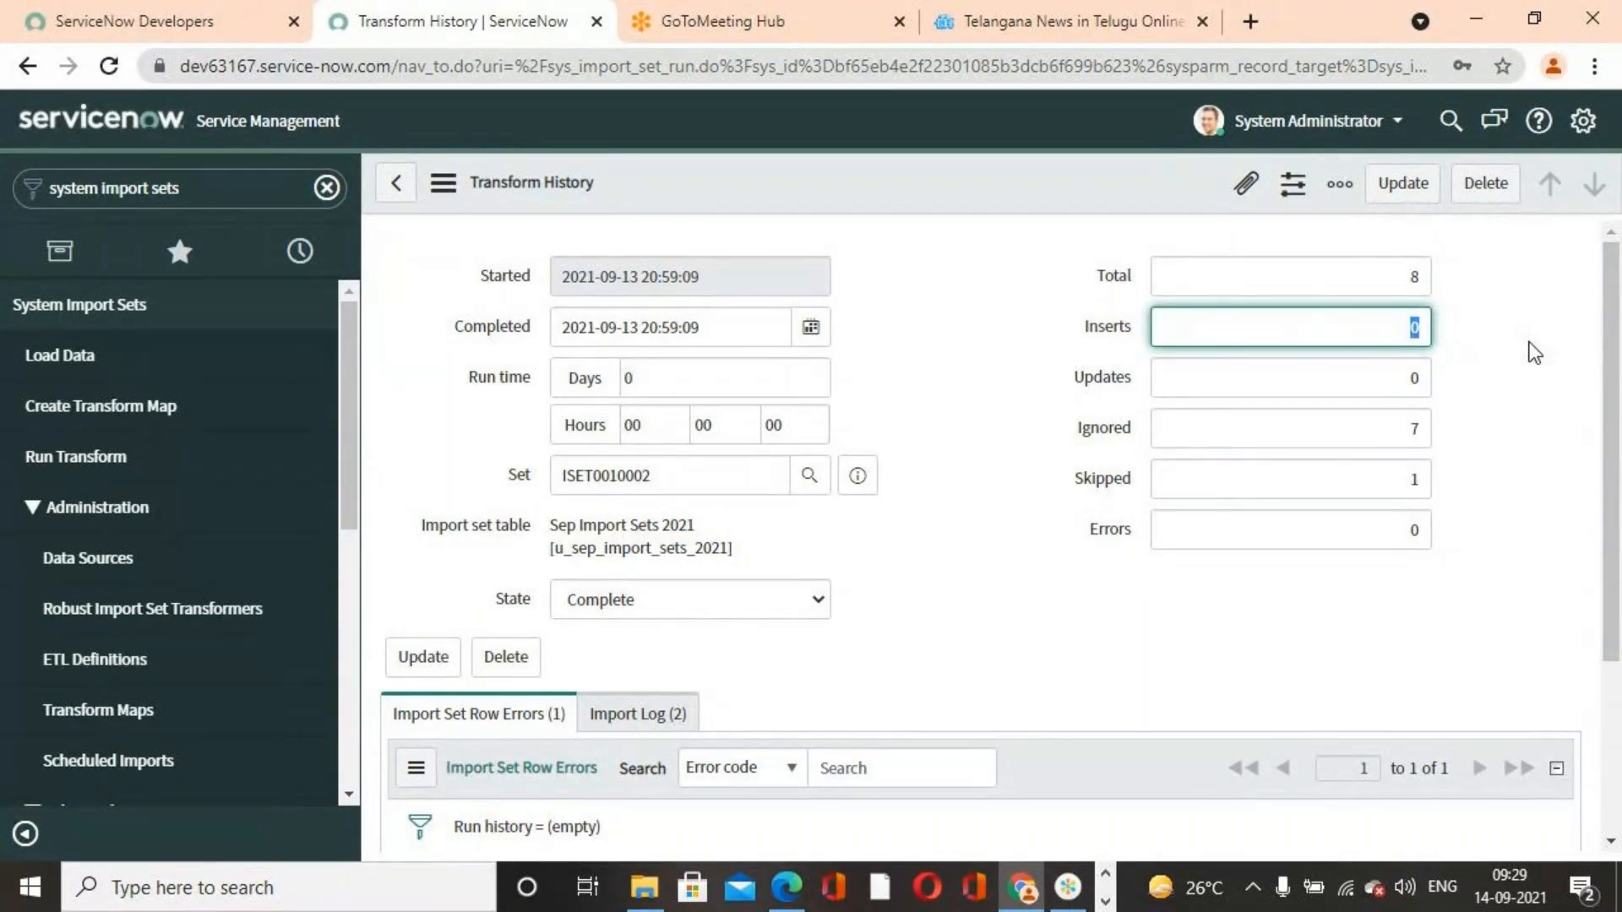
click(1506, 377)
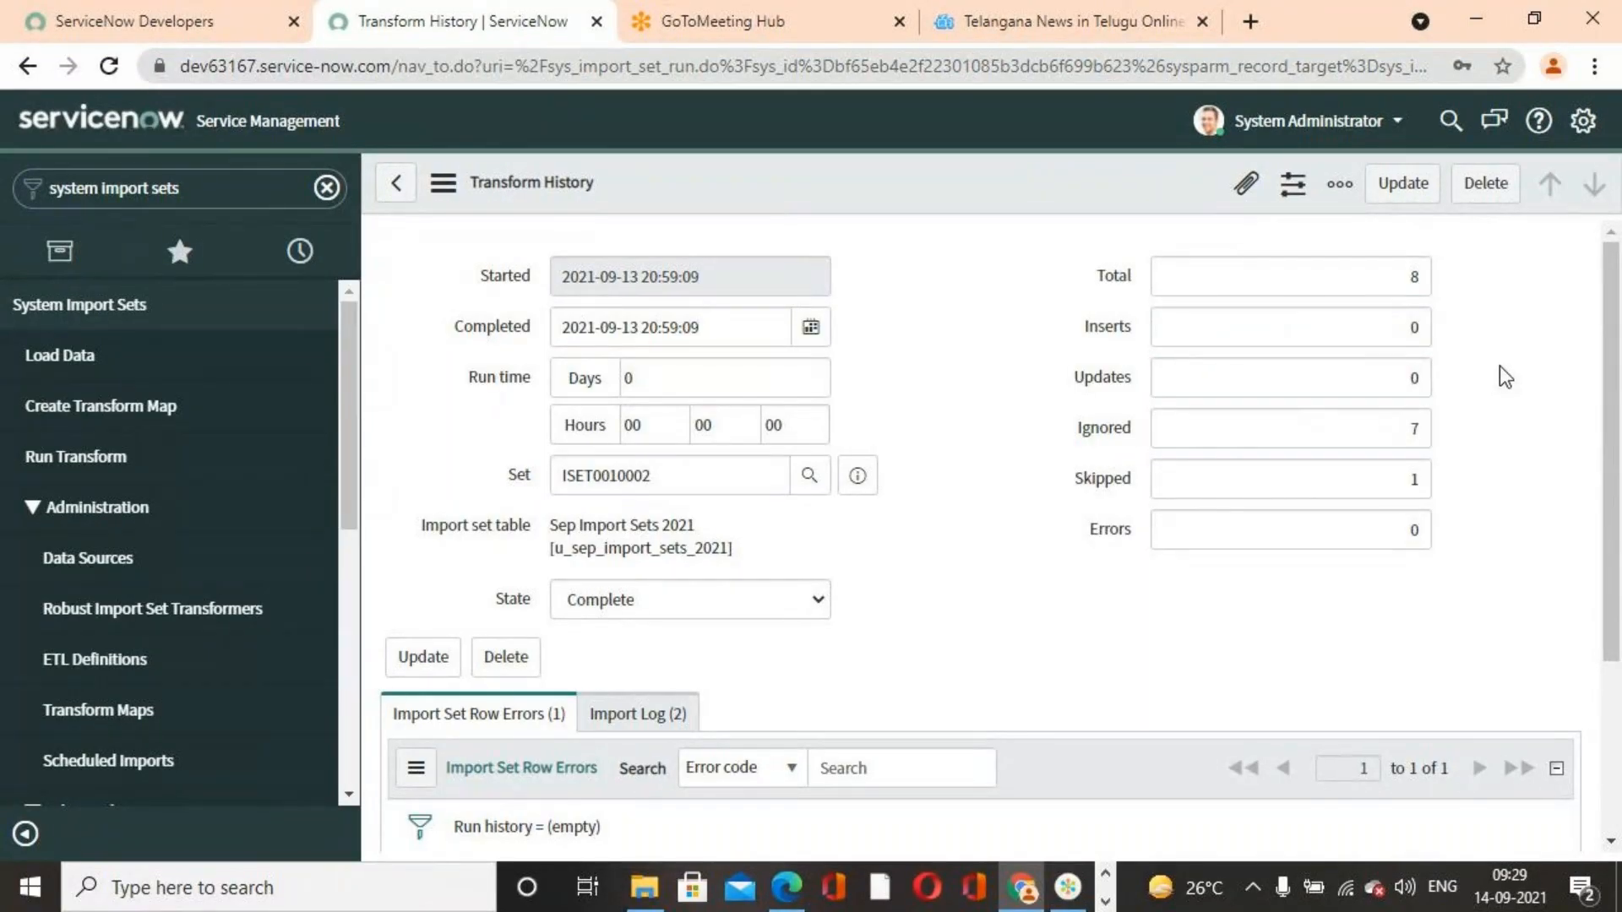
double_click(1410, 431)
click(1511, 429)
double_click(1381, 477)
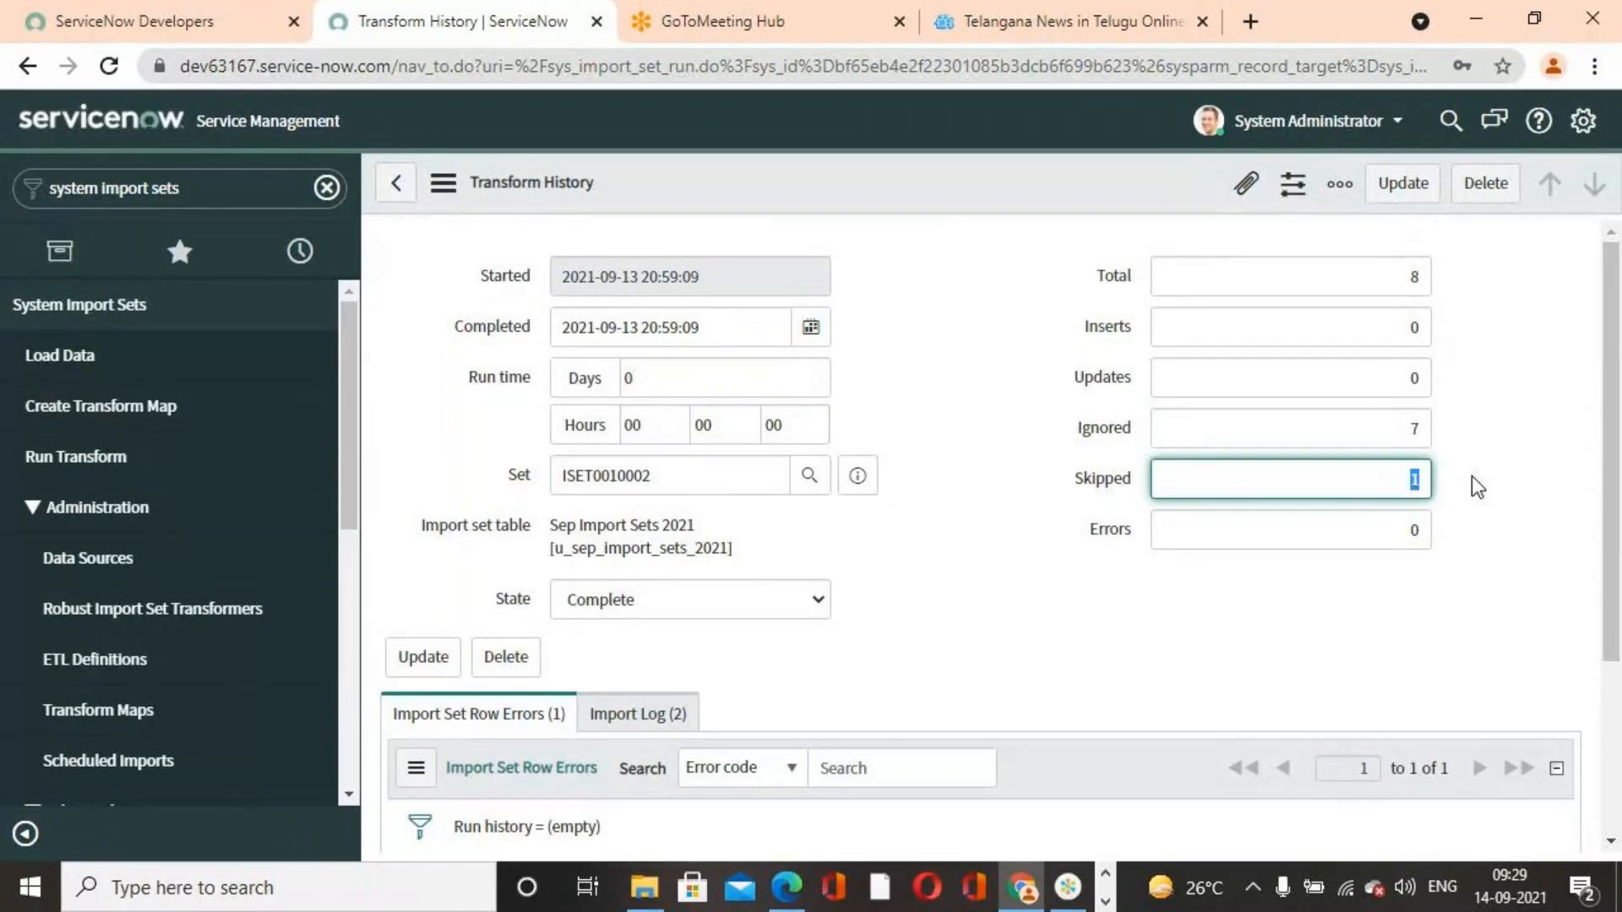
click(1378, 648)
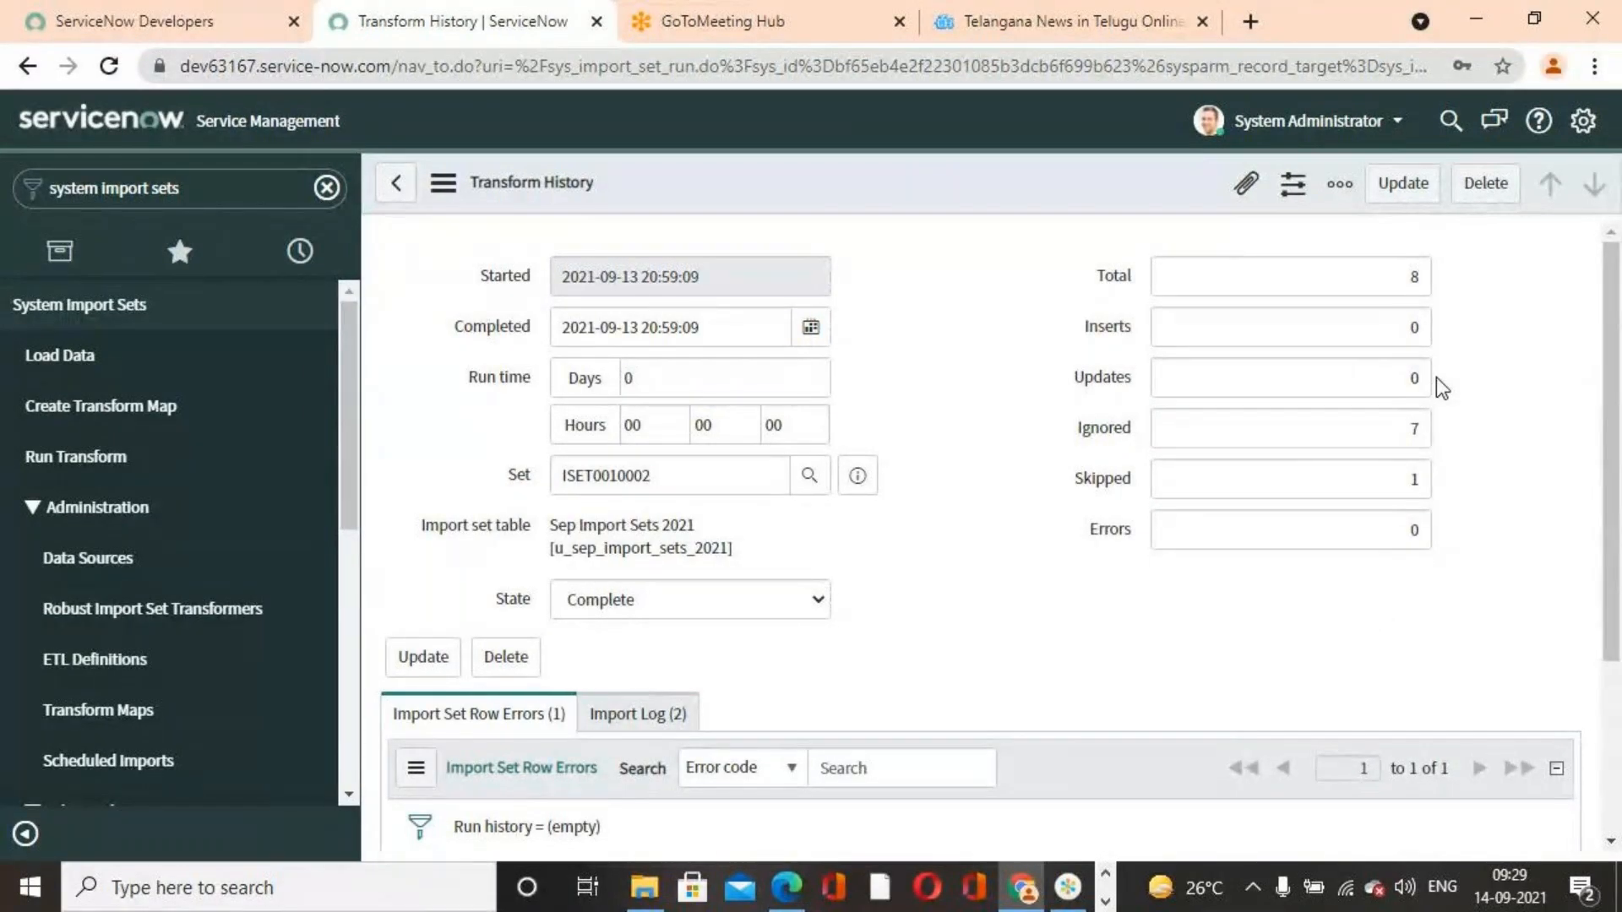
click(1106, 902)
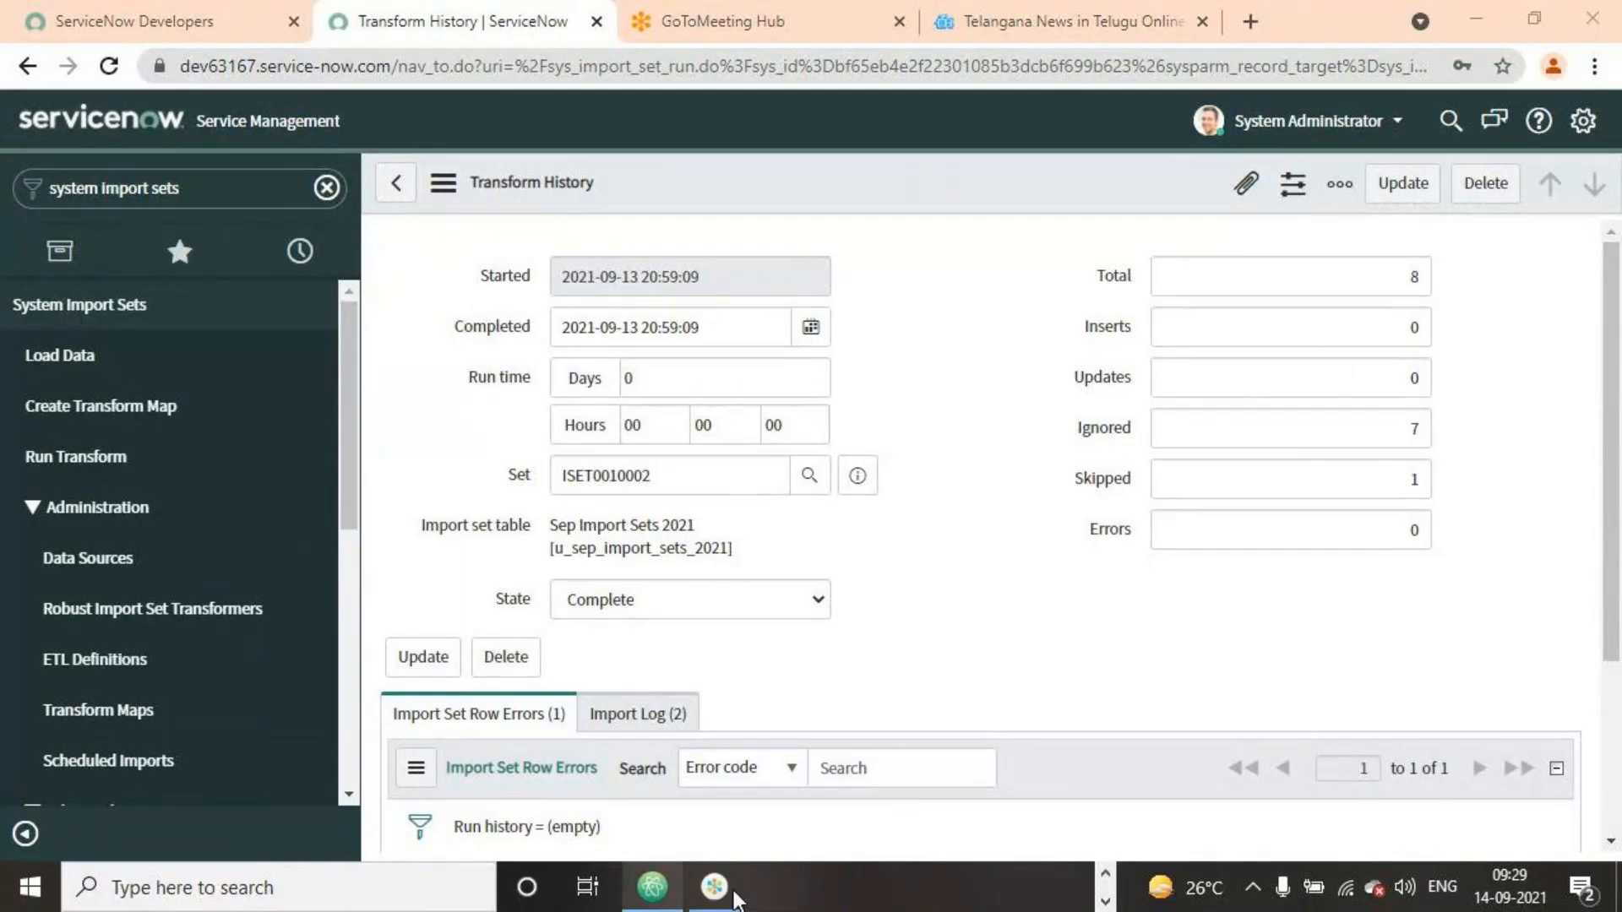
Open the User Records For Importing spreadsheet and correct Virat's last name to Kohli
click(1492, 19)
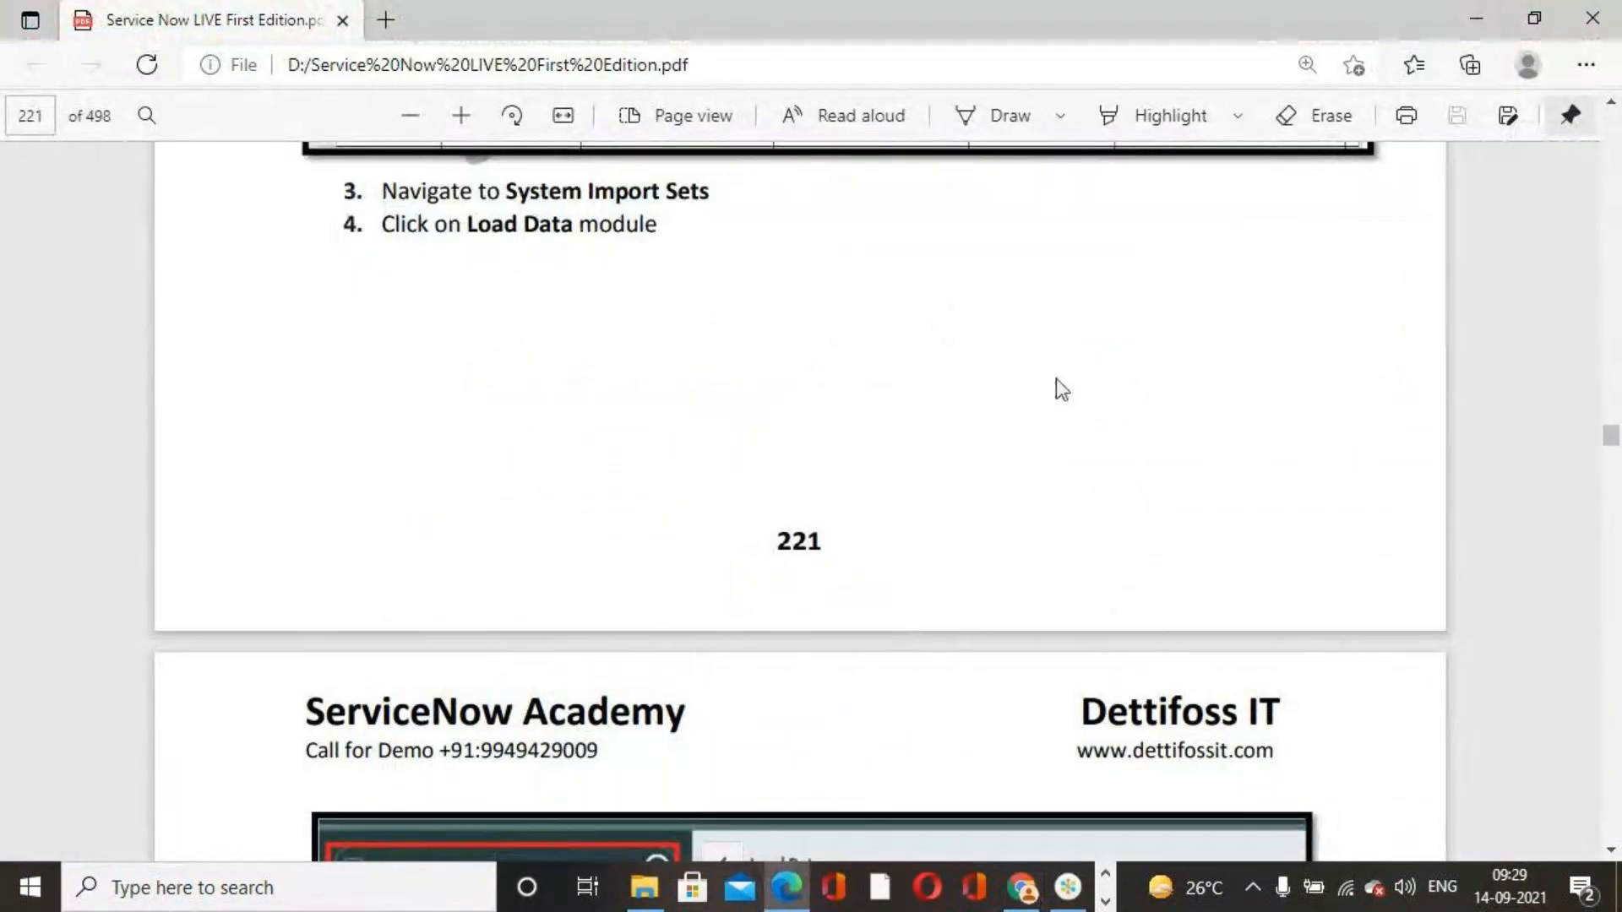
click(1473, 5)
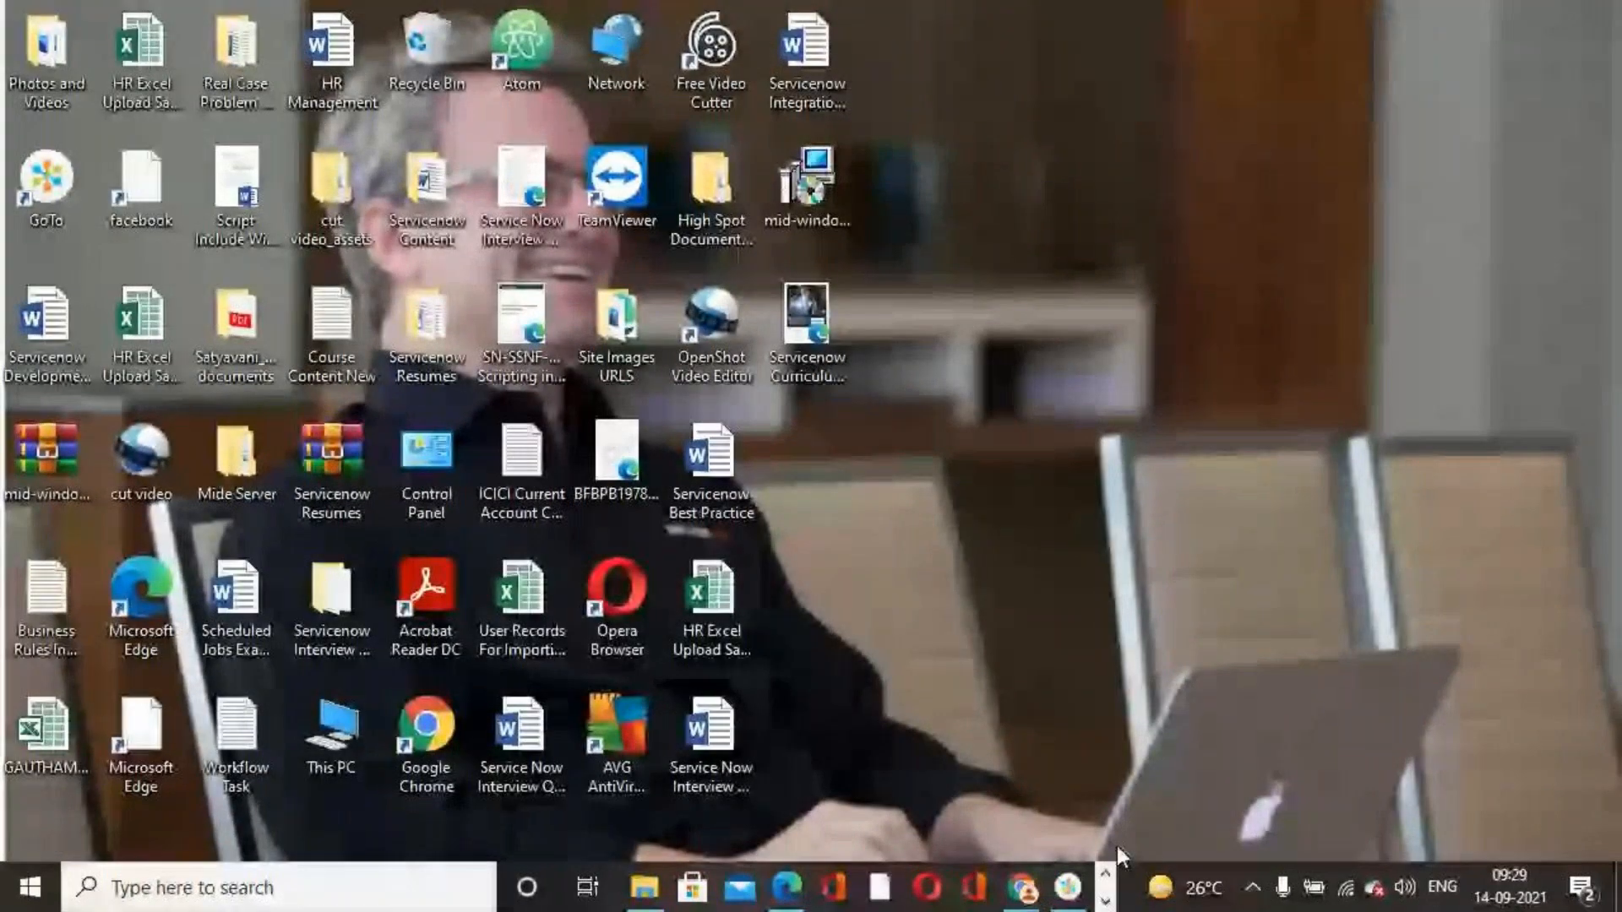
double_click(504, 614)
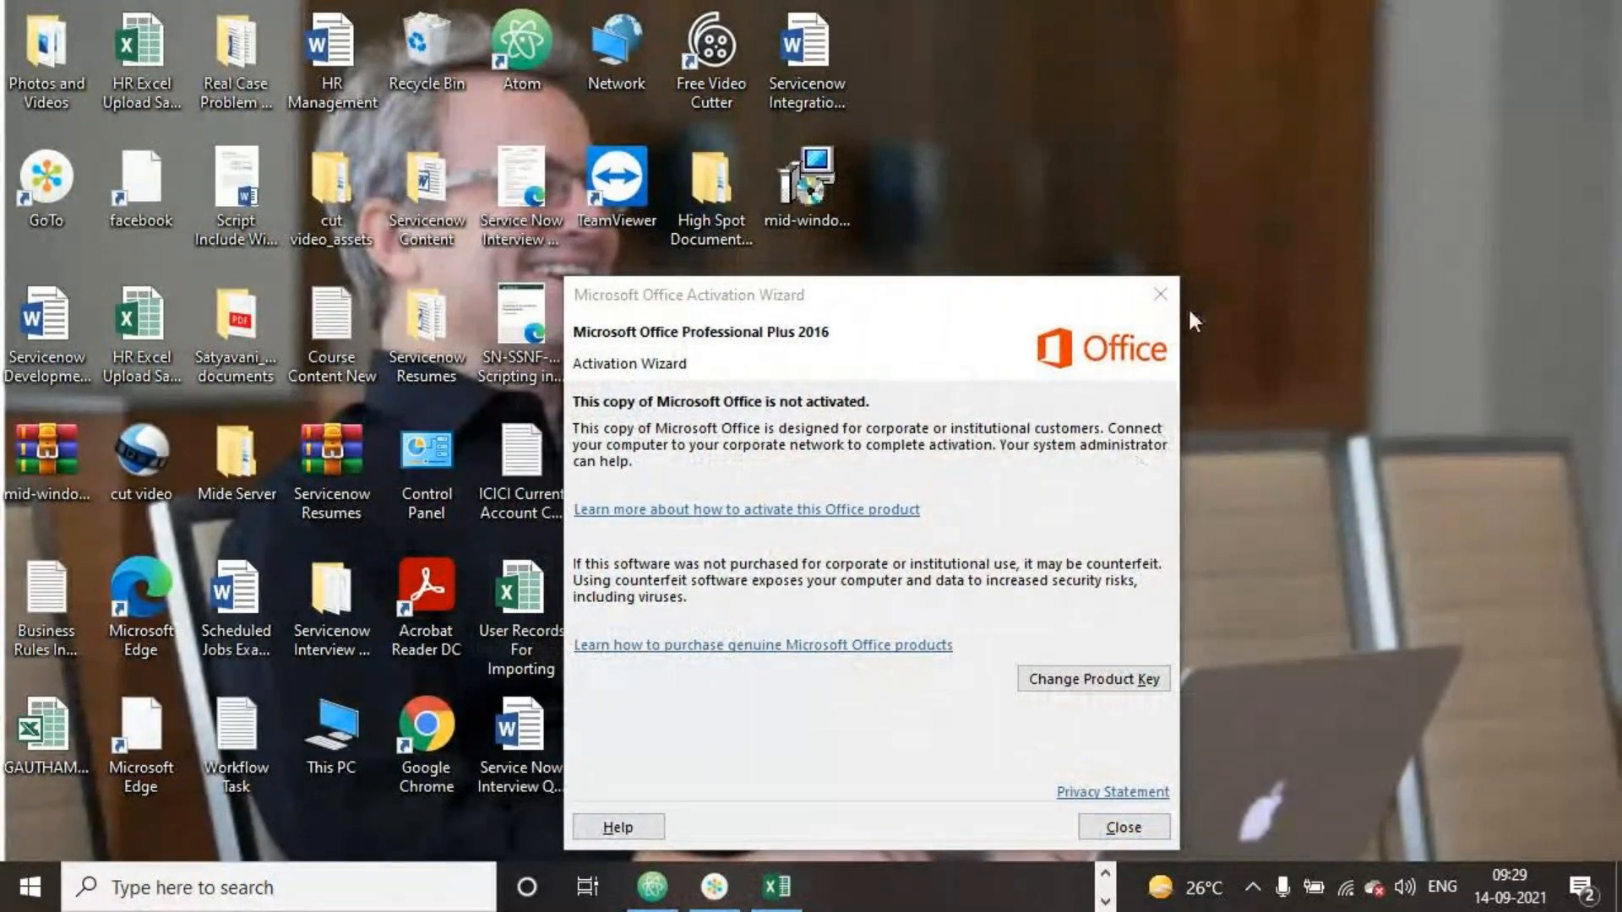
click(1166, 289)
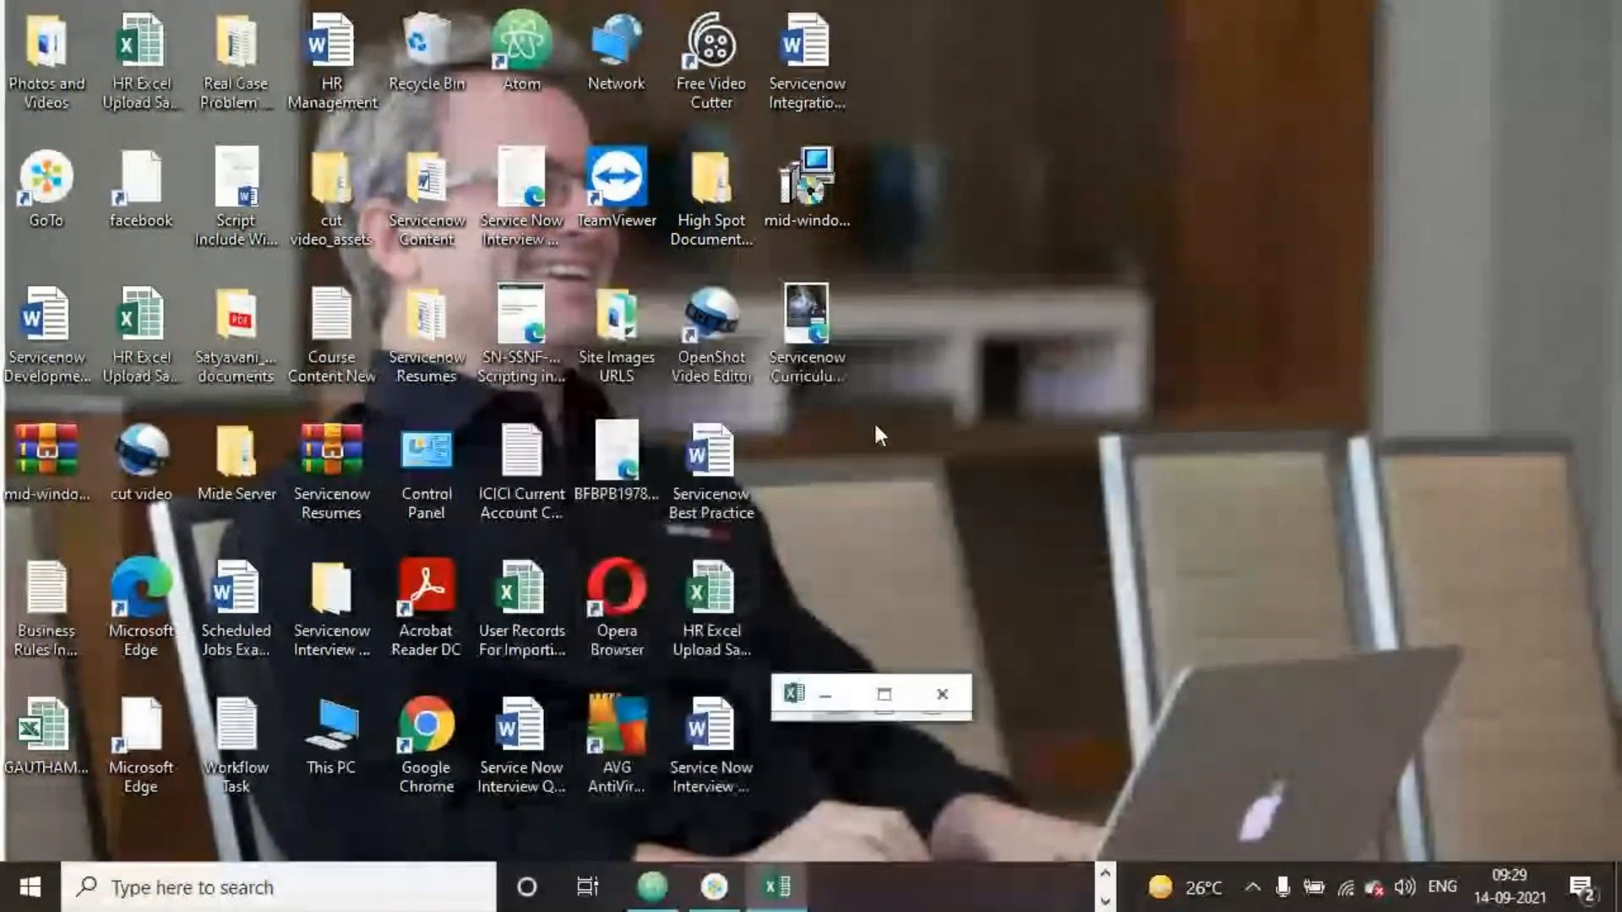
click(878, 692)
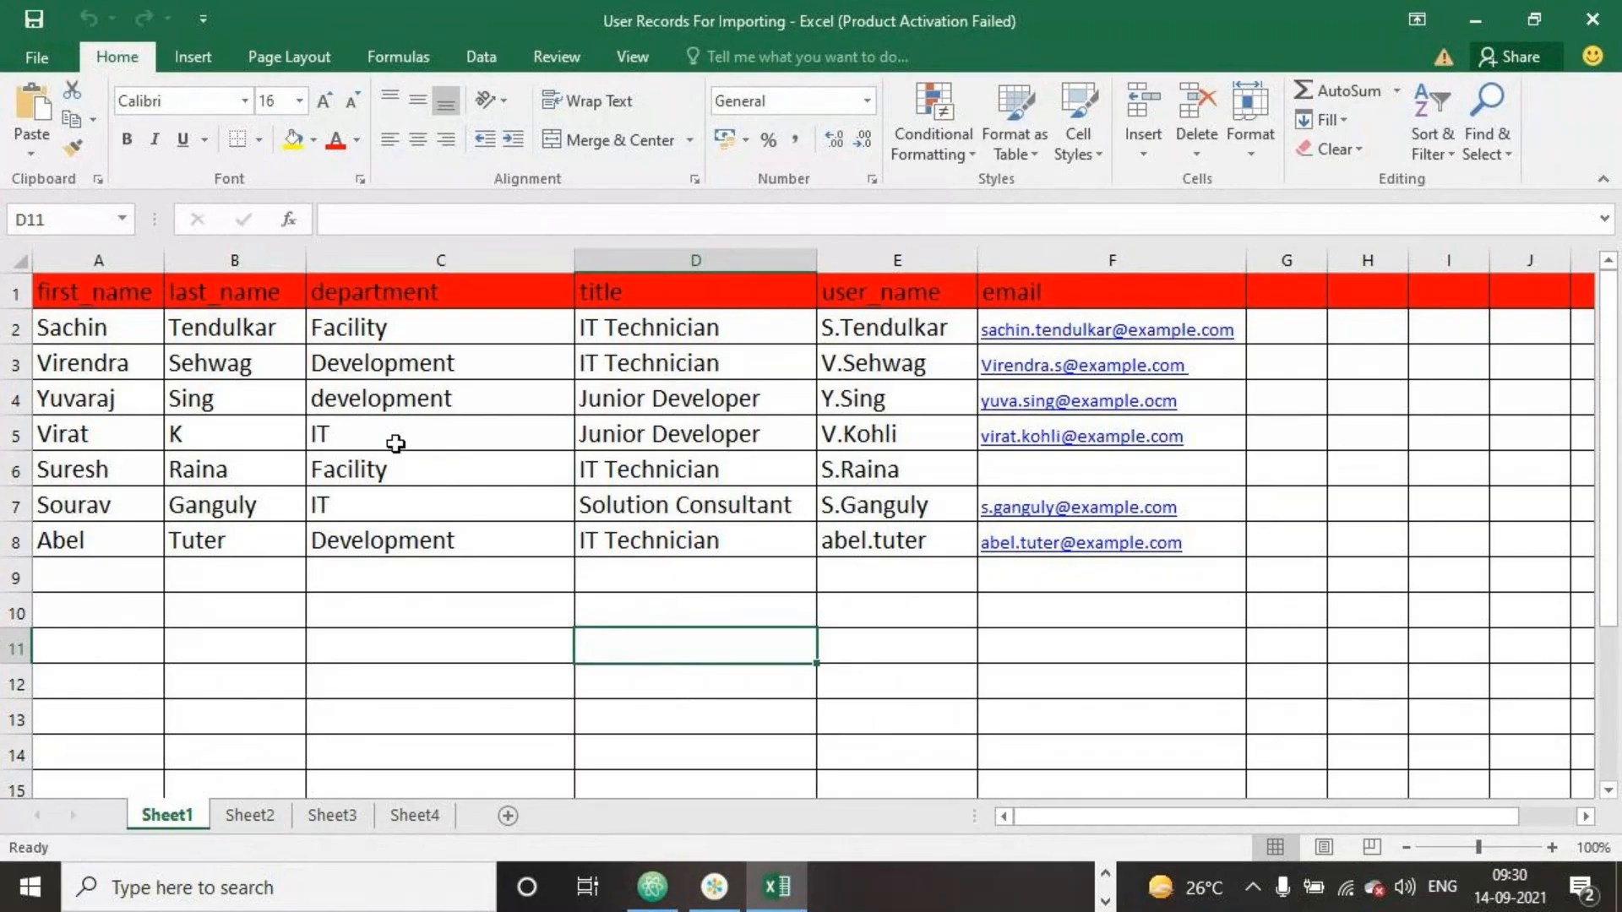
double_click(231, 437)
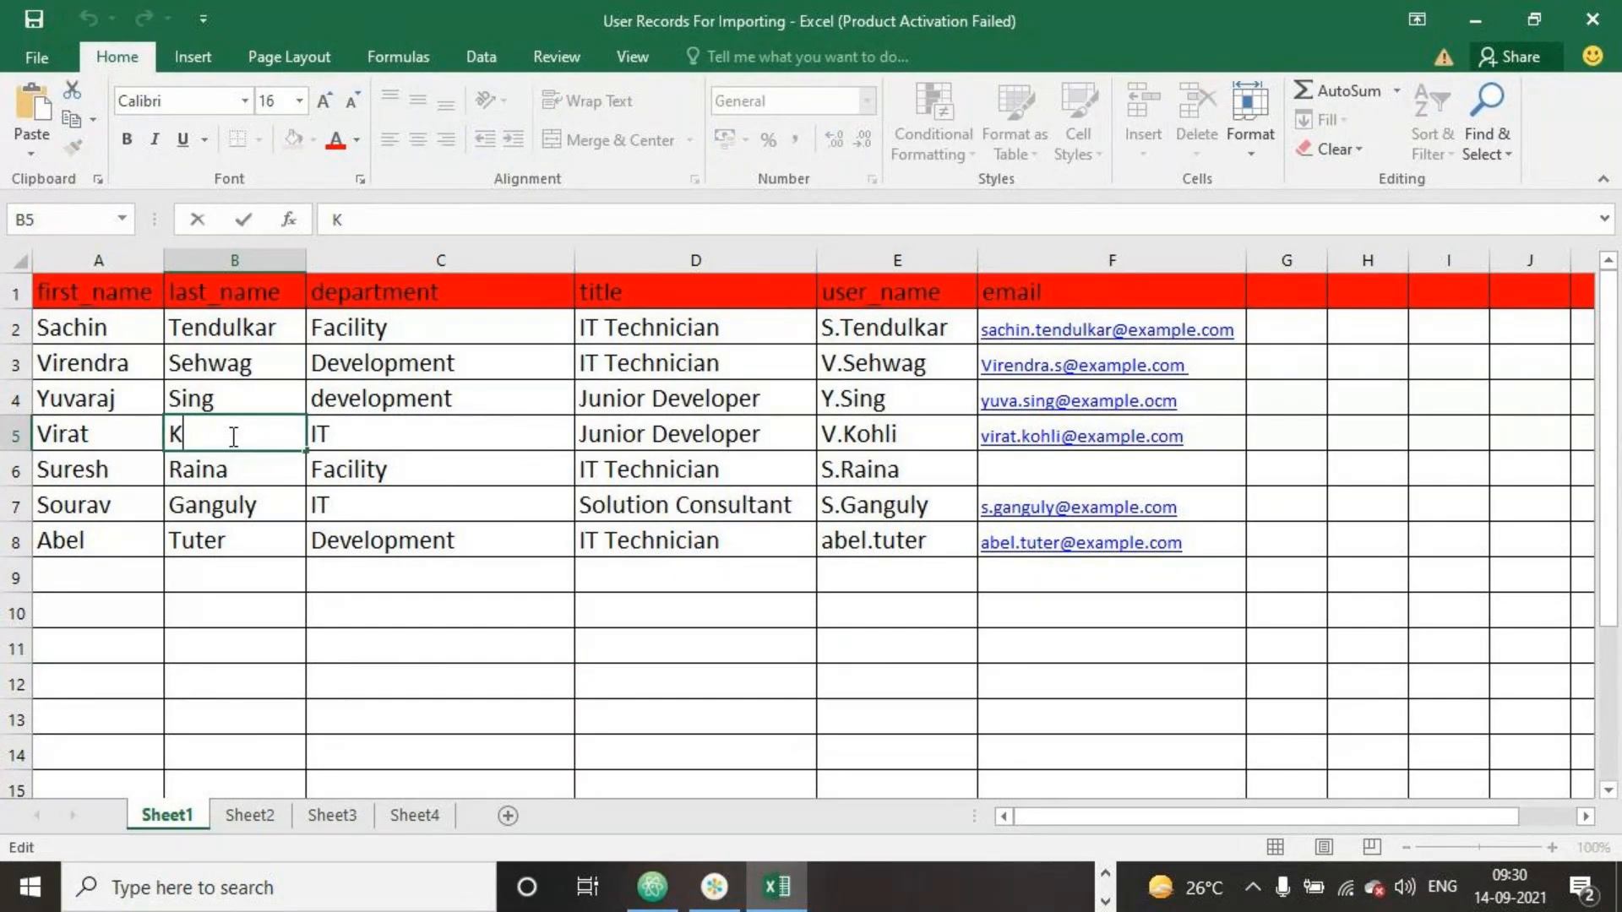
text(ohli)
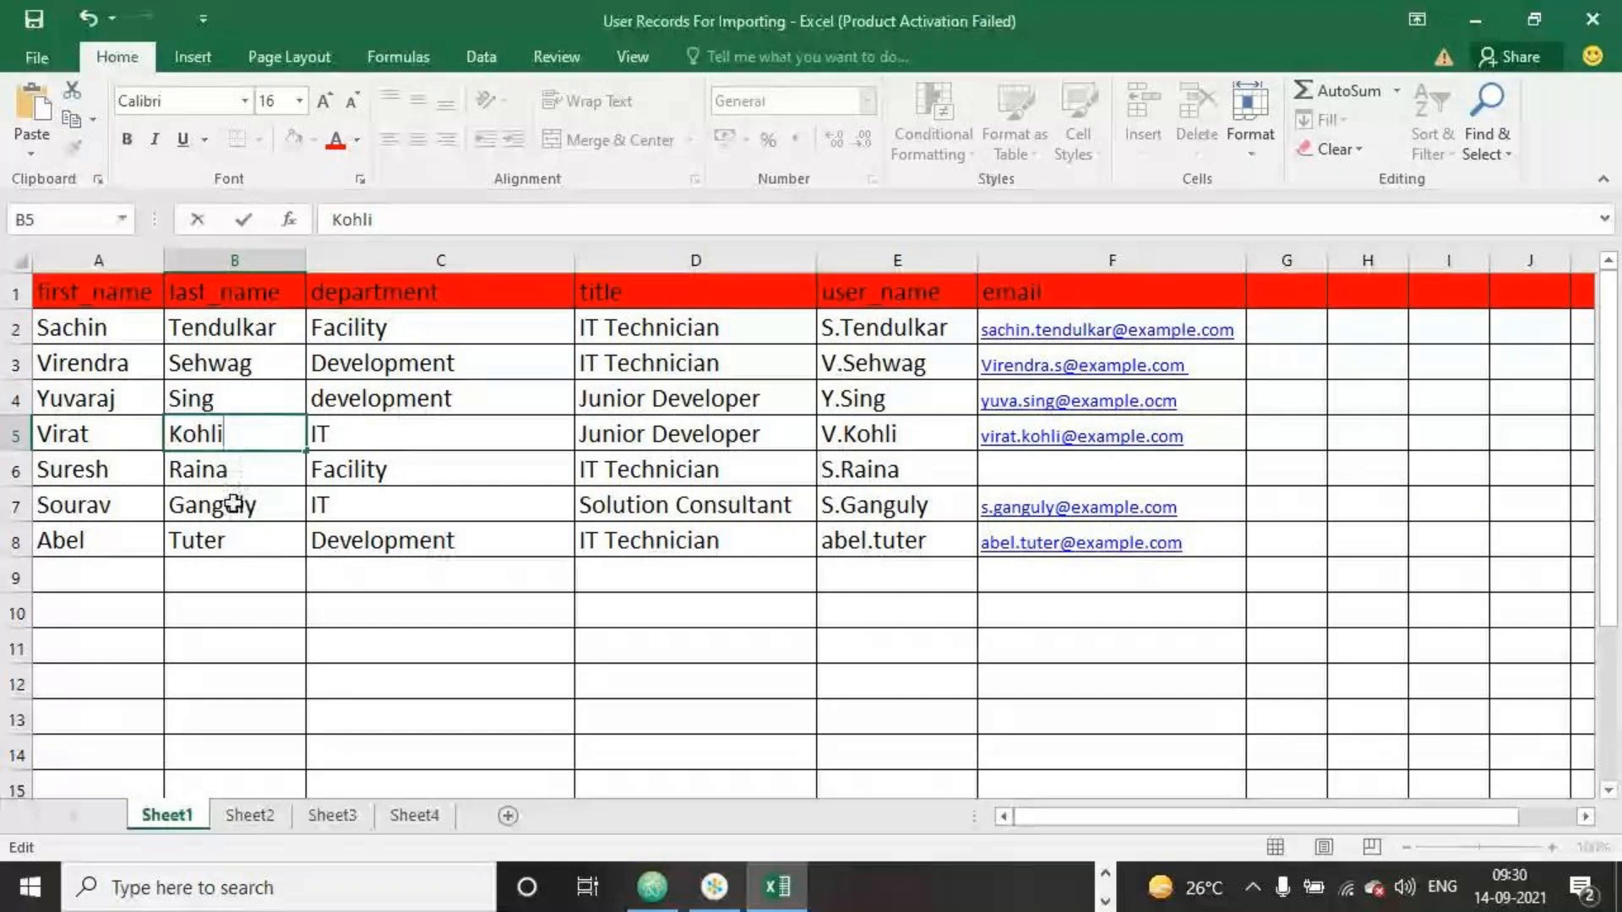
Add a new user in row 9 with first and last name, department IT and title Solution Consultant
click(91, 579)
text(Srinivas)
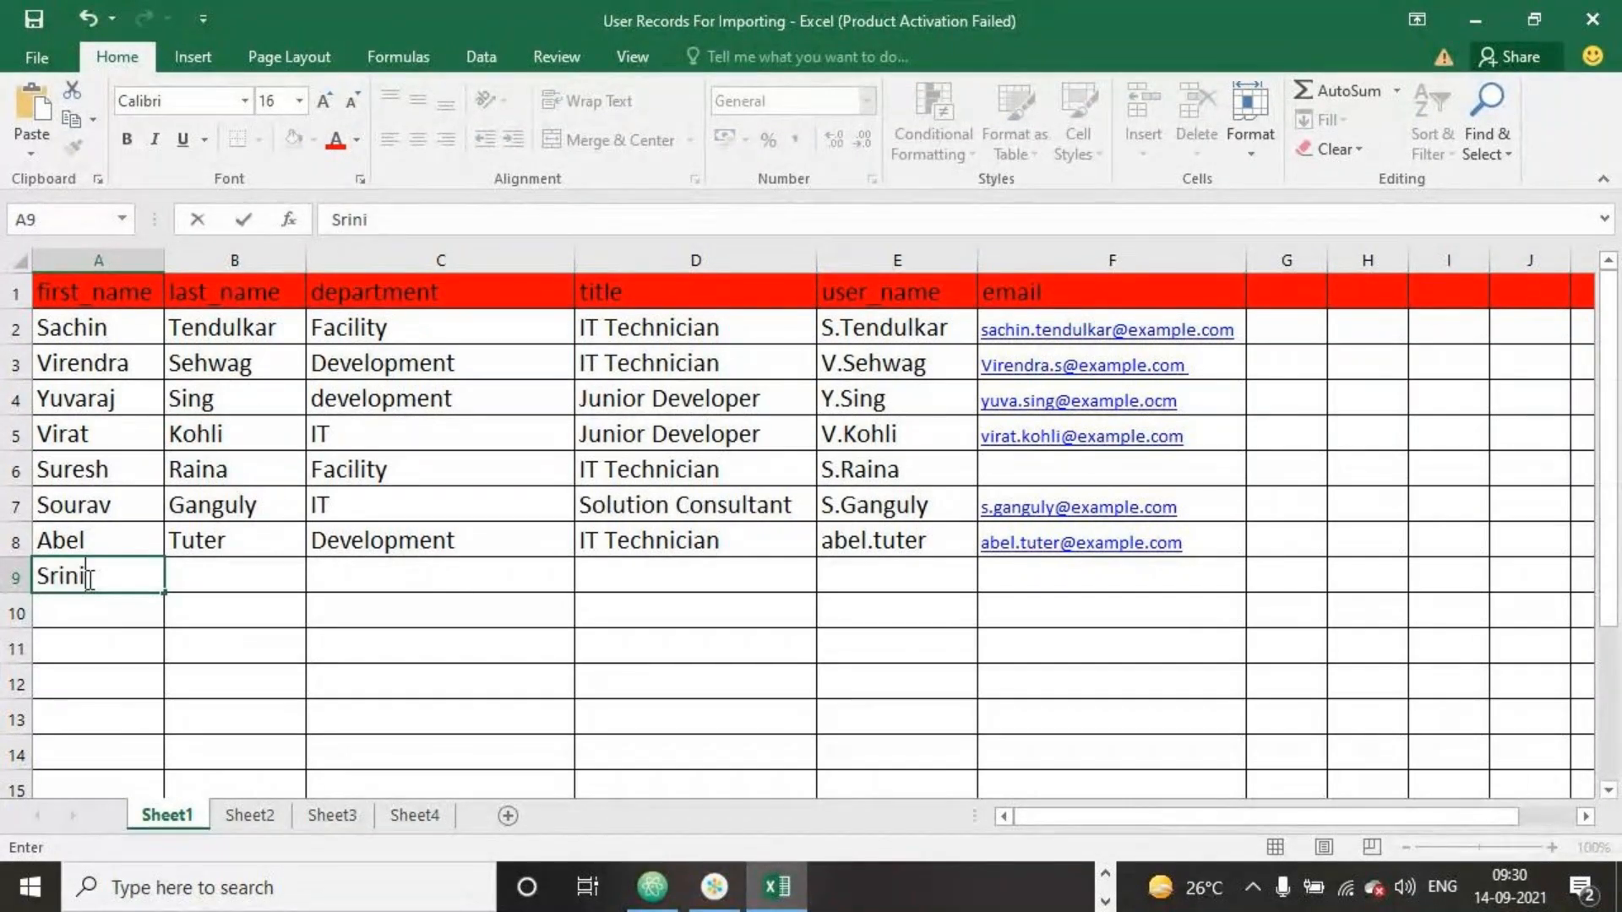
click(242, 579)
text(Sunkara)
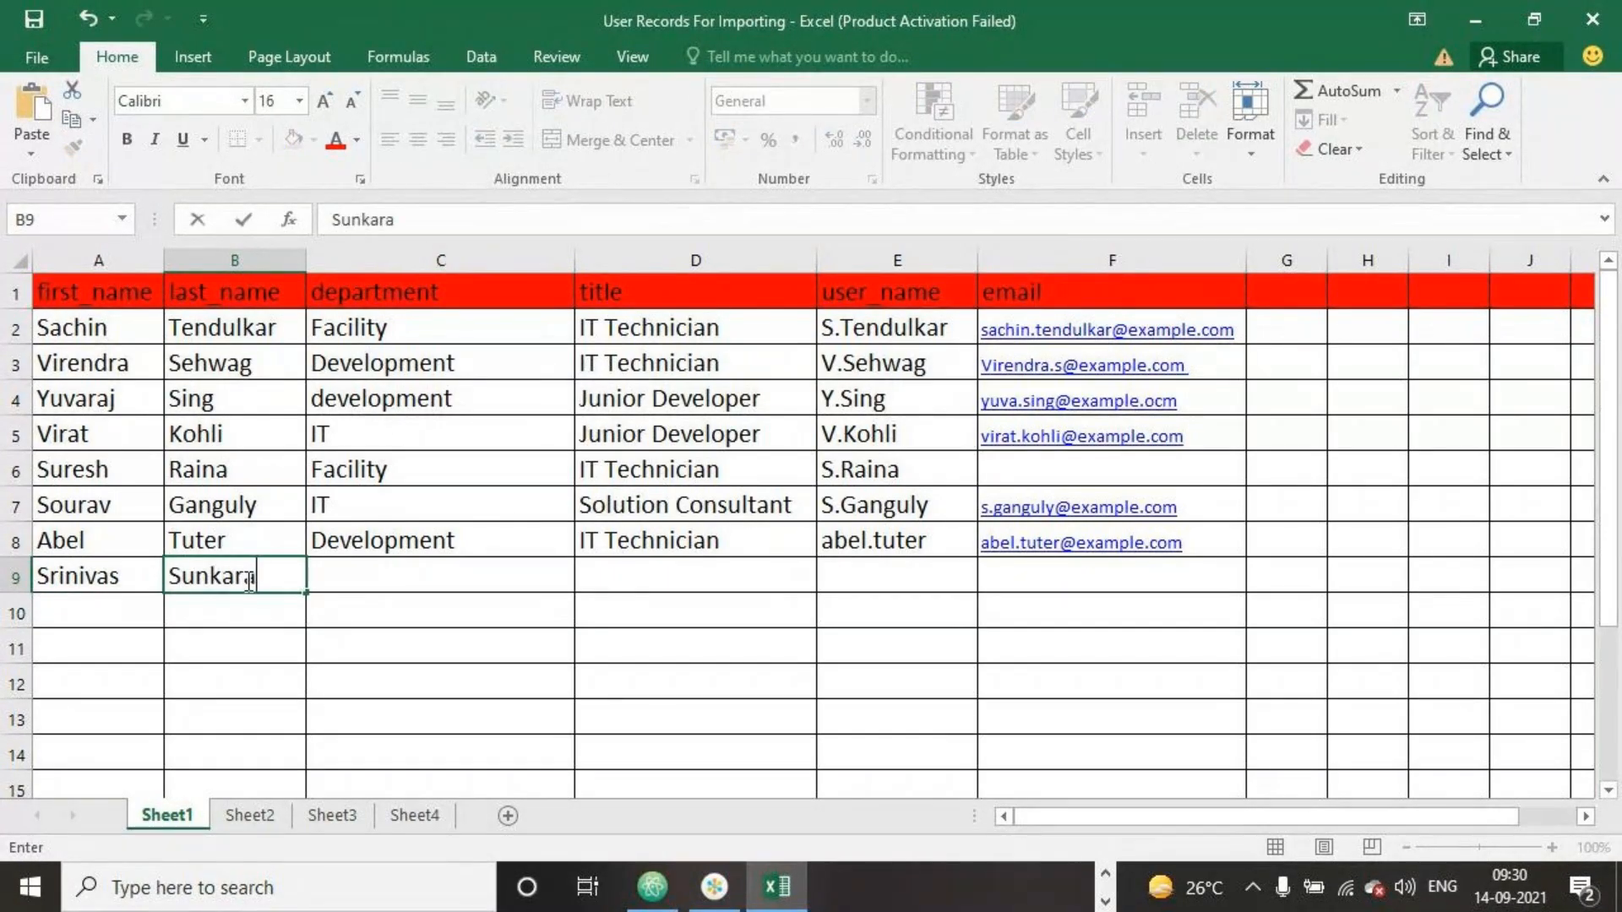
click(393, 574)
text(IT)
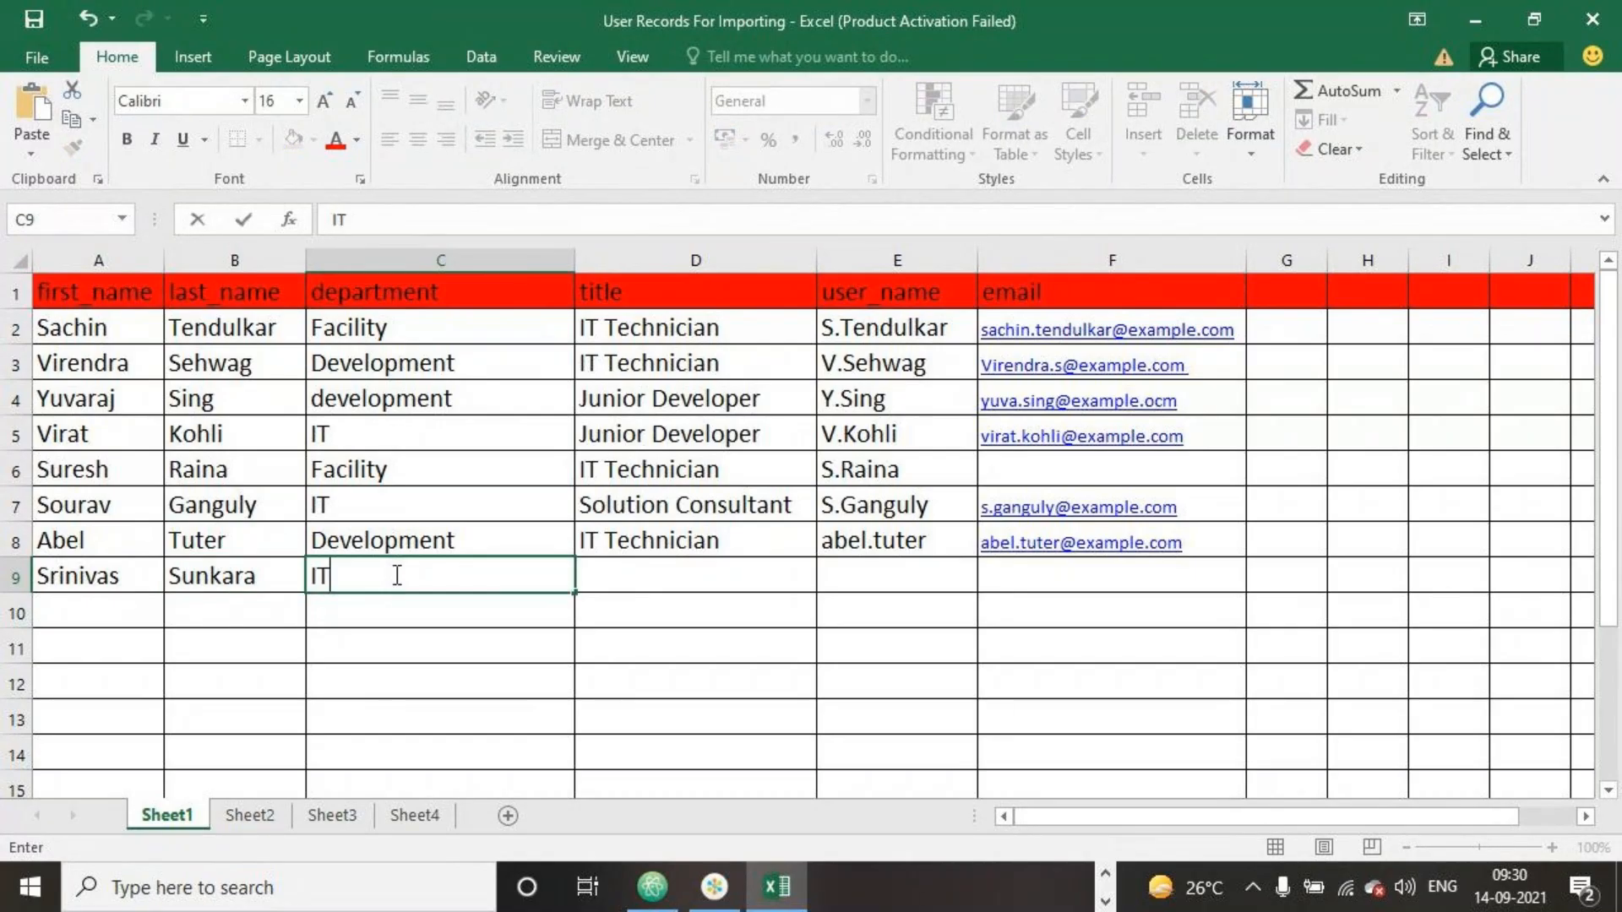
click(673, 583)
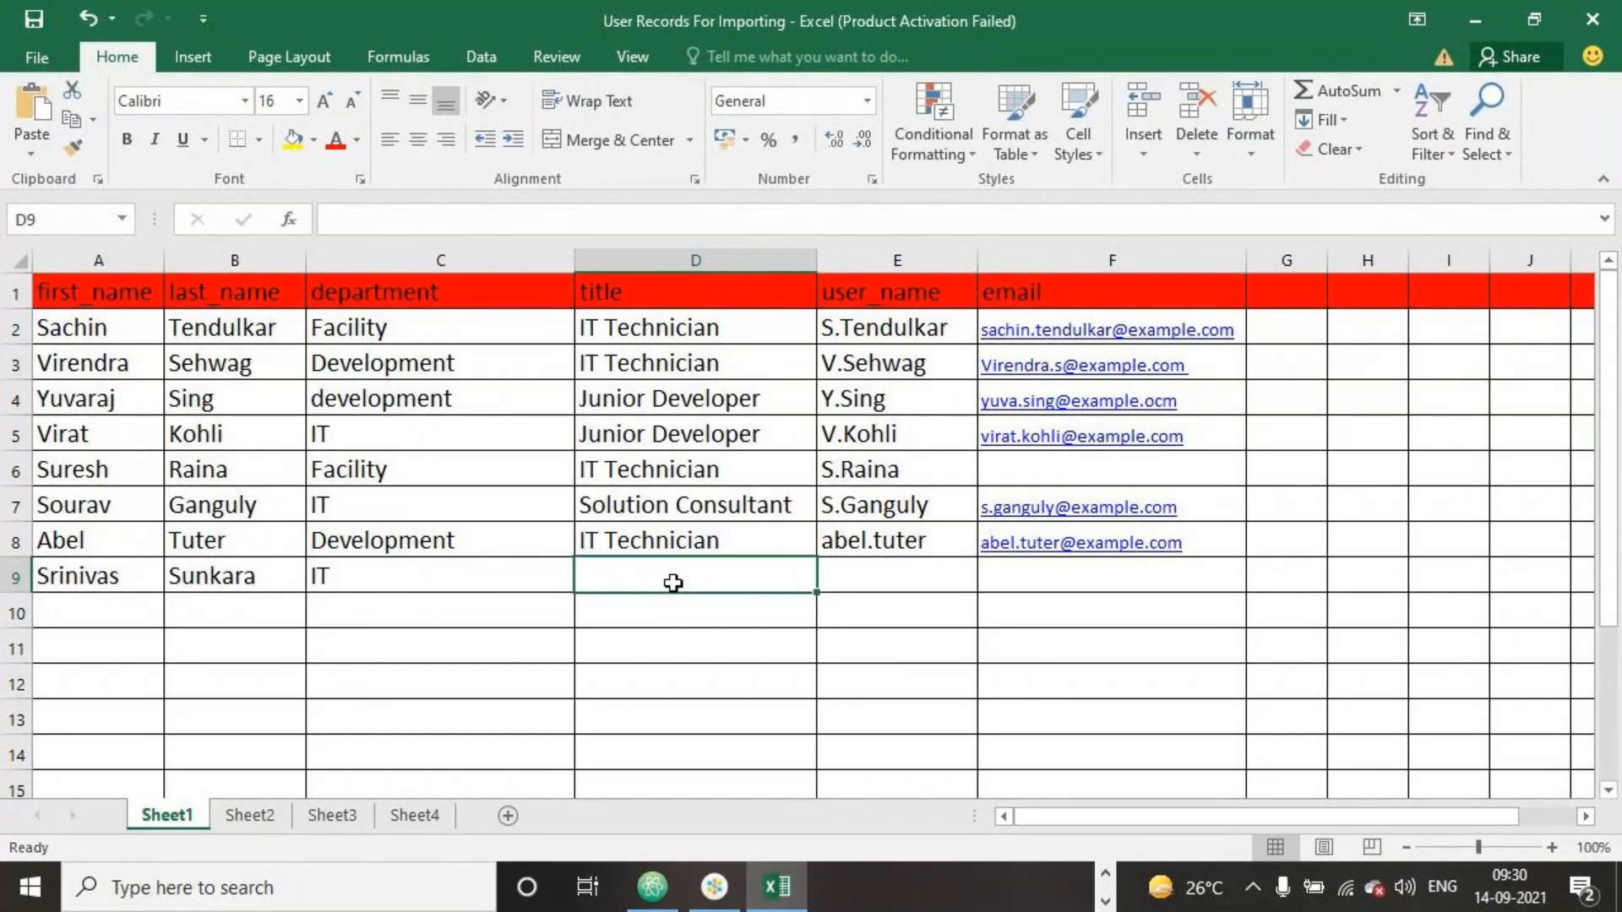
text(Solution Consultant)
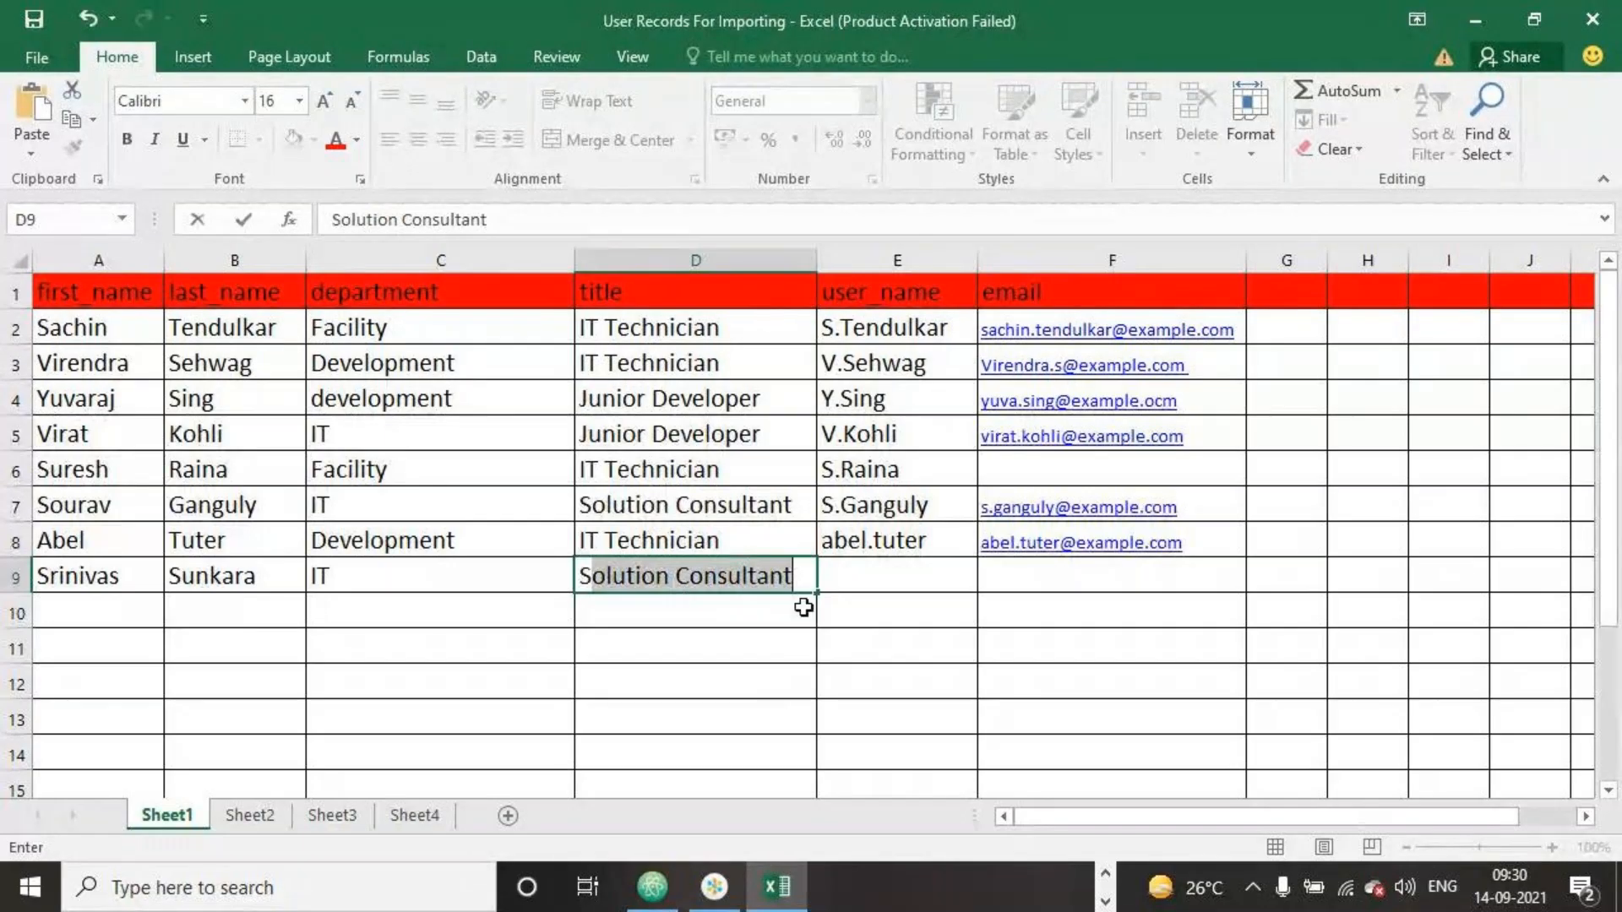
Enter the new user's user name and e-mail address in row 9 and save the workbook
click(894, 577)
text(Srinu)
text(.Sunkata)
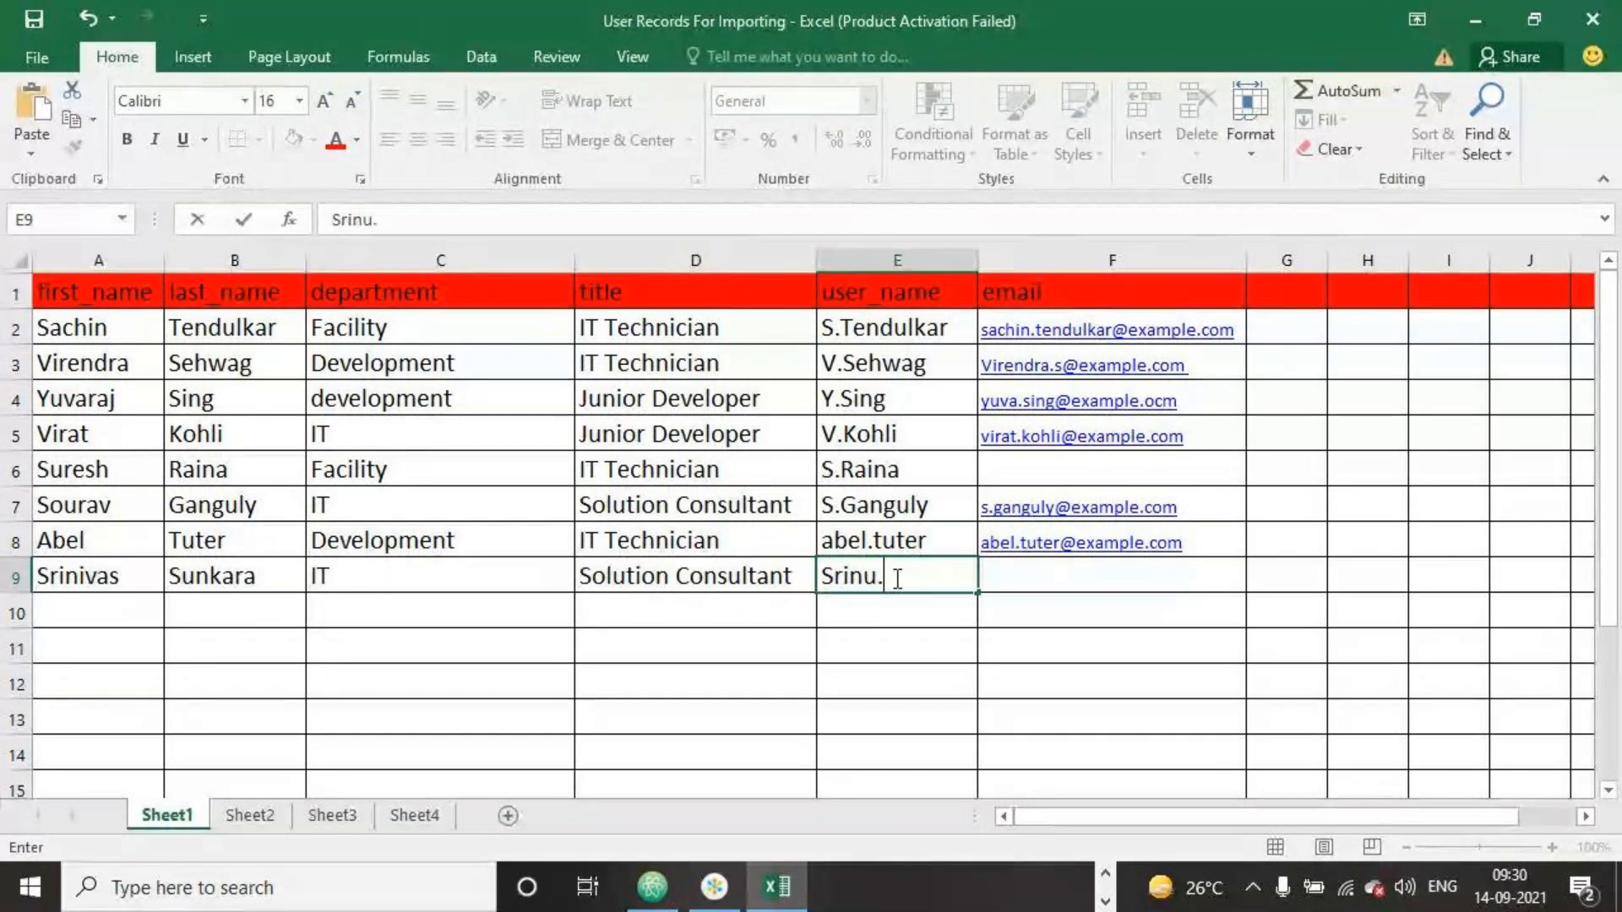
click(1011, 574)
text(sr)
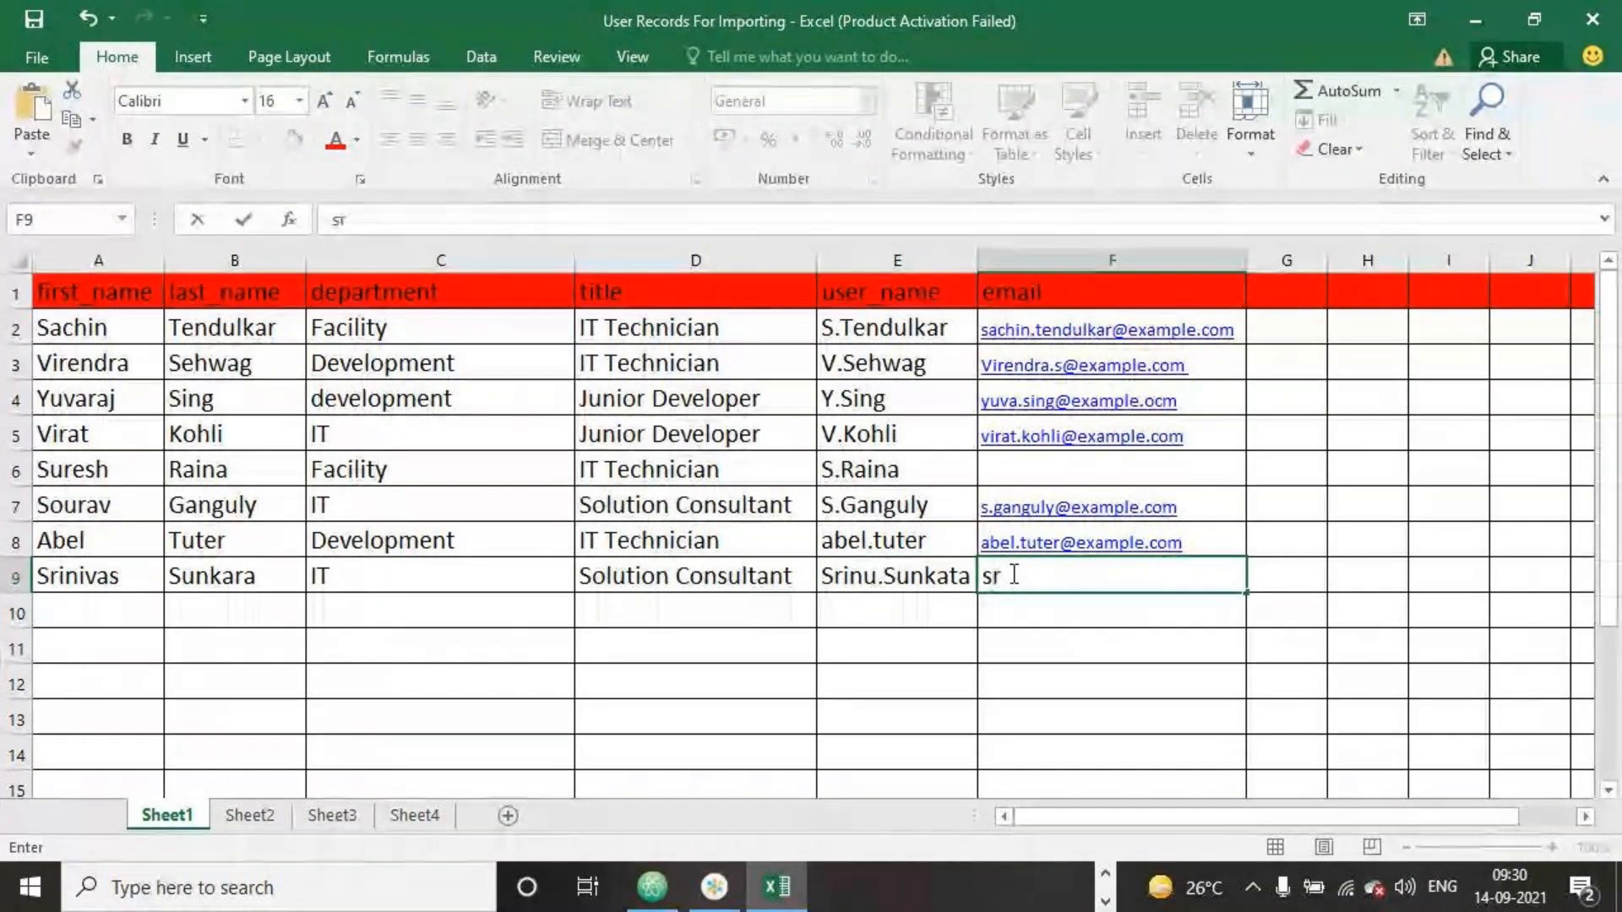
text(inivas)
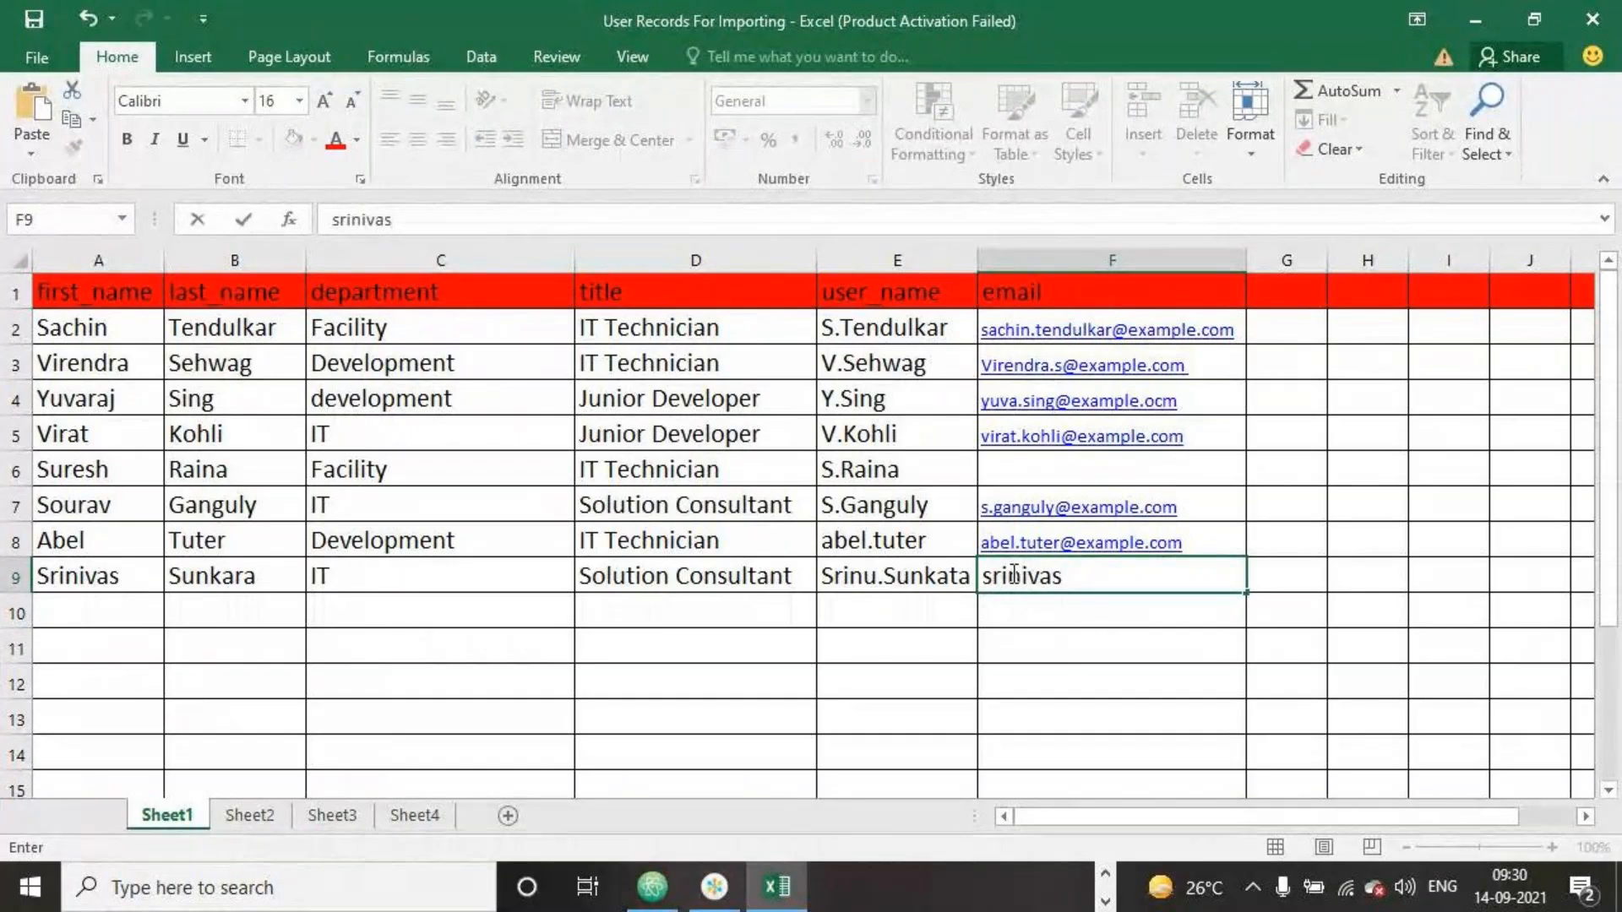
text(.)
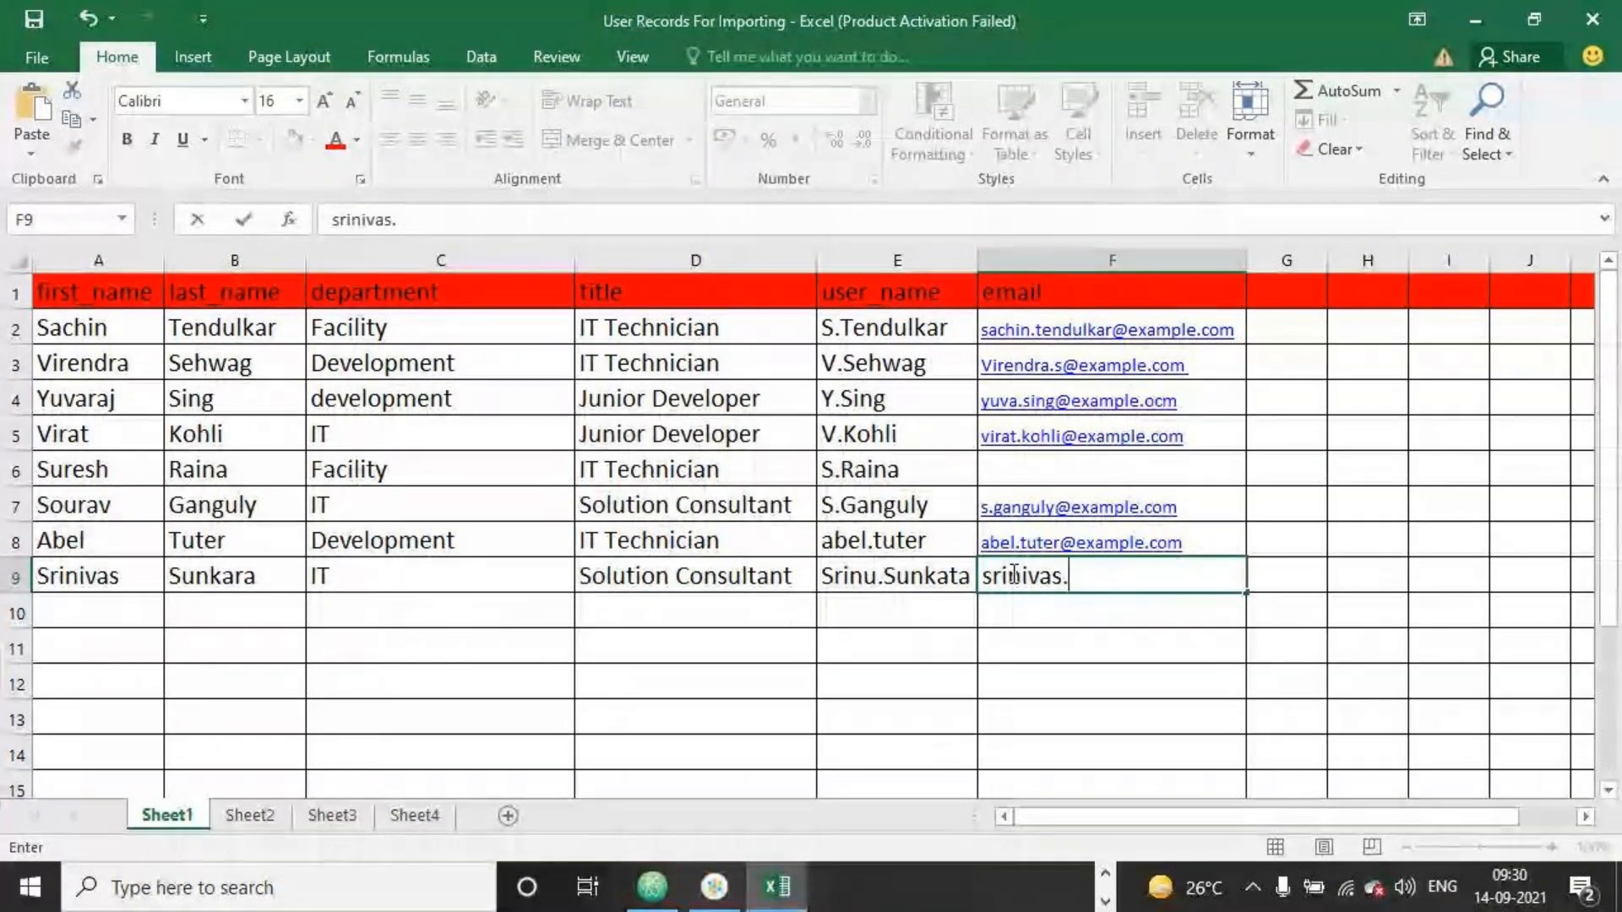
text(sunka)
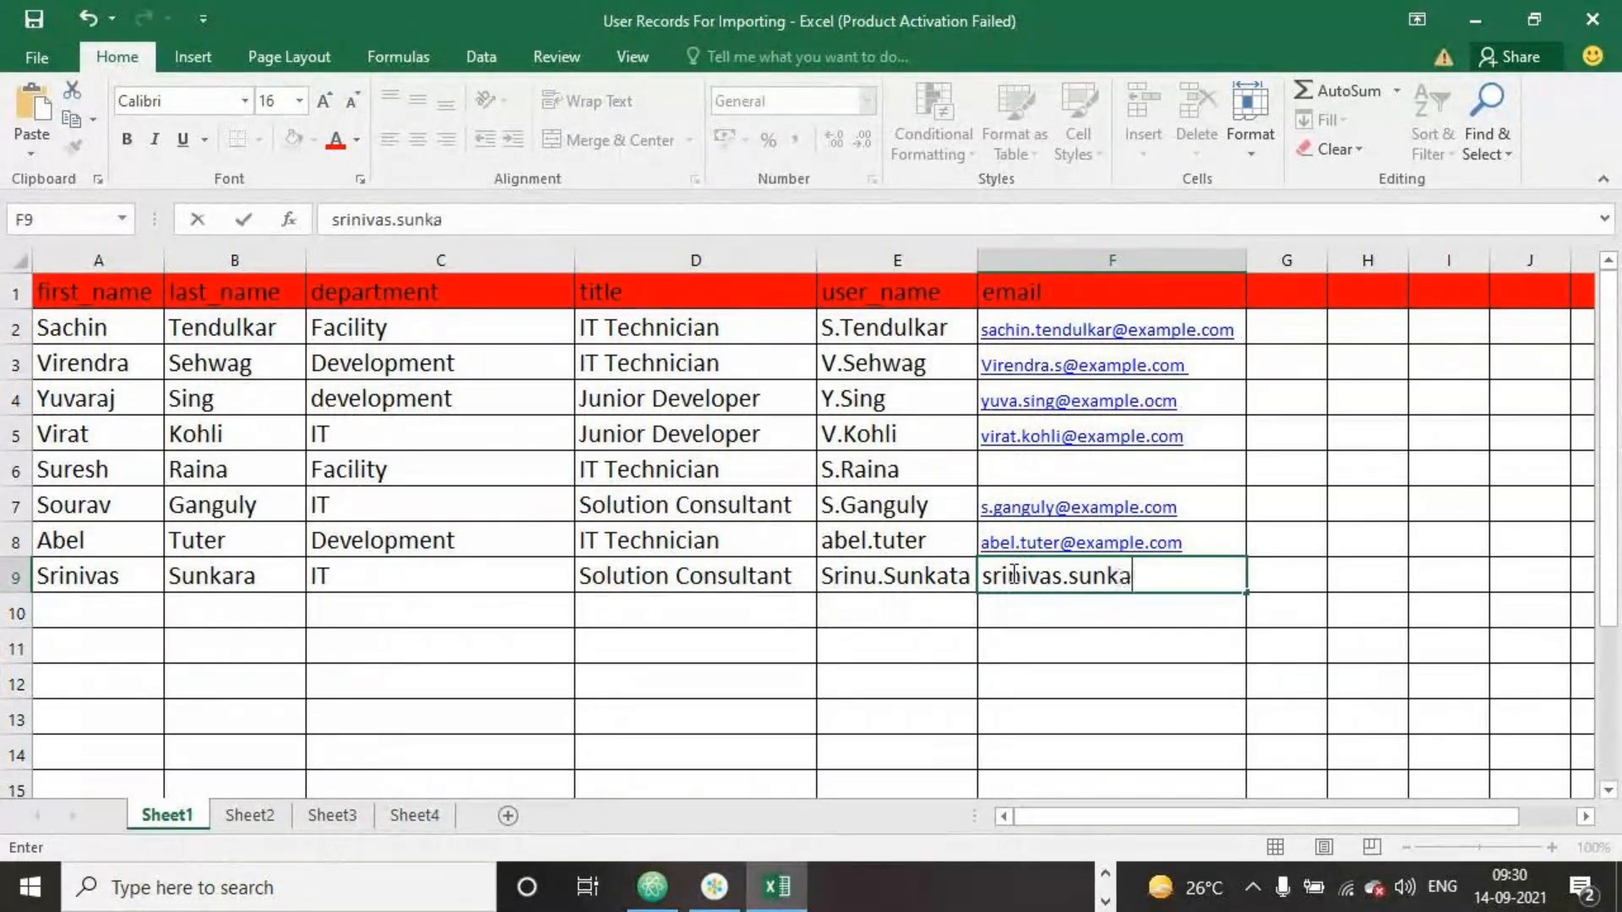
text(ra@)
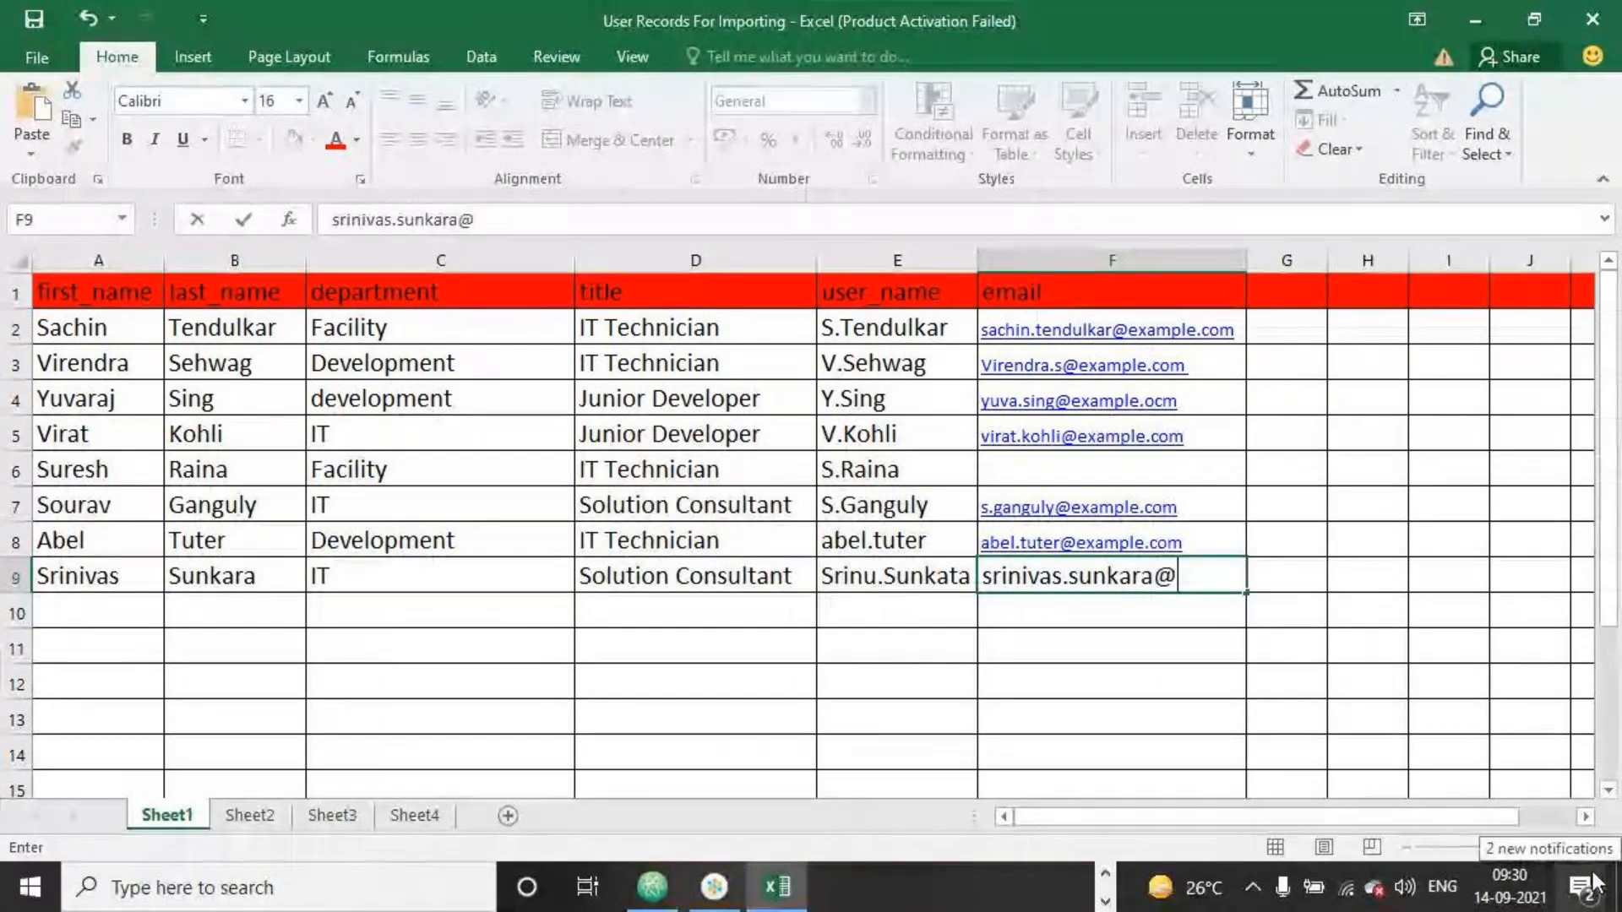
text(example.c)
key(BackSpace)
key(BackSpace)
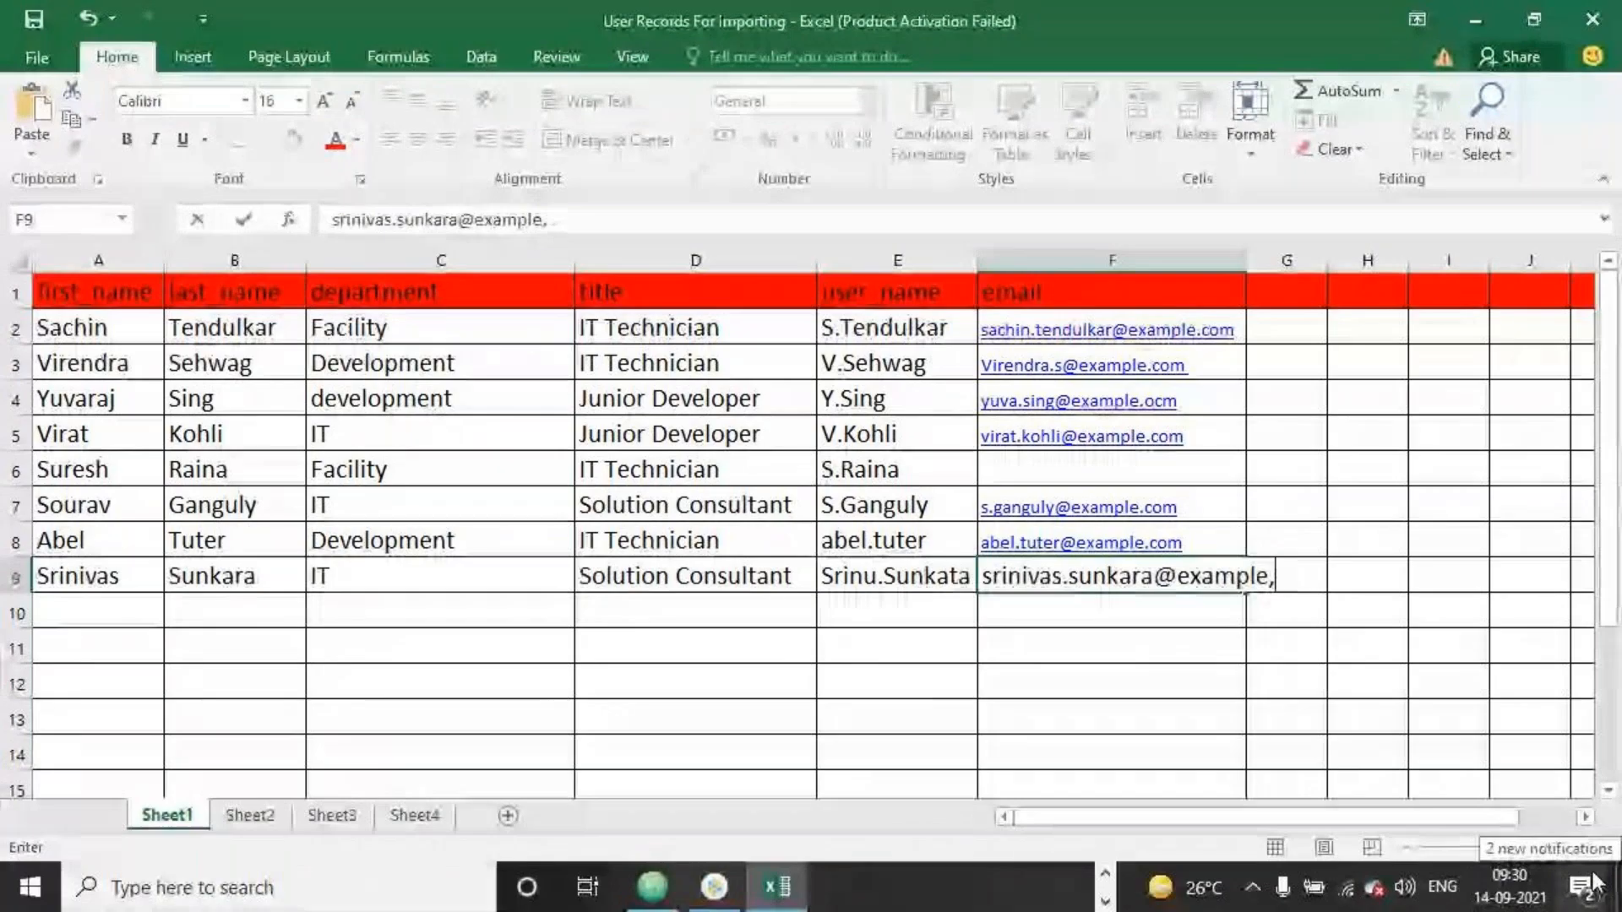
text(.com)
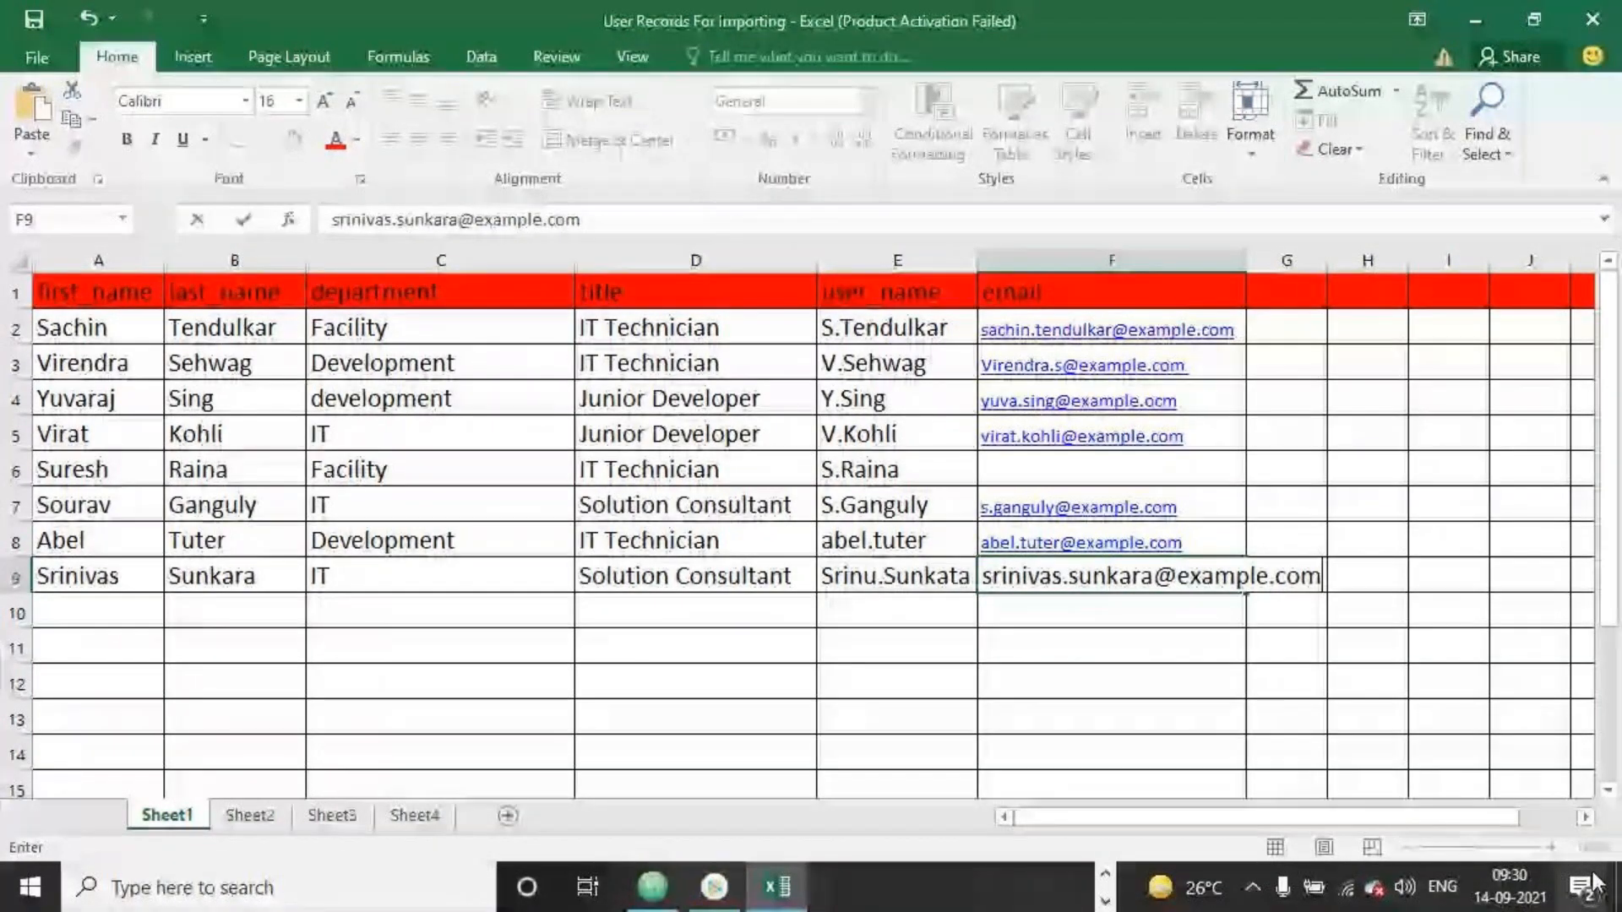
click(1235, 668)
click(33, 18)
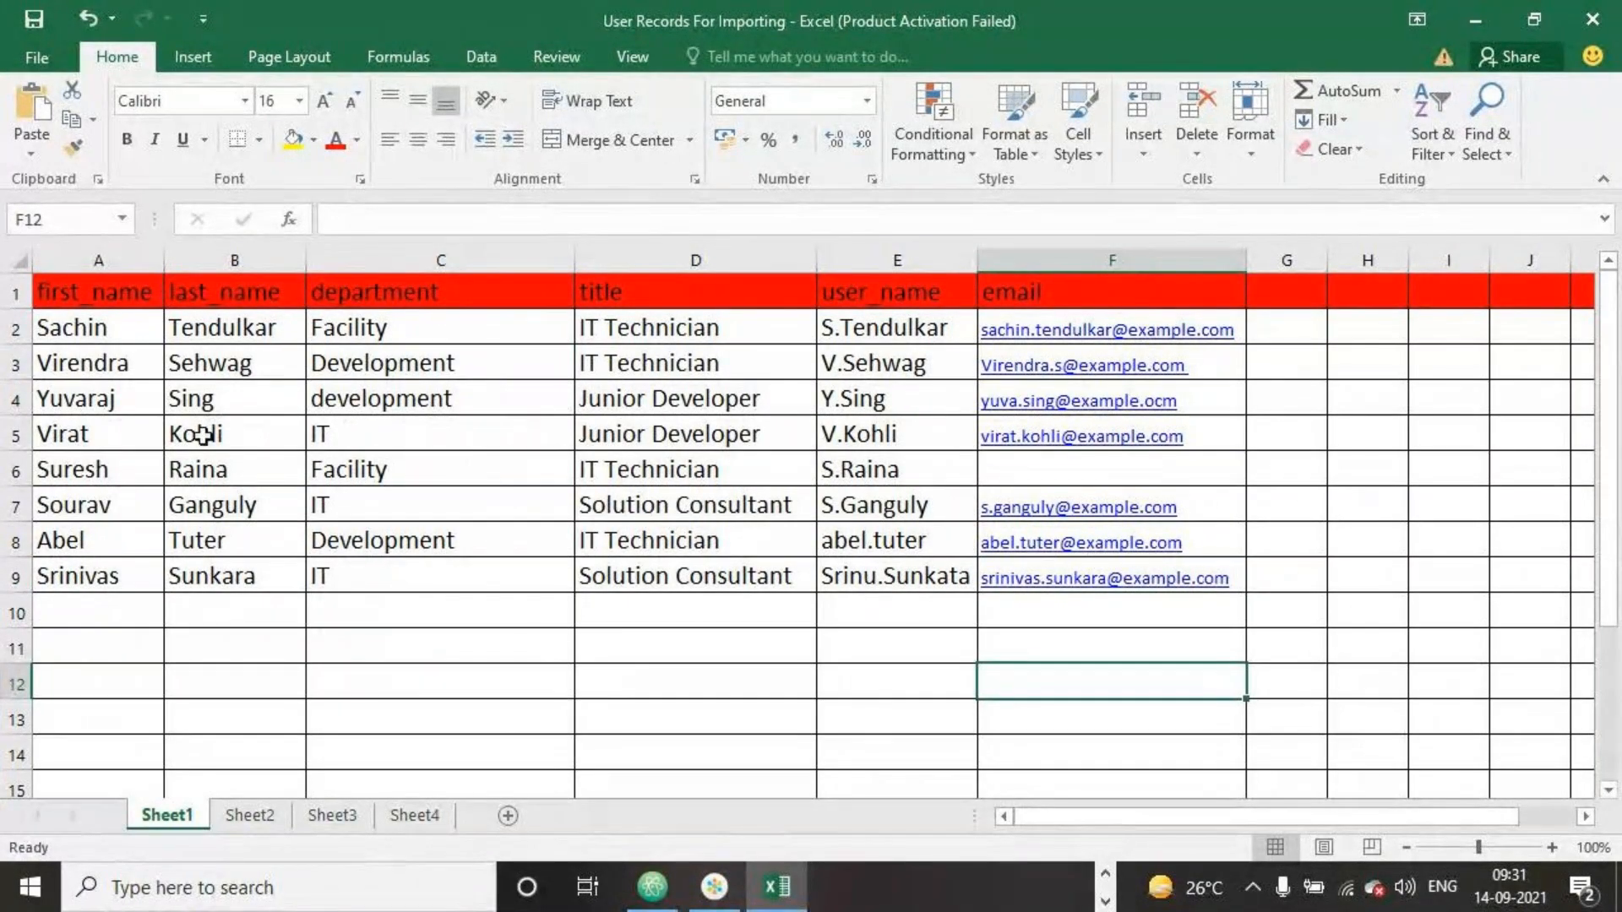
Change Virendra Sehwag's title to Solution Consultant and close the workbook
double_click(774, 369)
drag(774, 369, 451, 368)
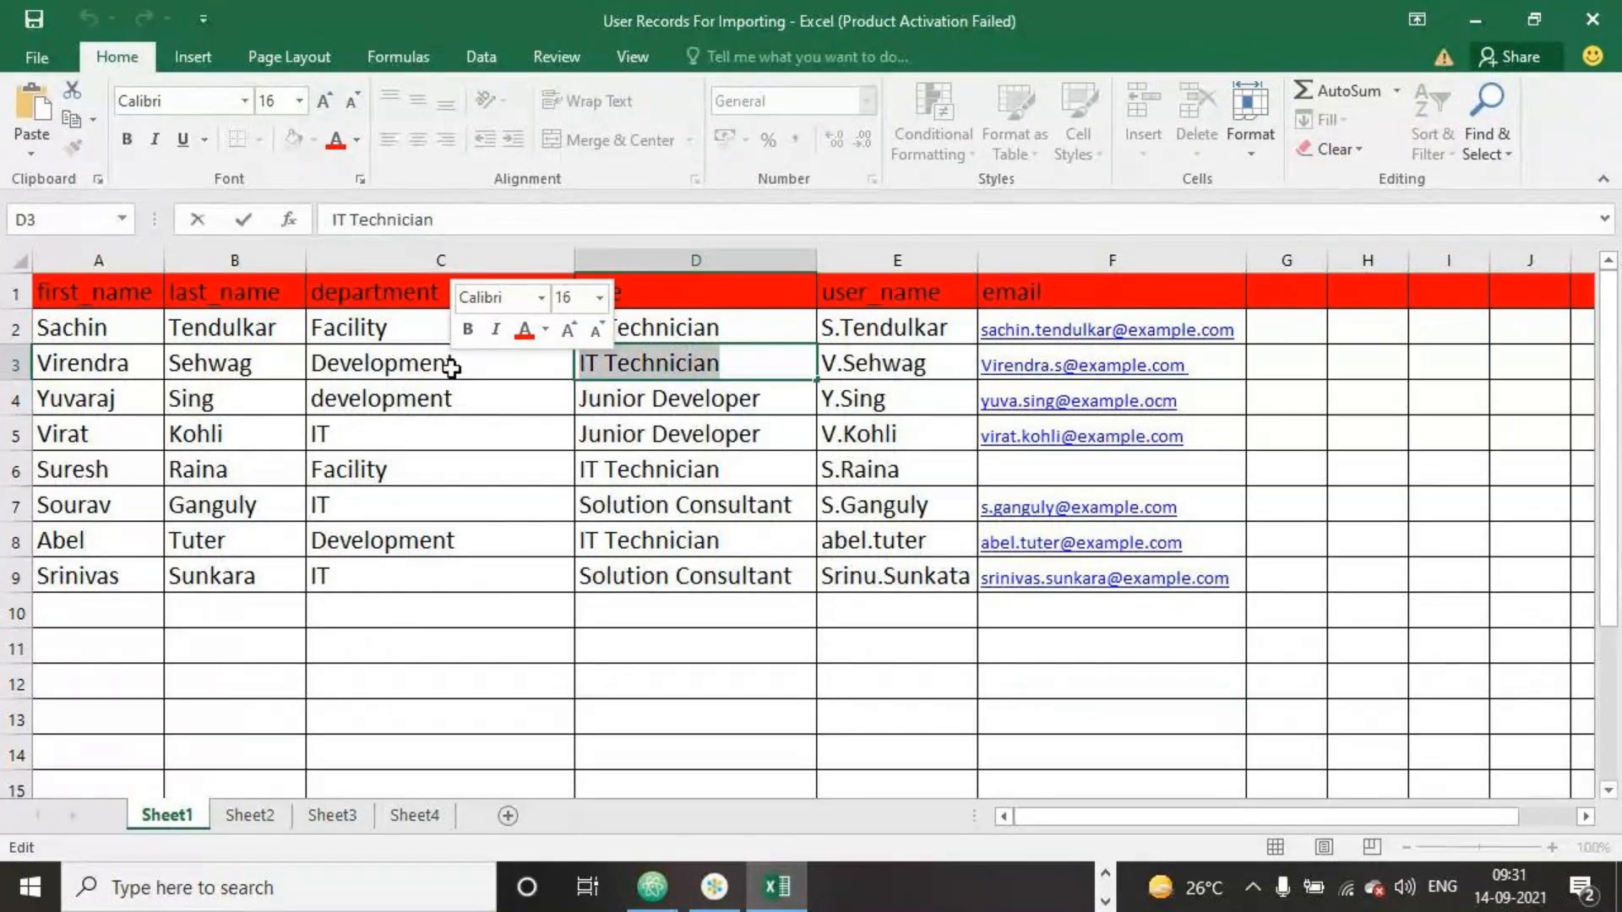
text(solu)
click(625, 649)
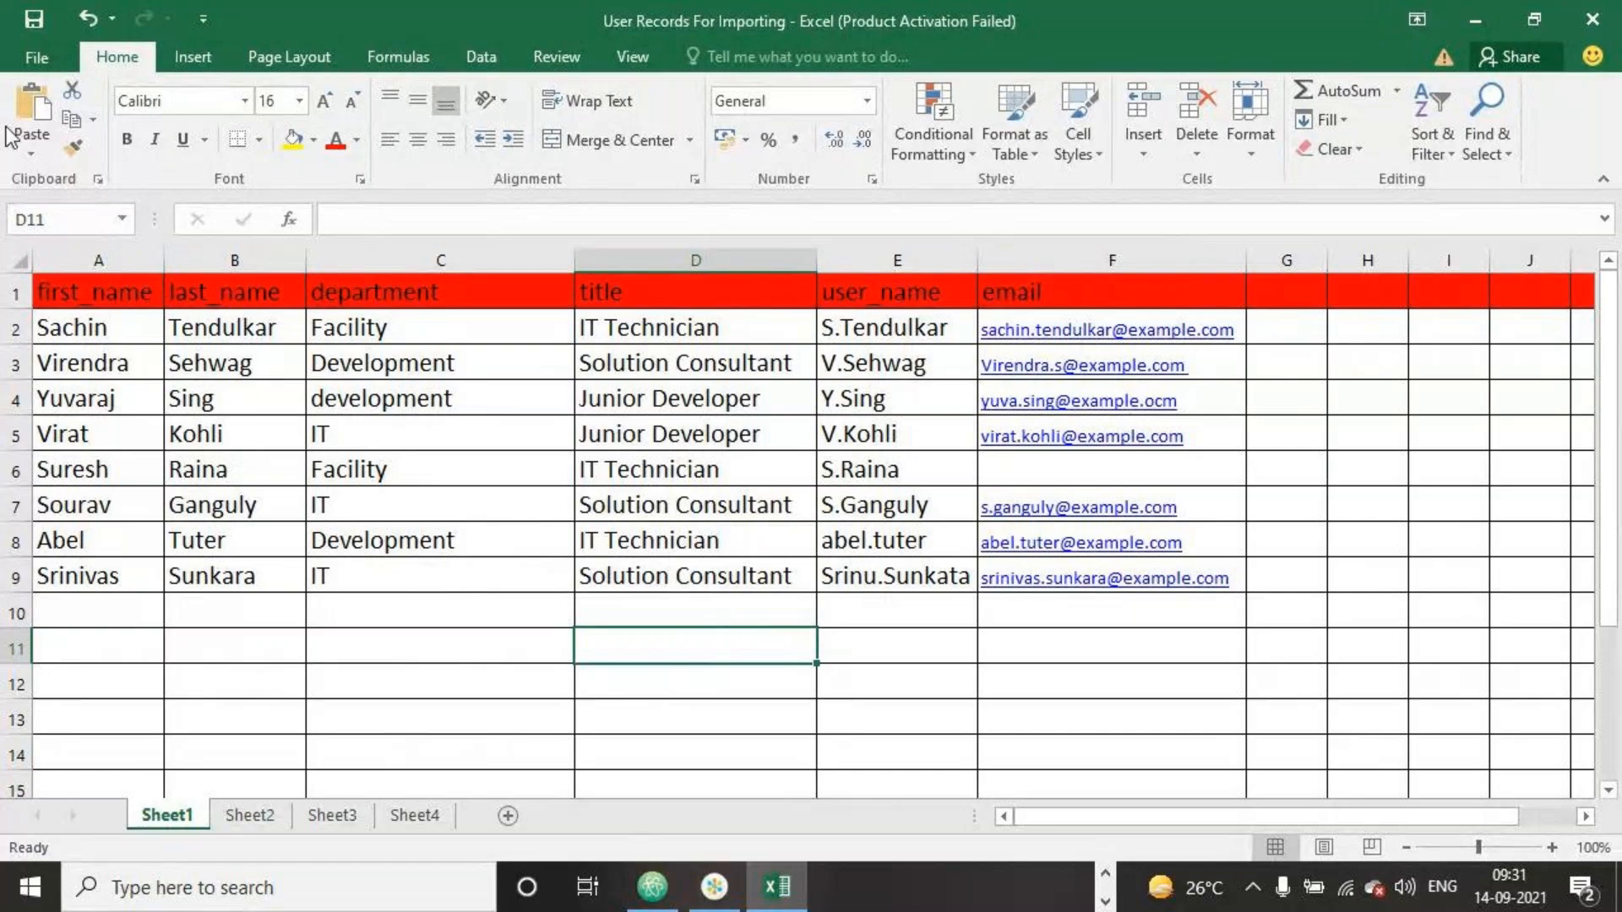
key(alt+F4)
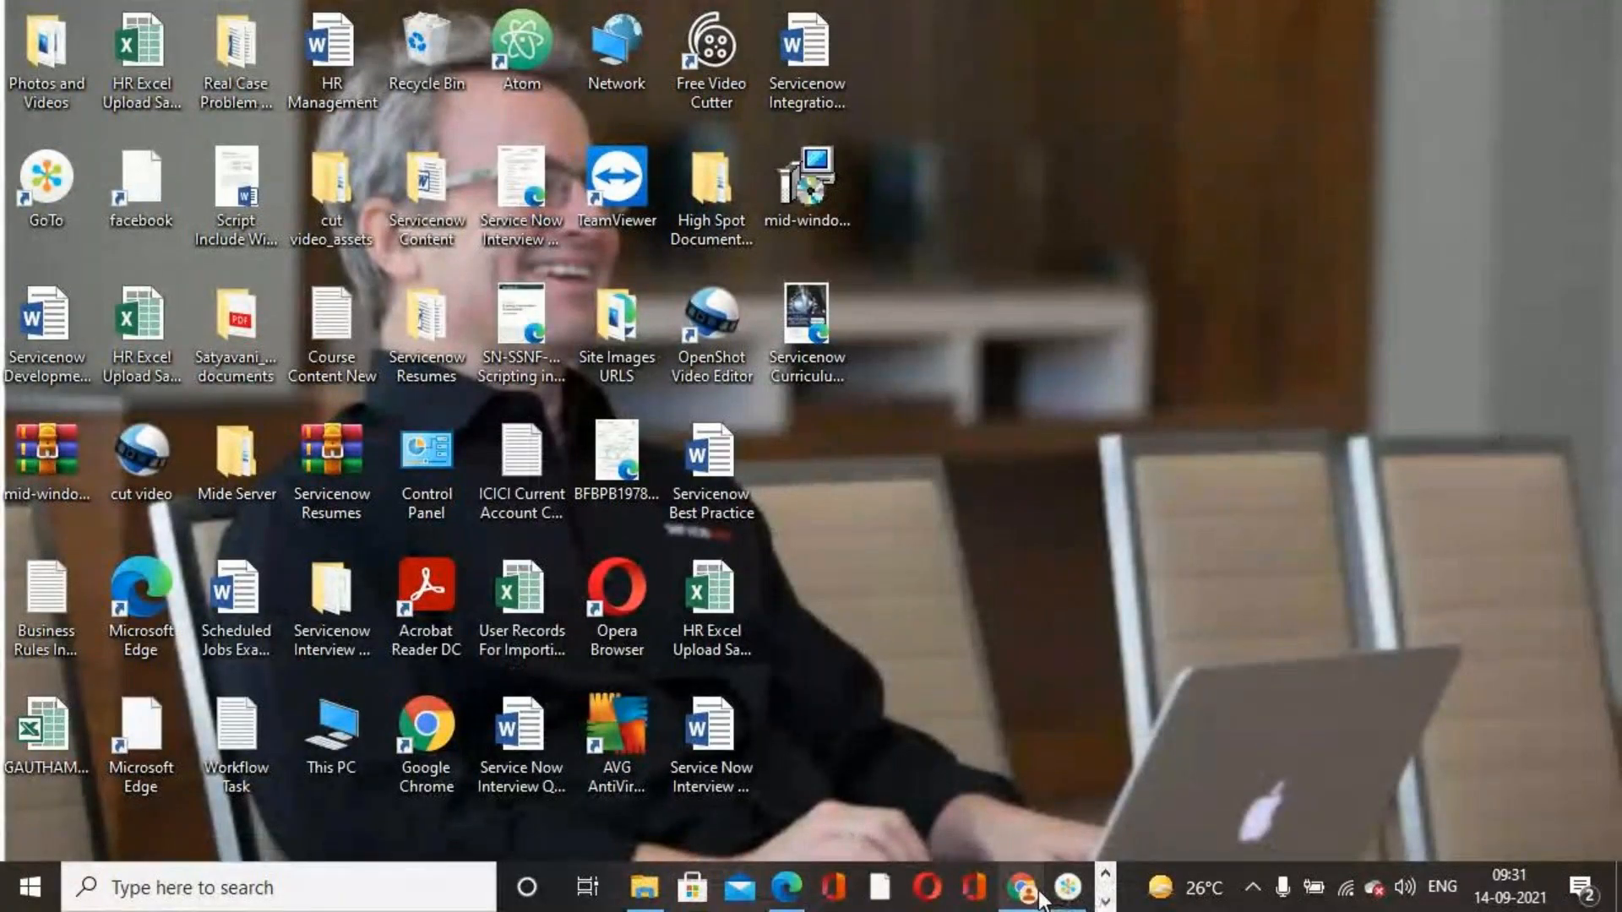
Return to the browser, open Load Data and choose the existing import set table Sep Import Sets 2021
click(1037, 892)
click(103, 358)
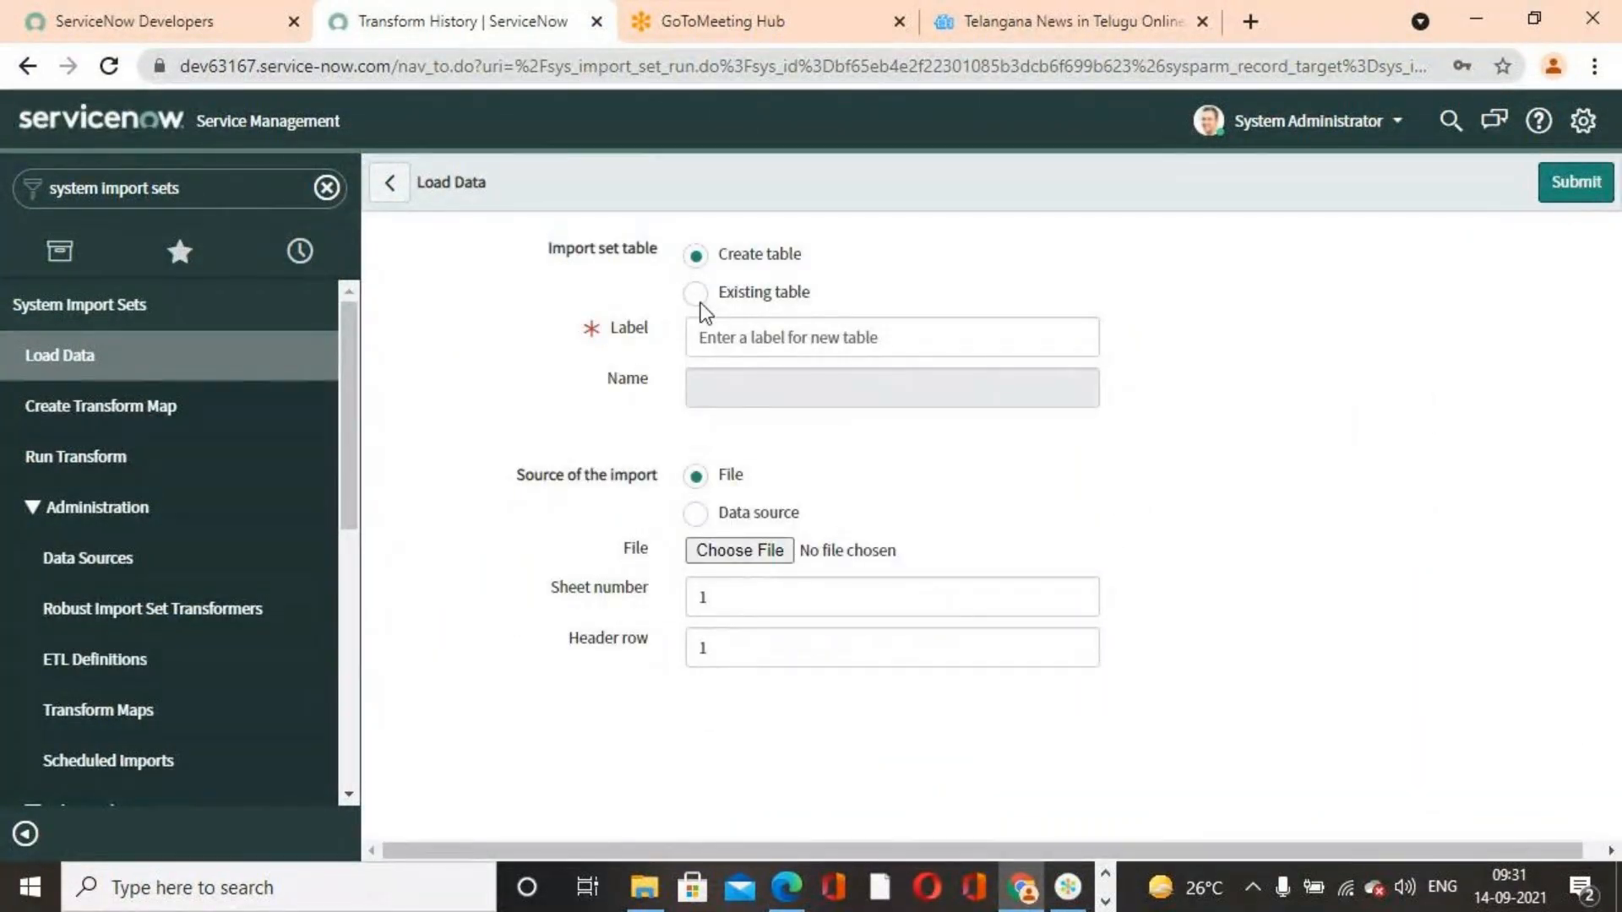
click(695, 294)
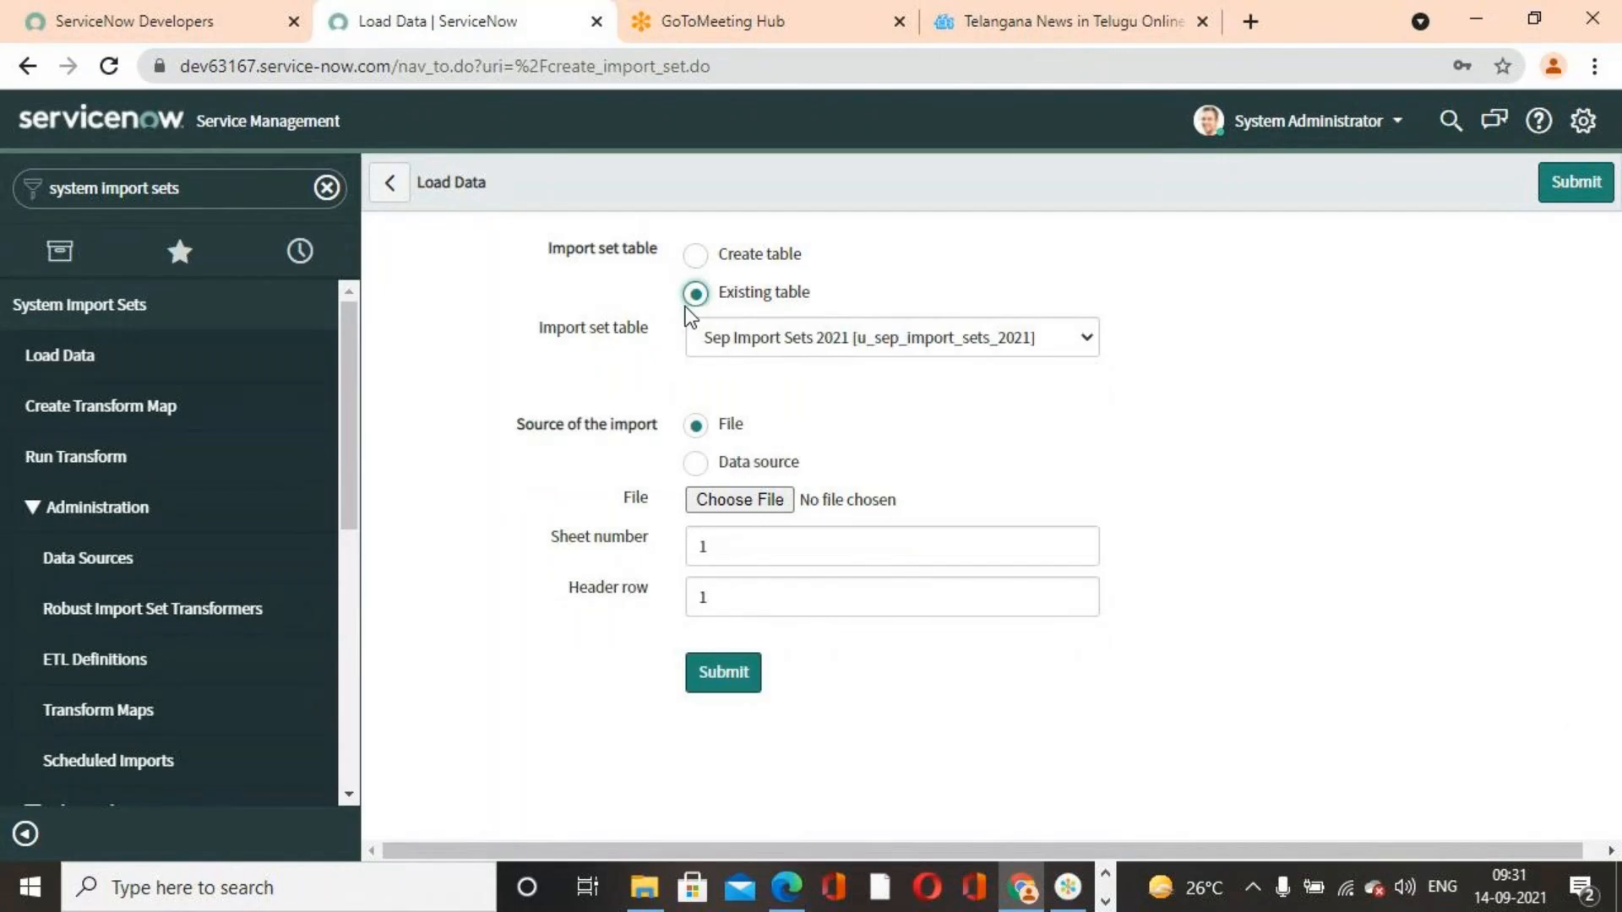
click(1087, 338)
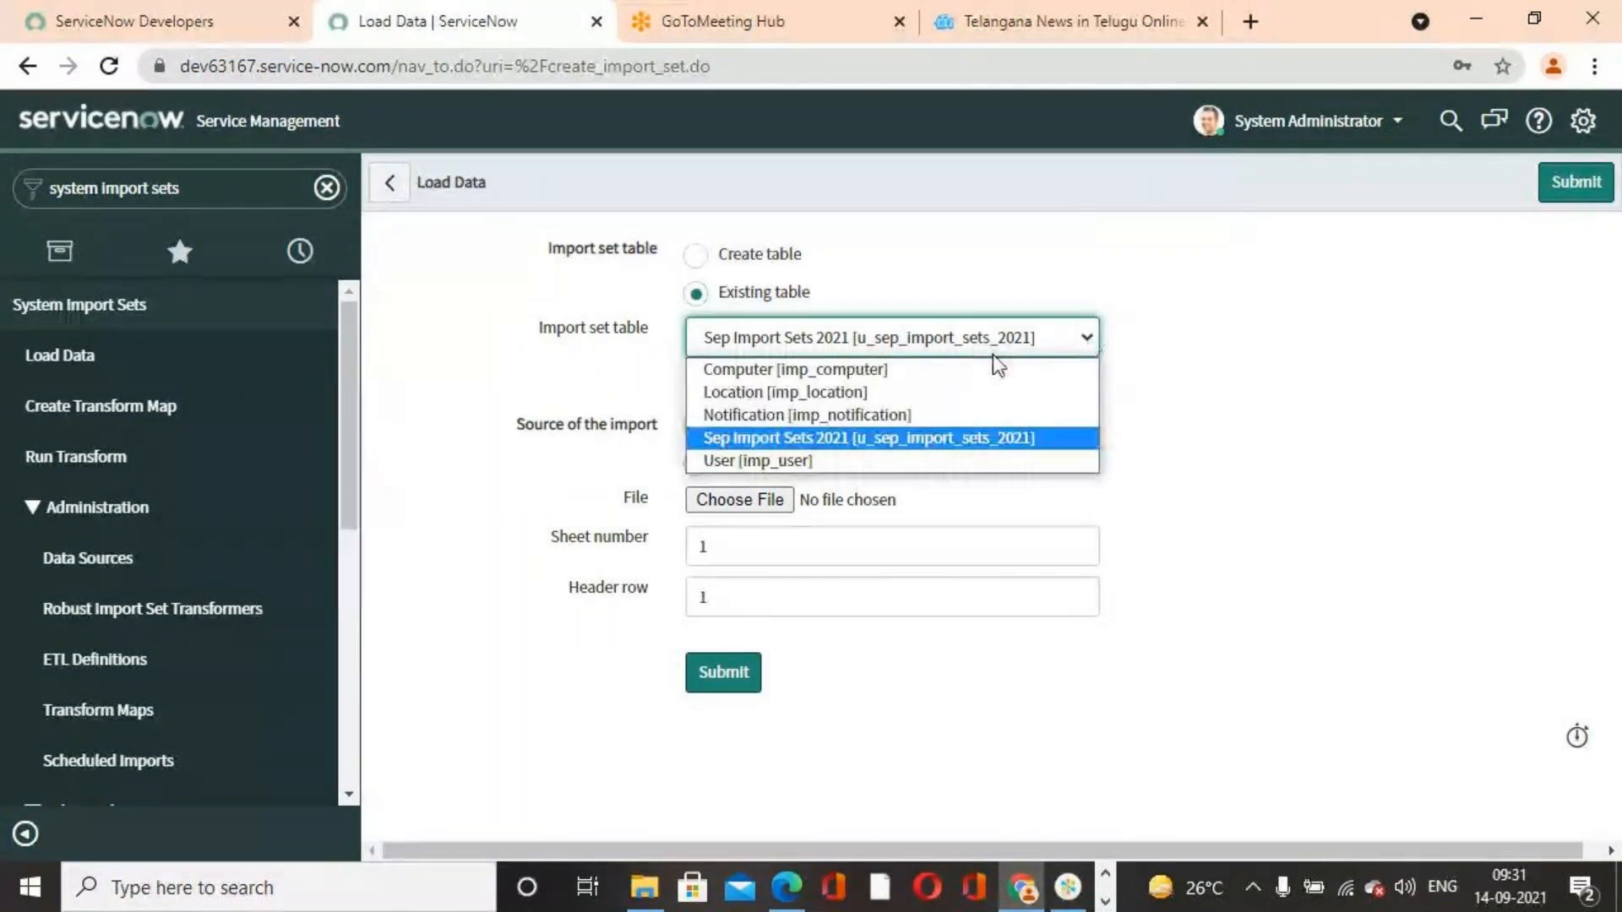
click(877, 438)
Attach the User Records For Importing spreadsheet as the source file and submit the data load
click(750, 510)
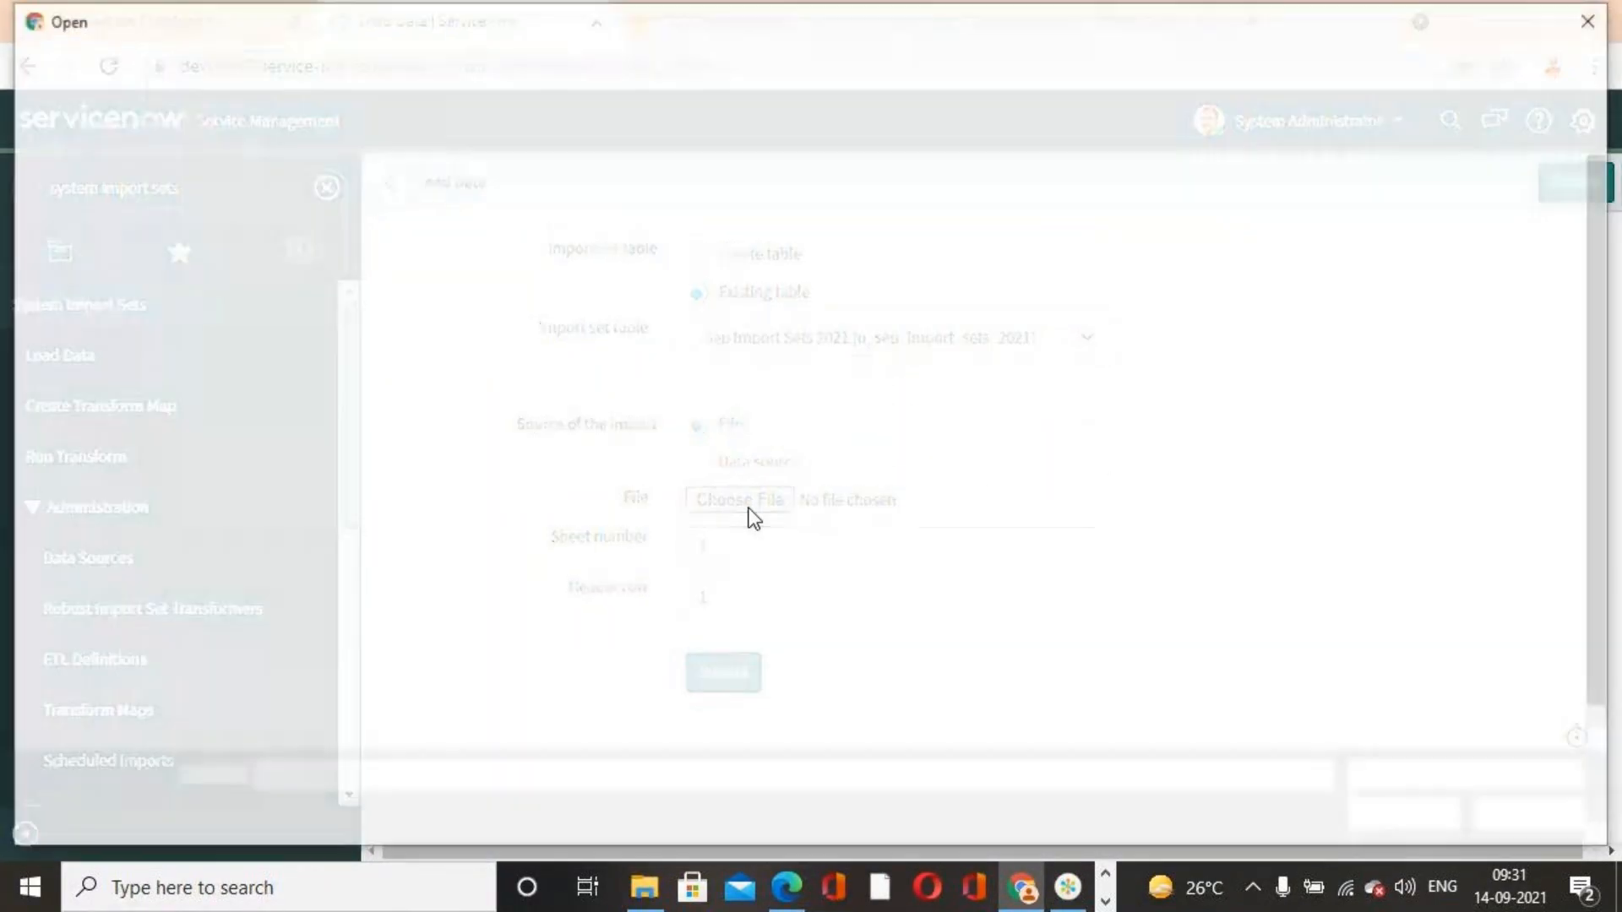
scroll(368, 743, down, 1)
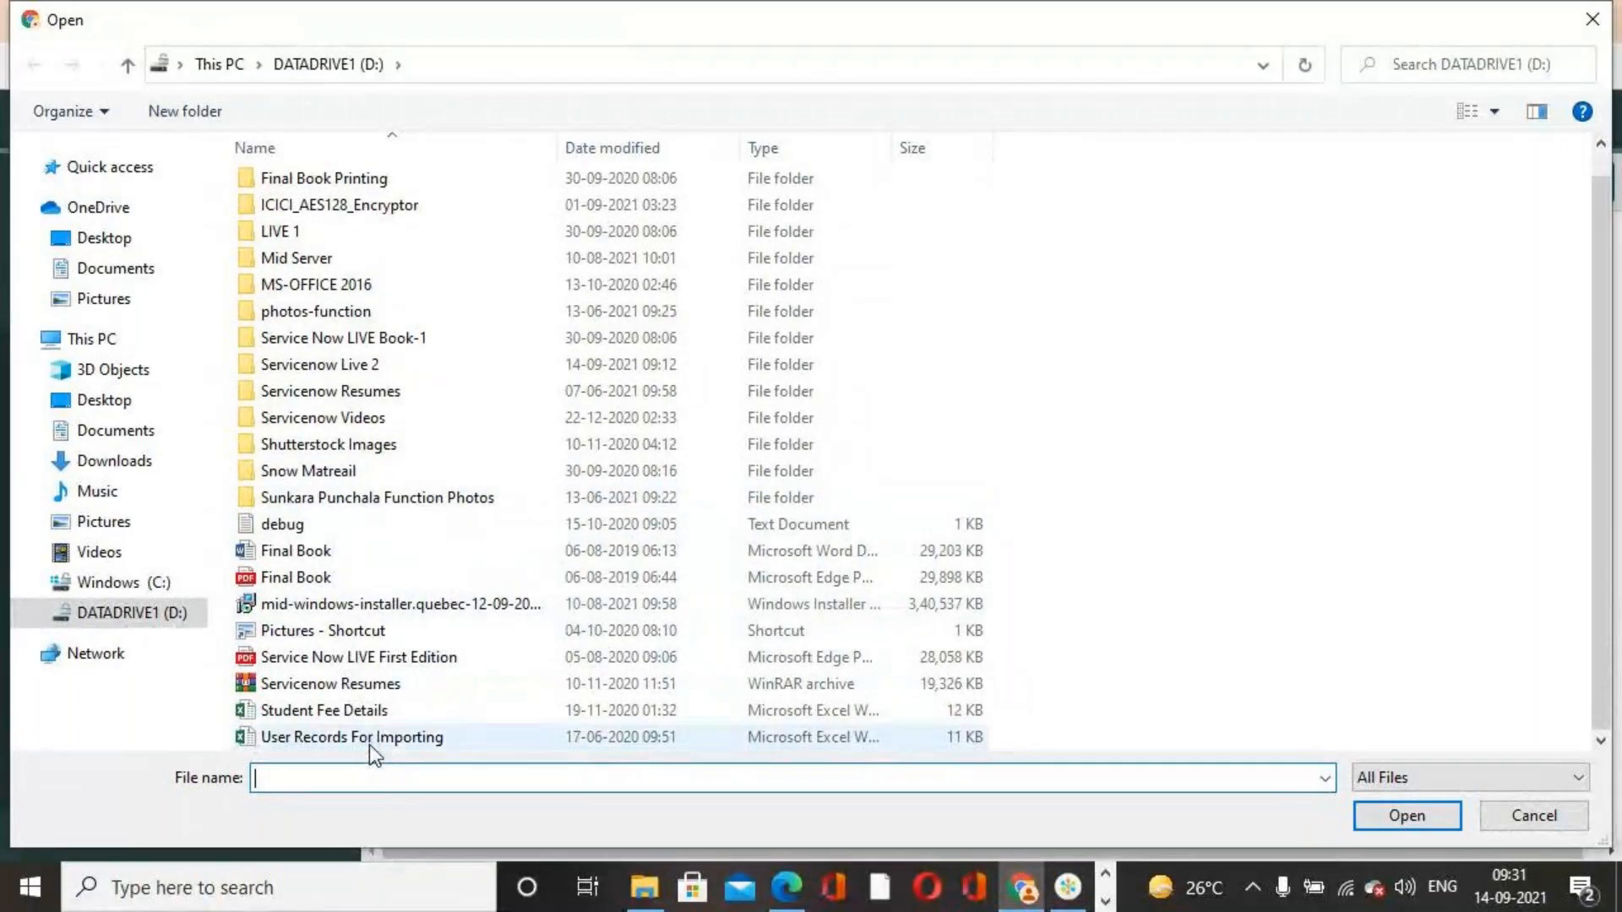
click(368, 737)
click(1419, 816)
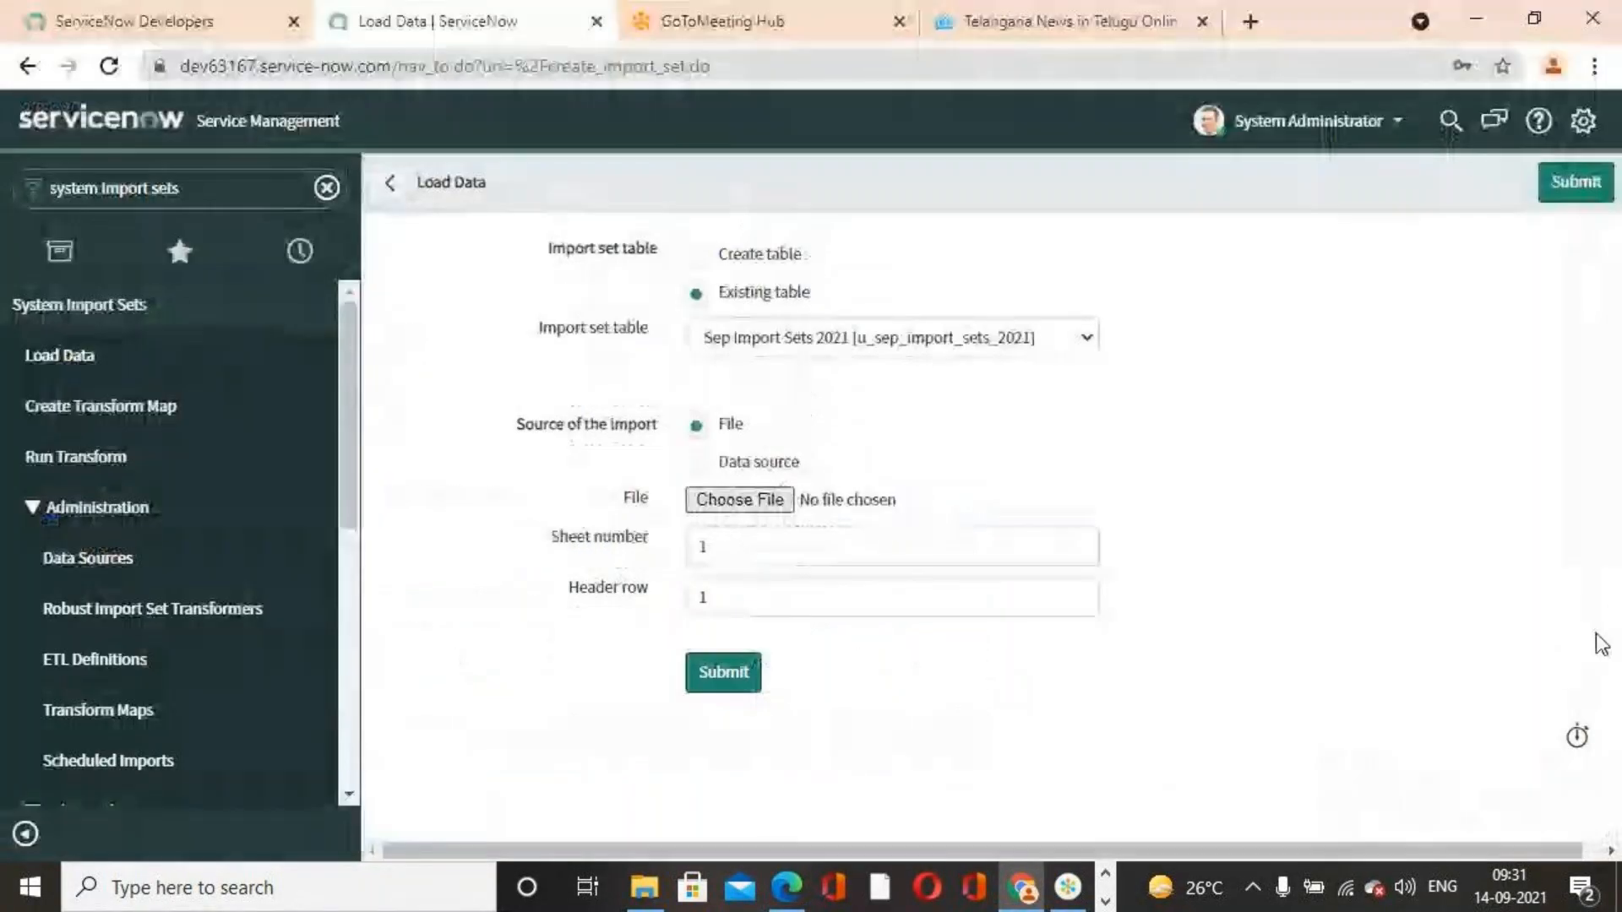
click(735, 671)
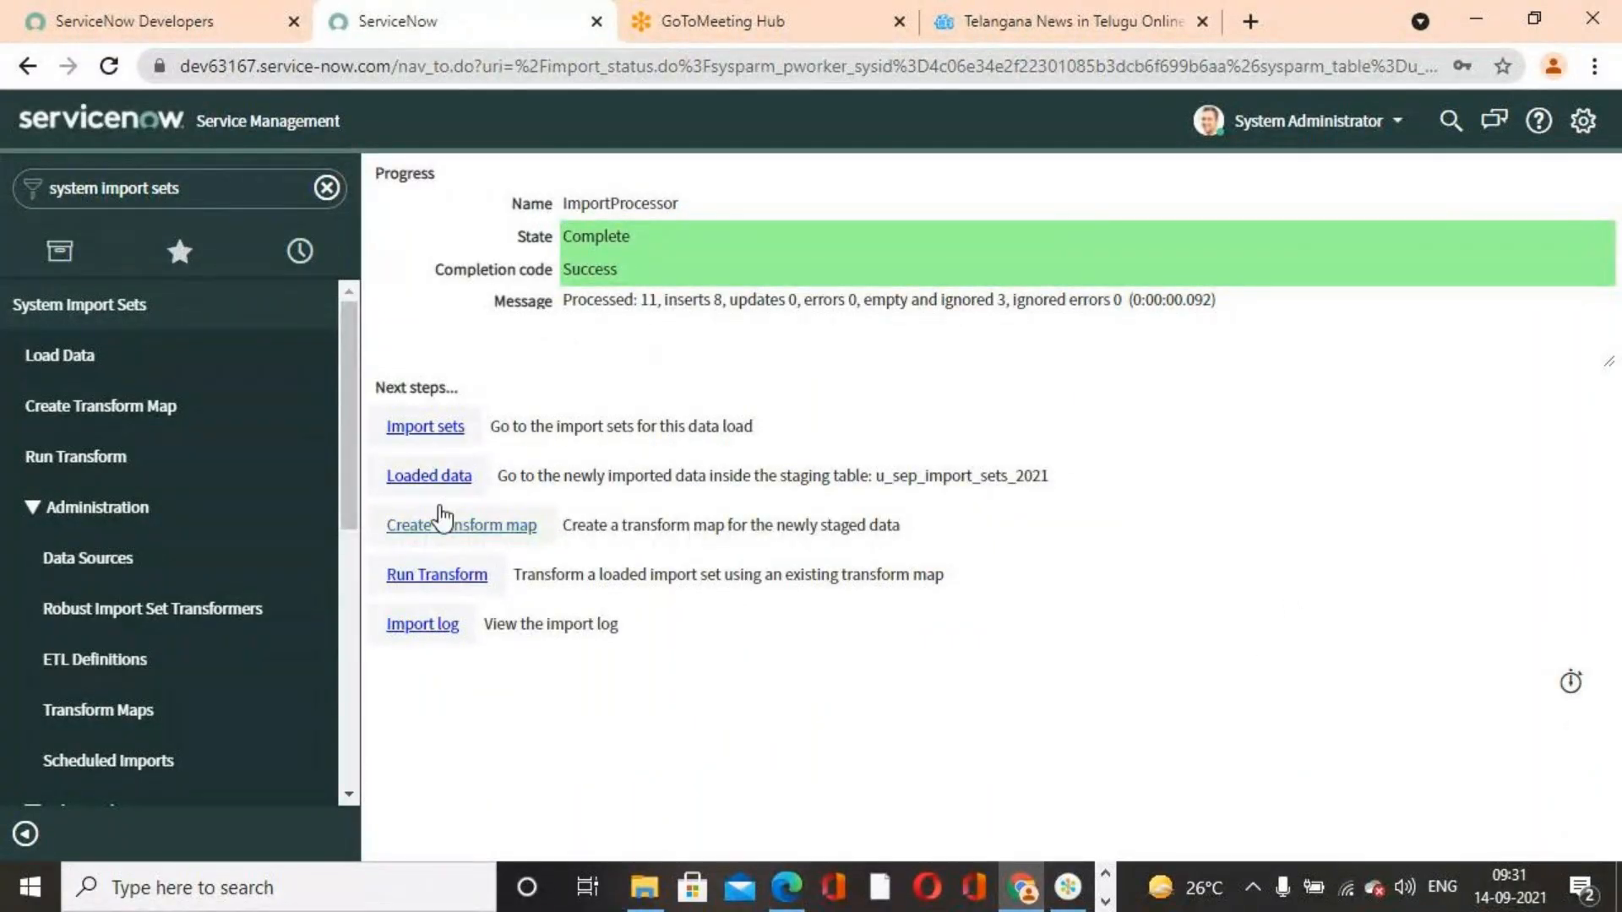
Open the Sep Transform Map 2021 record from the Transform Maps list
scroll(82, 638, down, 3)
scroll(245, 633, down, 2)
scroll(254, 625, up, 3)
click(131, 589)
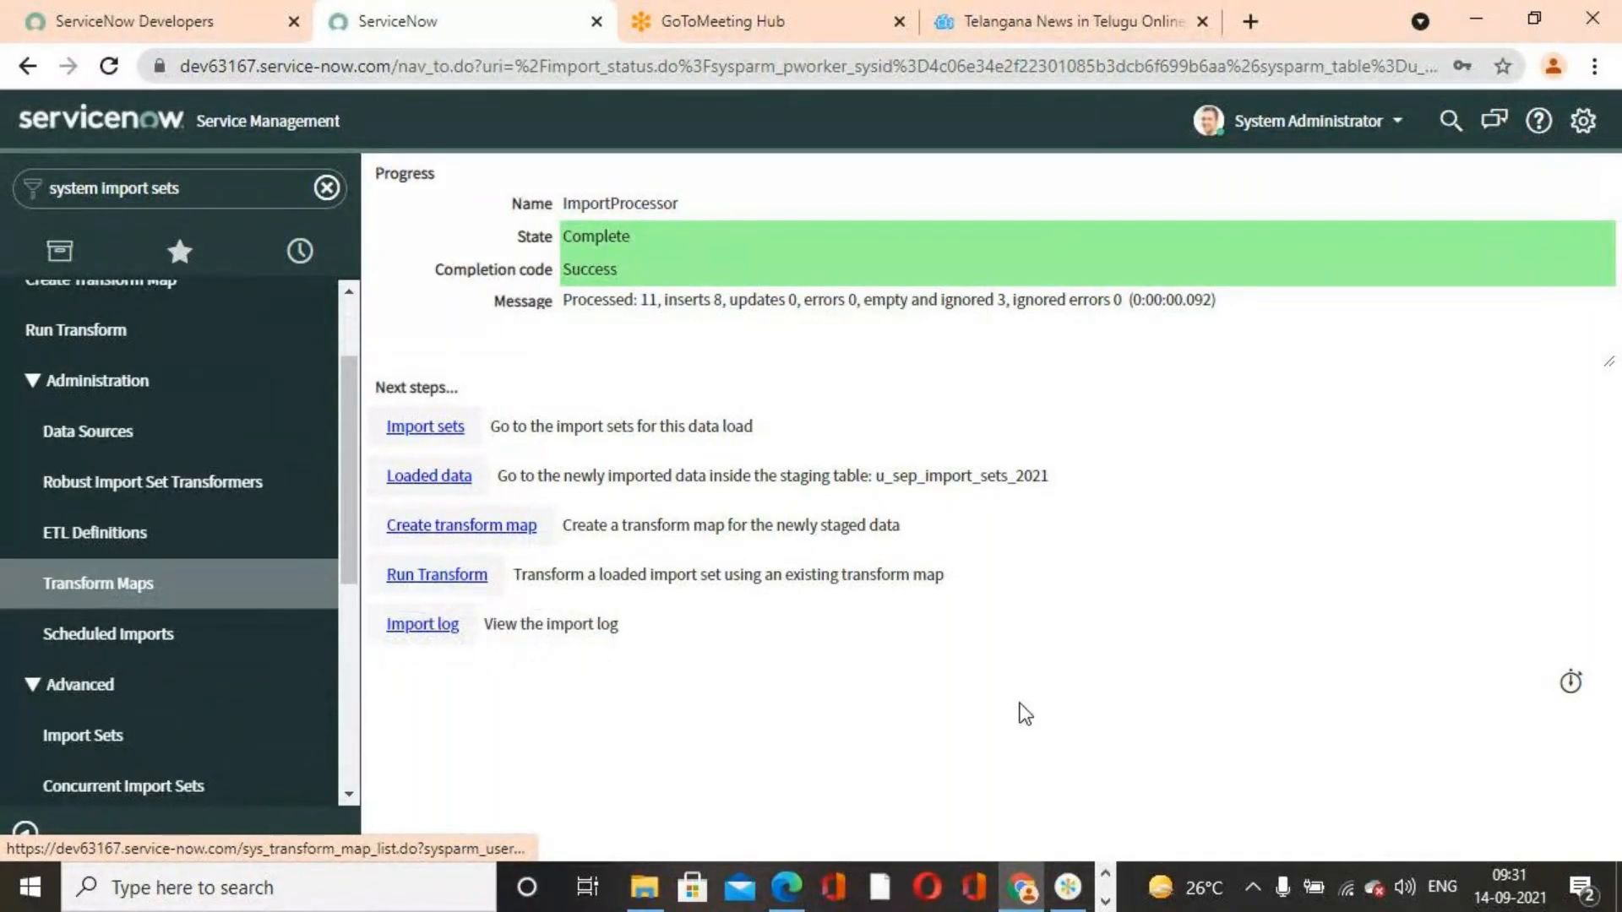
scroll(716, 647, down, 5)
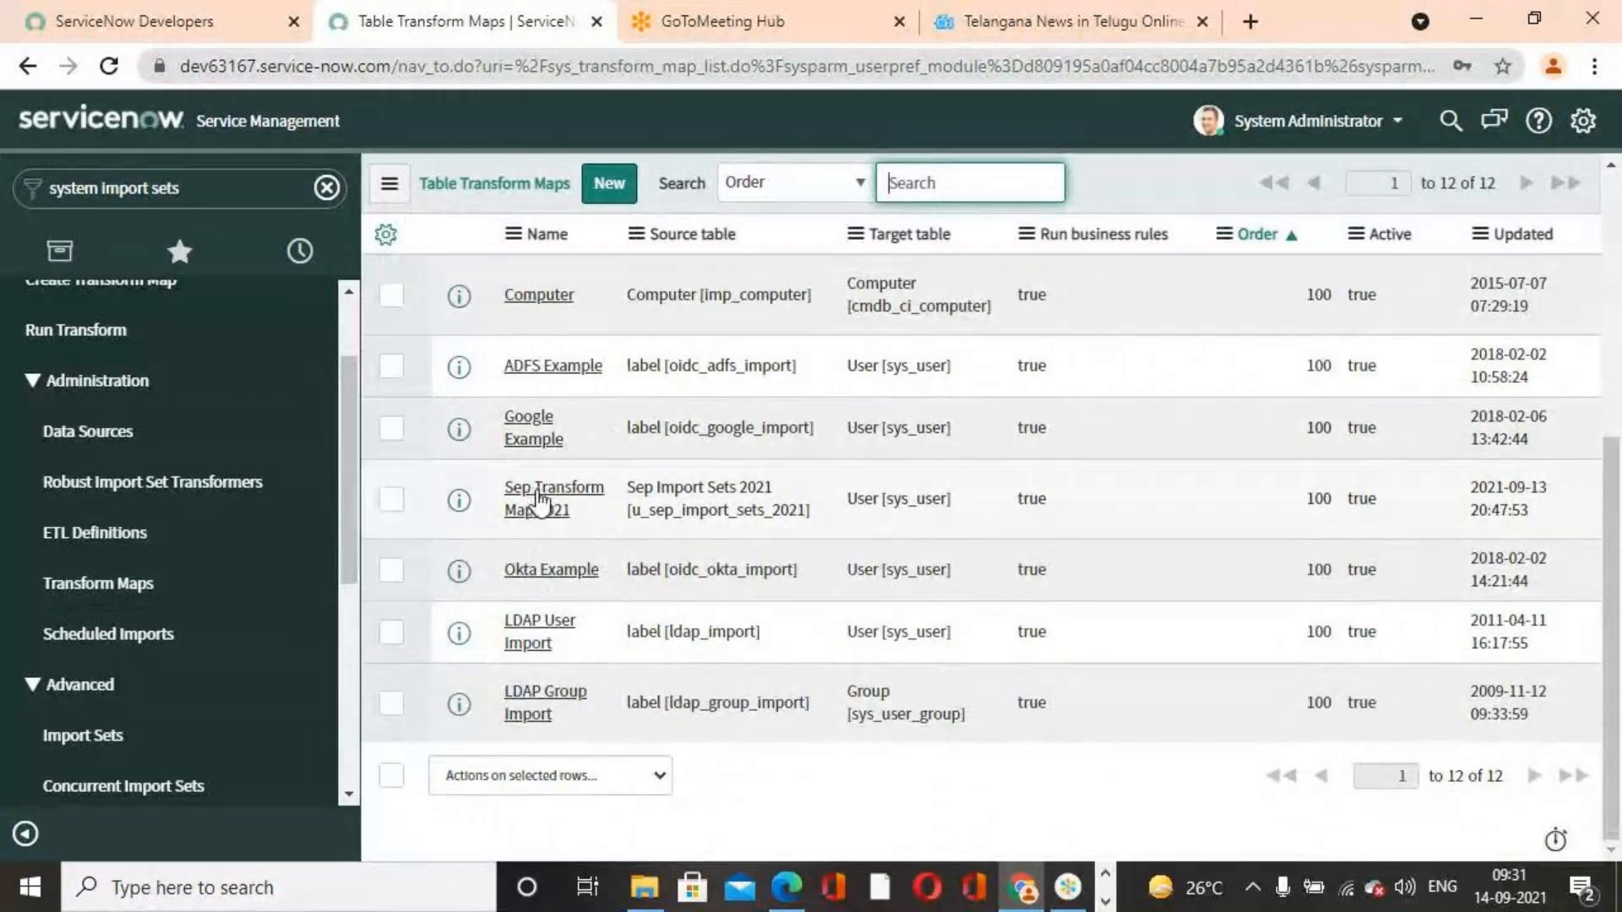
click(539, 500)
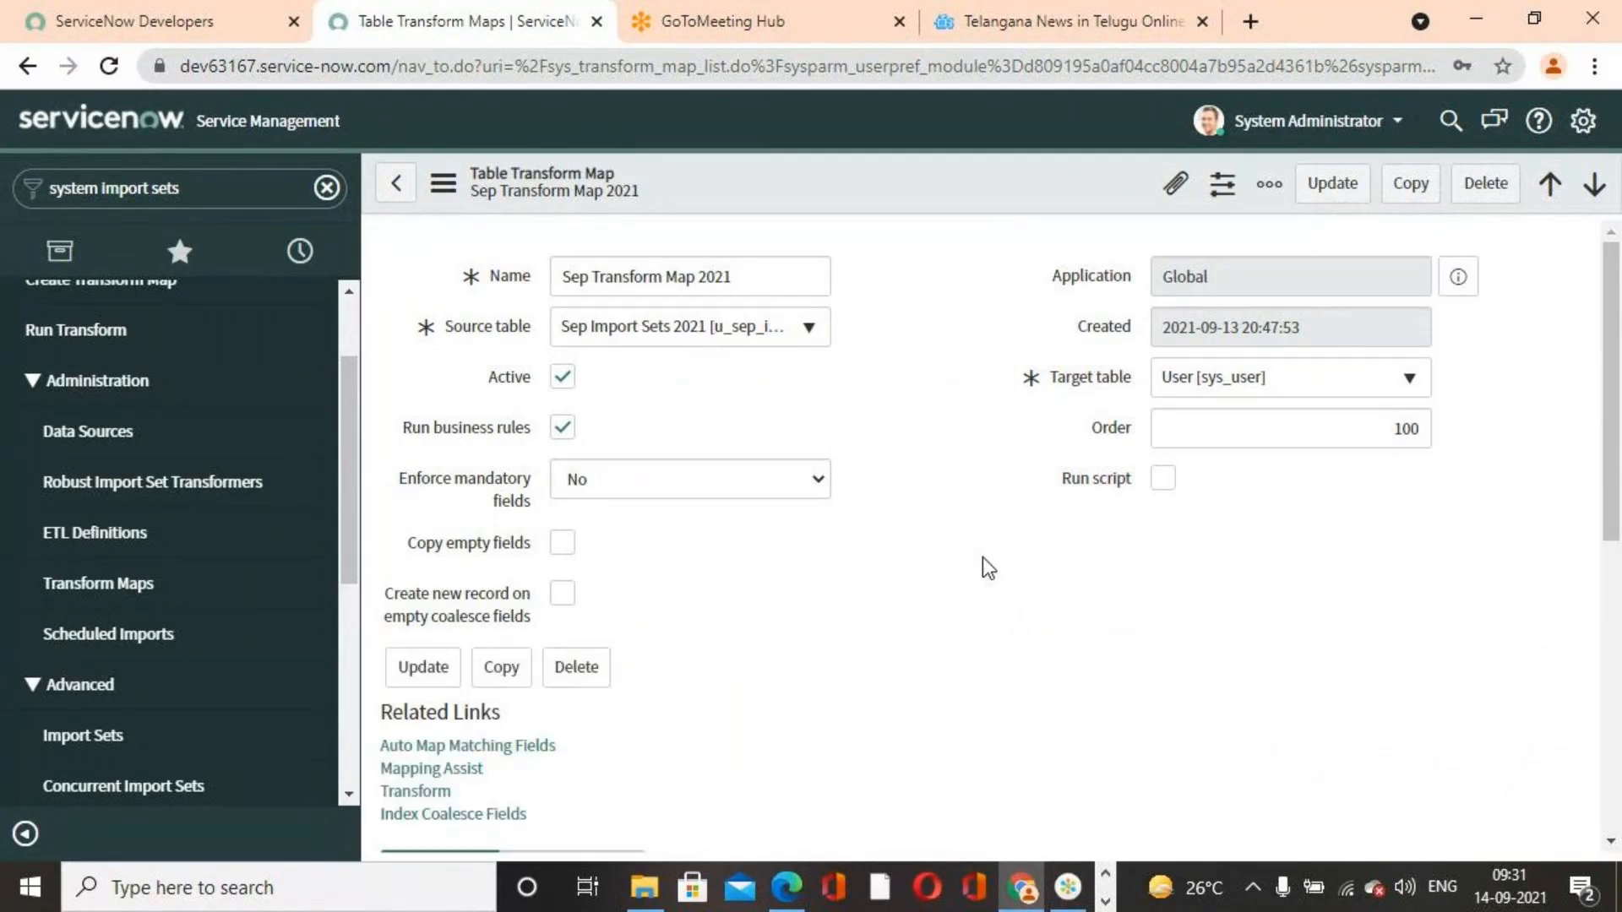
Review the transform map's field maps and coalesce settings, then open Mapping Assist
scroll(988, 568, down, 4)
scroll(988, 567, down, 3)
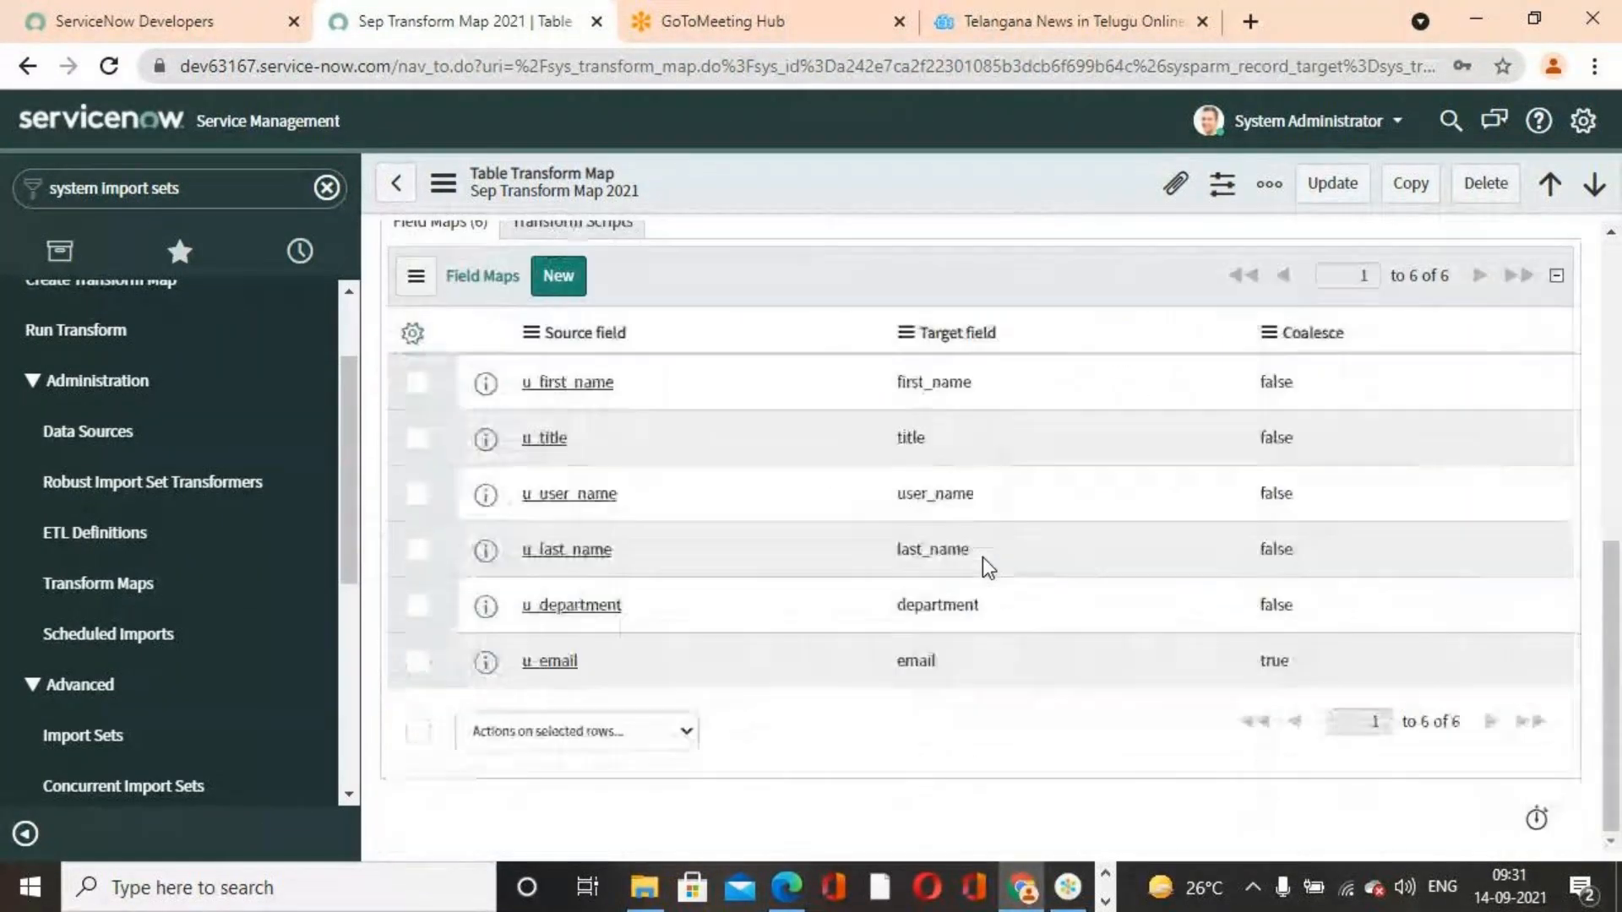
scroll(988, 568, up, 4)
scroll(988, 568, down, 4)
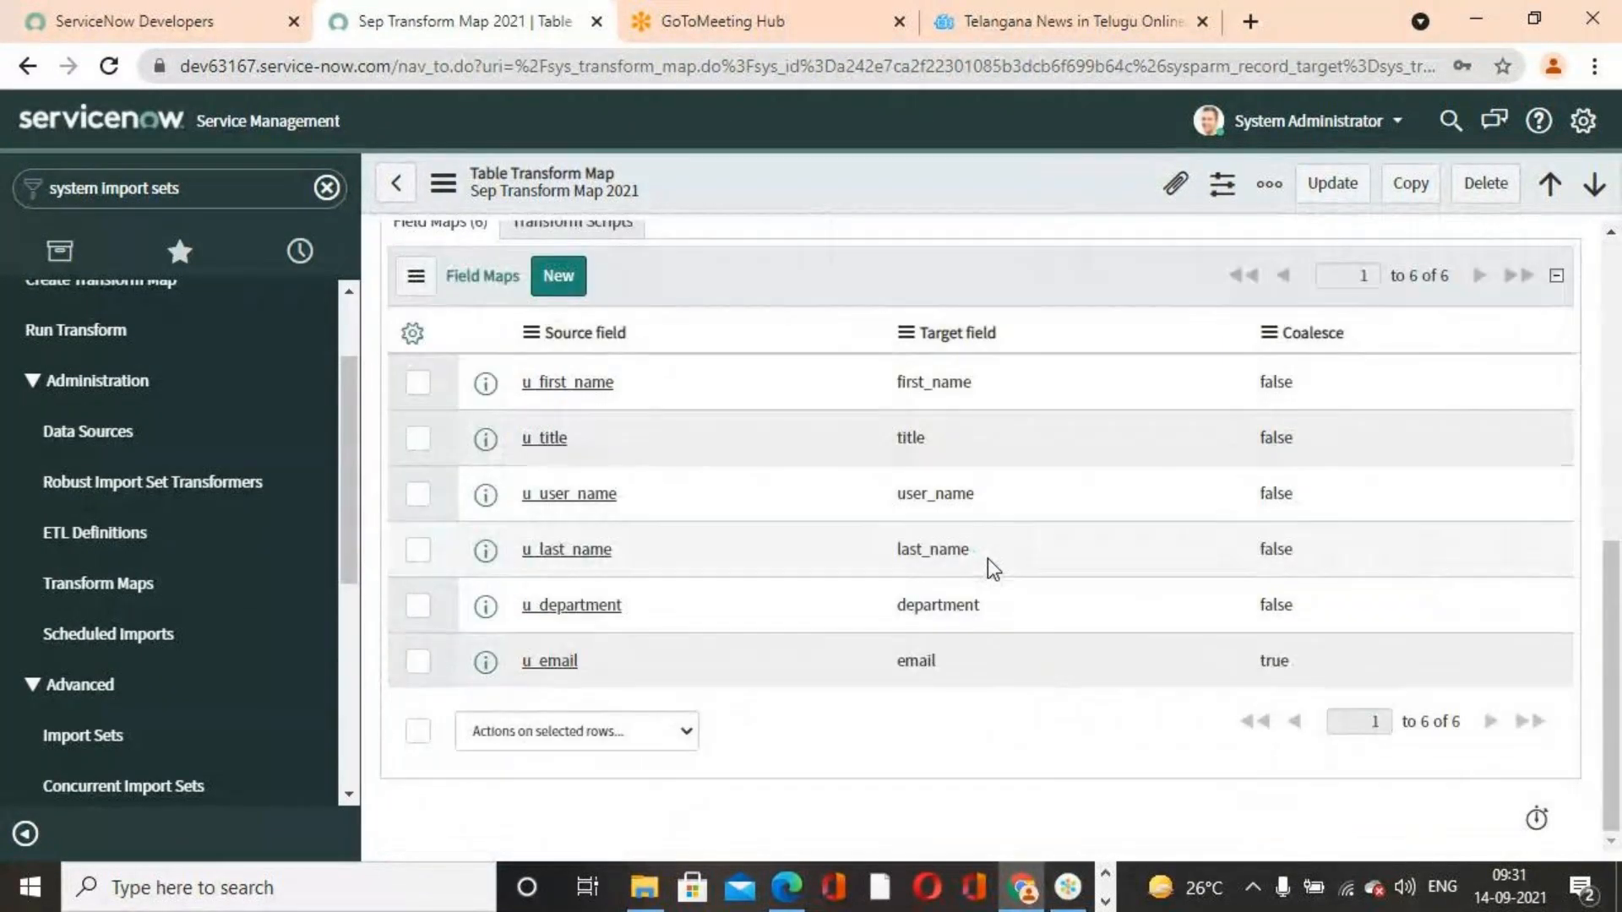
scroll(800, 713, up, 6)
scroll(789, 713, down, 4)
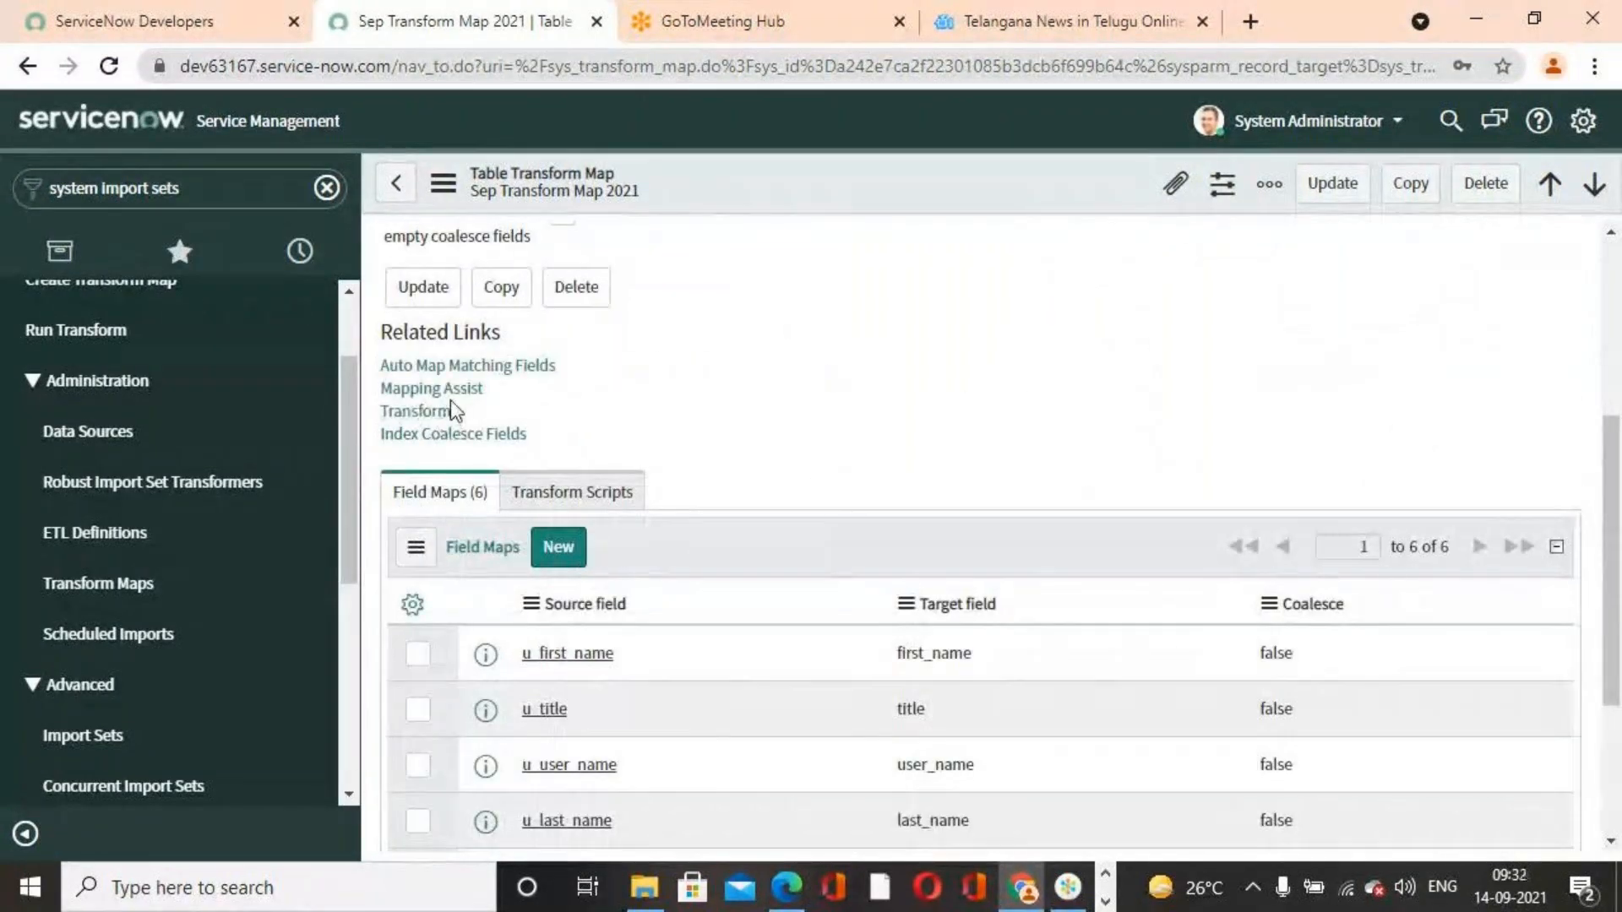
click(452, 370)
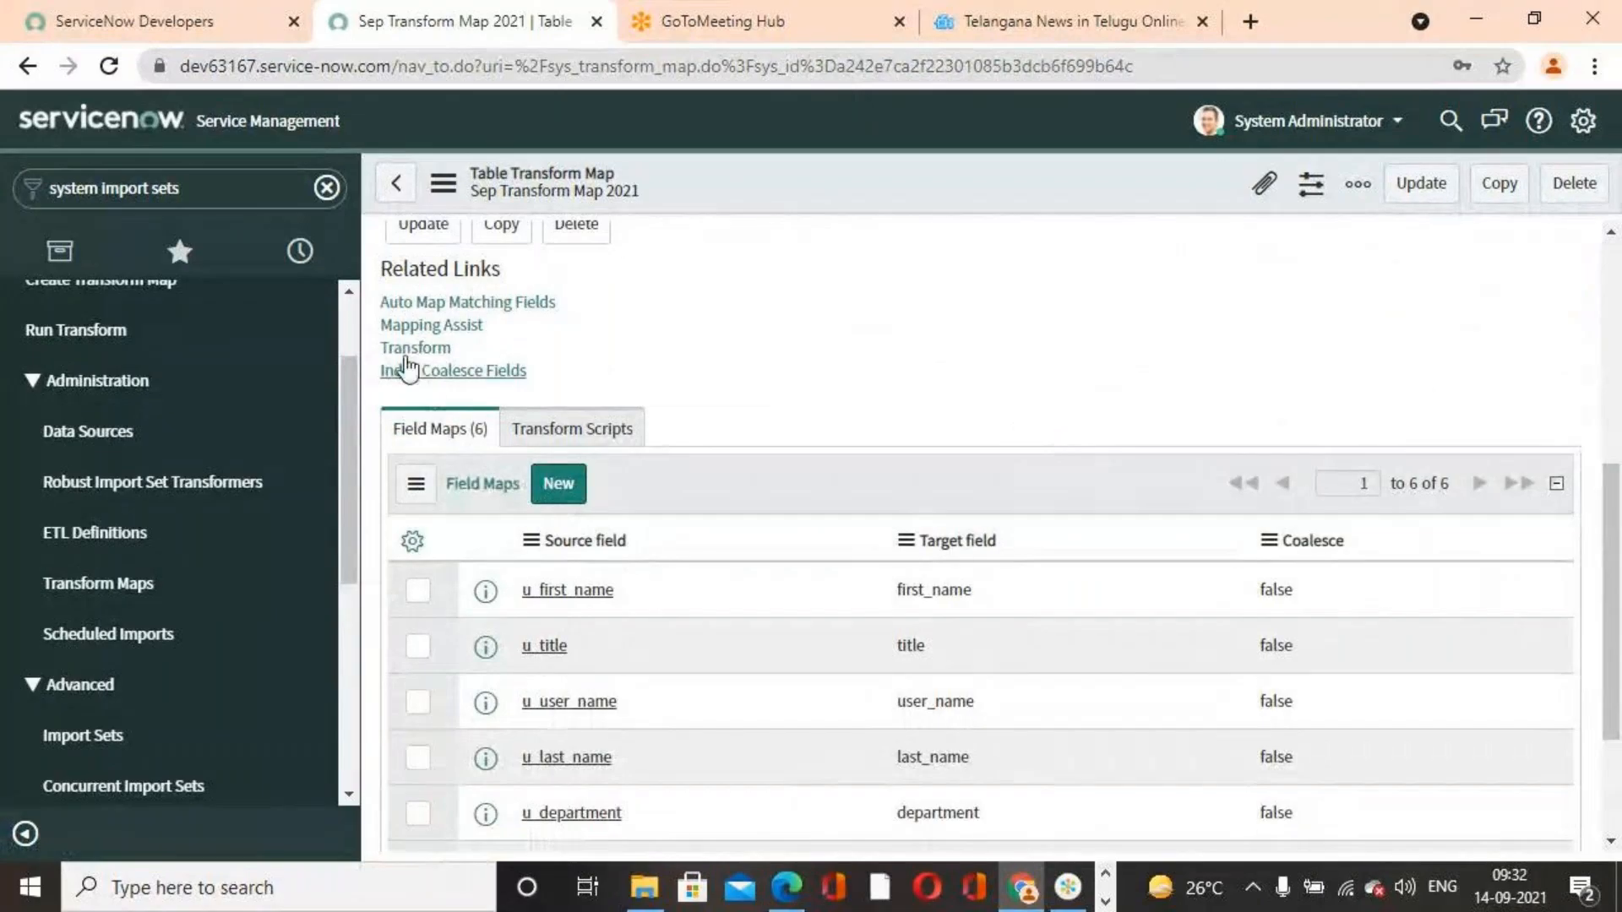
click(431, 325)
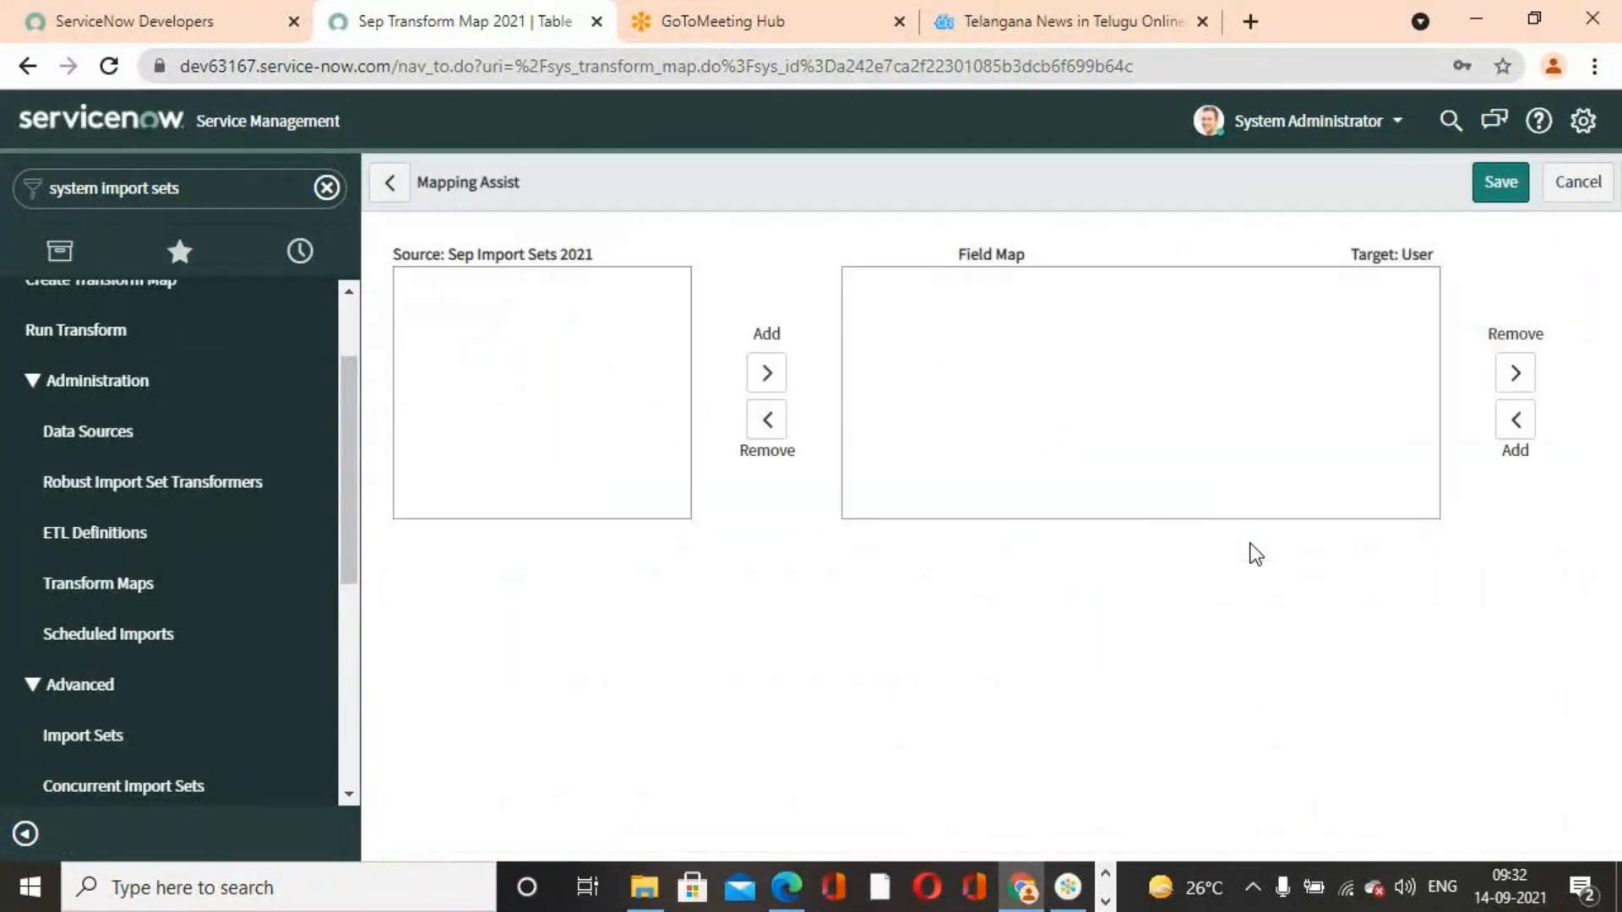
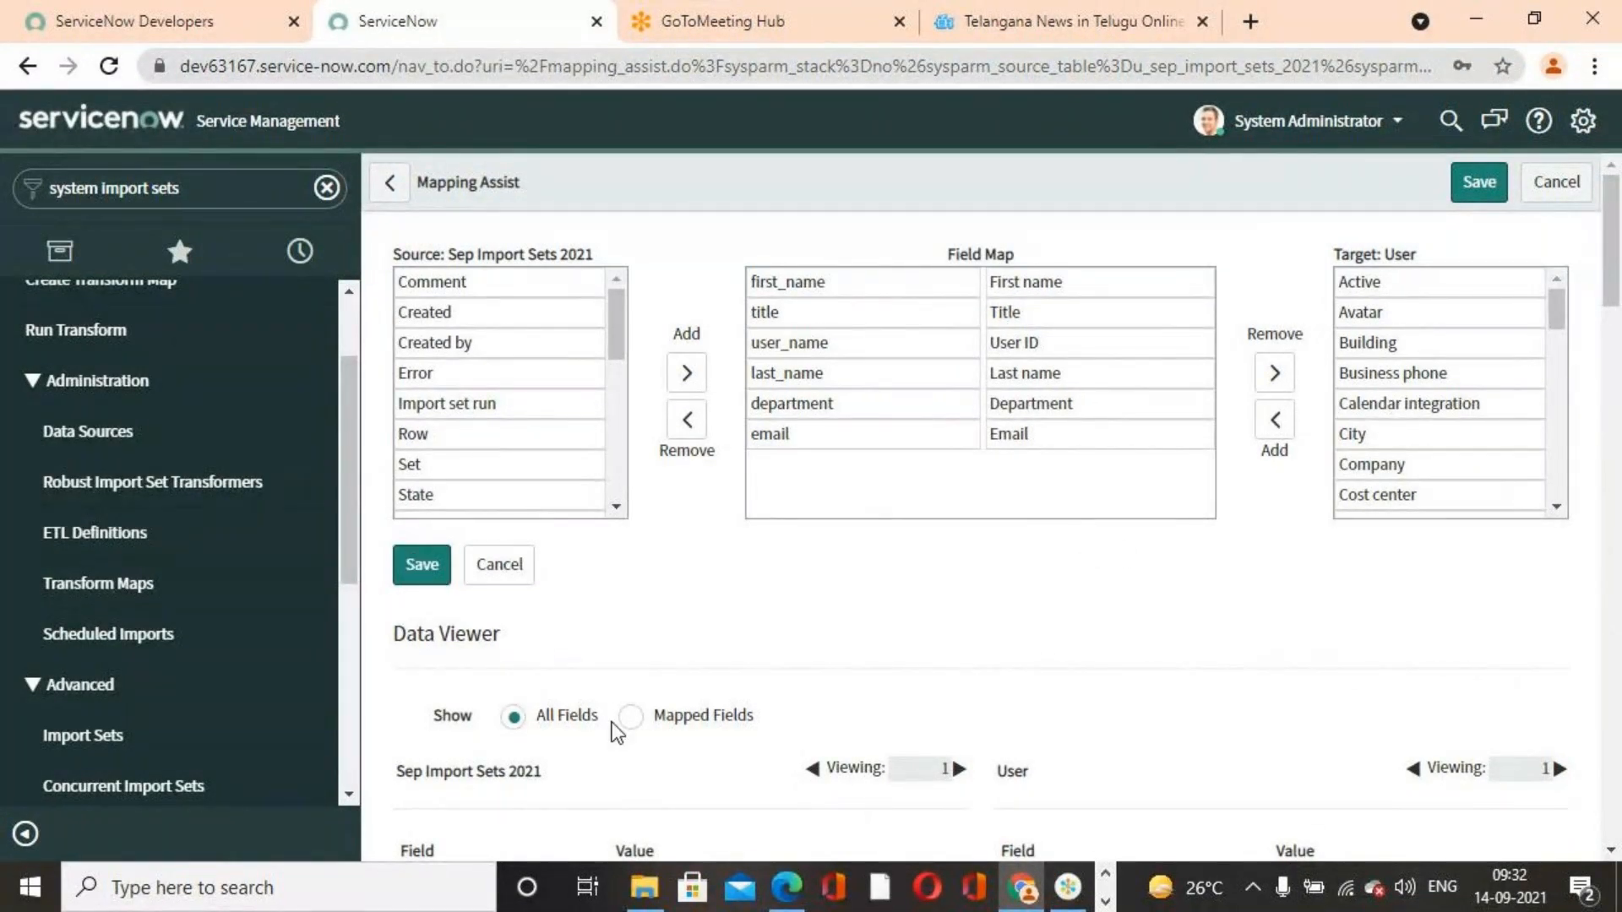
Save the field mappings in Mapping Assist
scroll(920, 709, down, 3)
scroll(720, 659, up, 3)
click(427, 568)
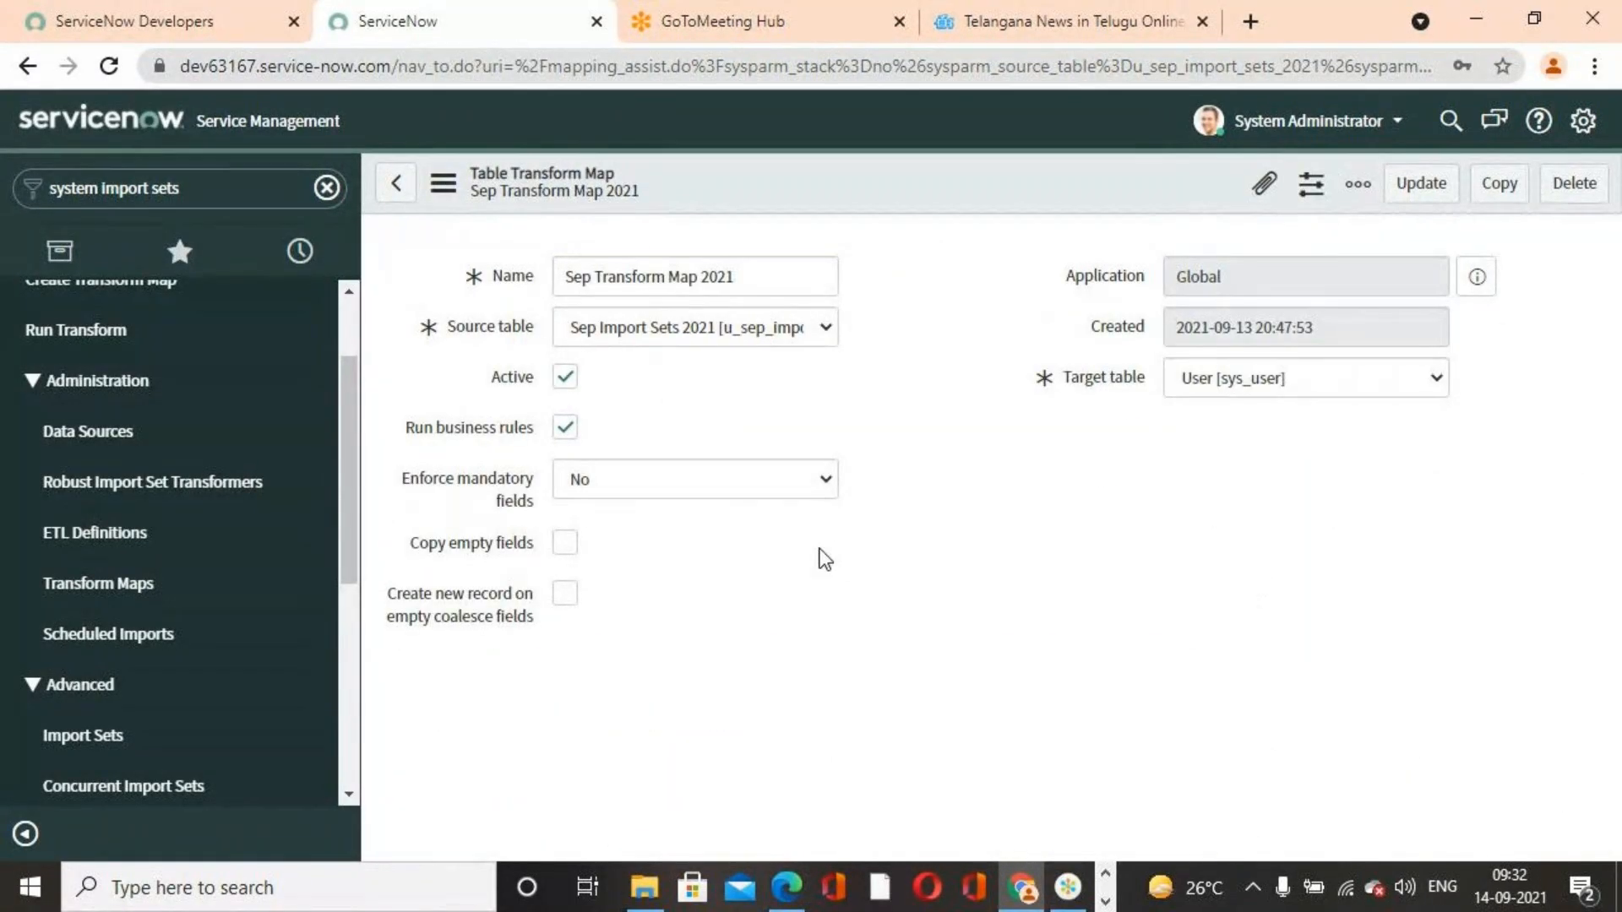
Run the transform for import set ISET0010003 using Sep Transform Map 2021
scroll(823, 558, down, 6)
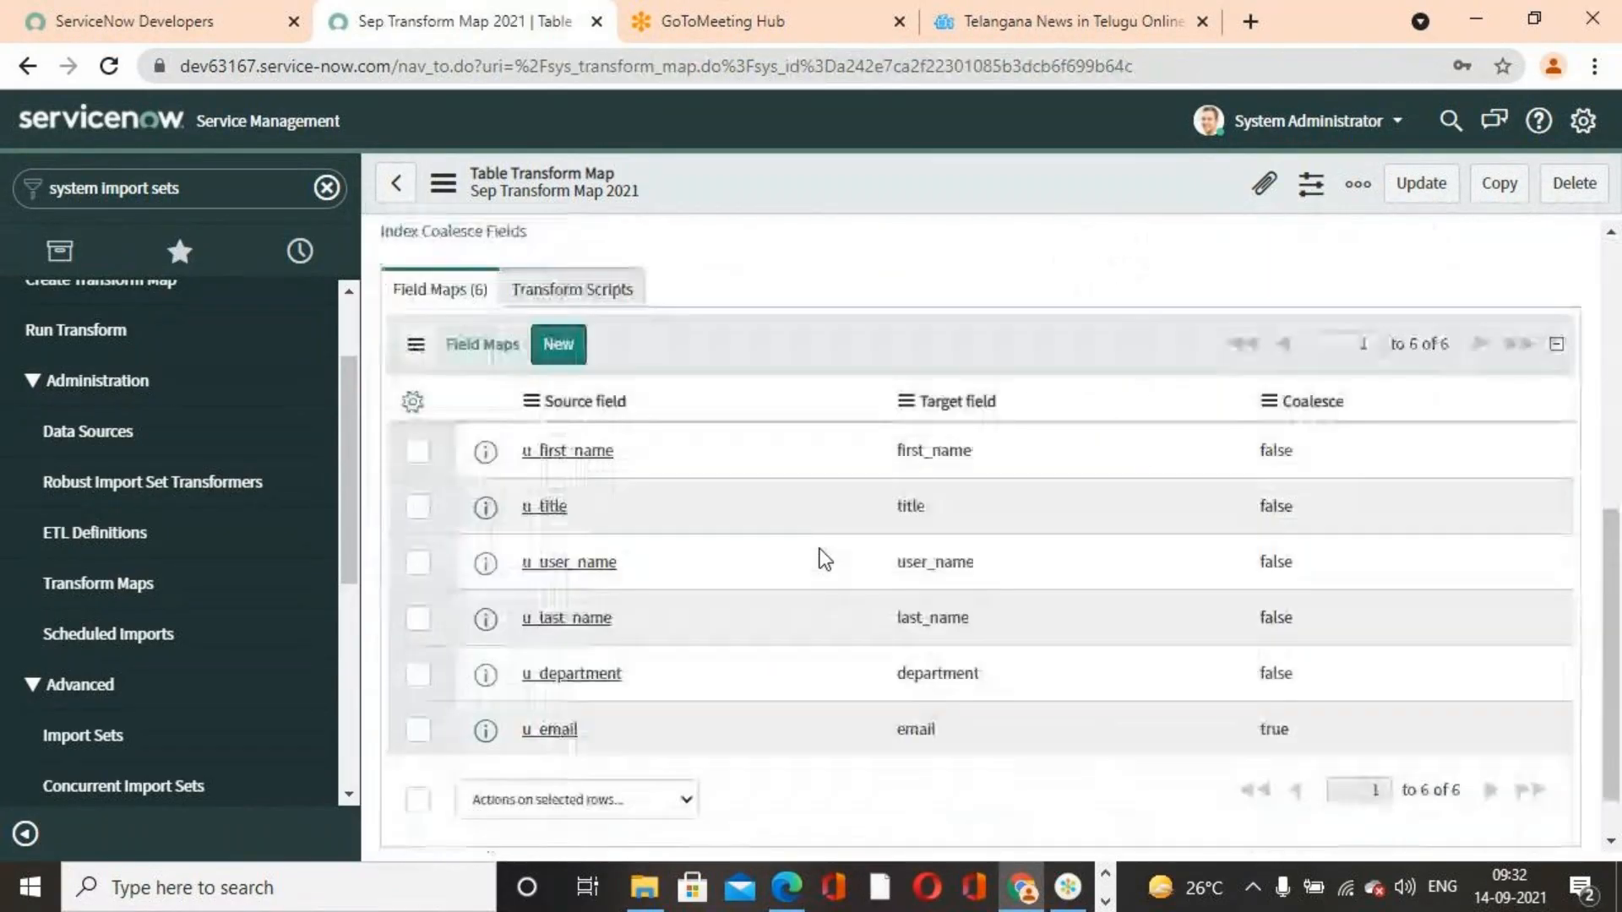
scroll(824, 556, up, 2)
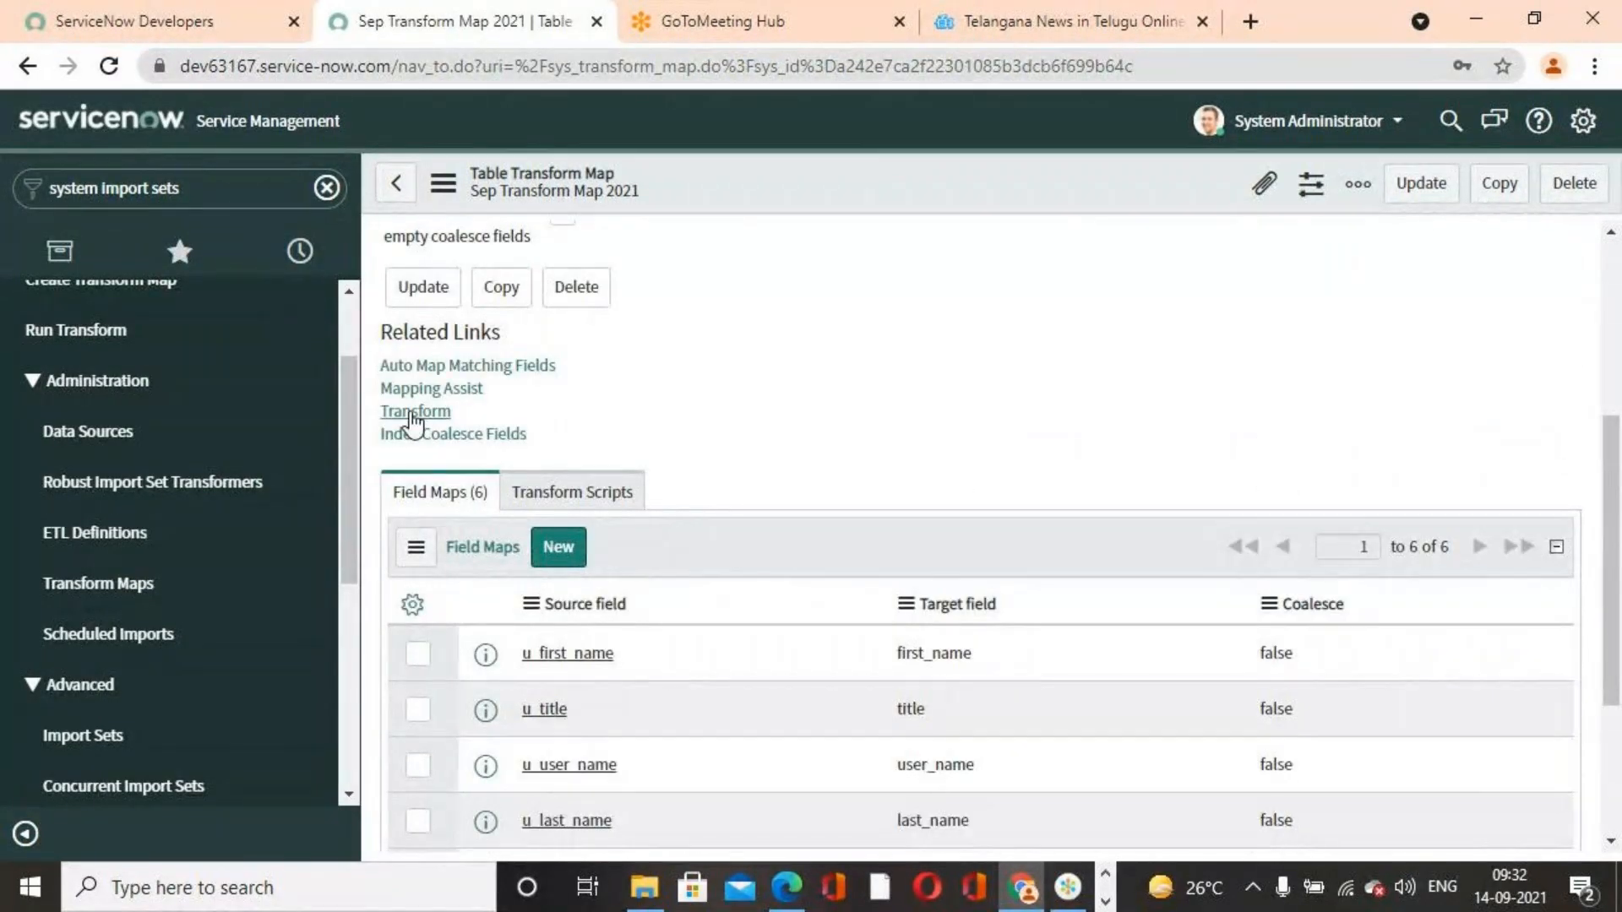
click(415, 411)
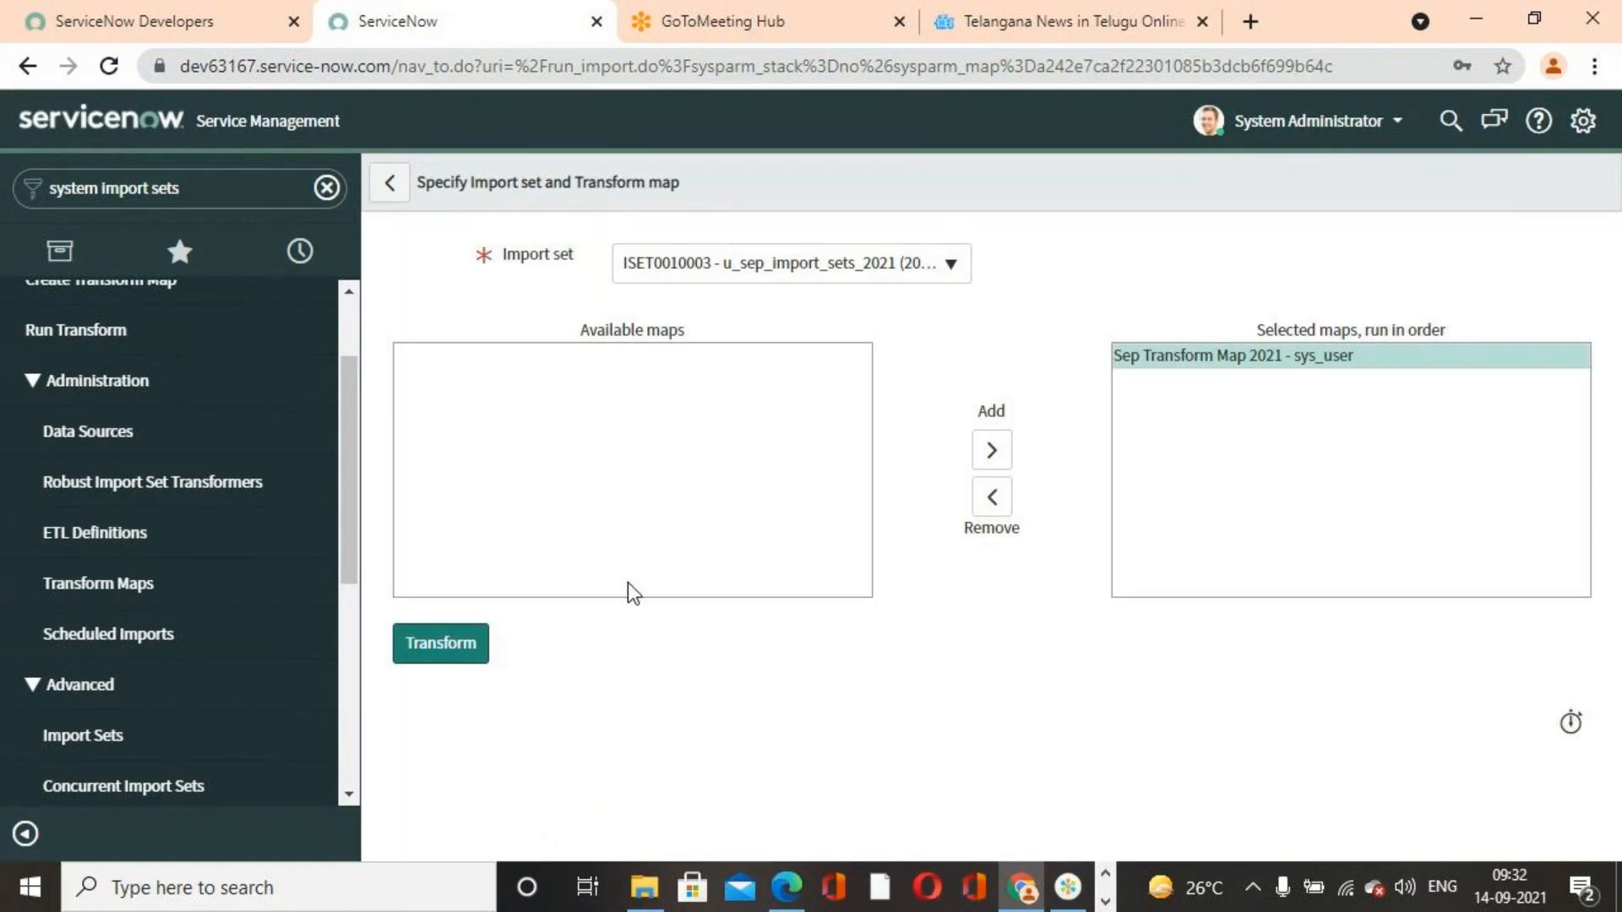
click(452, 648)
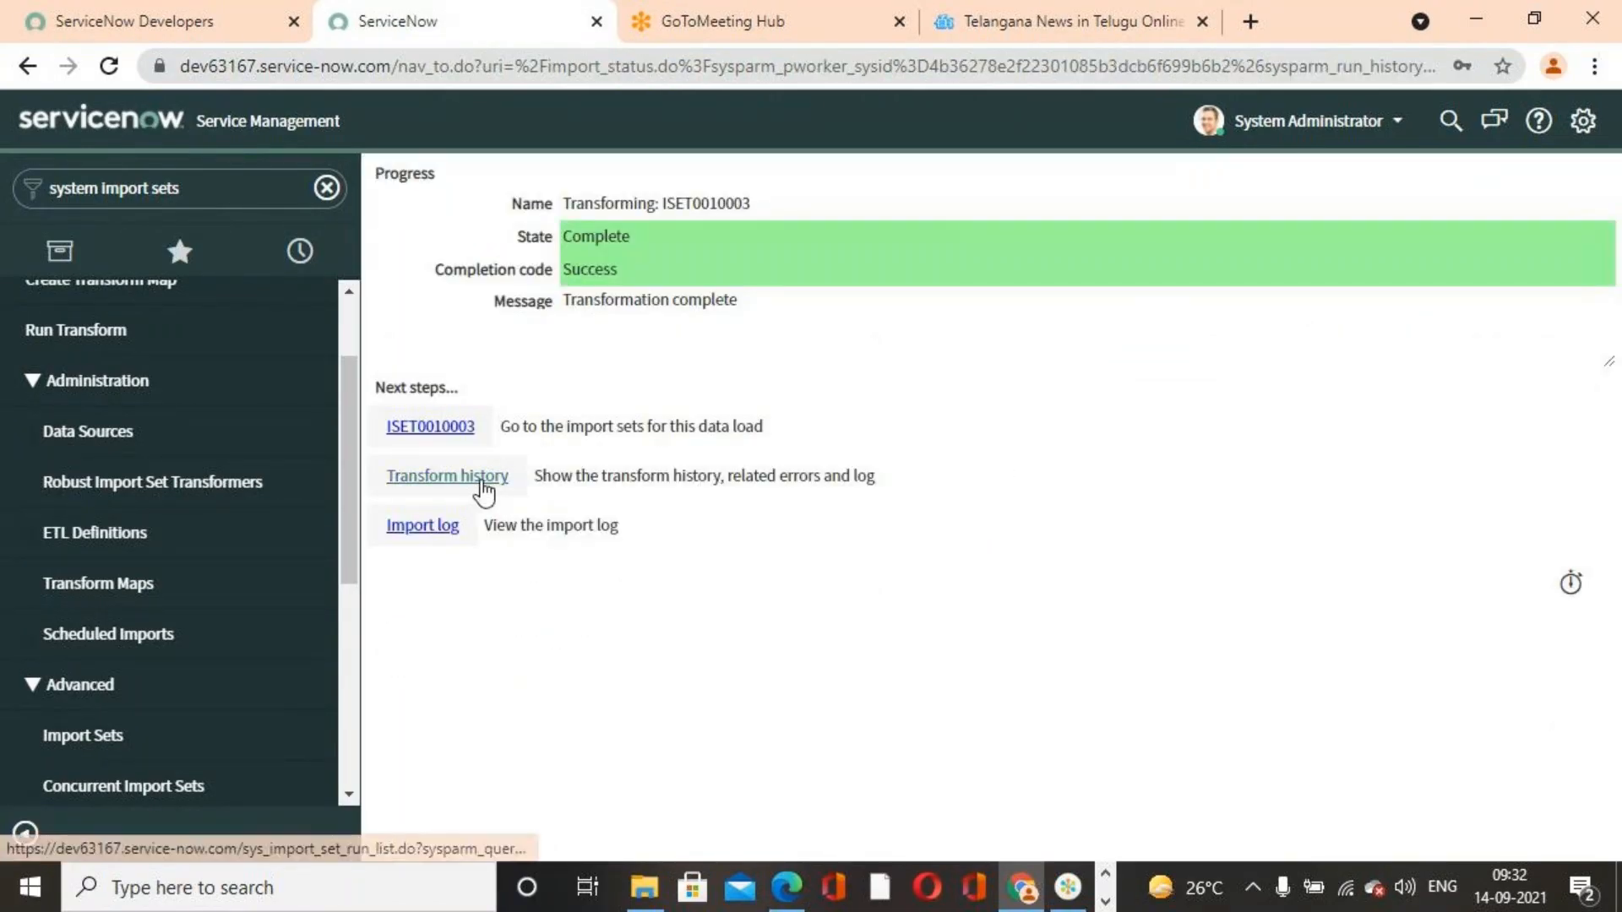
Open the transform history record and inspect its import set row error
click(481, 483)
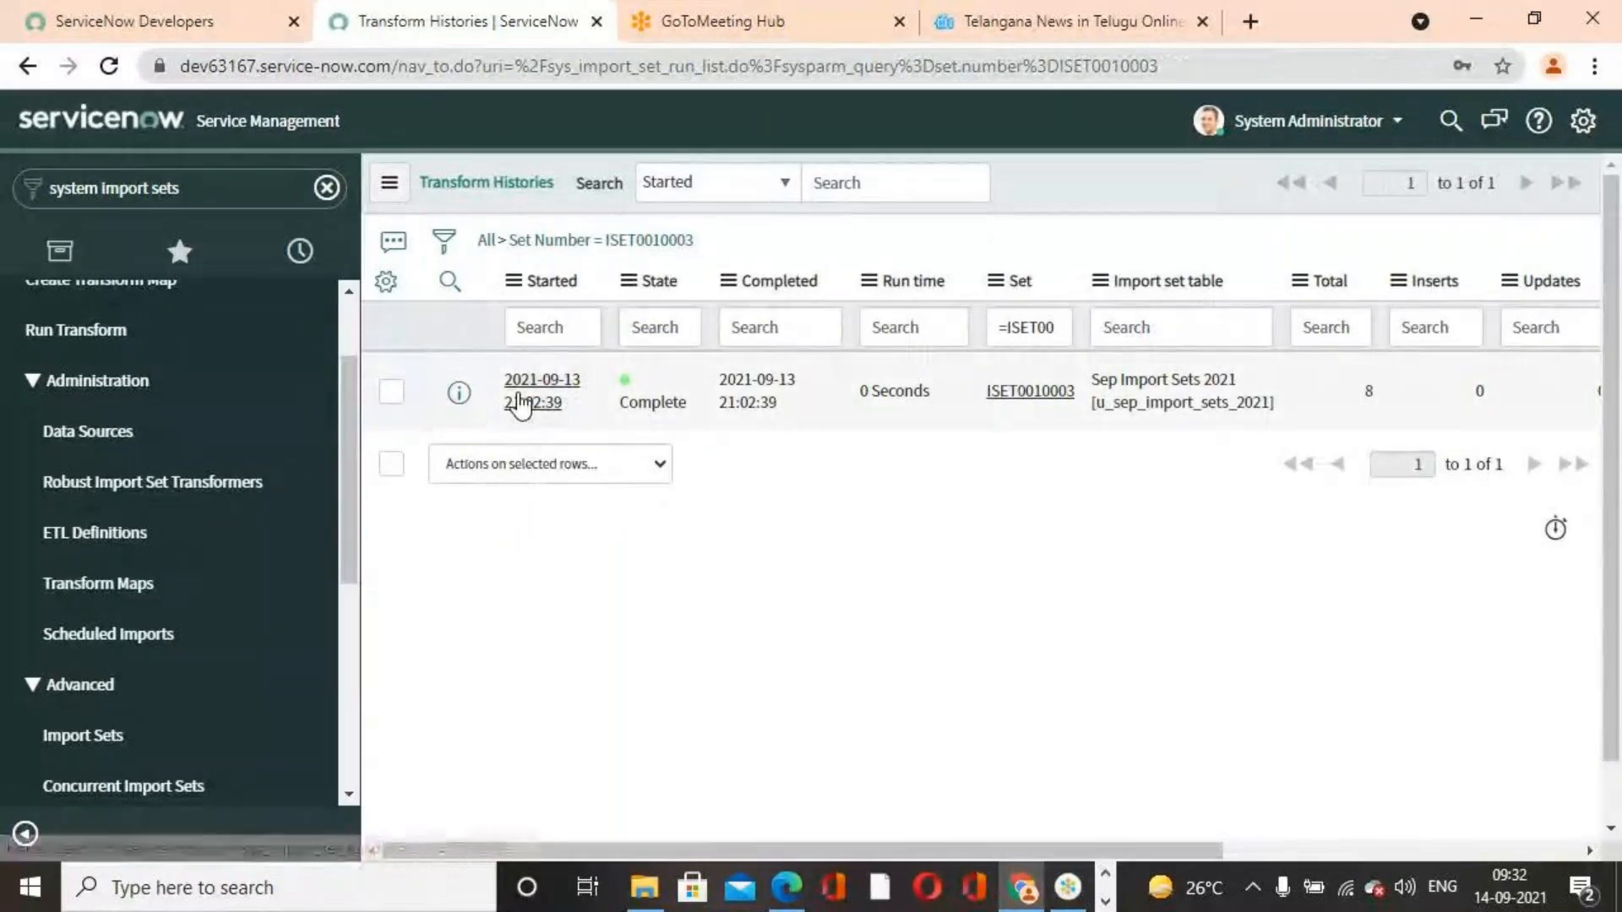
click(524, 402)
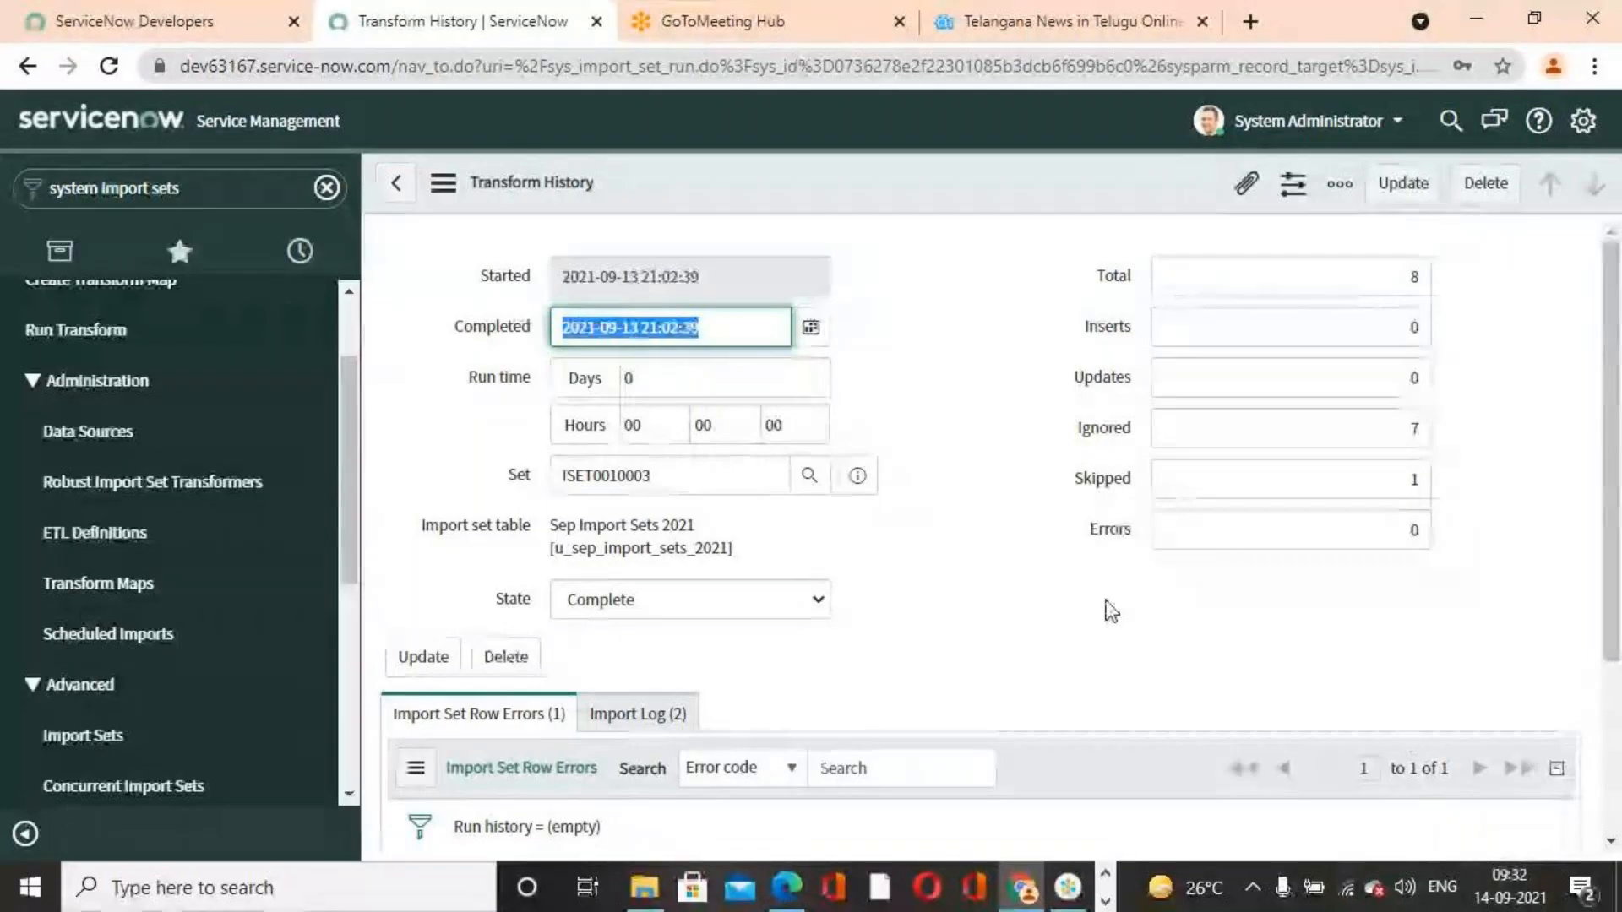
scroll(1054, 622, down, 3)
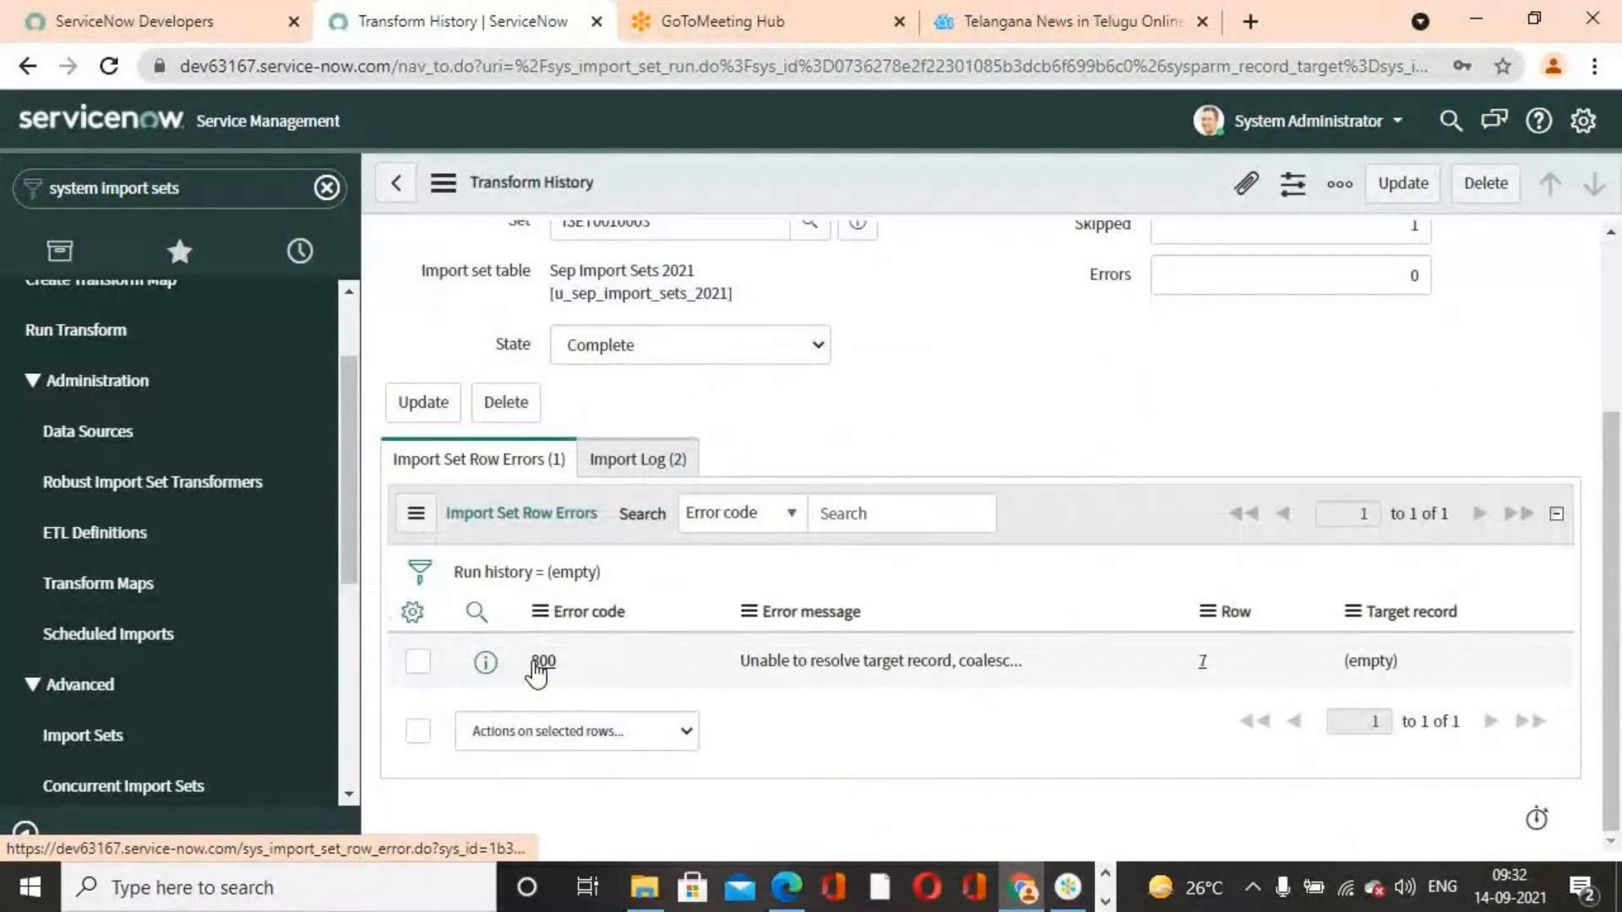
click(540, 661)
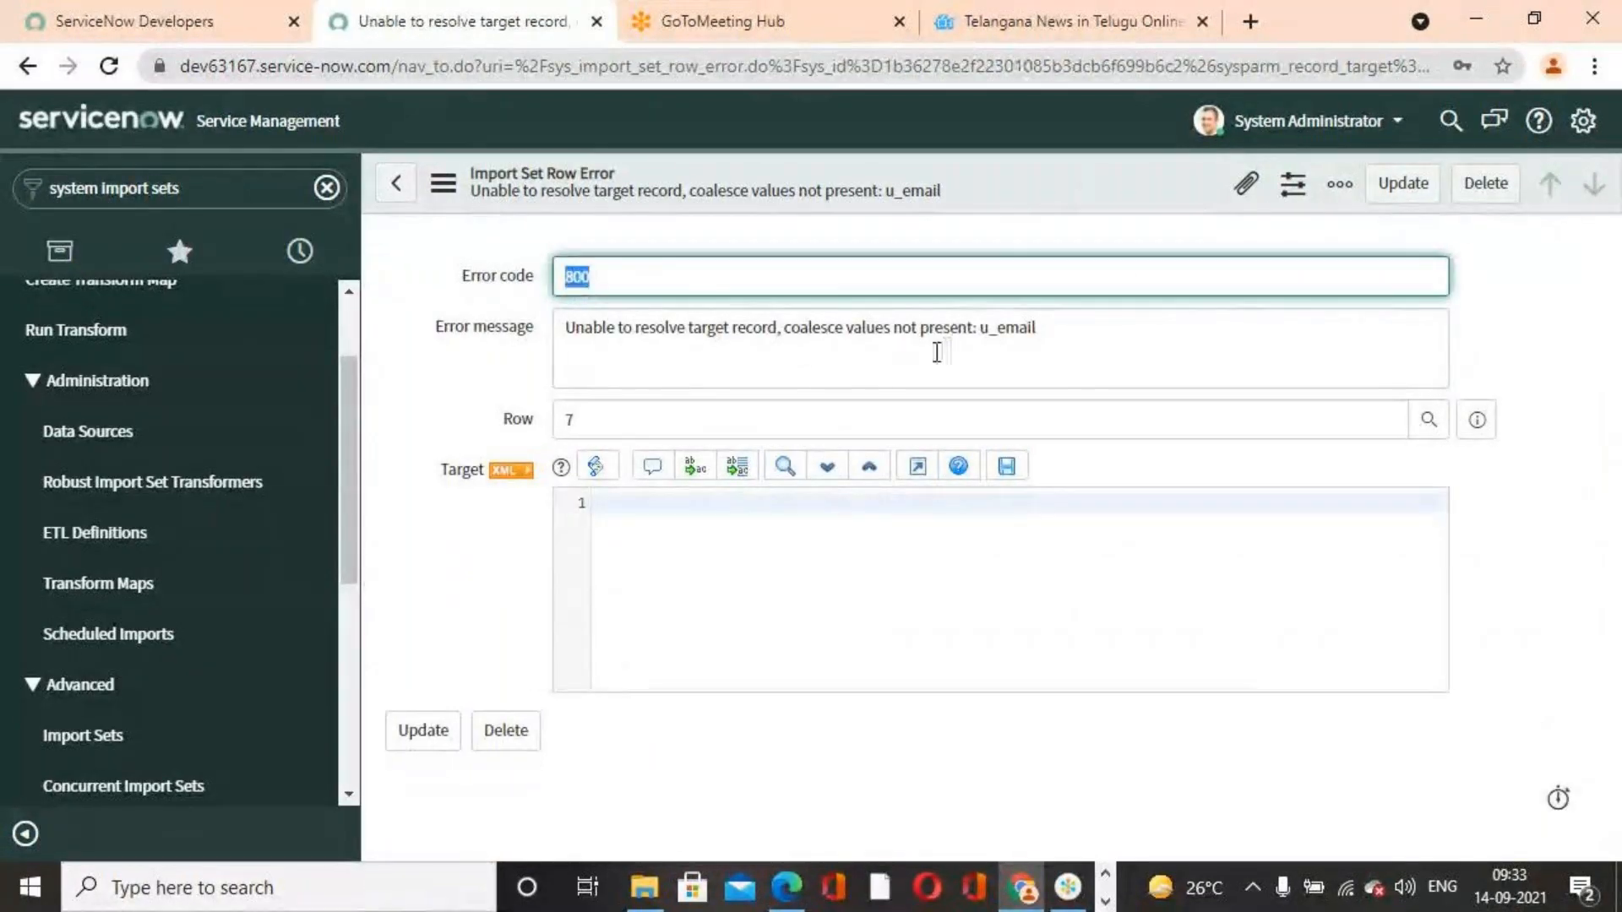
click(395, 183)
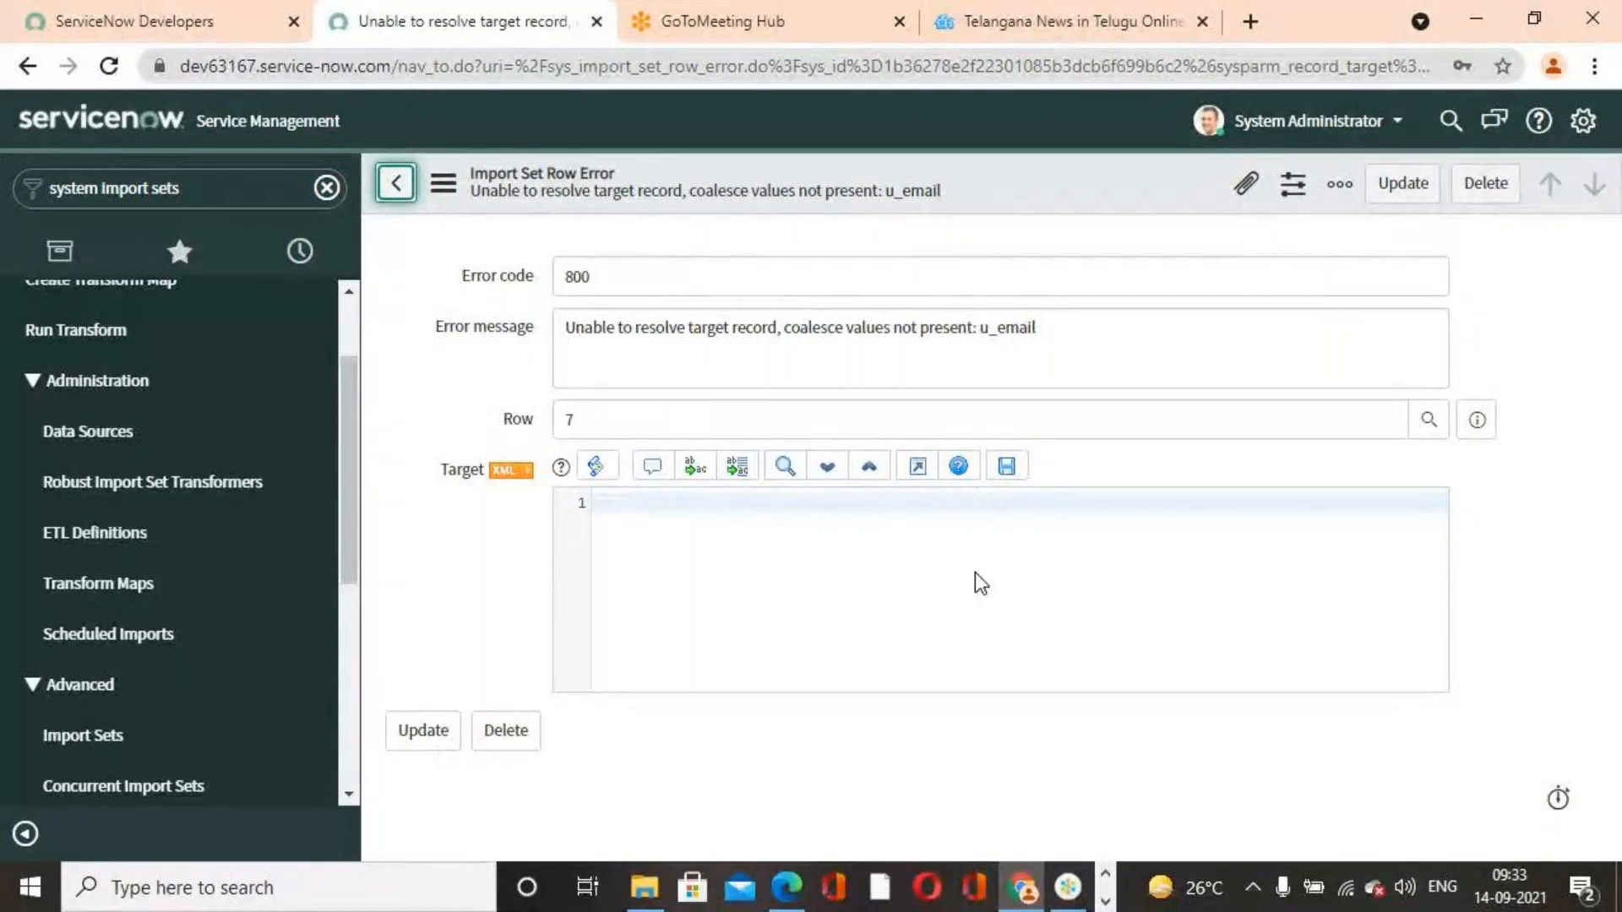
click(395, 183)
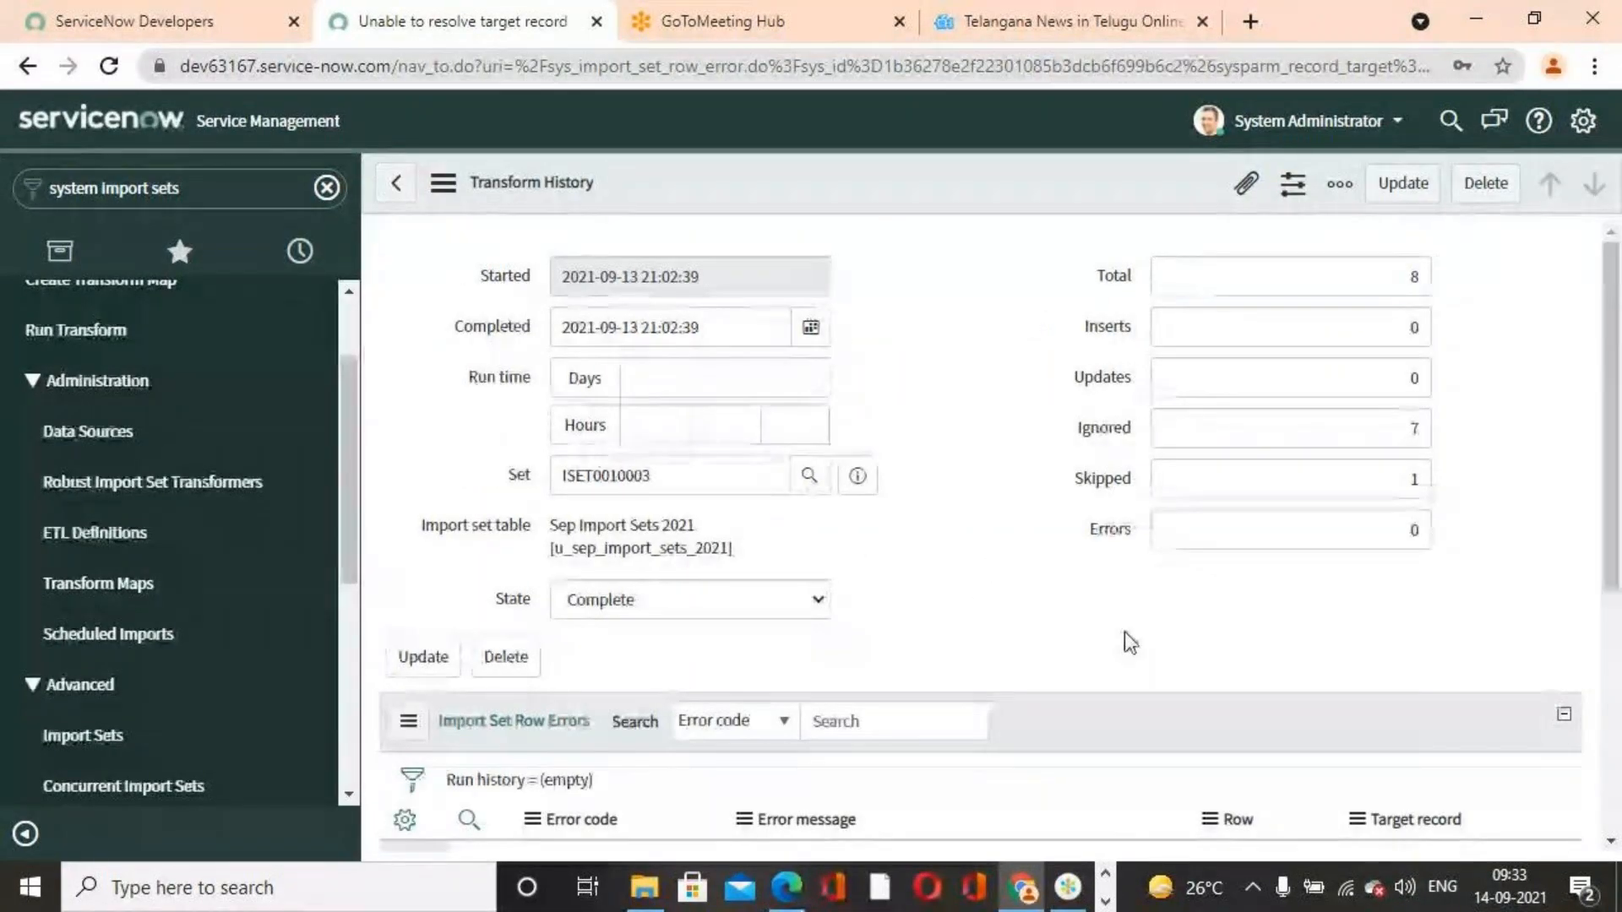
Open the import set row referenced by the row error and return to the transform history
scroll(900, 548, down, 3)
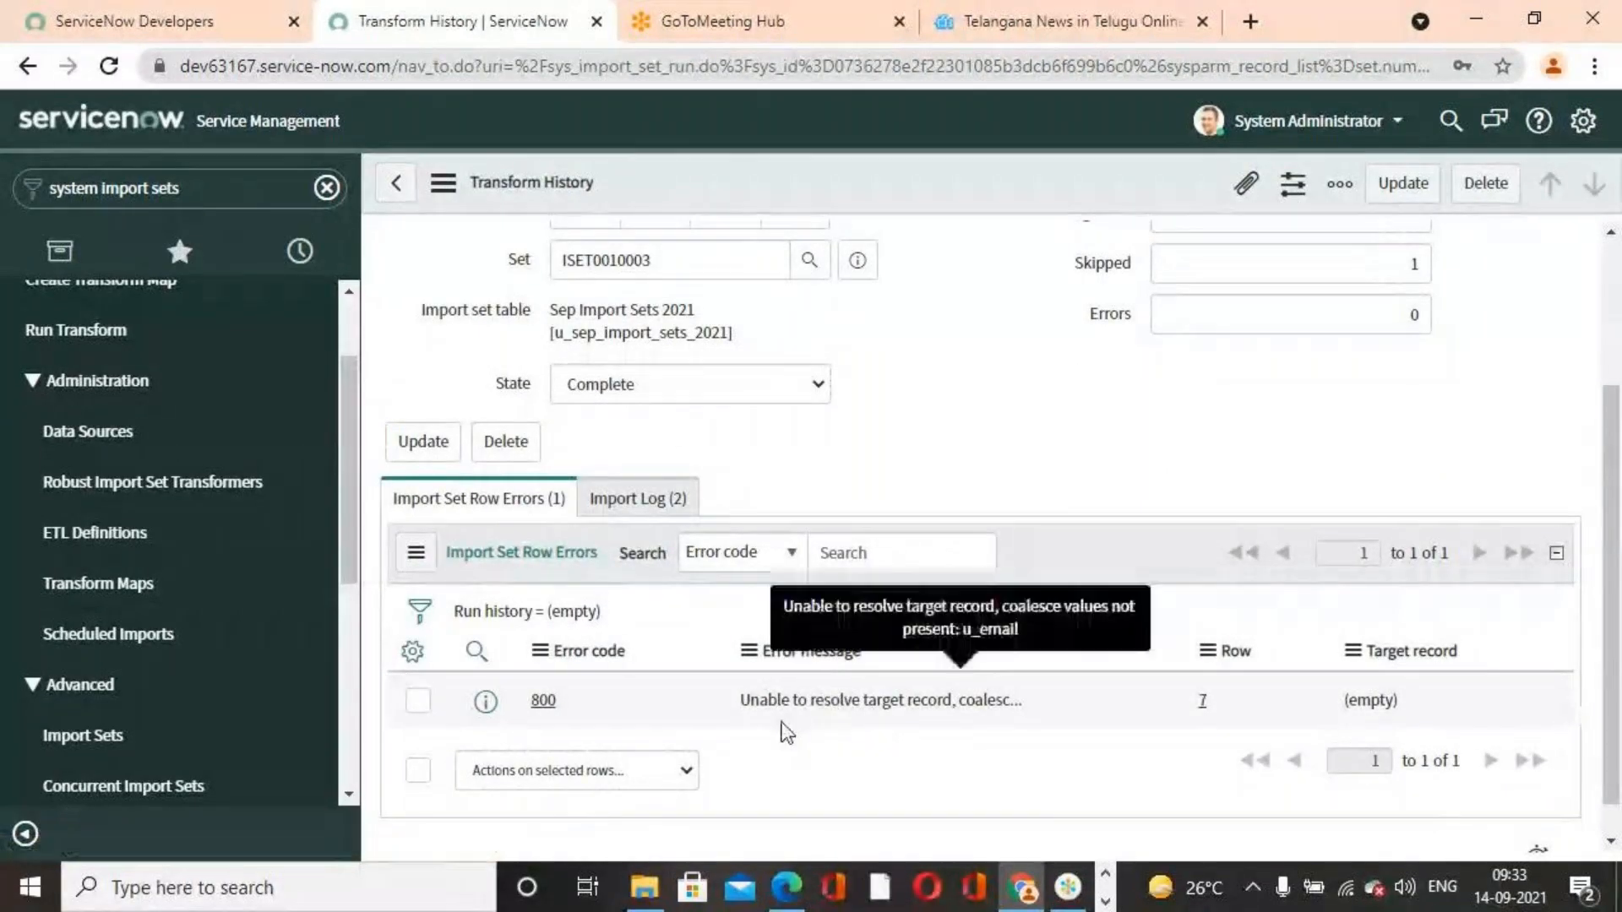
click(1200, 700)
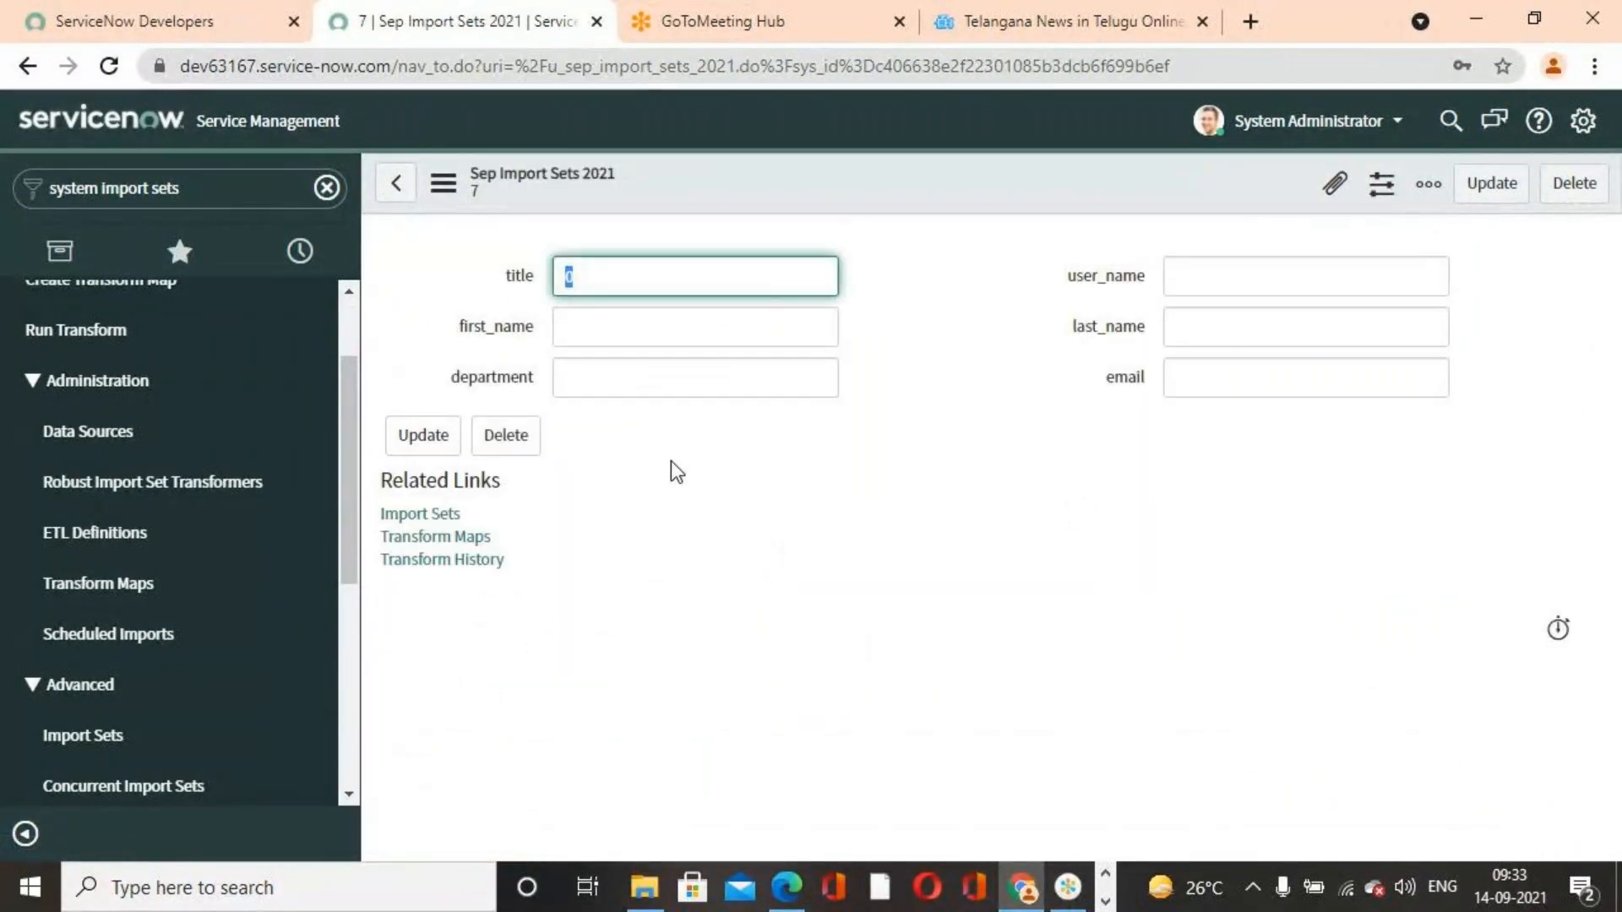
click(397, 183)
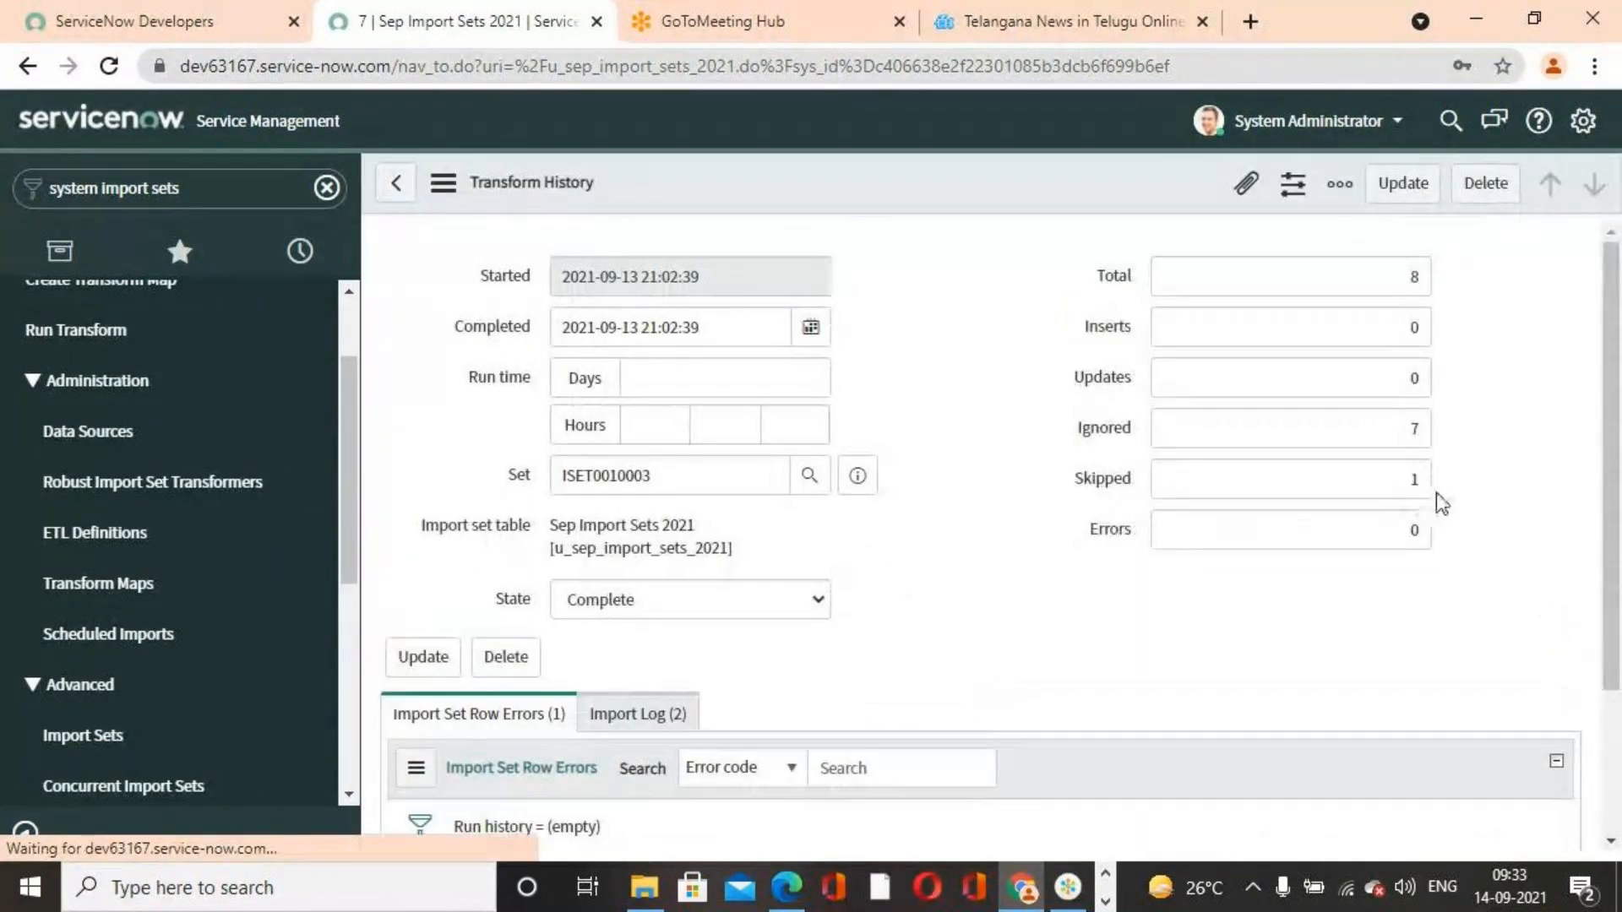
Examine the transform history's inserted, updated, ignored and skipped counts, its import log and the row error
double_click(1350, 486)
click(1489, 488)
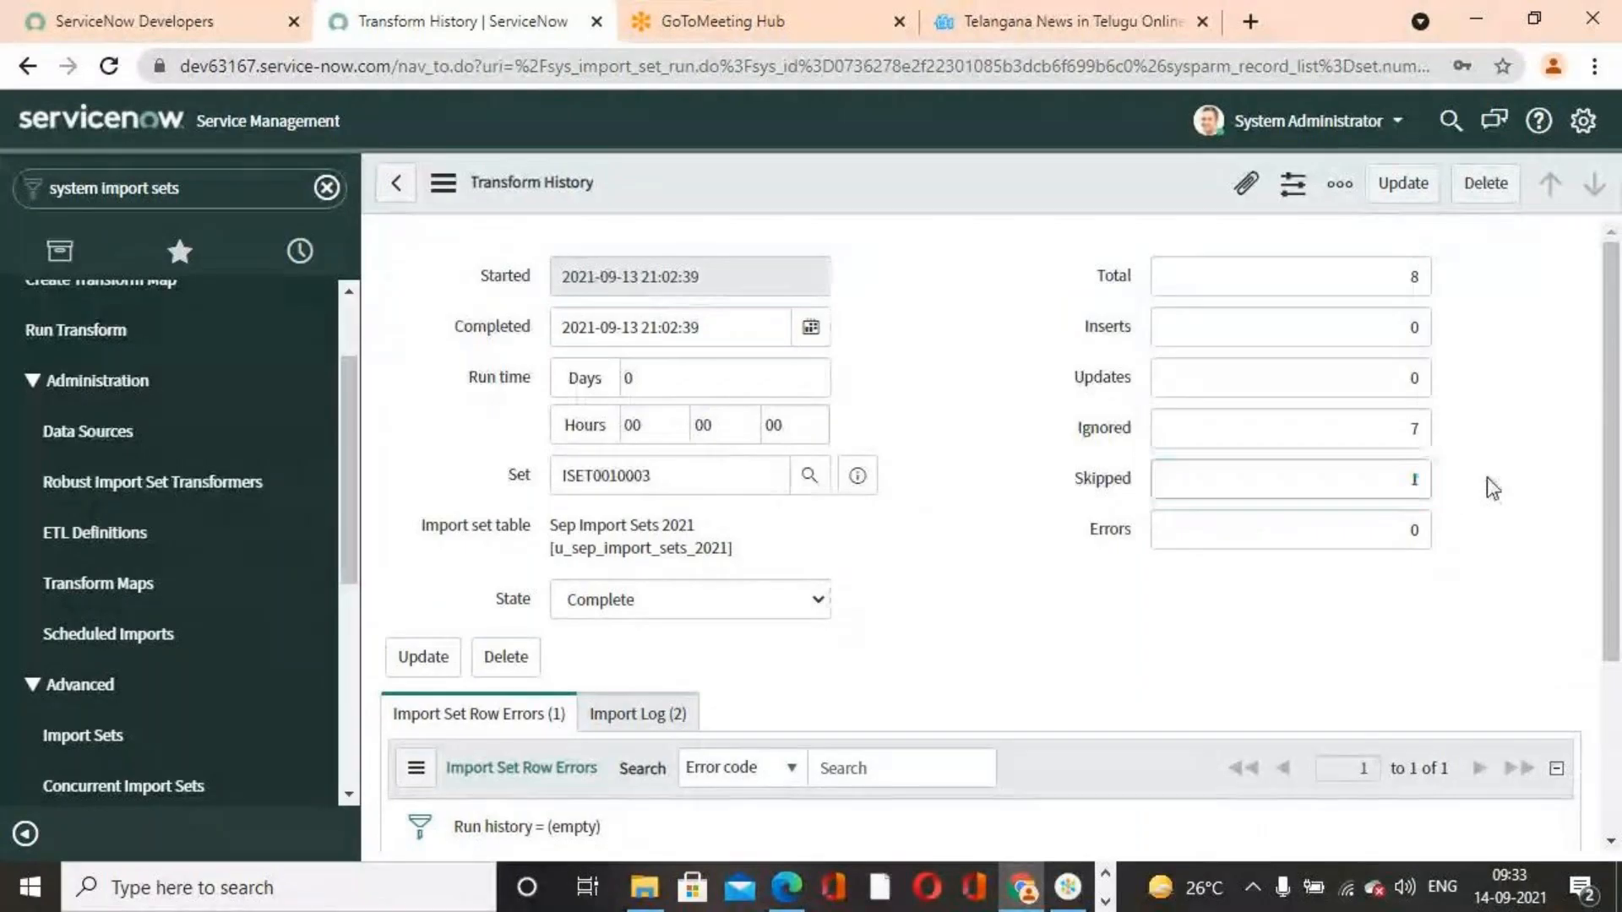
double_click(1429, 430)
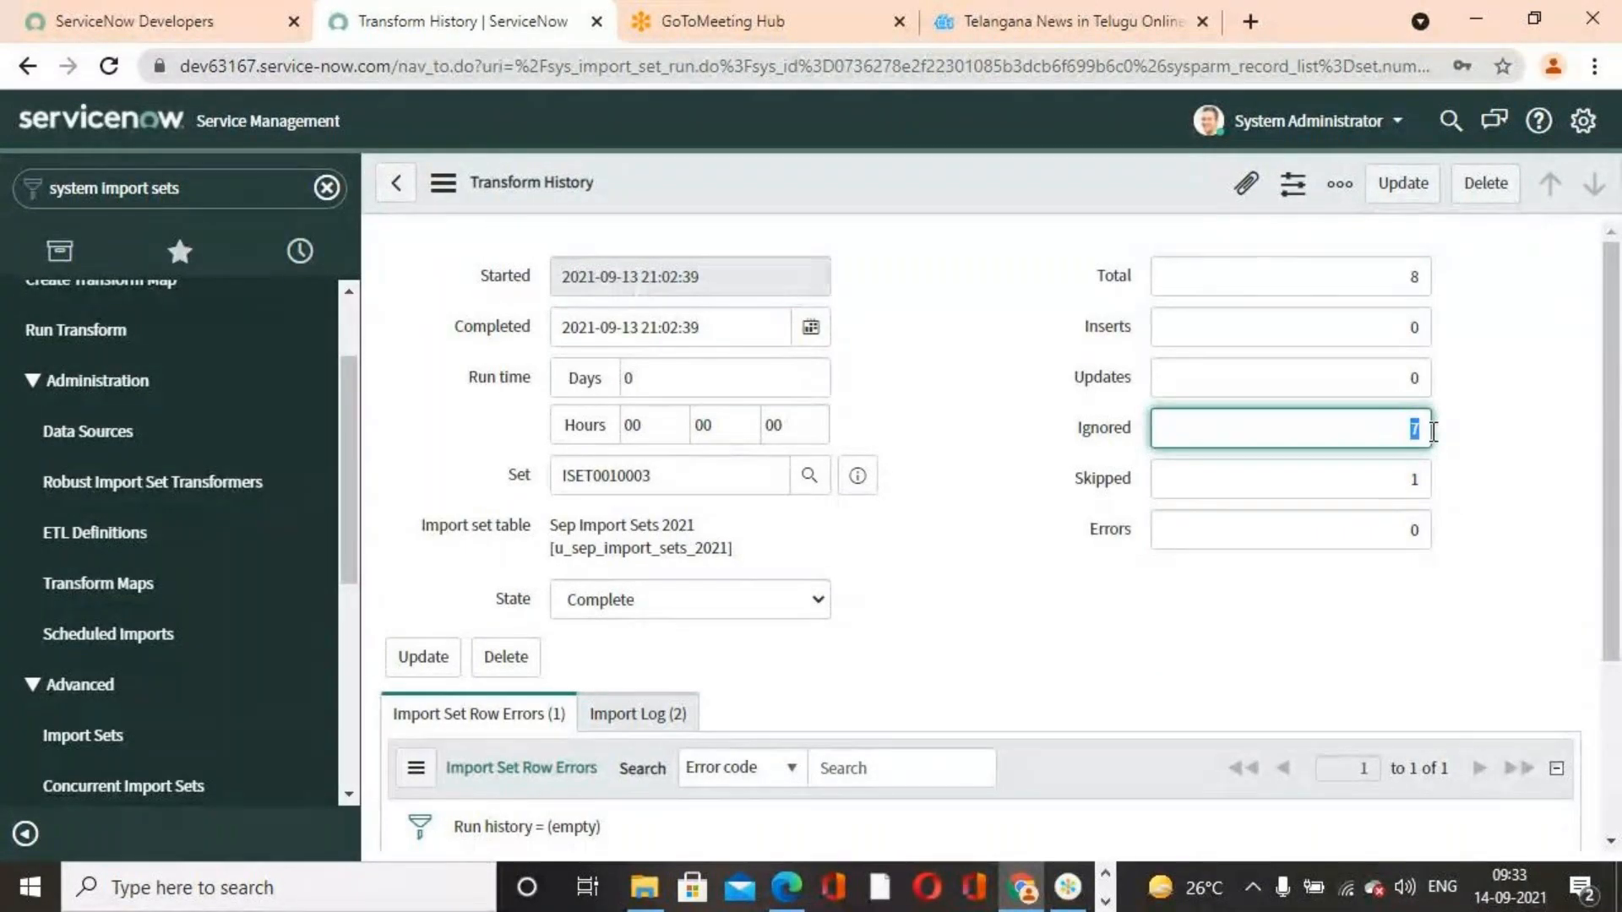
click(1521, 473)
click(1384, 386)
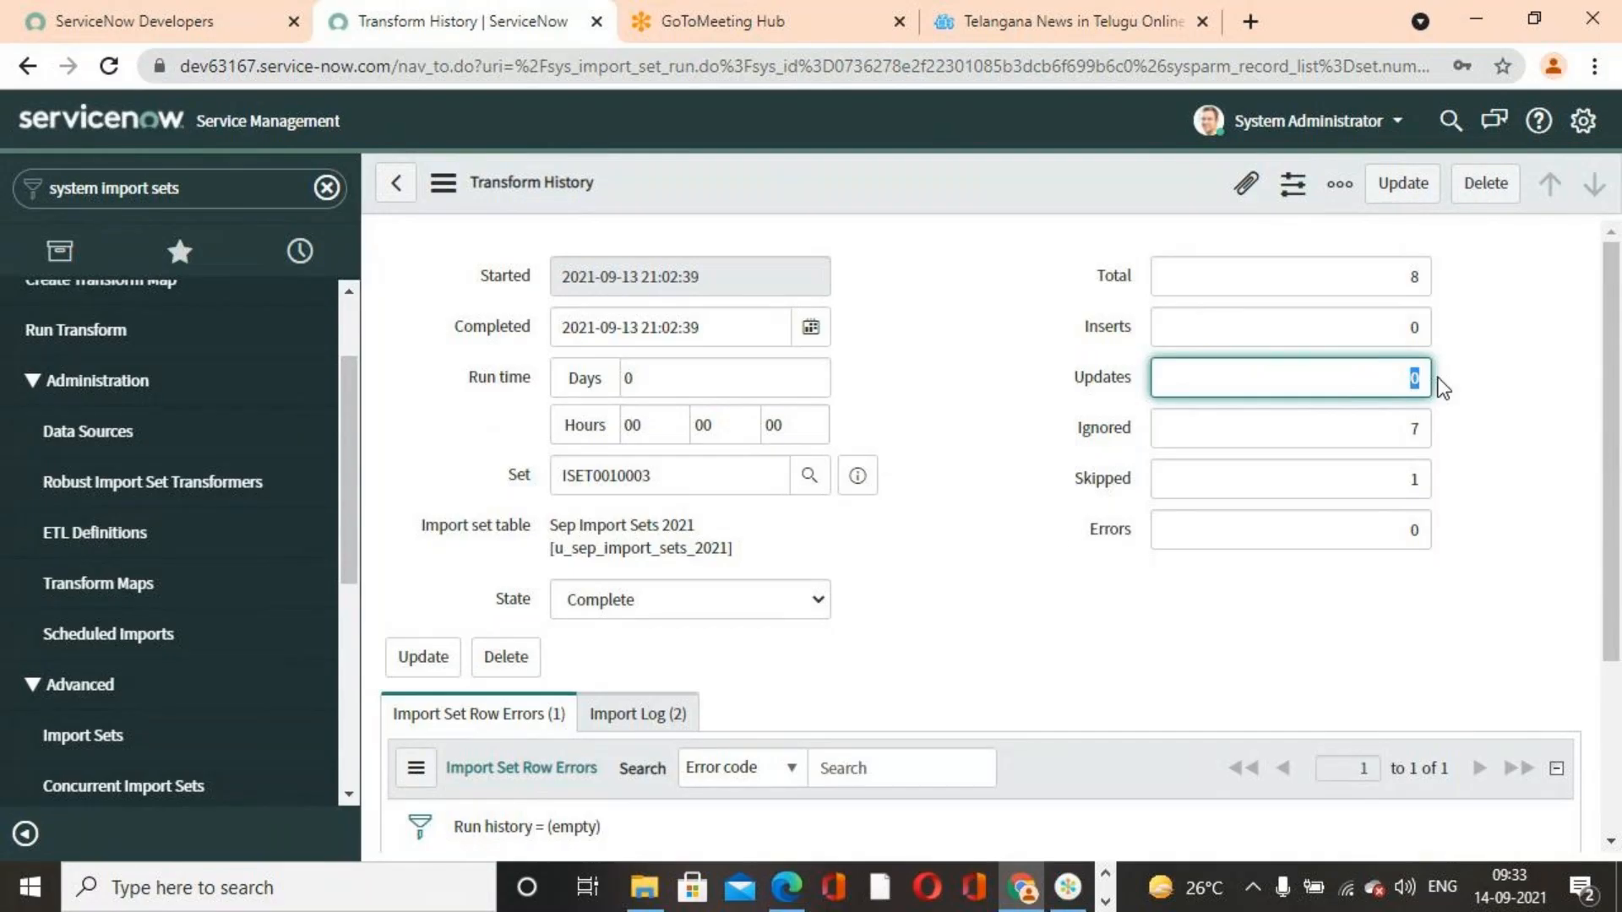
scroll(1050, 543, down, 3)
click(646, 464)
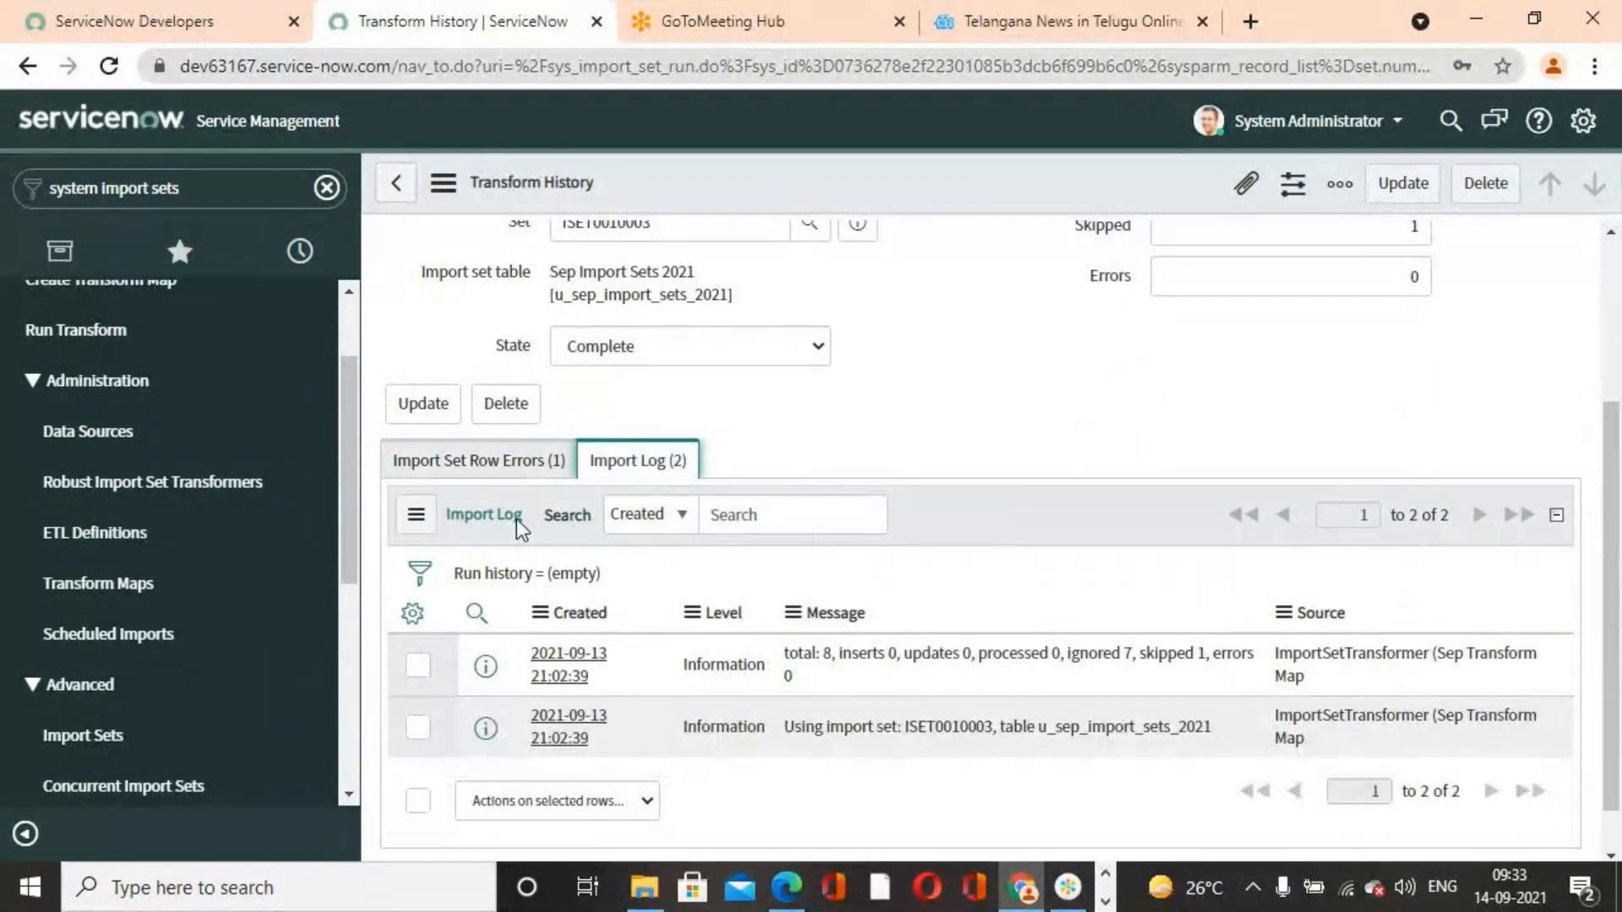
click(494, 473)
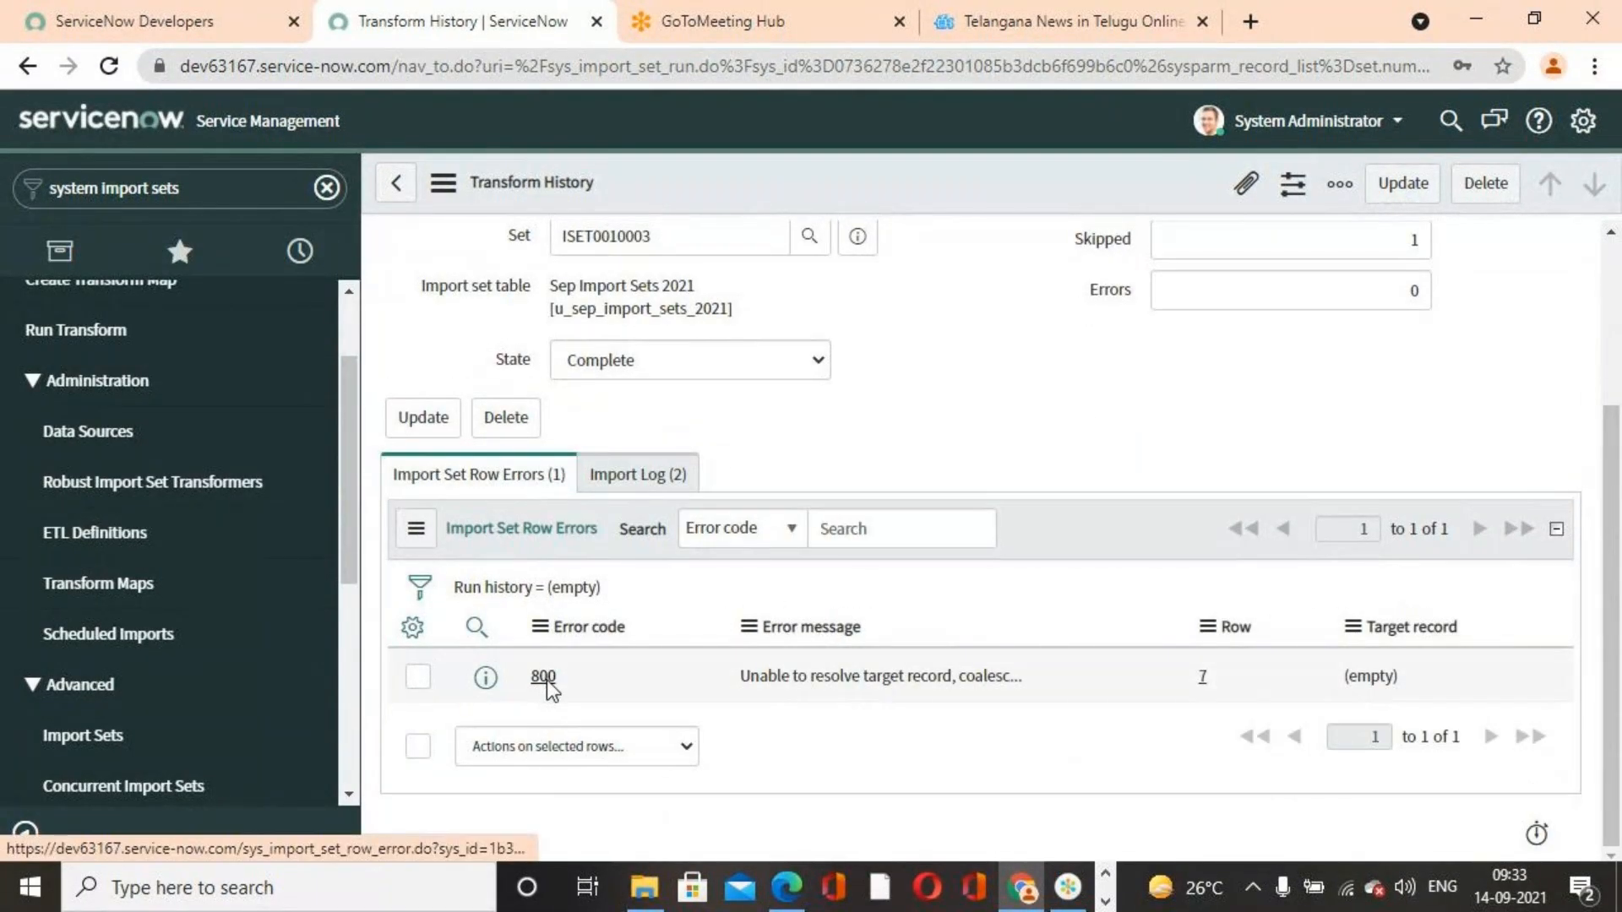
click(545, 679)
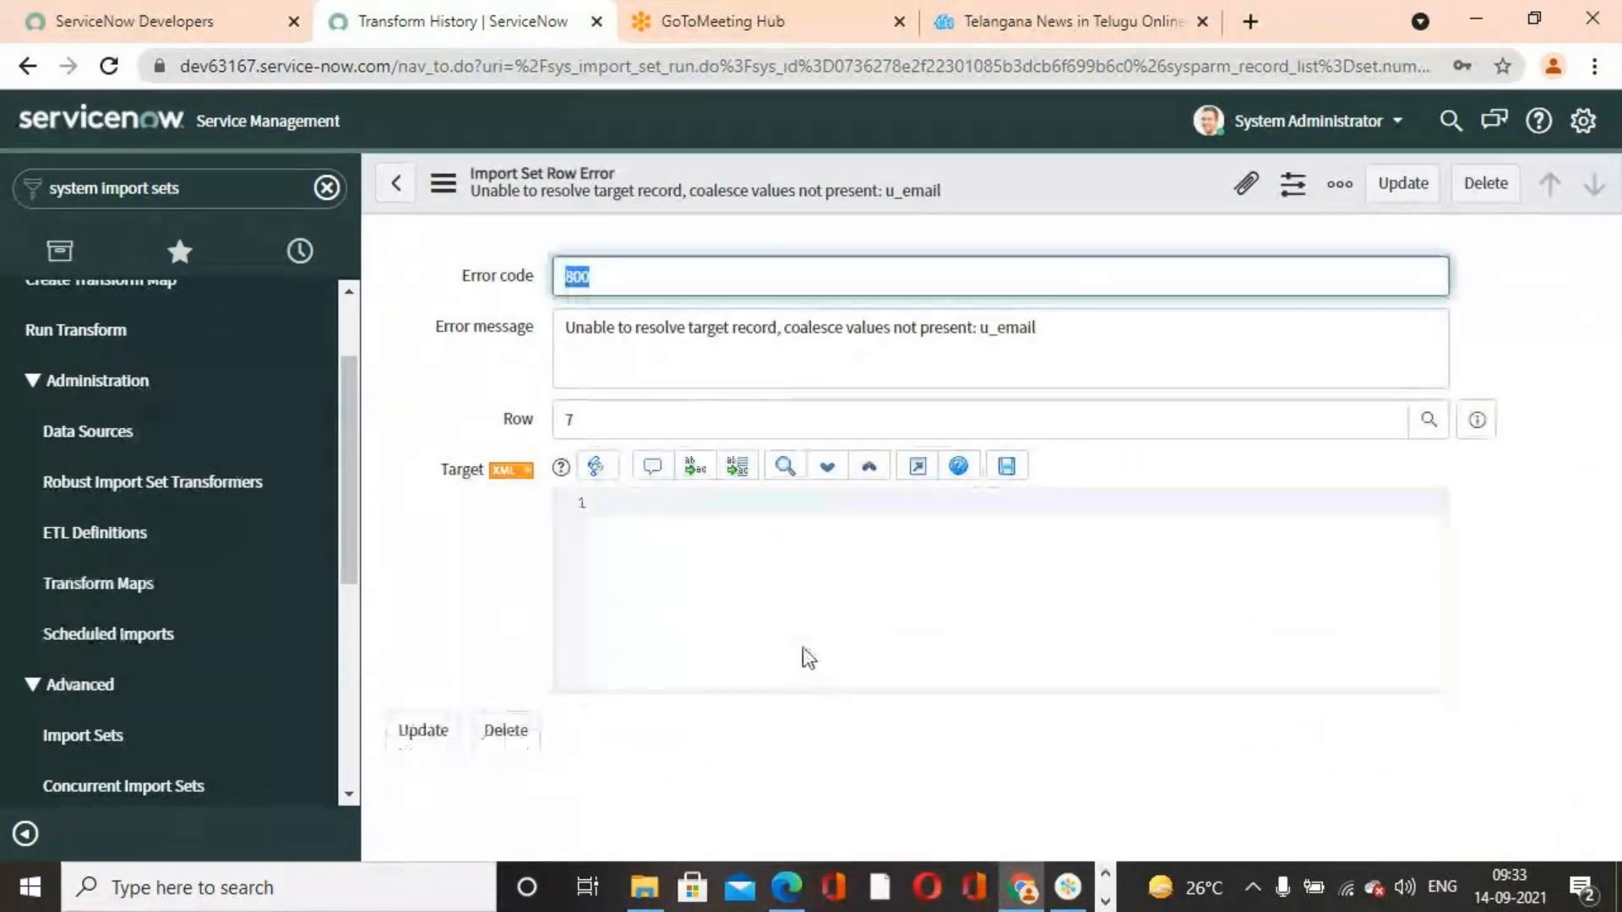
click(395, 182)
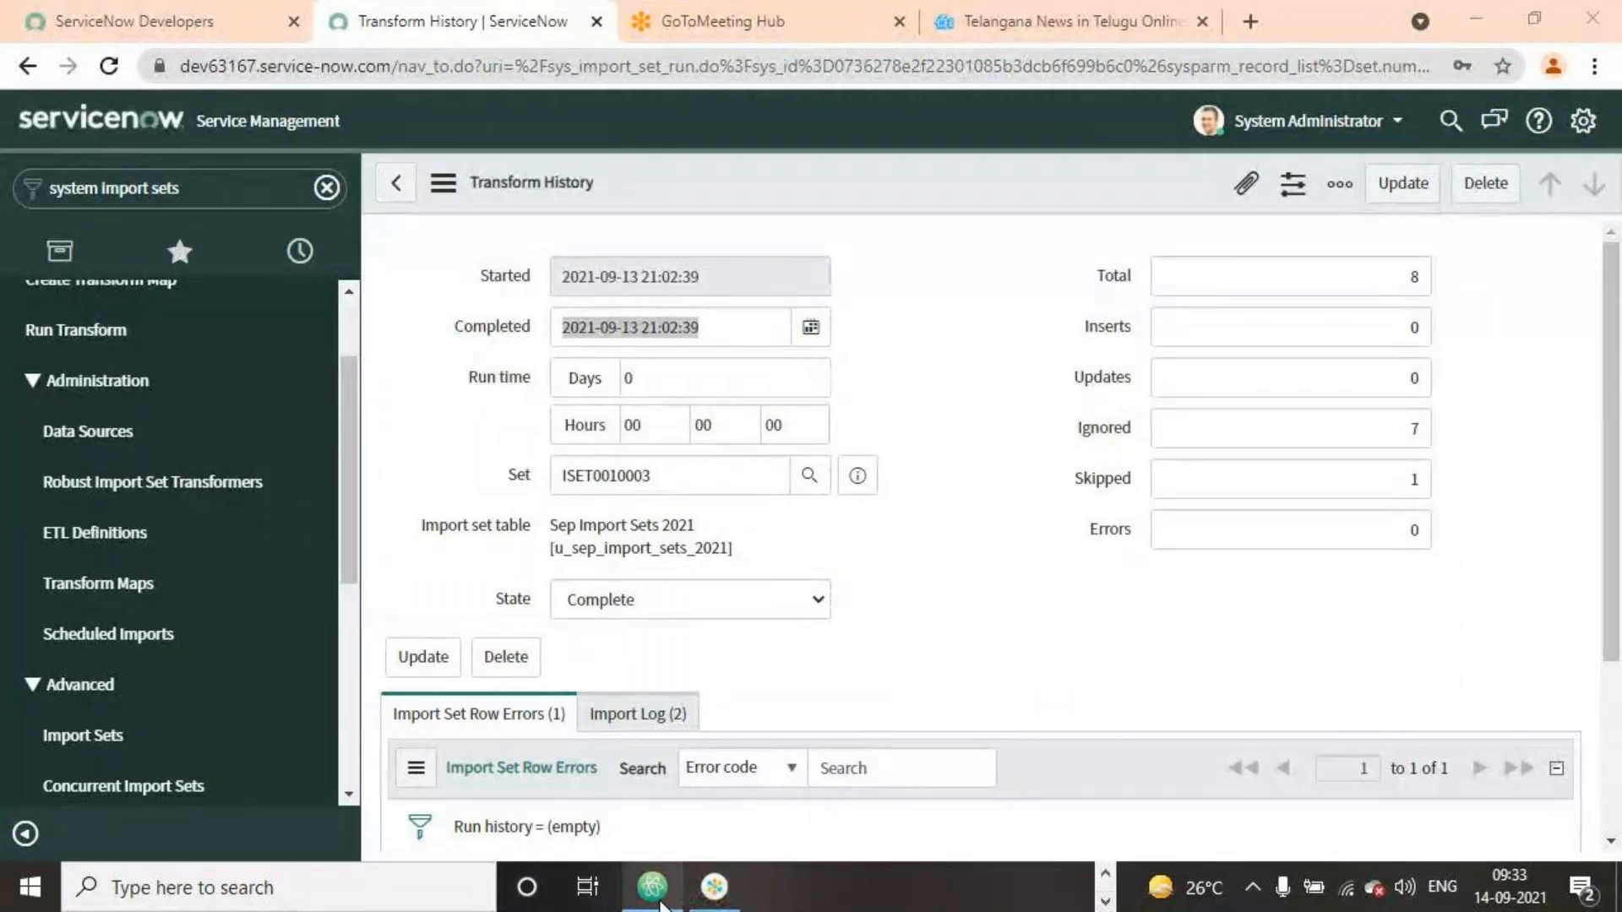
Minimize the browser and open the User Records For Importing spreadsheet from the desktop
click(698, 894)
click(1475, 17)
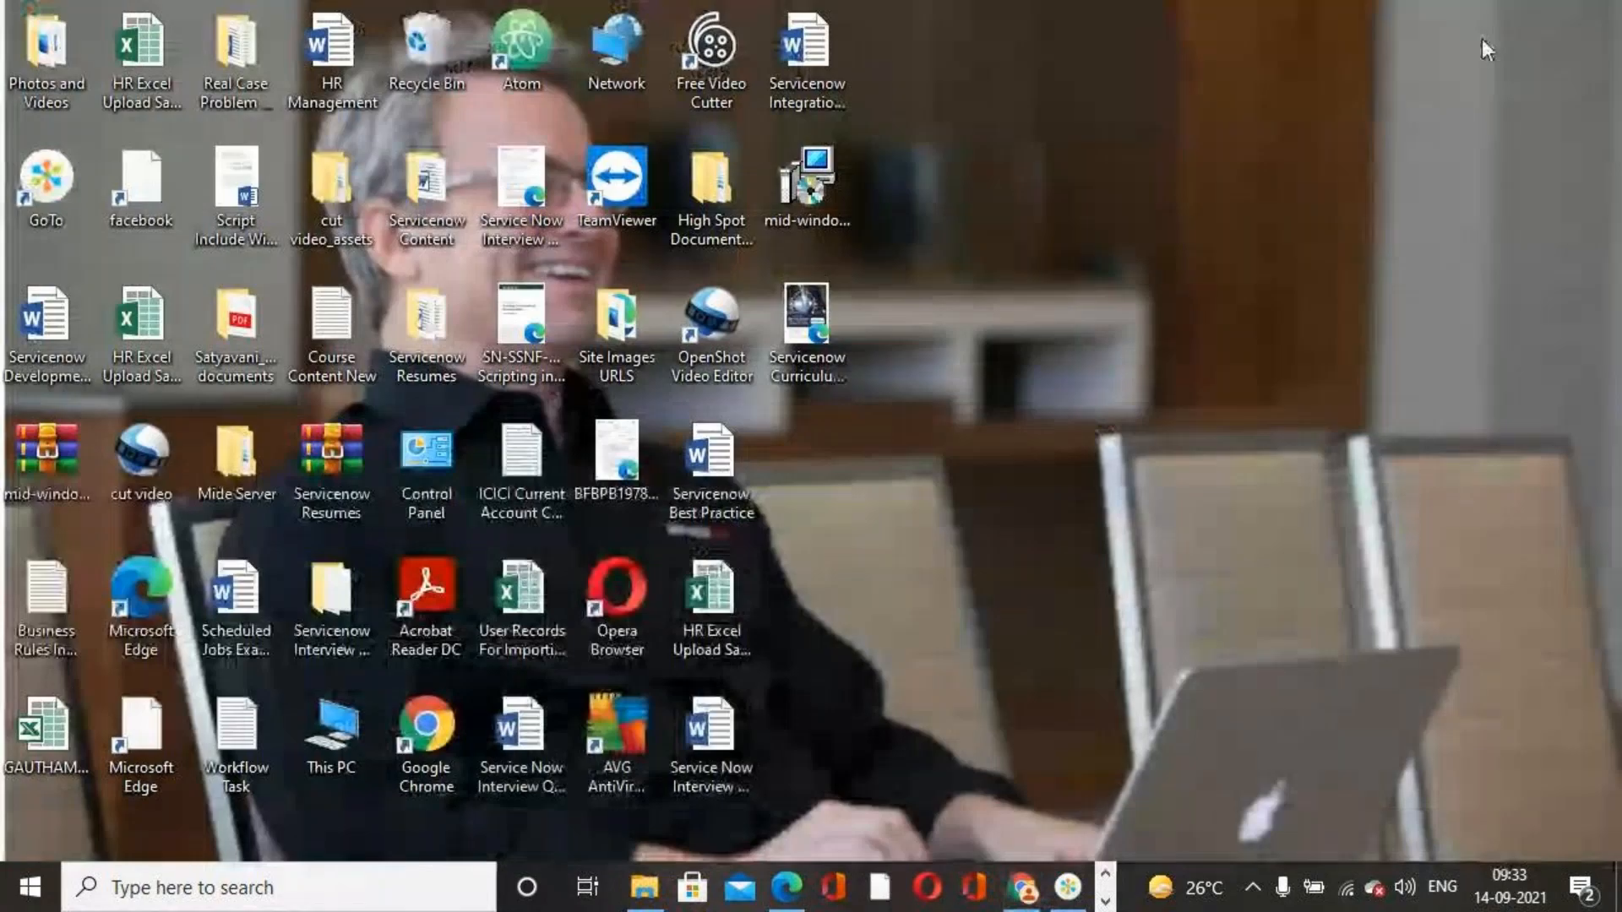
click(1475, 17)
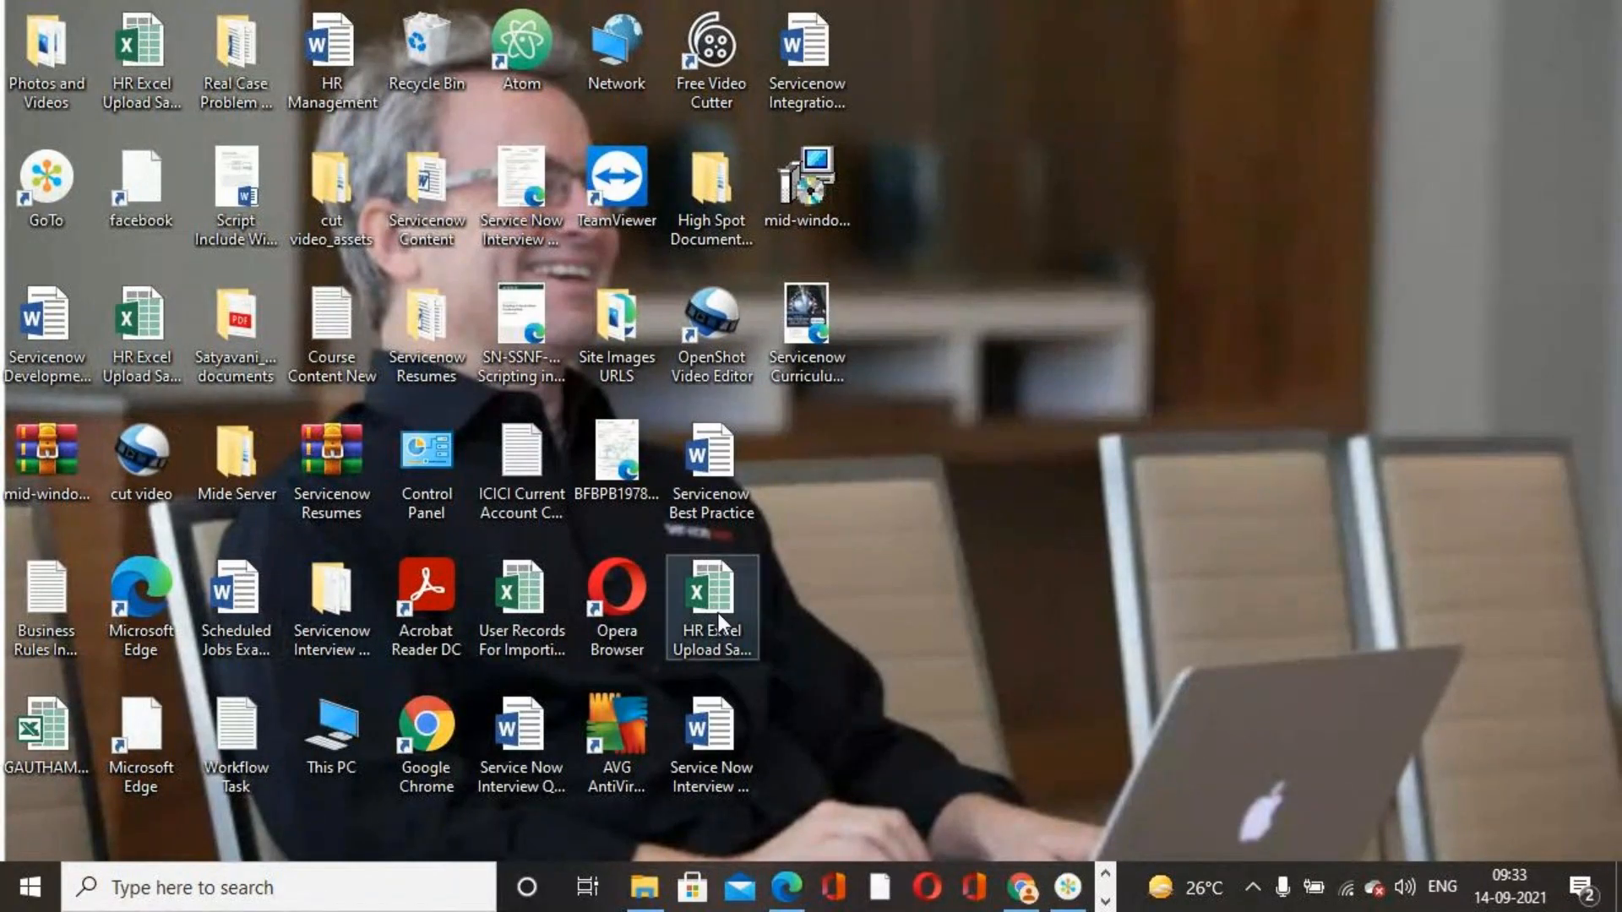
double_click(528, 601)
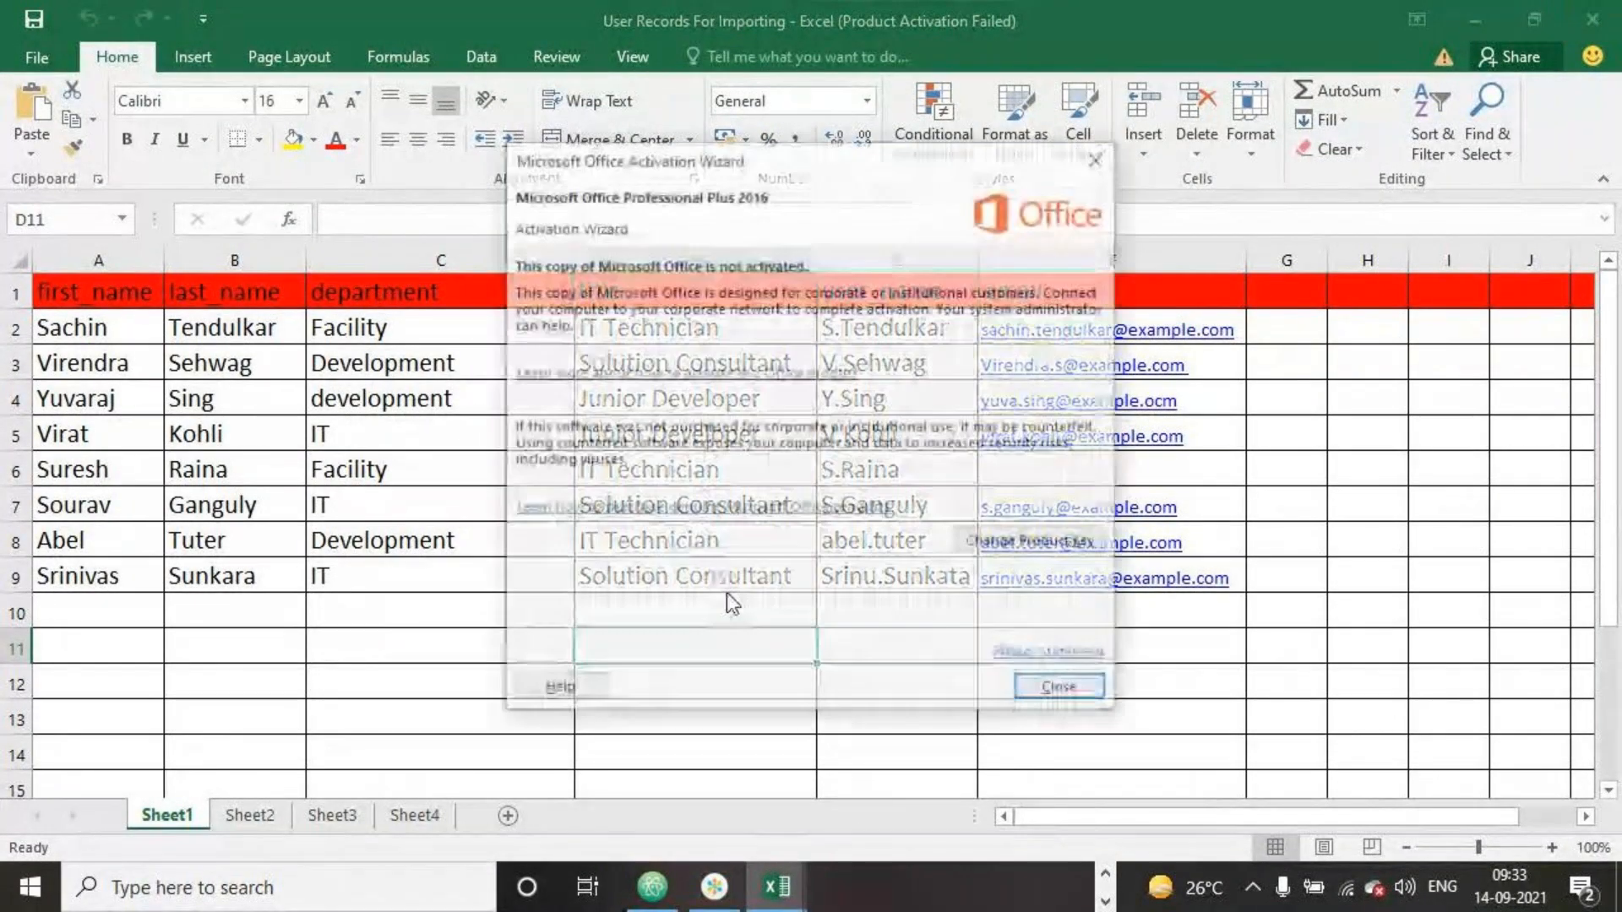
click(1098, 157)
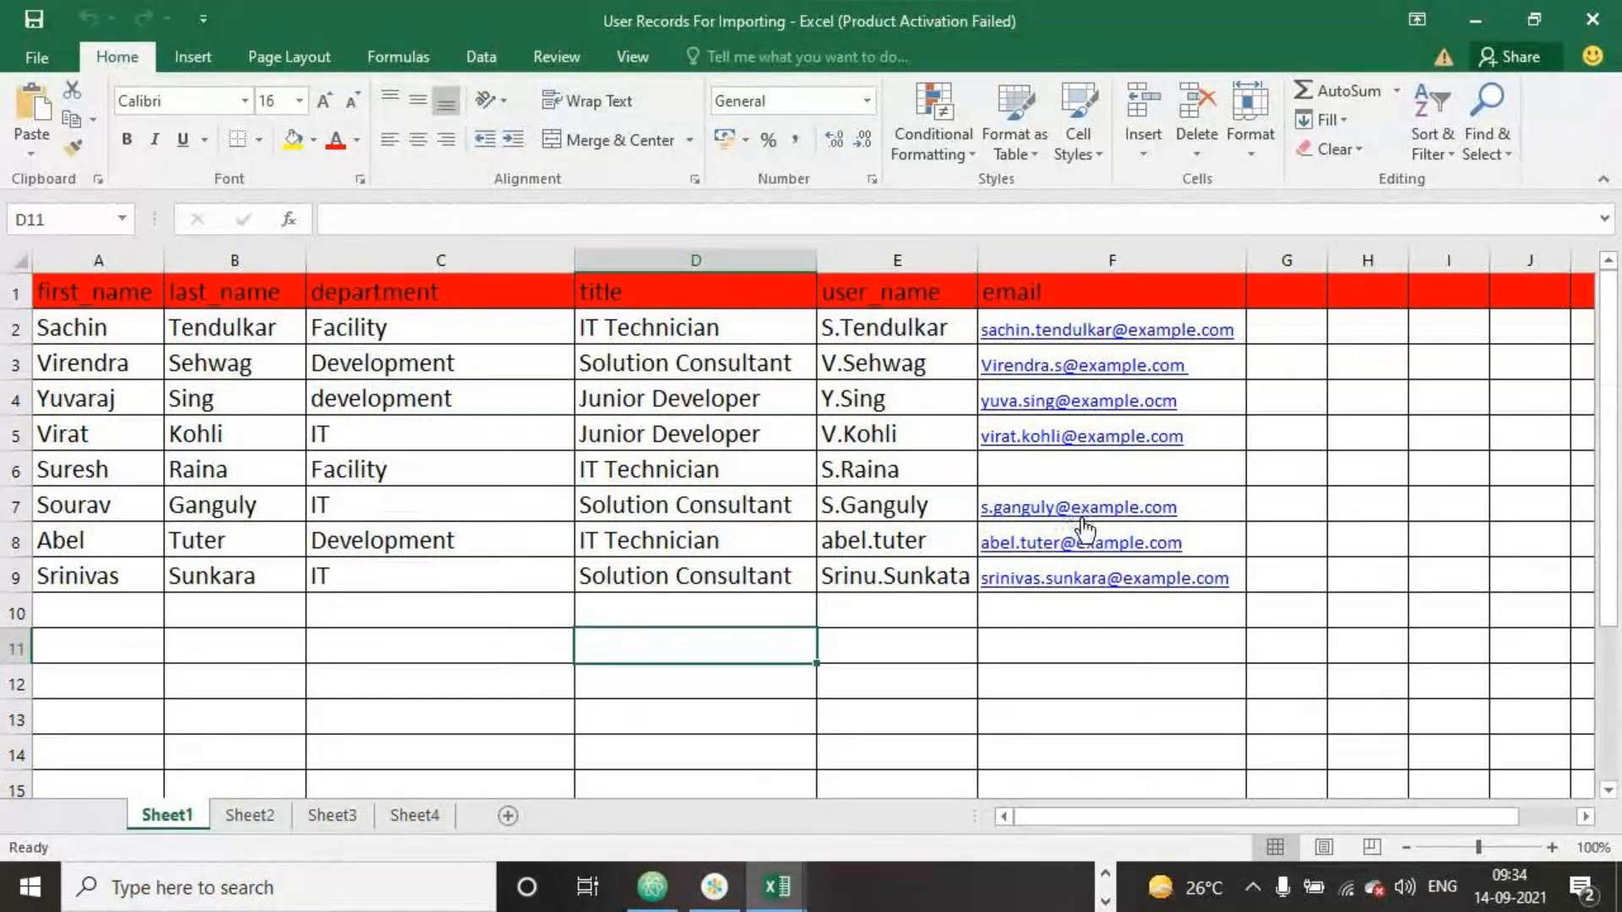
Delete spreadsheet row 7 from the user records
click(15, 505)
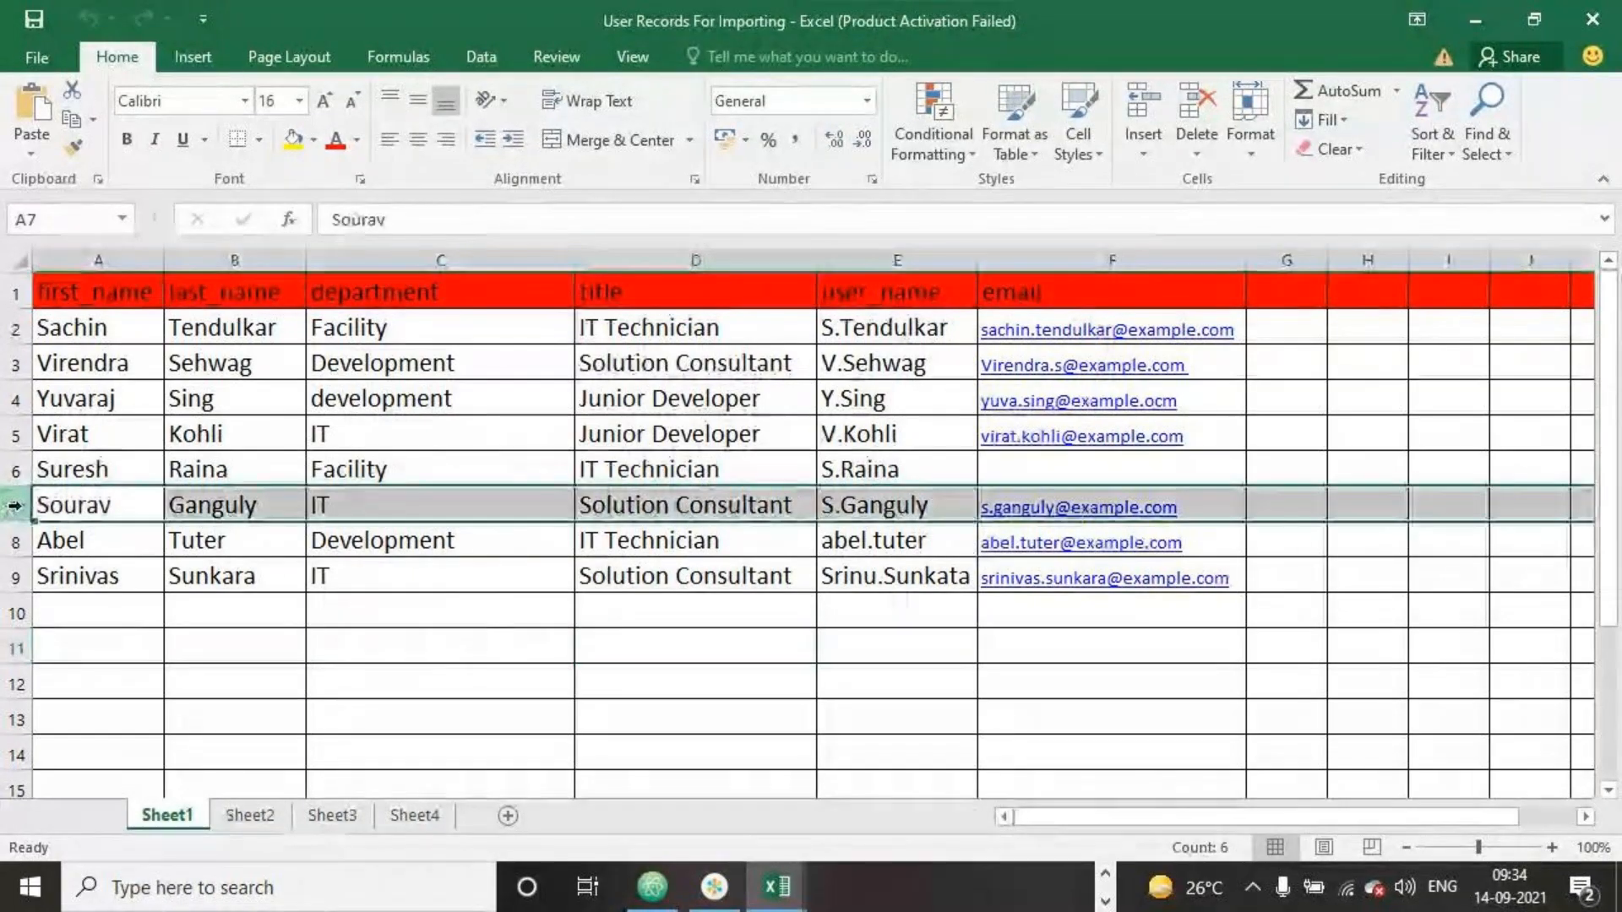
right_click(15, 505)
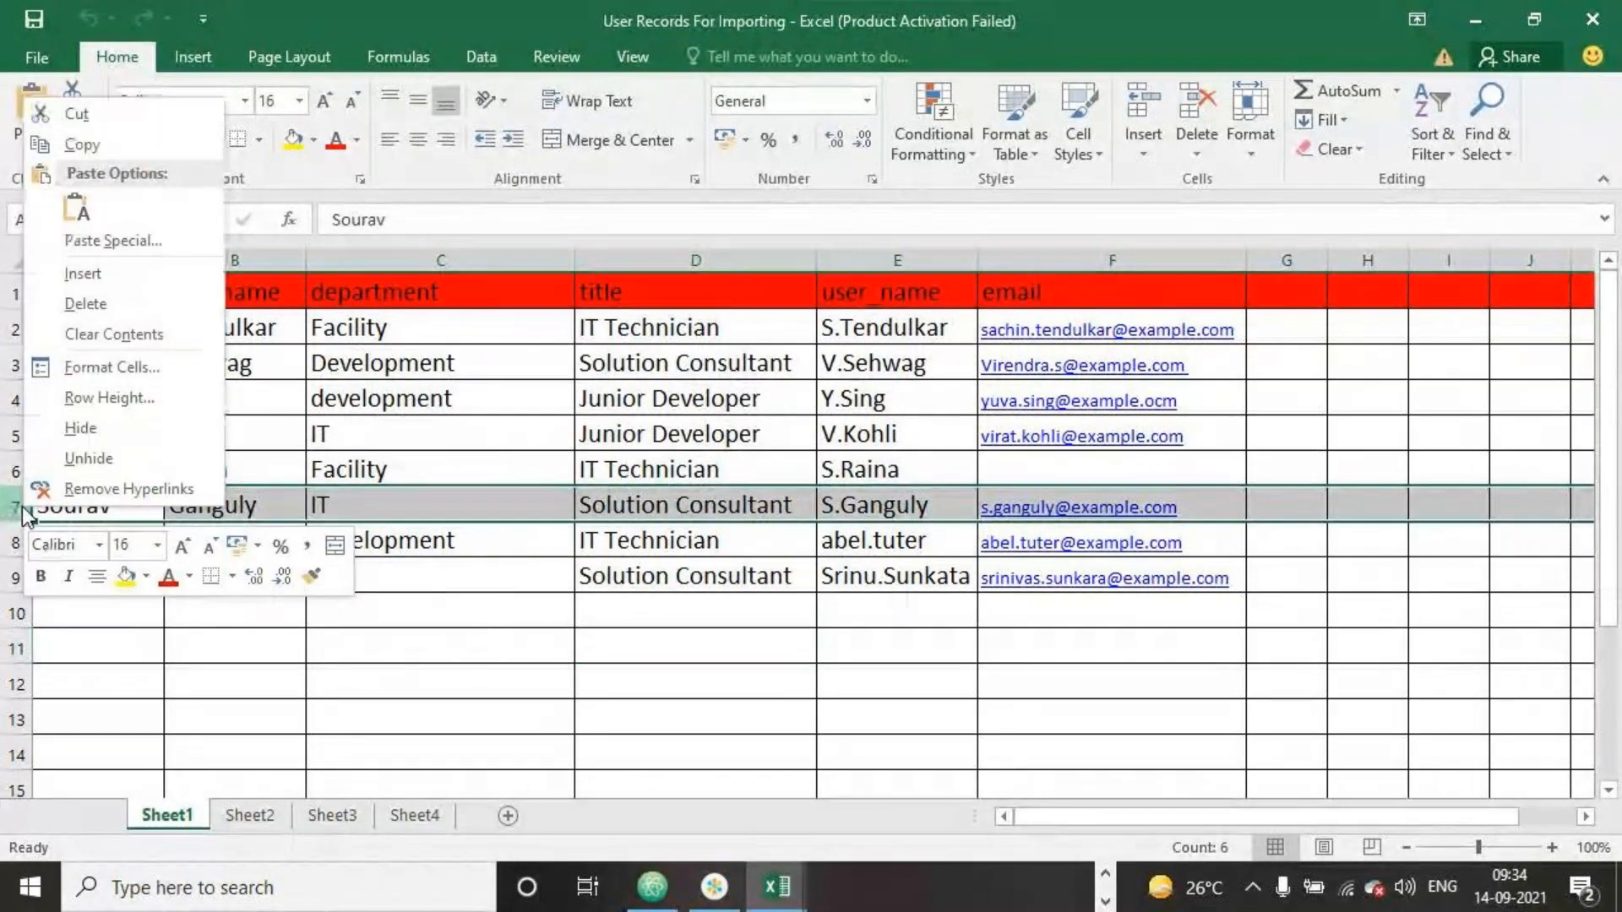
click(83, 304)
click(451, 645)
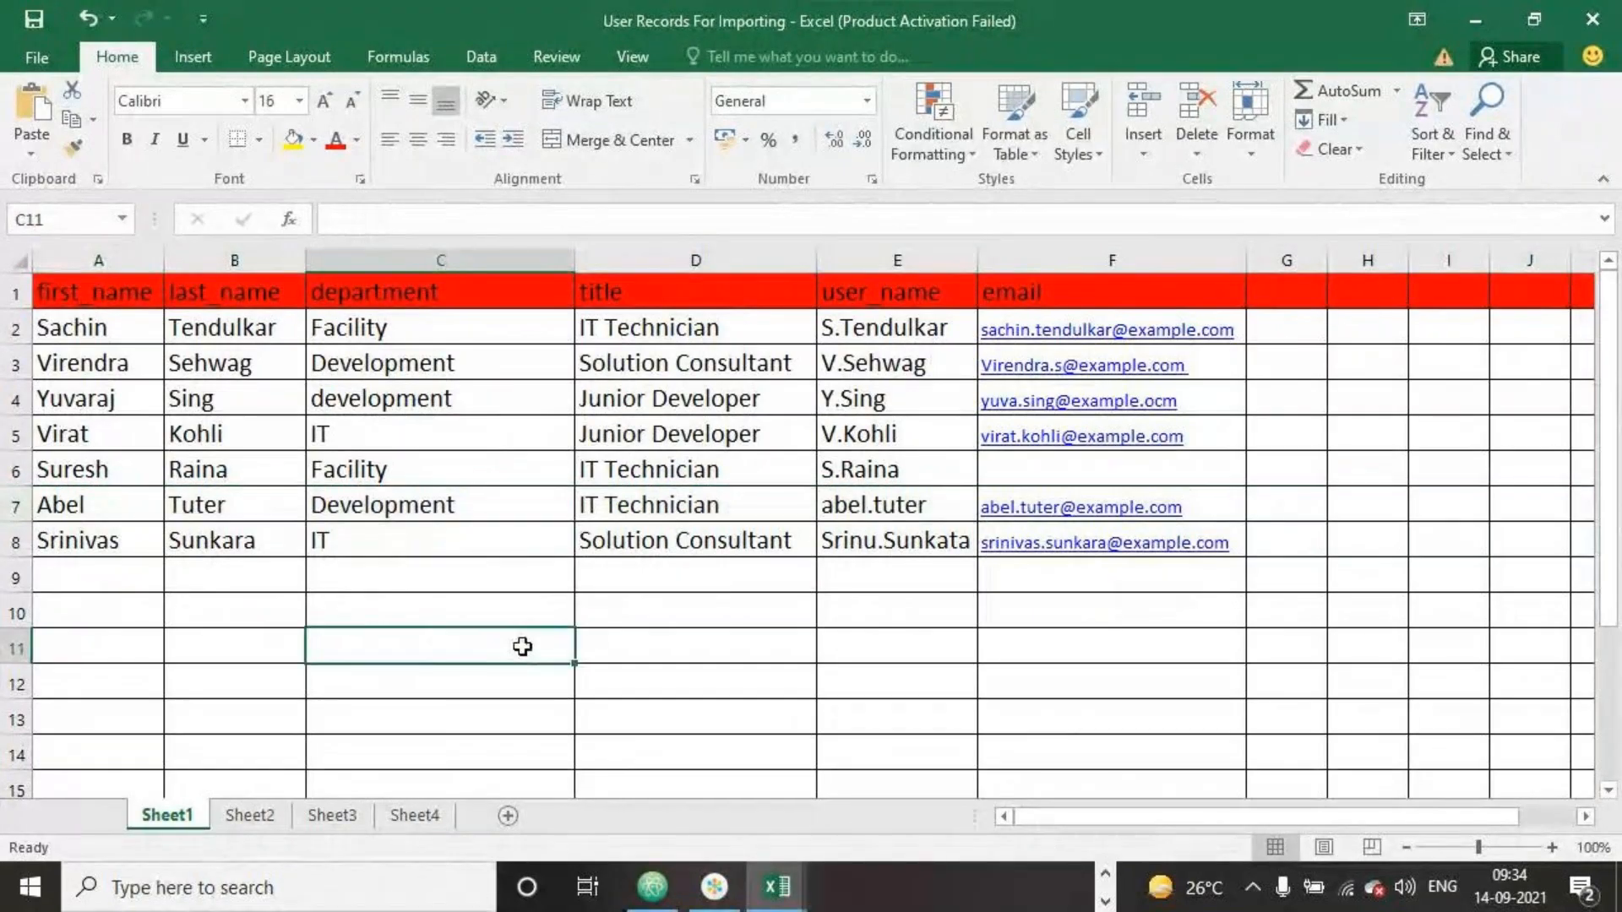
Save the spreadsheet and close the Excel windows
click(42, 28)
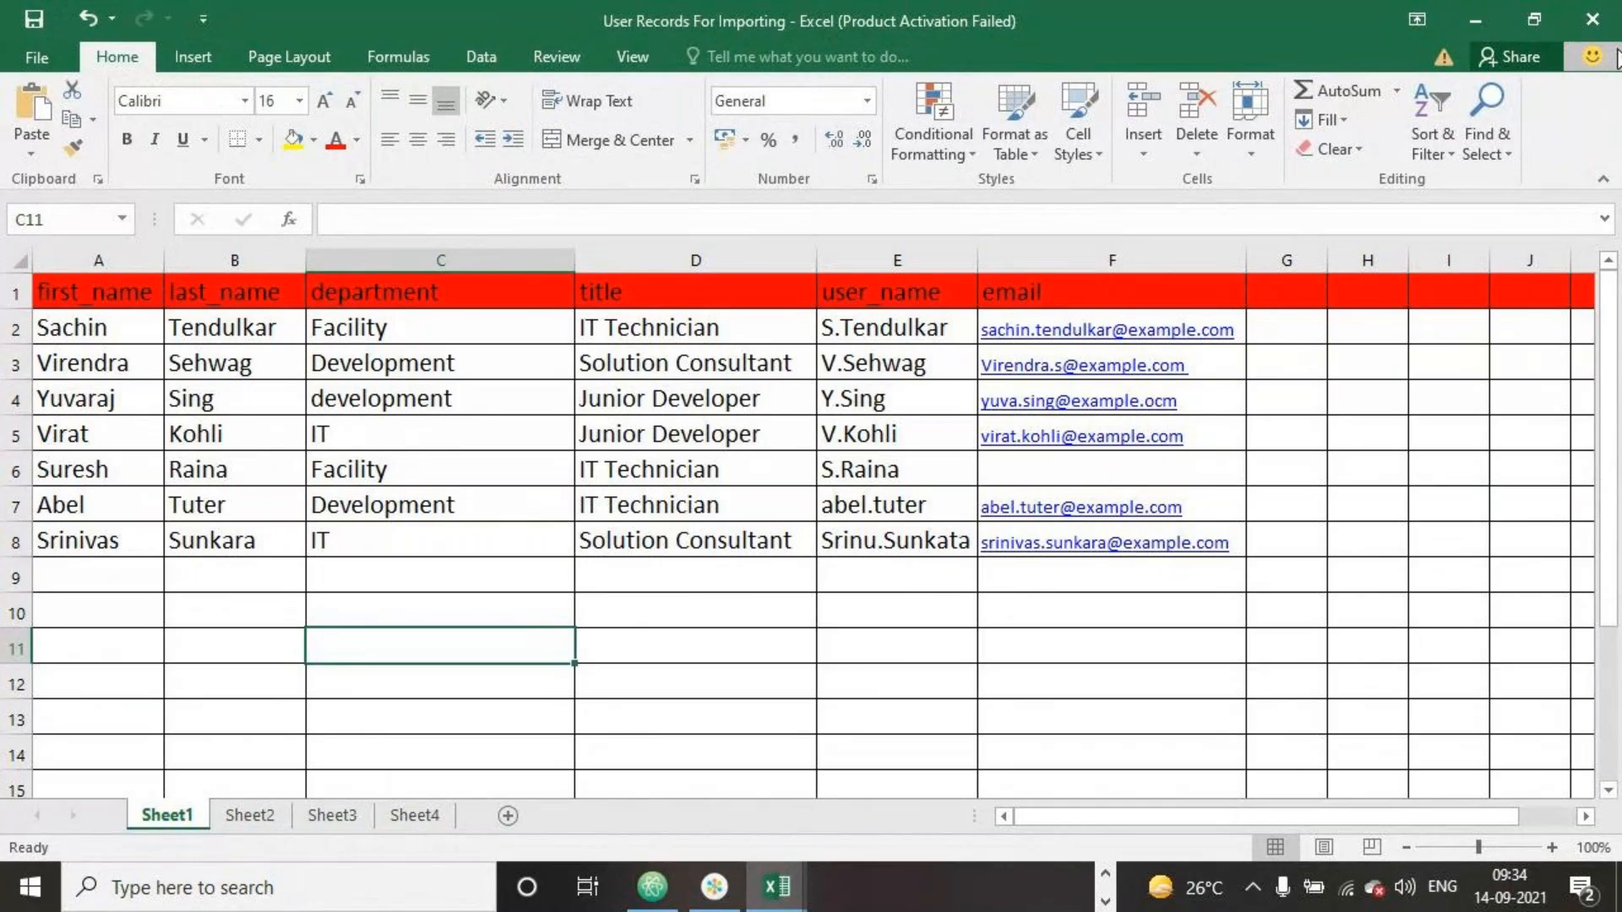
click(1592, 19)
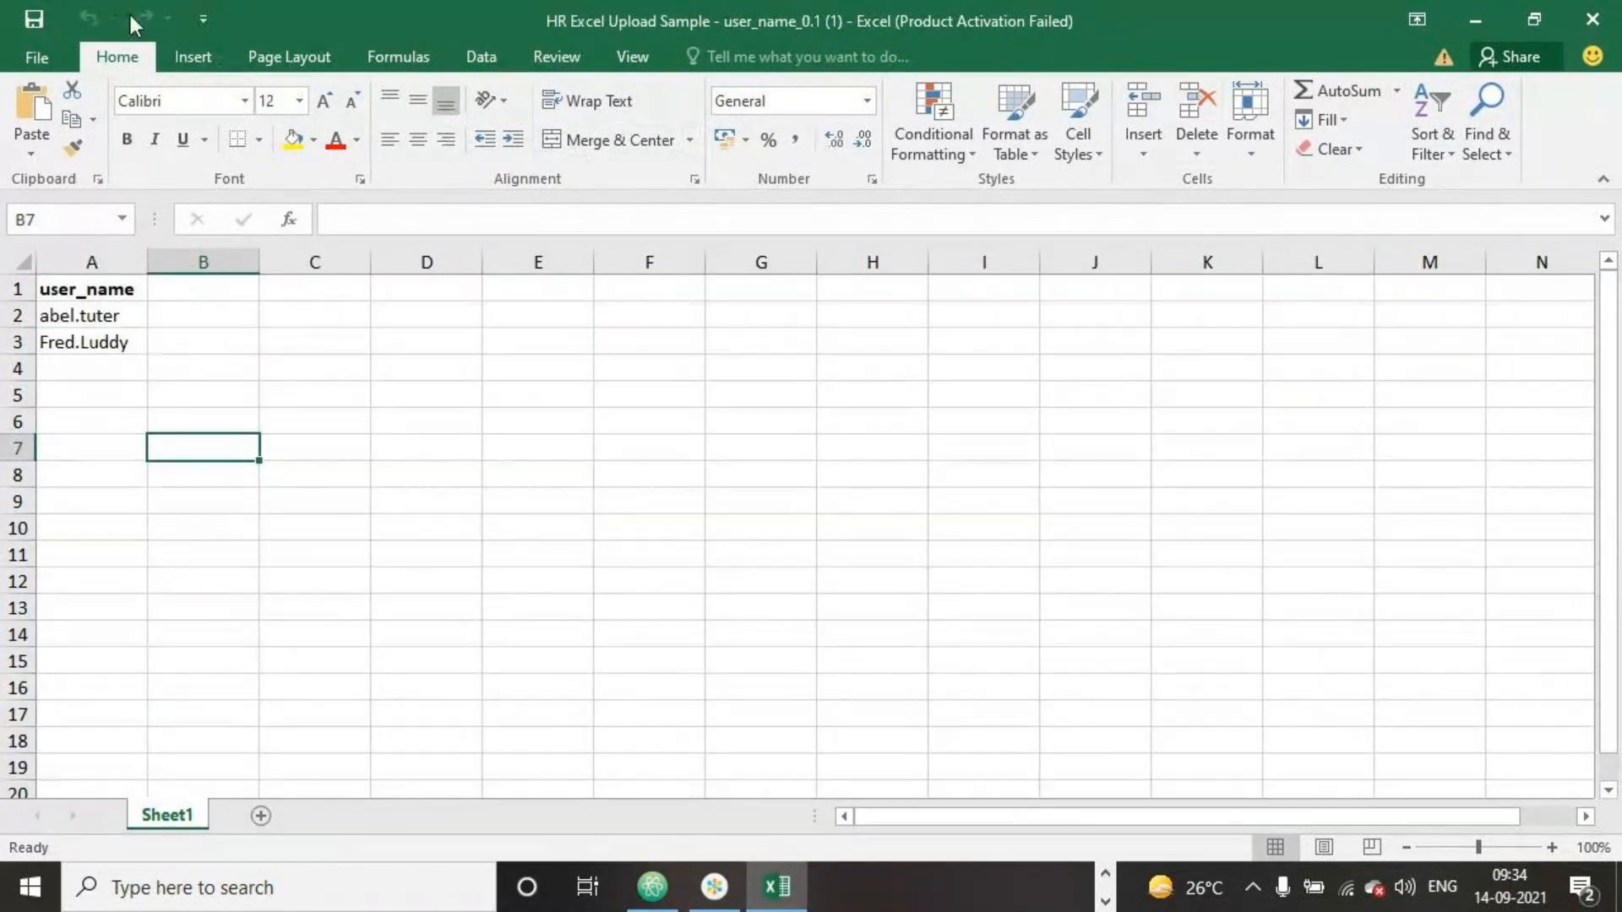
click(1594, 18)
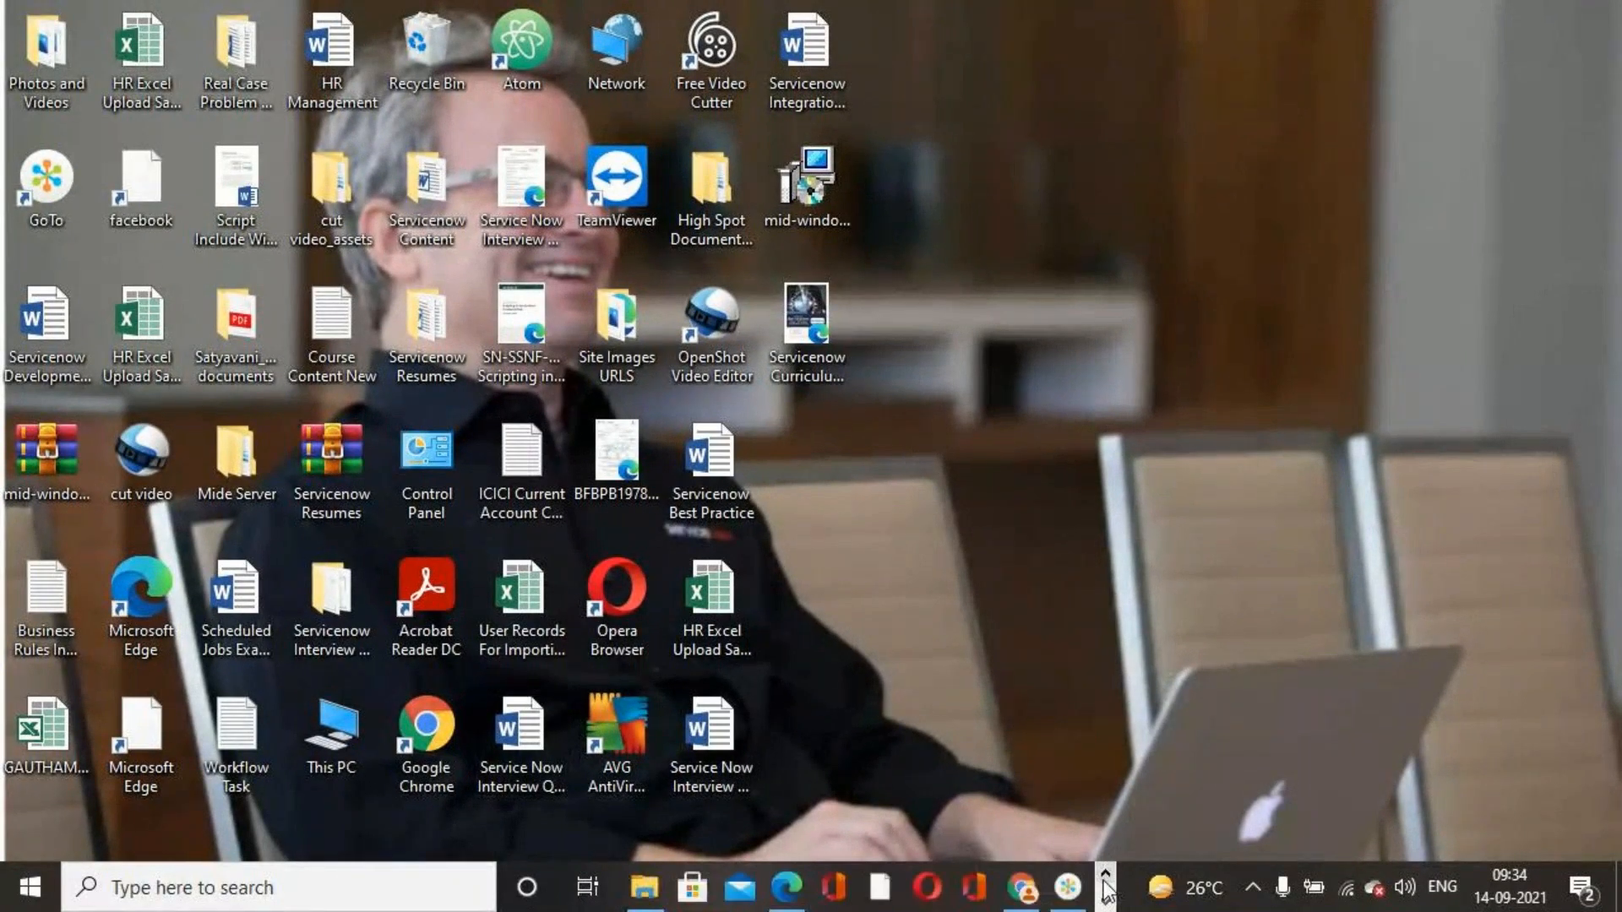
Load the edited User Records For Importing spreadsheet into the existing Sep Import Sets 2021 import set table
scroll(93, 380, up, 2)
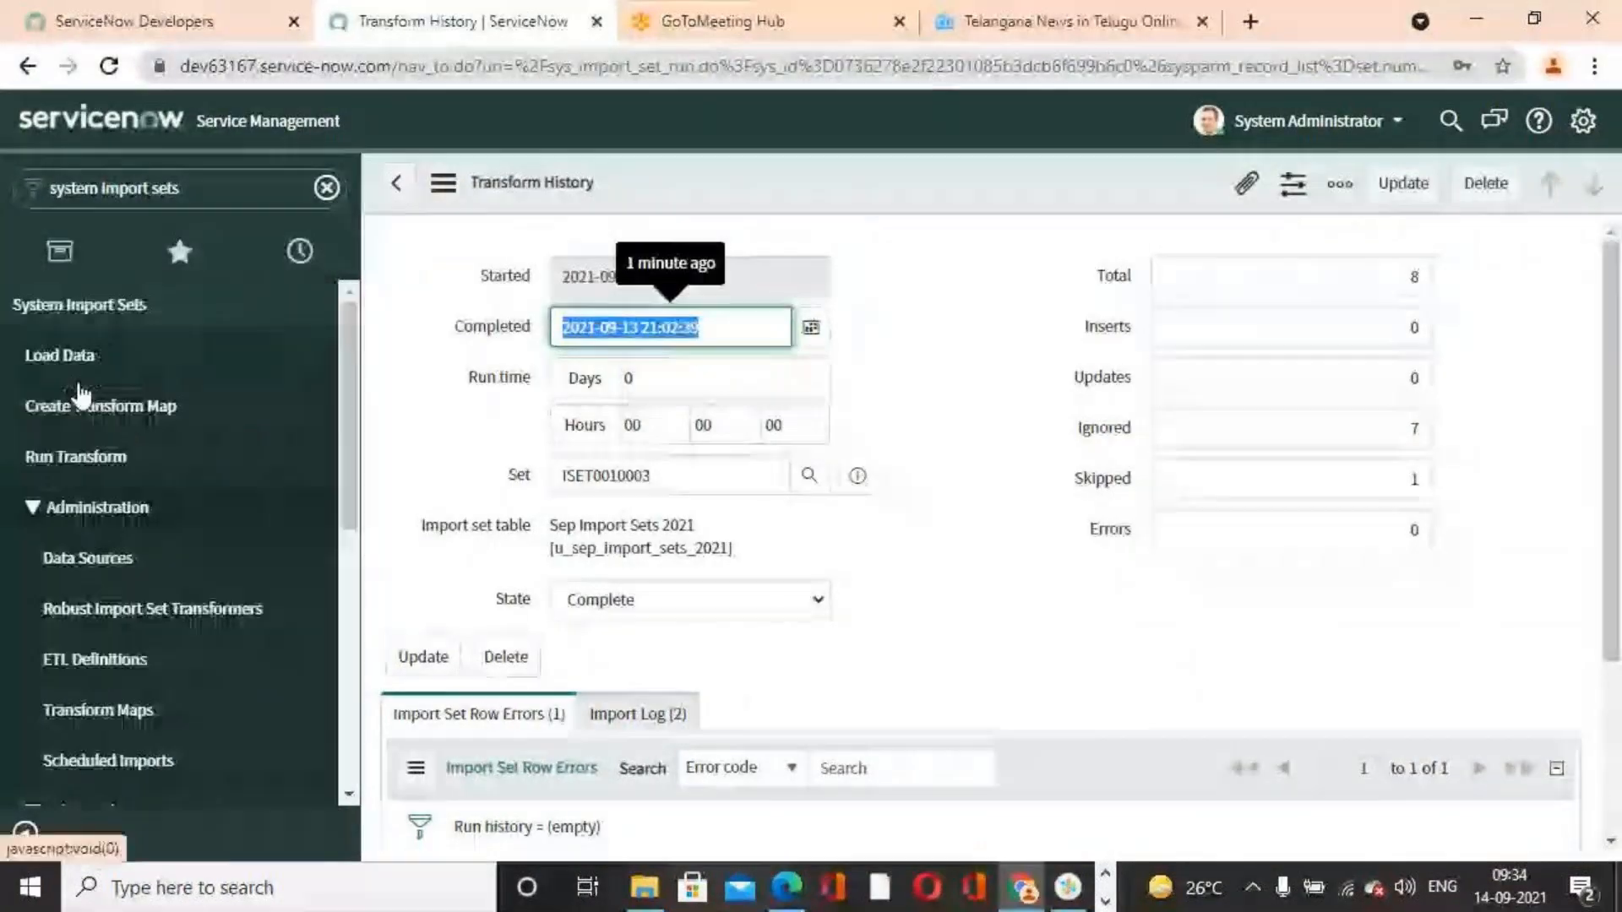
click(97, 370)
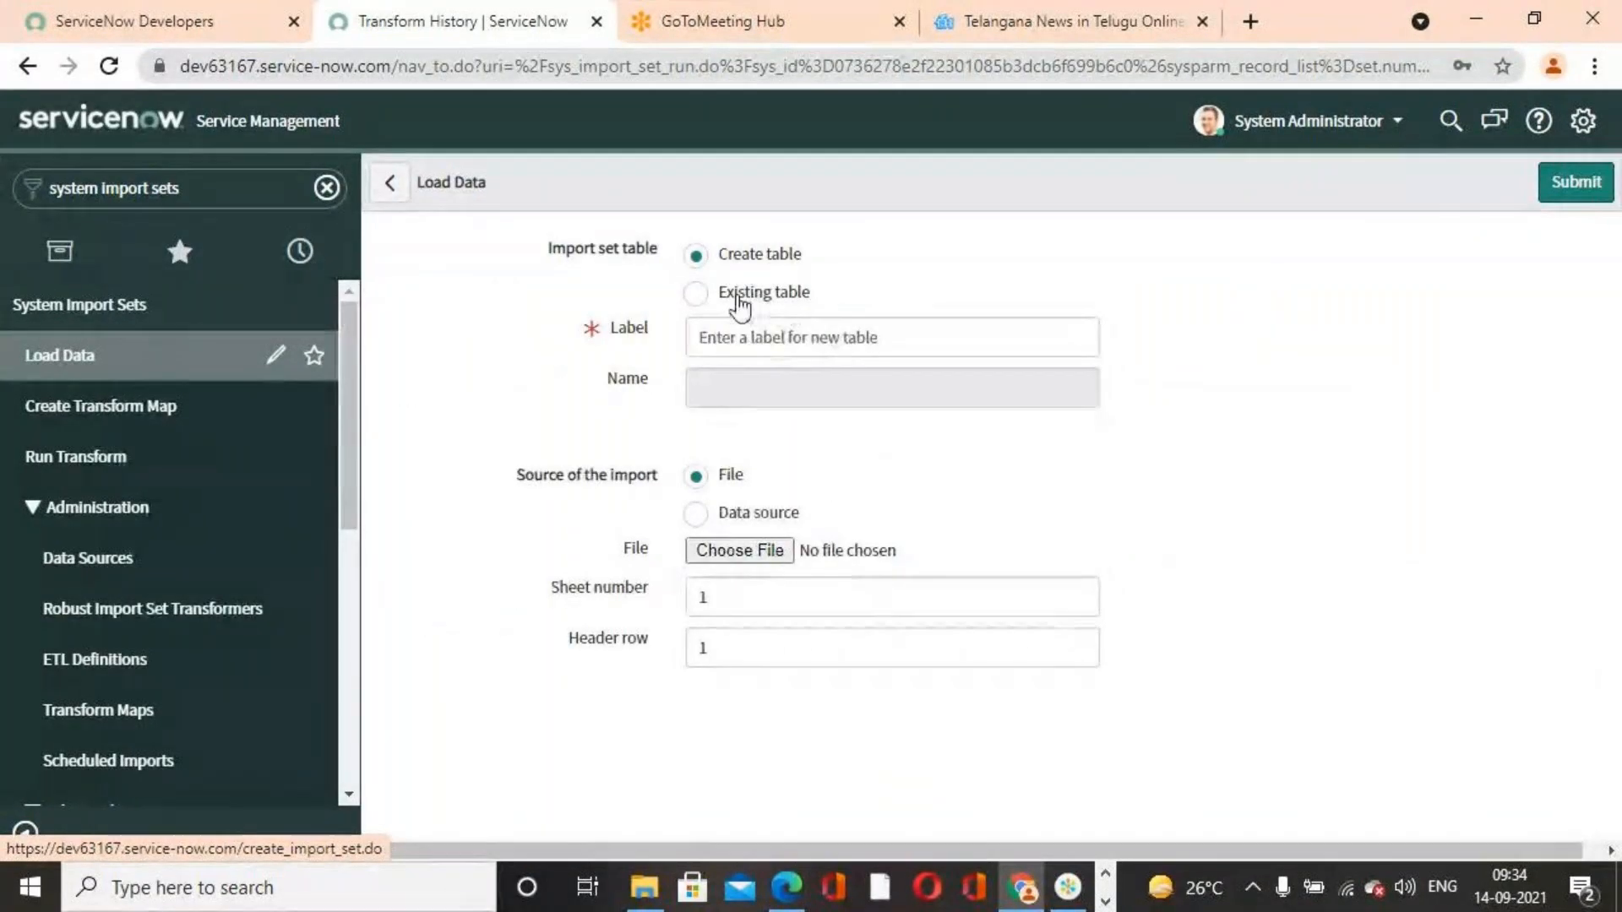
click(701, 294)
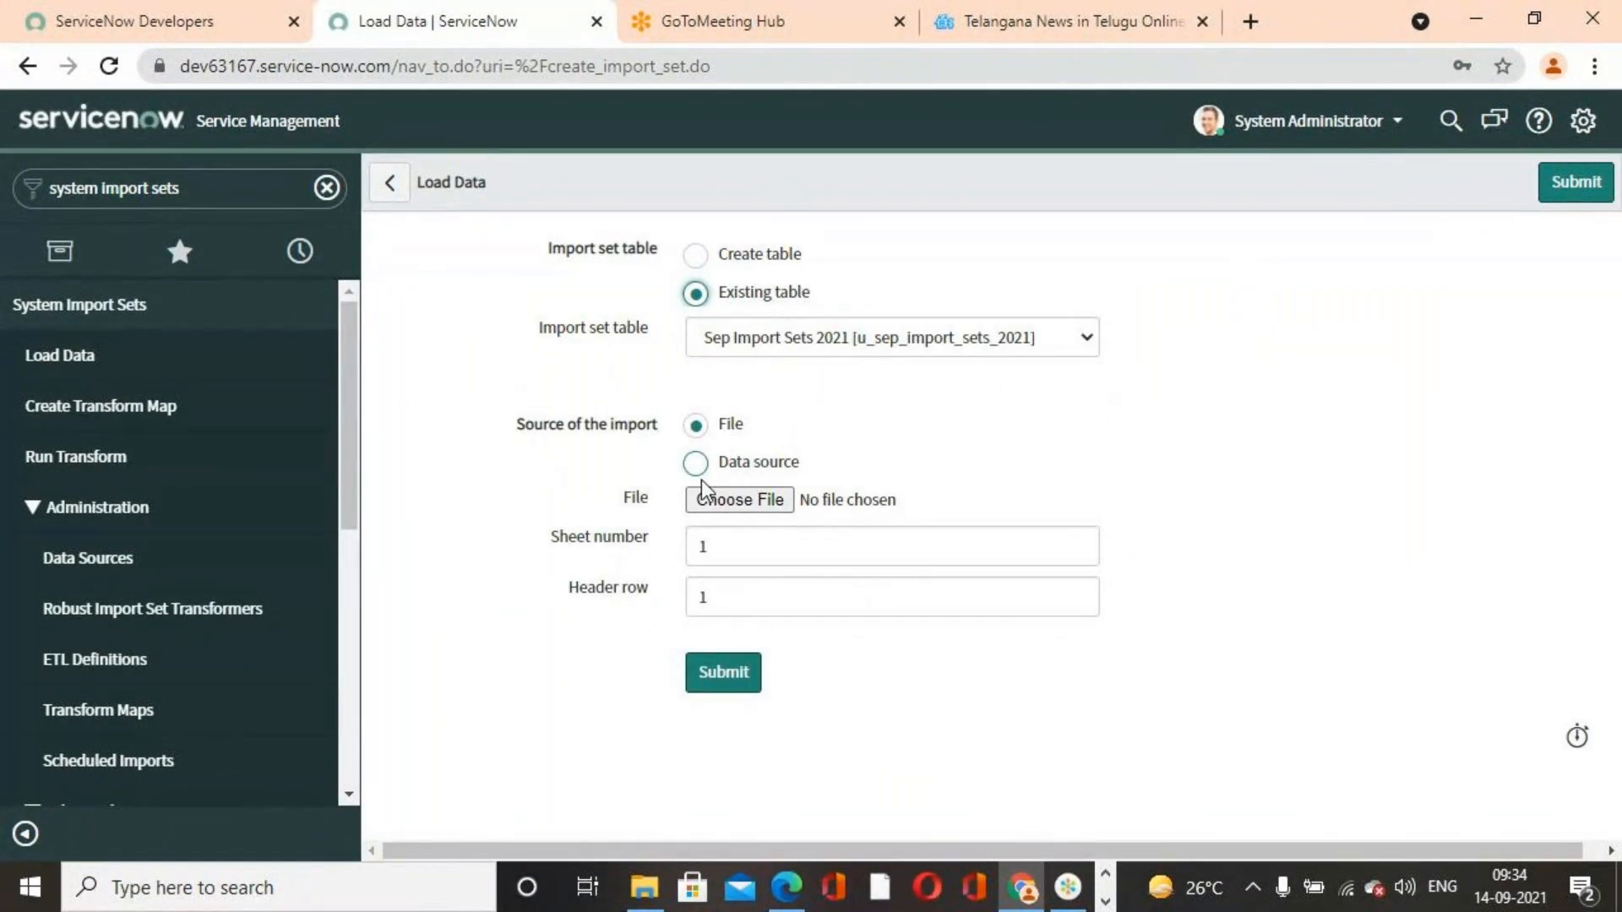
click(725, 505)
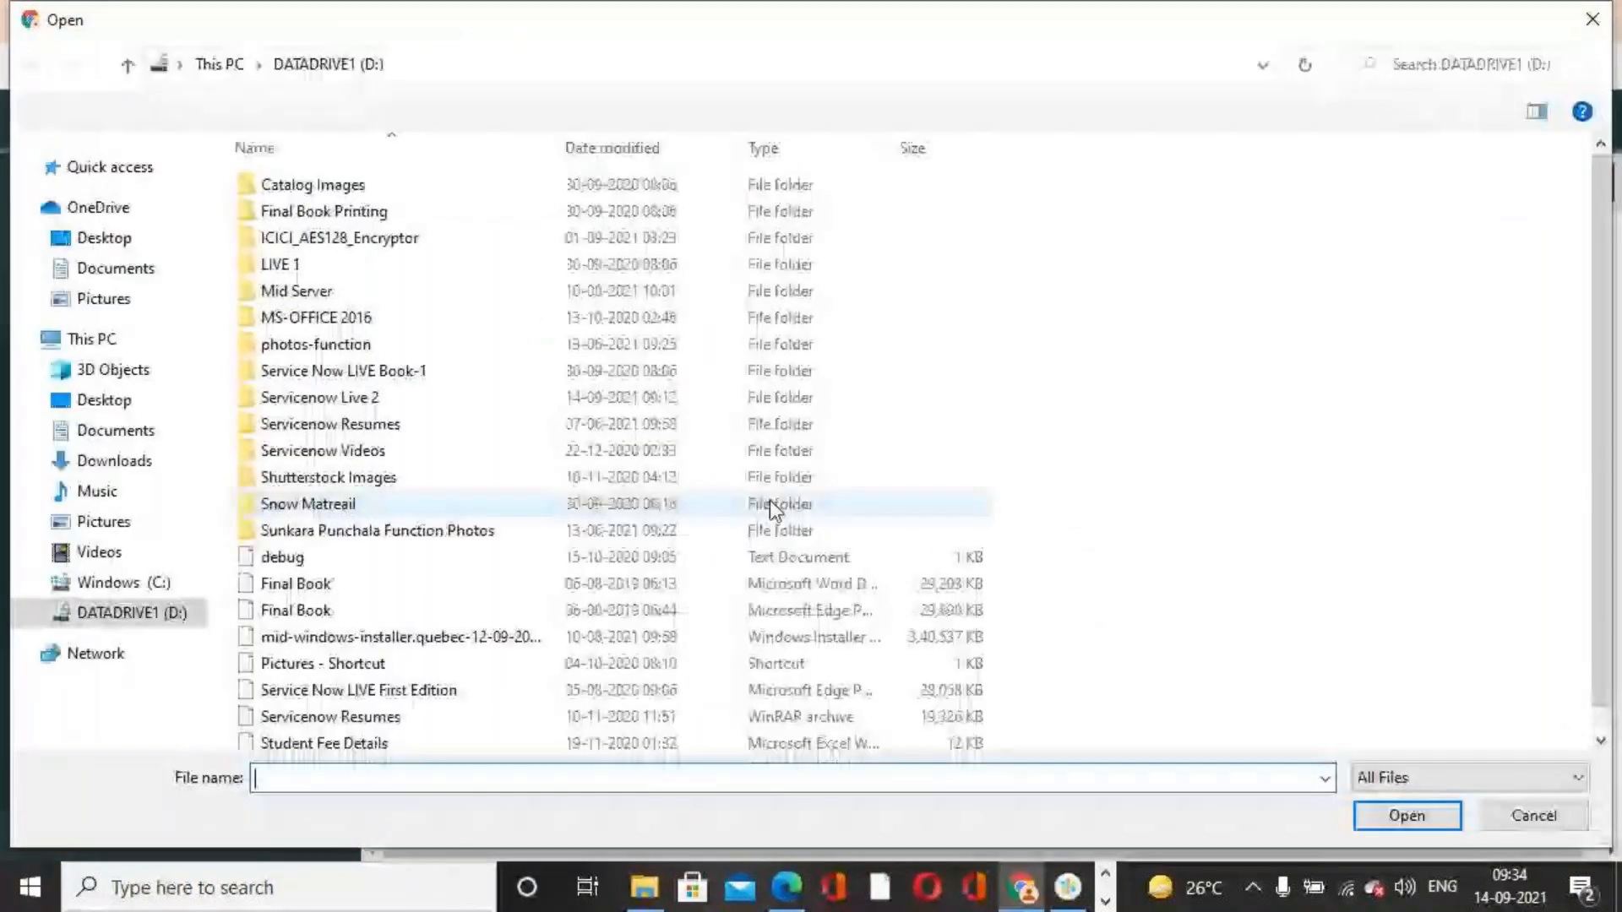
scroll(440, 735, down, 2)
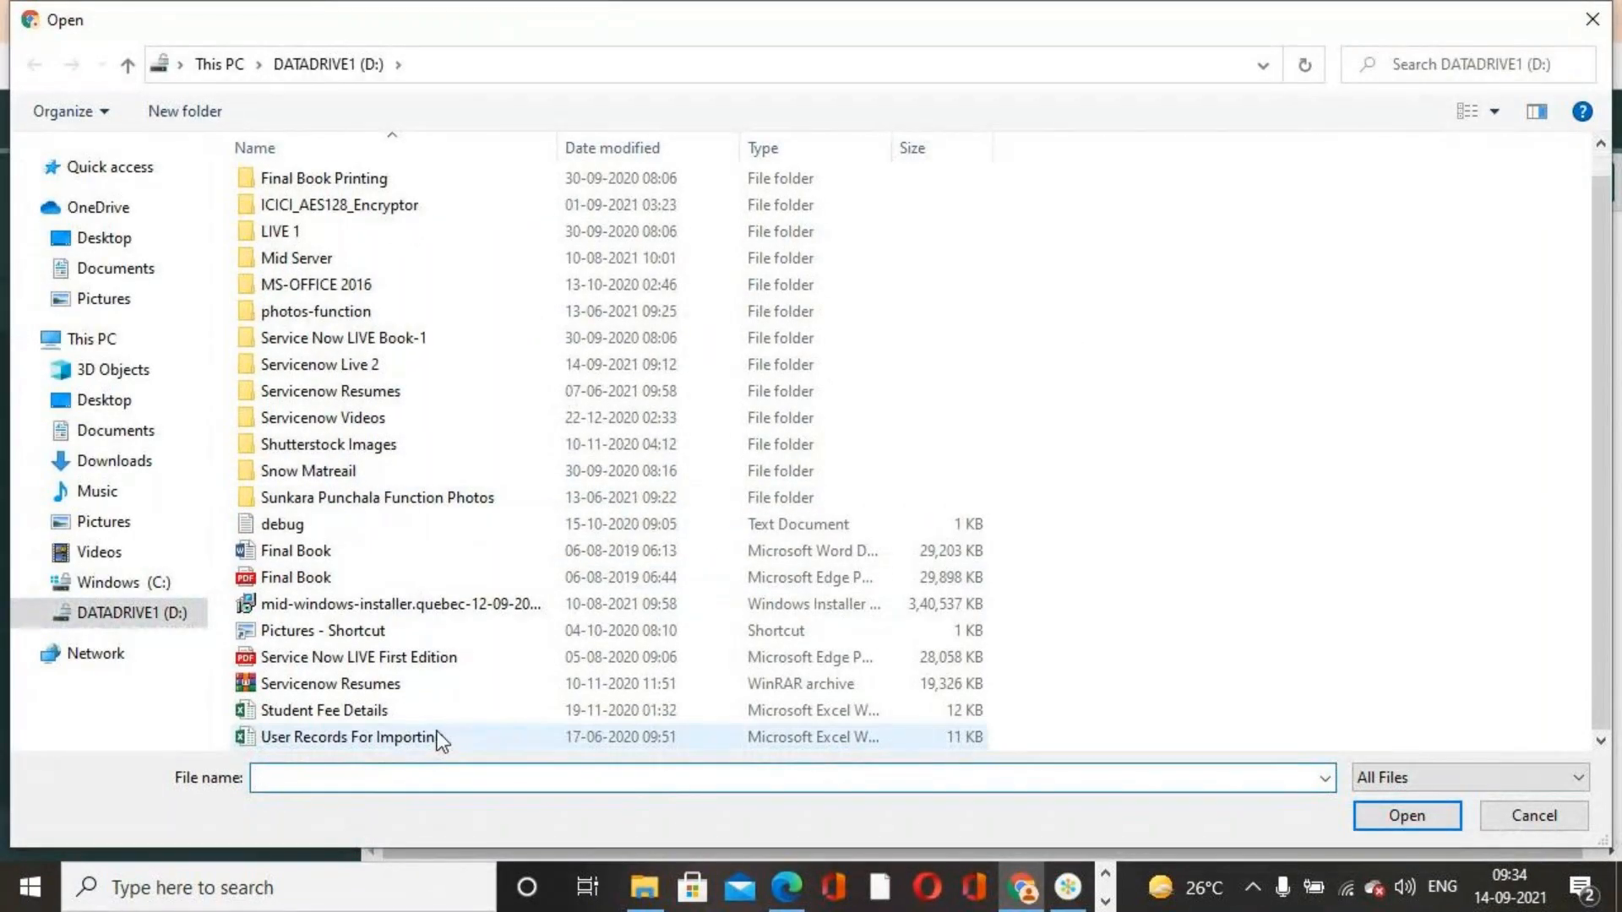
click(440, 737)
click(1407, 815)
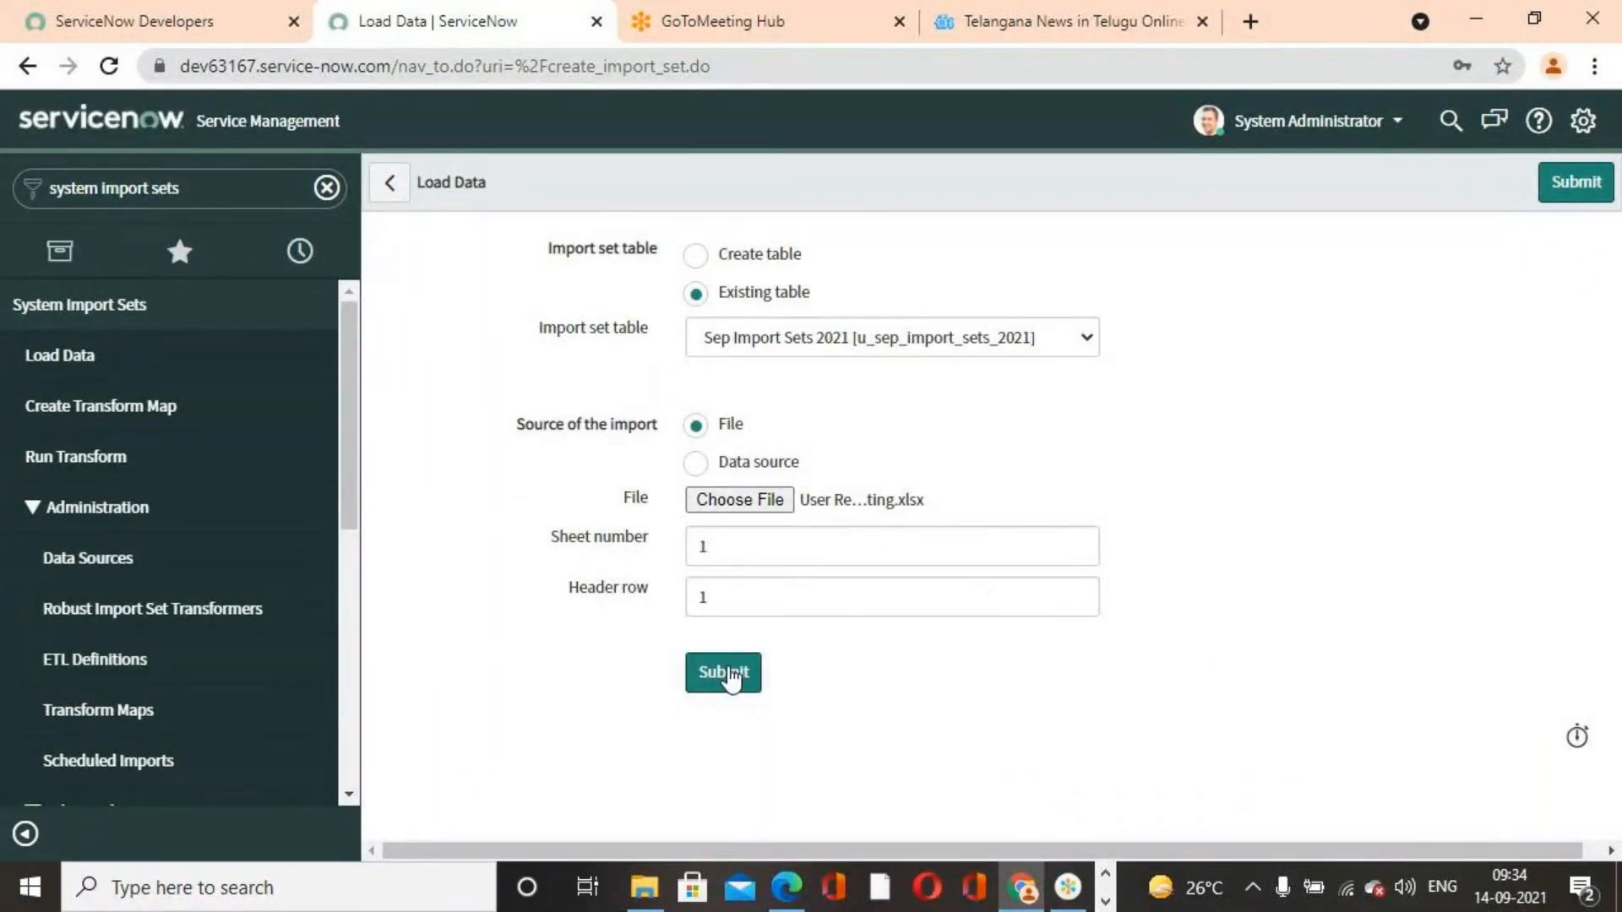
click(724, 673)
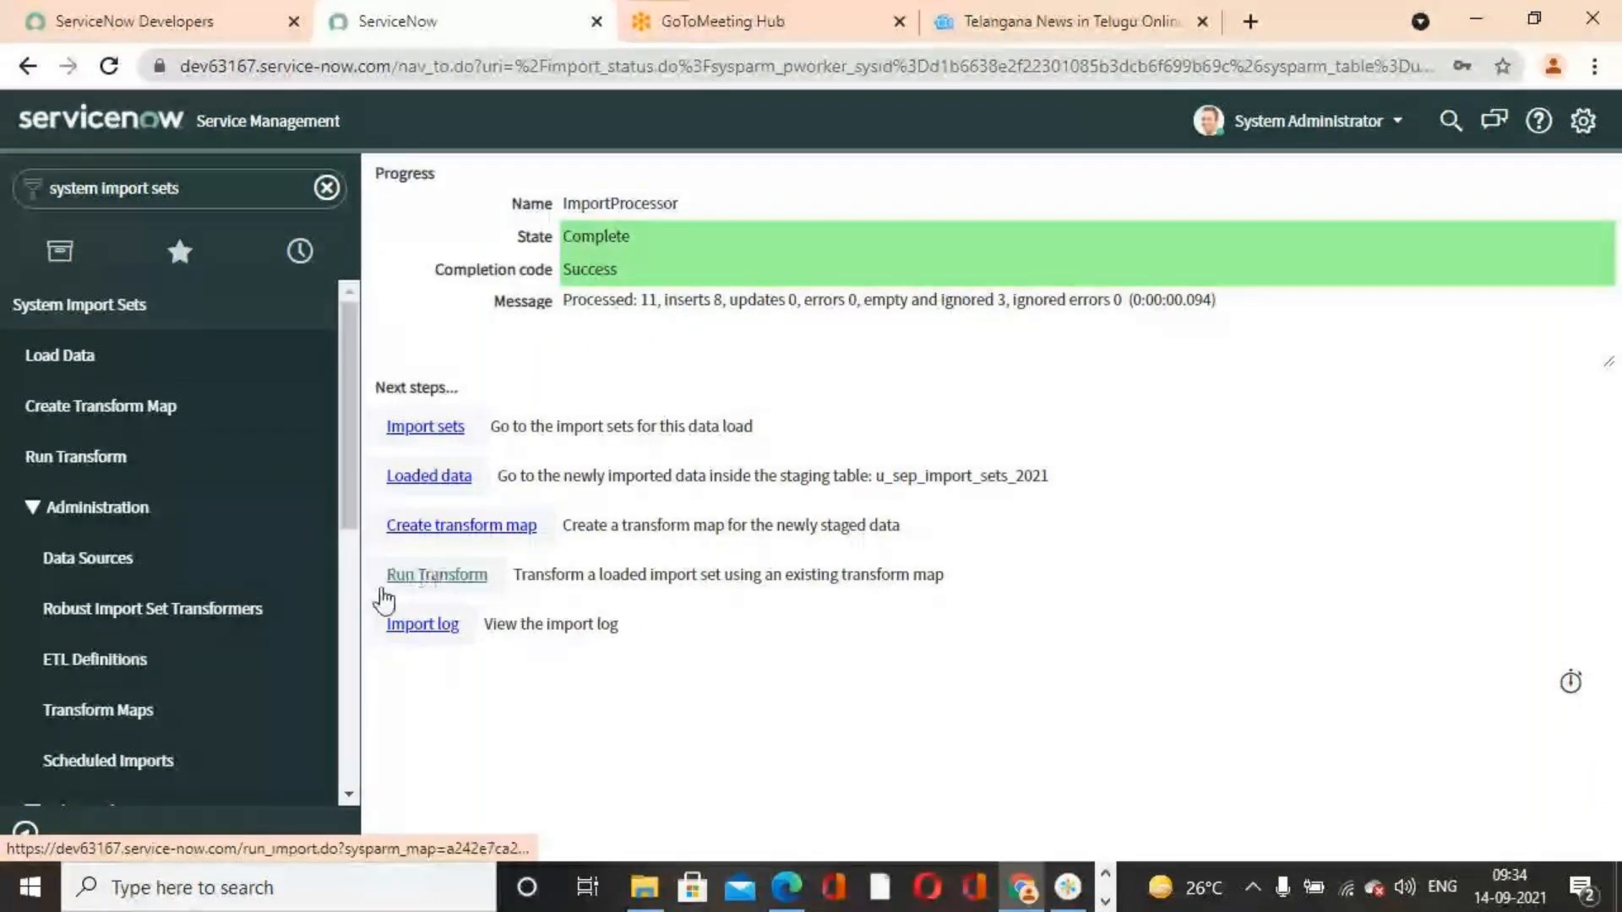
Open the Sep Transform Map 2021 transform map and run Auto Map Matching Fields on it
scroll(38, 606, down, 3)
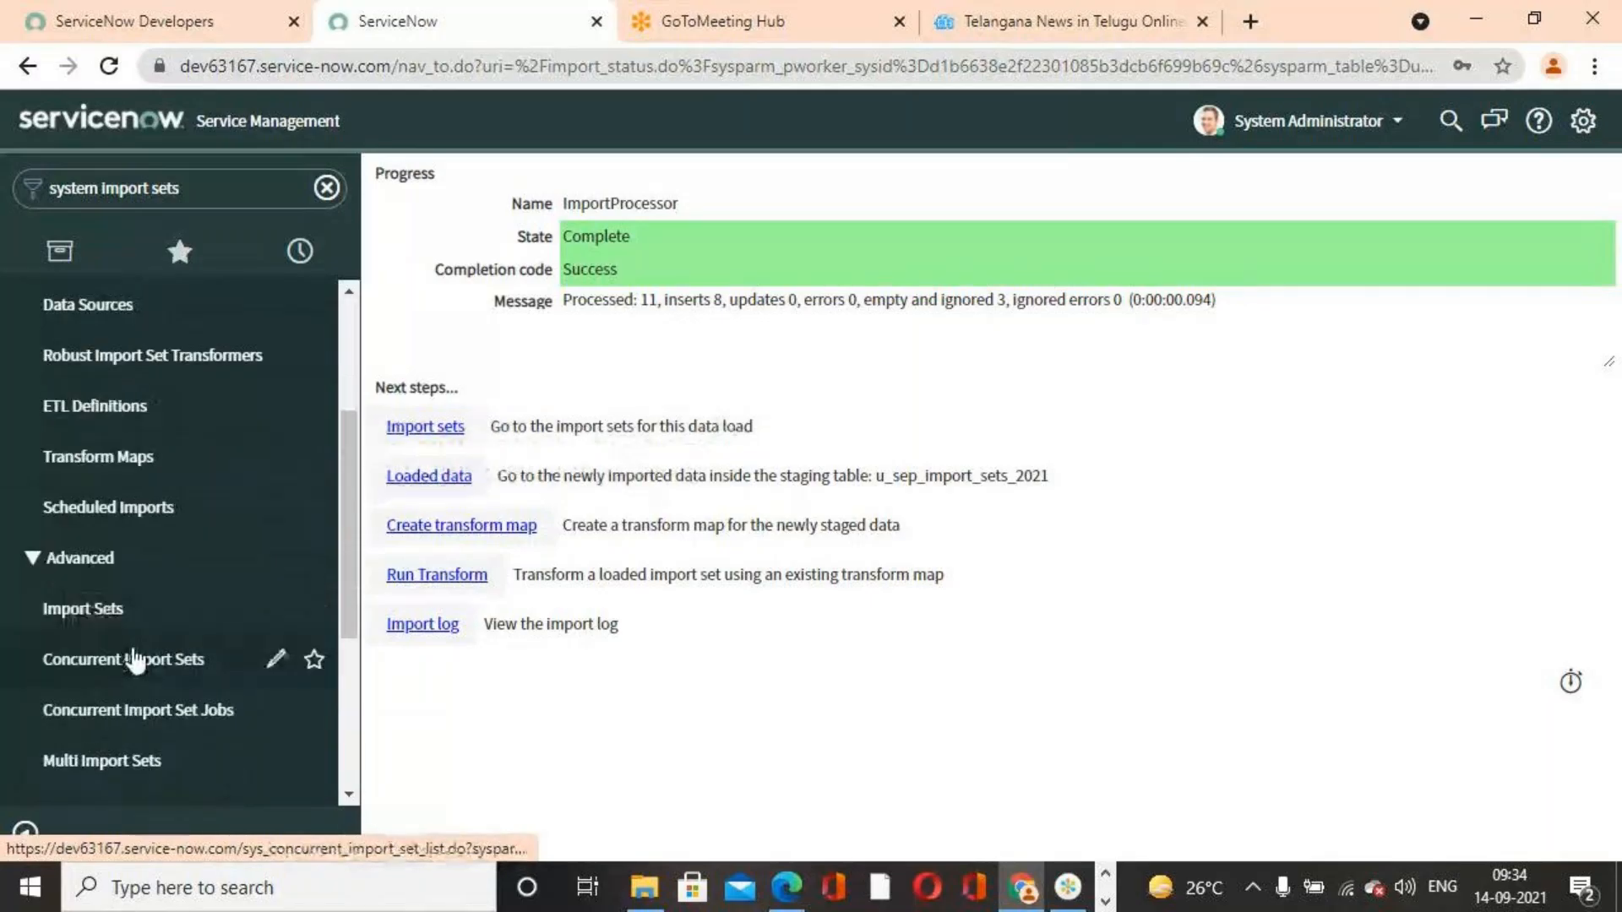
click(144, 478)
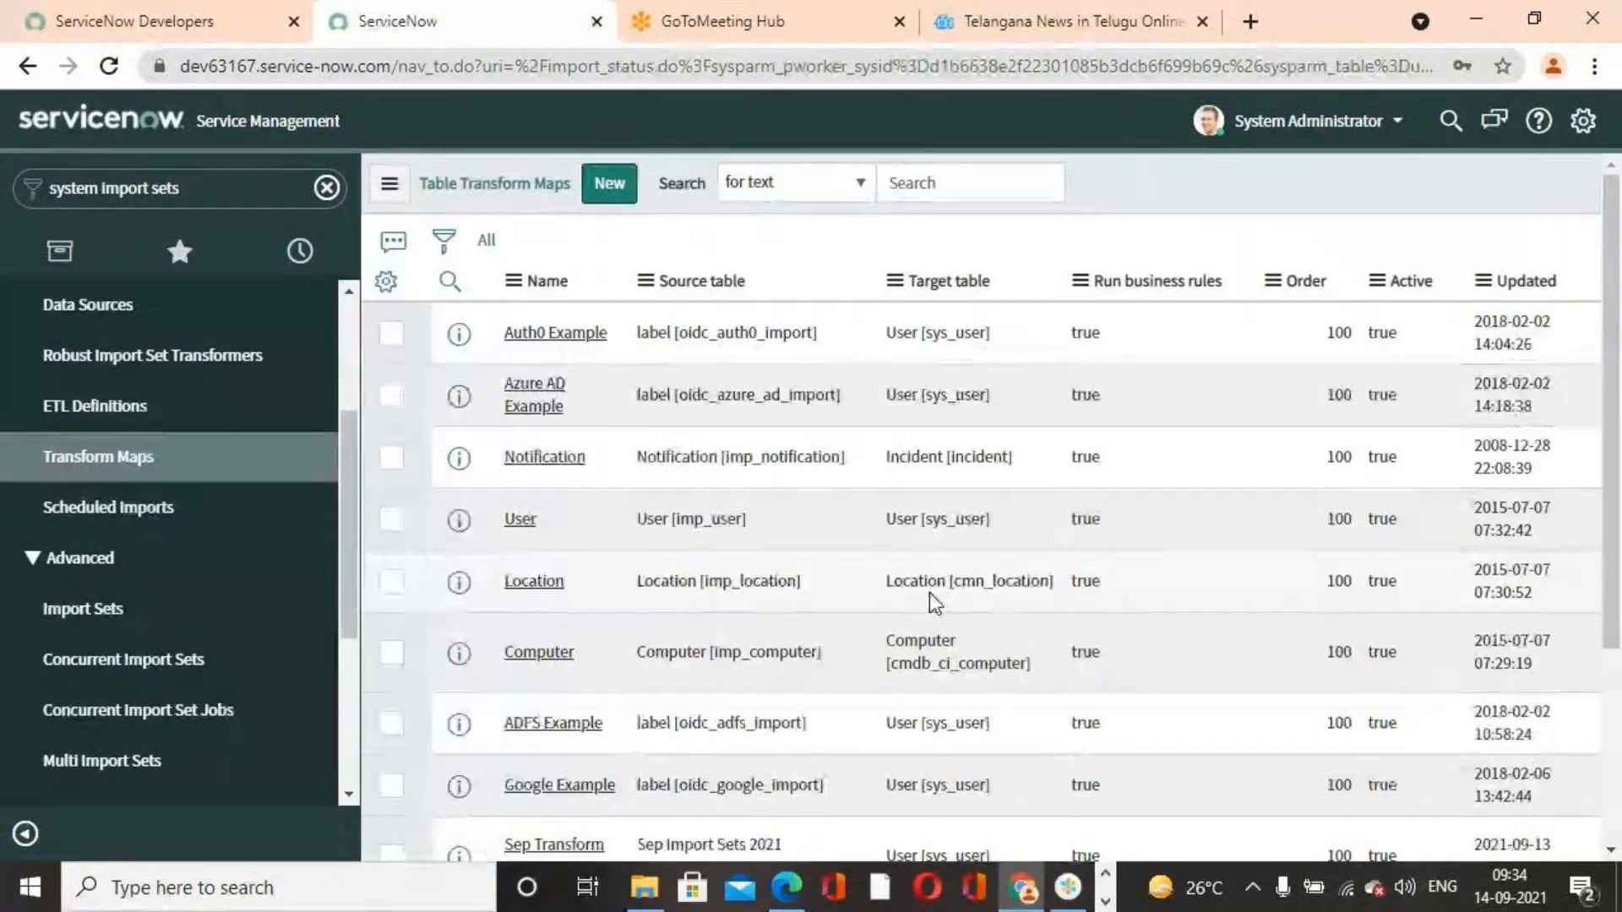
scroll(604, 555, down, 5)
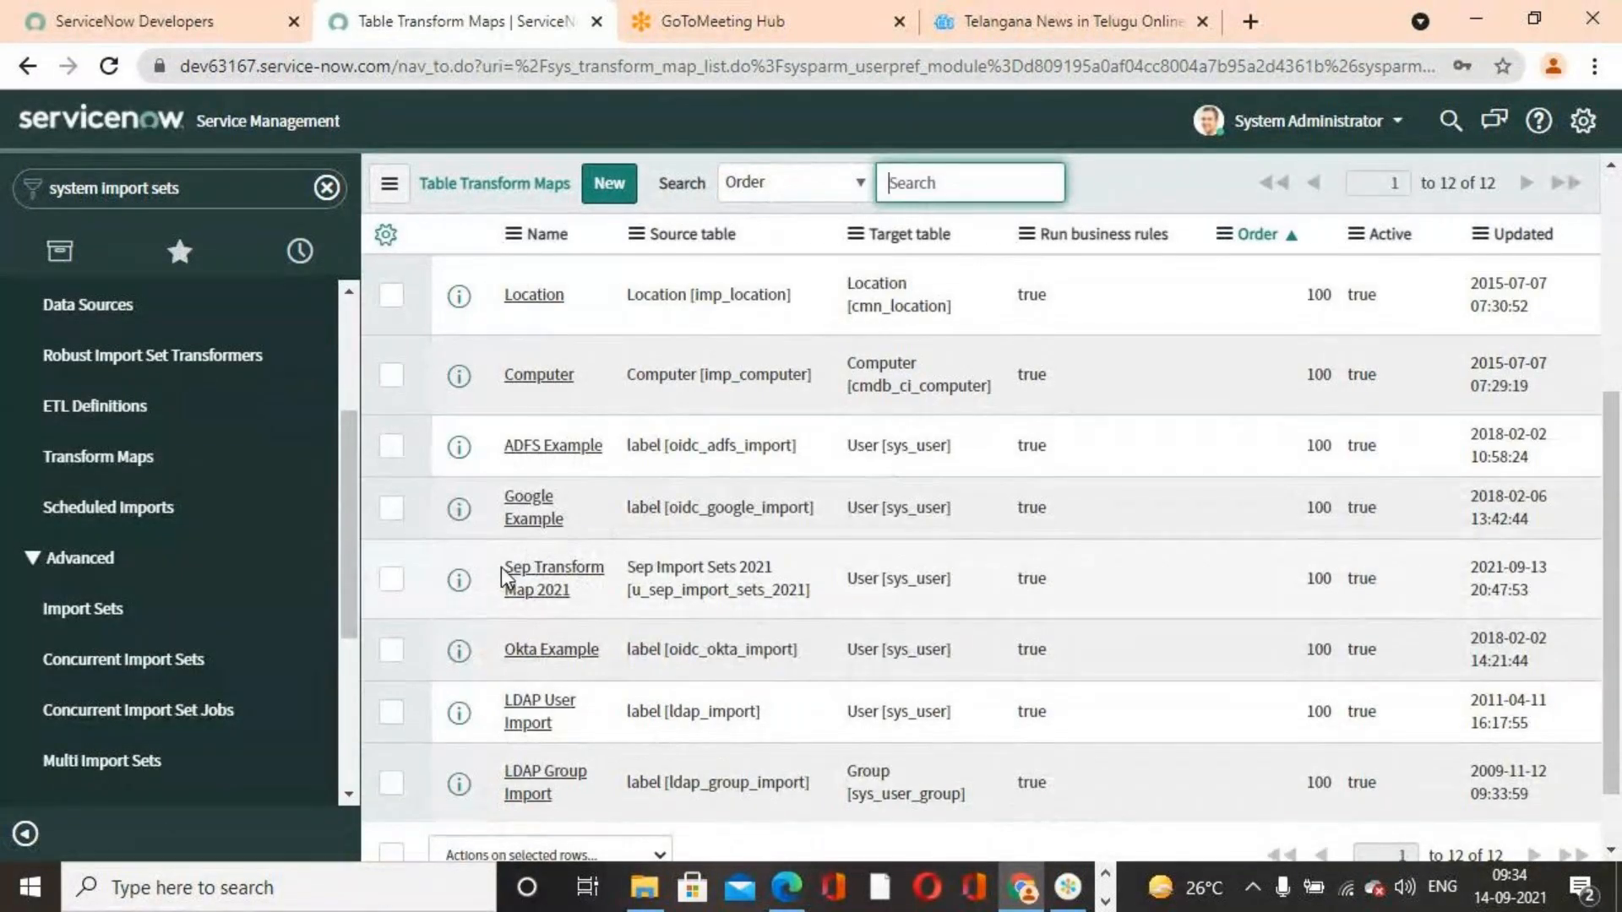
click(503, 574)
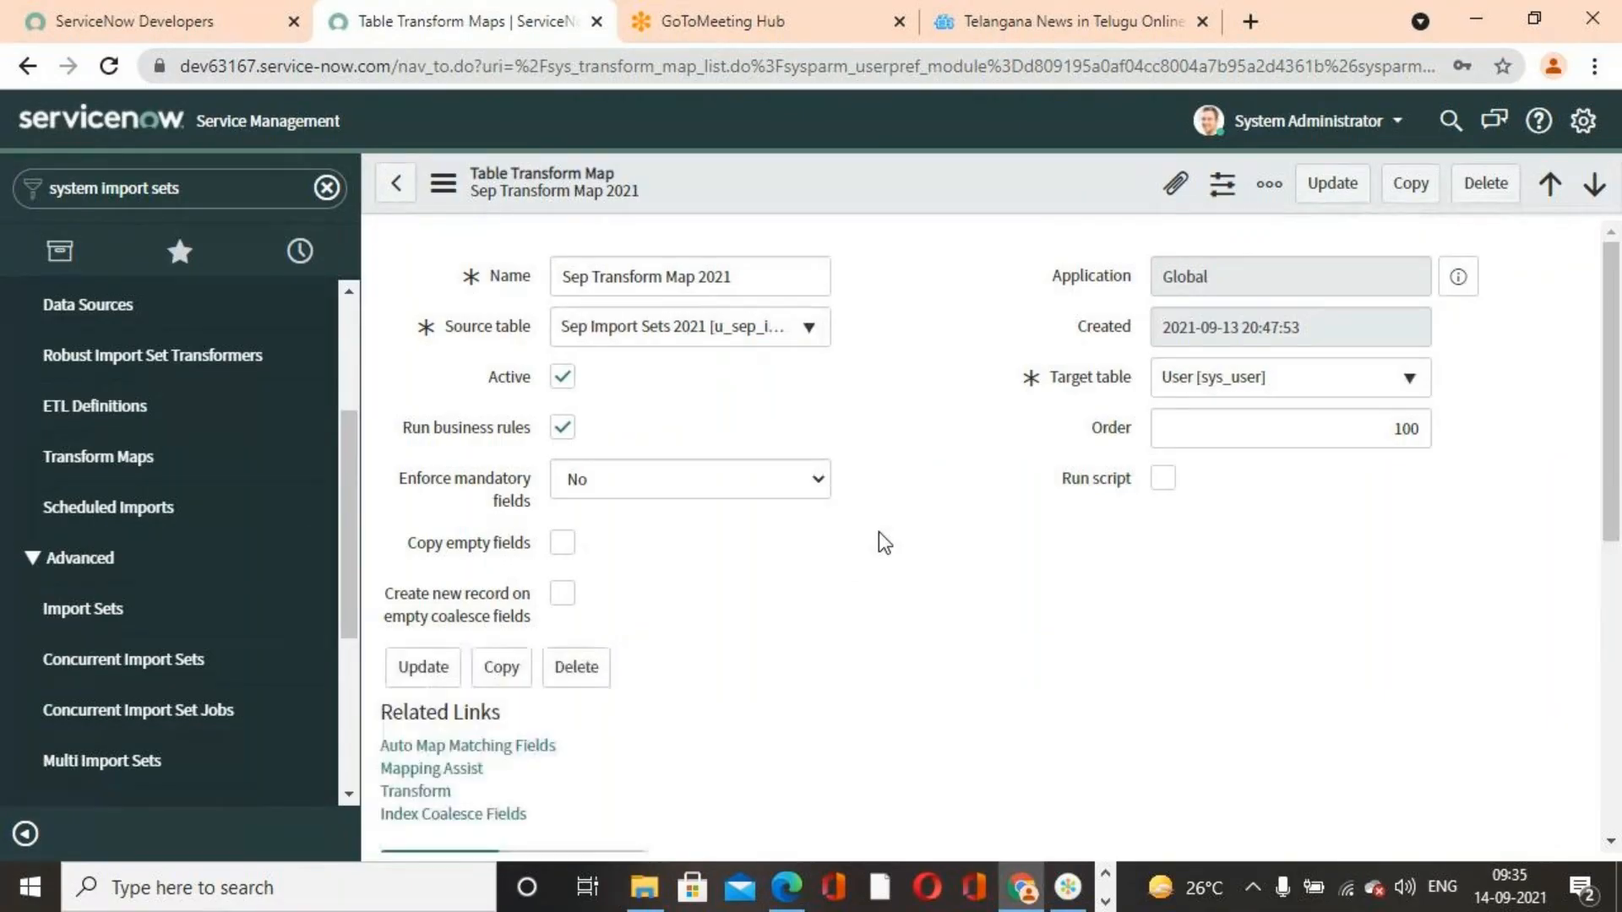
scroll(886, 542, down, 1)
scroll(886, 542, down, 6)
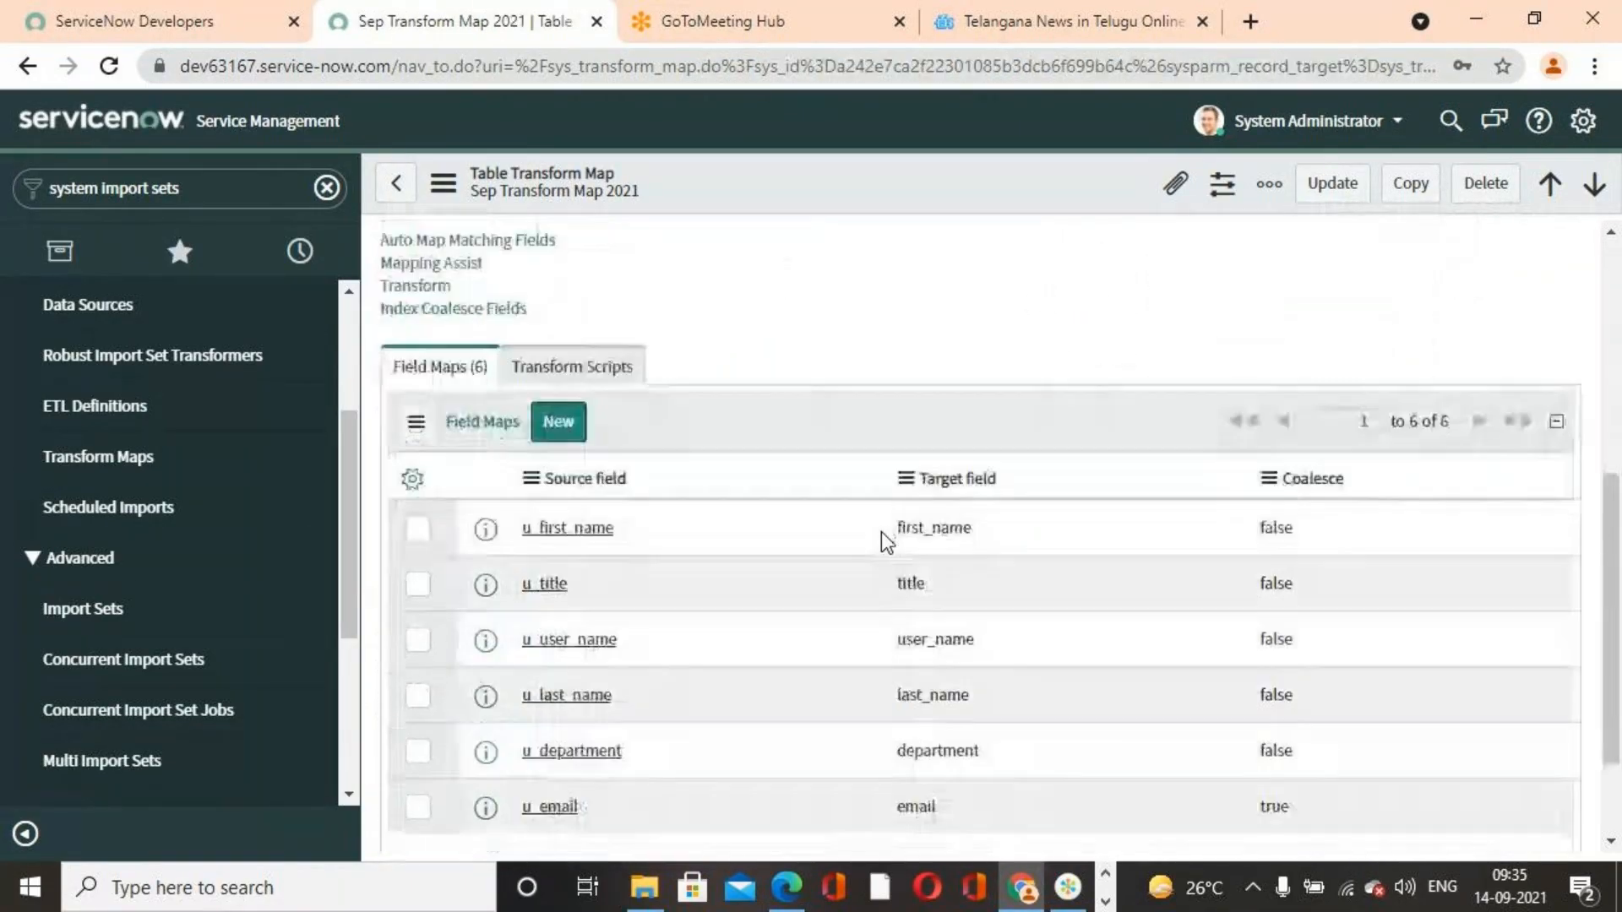
scroll(879, 543, up, 4)
click(456, 478)
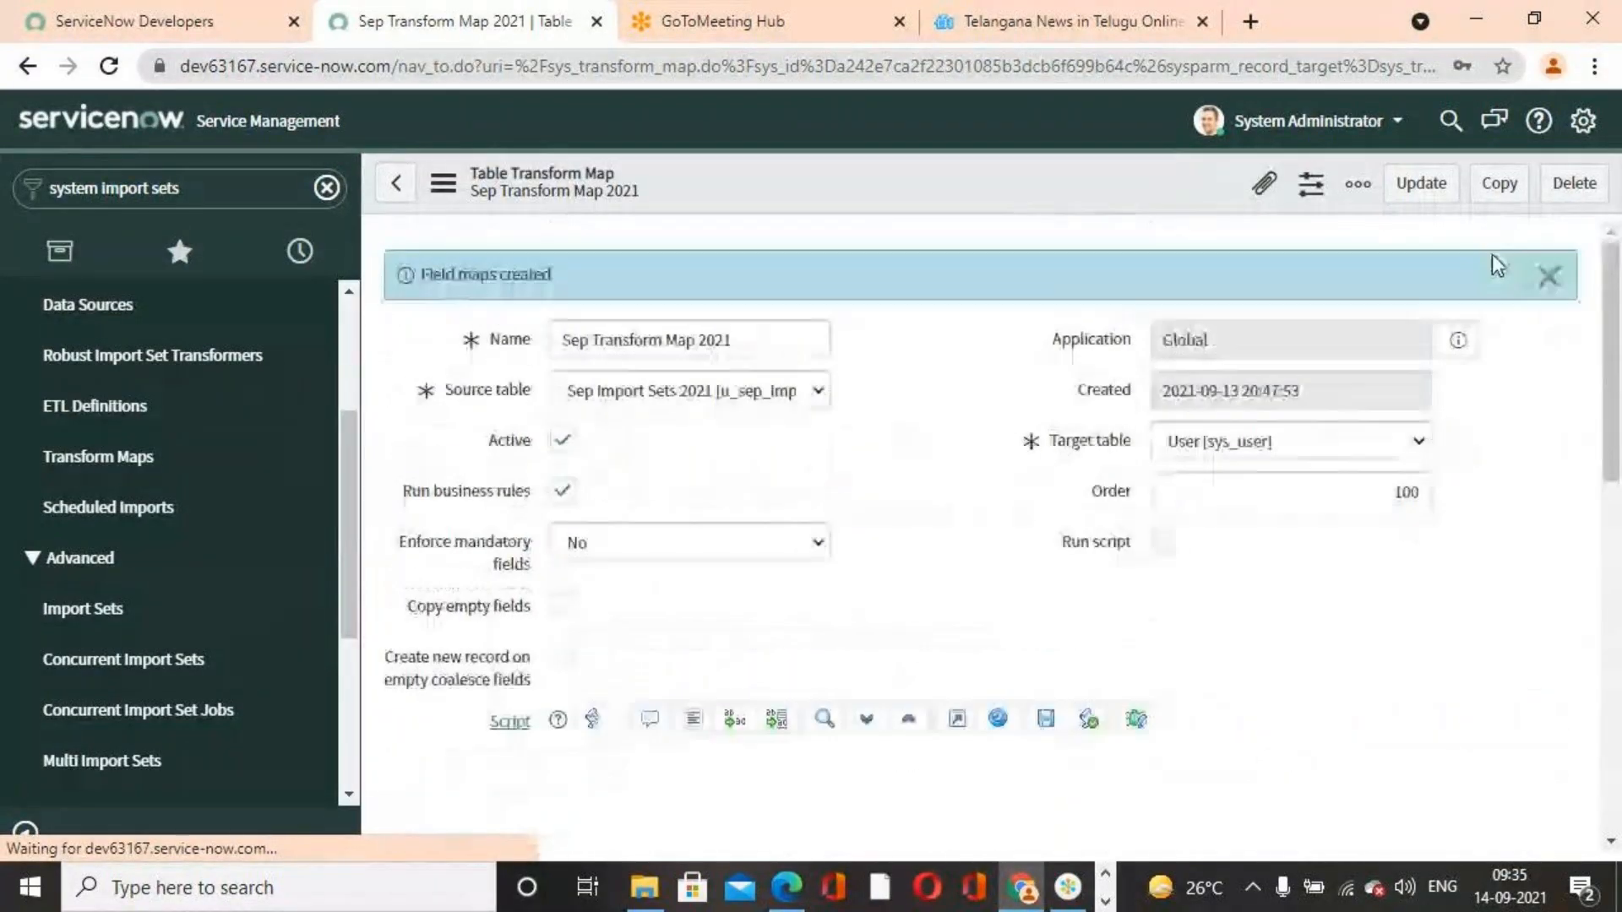
Review the field map in Mapping Assist with only mapped fields shown, and save it
click(1547, 283)
scroll(1050, 615, down, 5)
scroll(638, 551, up, 4)
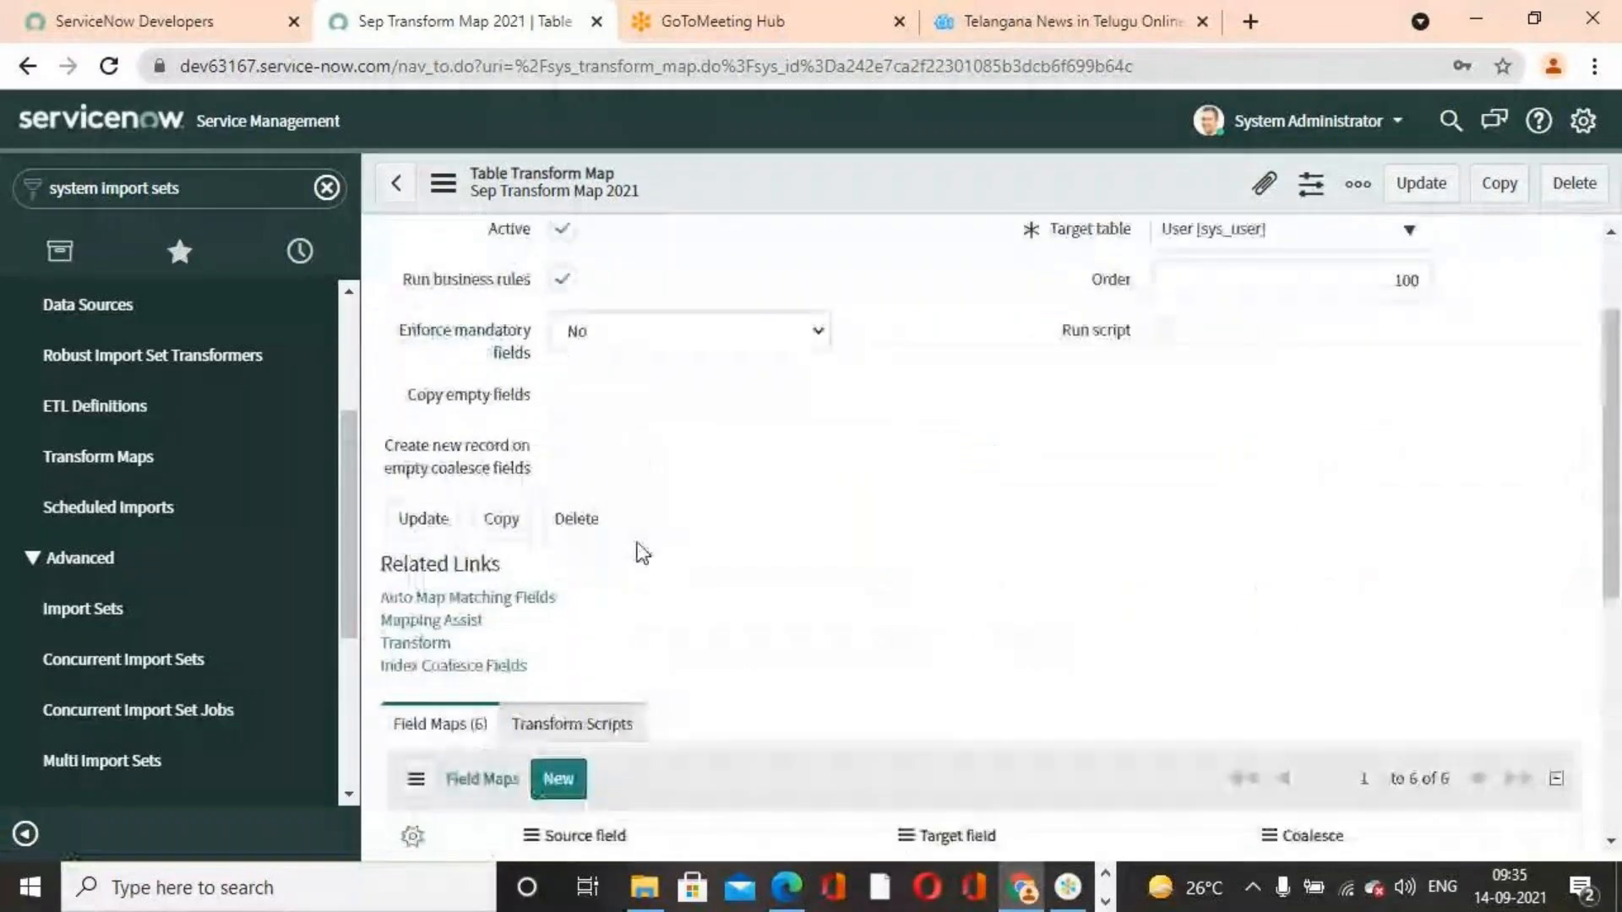
click(468, 624)
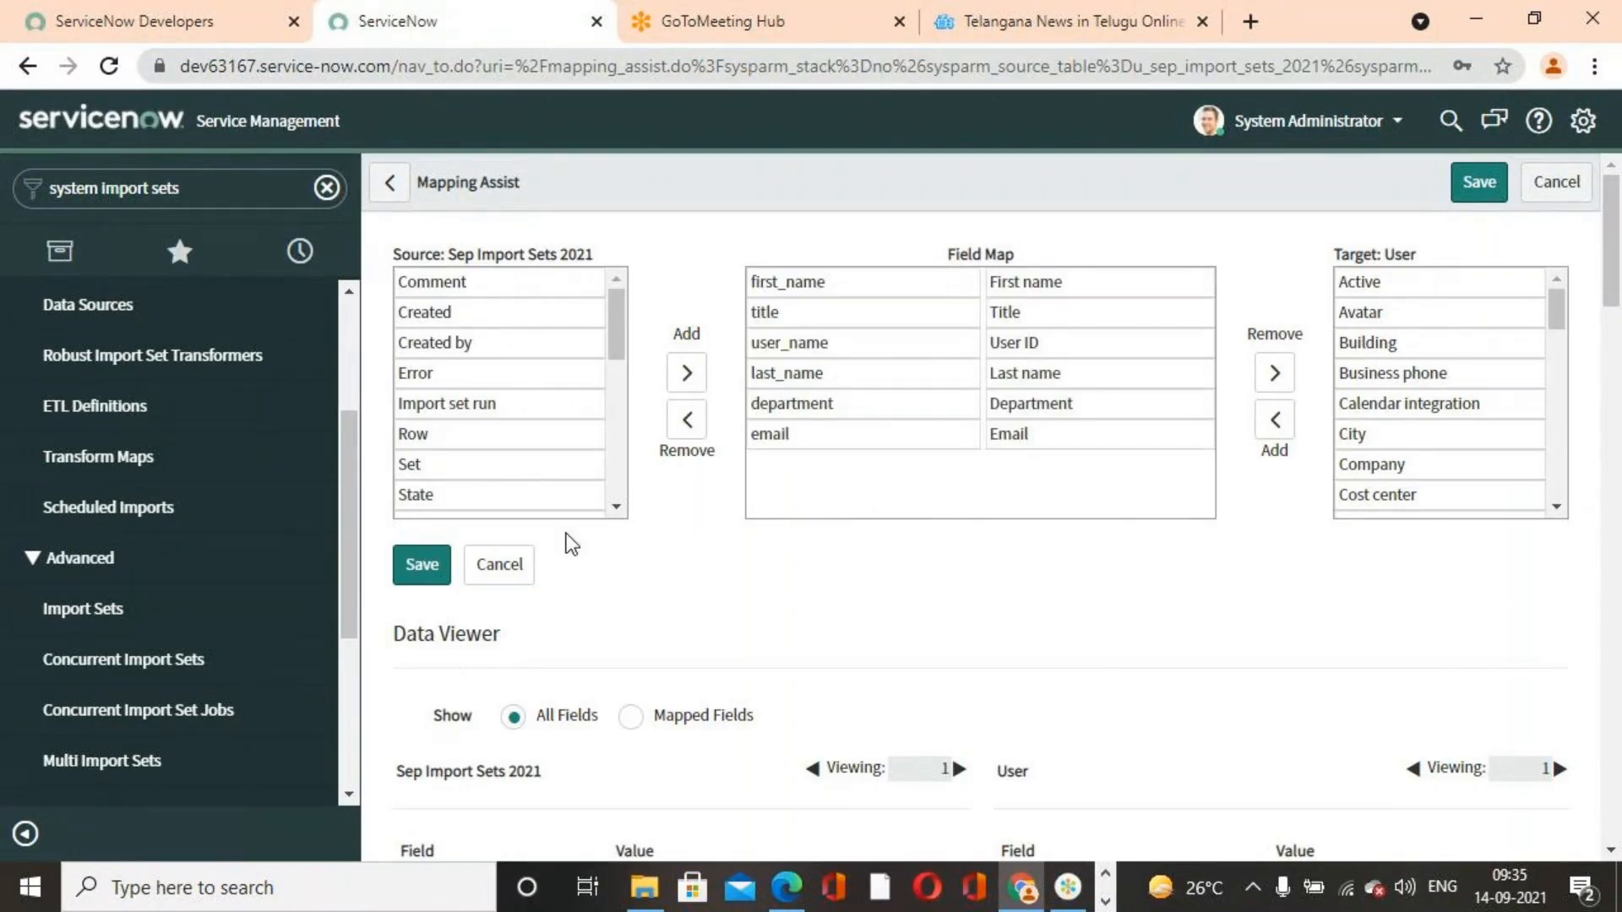
scroll(625, 544, down, 3)
click(630, 463)
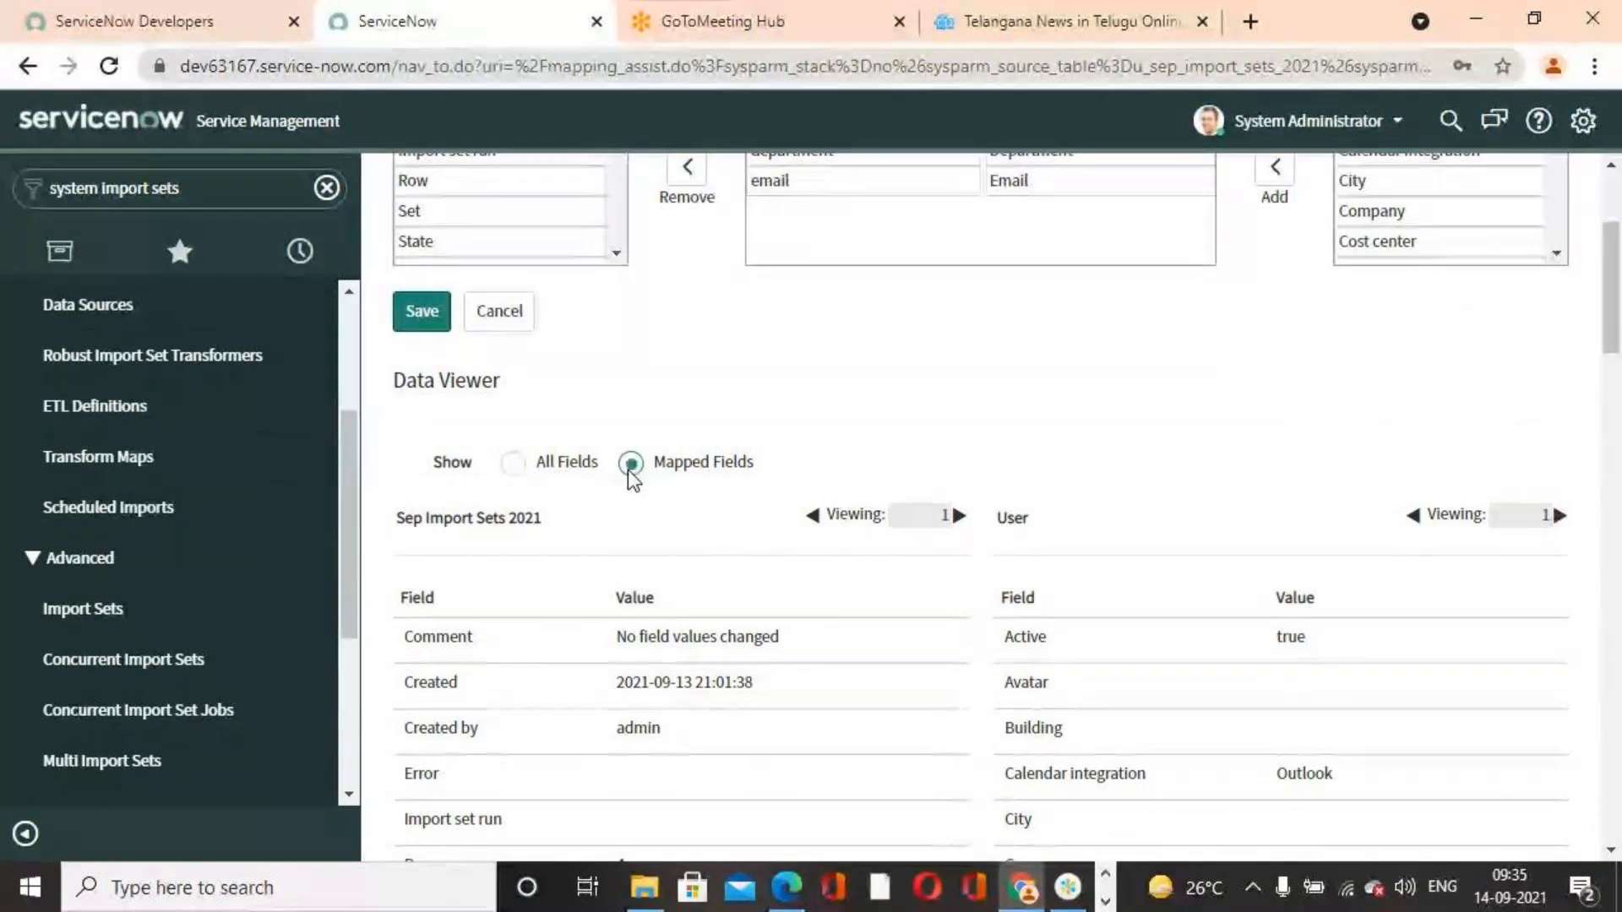
click(429, 316)
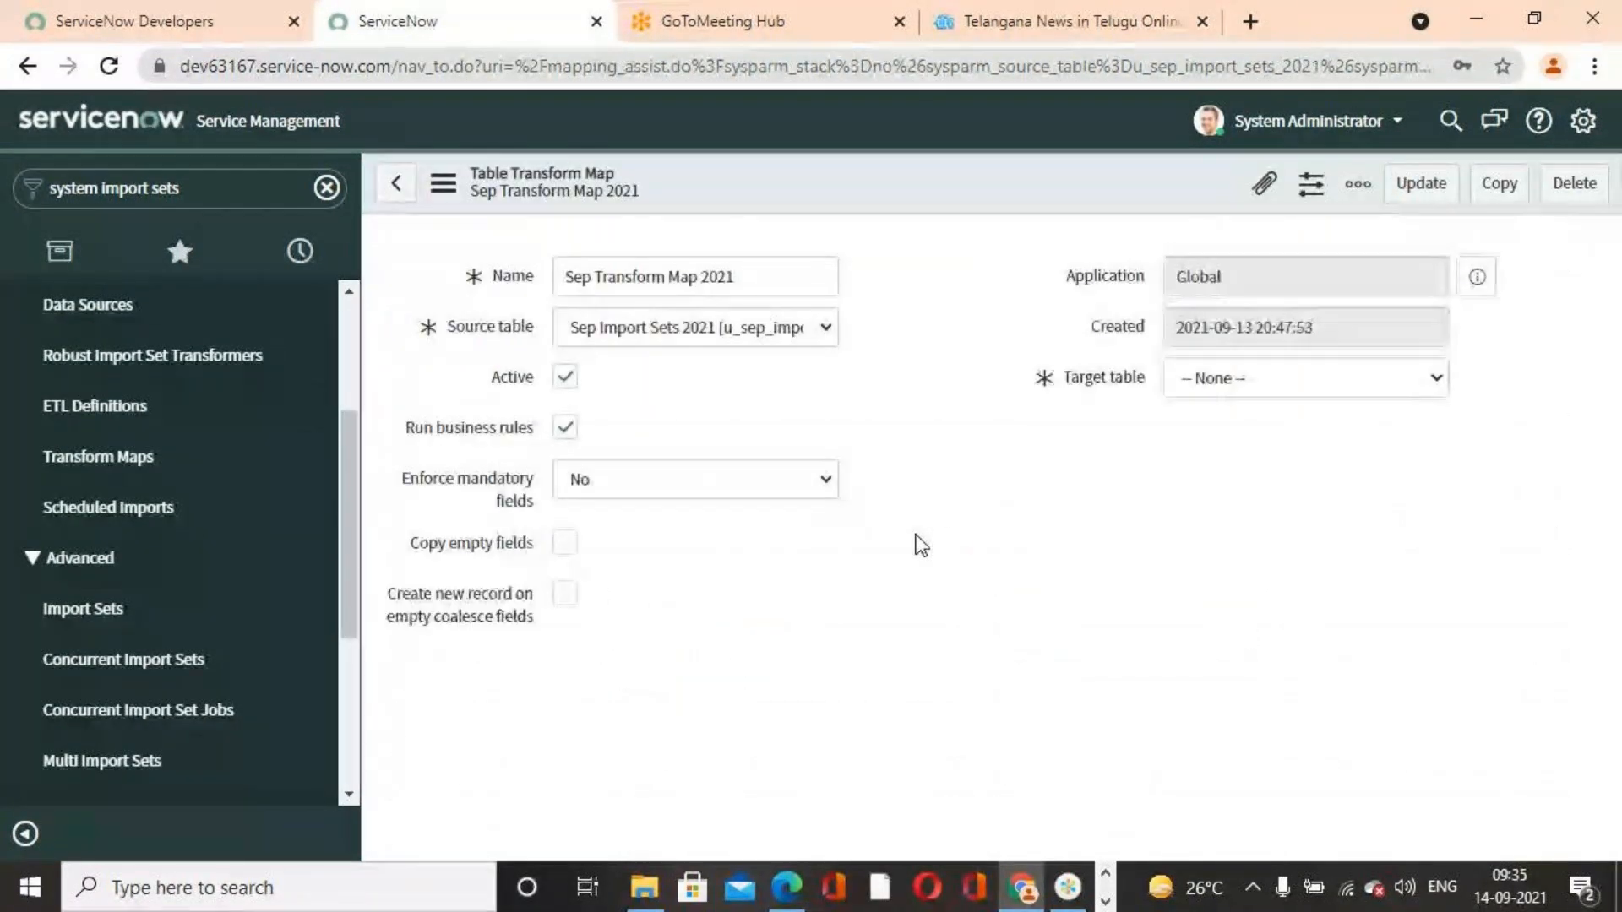
Run the transform on import set ISET0010004 using Sep Transform Map 2021
scroll(920, 545, down, 5)
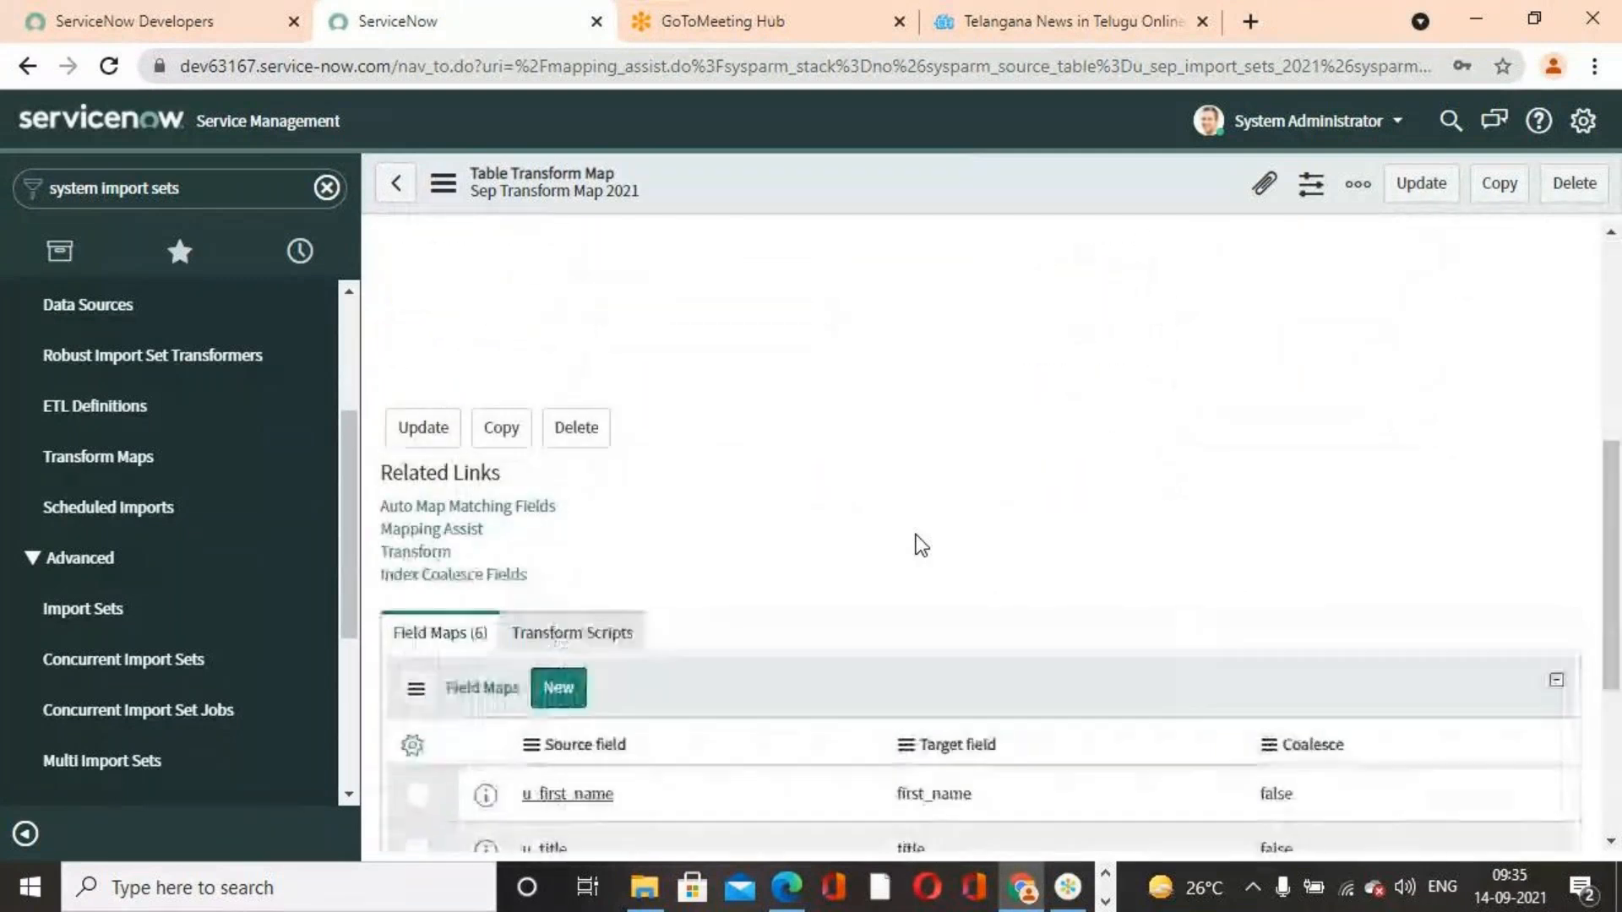
scroll(580, 443, down, 5)
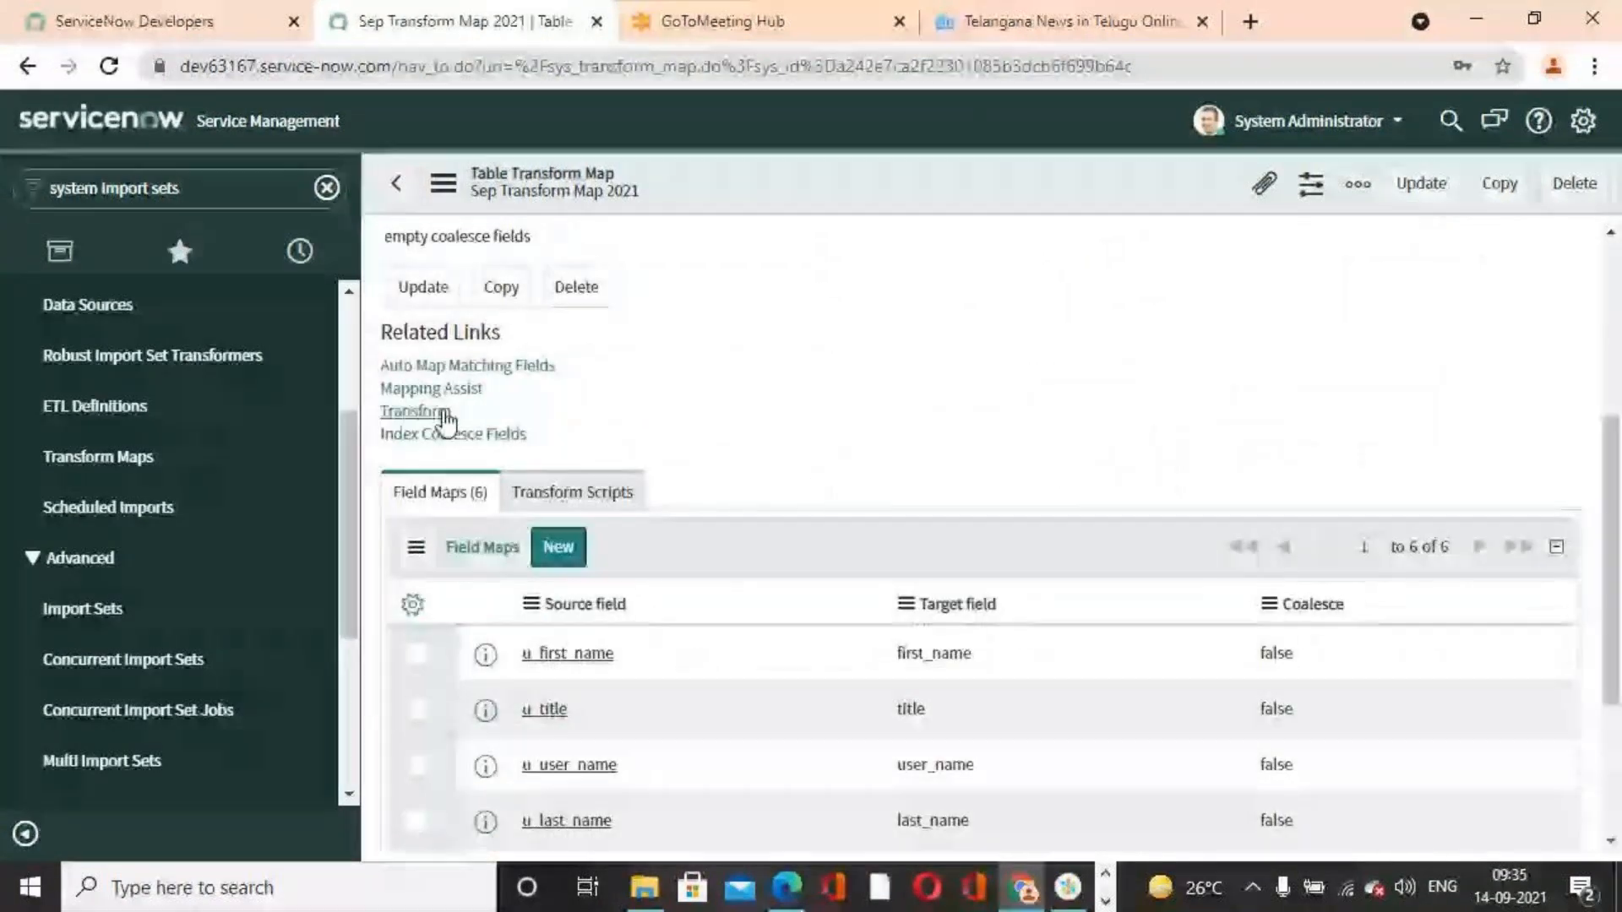
click(442, 411)
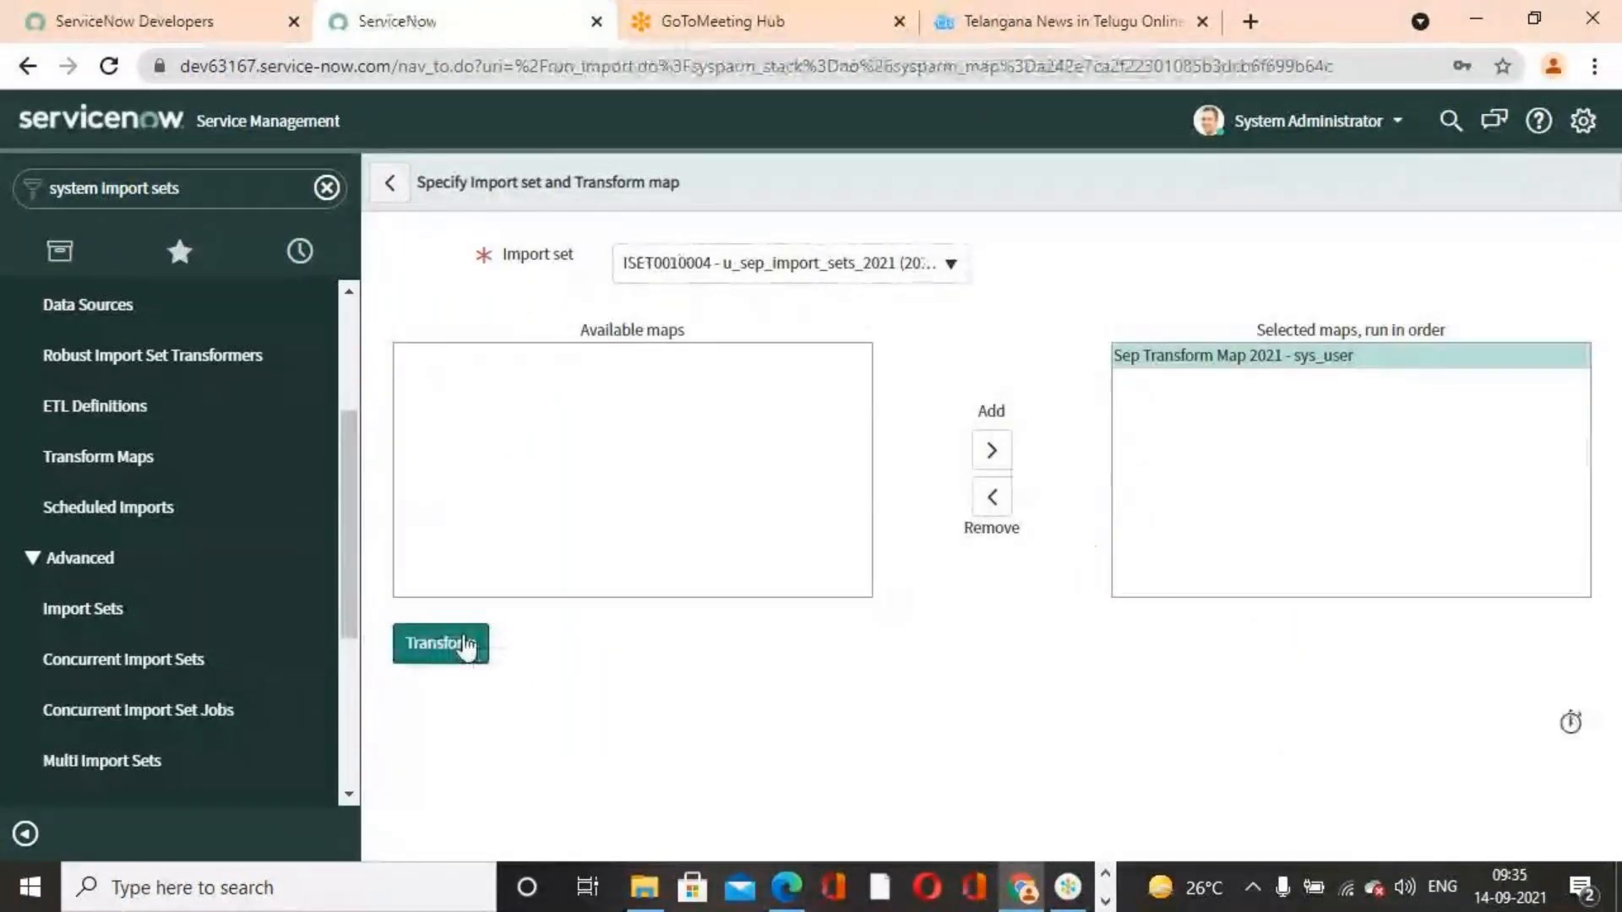
click(463, 645)
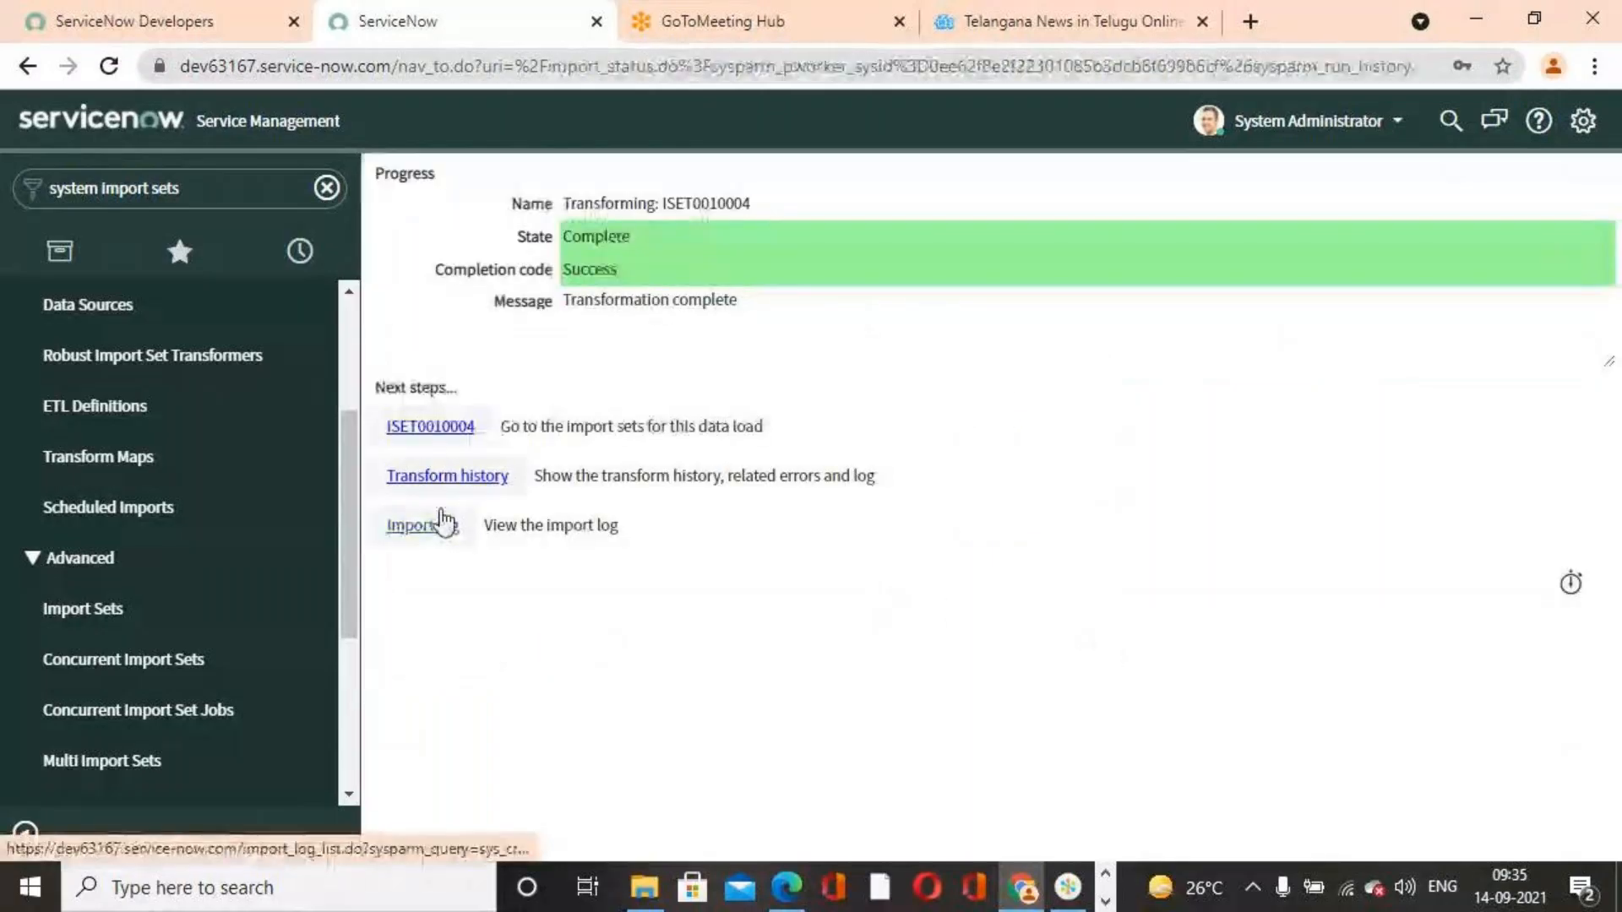
Examine the new transform history's total, inserted, updated, ignored and skipped counts, its row error and import log
click(404, 473)
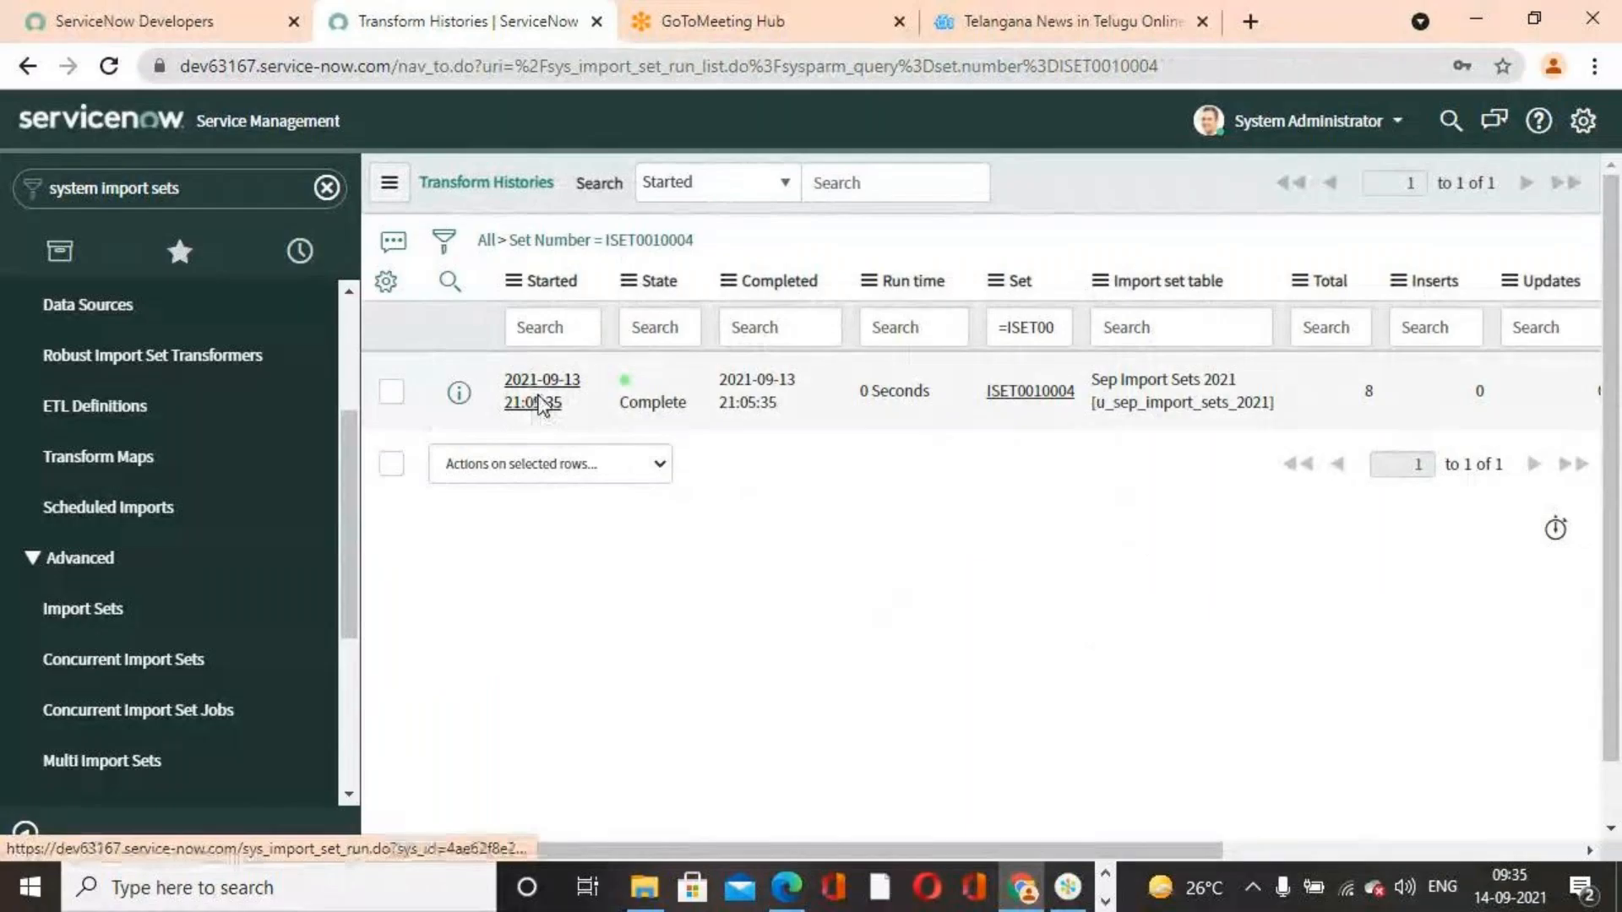
click(541, 403)
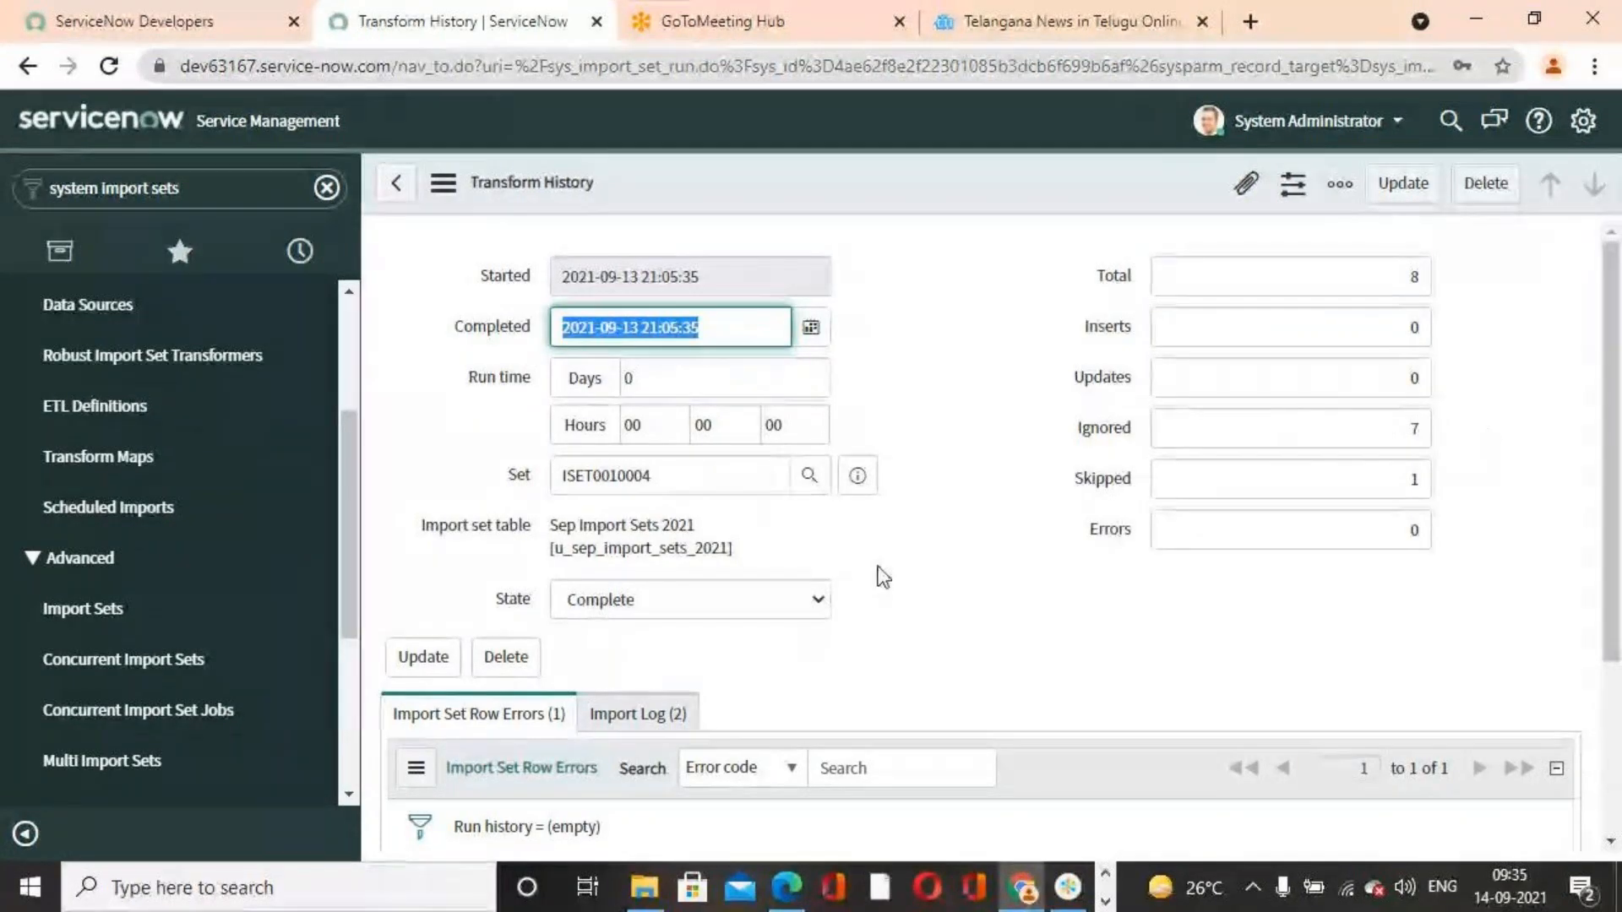
scroll(879, 574, down, 3)
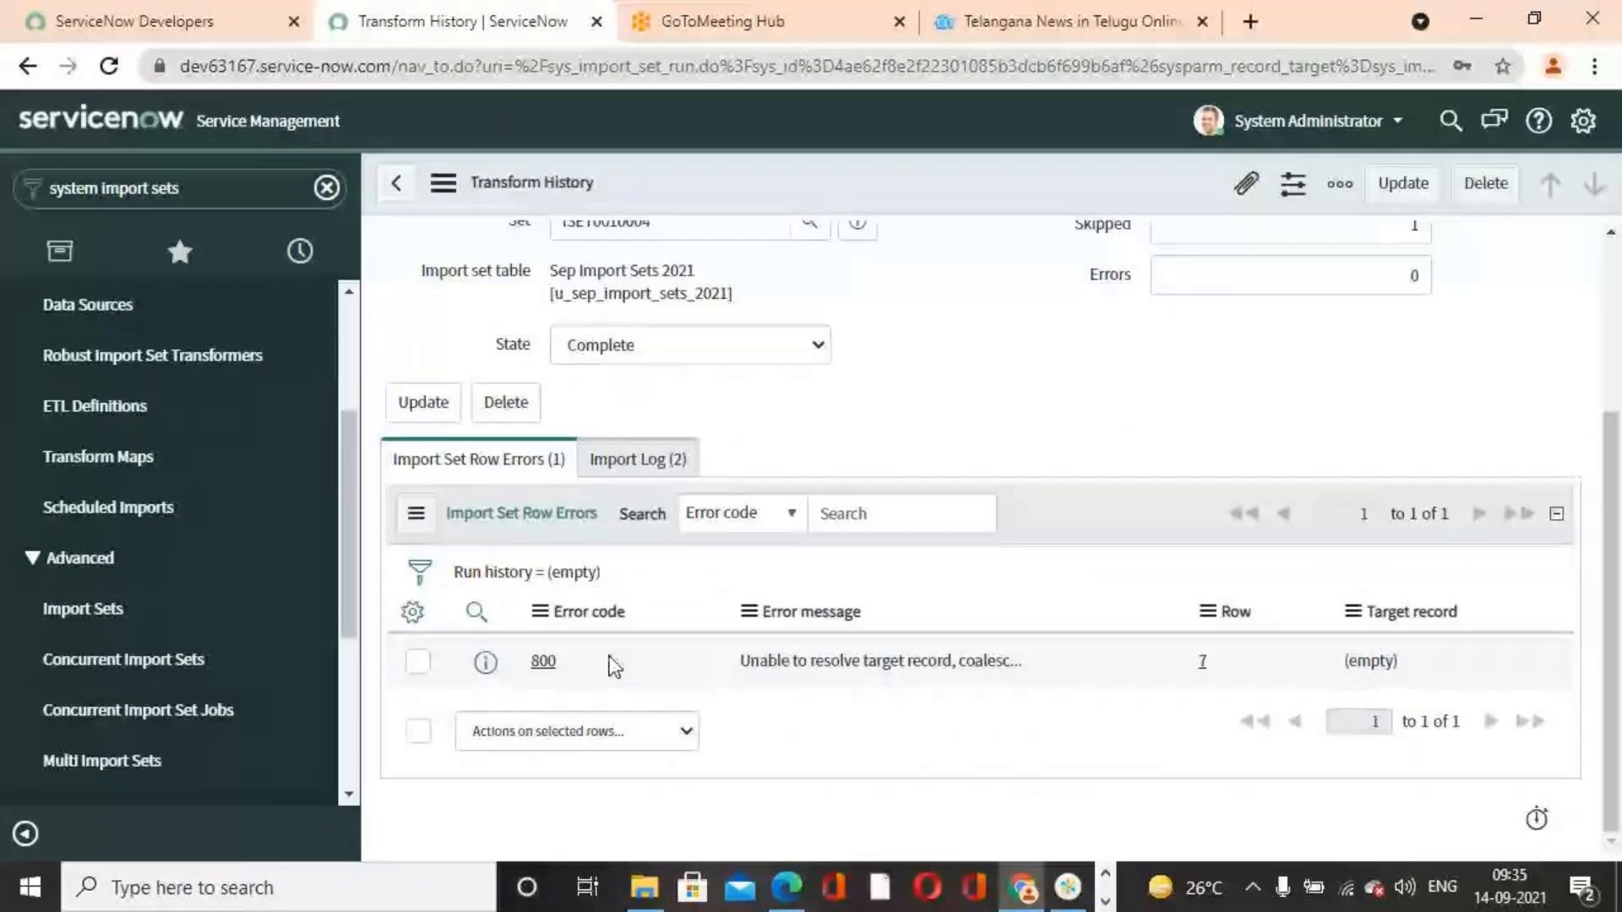
click(647, 460)
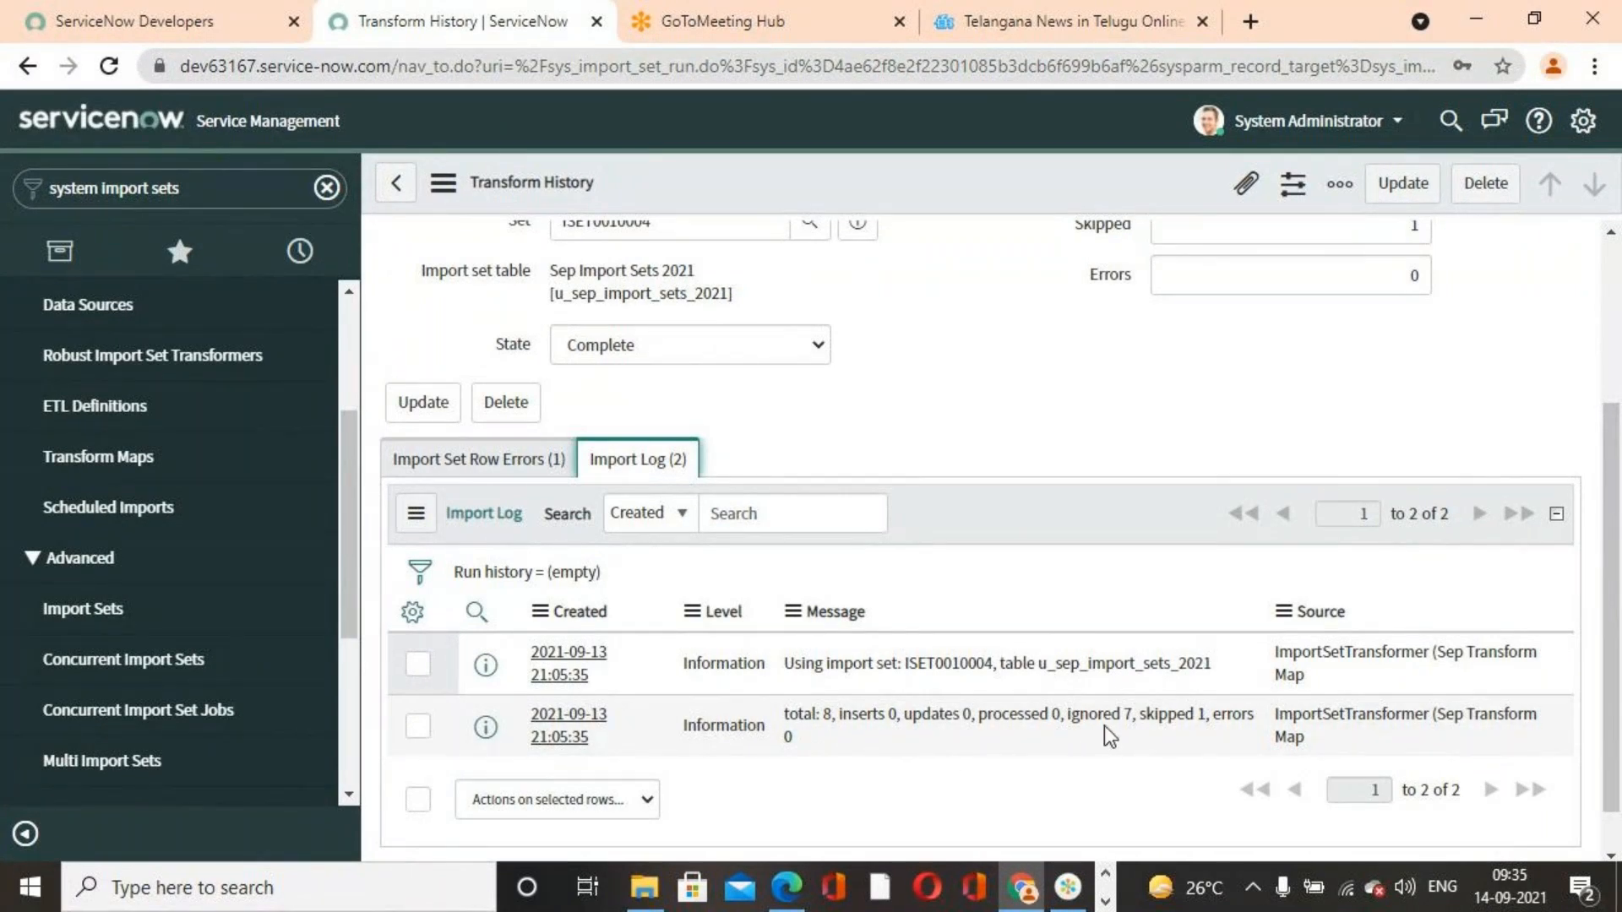
scroll(1083, 719, up, 3)
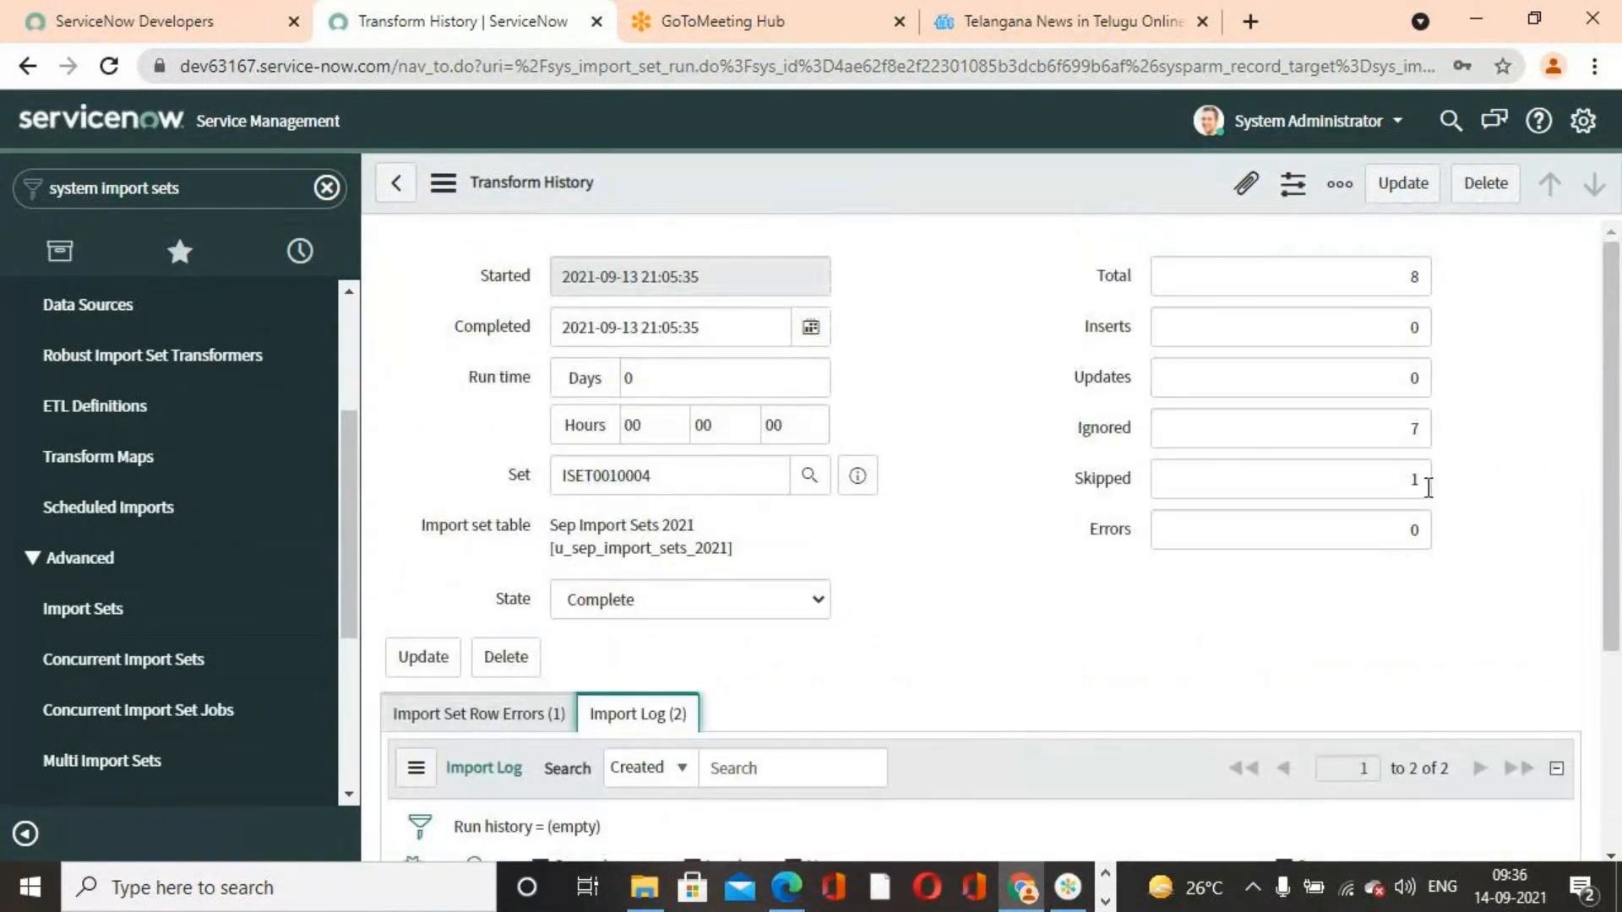
double_click(1424, 481)
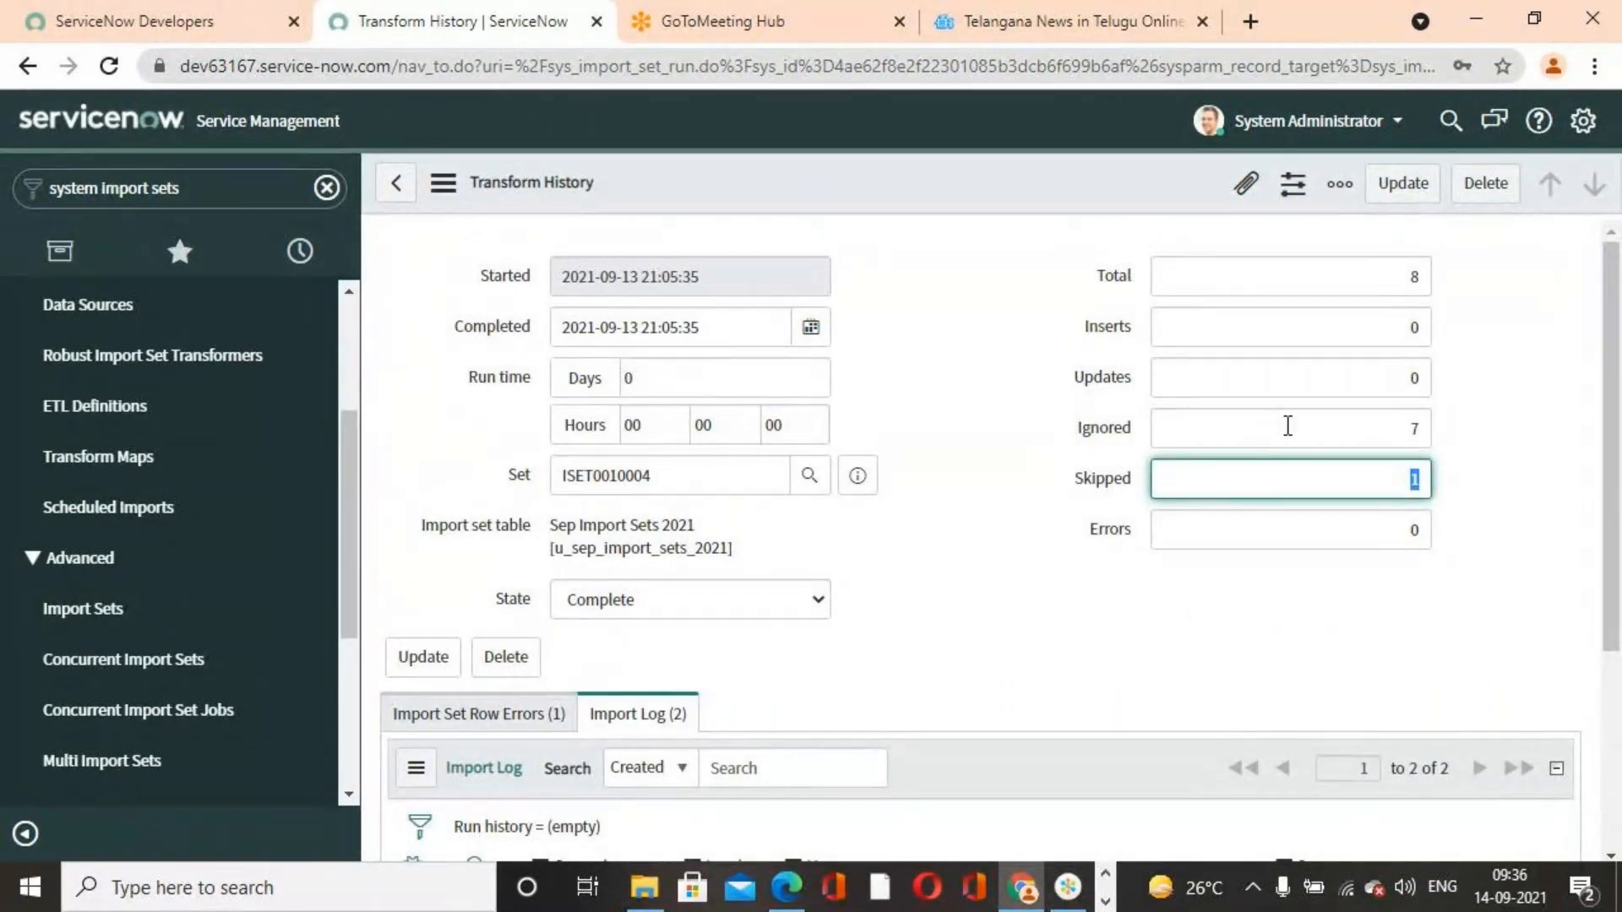
double_click(1414, 429)
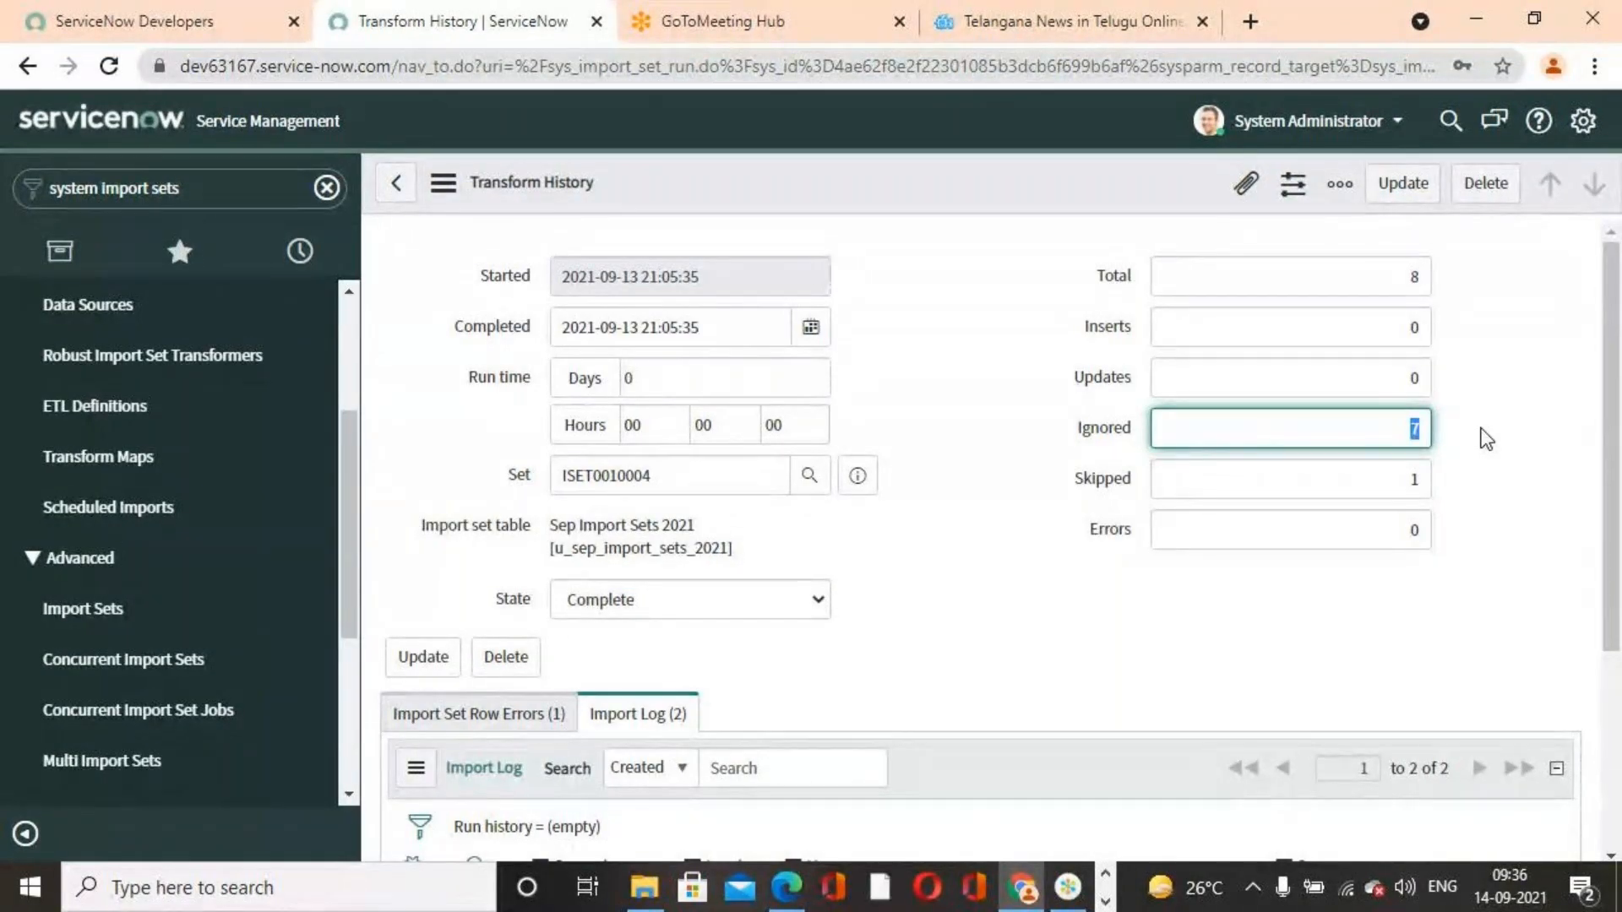
double_click(1368, 389)
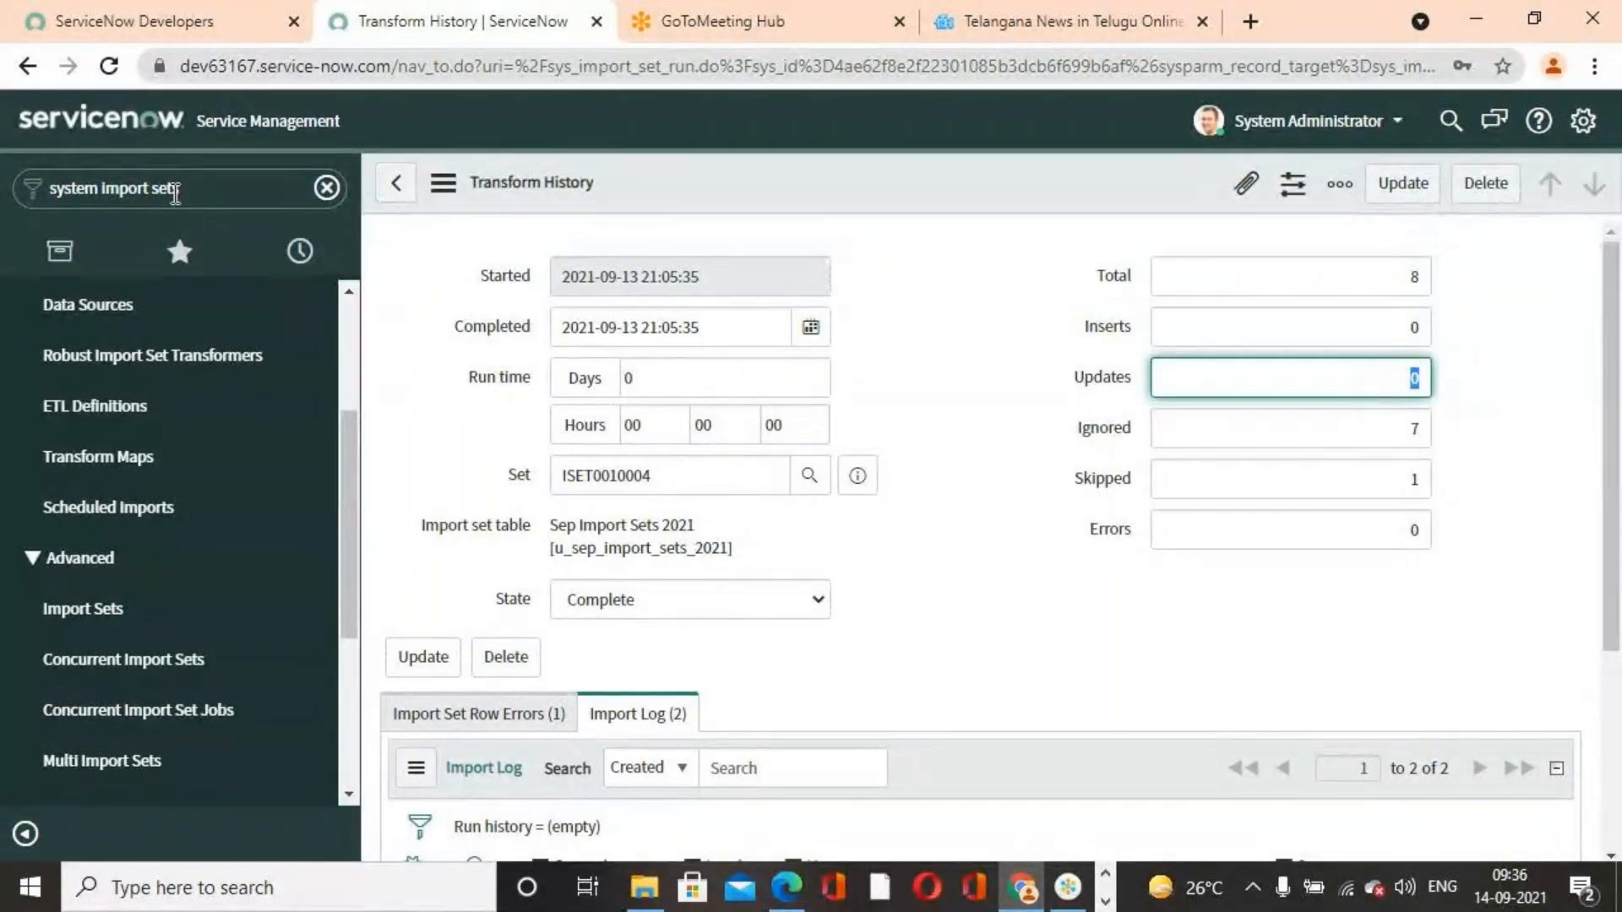
Open the sys_user.list user table and scroll through the user records
click(395, 182)
click(273, 188)
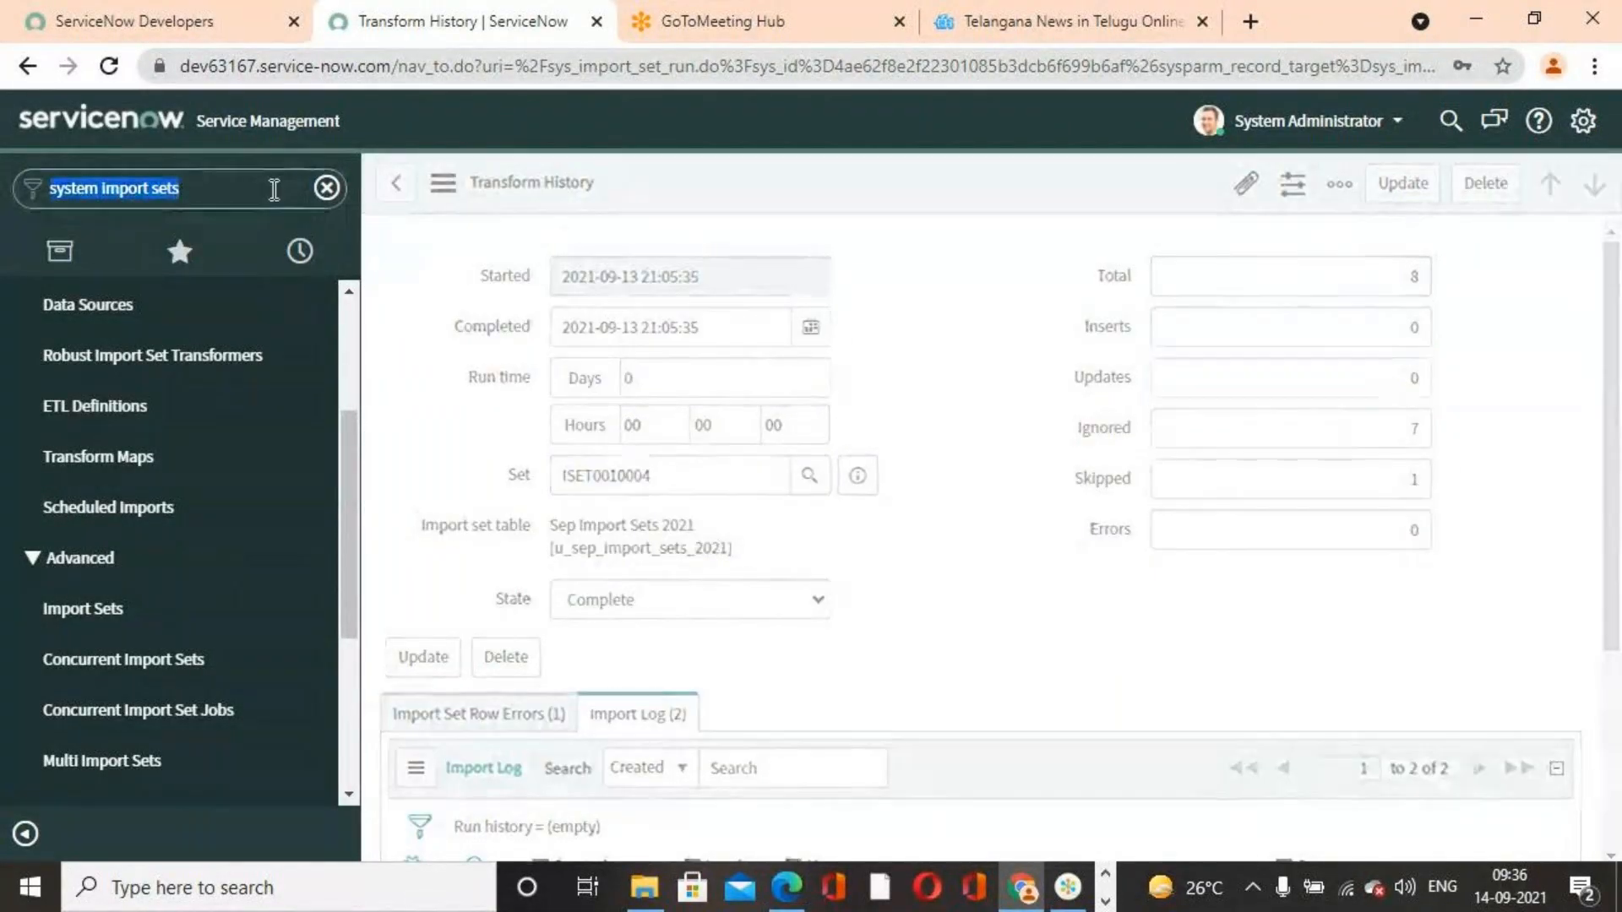
text(sys)
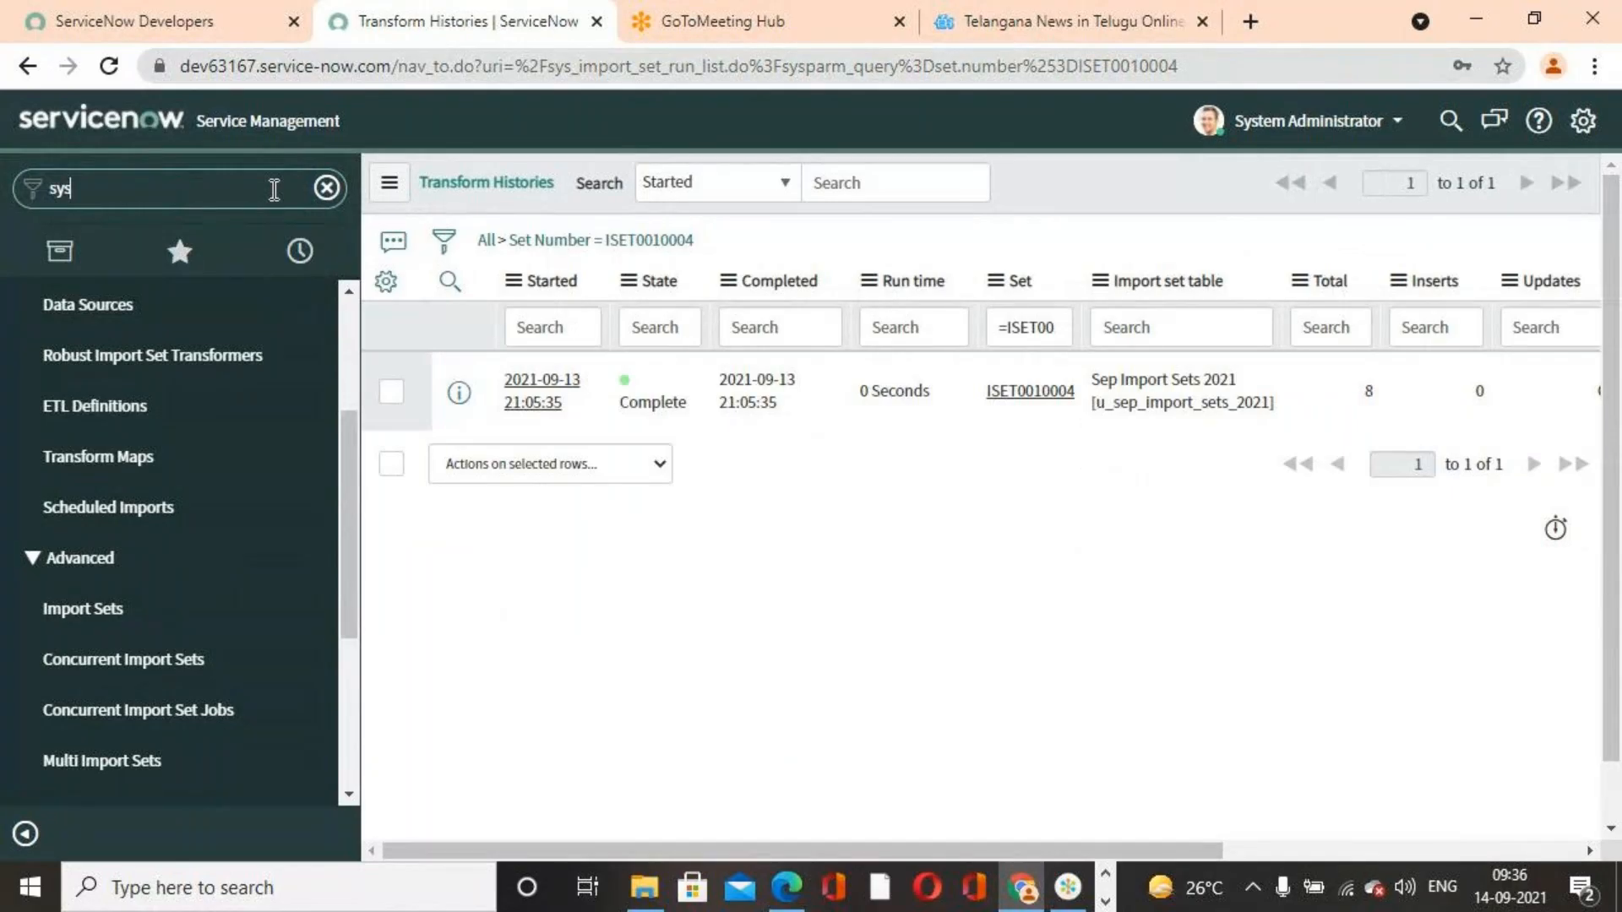
text(_user.list)
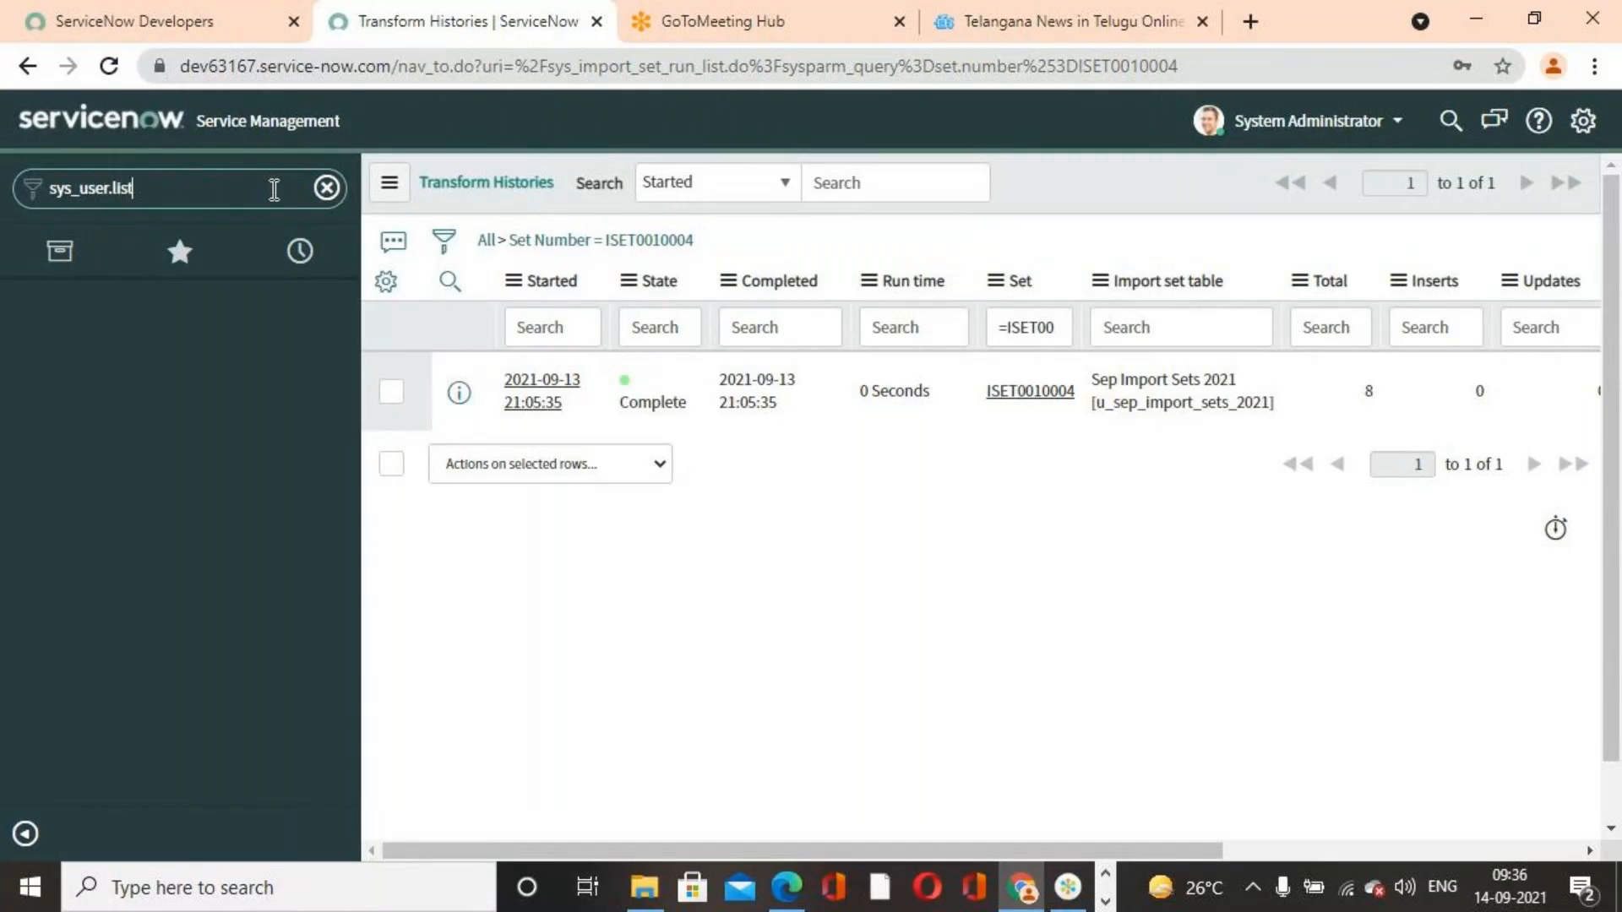
key(Return)
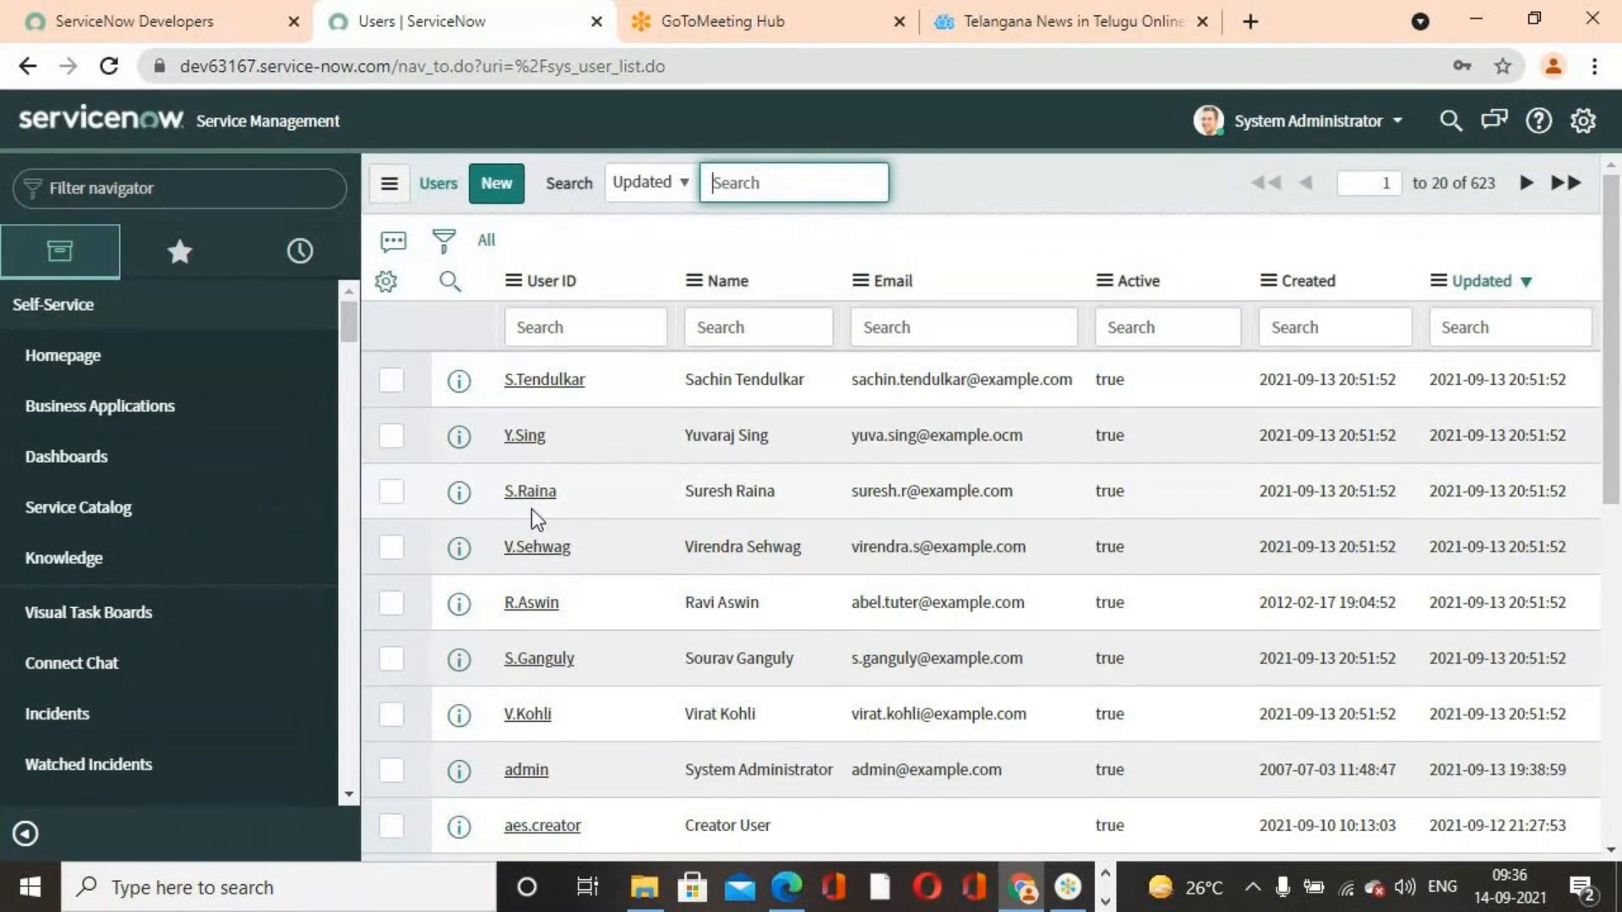
scroll(544, 701, down, 1)
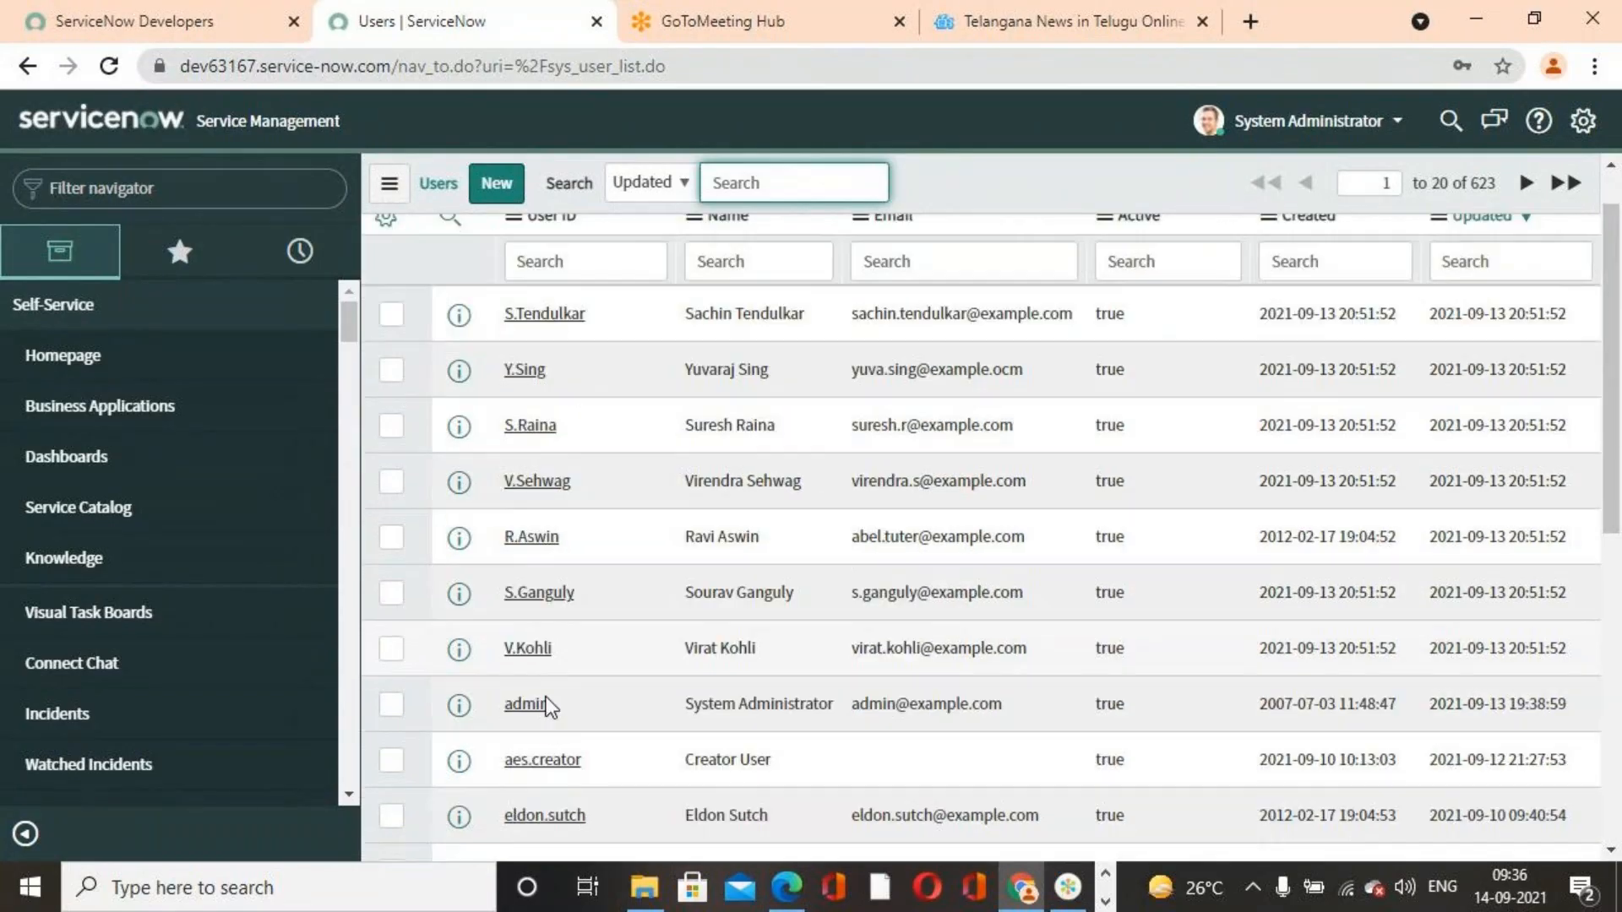
scroll(544, 703, down, 3)
scroll(546, 705, down, 4)
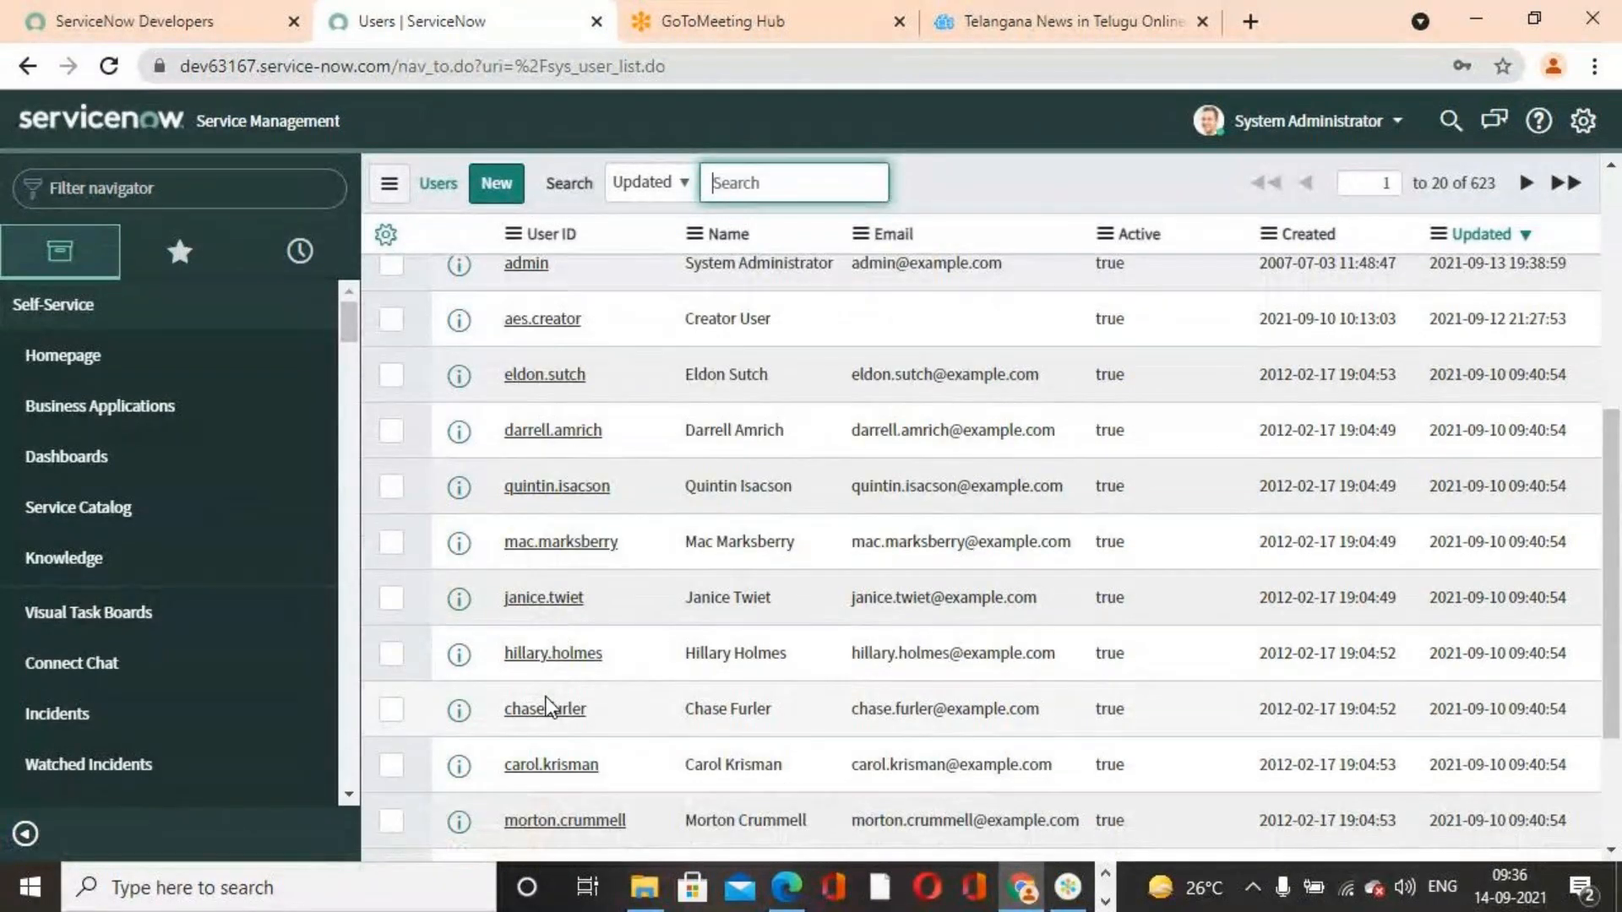
Search the users by User ID for the instructor's own user name, then clear the filter to show all users
scroll(547, 706, up, 8)
click(569, 328)
text(seiniv a)
key(BackSpace)
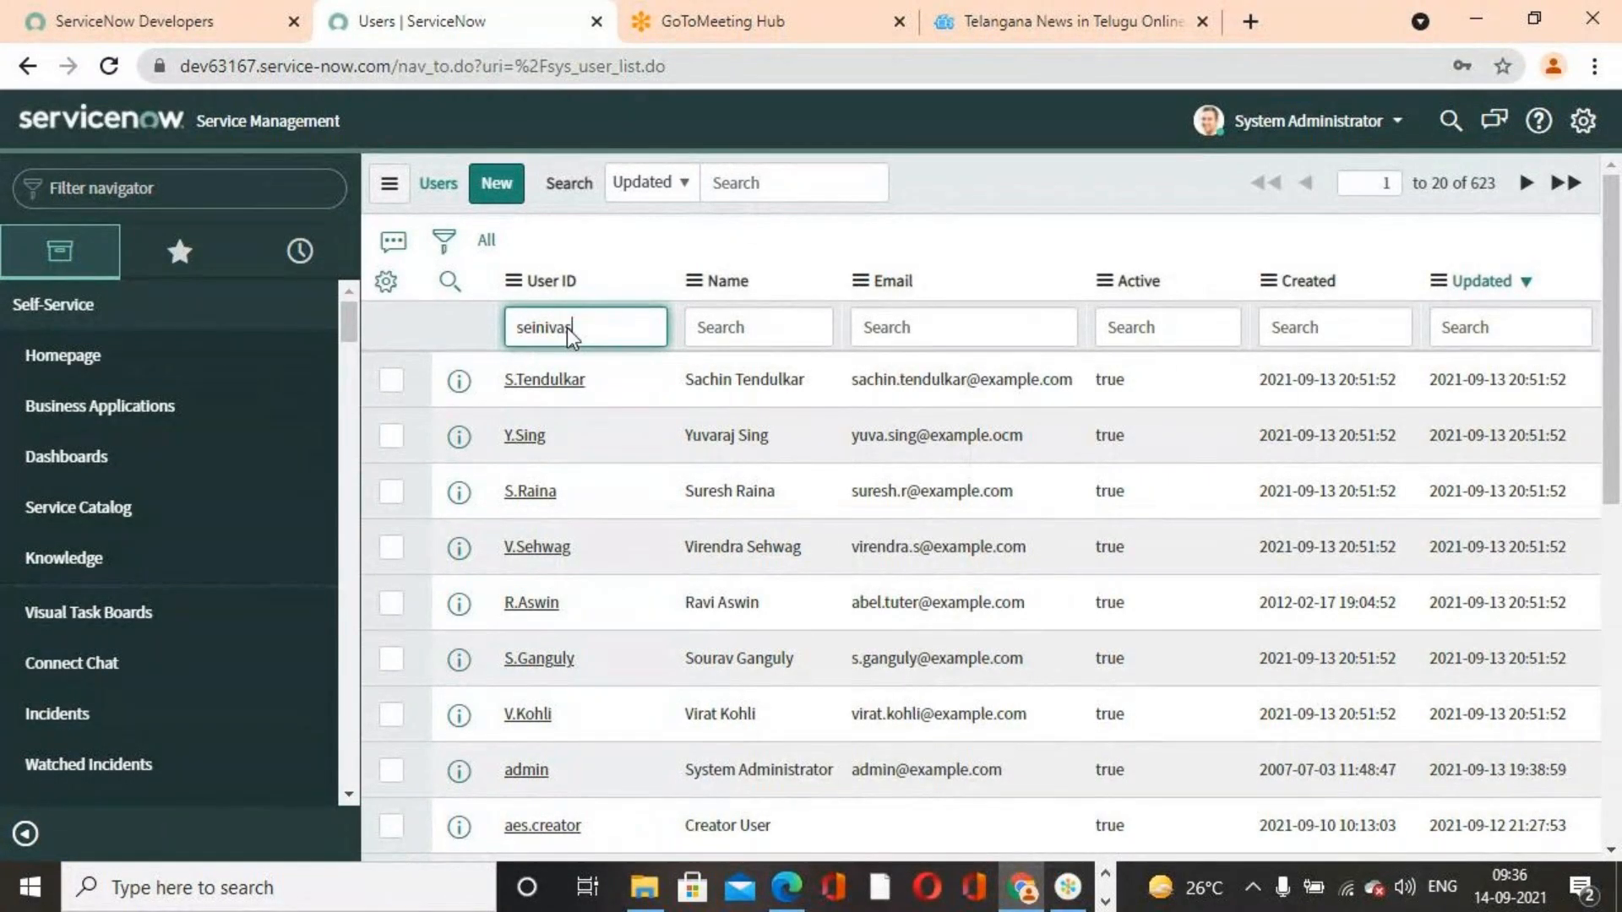
text(as)
key(Return)
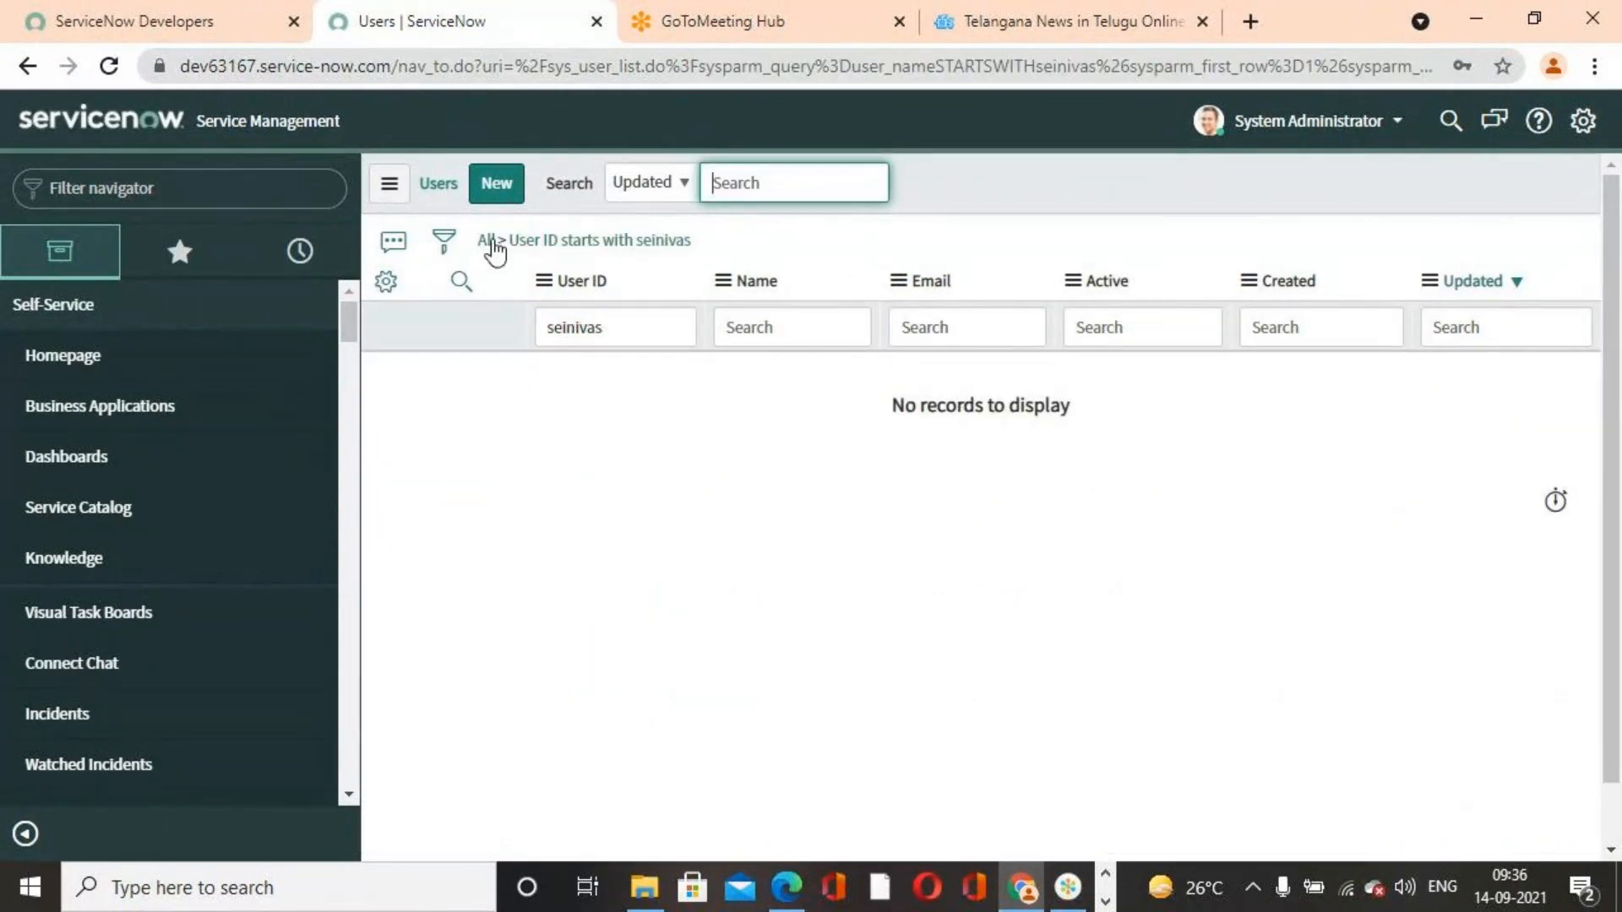
click(488, 242)
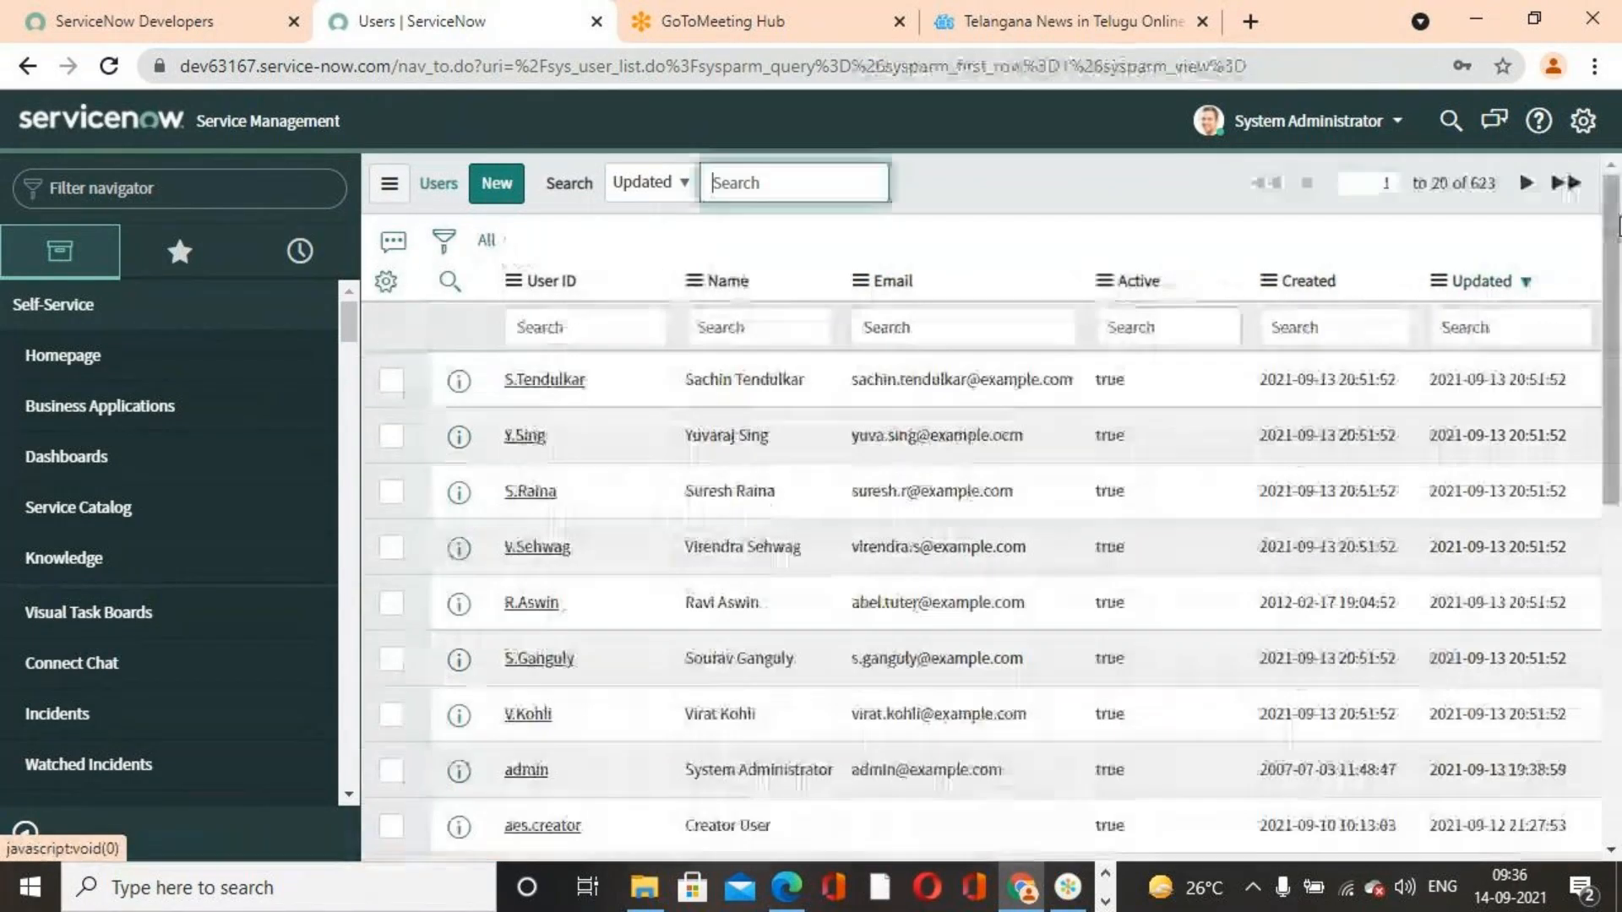
Open the developer portal's account and instance menu, then return to browse the Users list
click(226, 18)
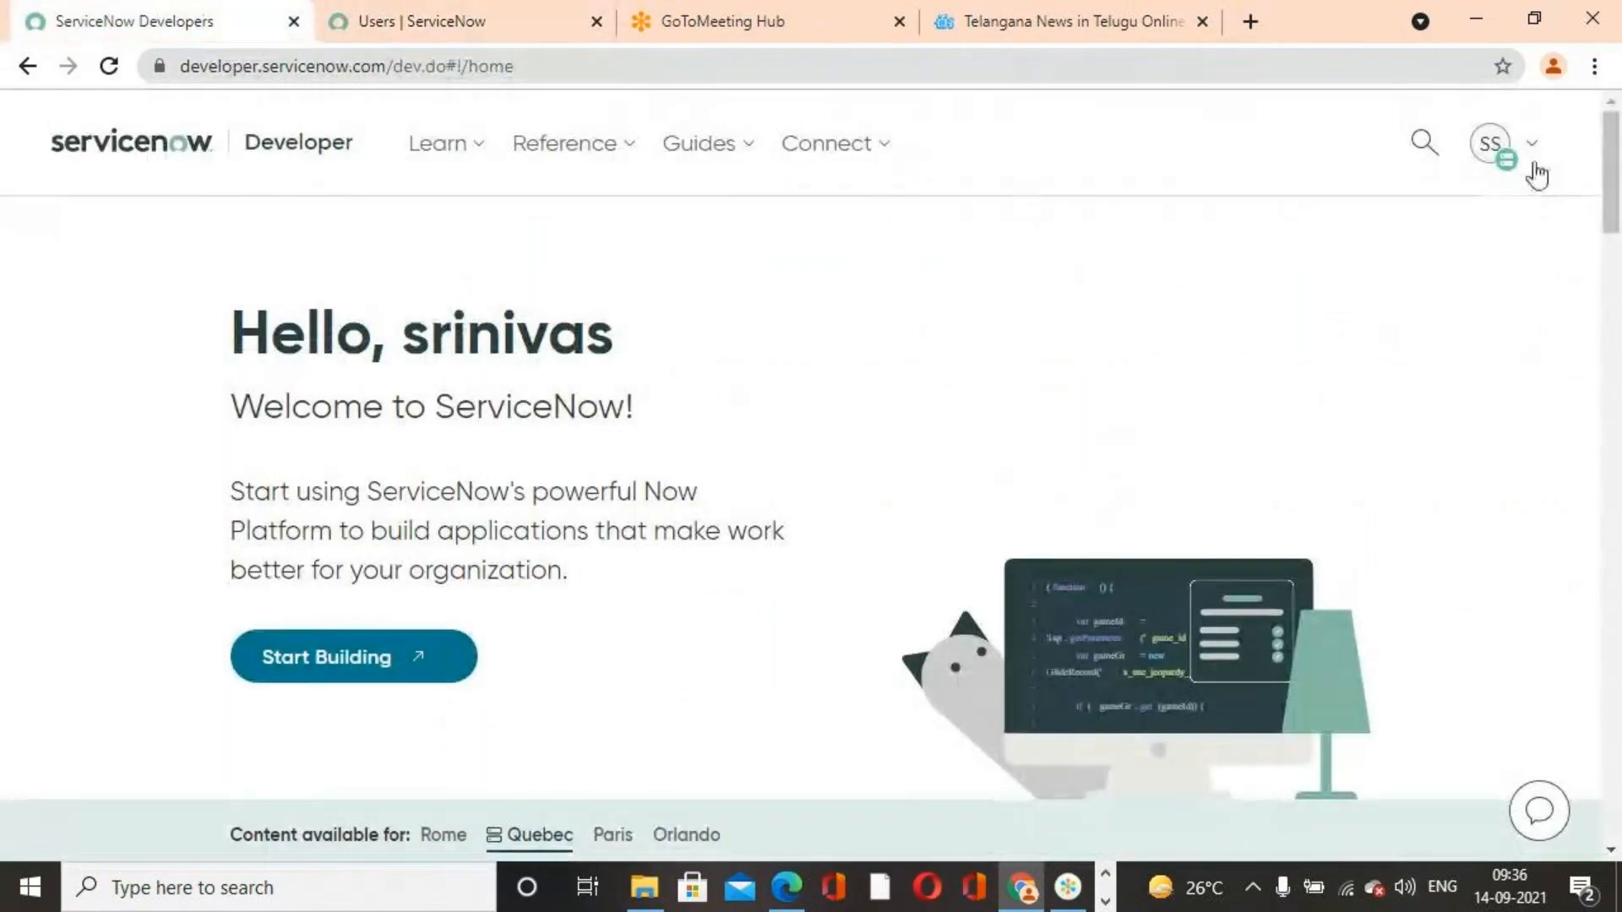
click(1527, 160)
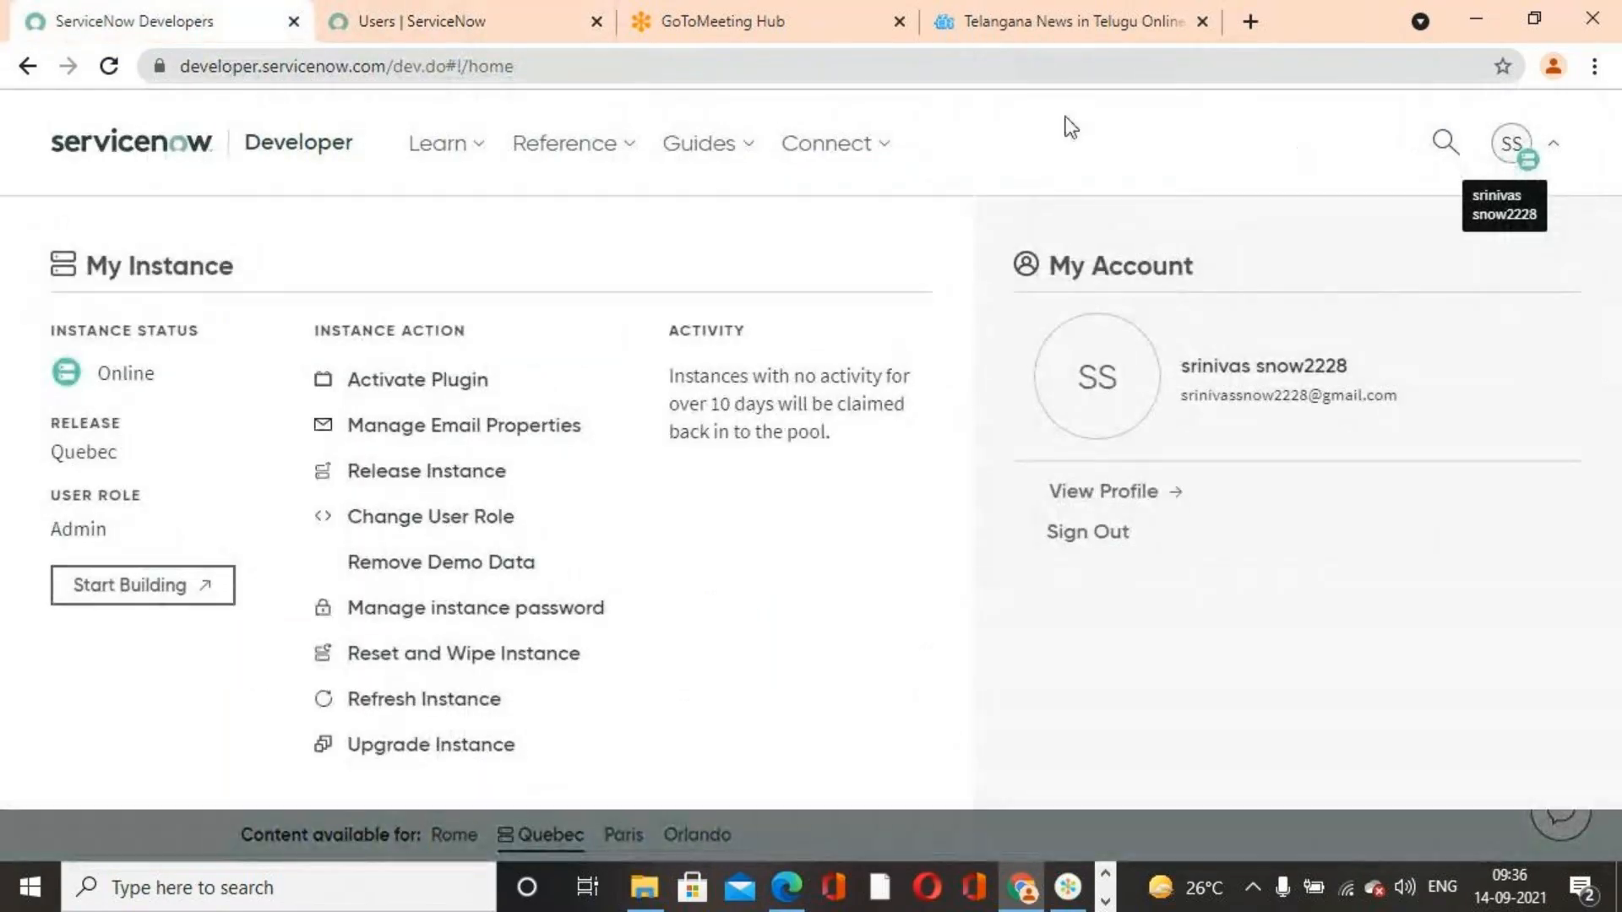
click(422, 27)
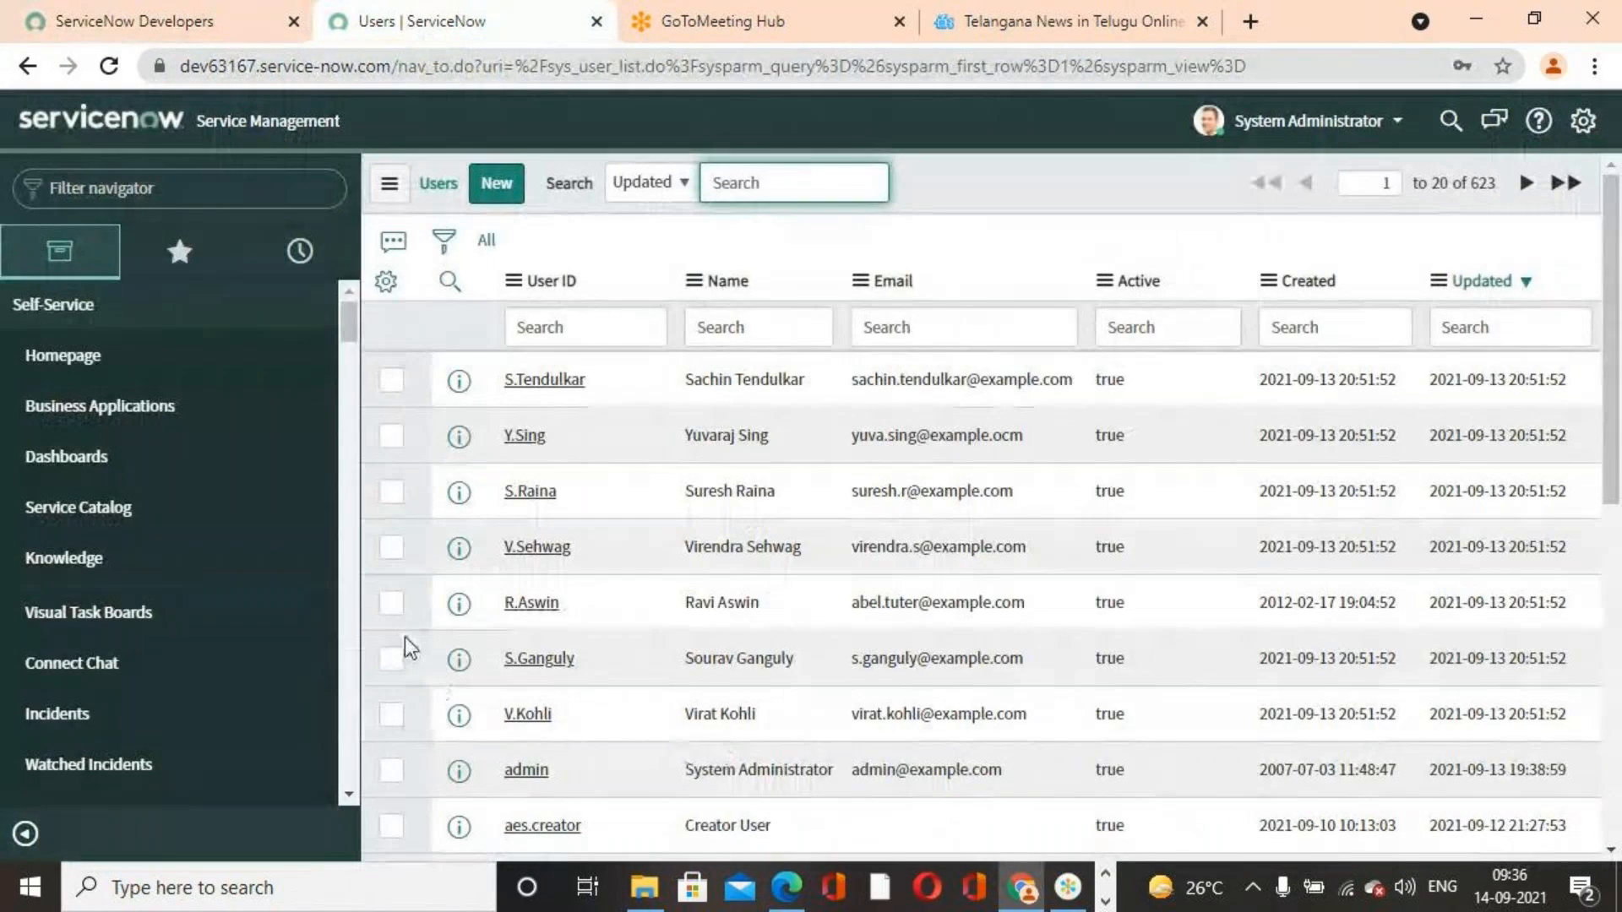
drag(351, 322, 354, 302)
scroll(528, 724, down, 5)
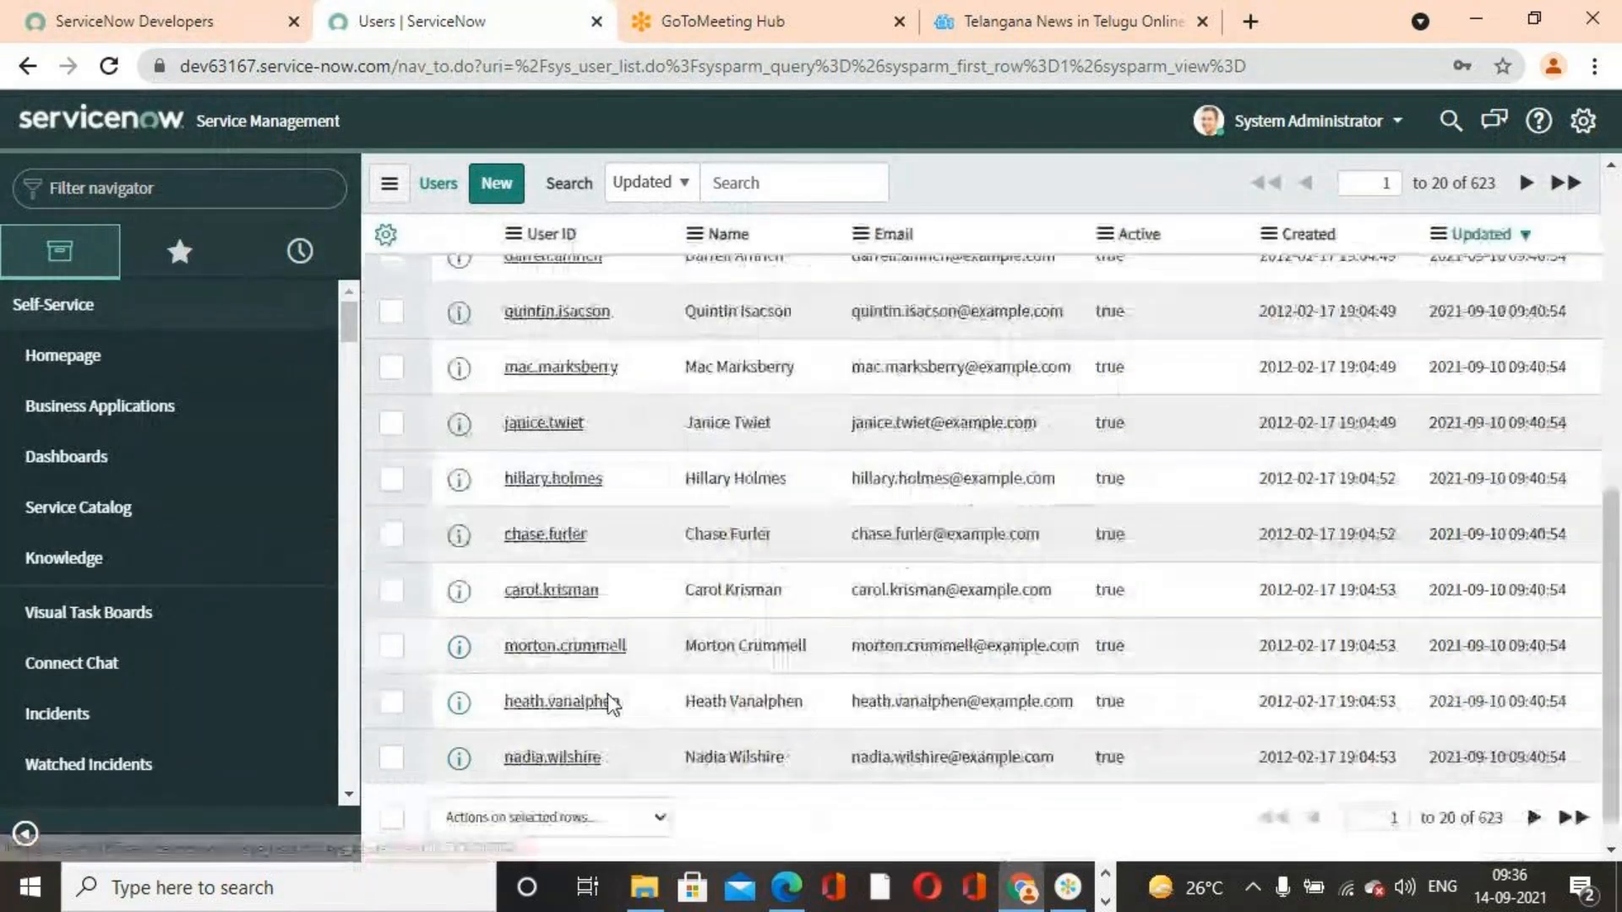
scroll(582, 668, up, 5)
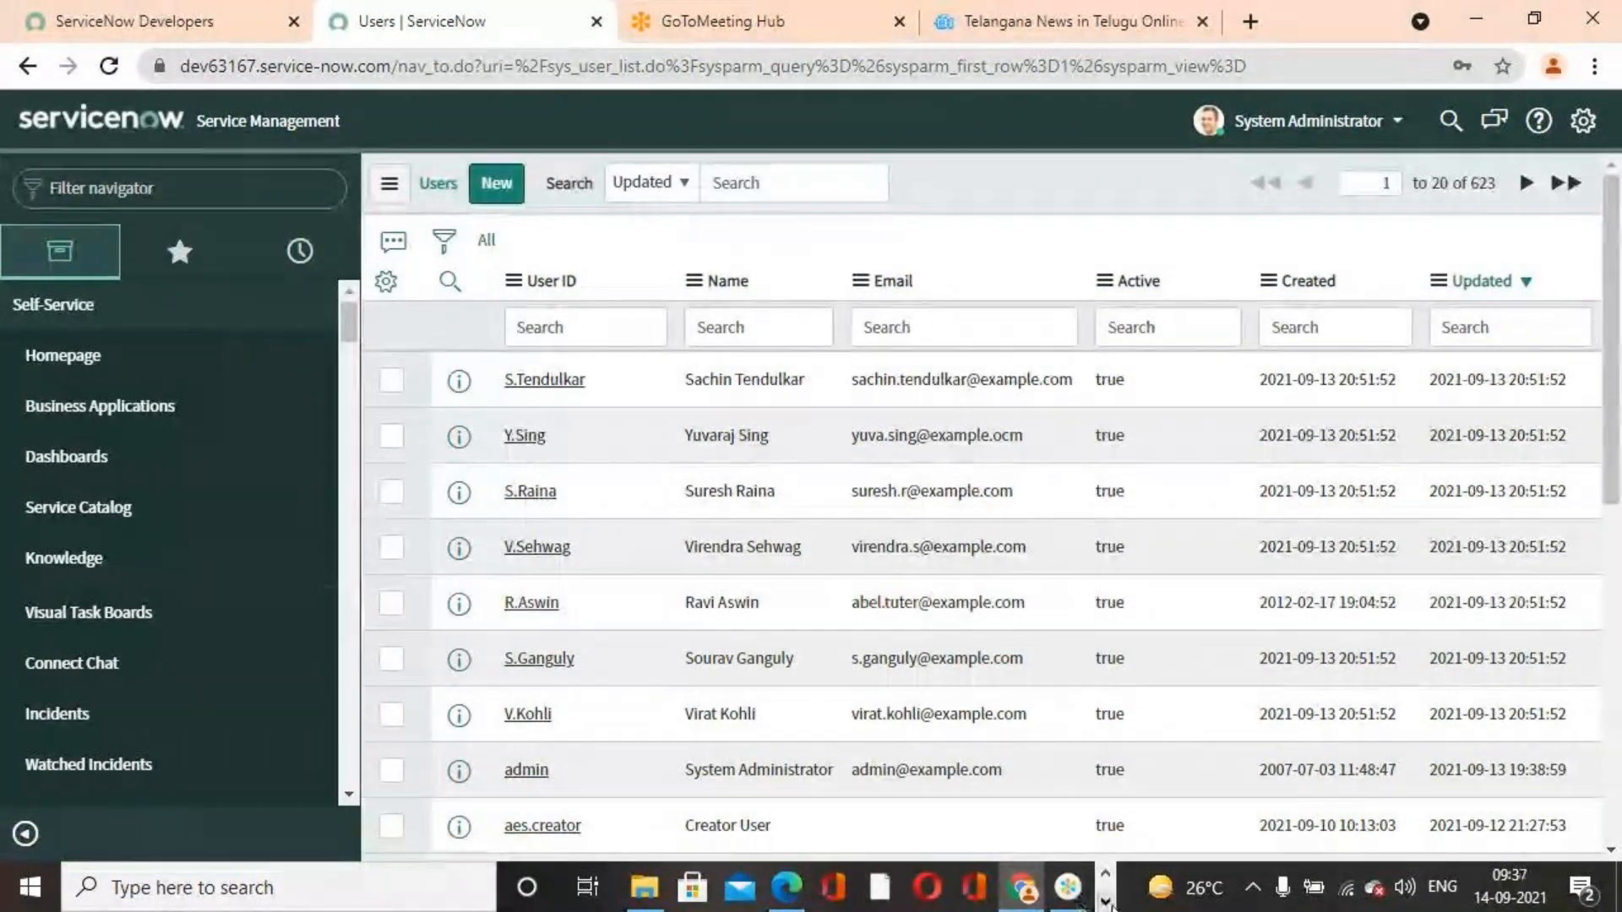
Open the User Records For Importing spreadsheet from the desktop to review its rows, then minimize it
click(1104, 902)
click(1472, 19)
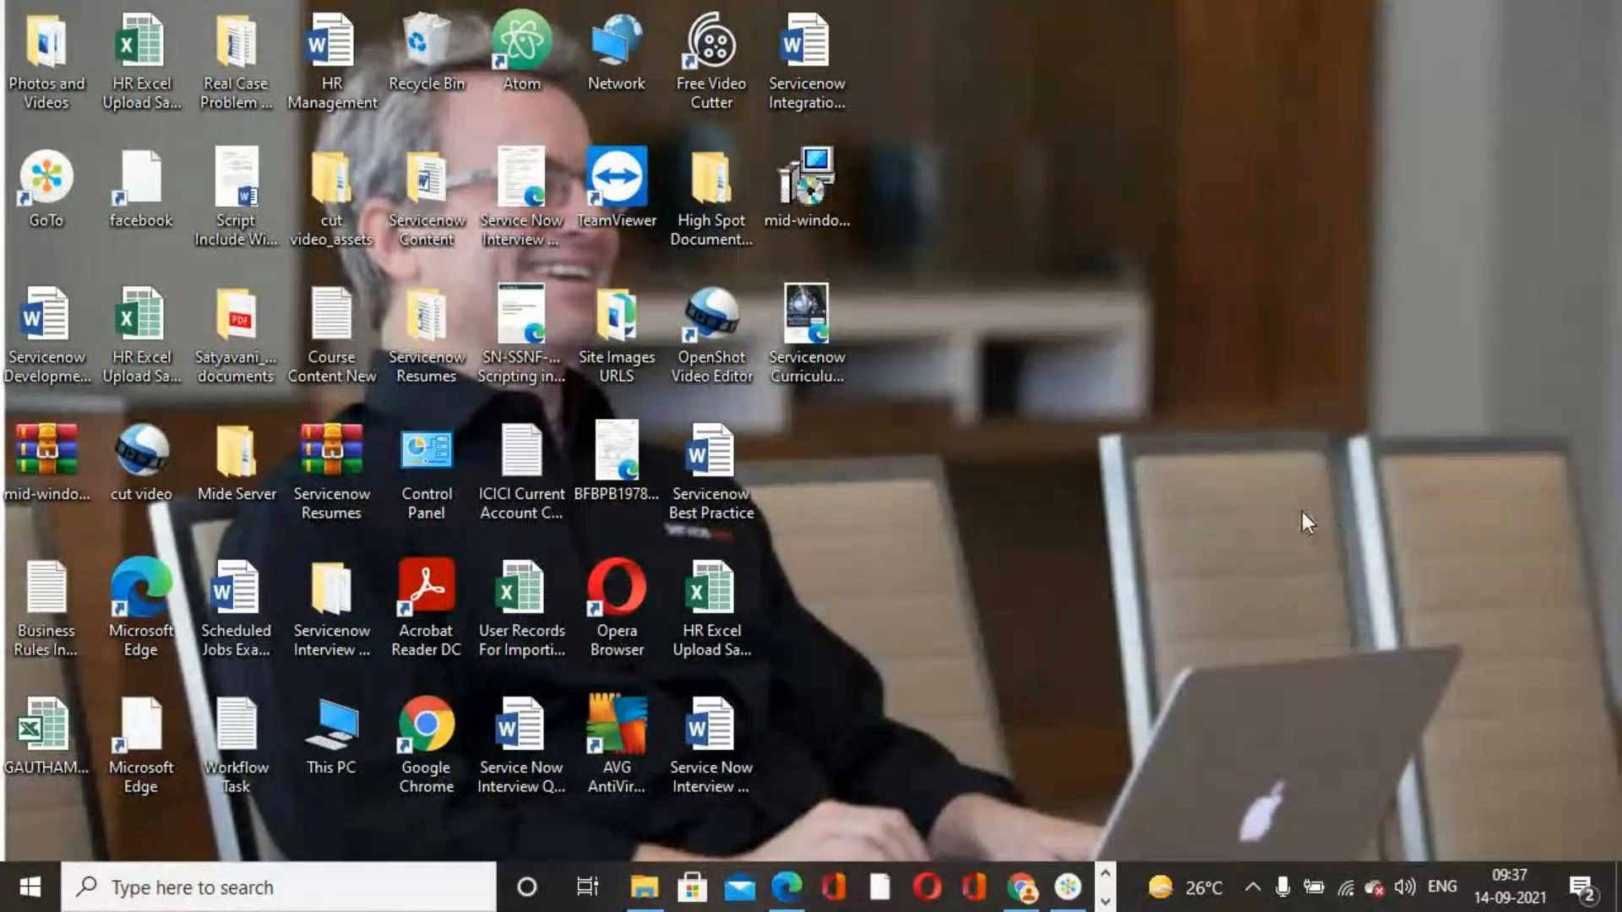
click(521, 624)
double_click(523, 616)
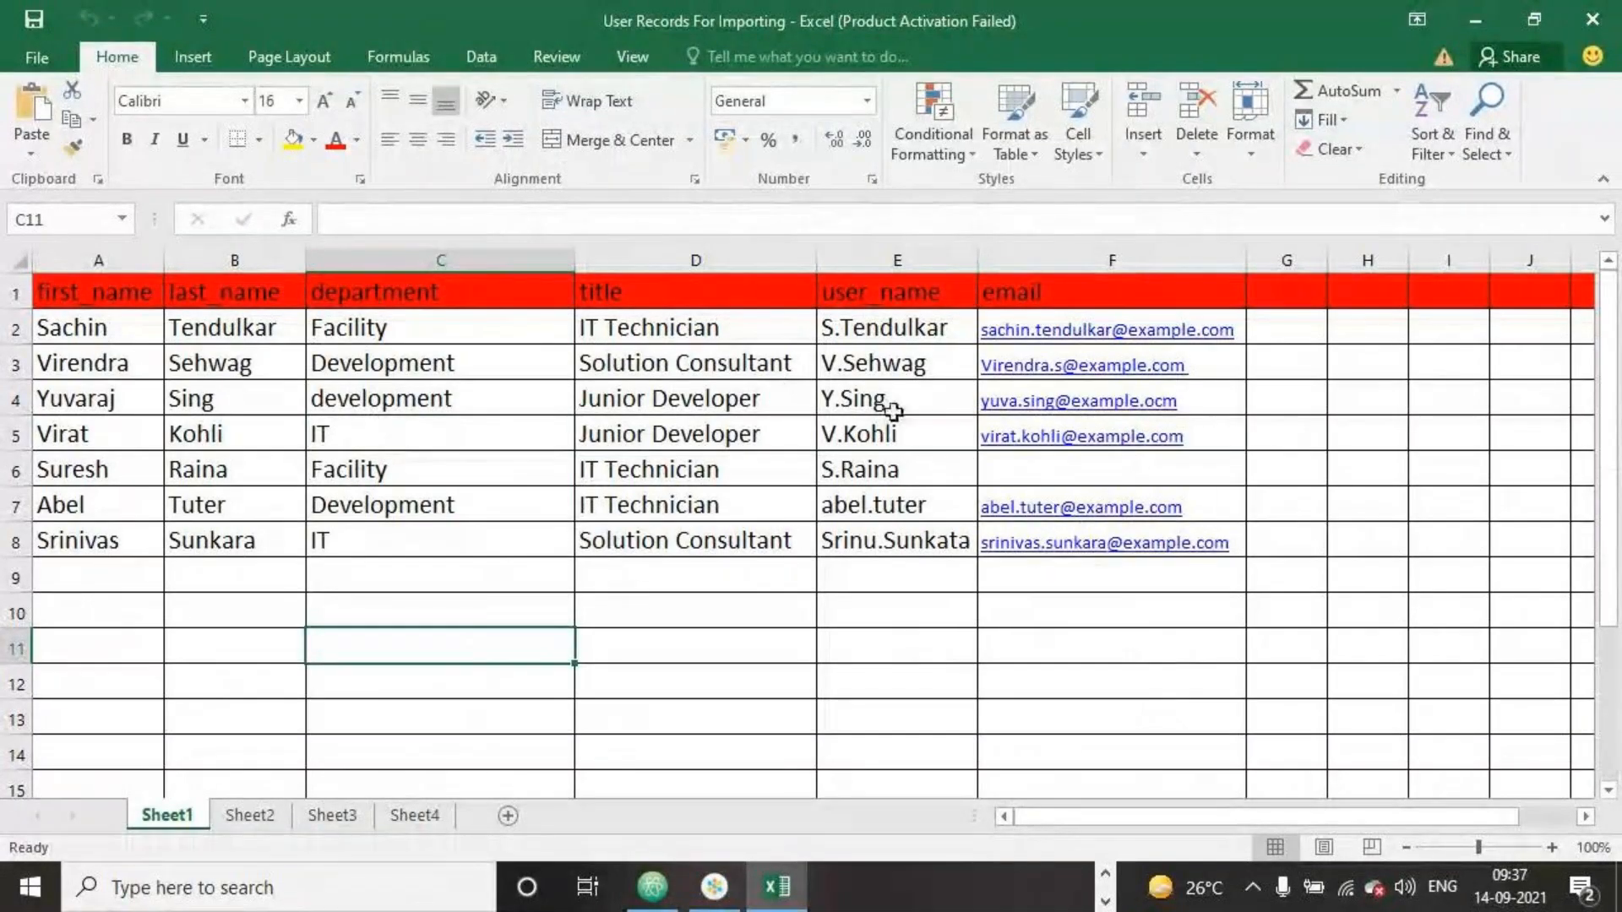
click(1473, 23)
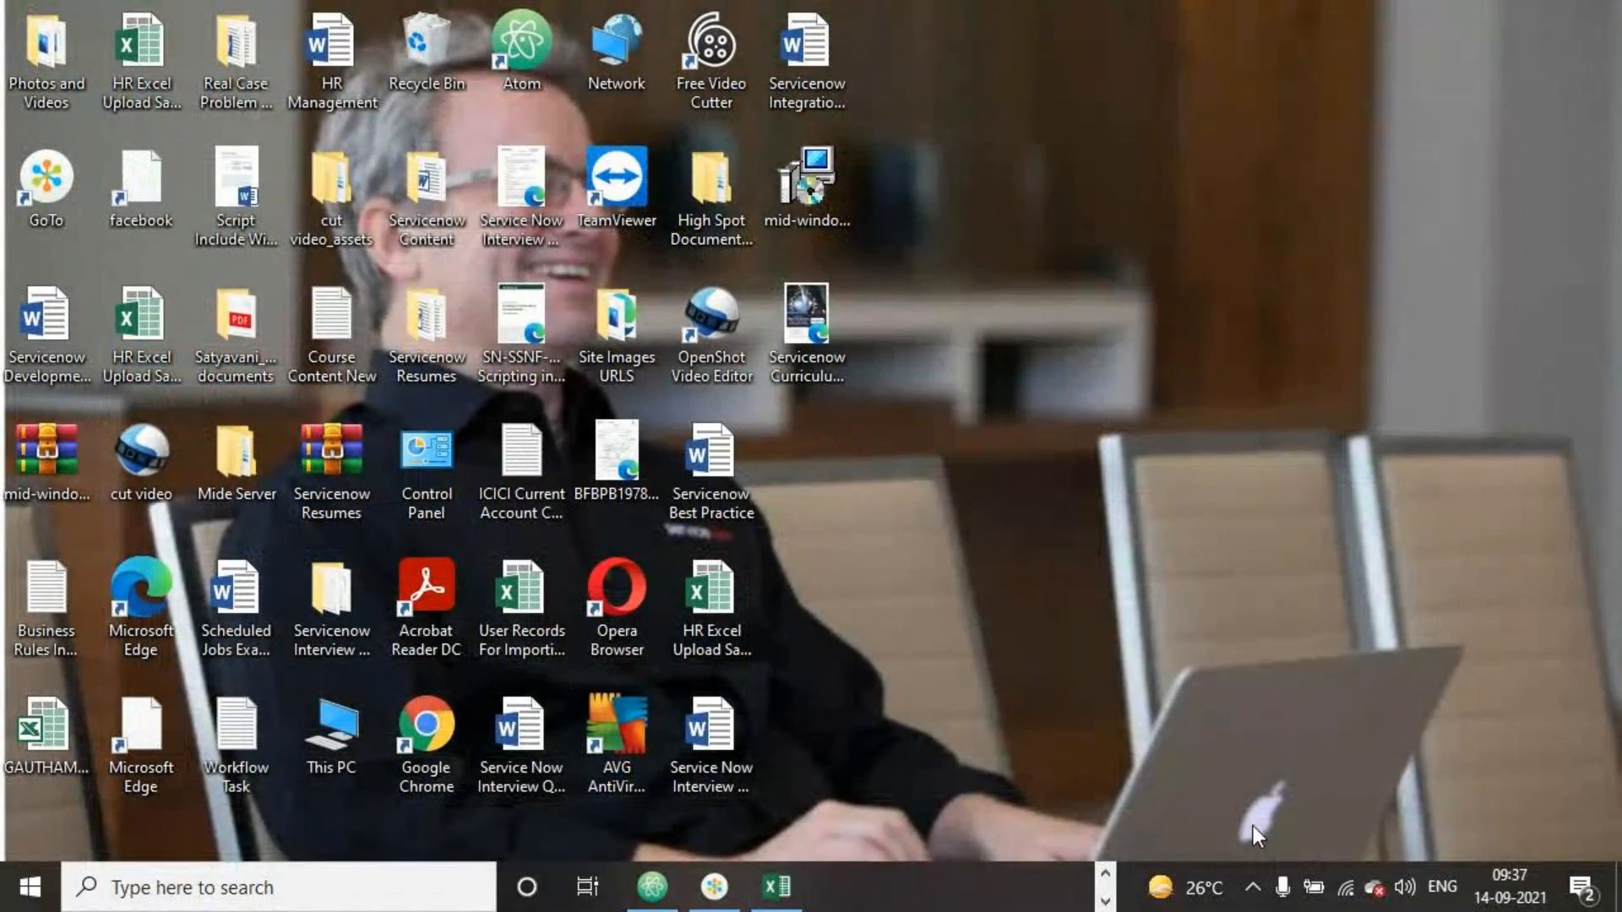
Switch to the Service Now LIVE First Edition PDF and read its pages on transform maps and import set terminology
click(1105, 873)
click(806, 885)
scroll(1097, 534, down, 15)
scroll(1096, 558, down, 20)
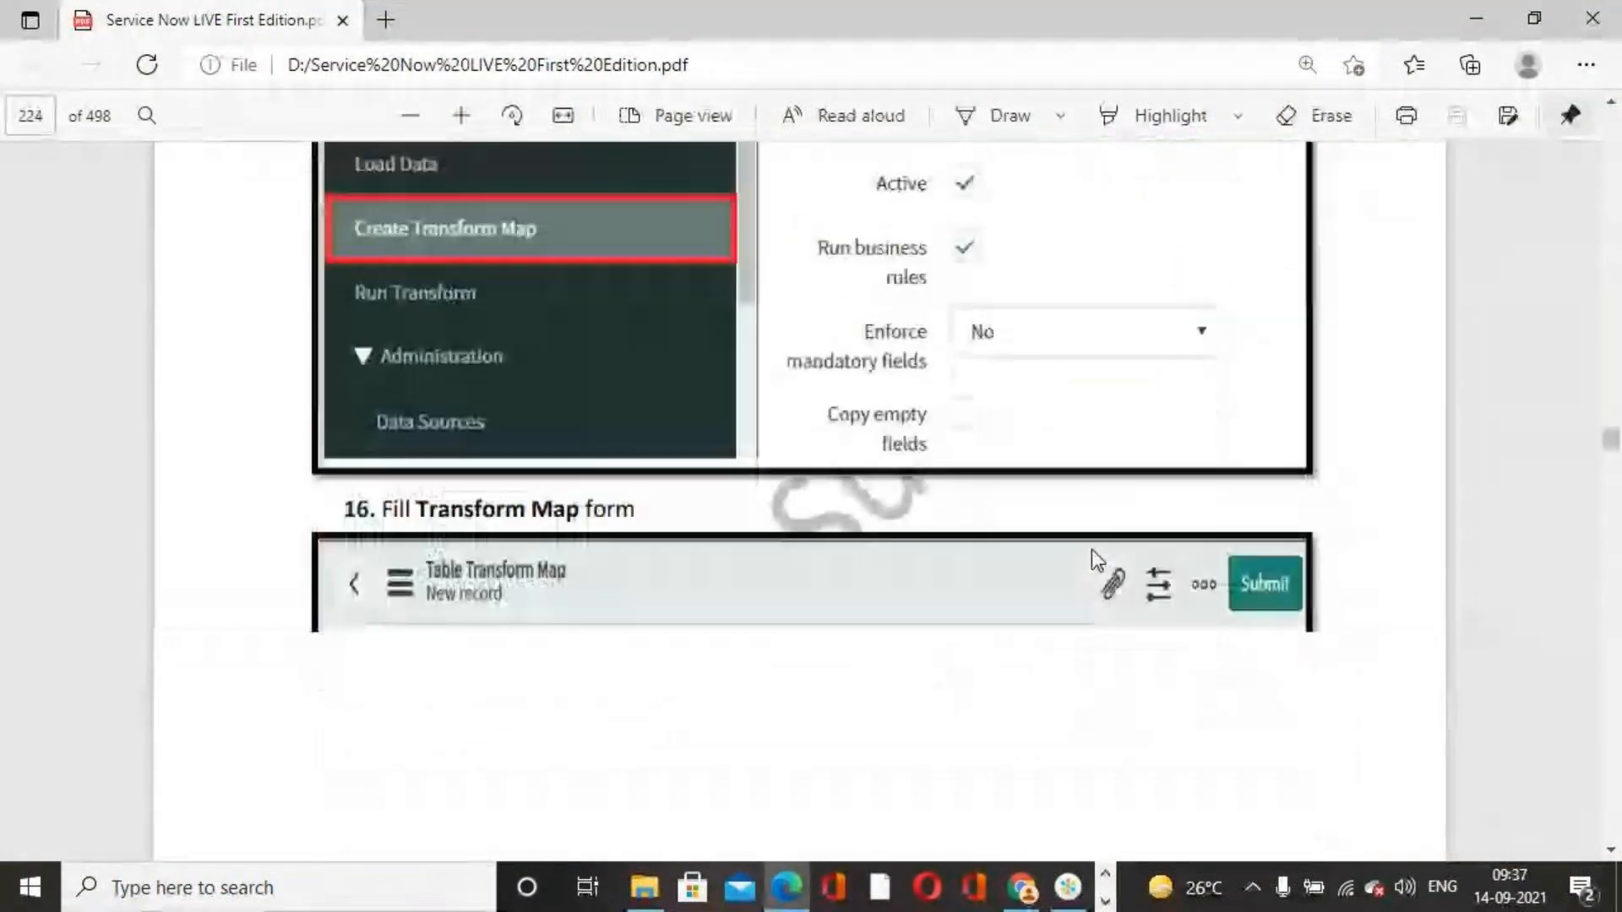
scroll(1088, 556, down, 20)
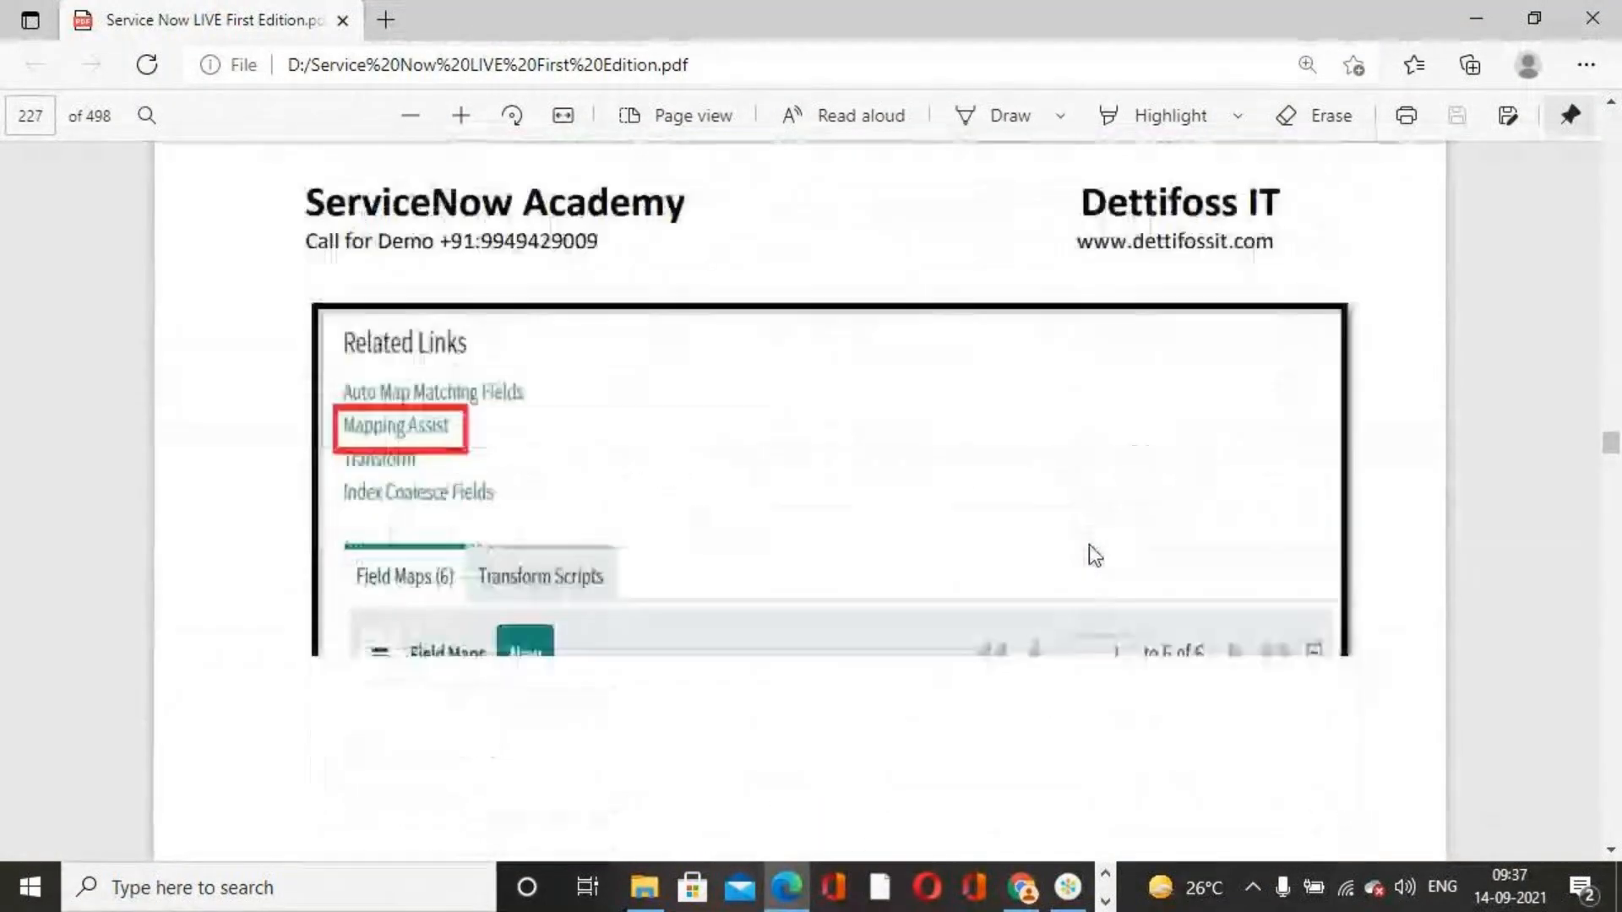
scroll(1090, 549, down, 20)
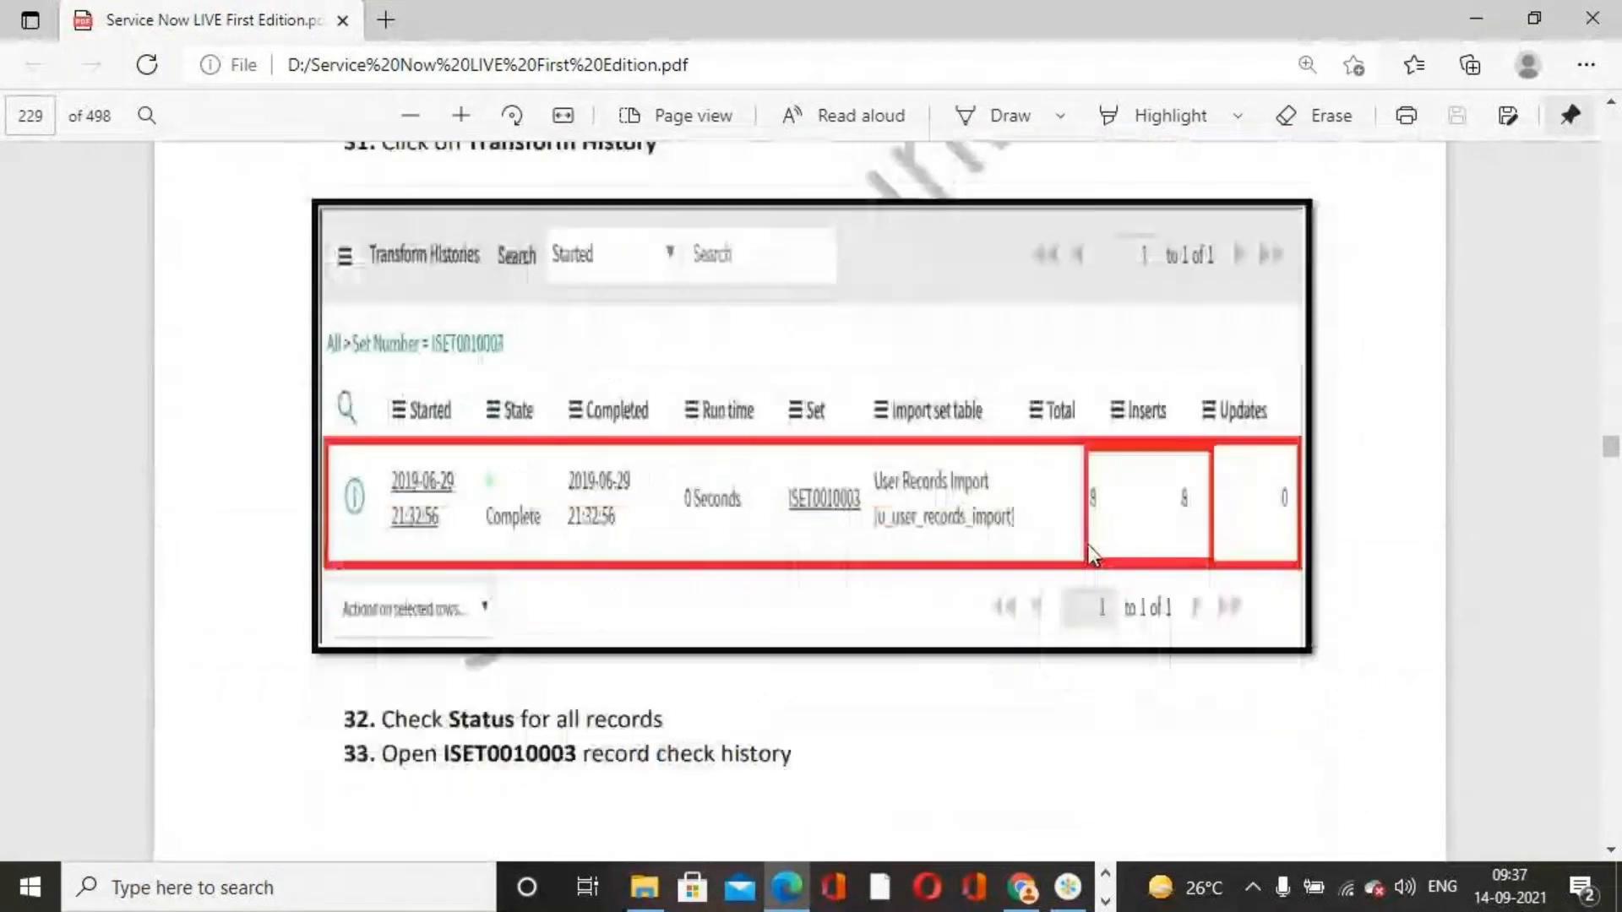
scroll(1093, 556, down, 14)
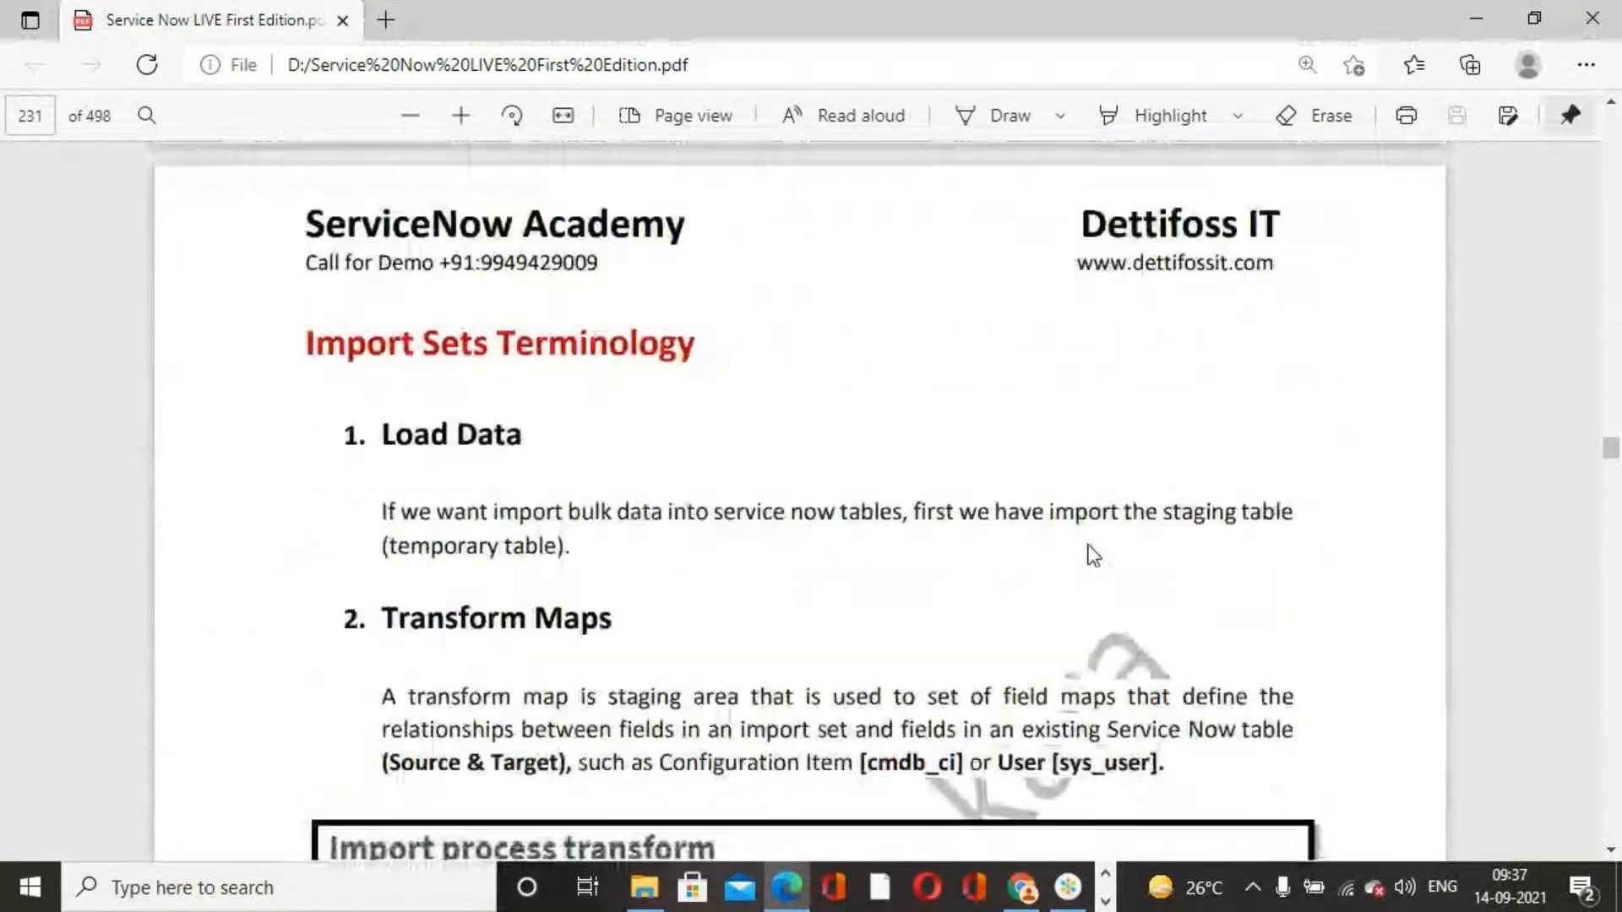
scroll(1094, 555, up, 10)
scroll(1089, 553, down, 3)
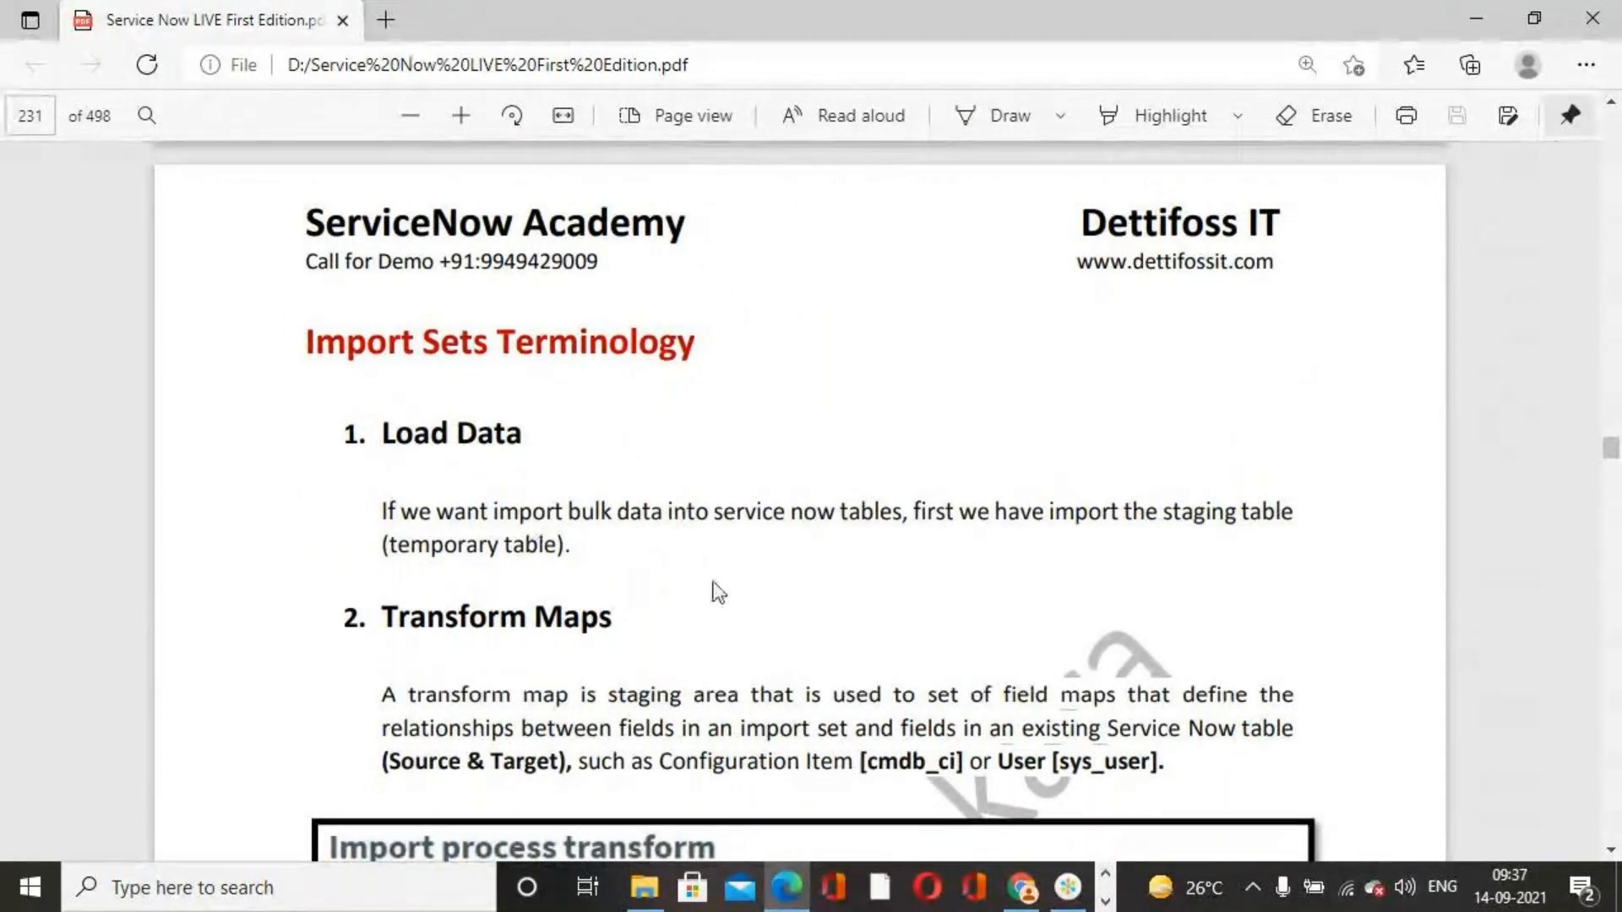
scroll(701, 560, down, 10)
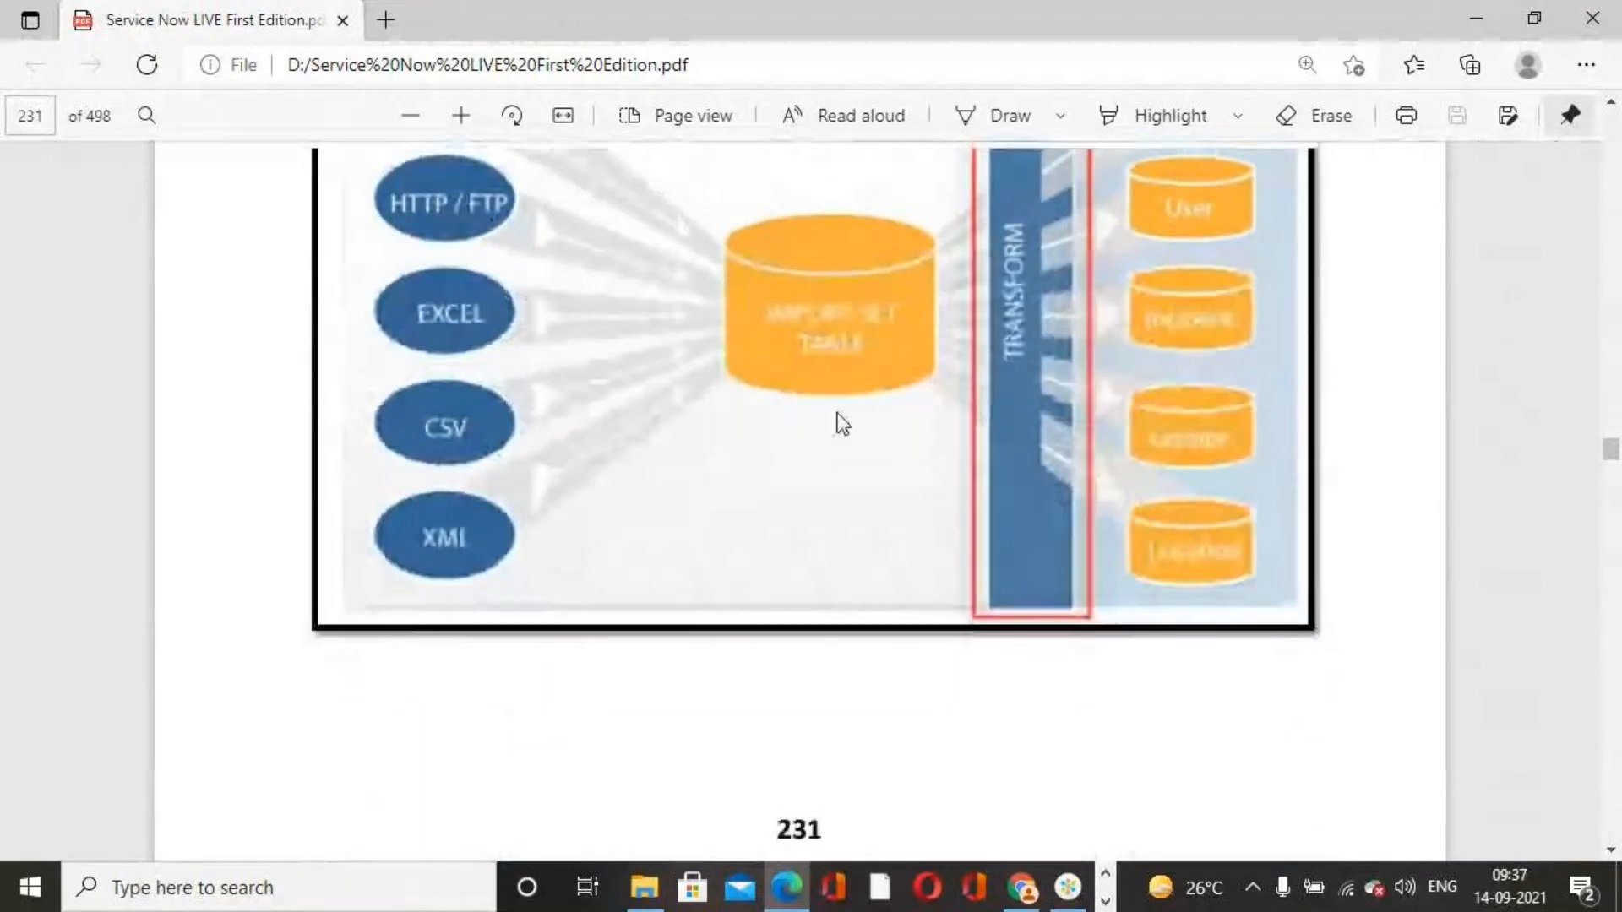
scroll(706, 401, up, 5)
scroll(710, 372, down, 5)
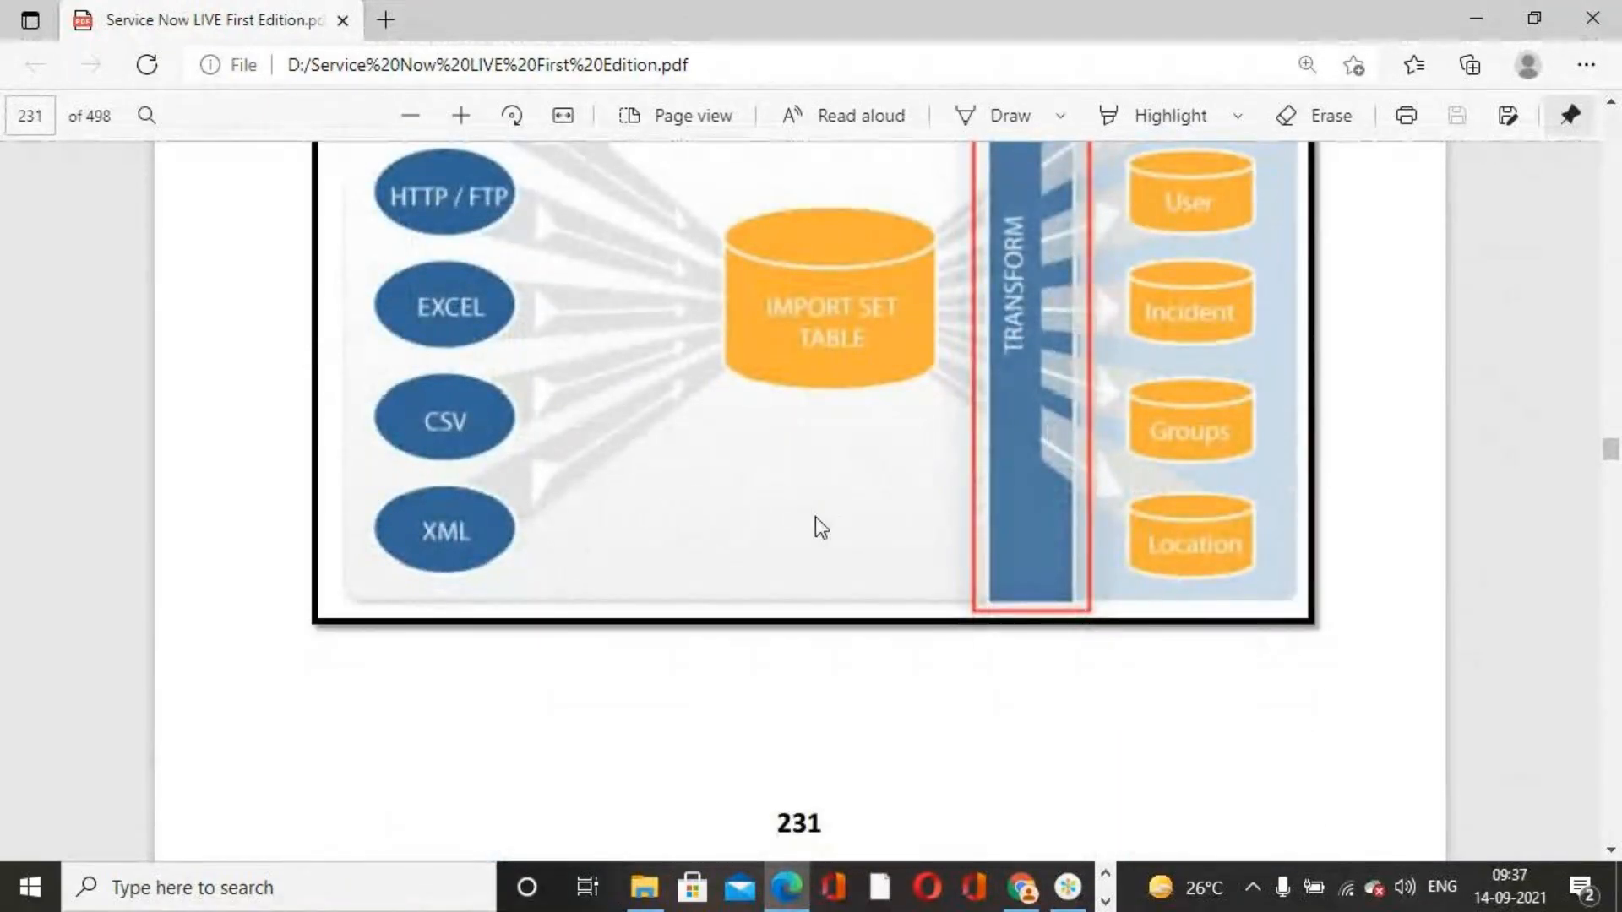
scroll(814, 524, down, 12)
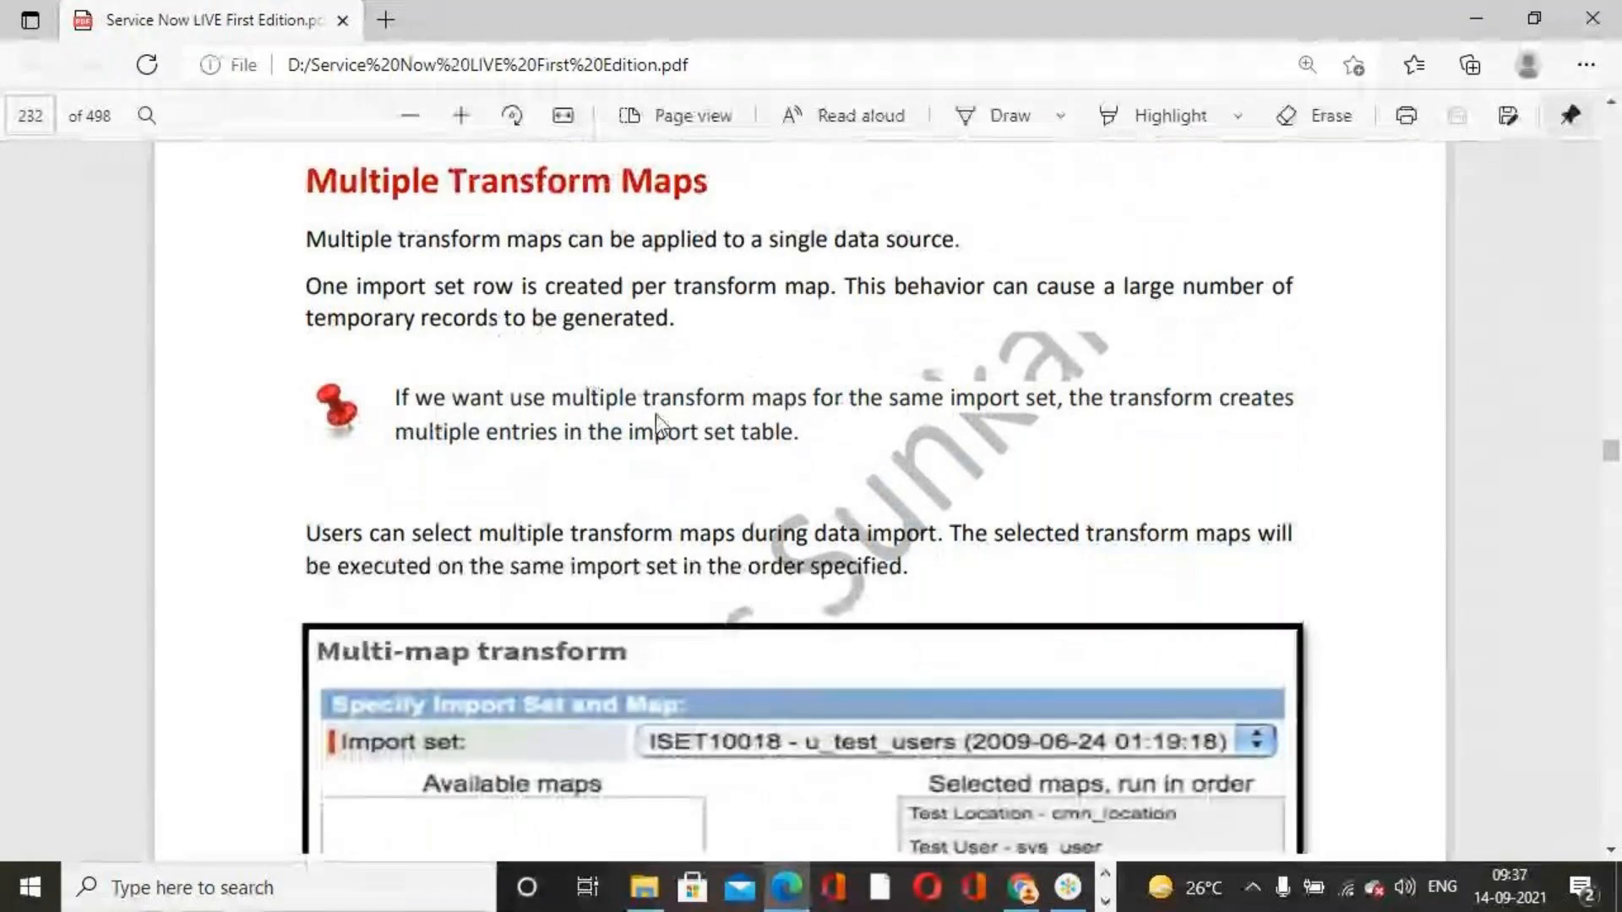
scroll(657, 414, down, 4)
scroll(1006, 495, down, 14)
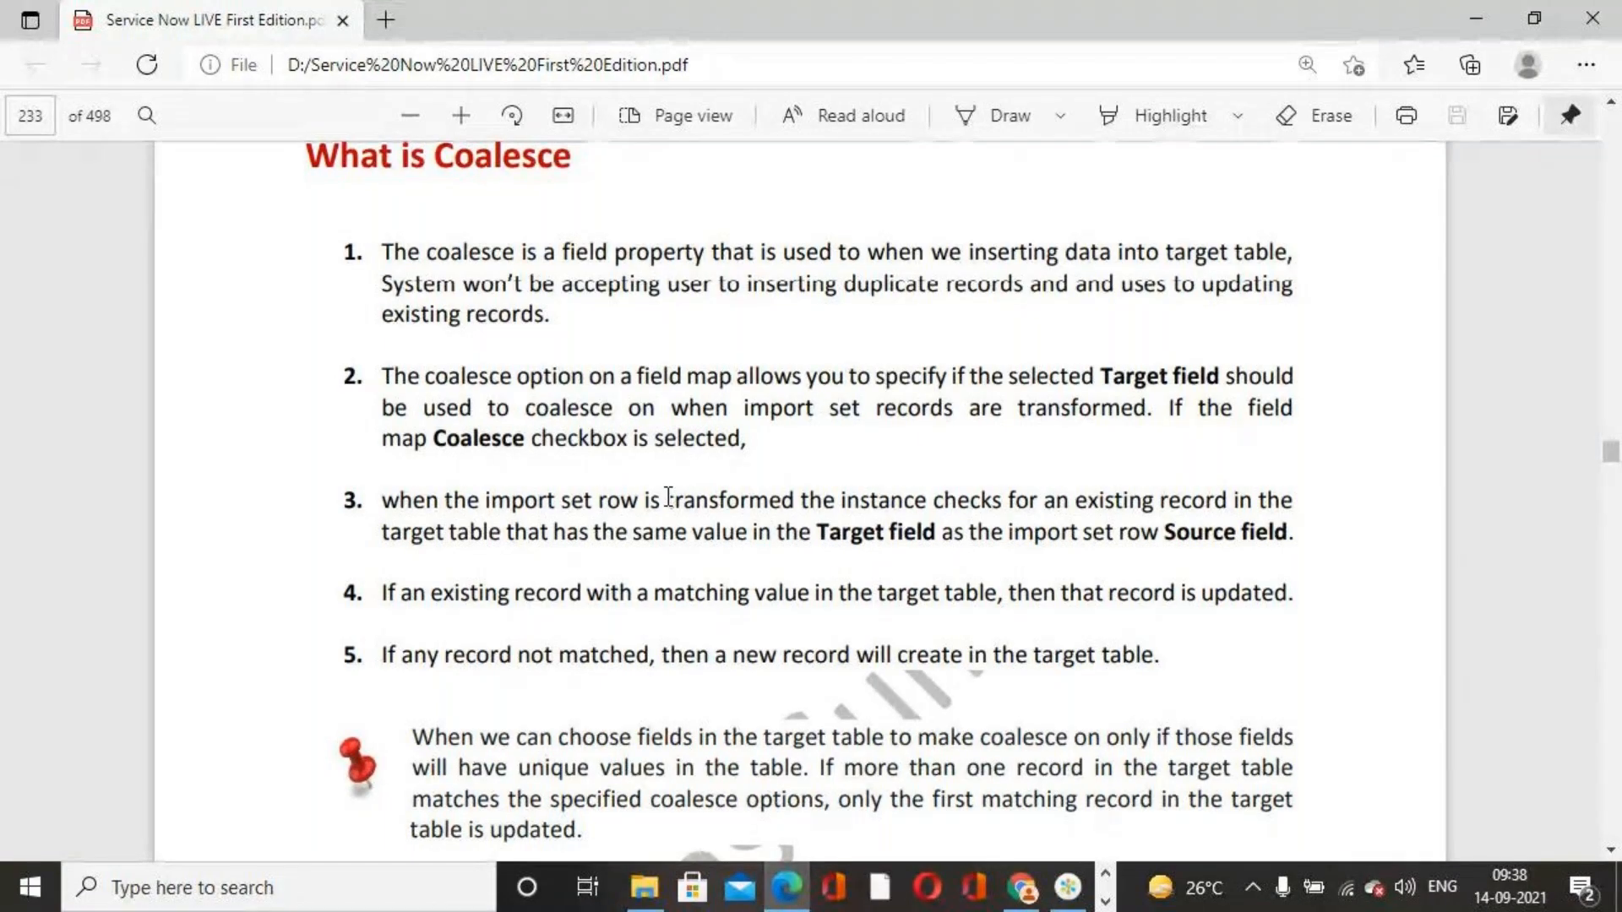
Read the PDF's sections on coalesce options, scheduled imports and creating a data source
scroll(668, 497, down, 1)
scroll(668, 496, down, 4)
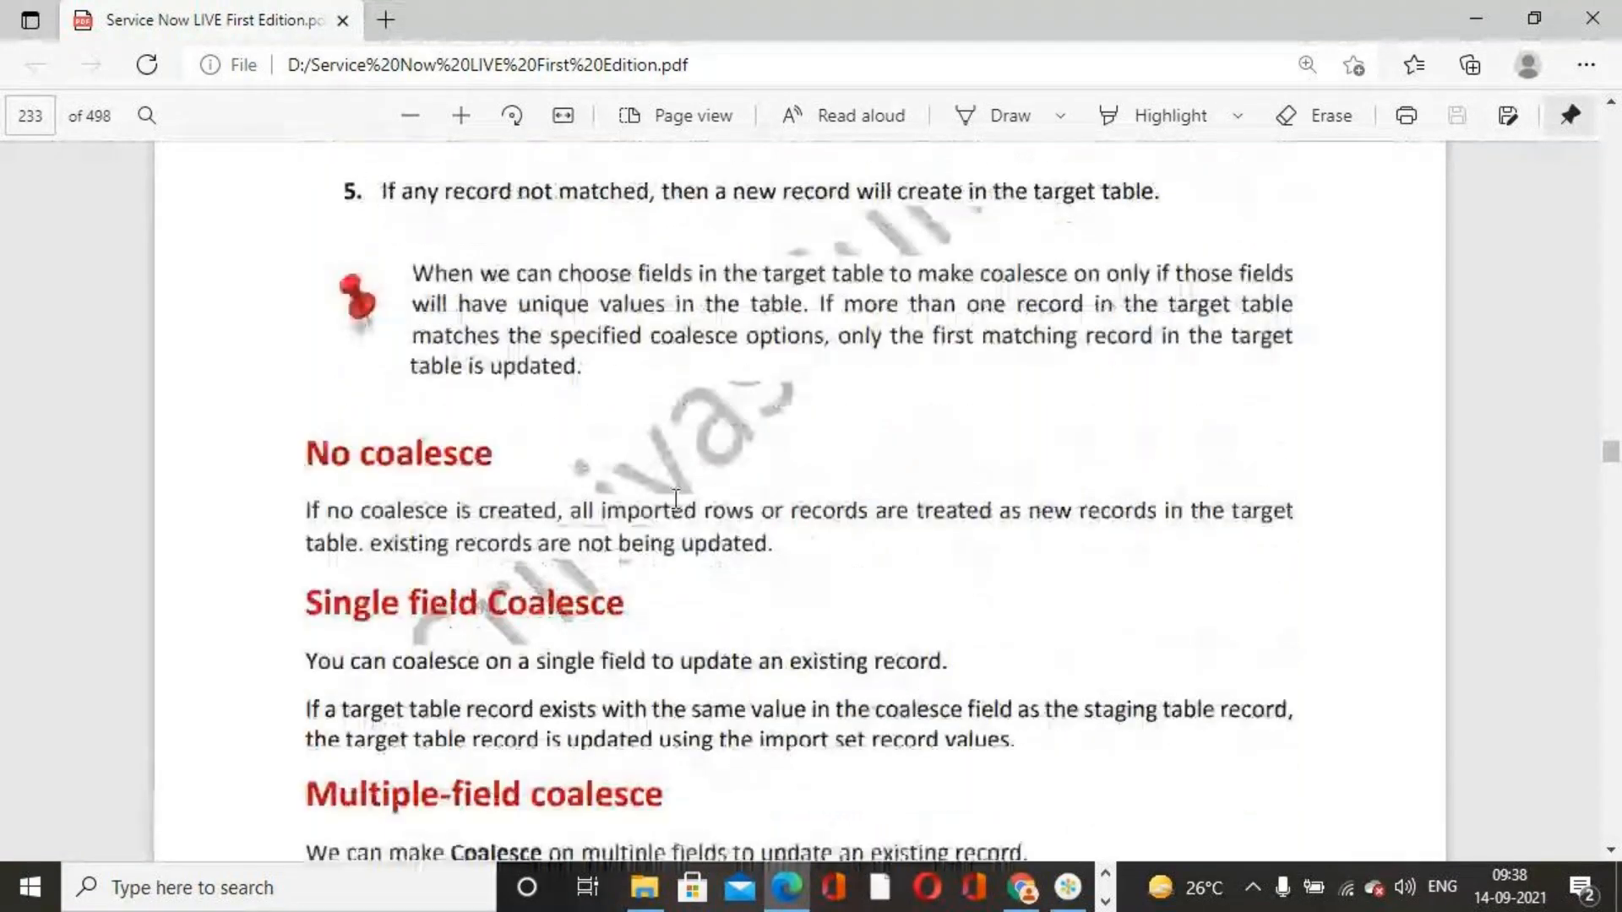
scroll(675, 498, down, 3)
scroll(764, 411, up, 1)
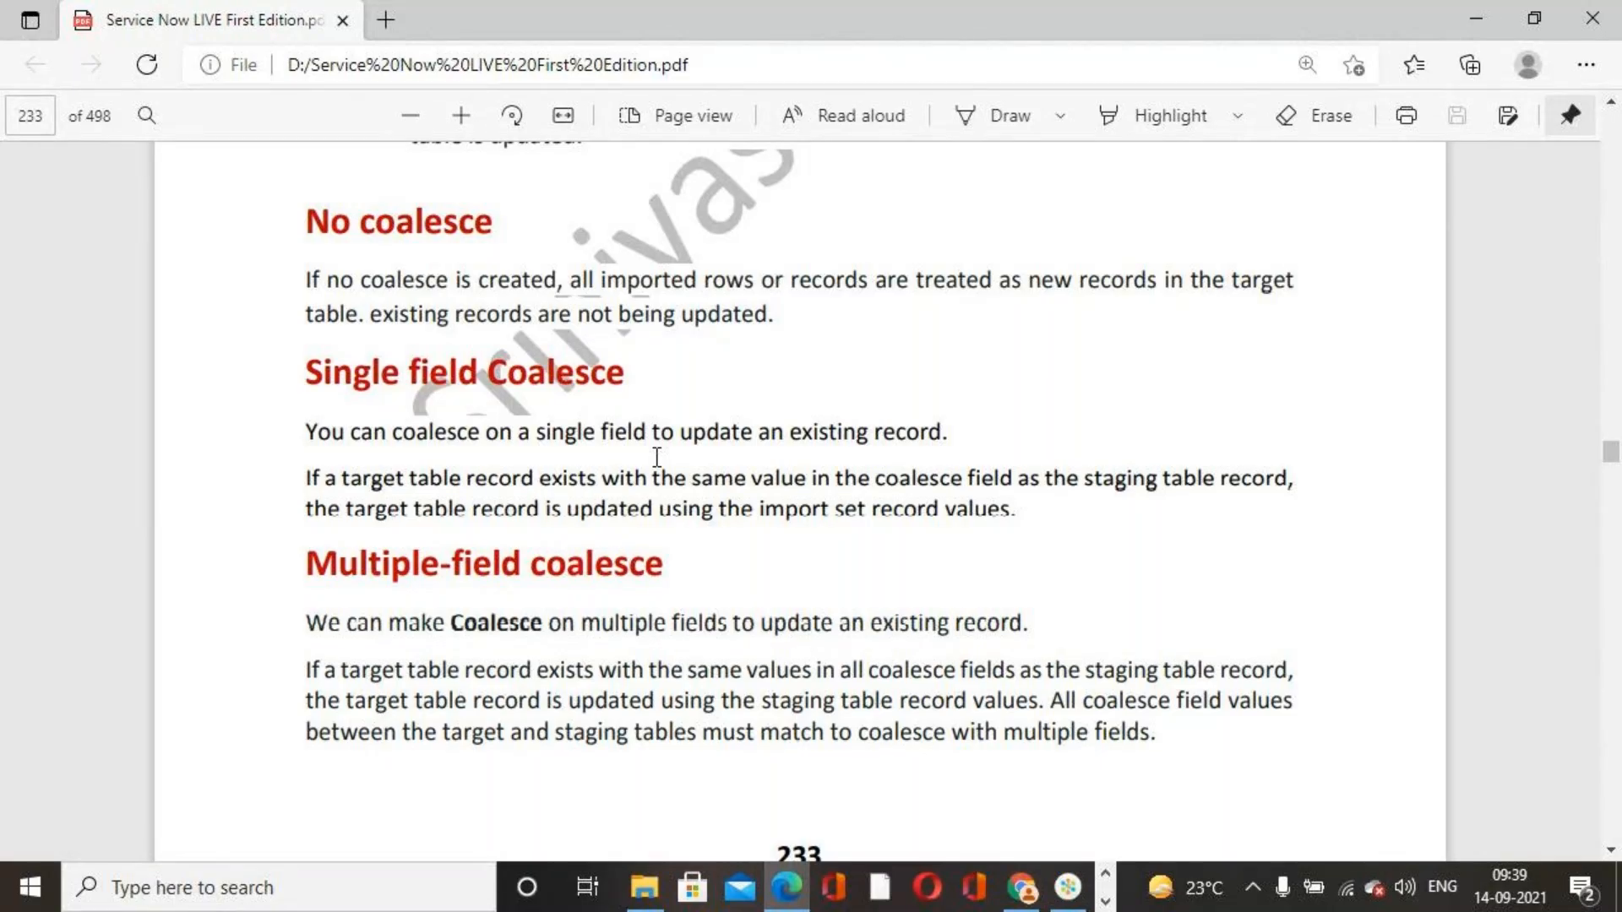
scroll(657, 457, down, 5)
scroll(655, 460, down, 9)
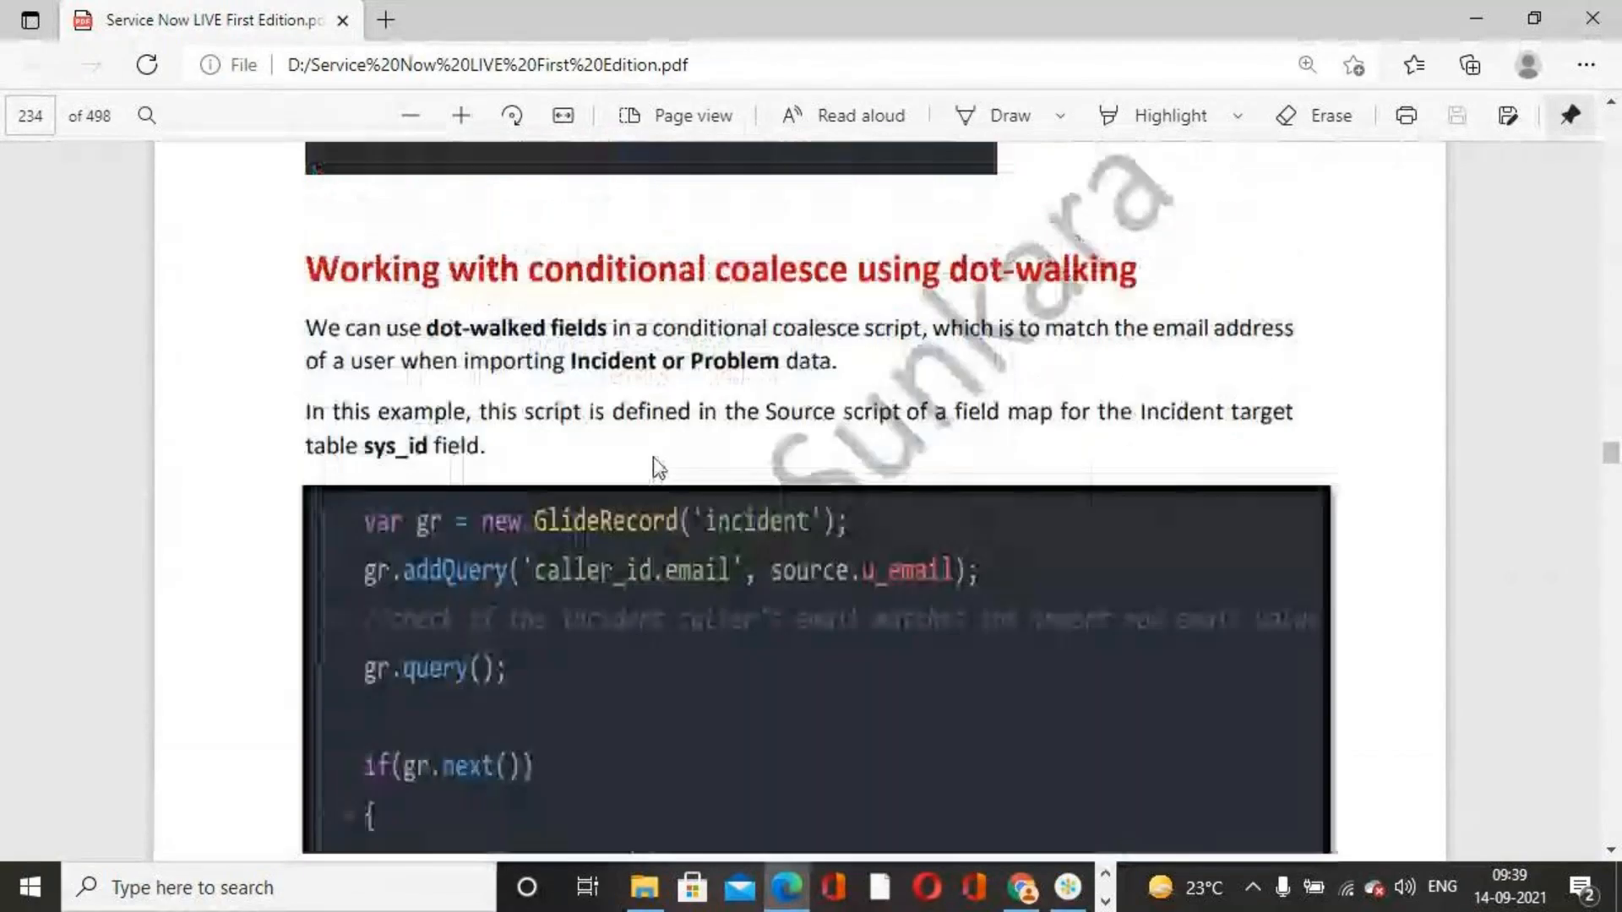
scroll(653, 459, down, 20)
scroll(653, 459, up, 18)
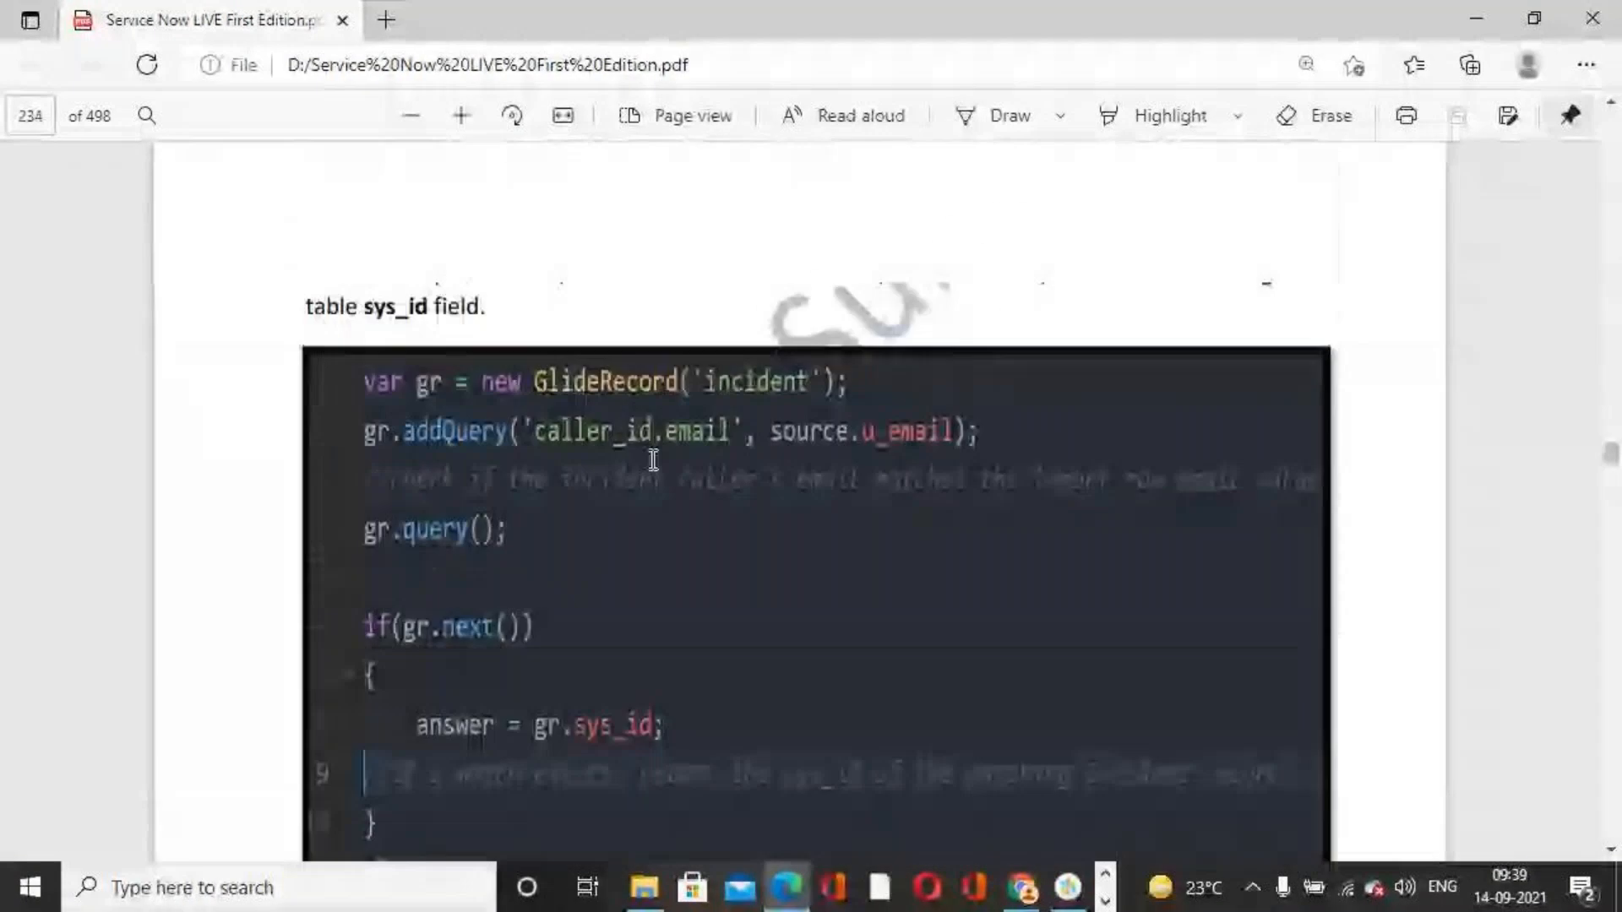
scroll(434, 437, up, 6)
scroll(456, 443, down, 10)
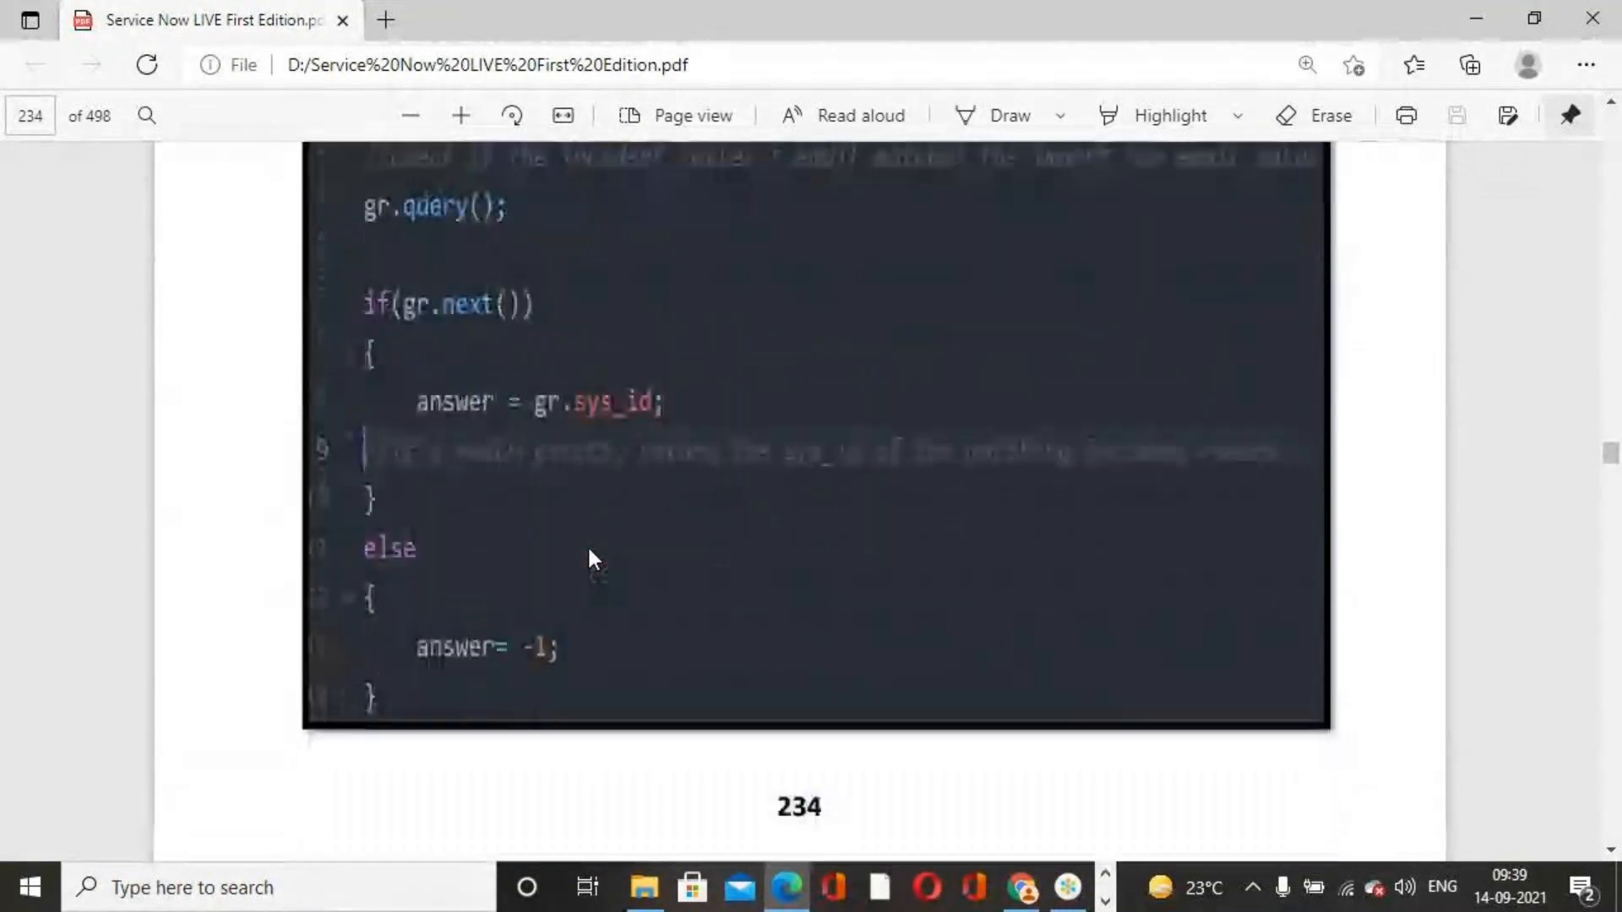
scroll(590, 554, down, 9)
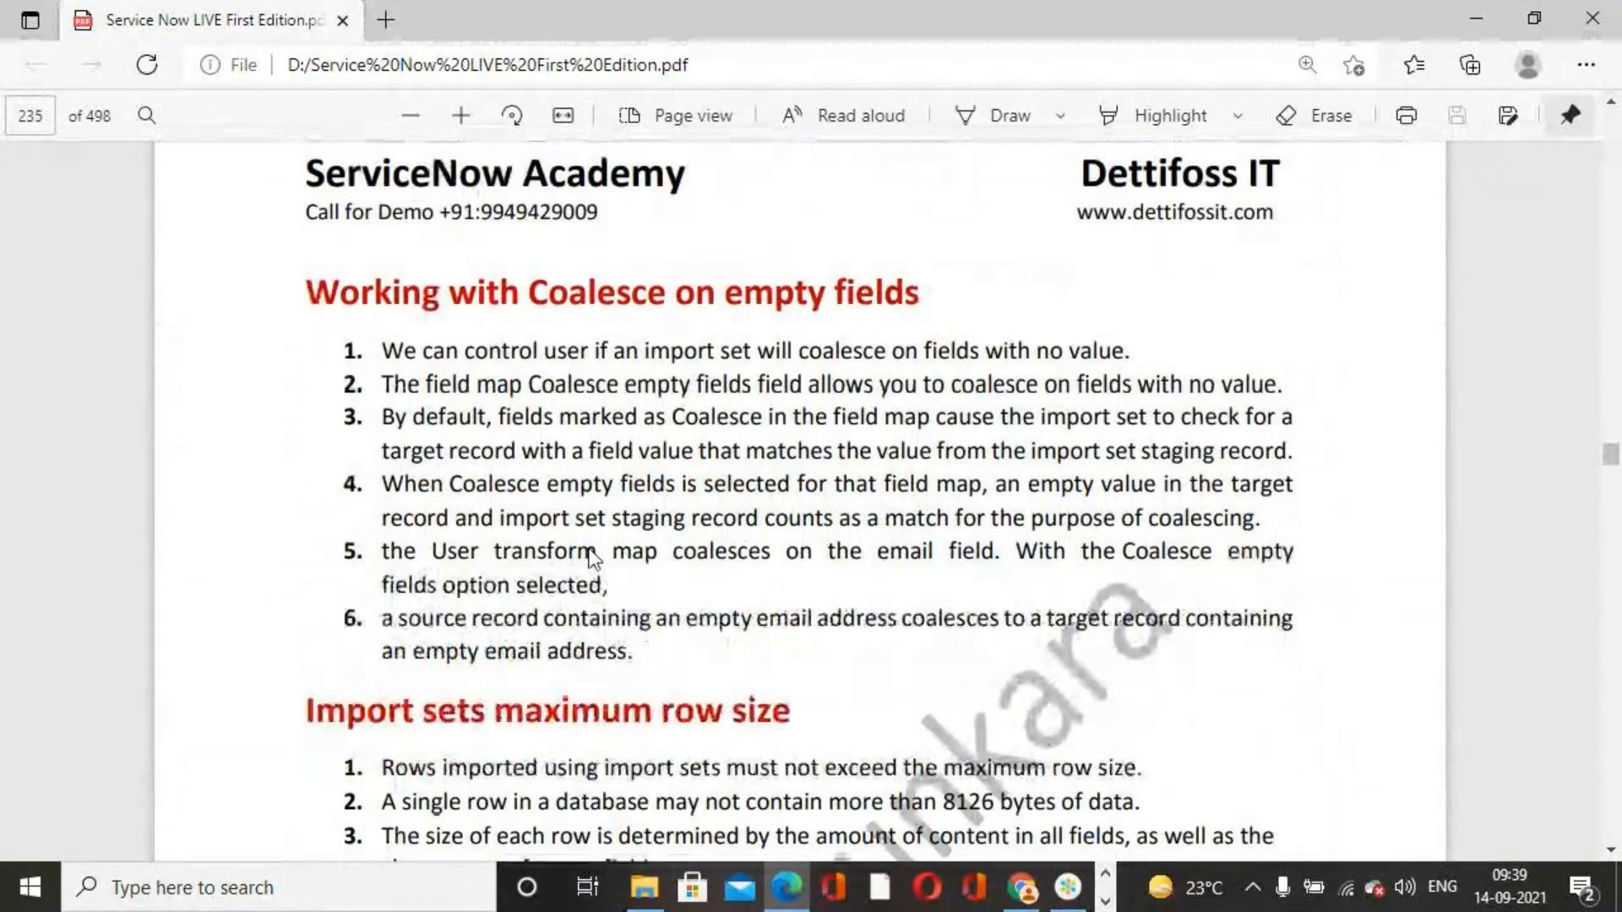
scroll(594, 557, down, 15)
scroll(593, 559, down, 20)
scroll(596, 557, down, 20)
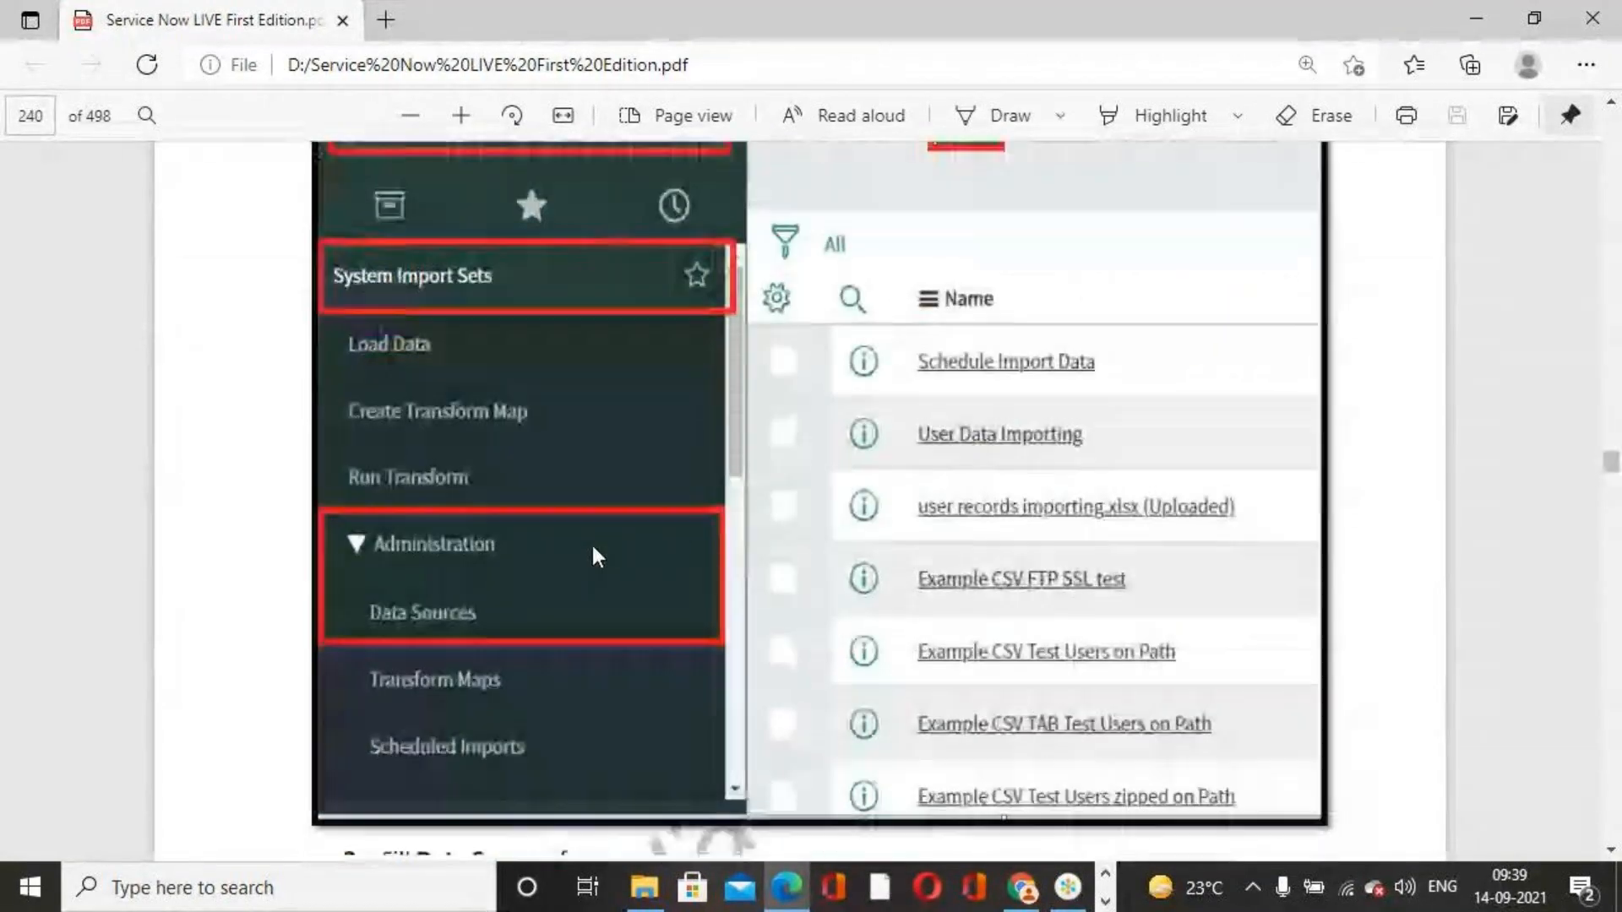
scroll(596, 557, up, 12)
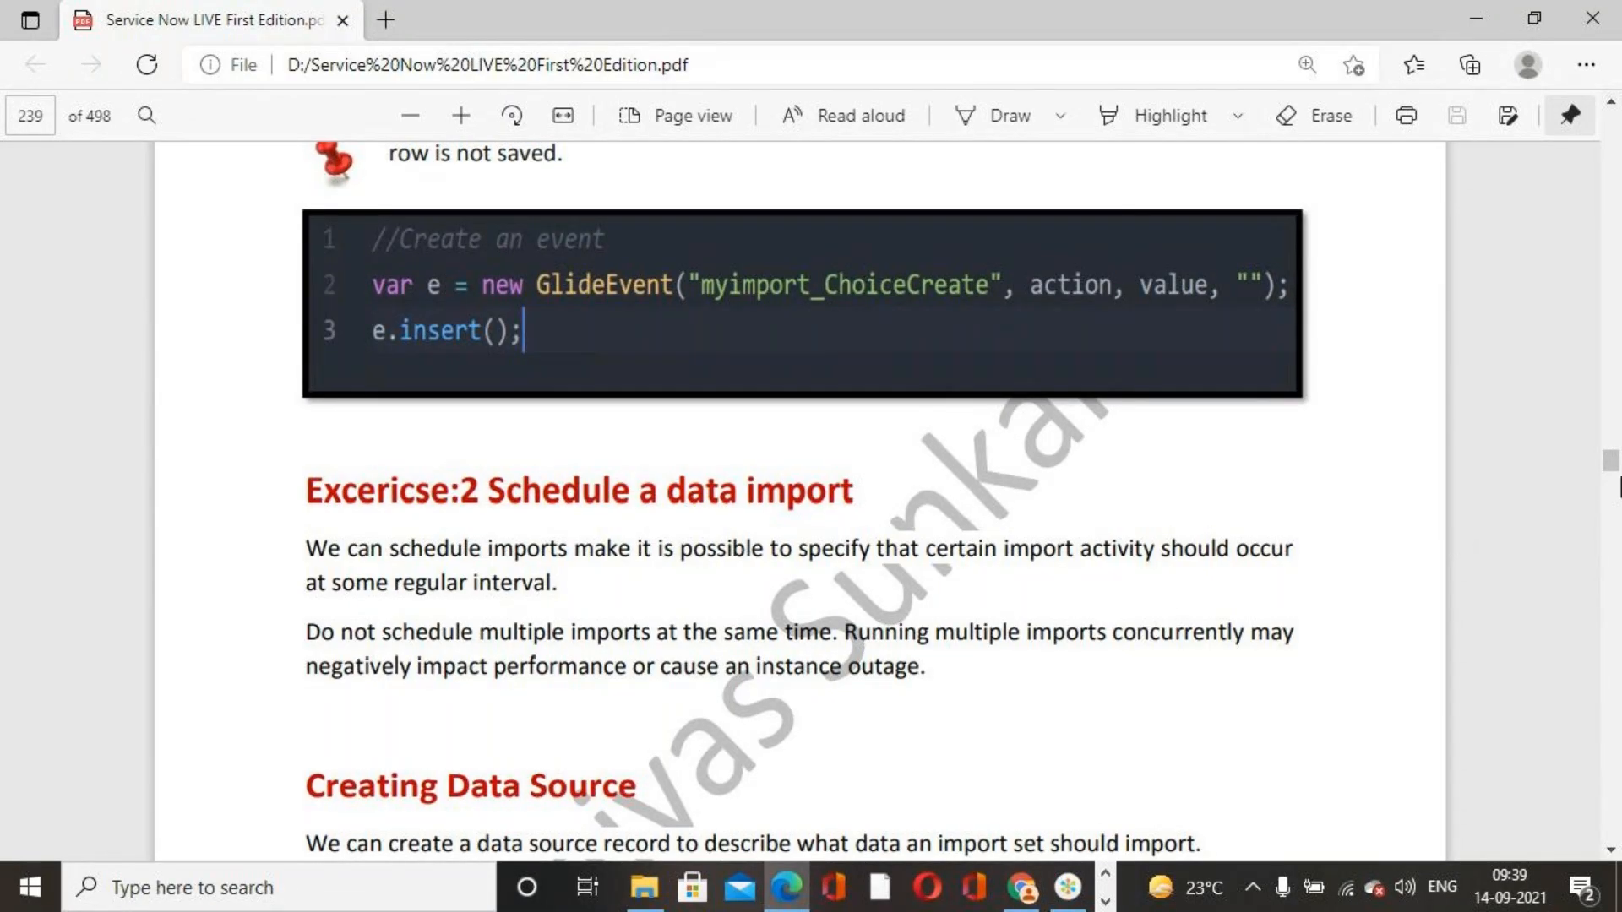
scroll(796, 648, down, 10)
scroll(595, 608, down, 20)
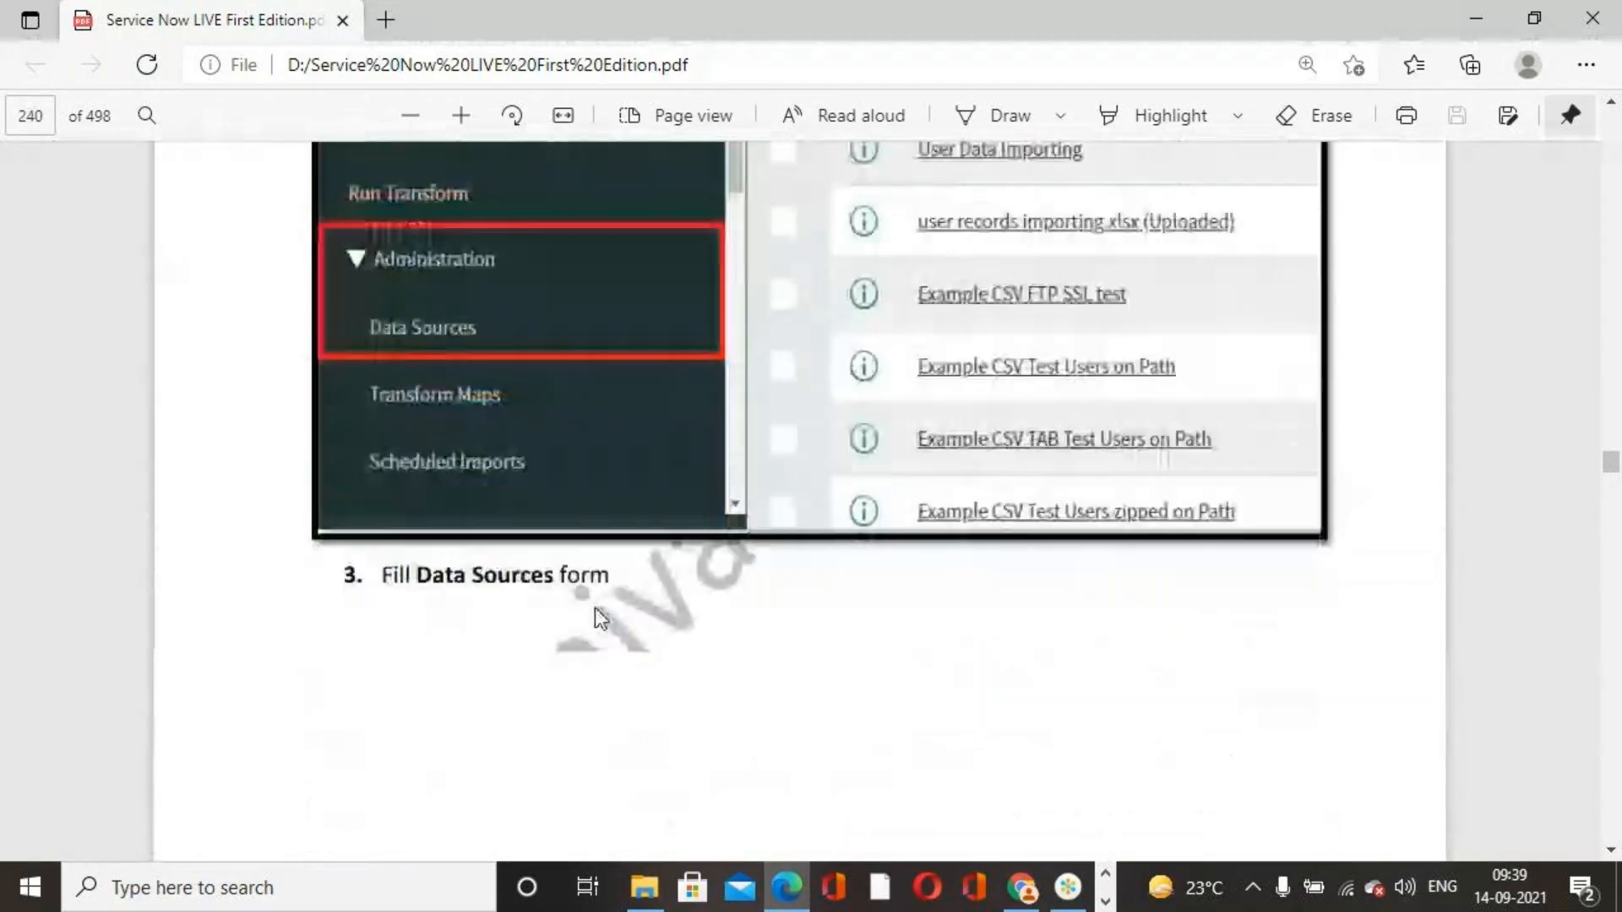
scroll(623, 625, down, 12)
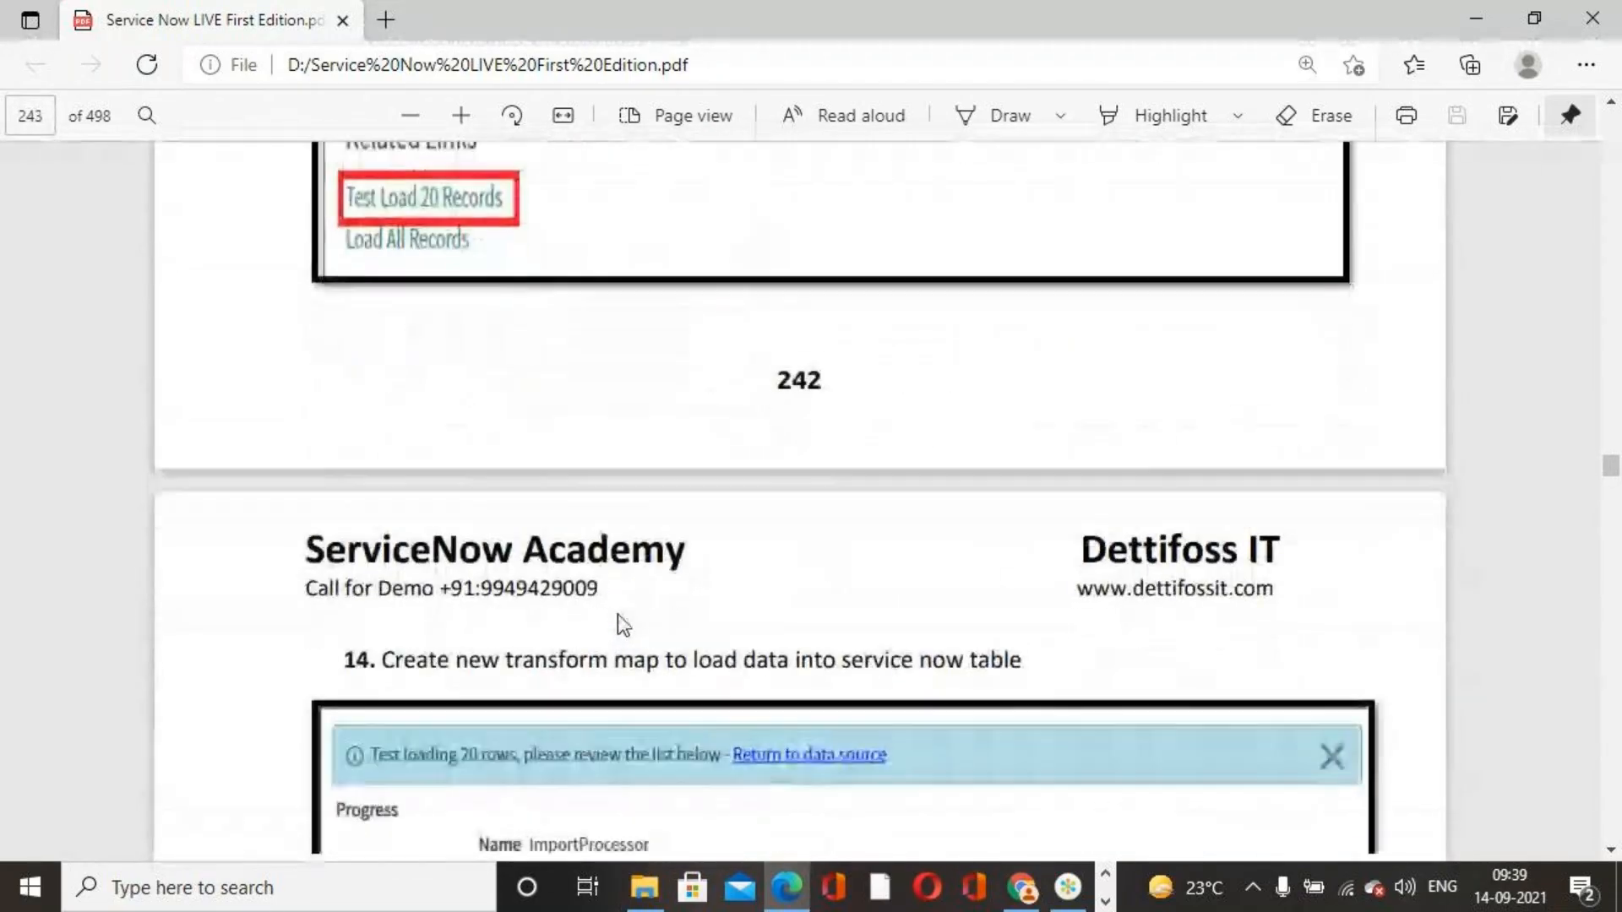
scroll(680, 621, up, 15)
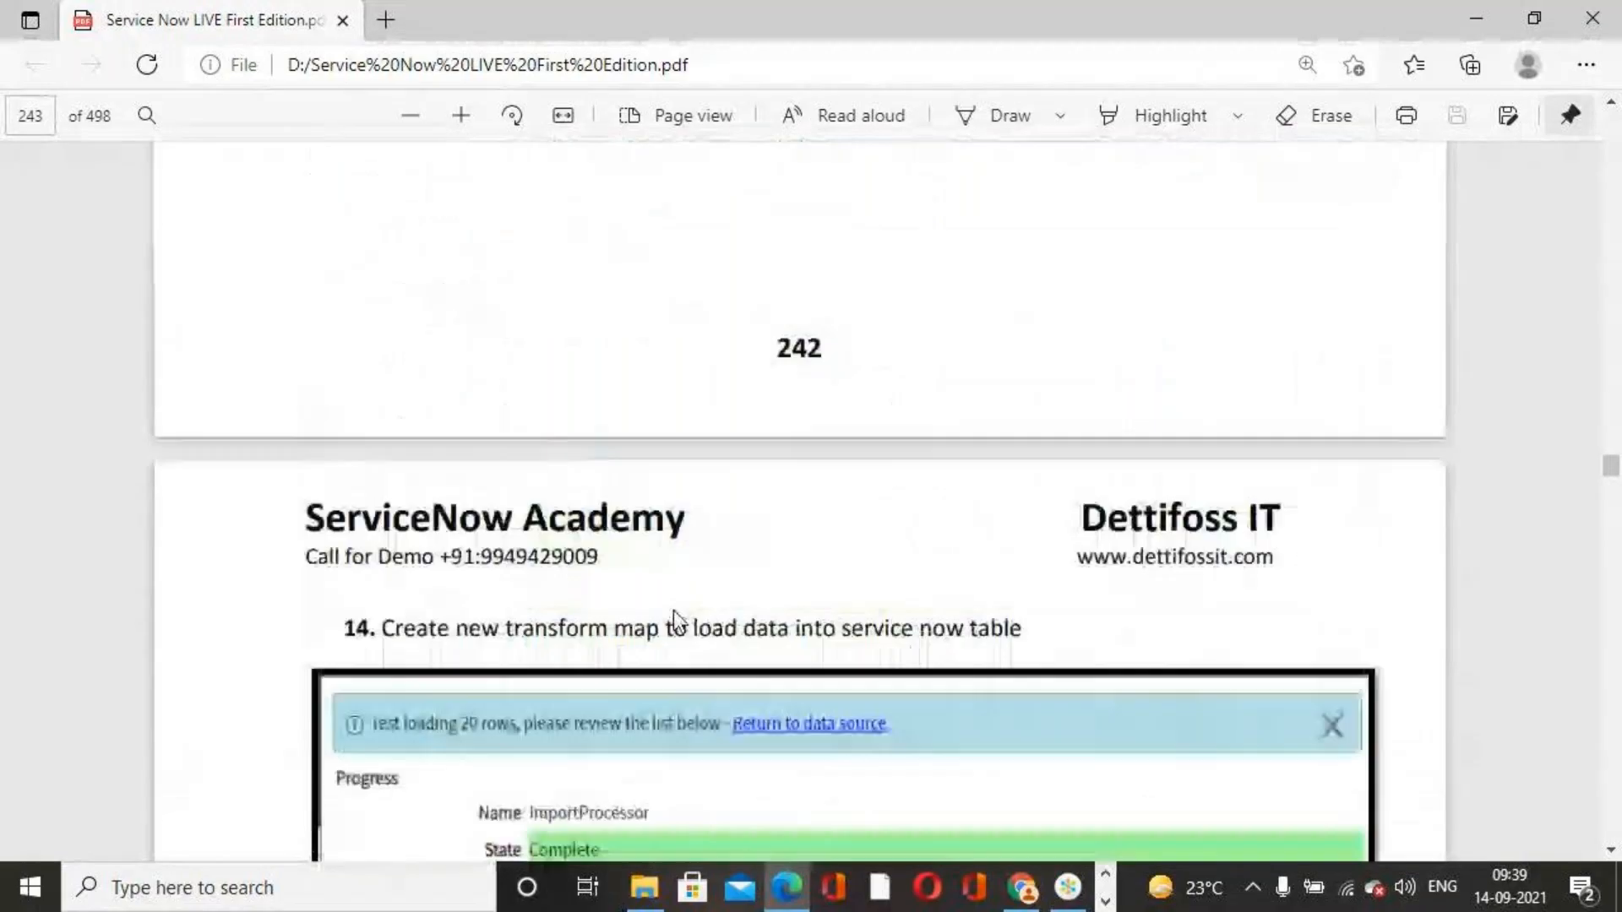
scroll(672, 621, up, 15)
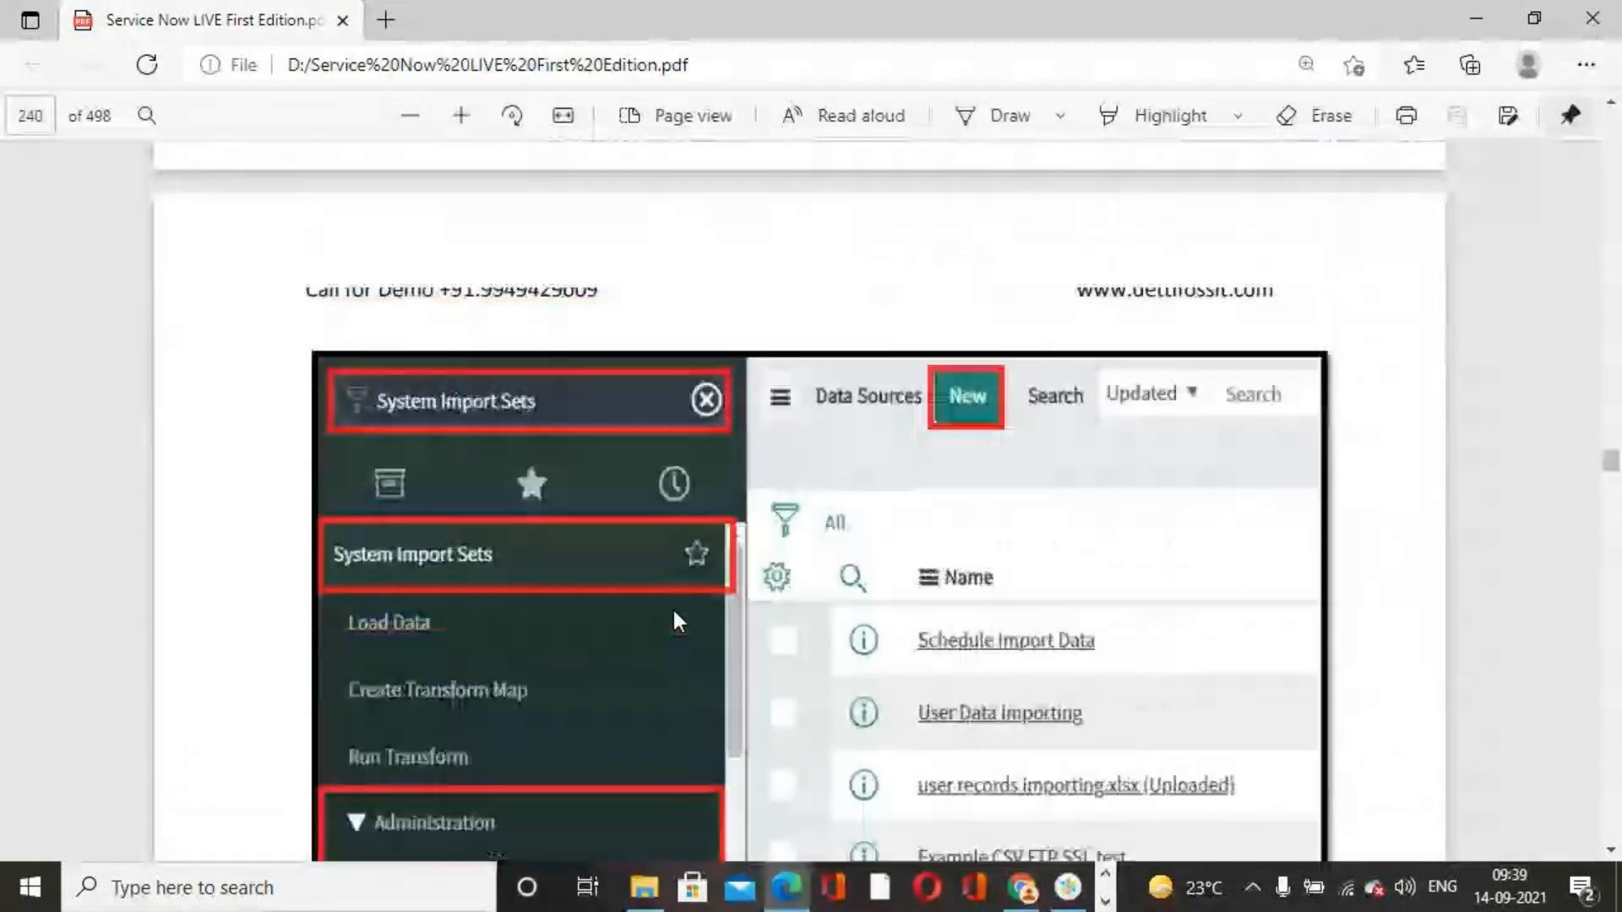
scroll(680, 621, down, 3)
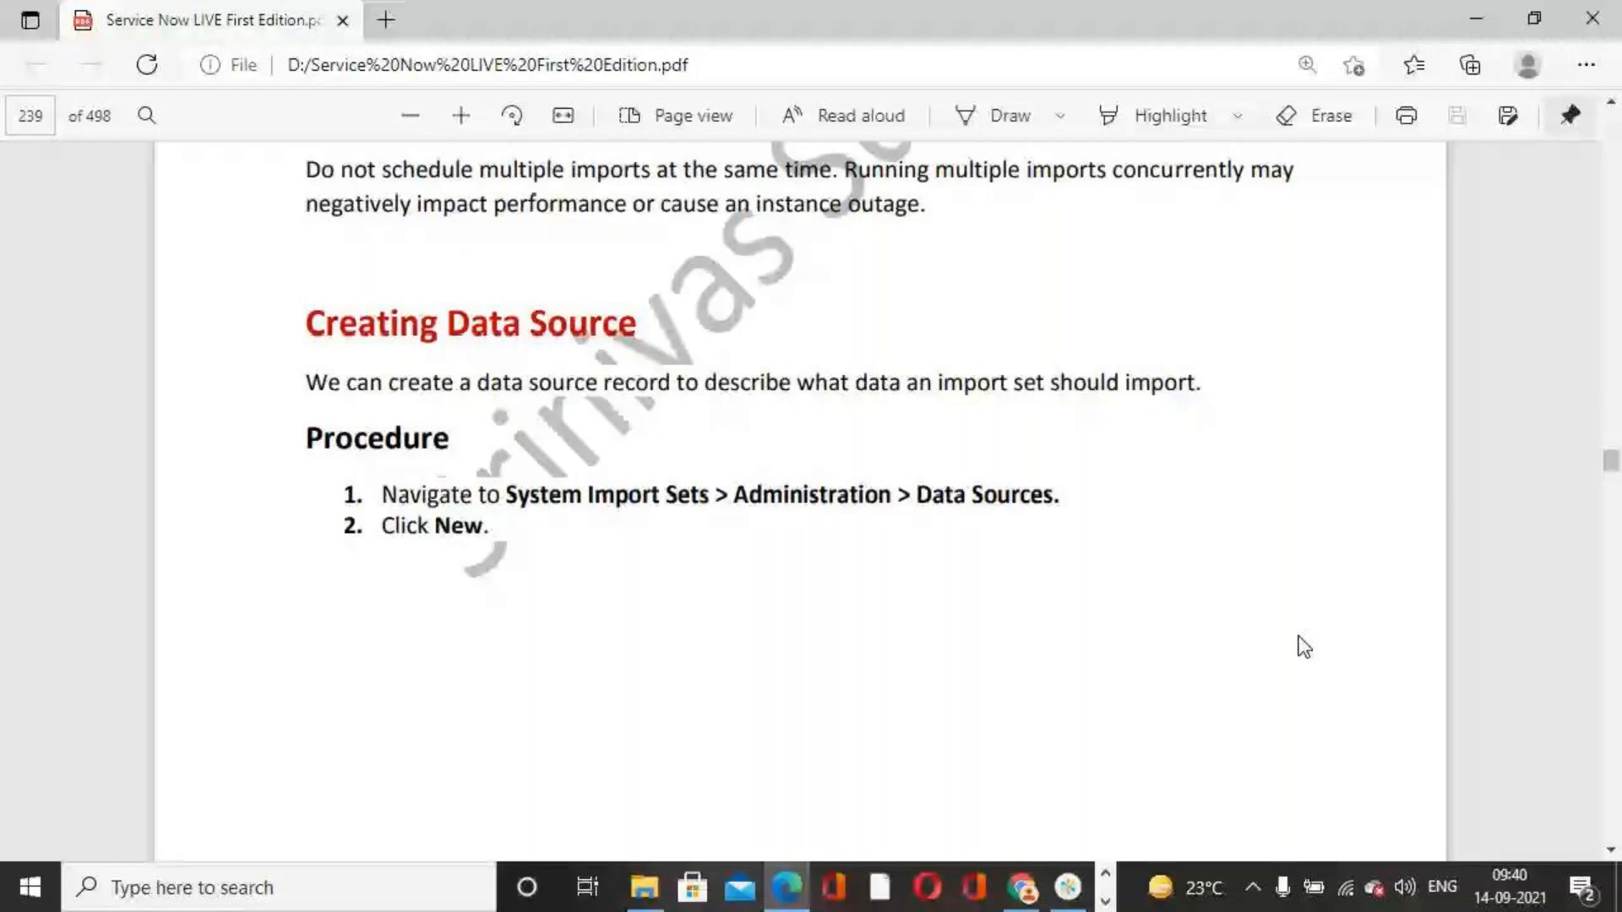
click(1107, 903)
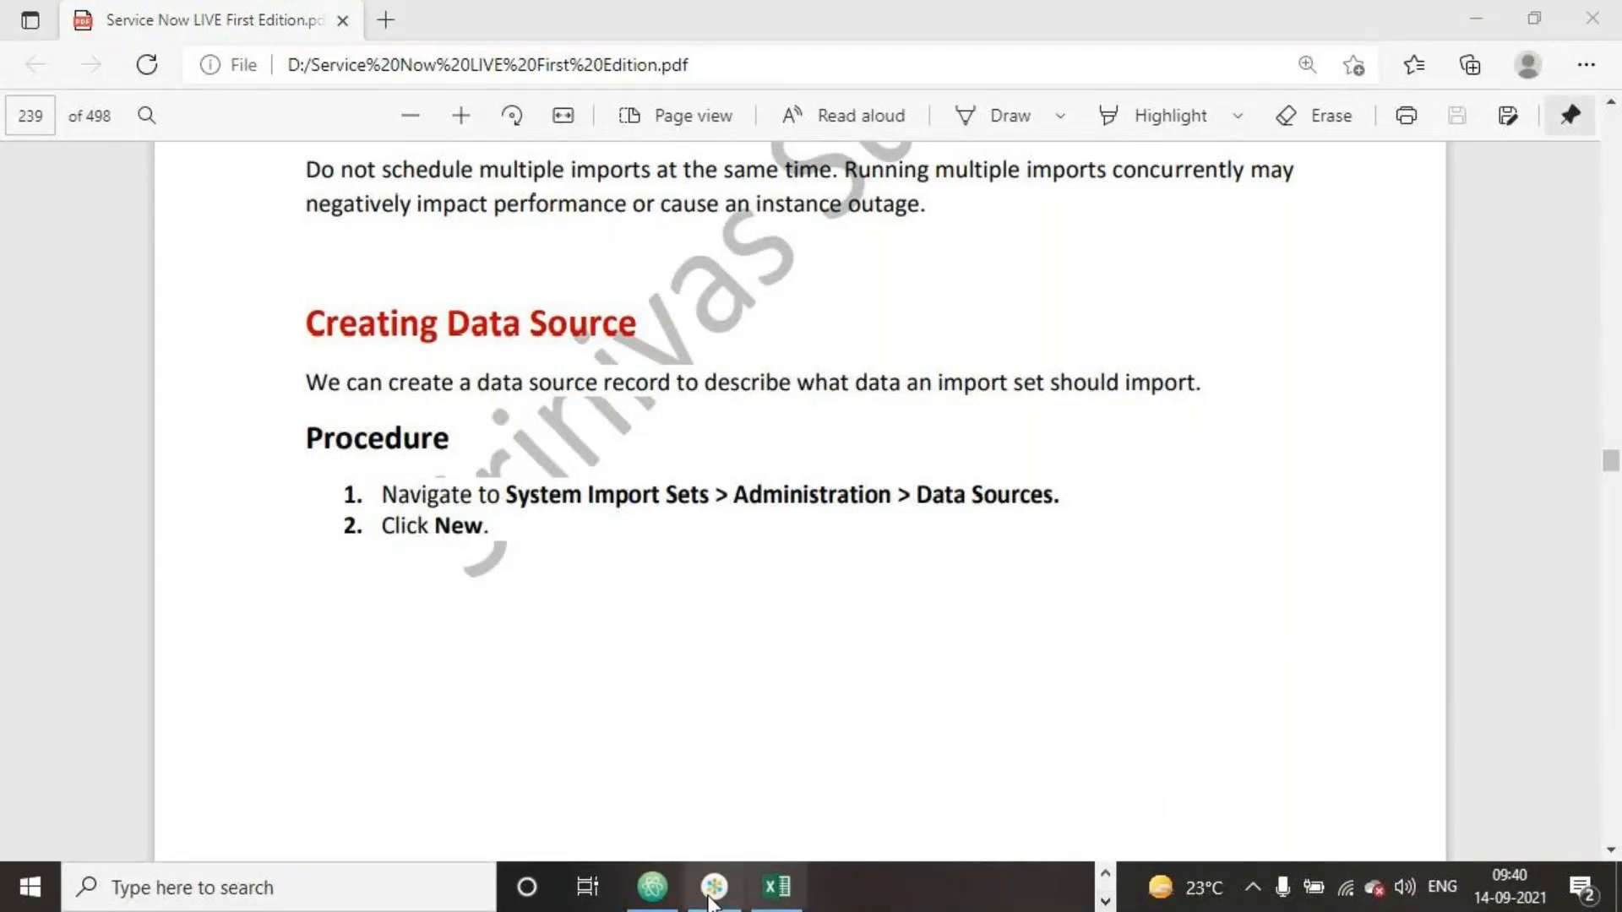
click(1105, 873)
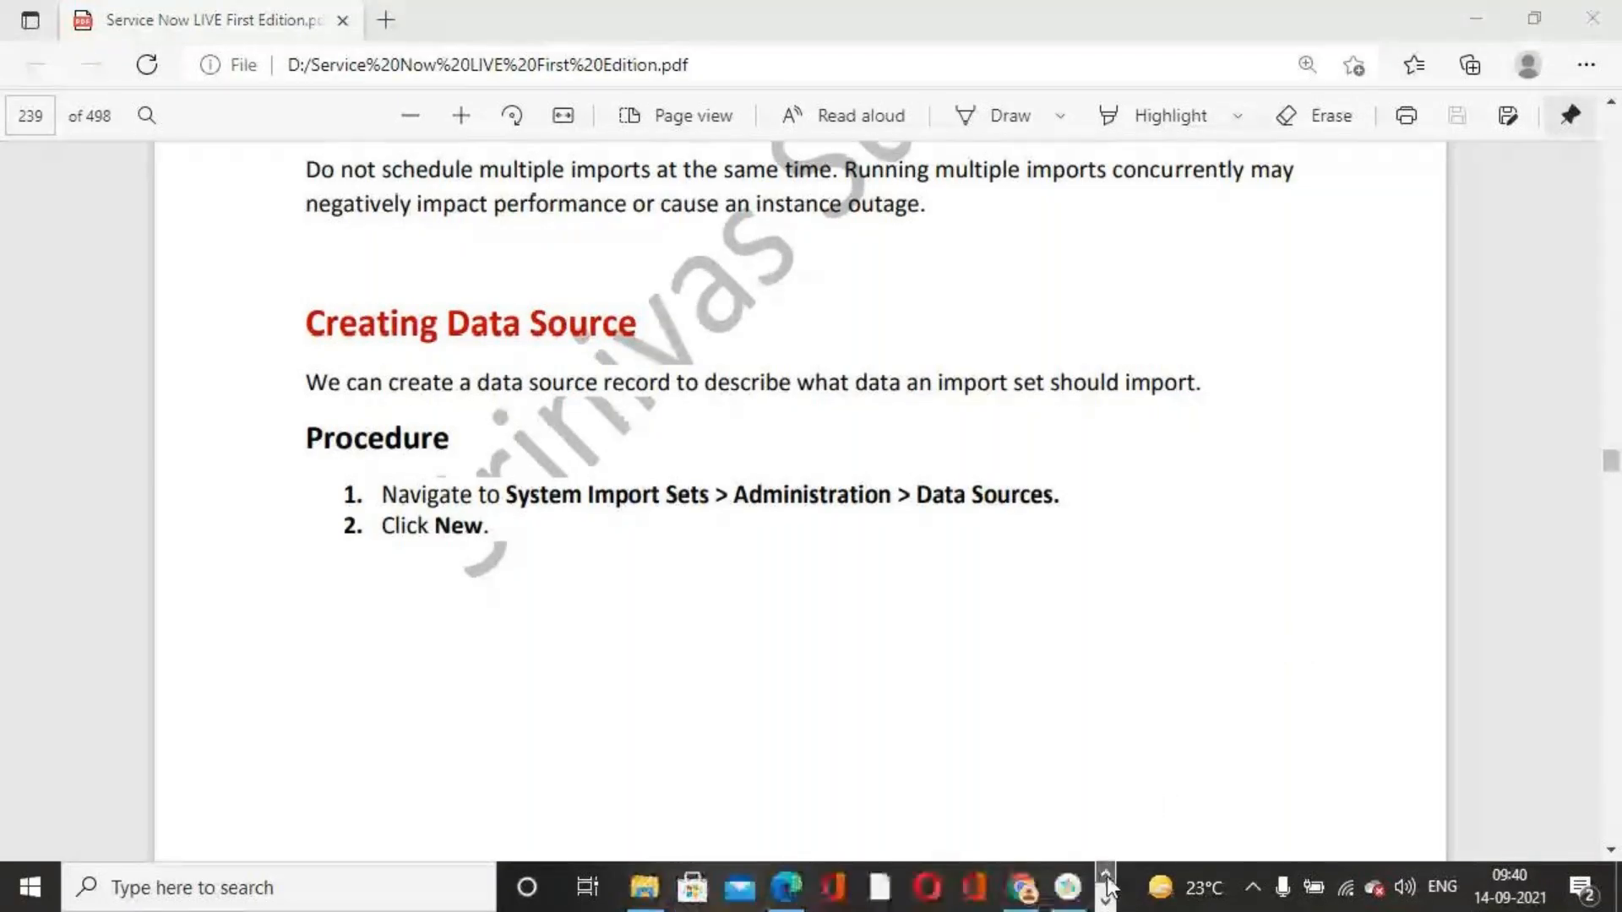
click(1068, 889)
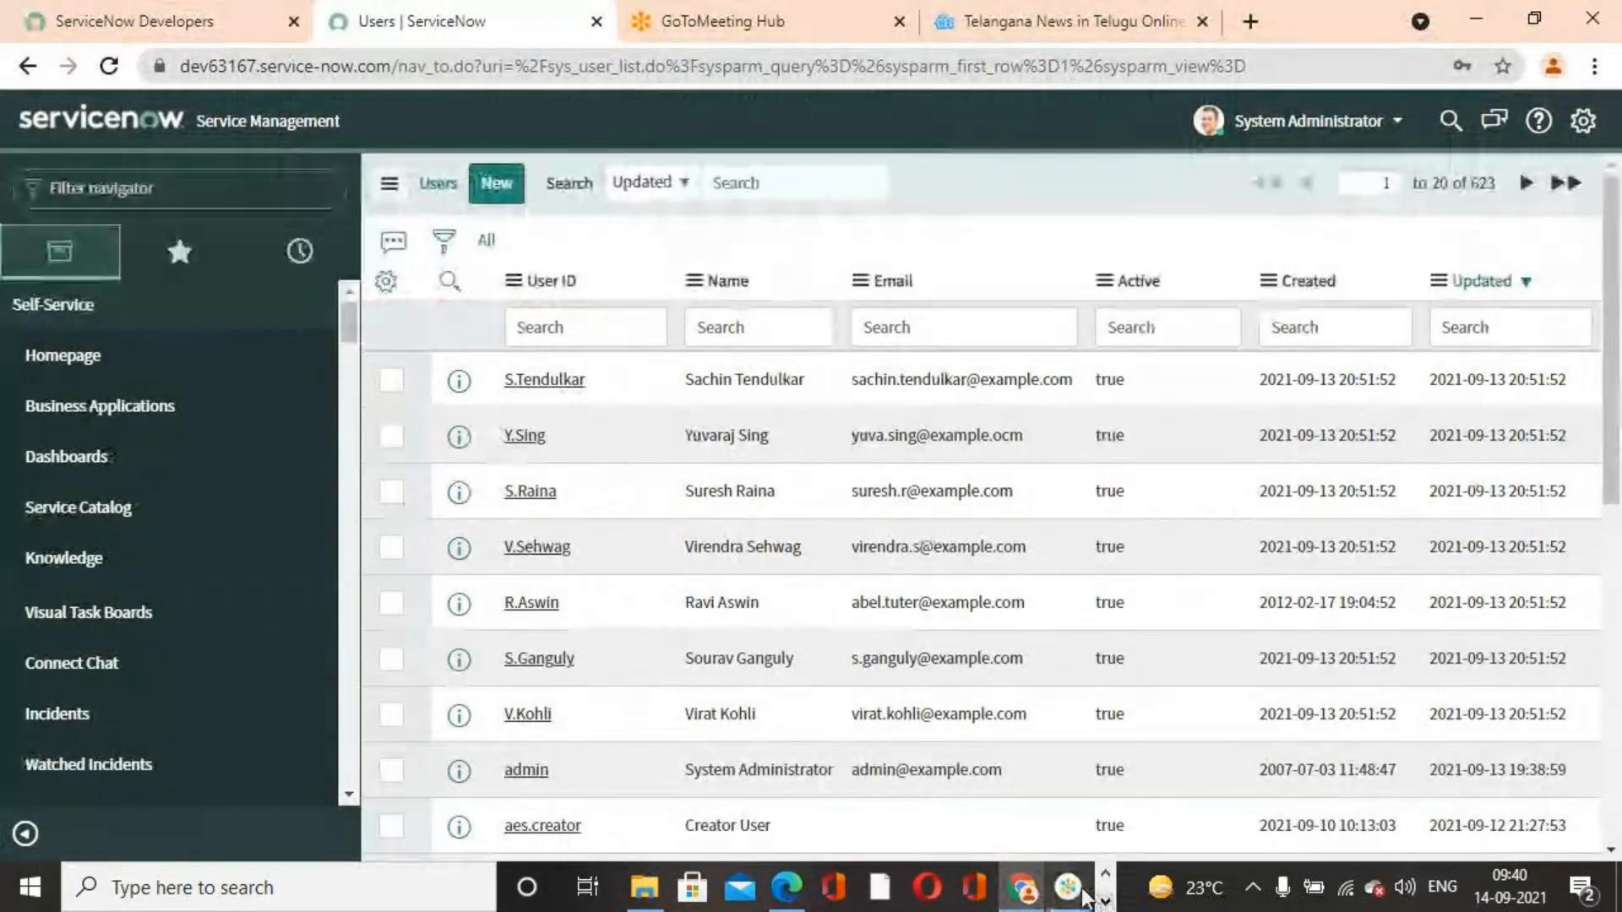
click(1071, 890)
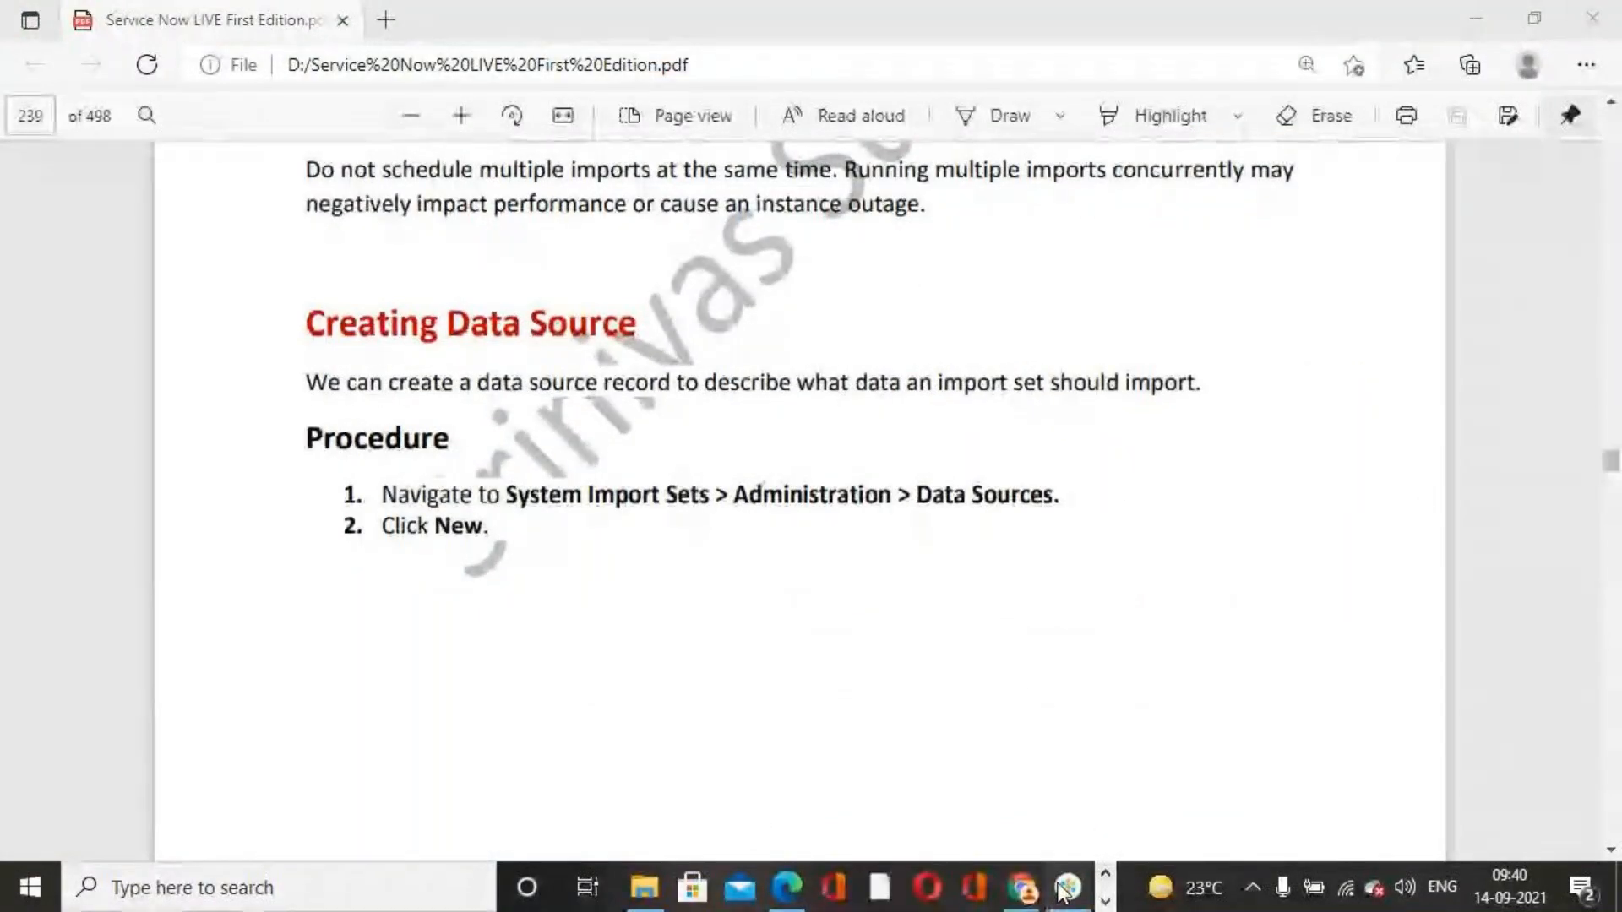
click(1066, 887)
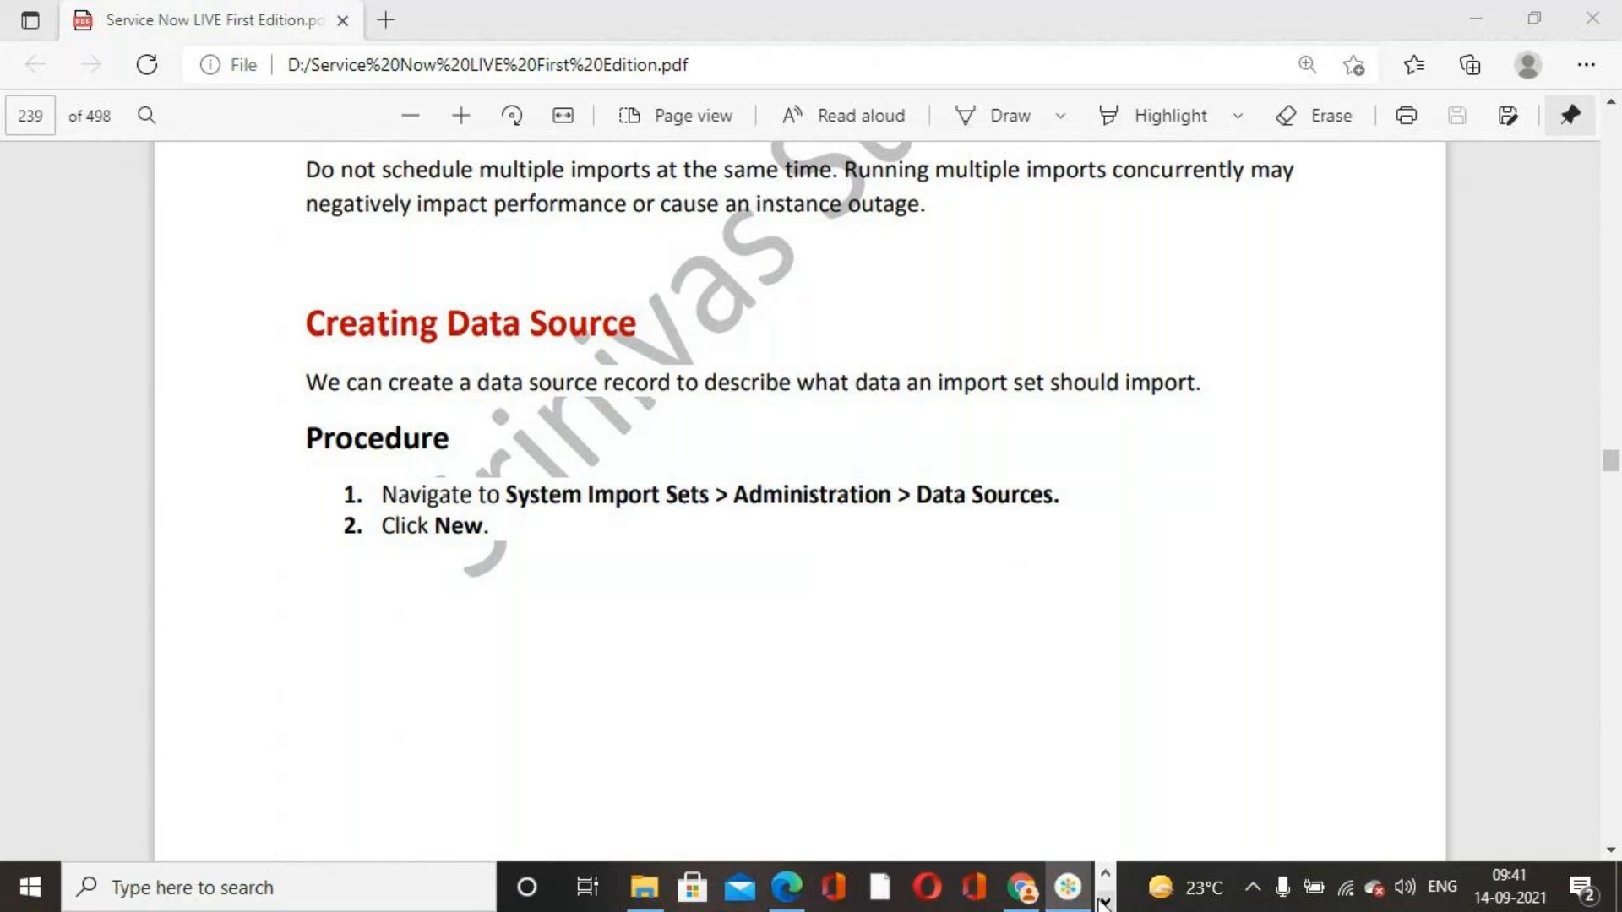
Reopen the User Records For Importing spreadsheet and check its Sheet2, Sheet3 and Sheet4 tabs
click(1103, 902)
click(778, 886)
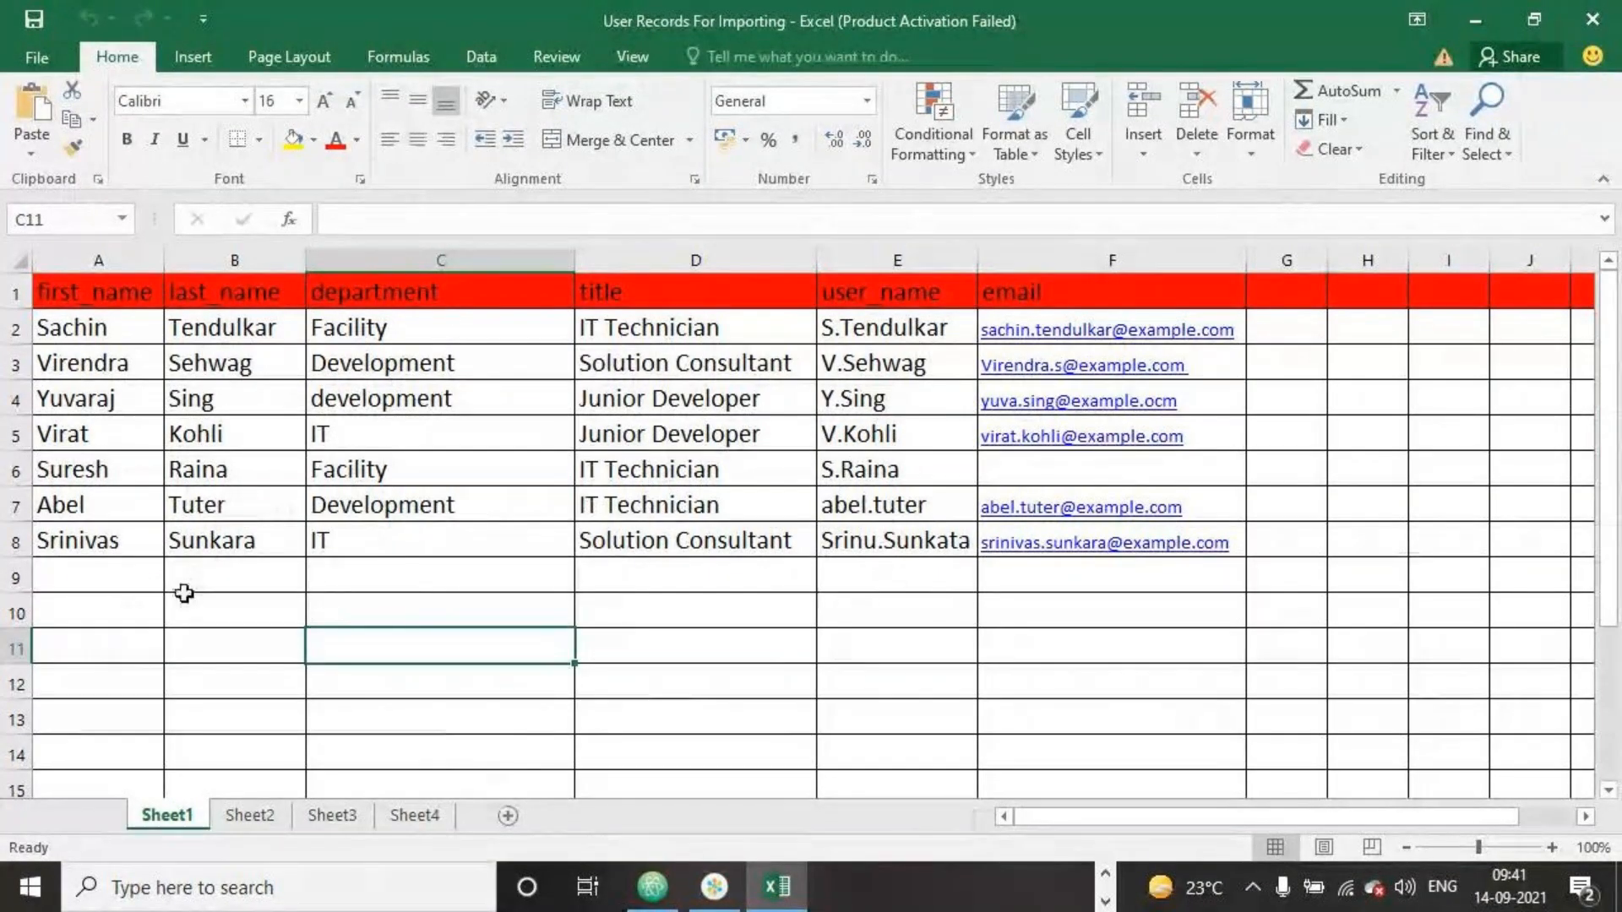
click(269, 824)
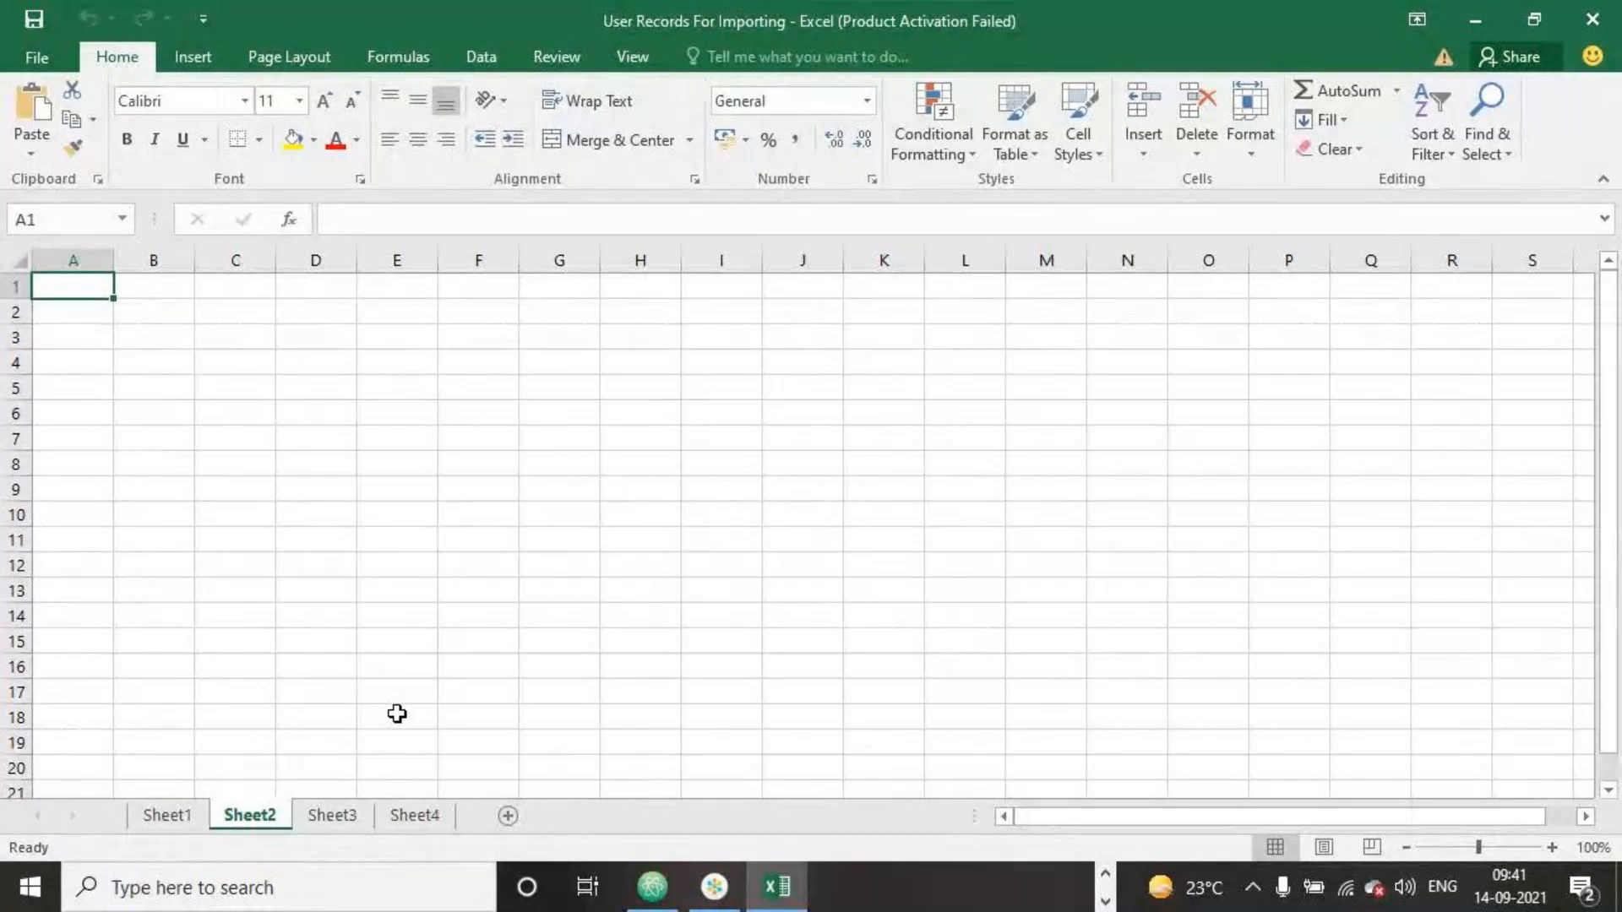
click(336, 820)
click(414, 819)
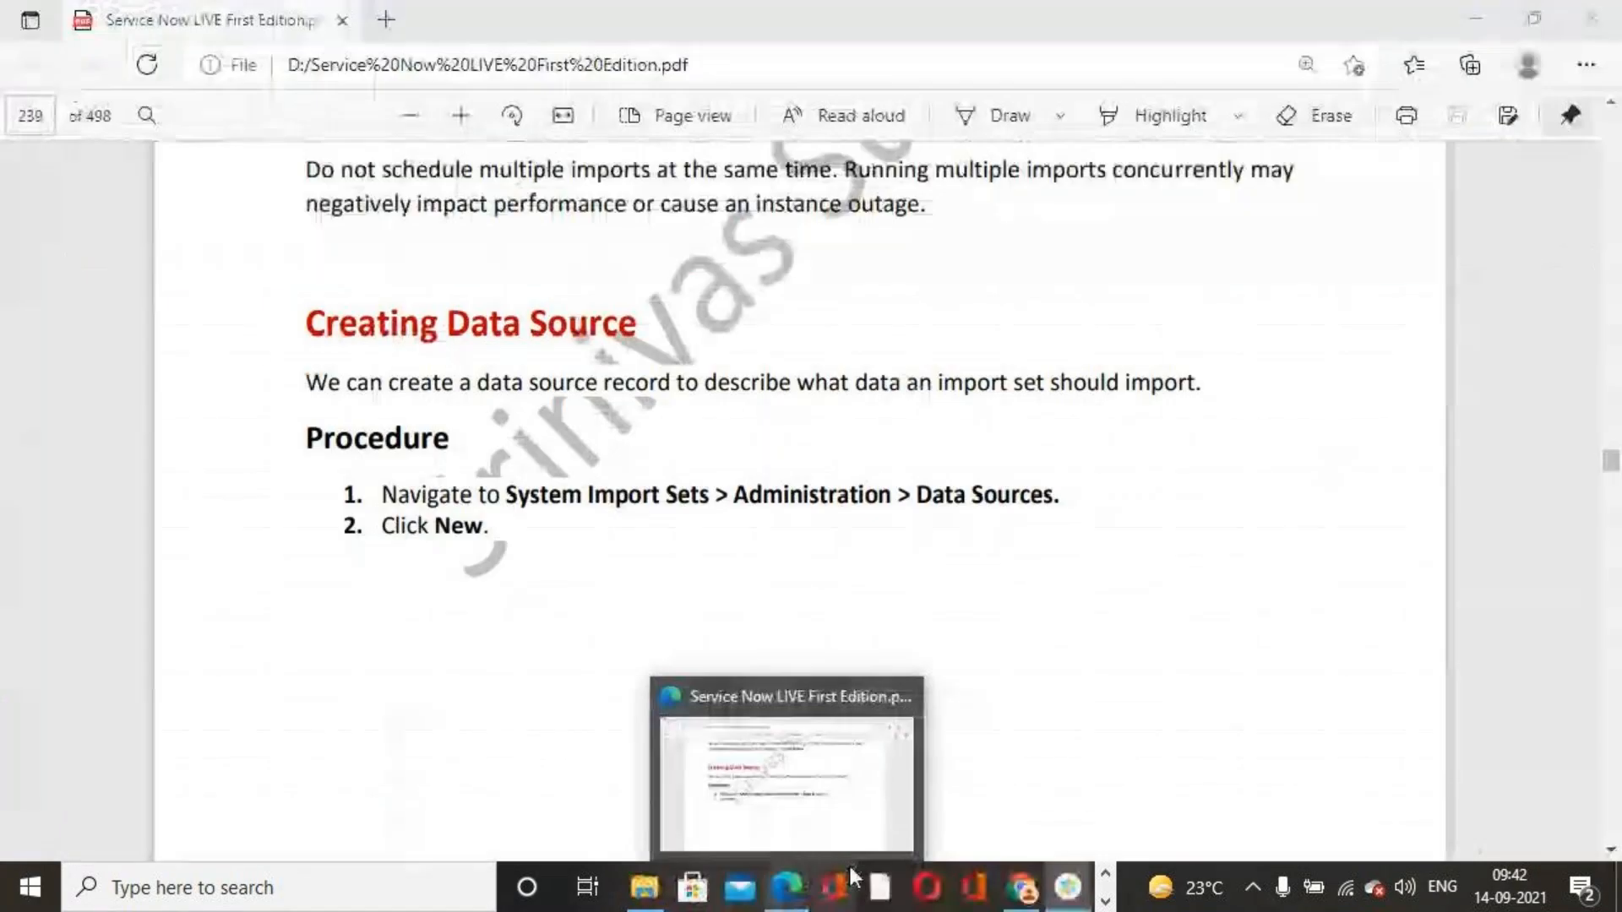
Read the PDF's step-by-step procedure for creating a data source, then return to the ServiceNow Users list
click(1301, 37)
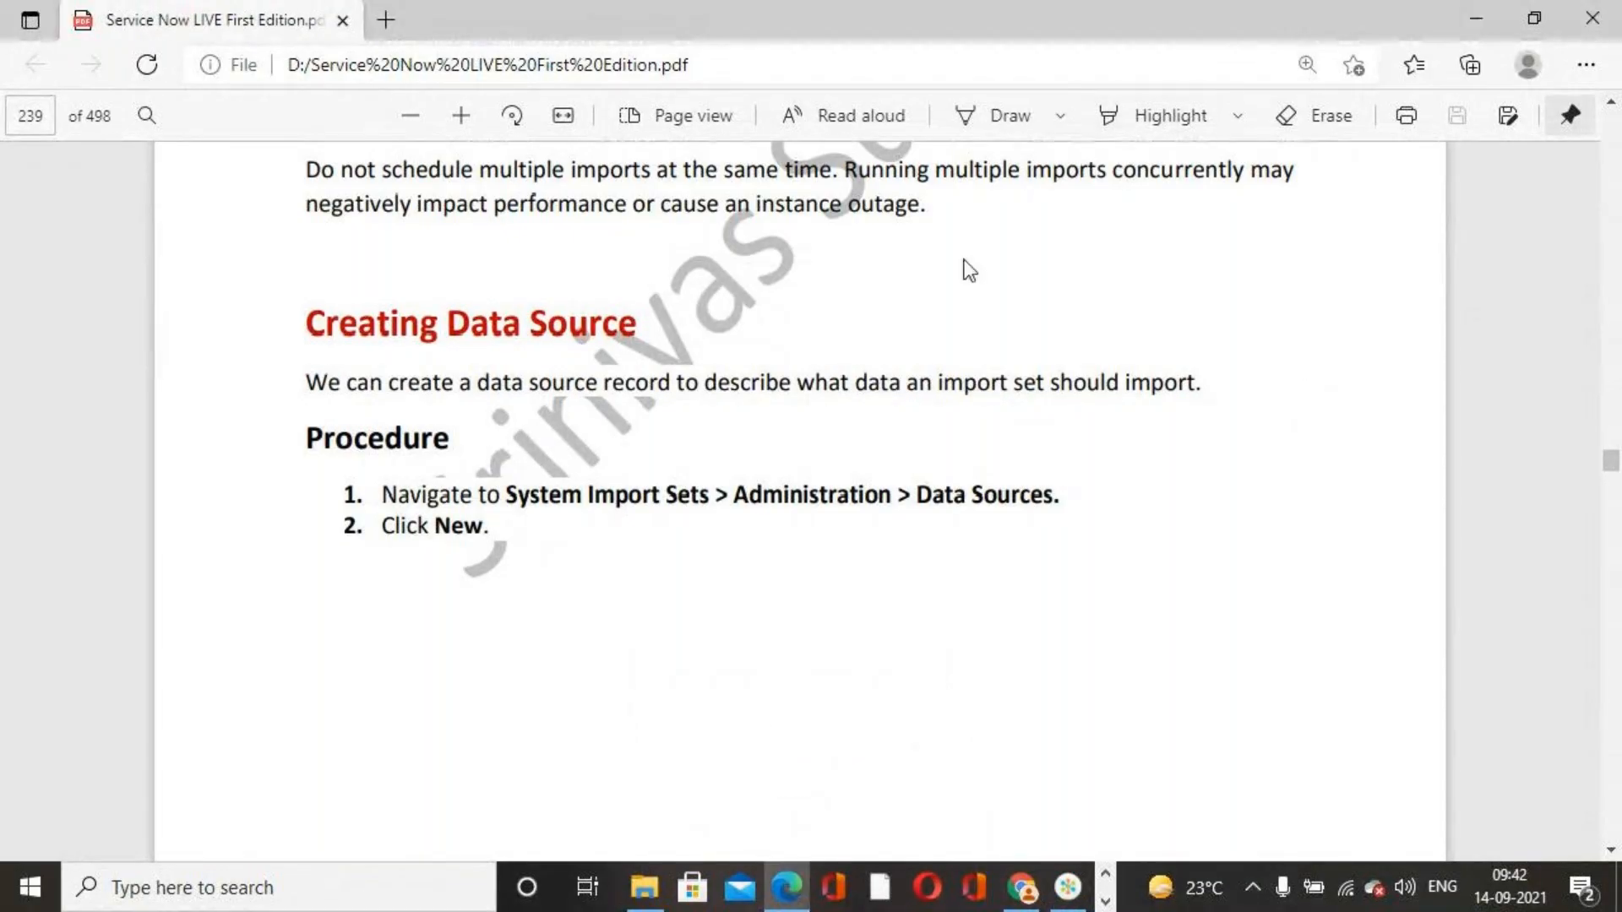
scroll(941, 633, down, 5)
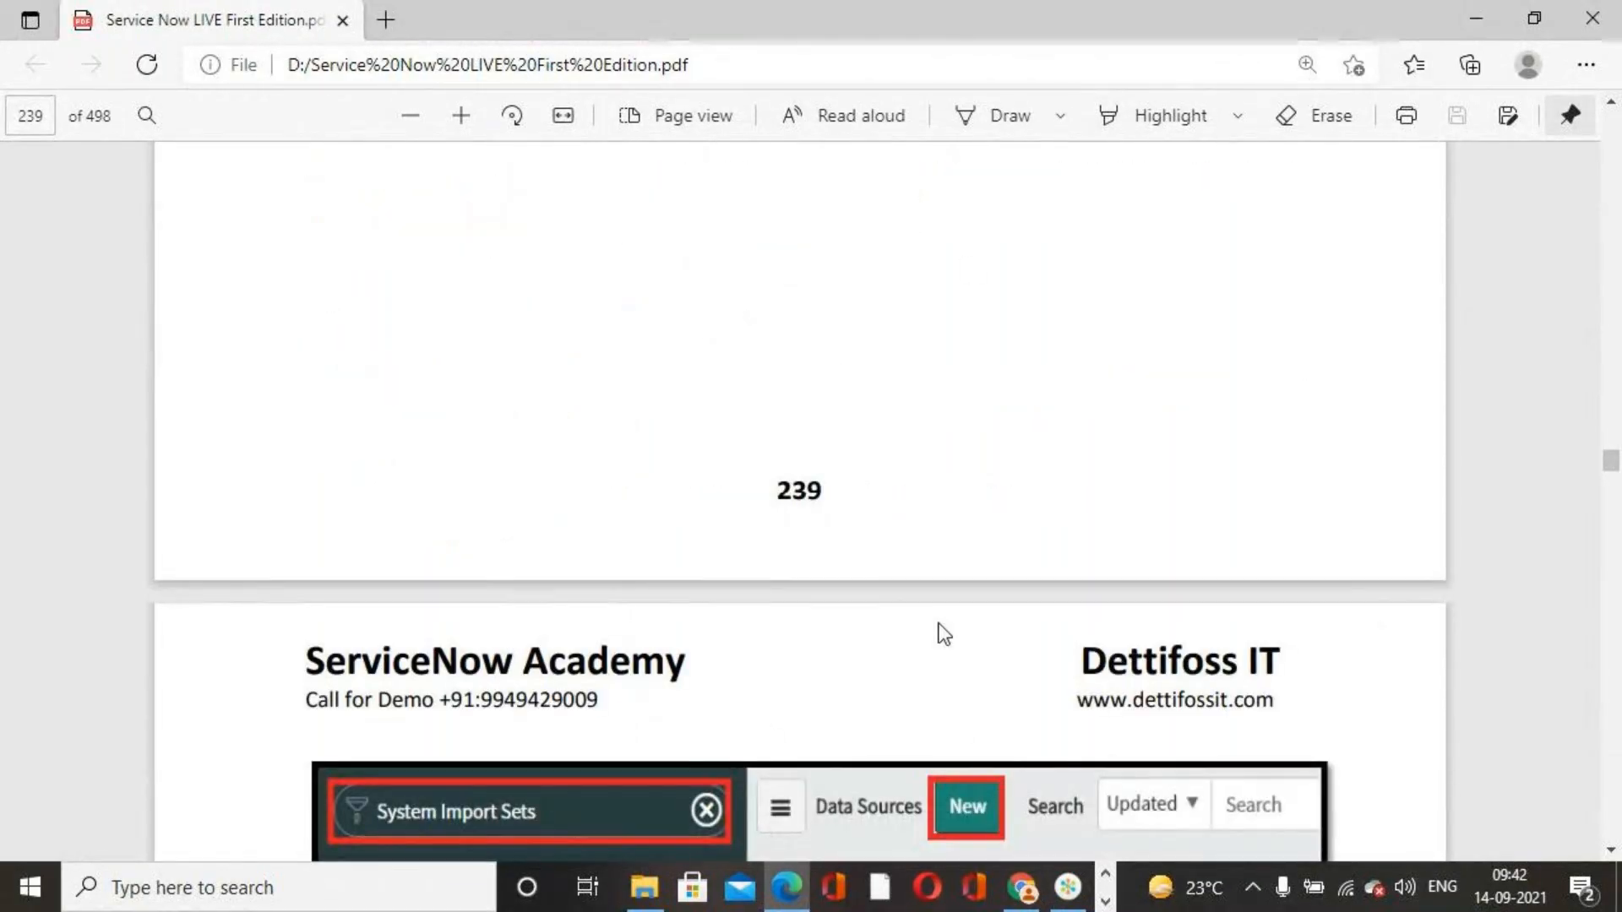
scroll(941, 625, down, 6)
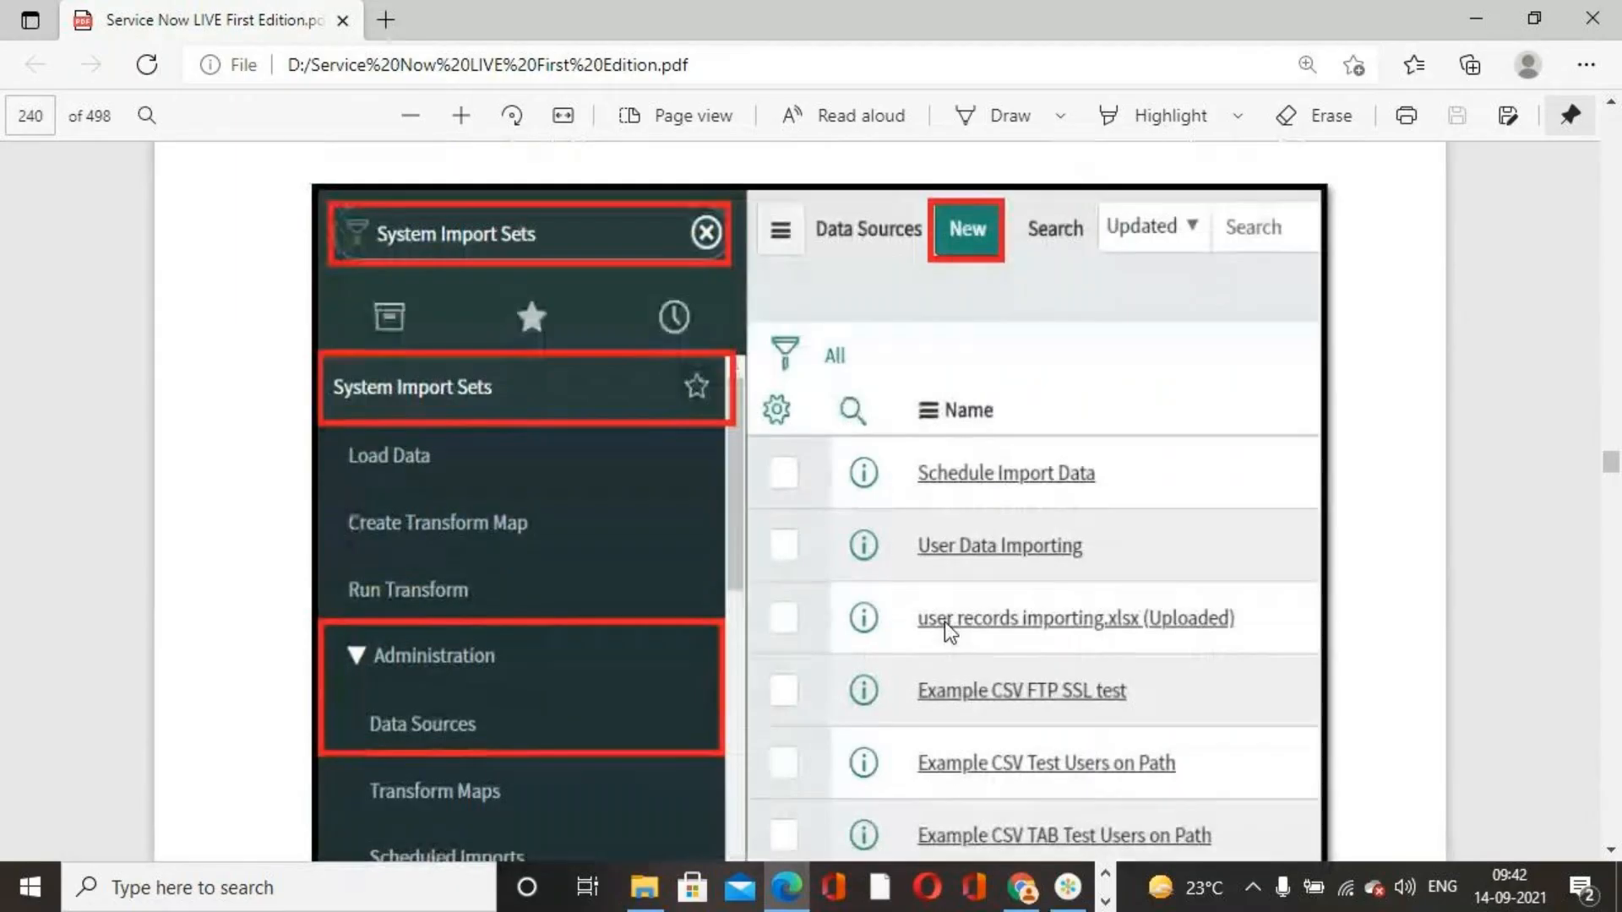
scroll(945, 621, down, 5)
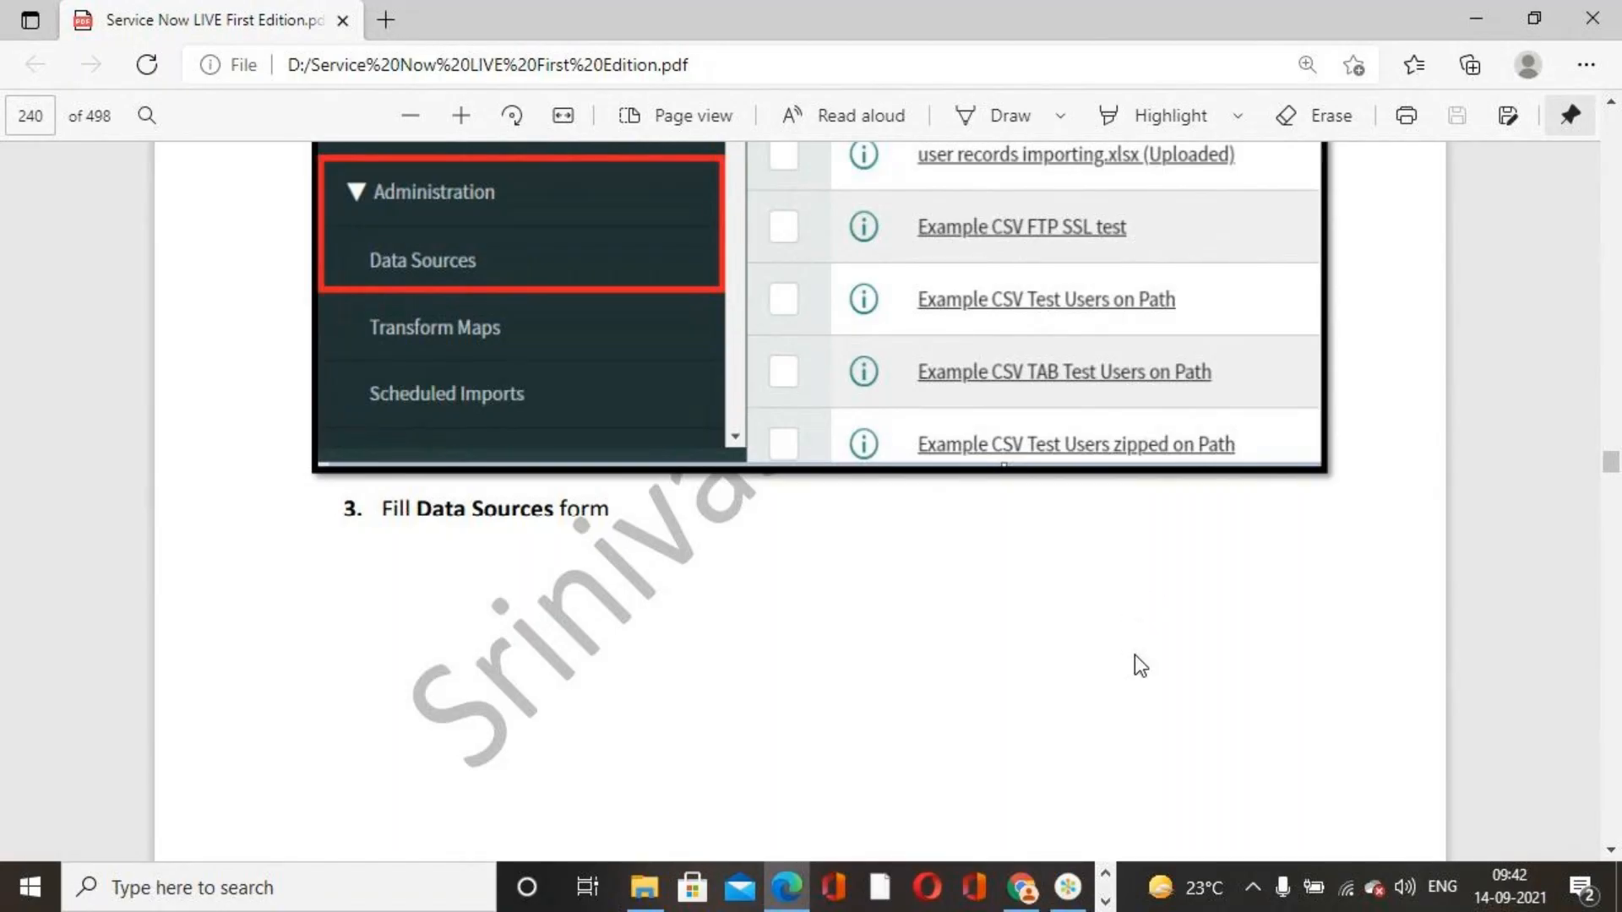
click(1022, 886)
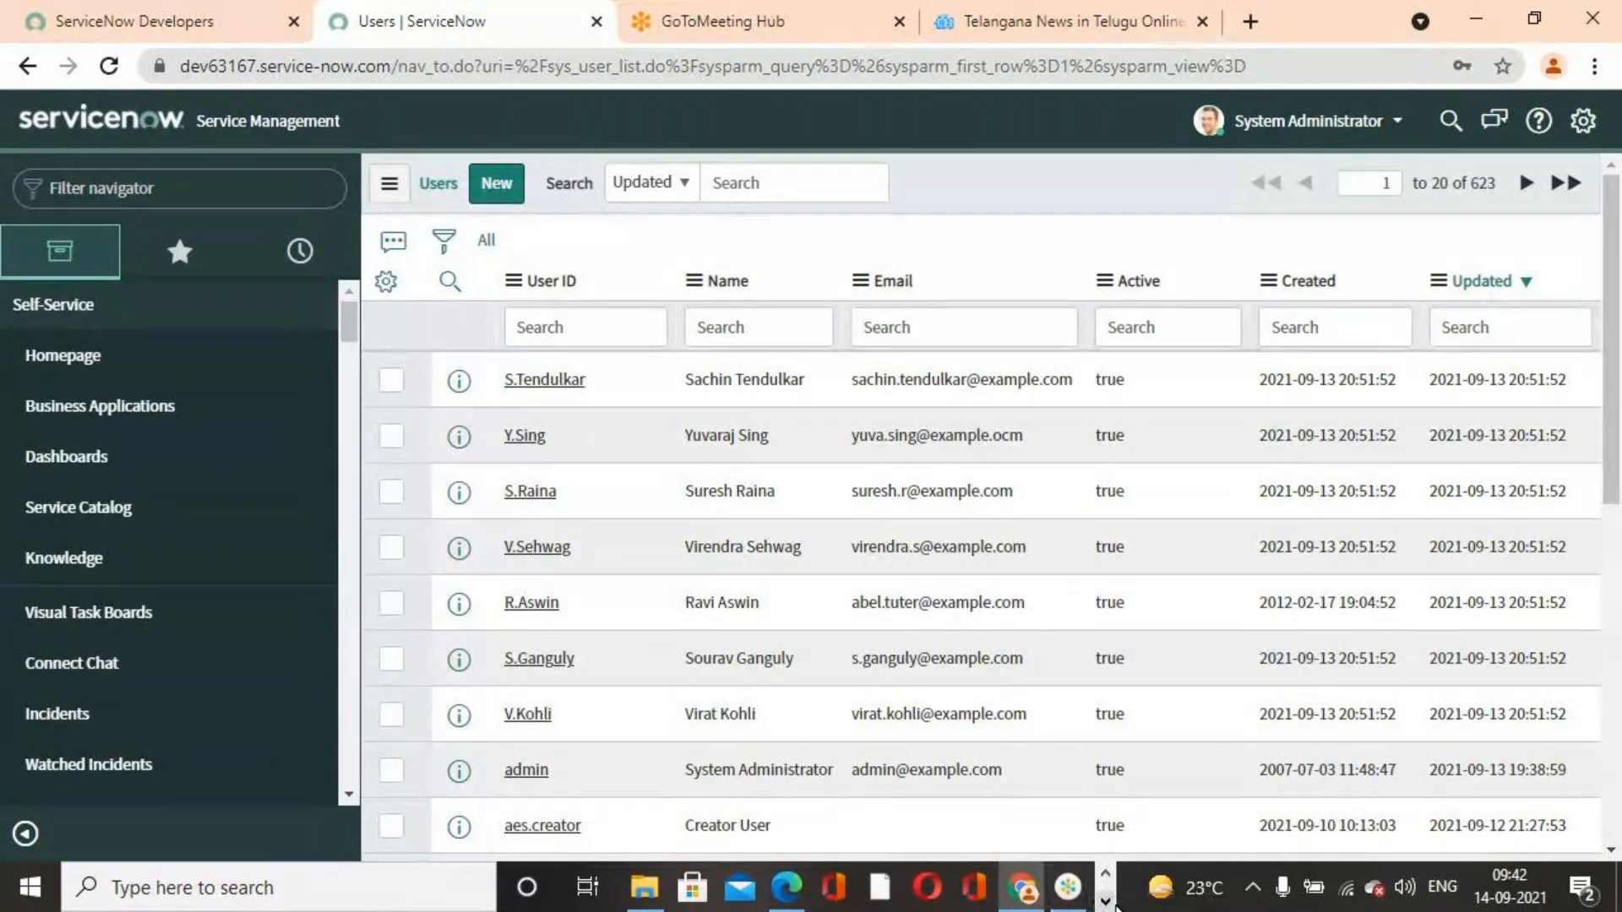
click(1106, 902)
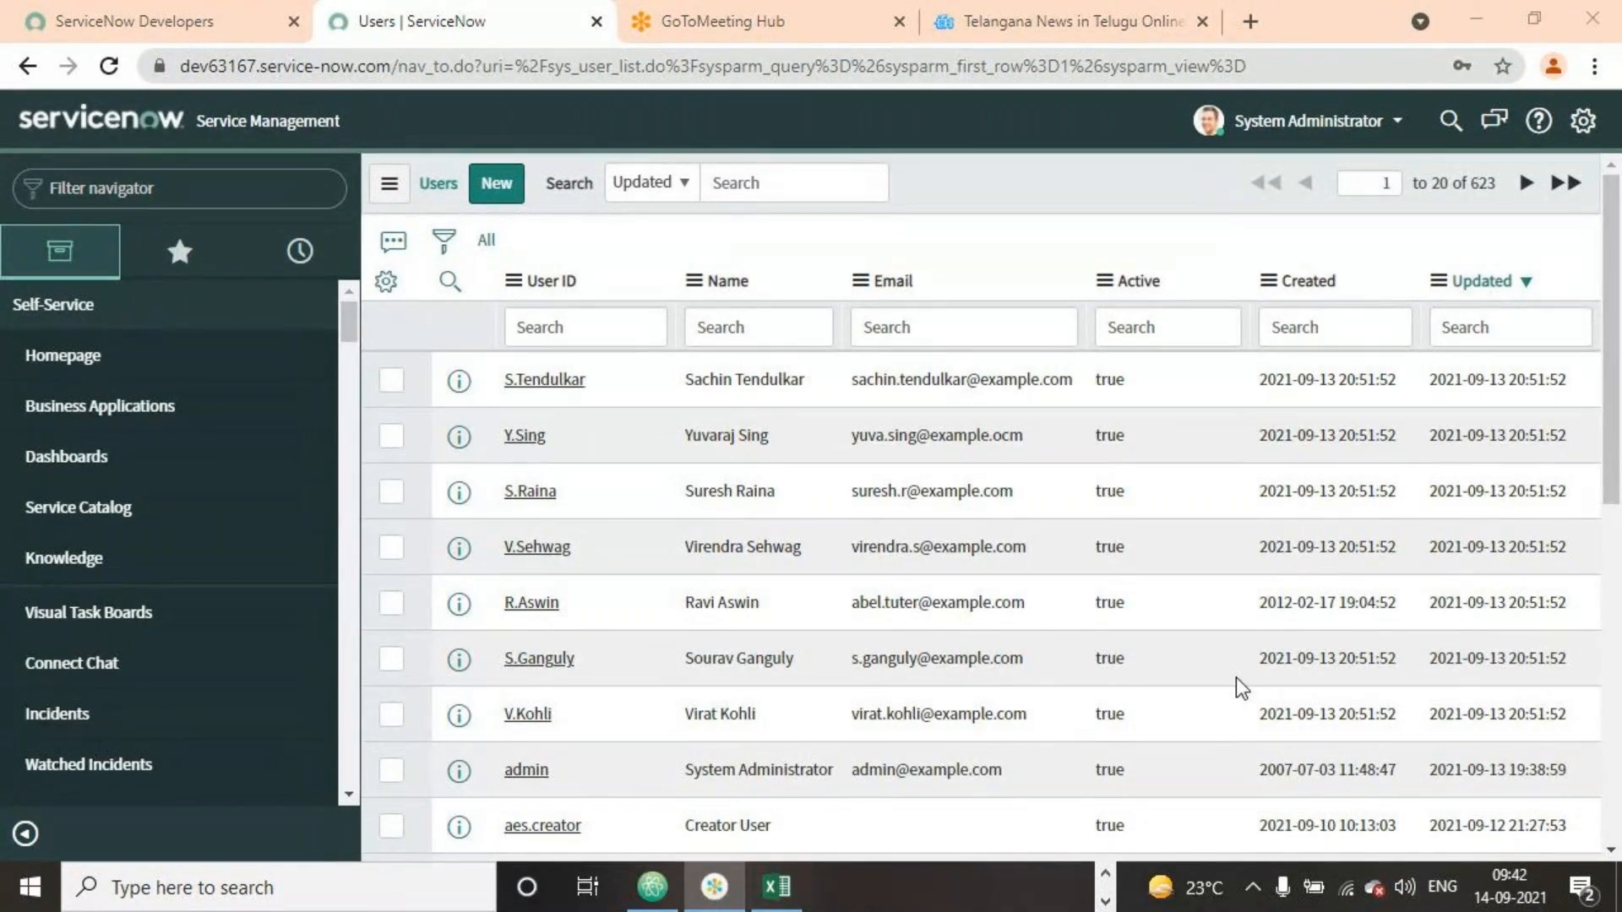